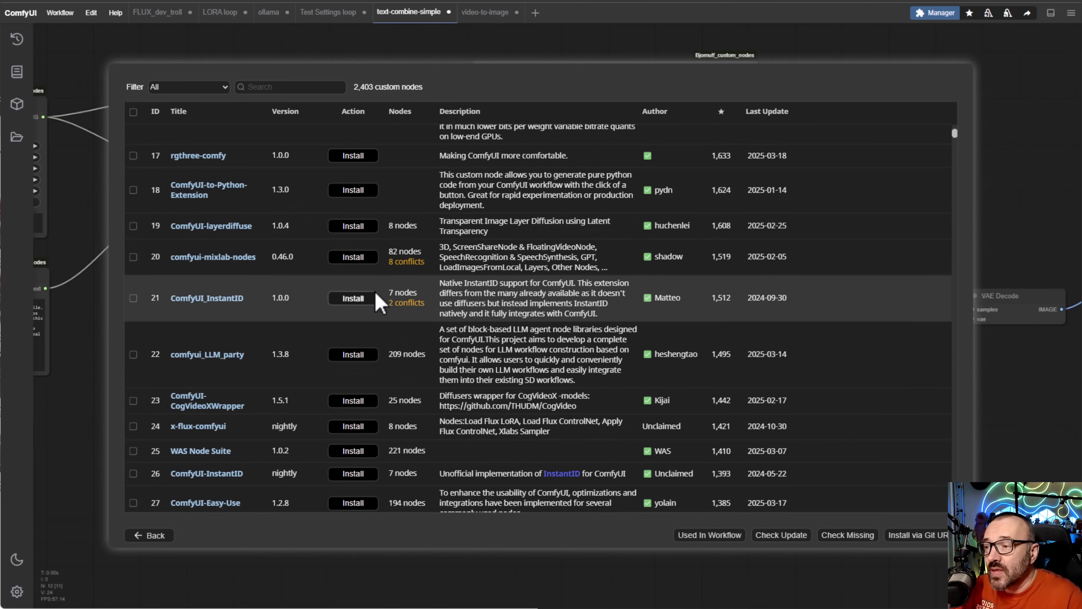
Browse the list of available custom nodes in the Custom Nodes Manager.
{"action": "scroll", "coordinate": [379, 298], "scroll_direction": "down", "scroll_amount": 6}
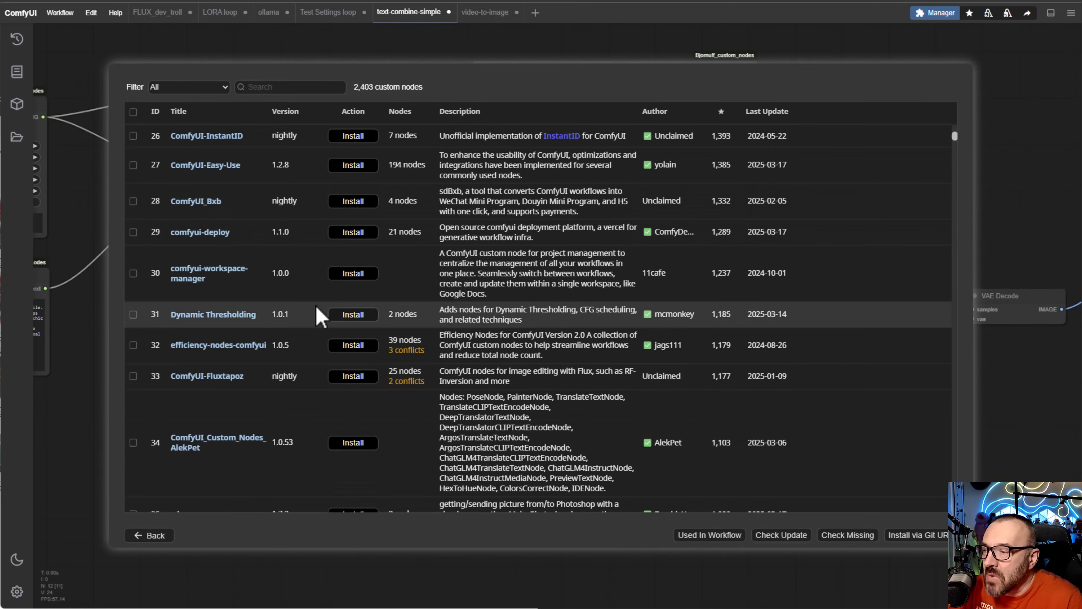
{"action": "scroll", "coordinate": [319, 318], "scroll_direction": "down", "scroll_amount": 5}
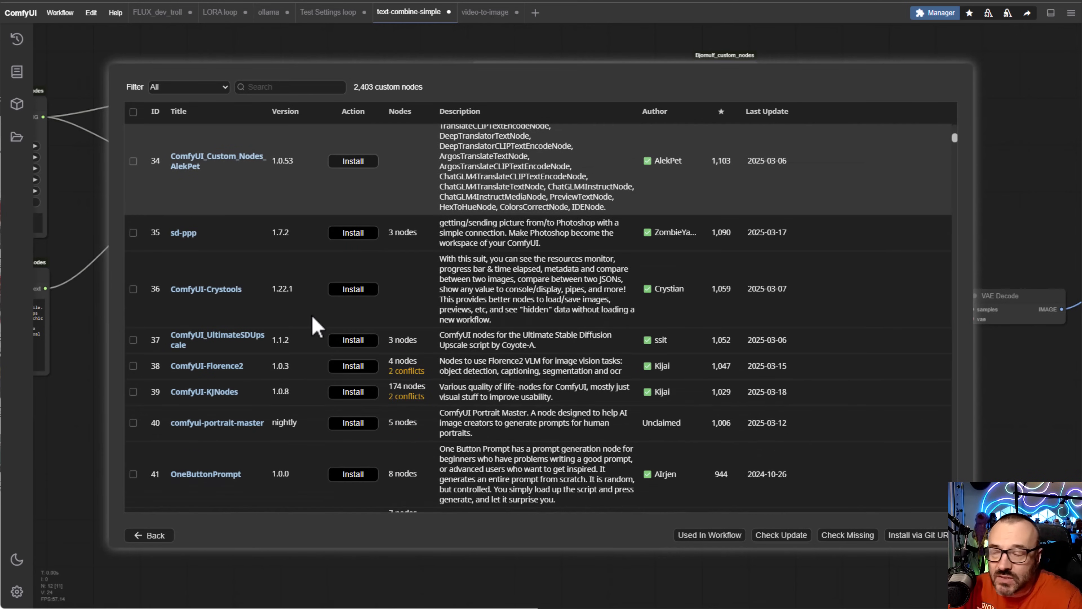
{"action": "scroll", "coordinate": [317, 326], "scroll_direction": "up", "scroll_amount": 5}
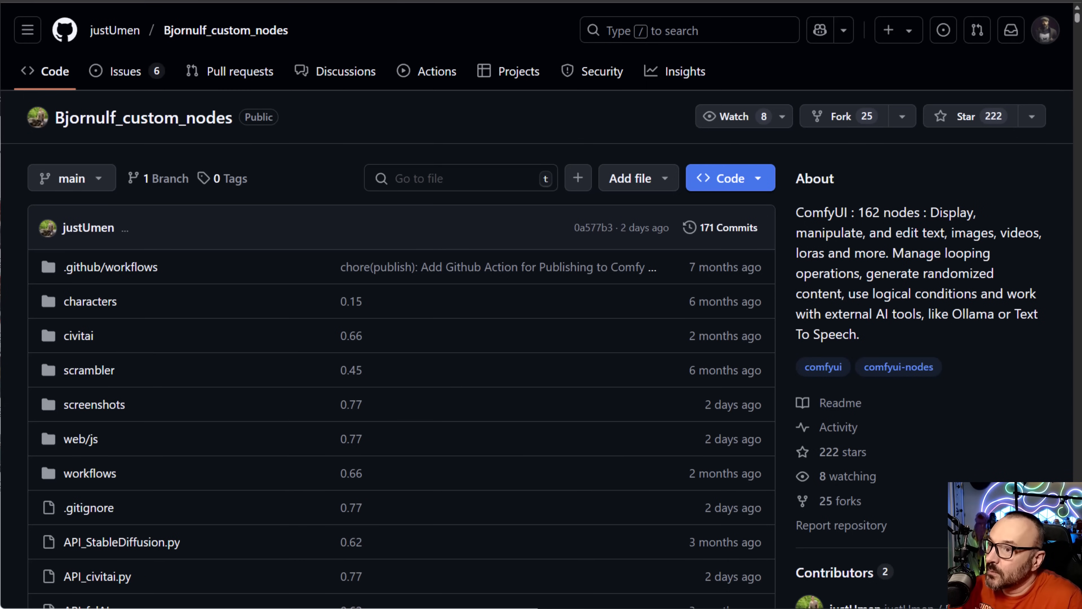
Switch to the Bjornulf_custom_nodes repository on GitHub and look through its file list down to the README.
{"action": "scroll", "coordinate": [956, 273], "scroll_direction": "down", "scroll_amount": 4}
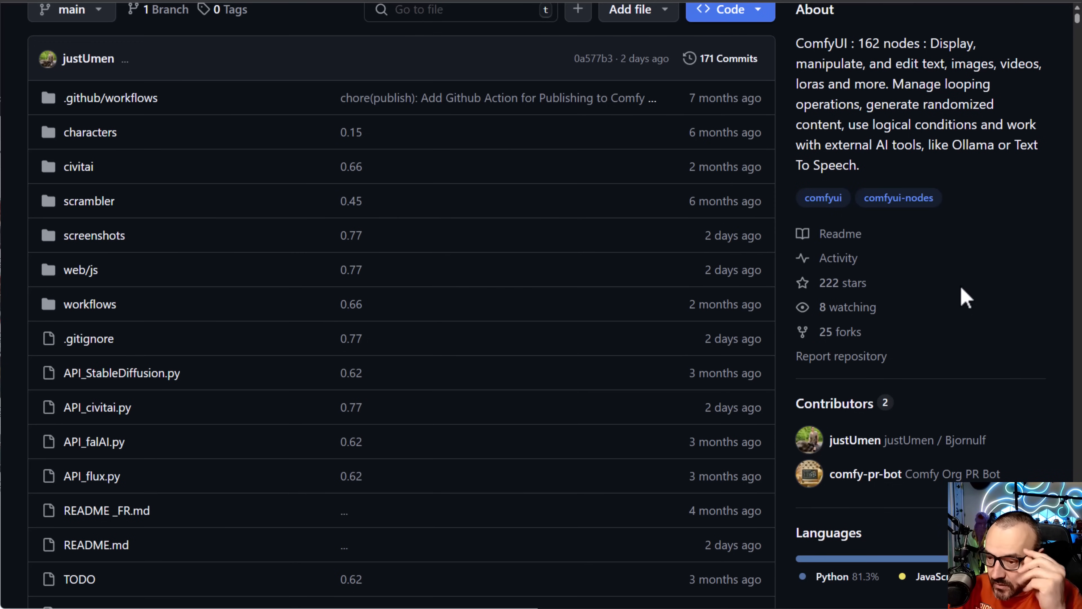
{"action": "scroll", "coordinate": [946, 298], "scroll_direction": "down", "scroll_amount": 15}
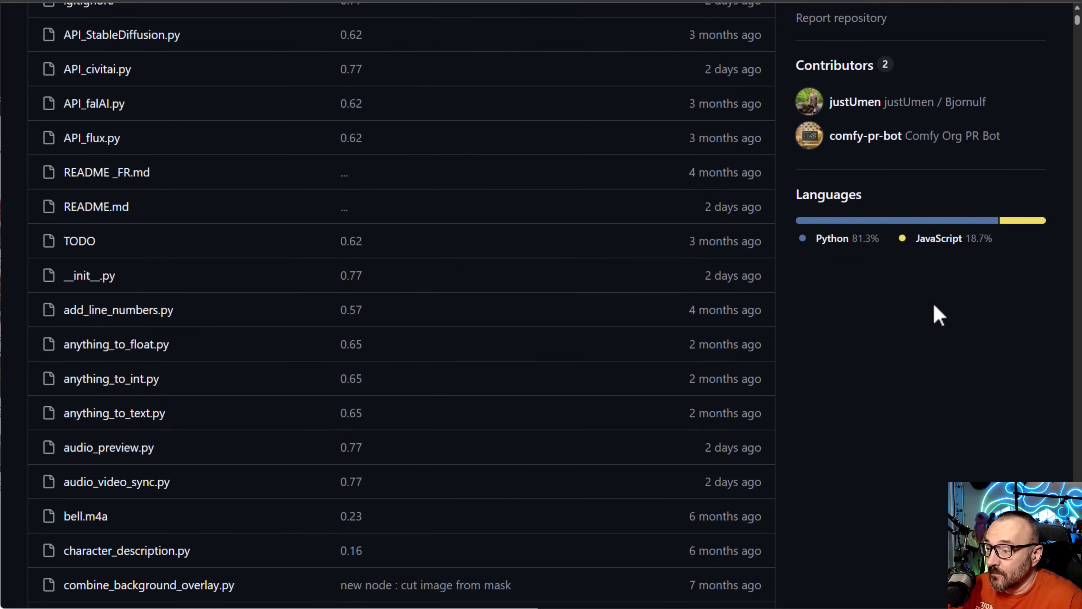
{"action": "scroll", "coordinate": [935, 317], "scroll_direction": "down", "scroll_amount": 20}
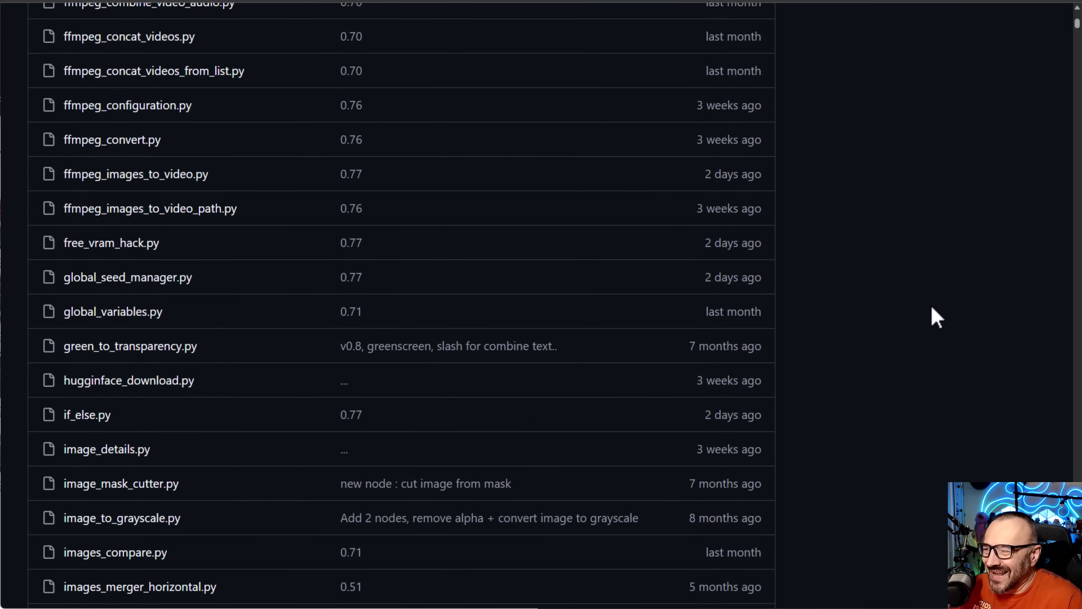
{"action": "scroll", "coordinate": [935, 317], "scroll_direction": "down", "scroll_amount": 4}
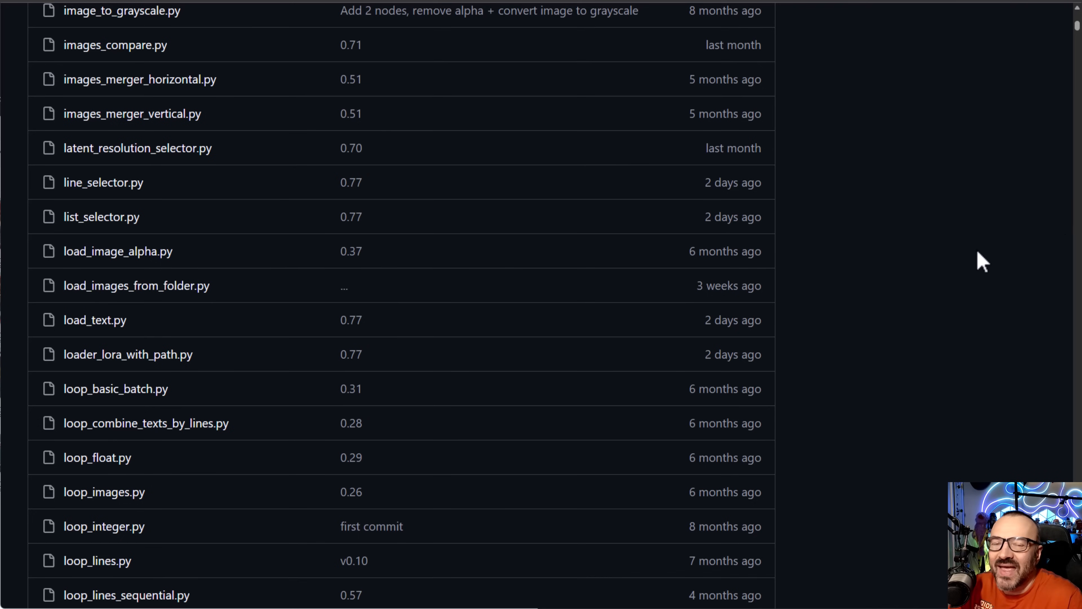
{"action": "scroll", "coordinate": [947, 290], "scroll_direction": "down", "scroll_amount": 3}
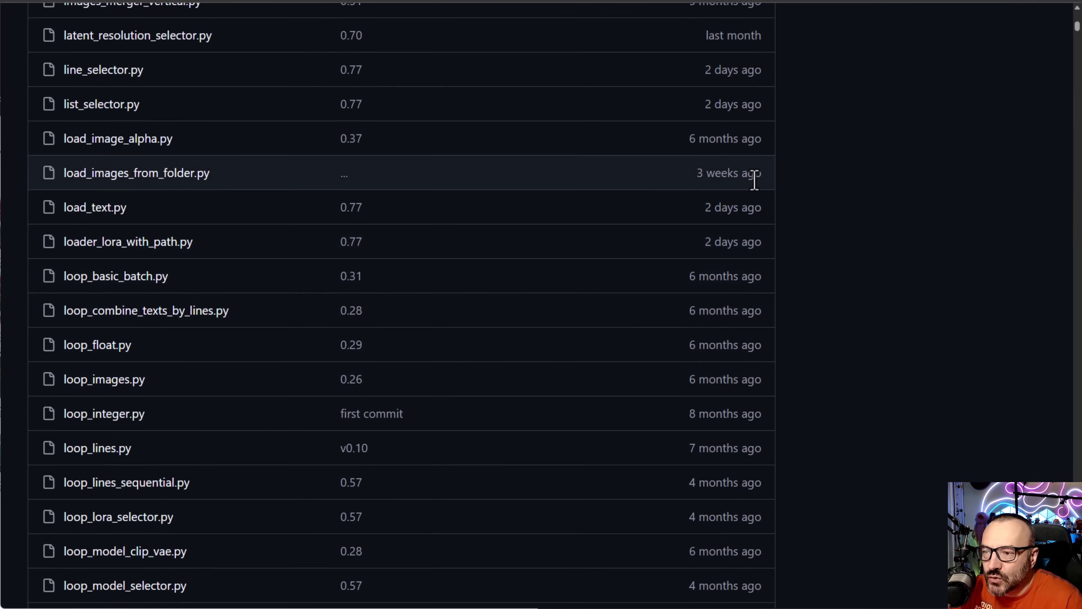
{"action": "scroll", "coordinate": [843, 307], "scroll_direction": "down", "scroll_amount": 5}
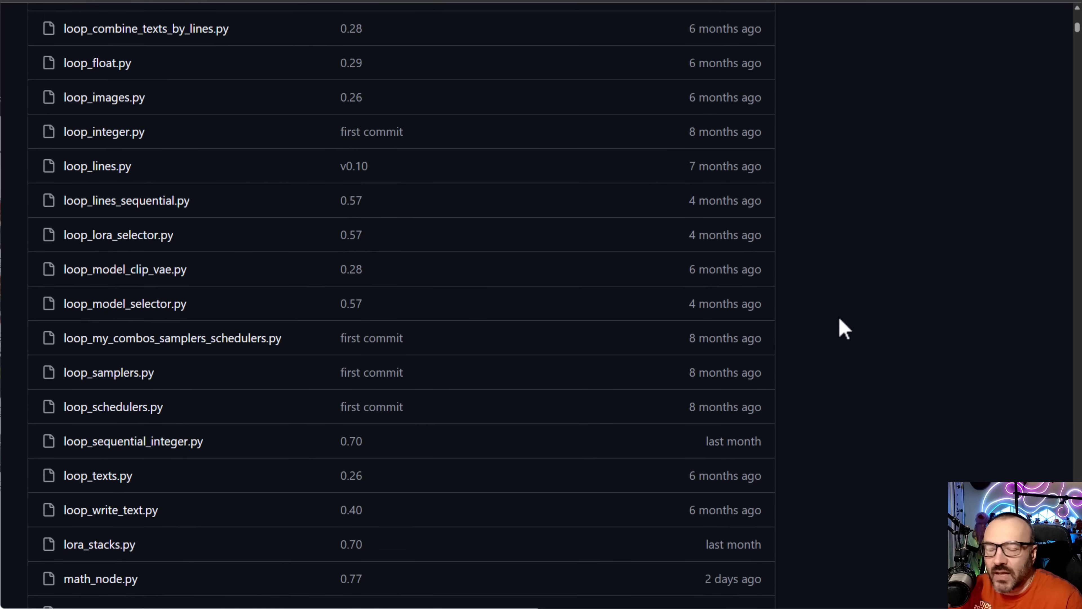
{"action": "scroll", "coordinate": [854, 320], "scroll_direction": "down", "scroll_amount": 4}
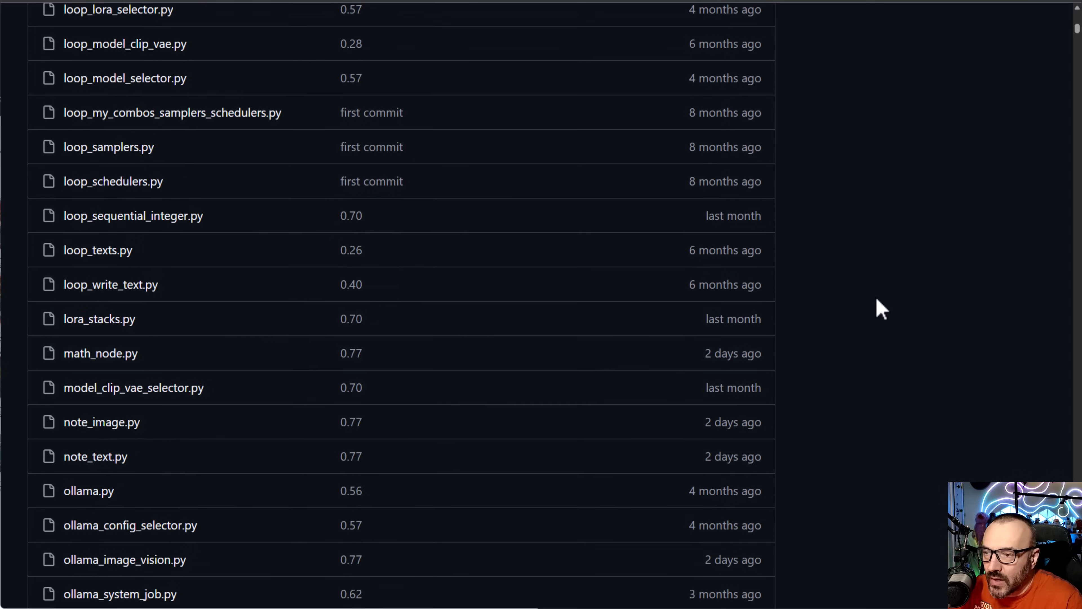
{"action": "scroll", "coordinate": [876, 307], "scroll_direction": "down", "scroll_amount": 5}
{"action": "scroll", "coordinate": [875, 343], "scroll_direction": "down", "scroll_amount": 1}
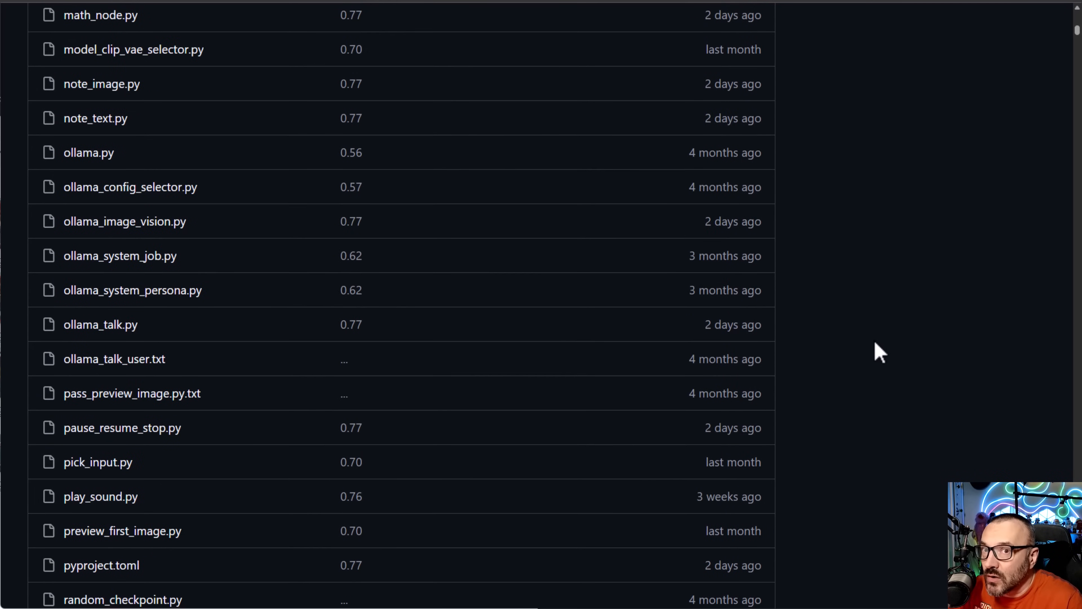
{"action": "scroll", "coordinate": [874, 346], "scroll_direction": "down", "scroll_amount": 15}
{"action": "scroll", "coordinate": [872, 394], "scroll_direction": "down", "scroll_amount": 20}
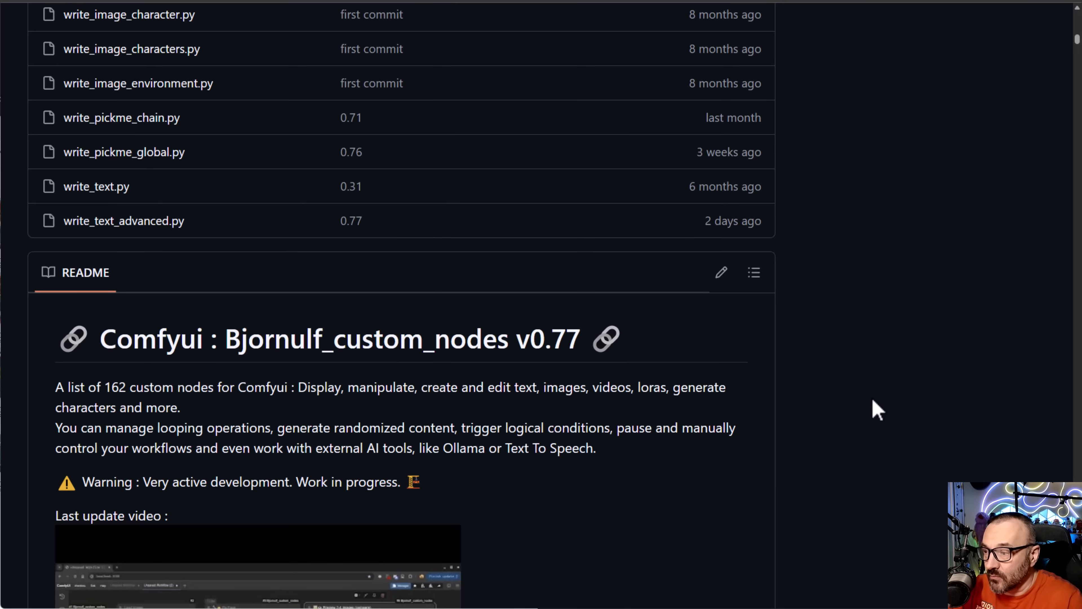
Read the repository's README from the introduction and overview videos to the nodes menu by category.
{"action": "scroll", "coordinate": [898, 273], "scroll_direction": "down", "scroll_amount": 2}
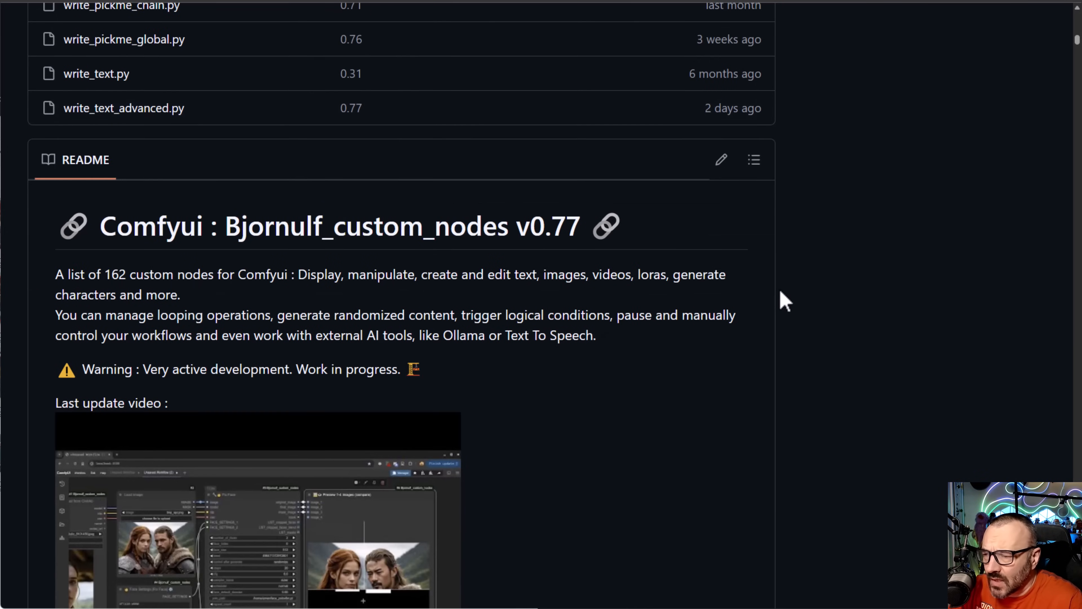
{"action": "scroll", "coordinate": [784, 301], "scroll_direction": "down", "scroll_amount": 4}
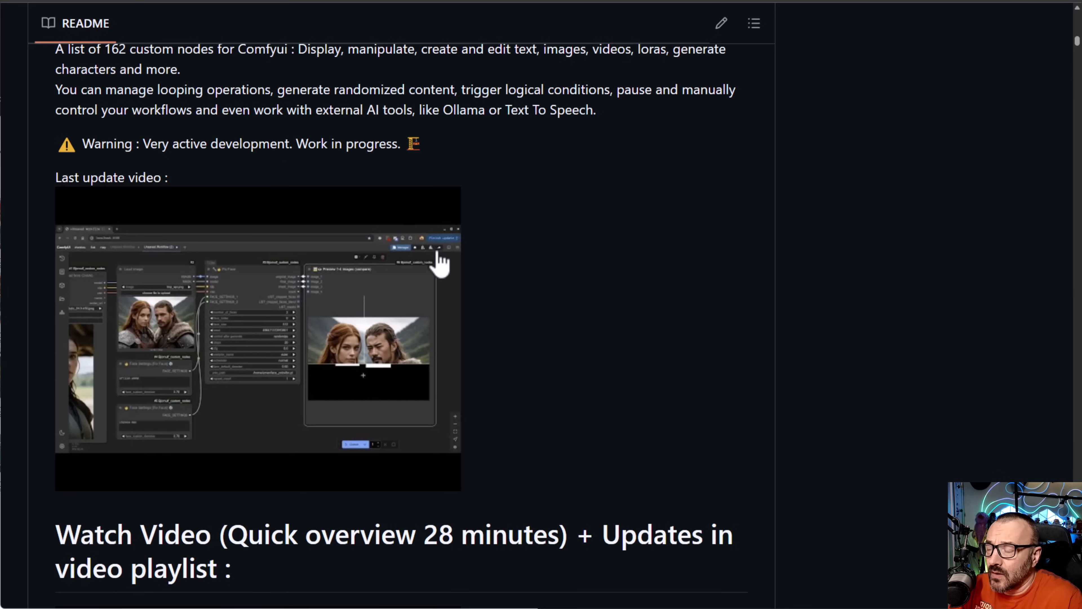
{"action": "scroll", "coordinate": [632, 311], "scroll_direction": "up", "scroll_amount": 2}
{"action": "scroll", "coordinate": [613, 317], "scroll_direction": "down", "scroll_amount": 1}
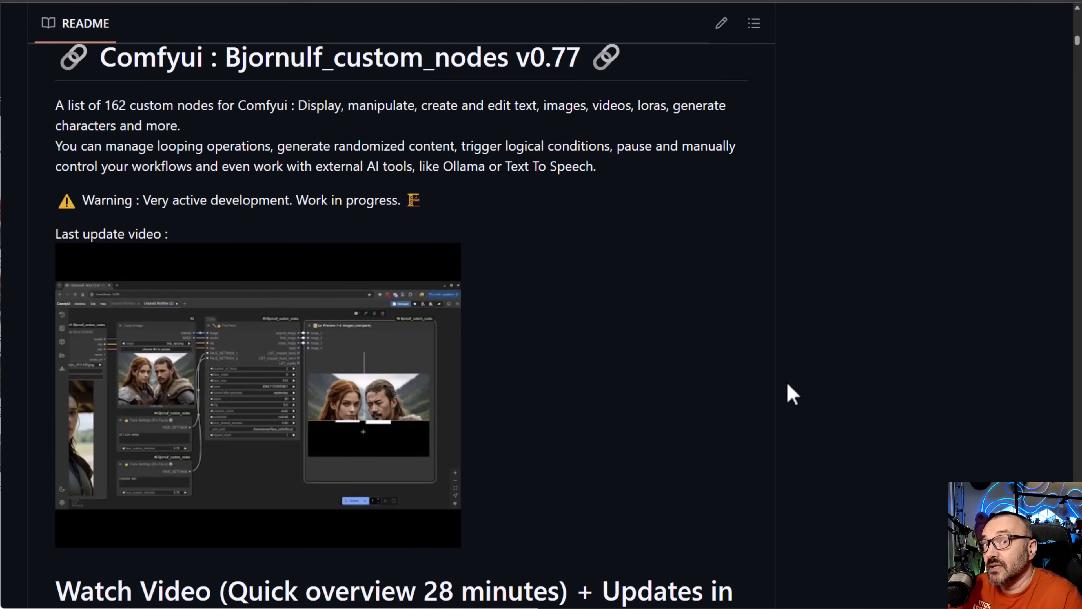
{"action": "scroll", "coordinate": [792, 394], "scroll_direction": "down", "scroll_amount": 12}
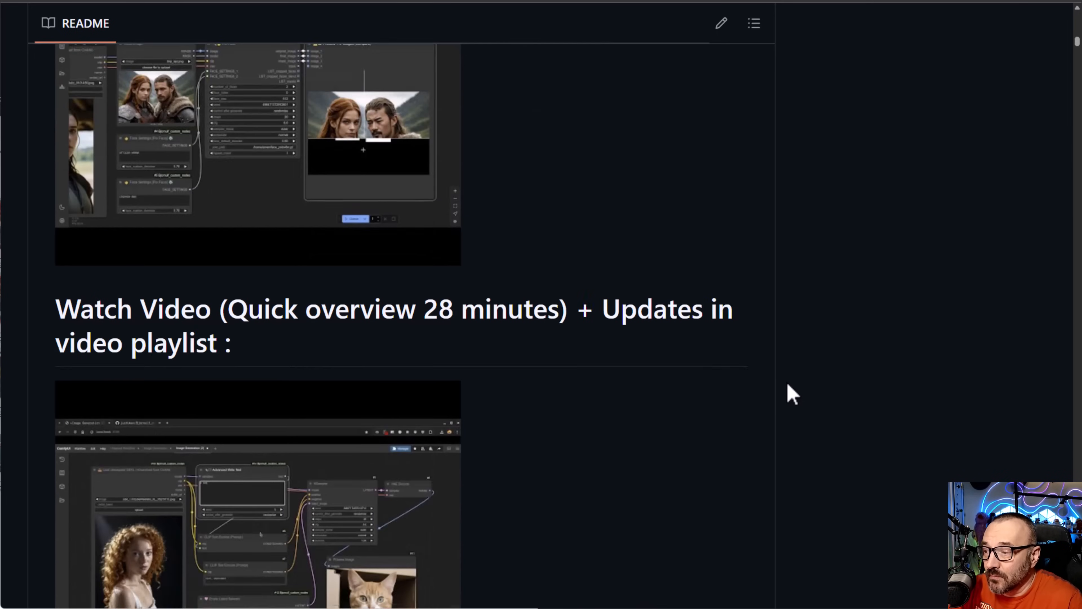
{"action": "scroll", "coordinate": [792, 394], "scroll_direction": "down", "scroll_amount": 1}
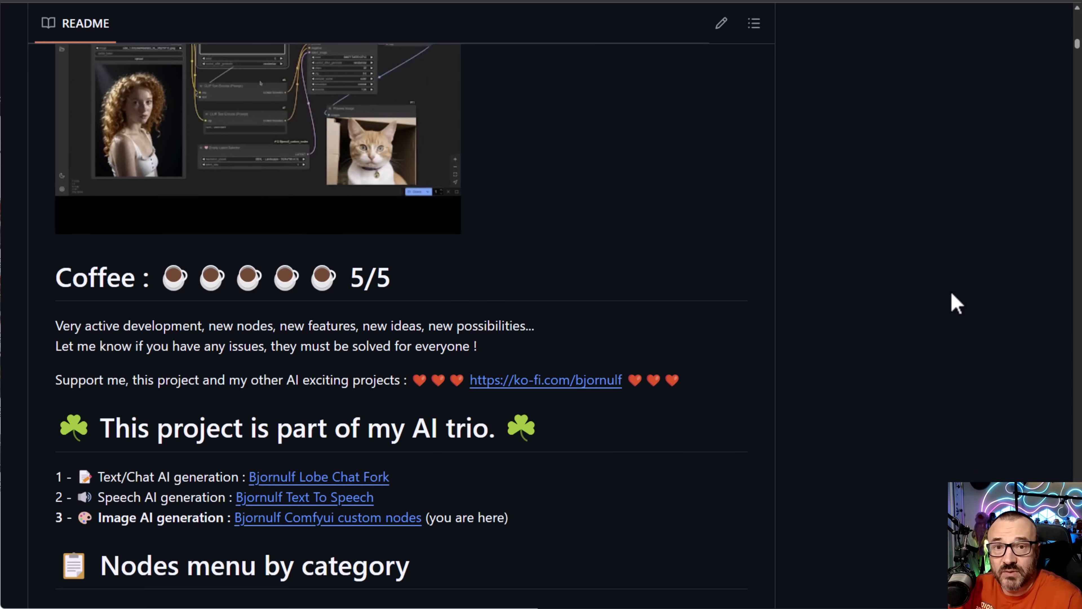
{"action": "scroll", "coordinate": [748, 207], "scroll_direction": "down", "scroll_amount": 2}
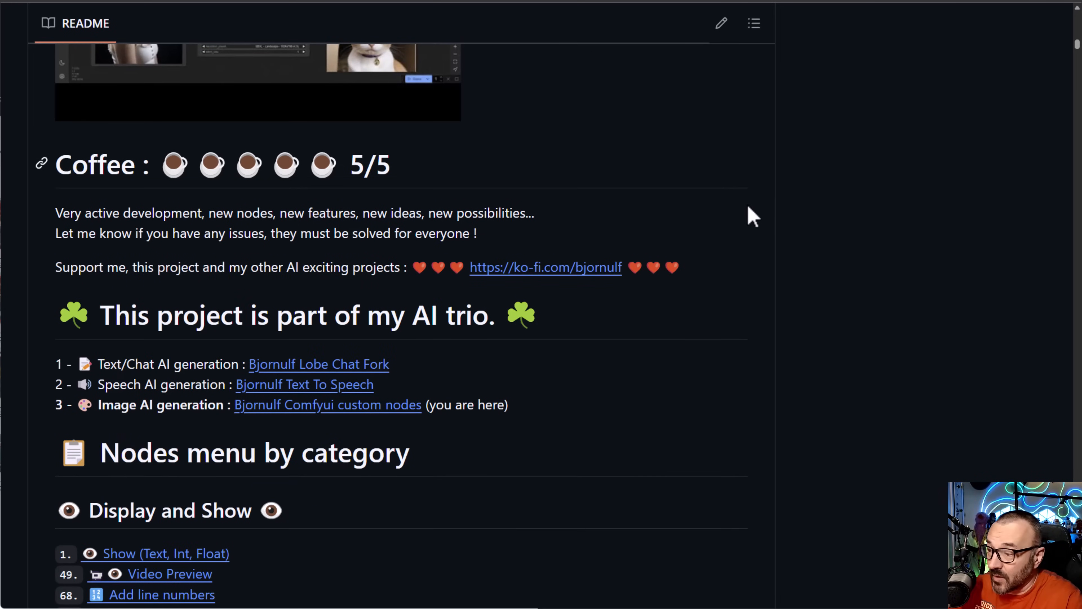
{"action": "scroll", "coordinate": [748, 209], "scroll_direction": "down", "scroll_amount": 3}
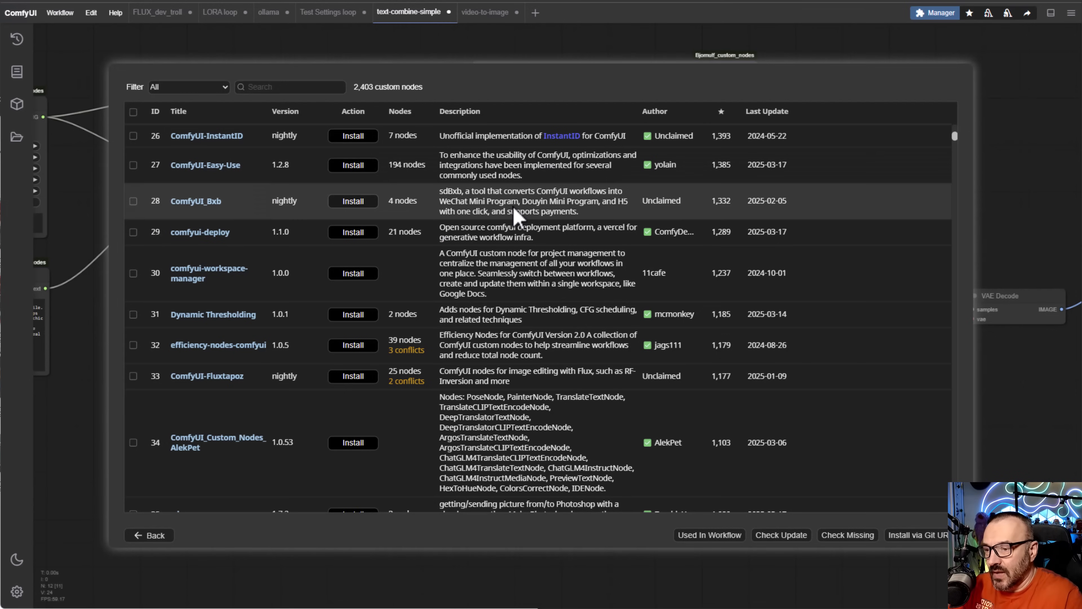
Switch back to ComfyUI, leave the custom nodes list and close the ComfyUI Manager.
{"action": "left_click", "coordinate": [153, 537]}
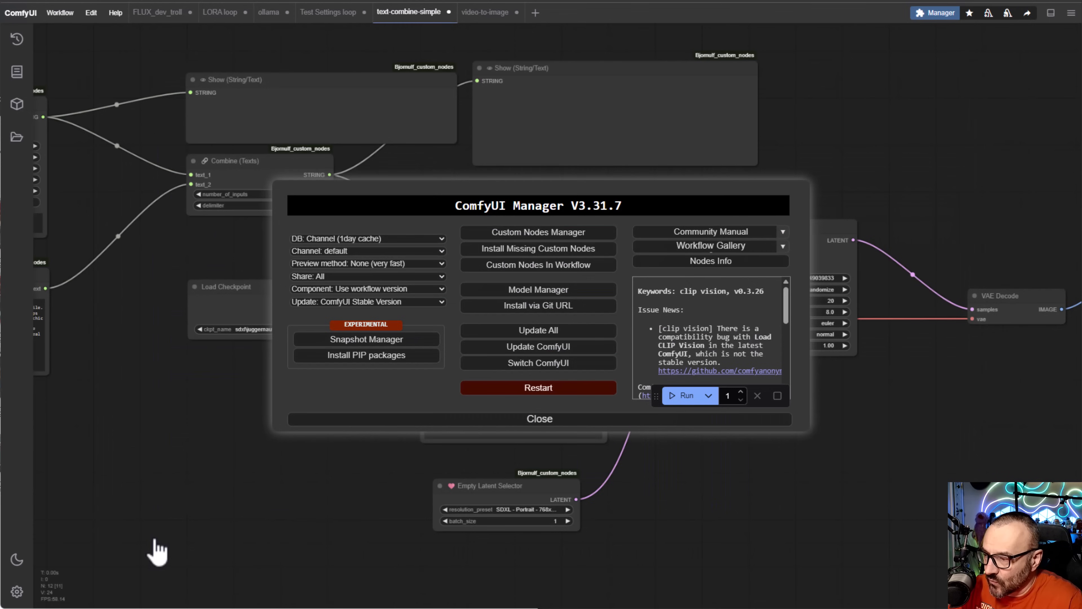
{"action": "left_click", "coordinate": [561, 420]}
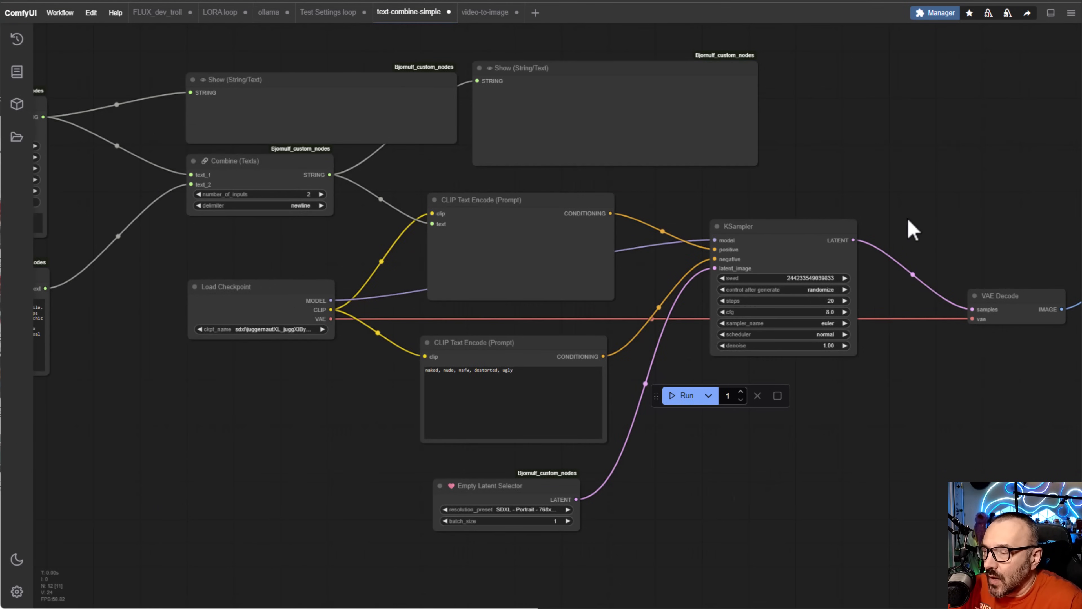
Examine the Image Text Generator node and the options for its shot type, multi-character action and camera angle.
{"action": "left_click_drag", "start_coordinate": [340, 387], "coordinate": [510, 445]}
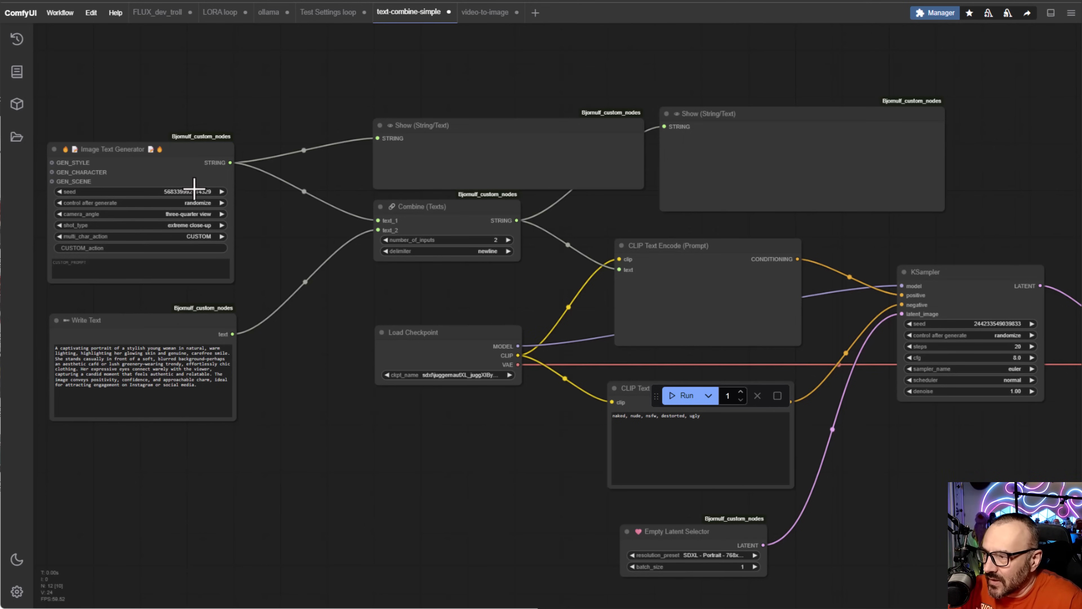
{"action": "scroll", "coordinate": [234, 213], "scroll_direction": "up", "scroll_amount": 3}
{"action": "left_click_drag", "start_coordinate": [277, 260], "coordinate": [719, 181]}
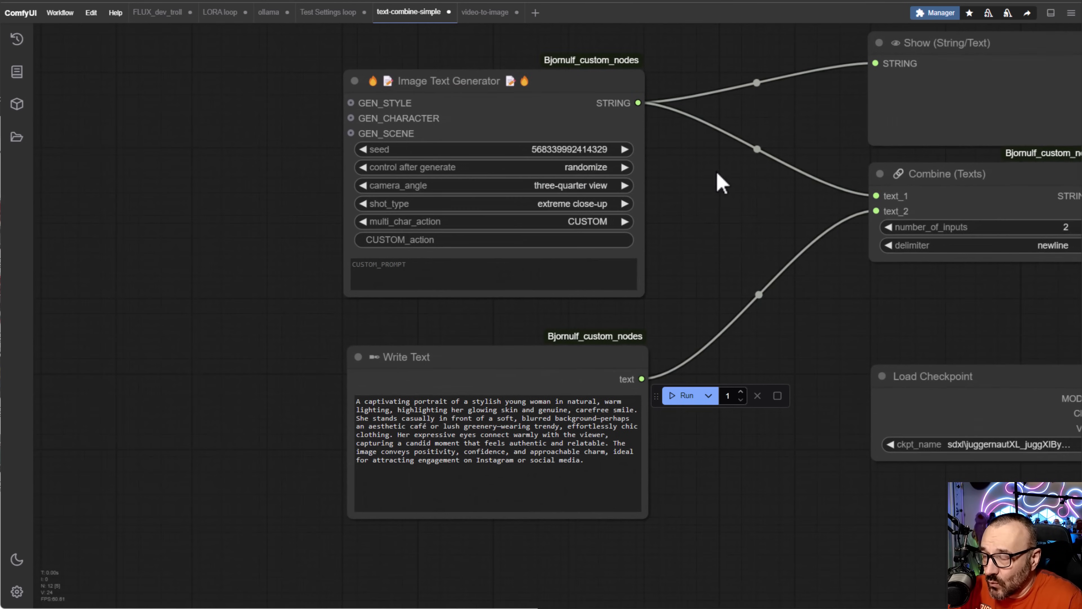
{"action": "left_click_drag", "start_coordinate": [645, 240], "coordinate": [558, 266]}
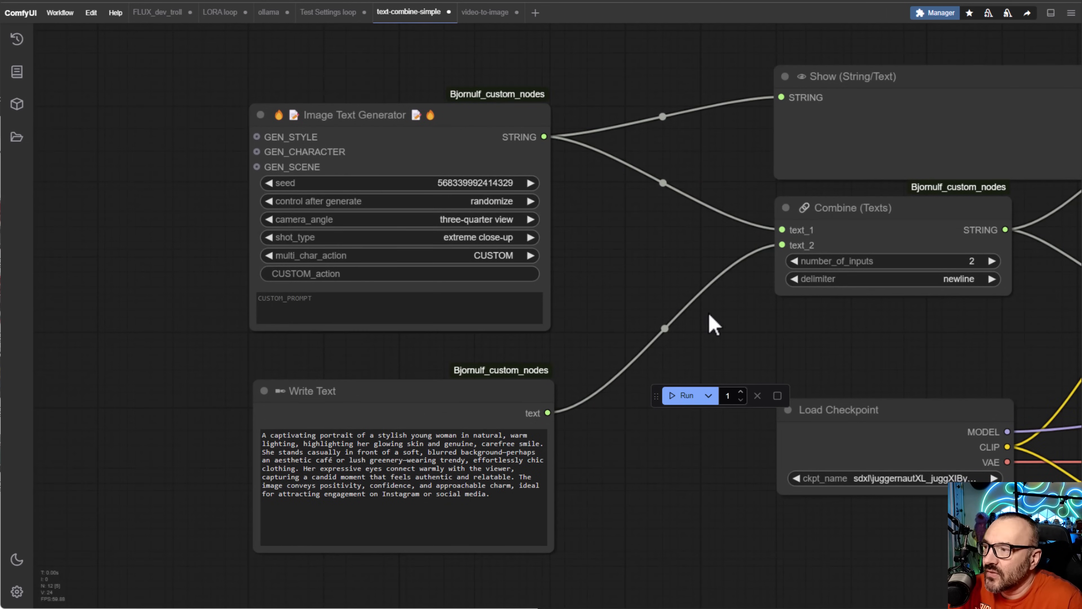
{"action": "scroll", "coordinate": [643, 277], "scroll_direction": "up", "scroll_amount": 3}
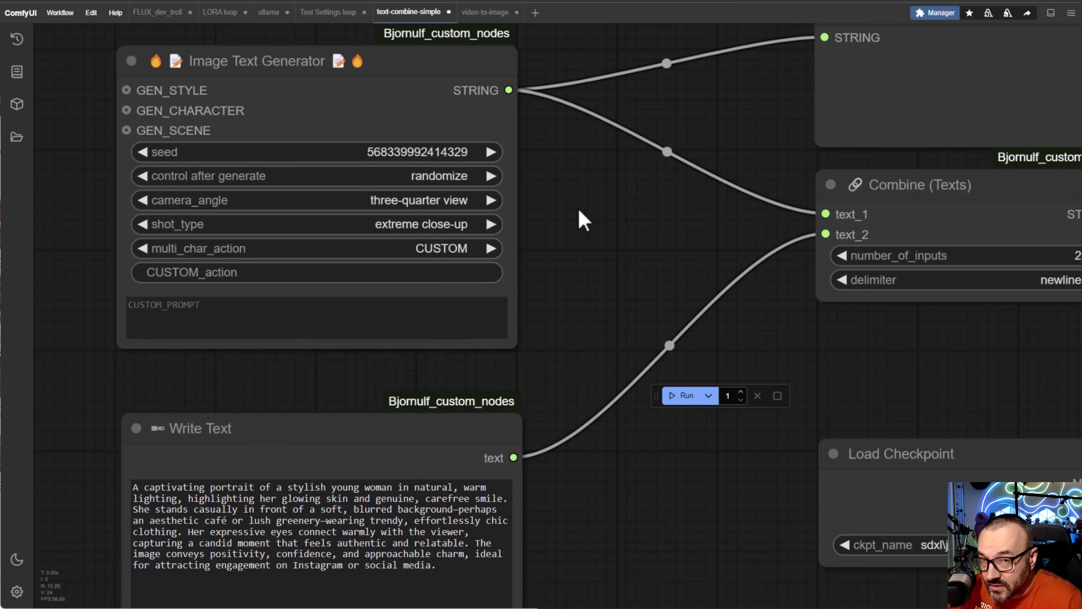
{"action": "scroll", "coordinate": [480, 190], "scroll_direction": "up", "scroll_amount": 3}
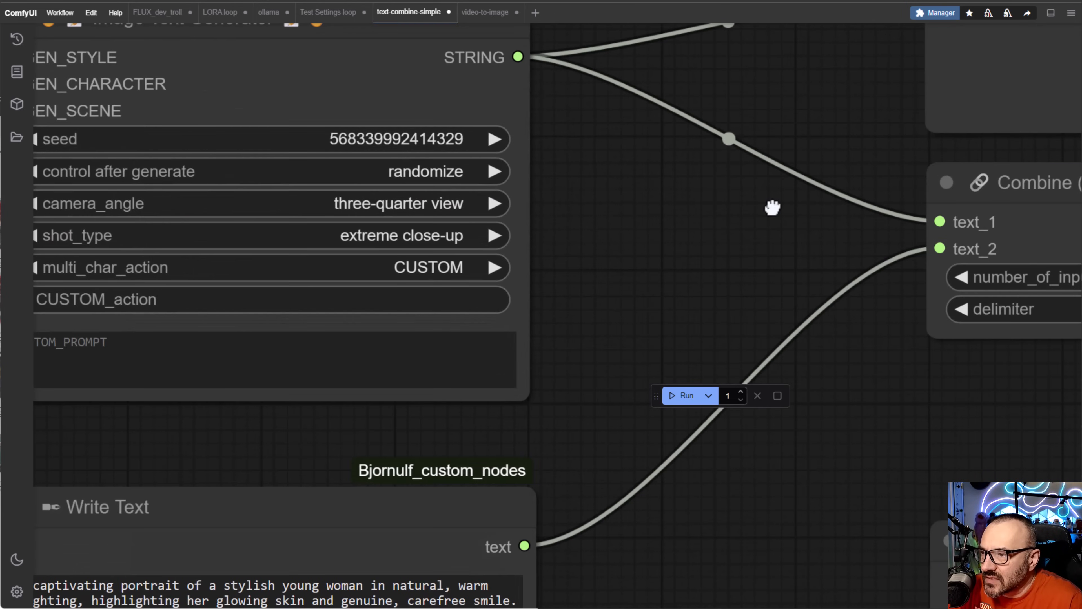
{"action": "left_click_drag", "start_coordinate": [771, 208], "coordinate": [905, 151]}
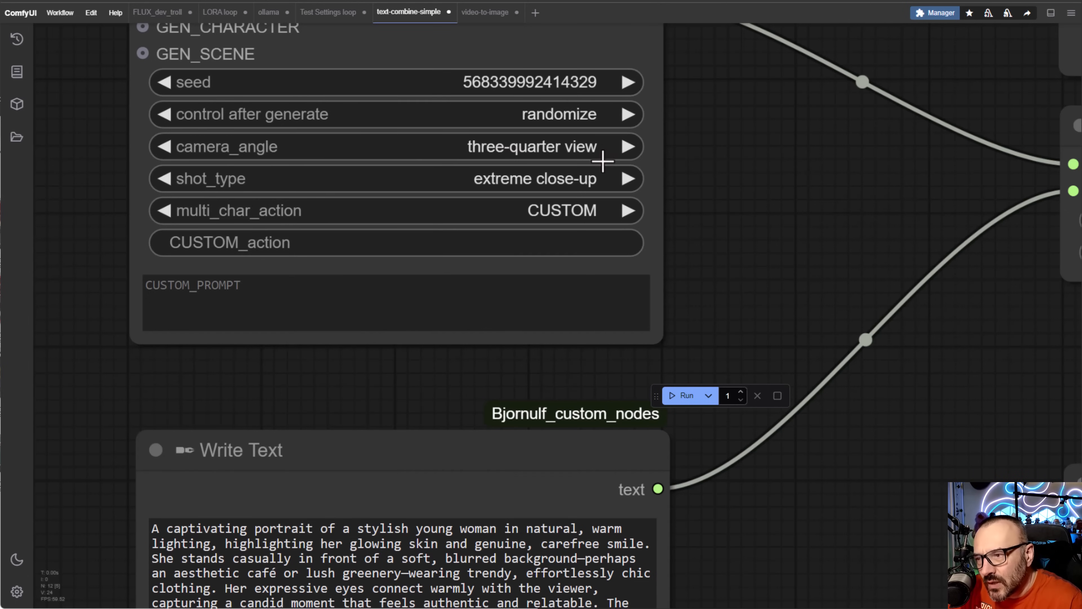
{"action": "left_click", "coordinate": [468, 180]}
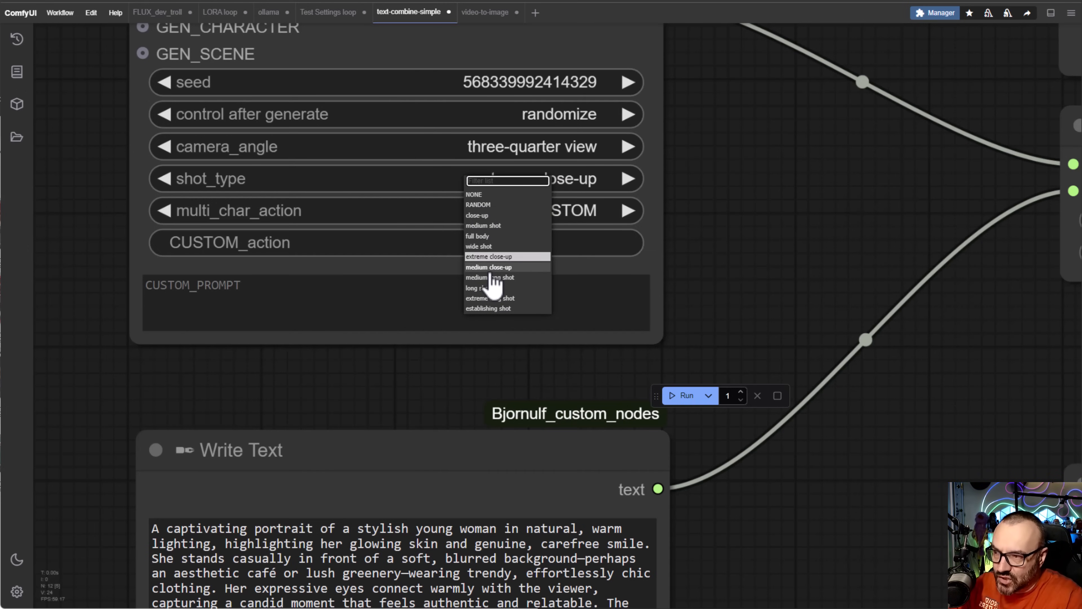
{"action": "left_click", "coordinate": [638, 261]}
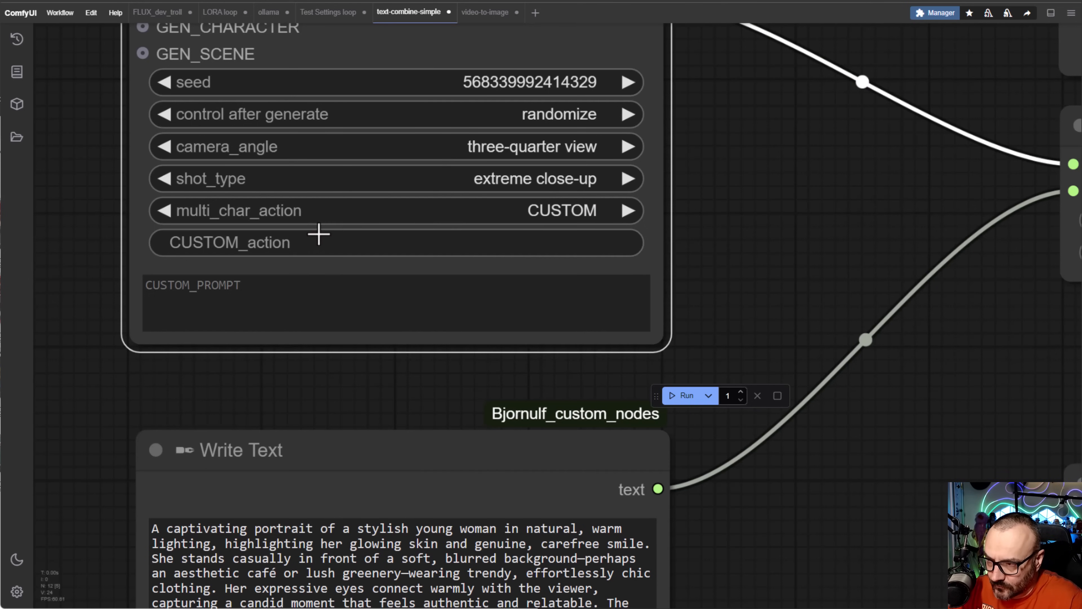
{"action": "left_click", "coordinate": [449, 211]}
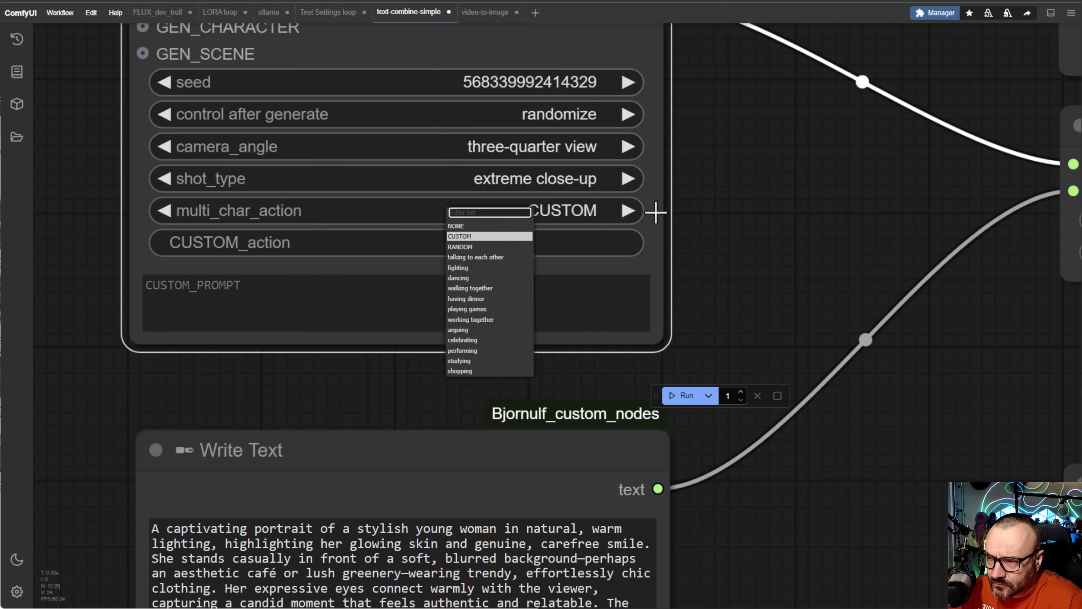
{"action": "left_click", "coordinate": [658, 235]}
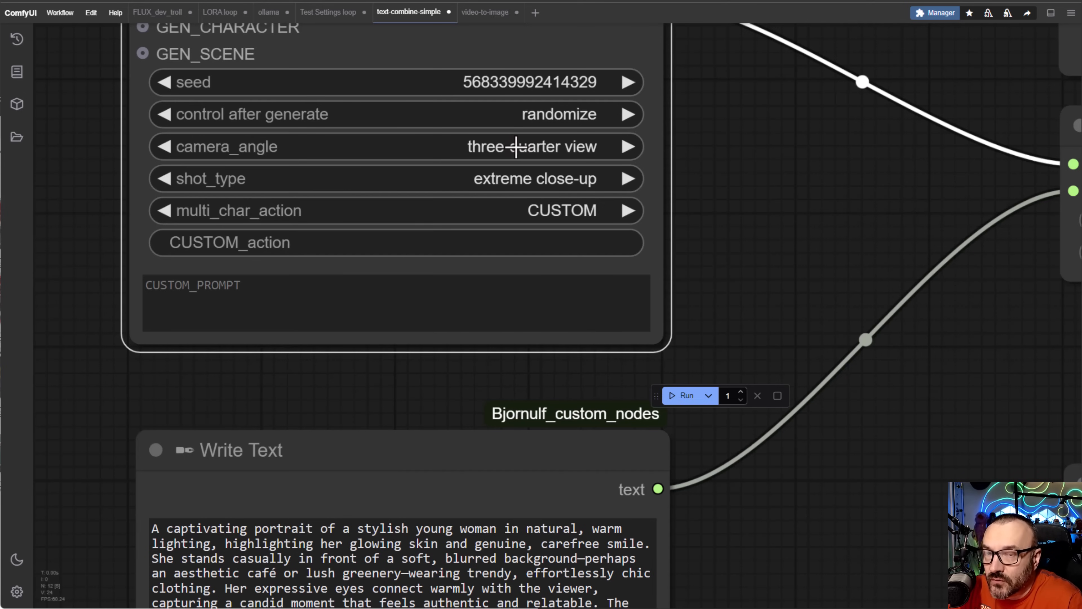
{"action": "left_click", "coordinate": [496, 145]}
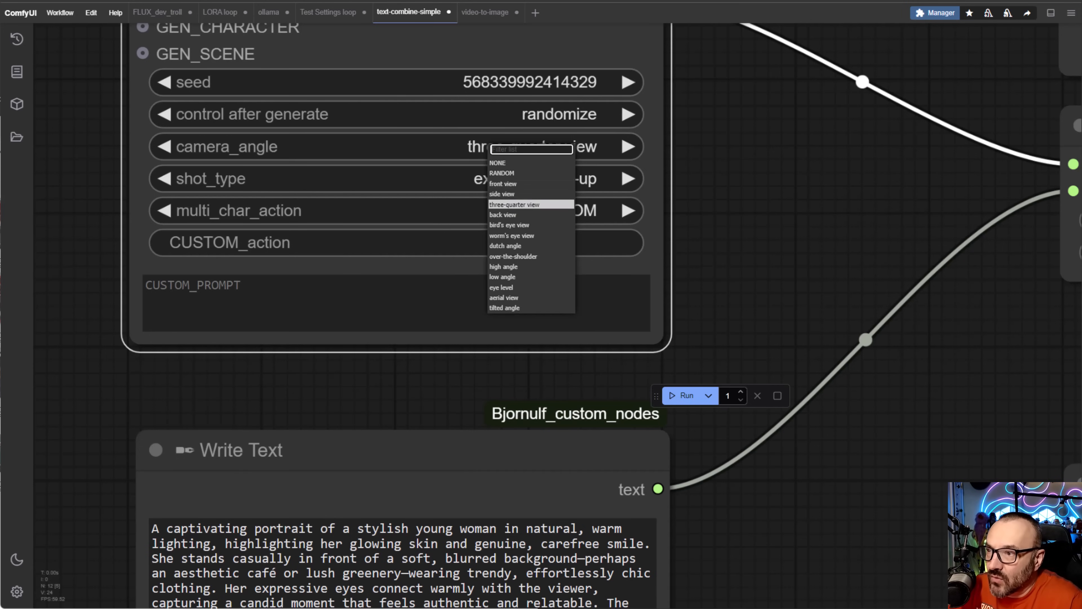
Examine the Write Text node's prompt and how both text sources feed the Combine (Texts) node.
{"action": "scroll", "coordinate": [764, 269], "scroll_direction": "down", "scroll_amount": 2}
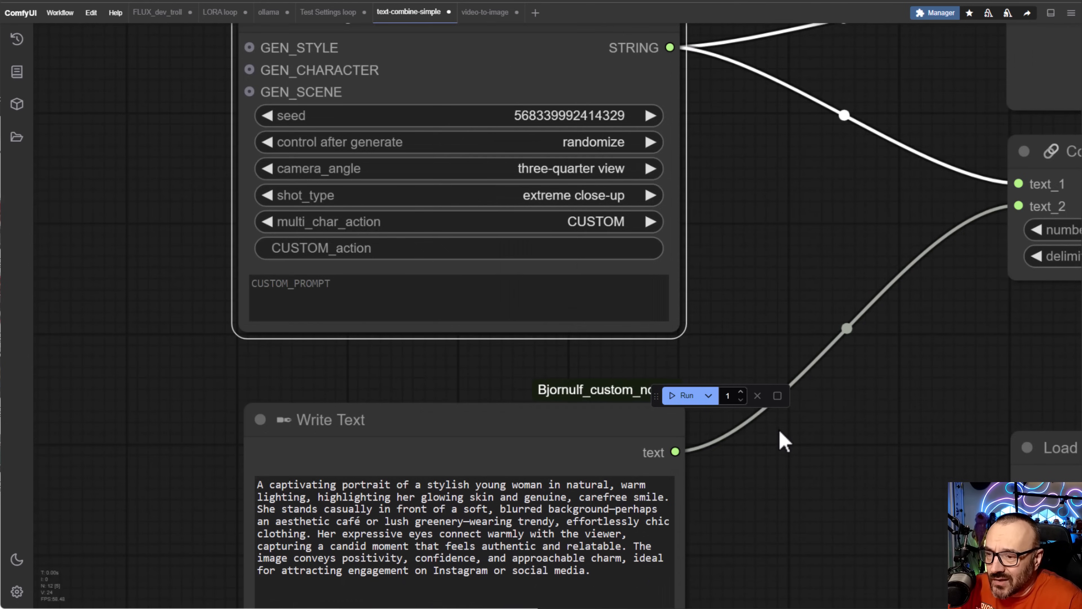
{"action": "left_click_drag", "start_coordinate": [781, 431], "coordinate": [625, 255]}
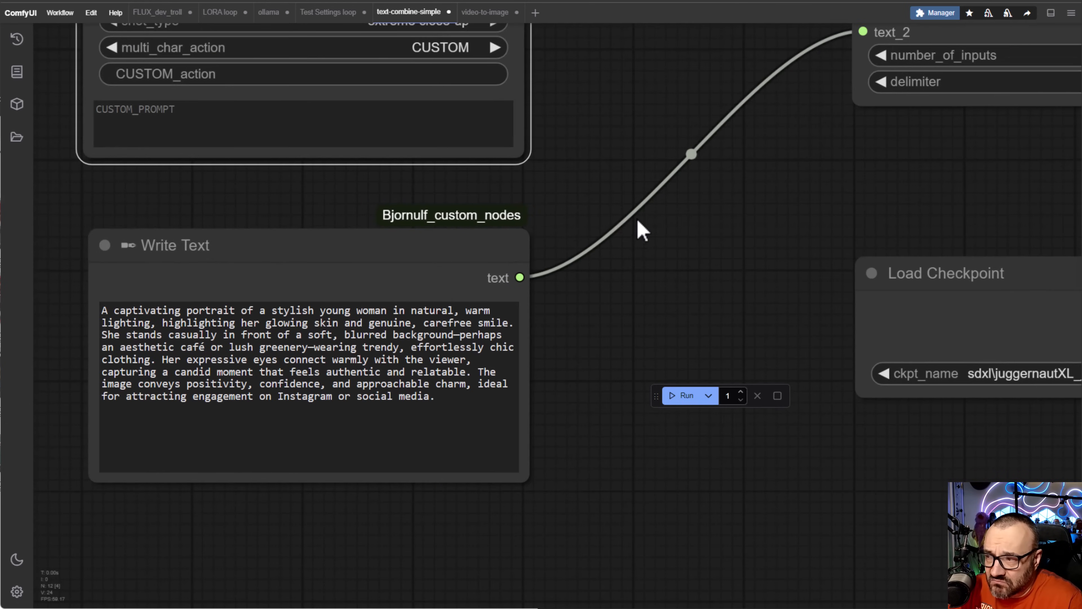
{"action": "left_click_drag", "start_coordinate": [836, 238], "coordinate": [546, 478]}
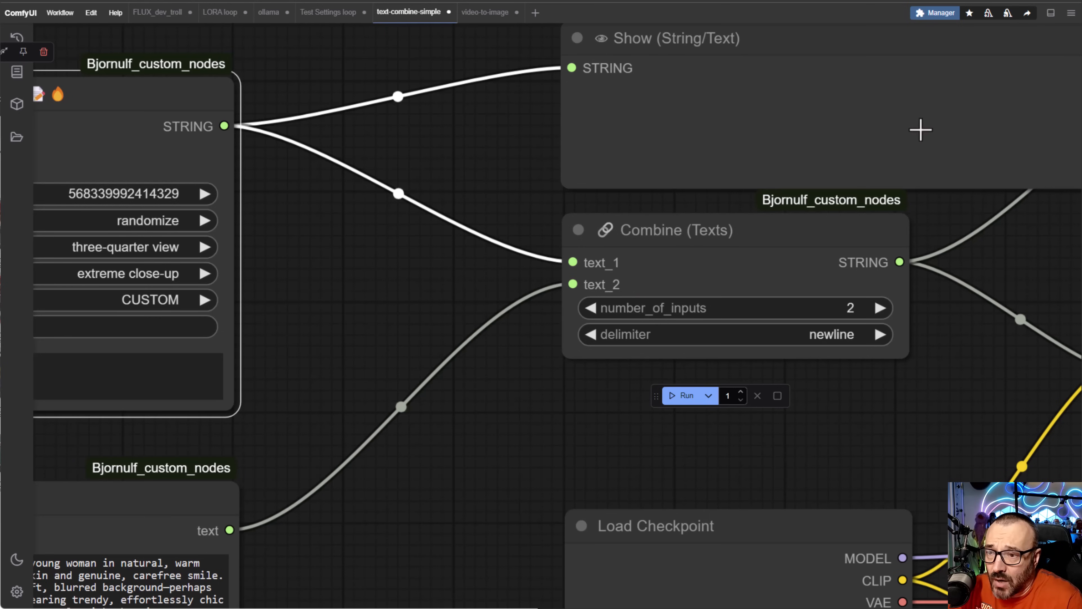
Trace the Combine (Texts) output to the Show node and CLIP Text Encode, and the conditioning onward to the KSampler.
{"action": "left_click_drag", "start_coordinate": [587, 398], "coordinate": [389, 415]}
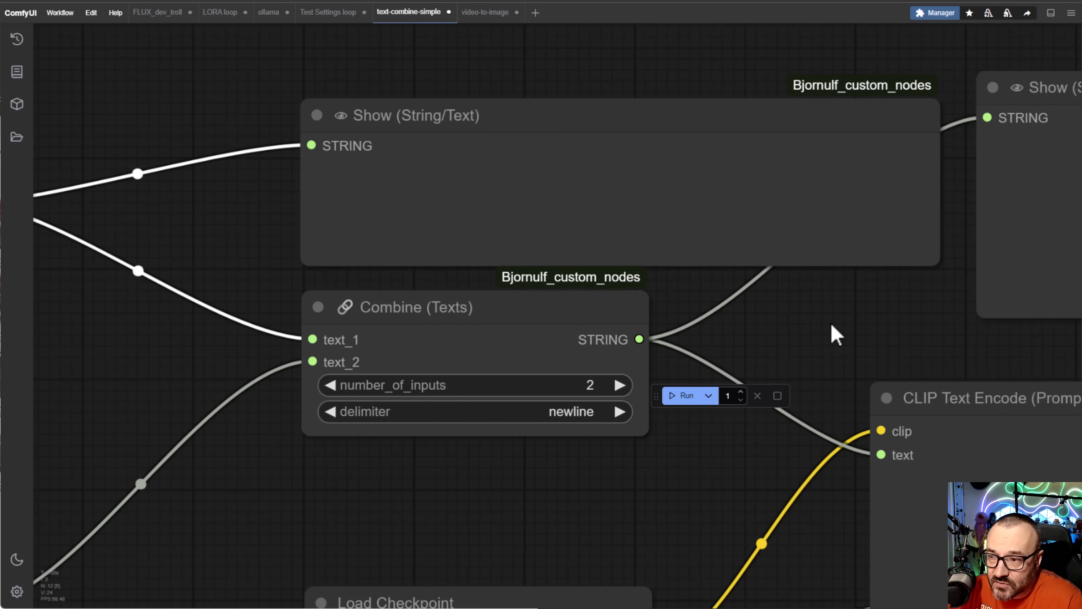
{"action": "left_click_drag", "start_coordinate": [745, 356], "coordinate": [725, 256]}
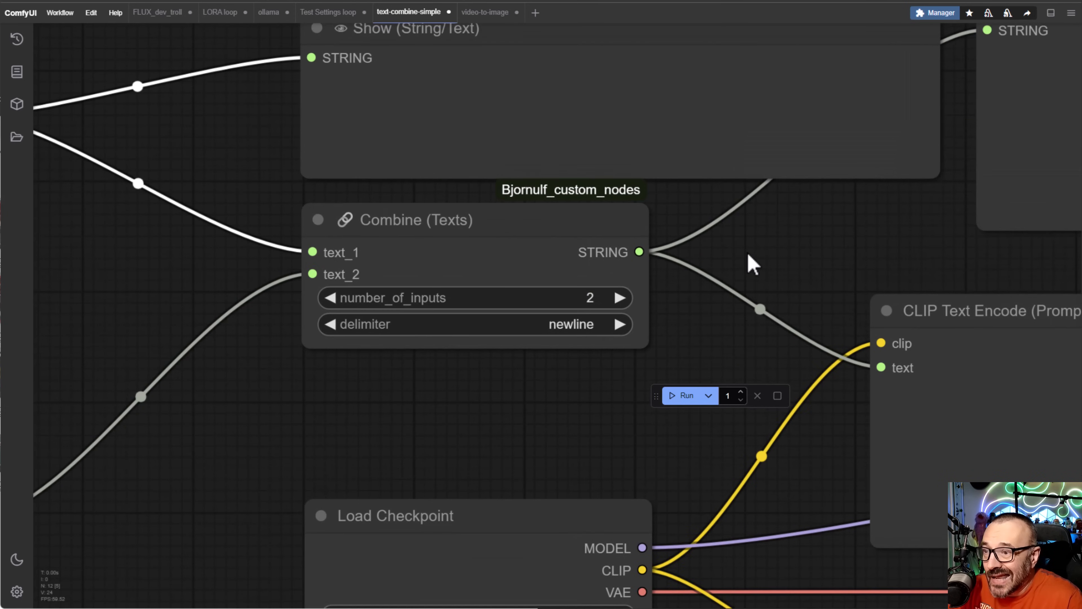
{"action": "scroll", "coordinate": [748, 259], "scroll_direction": "down", "scroll_amount": 4}
{"action": "left_click_drag", "start_coordinate": [834, 201], "coordinate": [714, 61]}
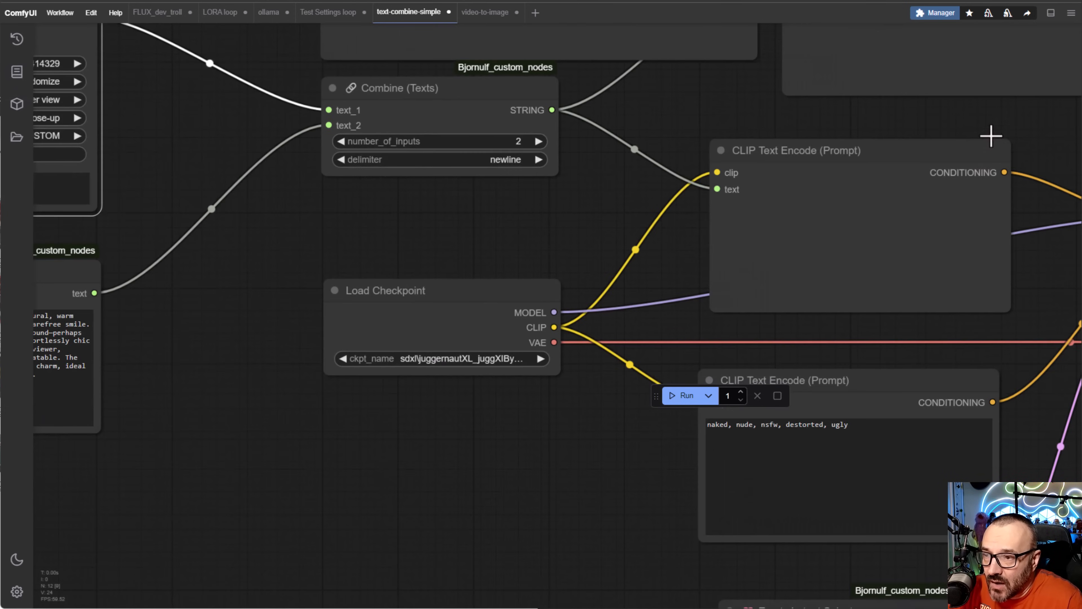
{"action": "left_click_drag", "start_coordinate": [990, 137], "coordinate": [560, 132]}
{"action": "scroll", "coordinate": [559, 132], "scroll_direction": "down", "scroll_amount": 2}
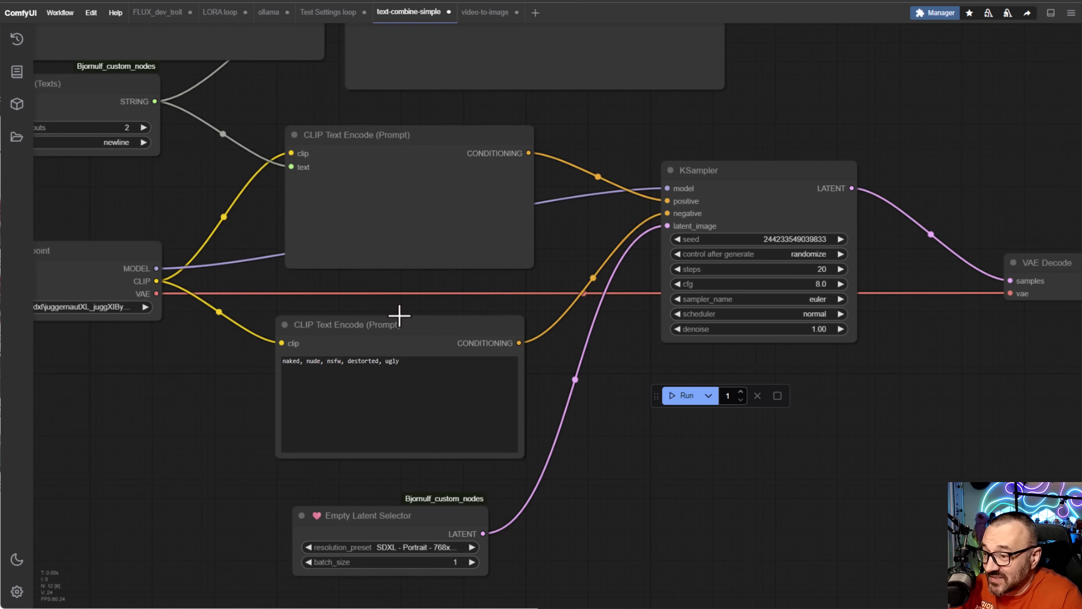
Examine the resolution presets offered by the Empty Latent Selector, then close the list without changing the preset.
{"action": "scroll", "coordinate": [386, 550], "scroll_direction": "up", "scroll_amount": 5}
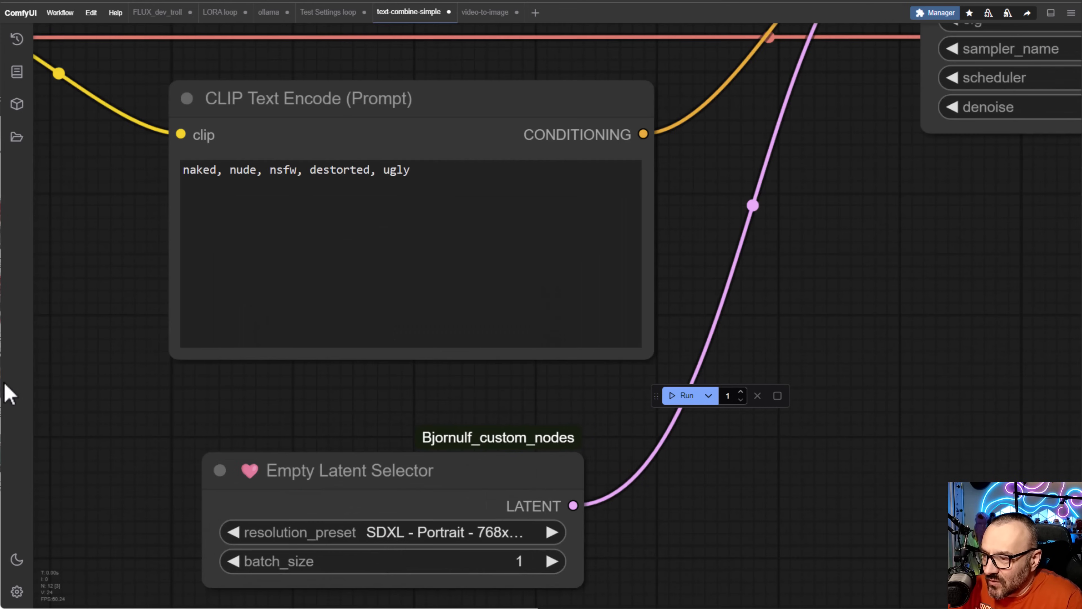
{"action": "left_click_drag", "start_coordinate": [737, 543], "coordinate": [688, 290]}
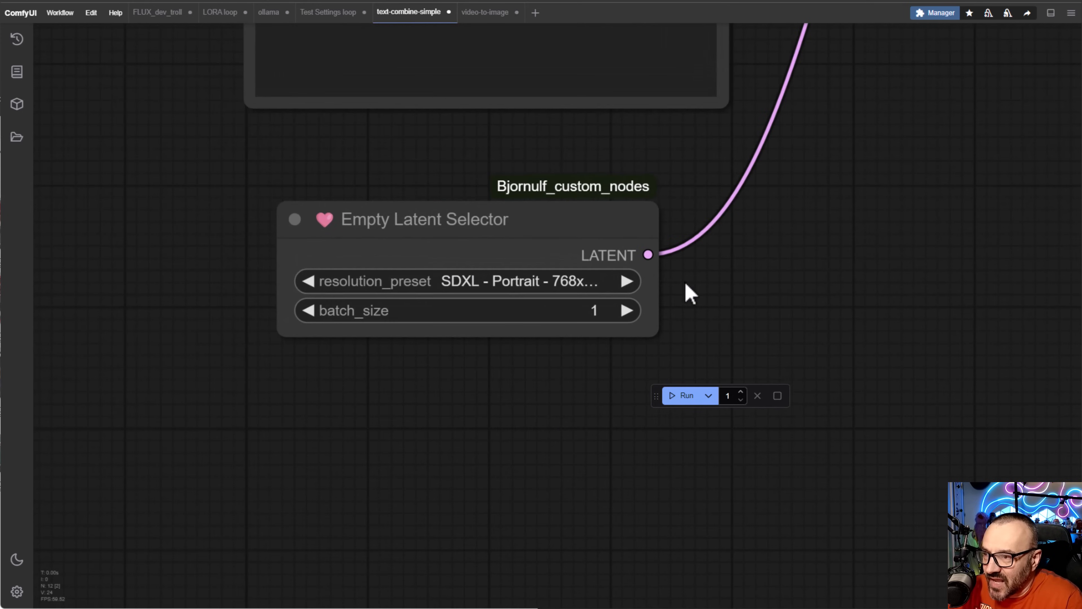
{"action": "left_click", "coordinate": [504, 290]}
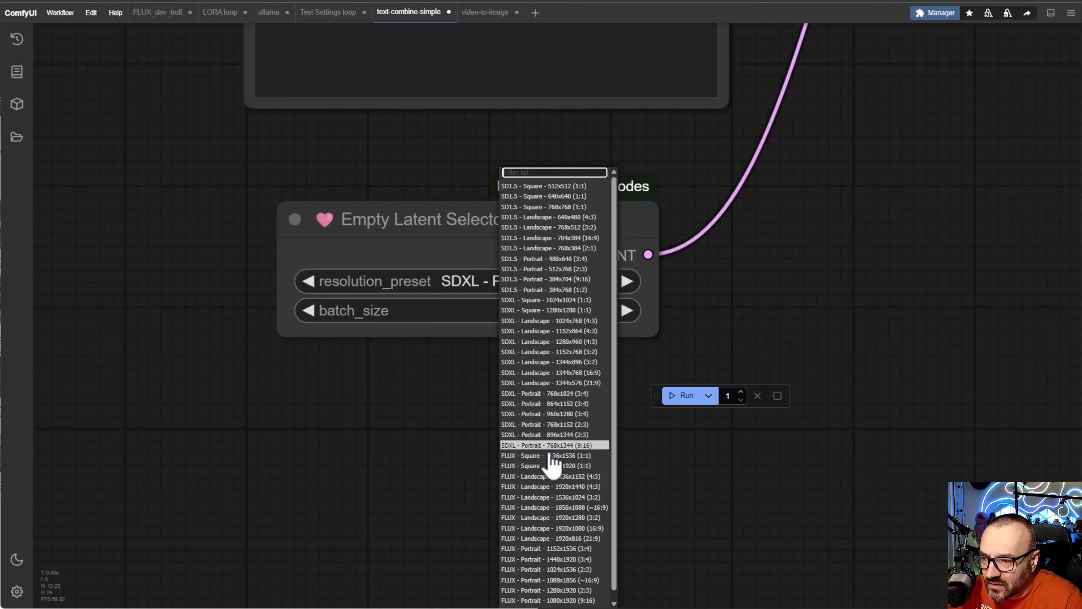
{"action": "left_click", "coordinate": [884, 271]}
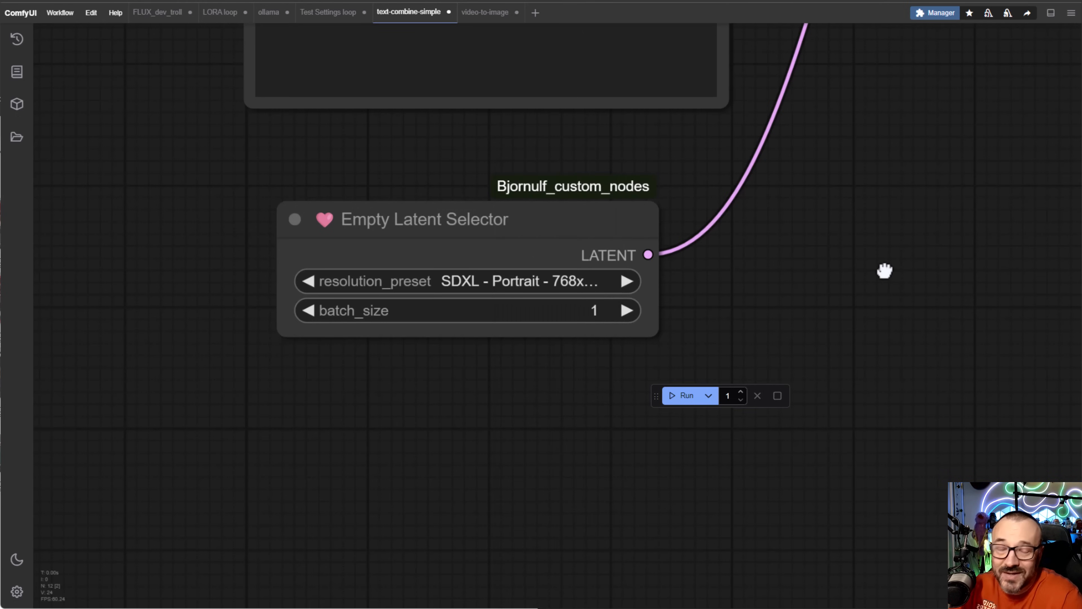
Run the text-combine-simple workflow to generate a new image.
{"action": "scroll", "coordinate": [884, 270], "scroll_direction": "down", "scroll_amount": 10}
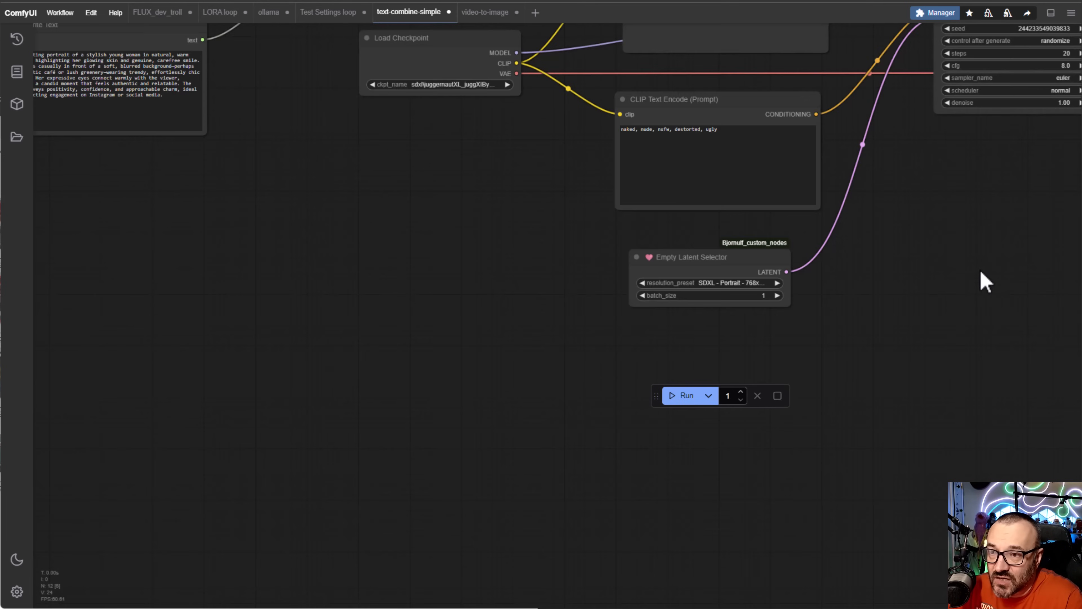
{"action": "left_click_drag", "start_coordinate": [983, 283], "coordinate": [215, 459]}
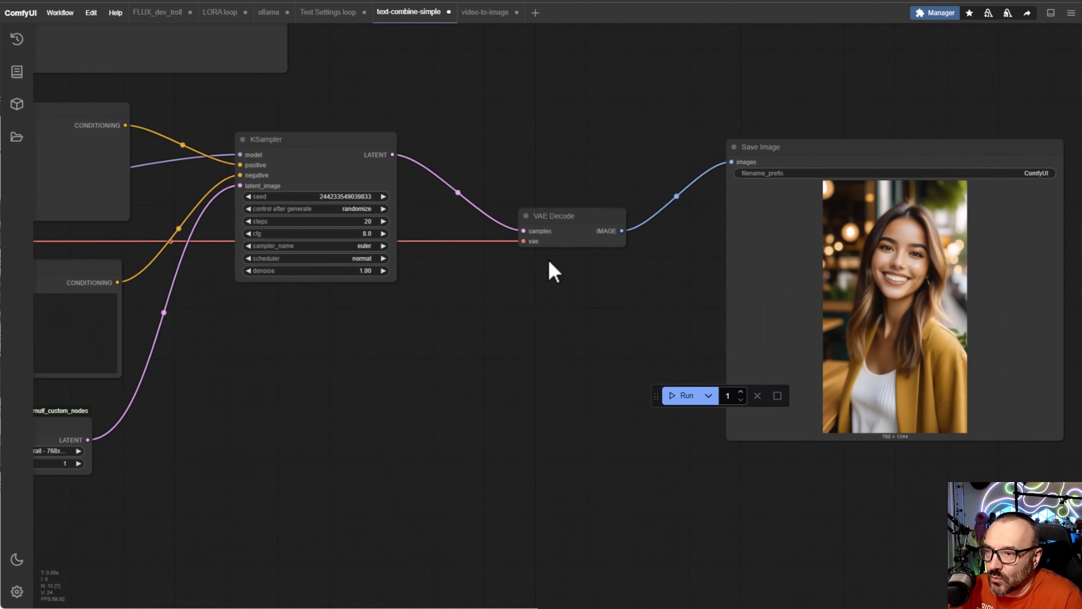
{"action": "left_click", "coordinate": [672, 397]}
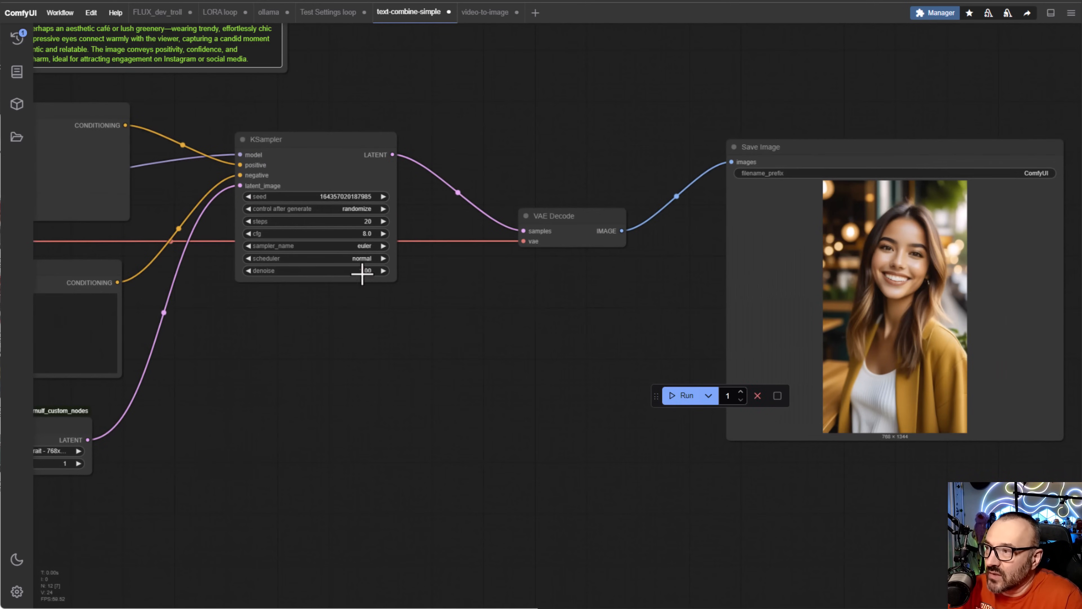
Compare the generated text and combined prompt in the Show nodes with the Image Text Generator settings and the saved image.
{"action": "scroll", "coordinate": [457, 427], "scroll_direction": "down", "scroll_amount": 1}
{"action": "left_click_drag", "start_coordinate": [457, 426], "coordinate": [919, 504]}
{"action": "scroll", "coordinate": [136, 147], "scroll_direction": "up", "scroll_amount": 9}
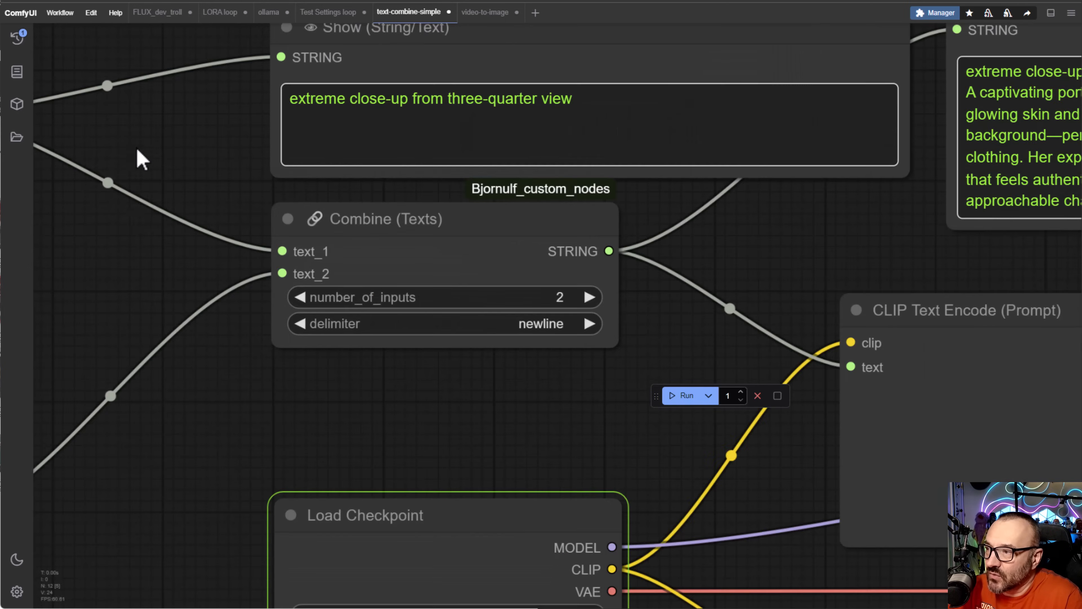
{"action": "left_click_drag", "start_coordinate": [114, 213], "coordinate": [888, 288]}
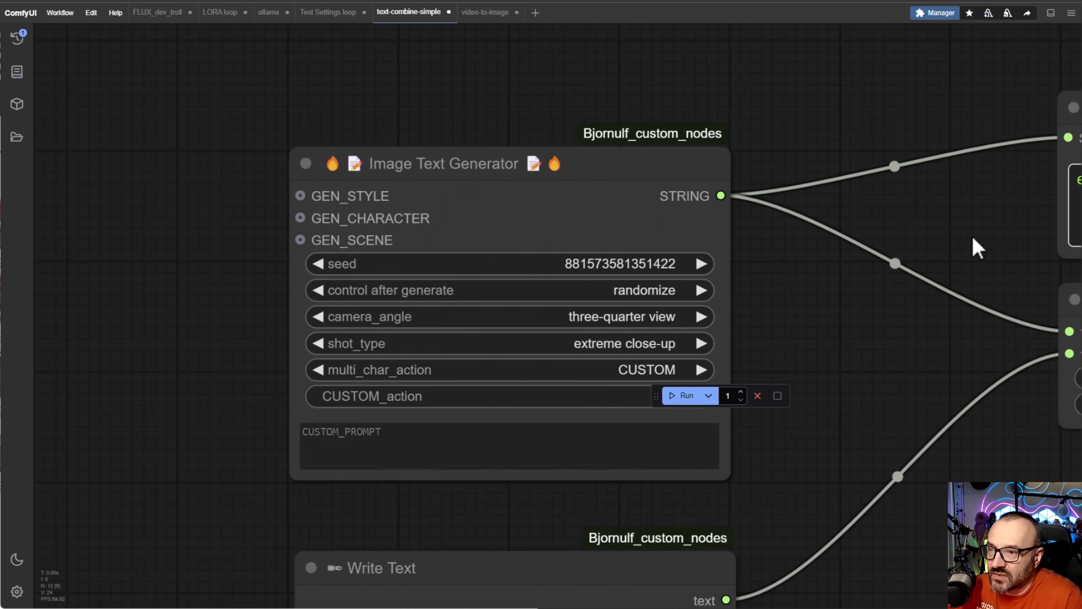
{"action": "left_click_drag", "start_coordinate": [976, 244], "coordinate": [186, 278]}
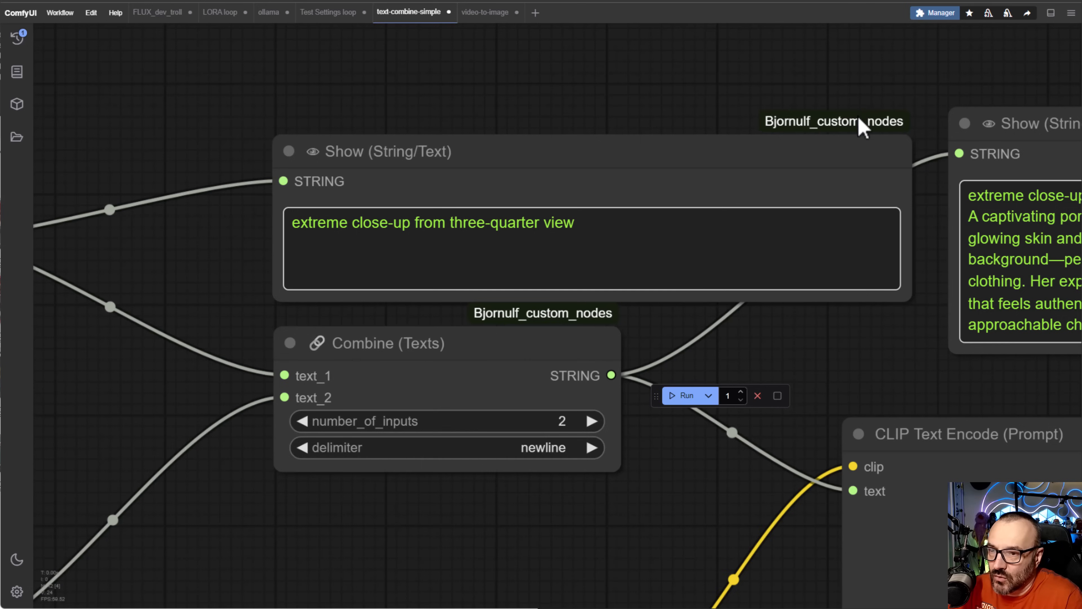
{"action": "left_click_drag", "start_coordinate": [859, 121], "coordinate": [386, 152]}
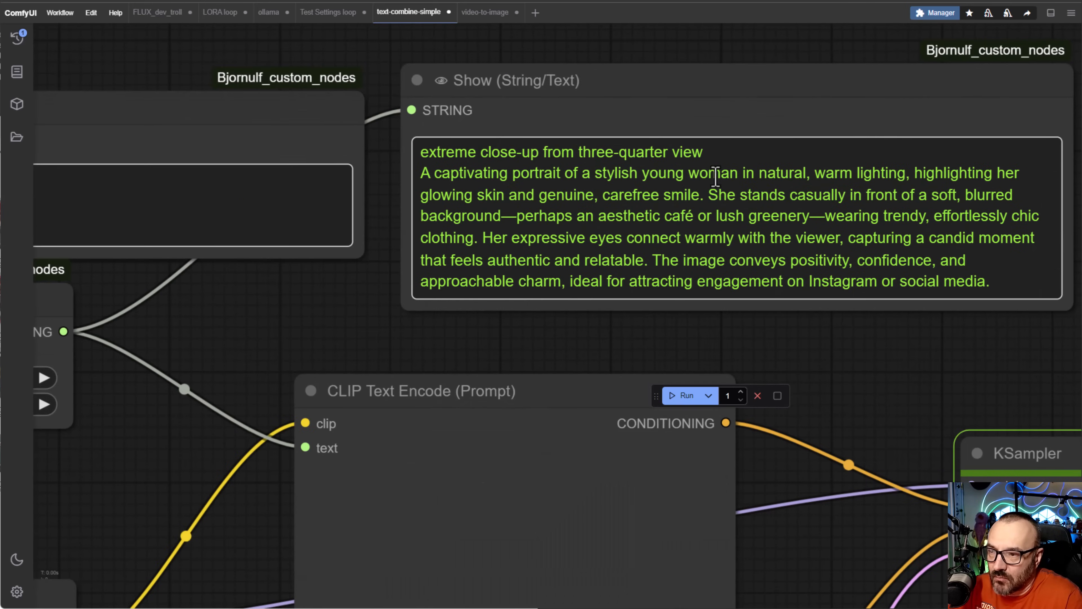
{"action": "scroll", "coordinate": [857, 362], "scroll_direction": "down", "scroll_amount": 6}
{"action": "left_click_drag", "start_coordinate": [1009, 355], "coordinate": [418, 162]}
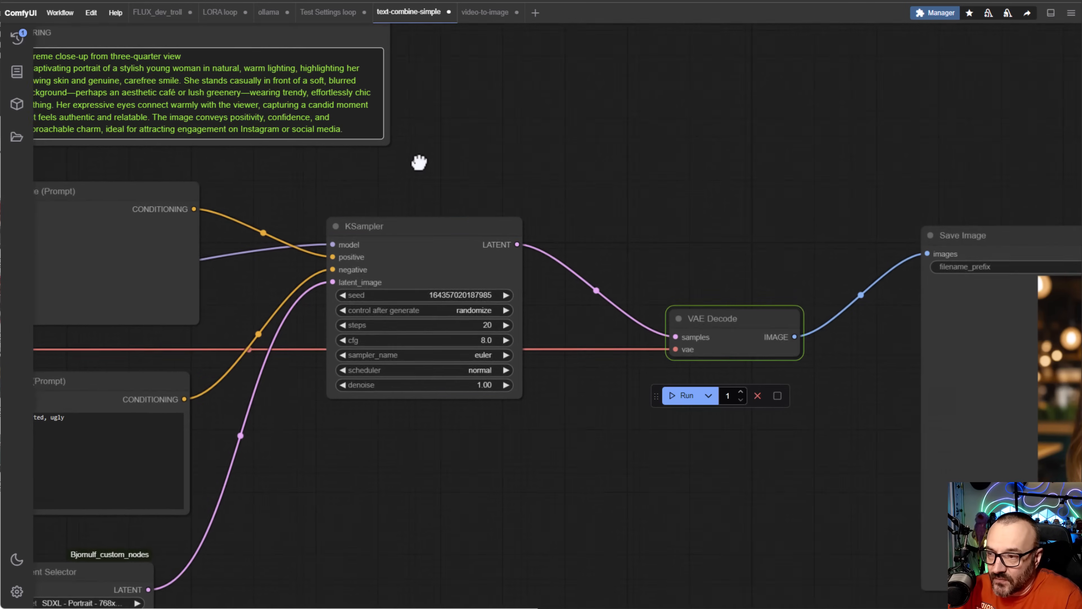
{"action": "left_click_drag", "start_coordinate": [785, 213], "coordinate": [219, 42]}
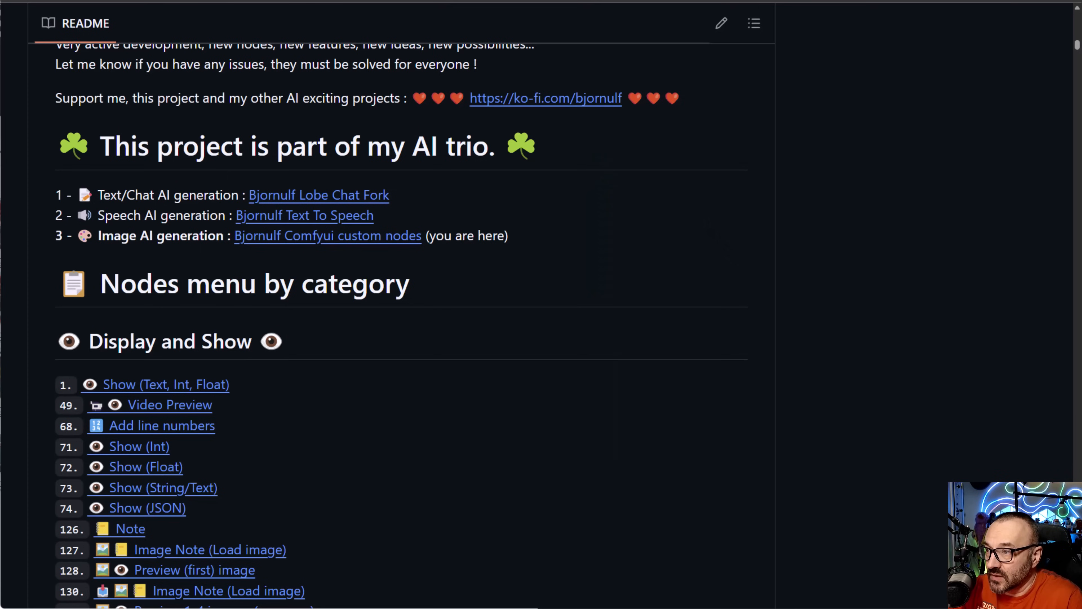
Copy the HTTPS clone URL of the Bjornulf_custom_nodes repository on GitHub.
{"action": "scroll", "coordinate": [784, 271], "scroll_direction": "up", "scroll_amount": 2}
{"action": "scroll", "coordinate": [933, 300], "scroll_direction": "up", "scroll_amount": 20}
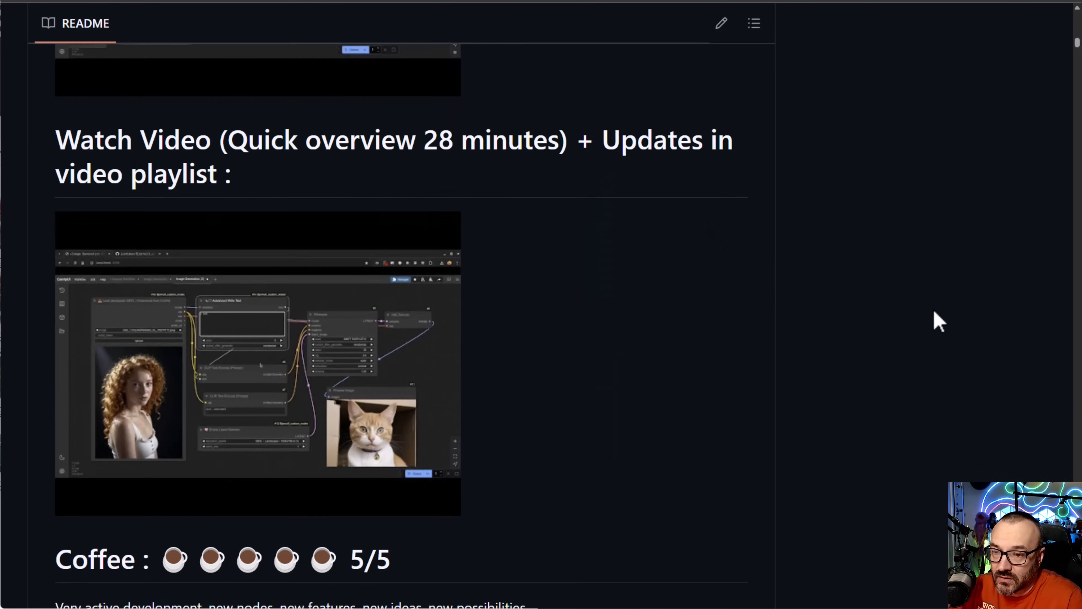
{"action": "scroll", "coordinate": [939, 310], "scroll_direction": "up", "scroll_amount": 20}
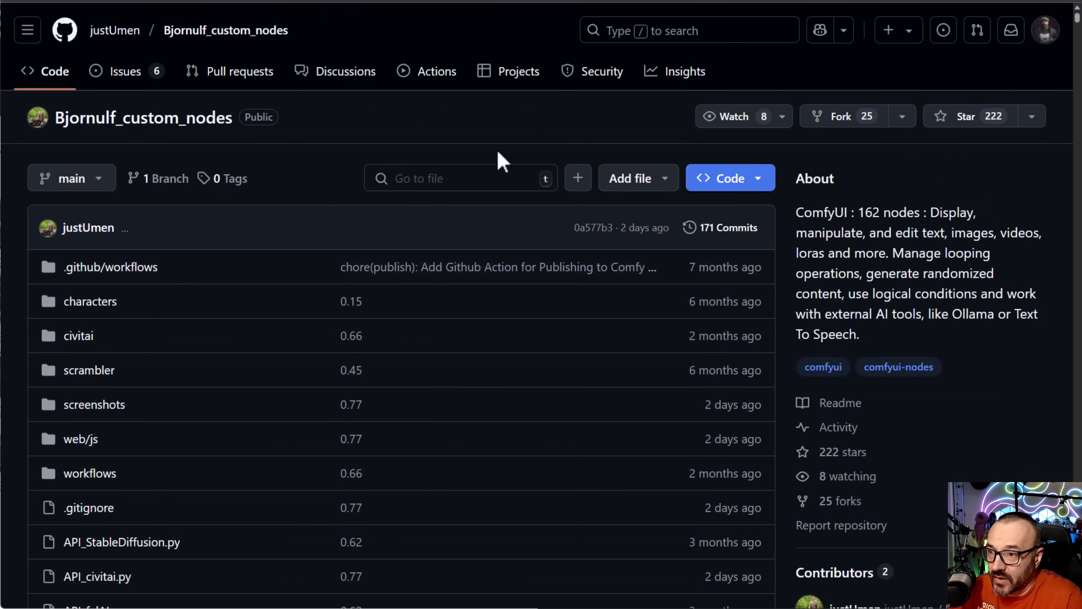
{"action": "left_click", "coordinate": [732, 181]}
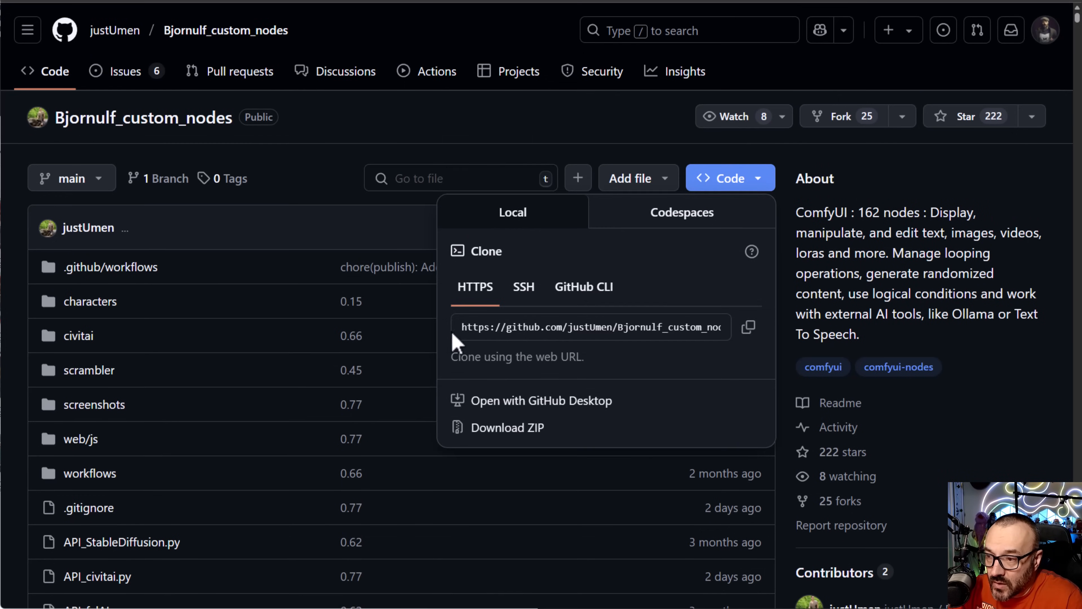
{"action": "left_click", "coordinate": [746, 328]}
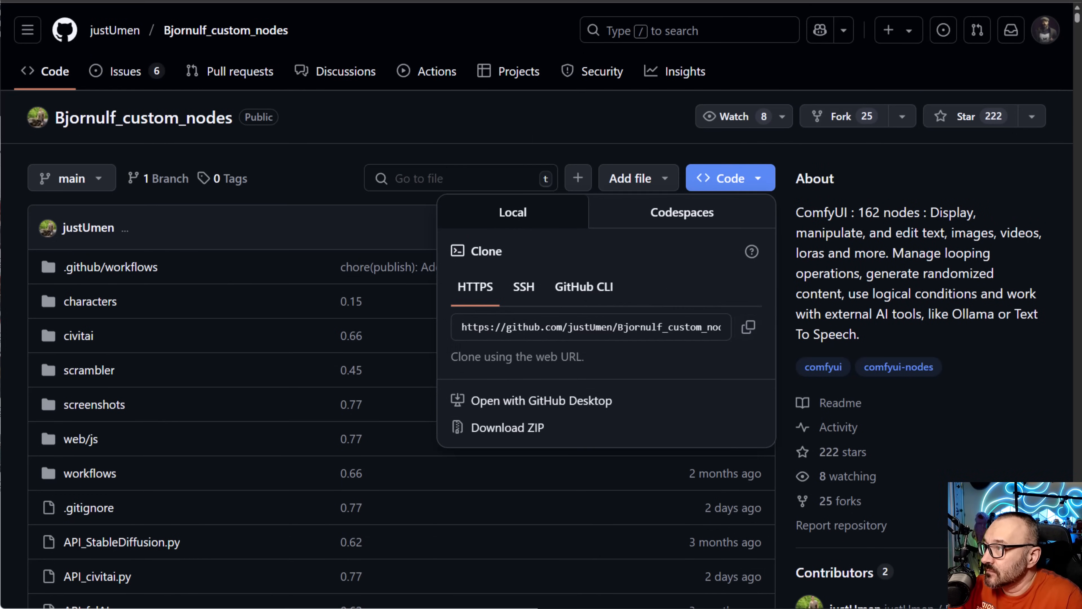
Switch to File Explorer and open a command prompt in the custom_nodes folder of ComfyUI 0.3.26 with cmd.
{"action": "key", "text": "alt+Tab"}
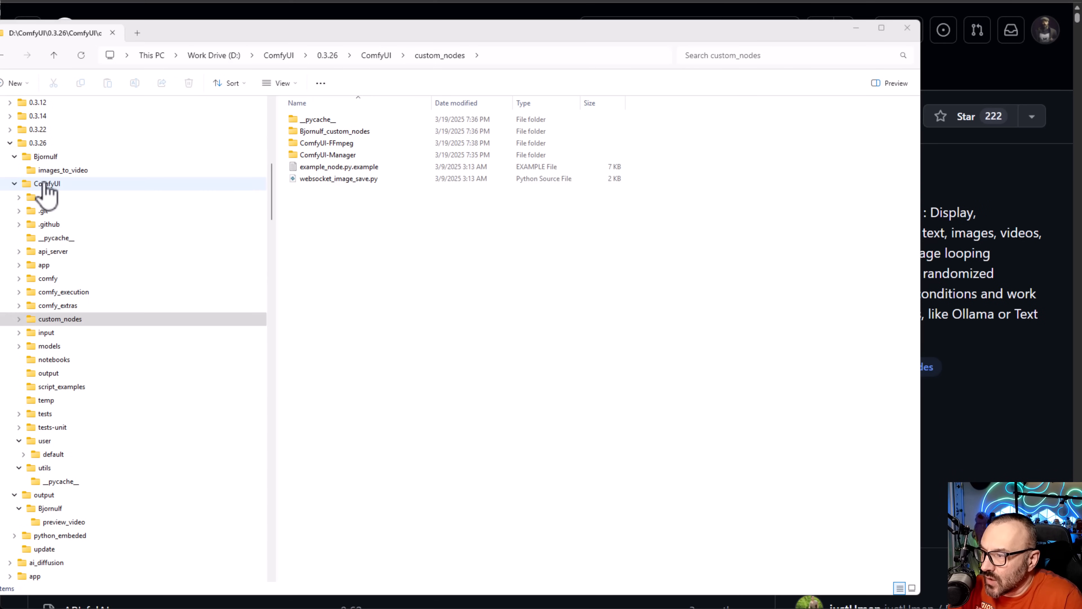
{"action": "left_click", "coordinate": [41, 320]}
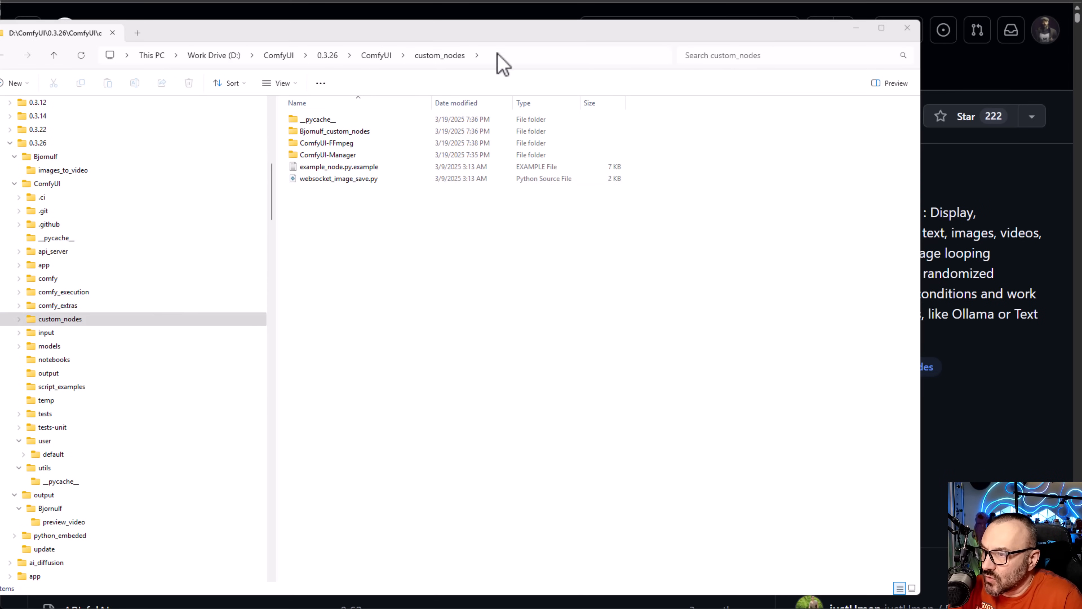
{"action": "left_click", "coordinate": [522, 55]}
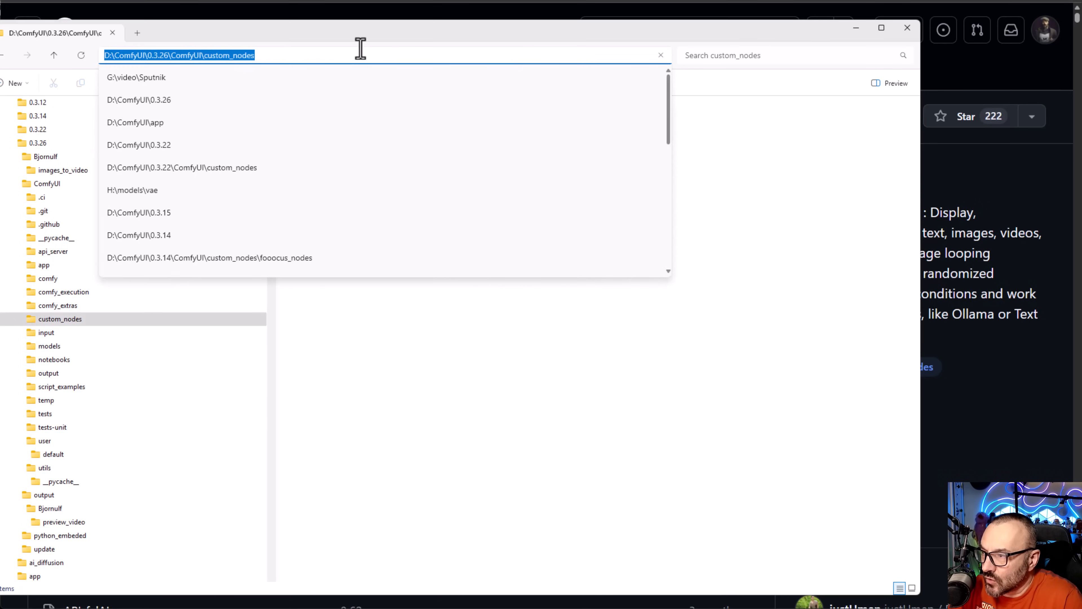
{"action": "type", "text": "cmd"}
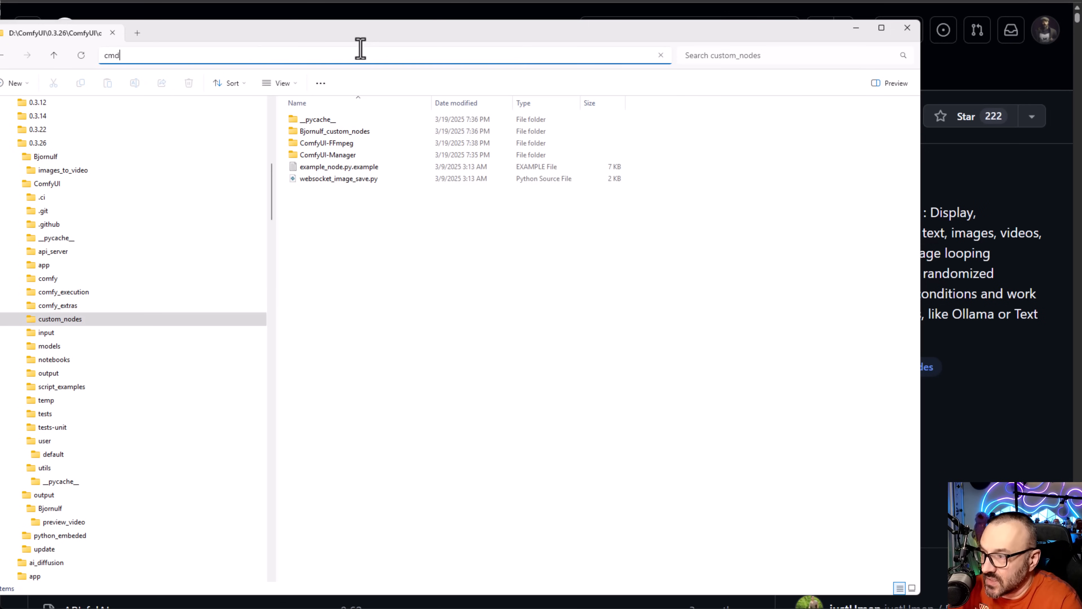
{"action": "key", "text": "Return"}
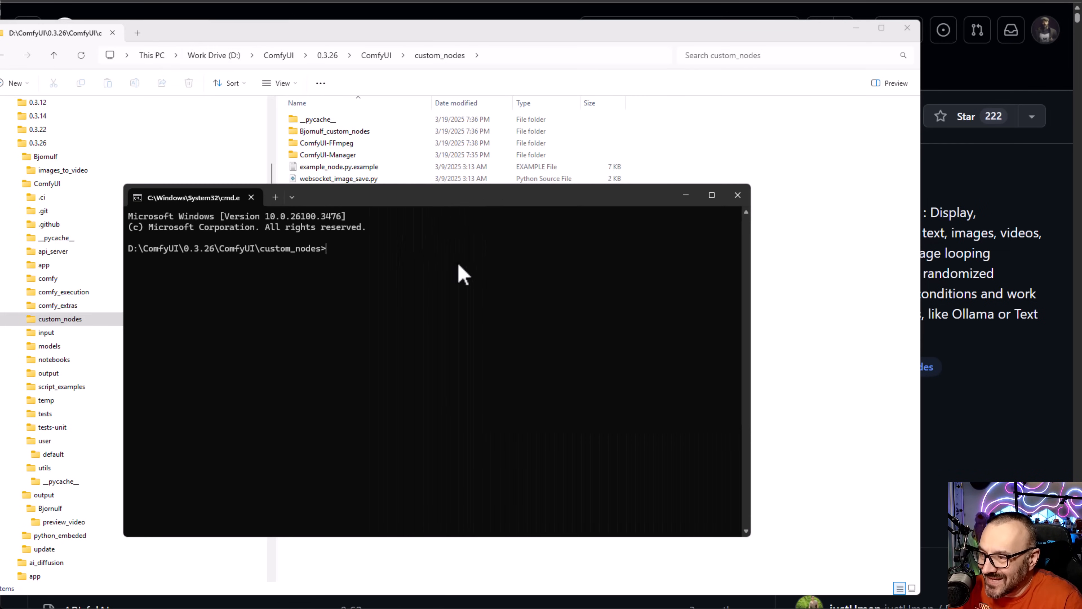
Enter a git clone command with the copied Bjornulf_custom_nodes repository URL, without running it.
{"action": "type", "text": "git "}
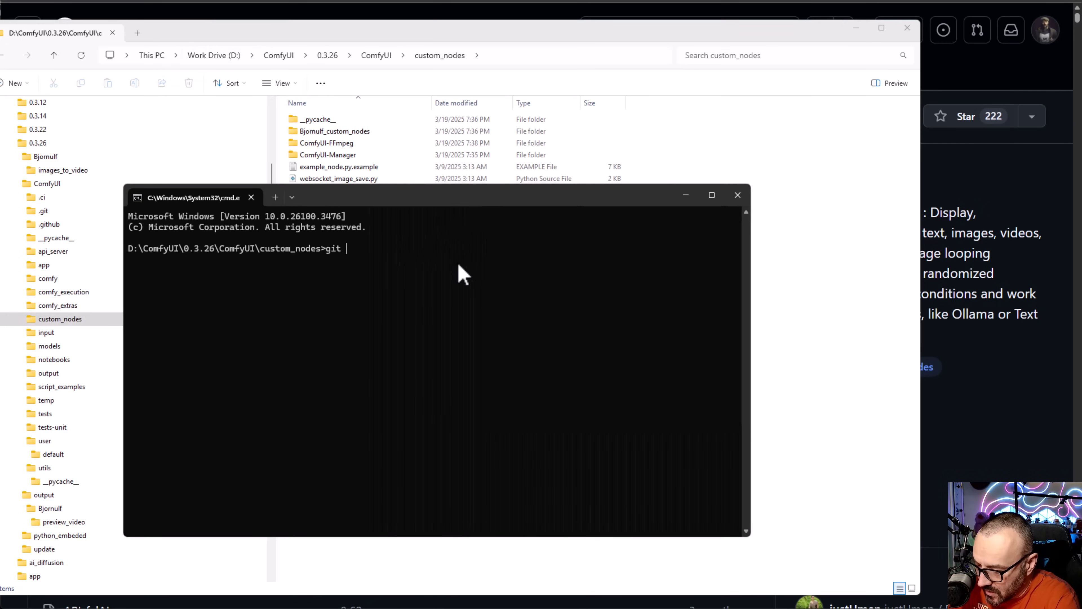
{"action": "type", "text": "clone"}
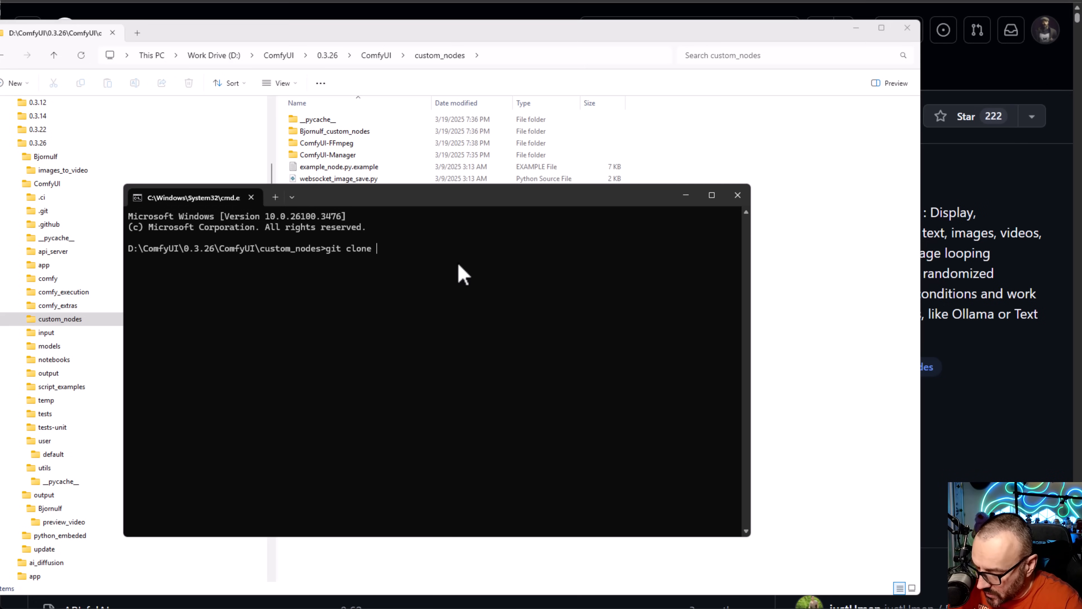
{"action": "key", "text": "ctrl+v"}
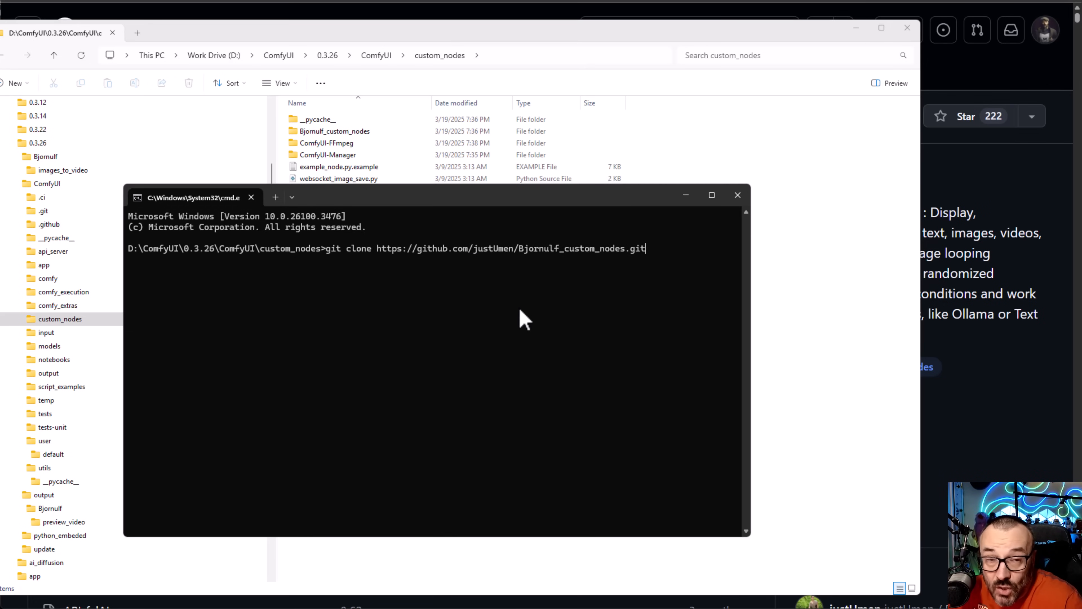
Switch back to ComfyUI and search the Custom Nodes Manager for "bj" to find the Bjornulf_custom_nodes entry.
{"action": "left_click", "coordinate": [475, 29]}
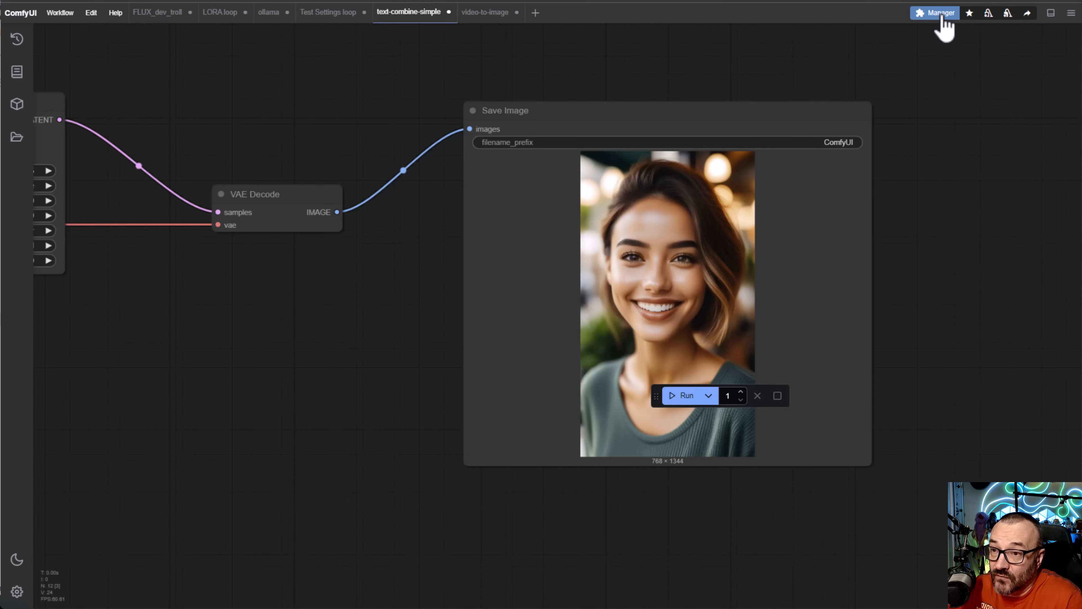
{"action": "left_click", "coordinate": [937, 13]}
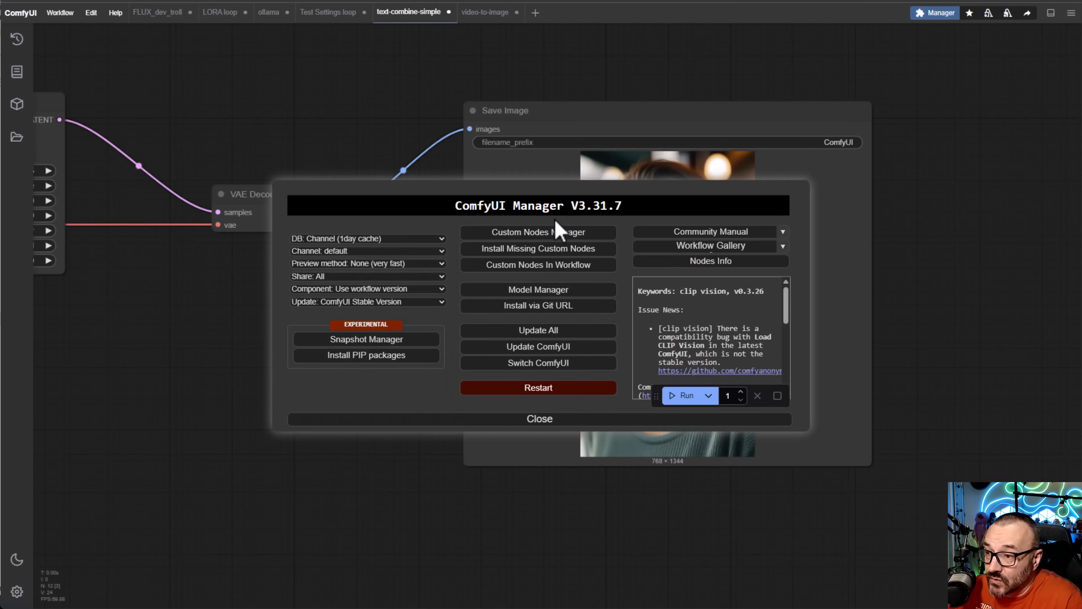
{"action": "left_click", "coordinate": [553, 235]}
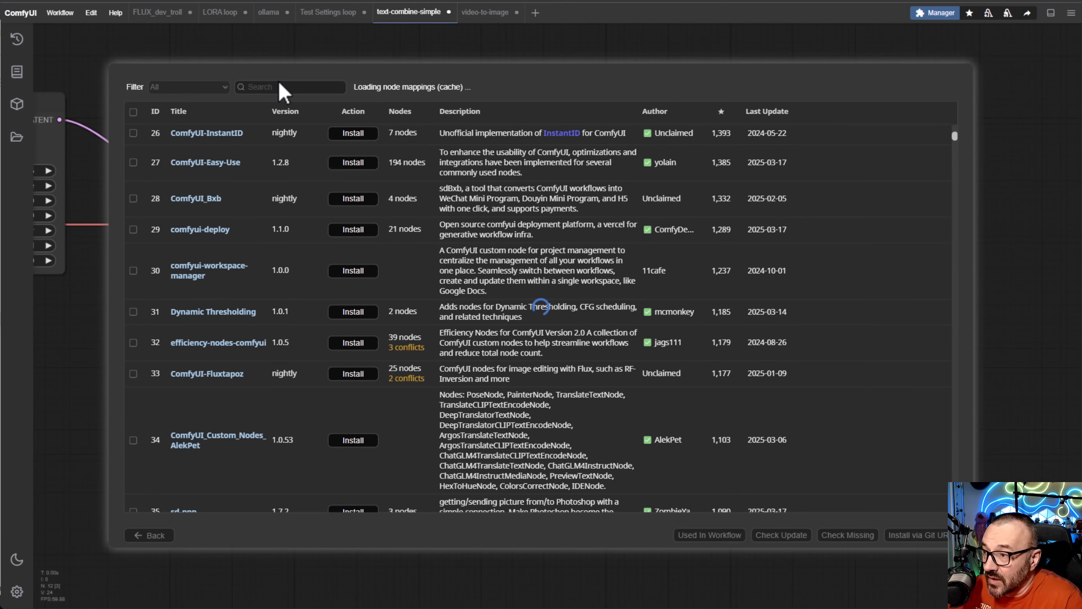
{"action": "left_click", "coordinate": [279, 86]}
{"action": "type", "text": "bj"}
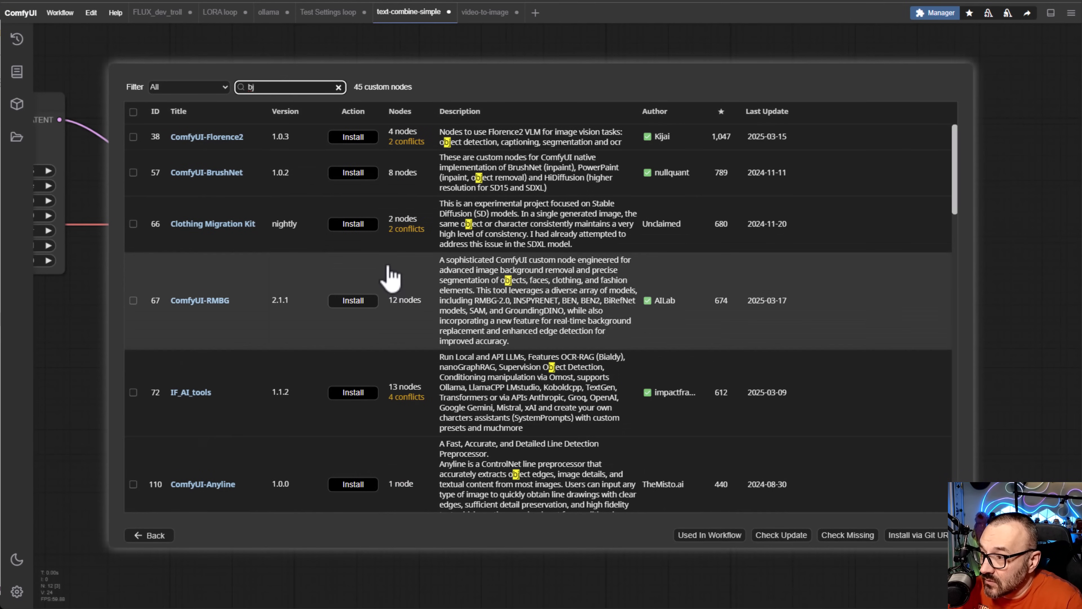
{"action": "scroll", "coordinate": [392, 279], "scroll_direction": "down", "scroll_amount": 5}
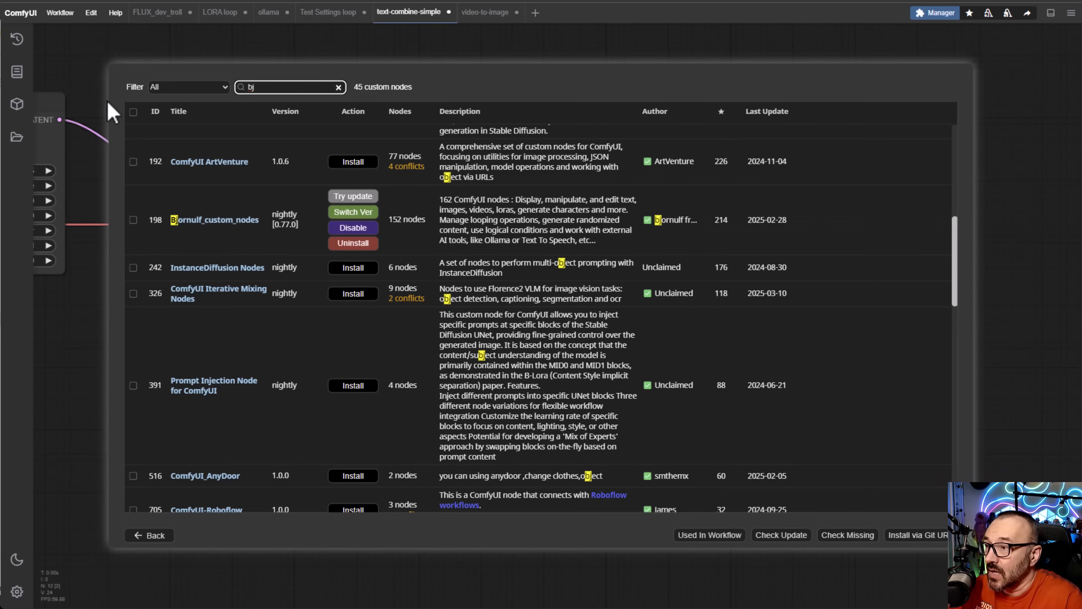
Search the Custom Nodes Manager for "ffm" to find ComfyUI-FFmpeg, and switch to File Explorer to check the custom_nodes folder.
{"action": "left_click_drag", "start_coordinate": [274, 94], "coordinate": [210, 79]}
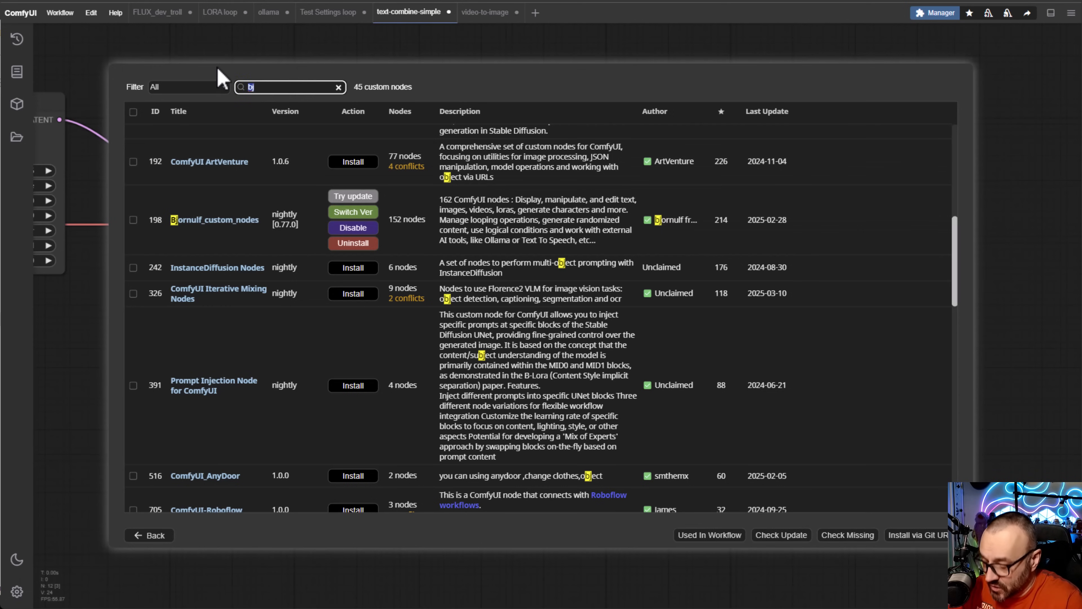
{"action": "type", "text": "ffm"}
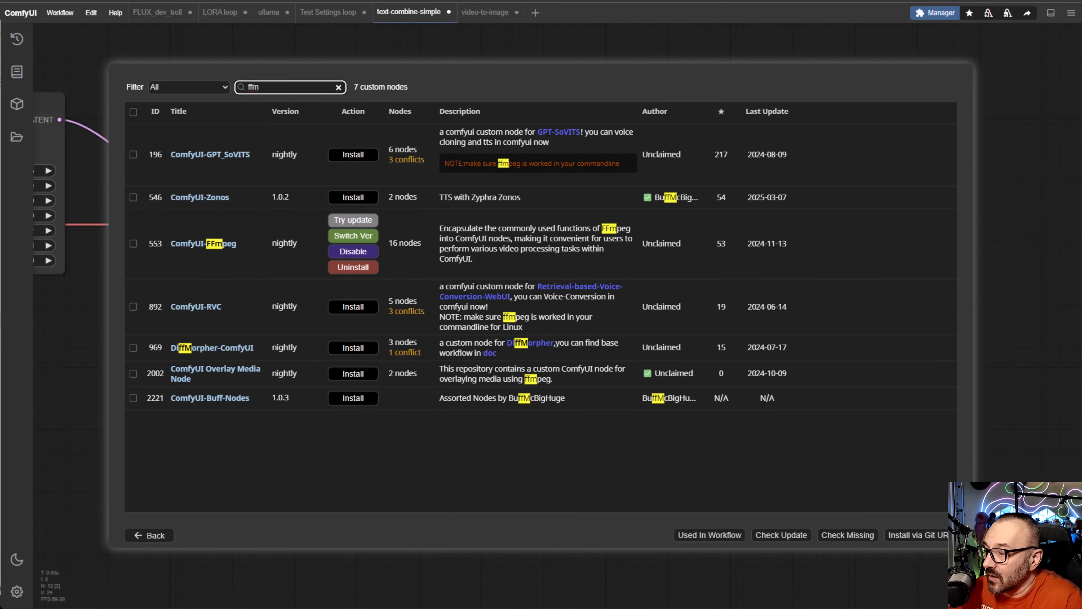
{"action": "key", "text": "alt+Tab"}
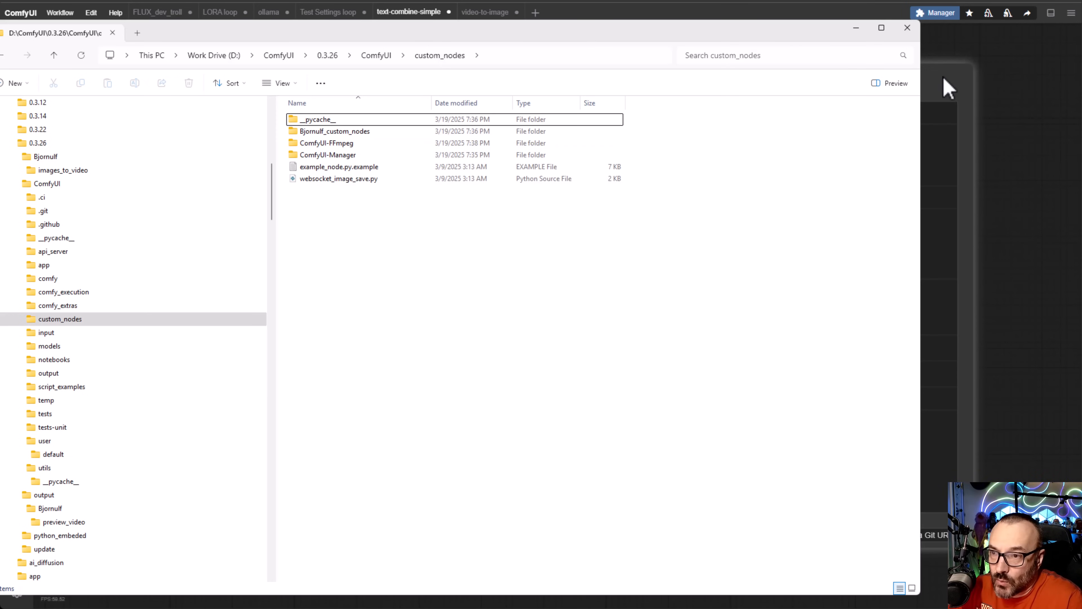
Return to ComfyUI, leave the Custom Nodes Manager and close the ComfyUI Manager.
{"action": "left_click", "coordinate": [944, 87]}
{"action": "left_click", "coordinate": [149, 535]}
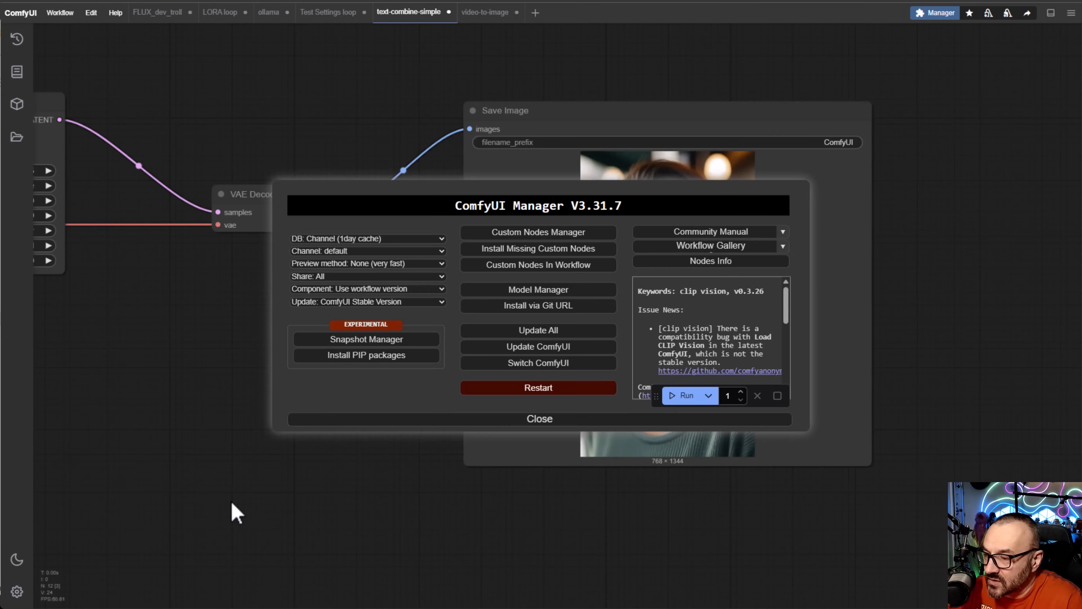
{"action": "left_click", "coordinate": [496, 419]}
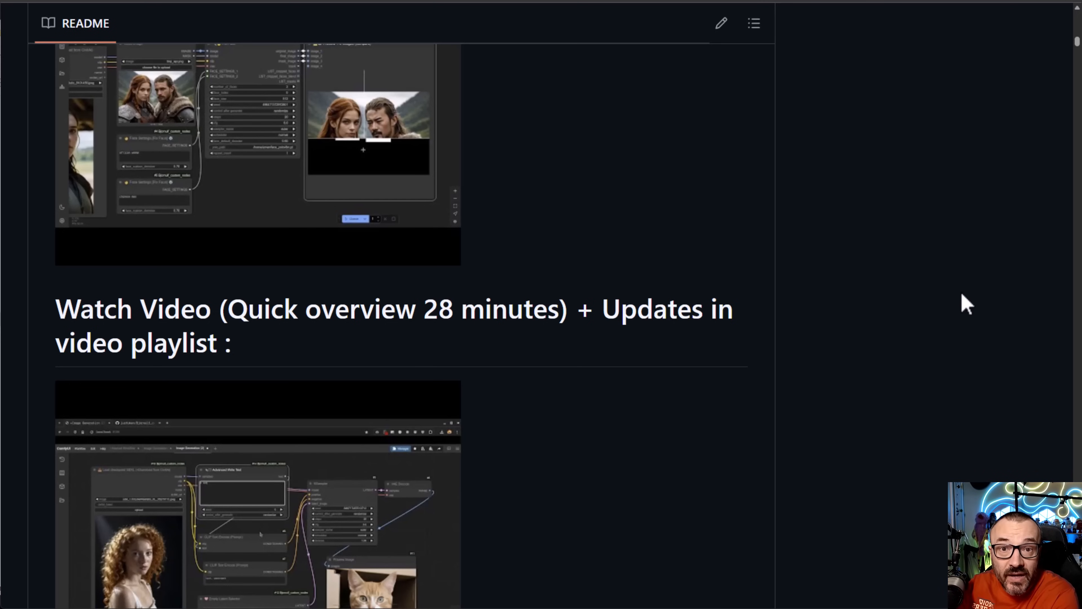
Read through the Bjornulf_custom_nodes README on GitHub down to the Display and Show and Text node categories.
{"action": "scroll", "coordinate": [589, 170], "scroll_direction": "down", "scroll_amount": 3}
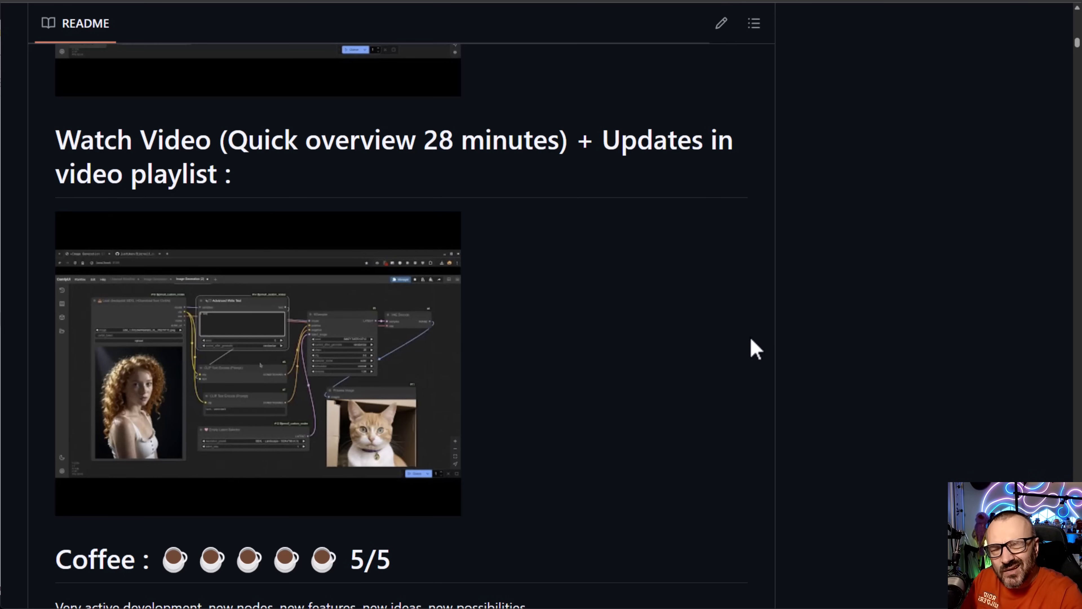
{"action": "scroll", "coordinate": [601, 269], "scroll_direction": "down", "scroll_amount": 1}
{"action": "scroll", "coordinate": [605, 276], "scroll_direction": "down", "scroll_amount": 7}
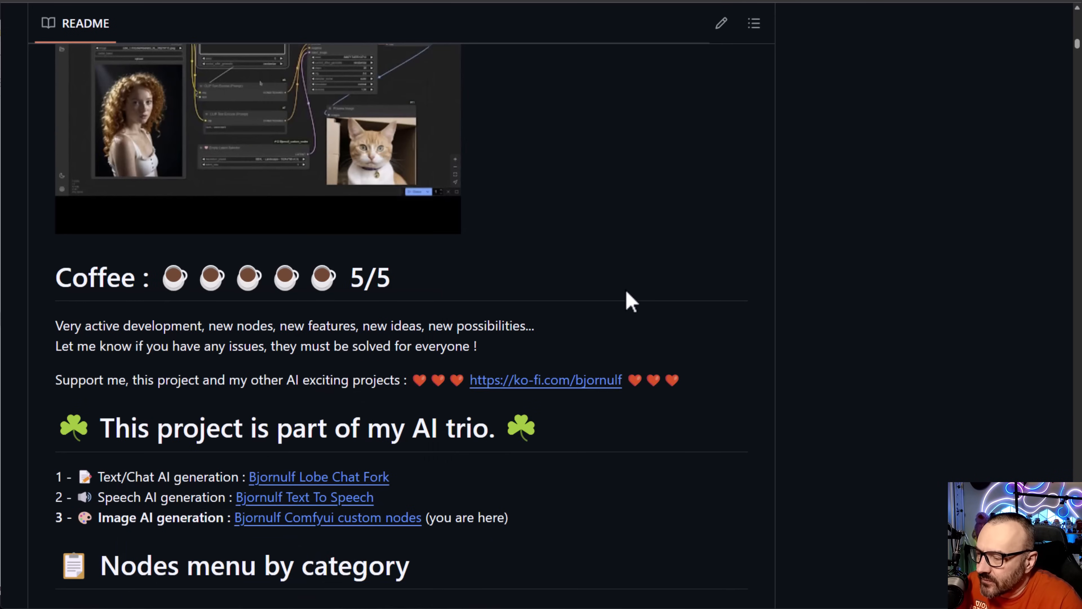
{"action": "scroll", "coordinate": [497, 201], "scroll_direction": "down", "scroll_amount": 3}
{"action": "scroll", "coordinate": [485, 227], "scroll_direction": "down", "scroll_amount": 2}
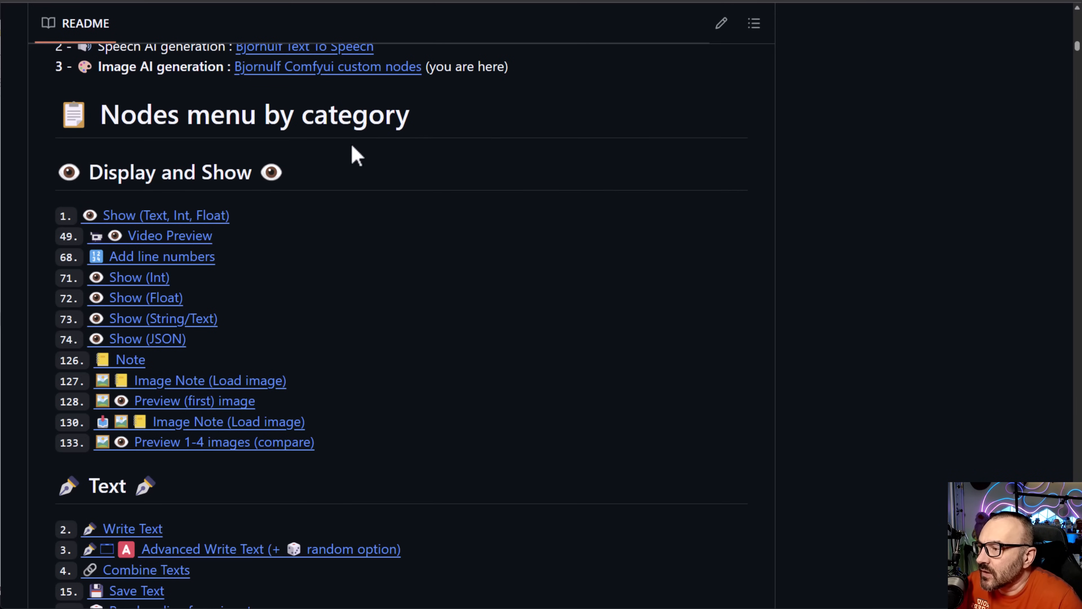
{"action": "scroll", "coordinate": [95, 154], "scroll_direction": "down", "scroll_amount": 1}
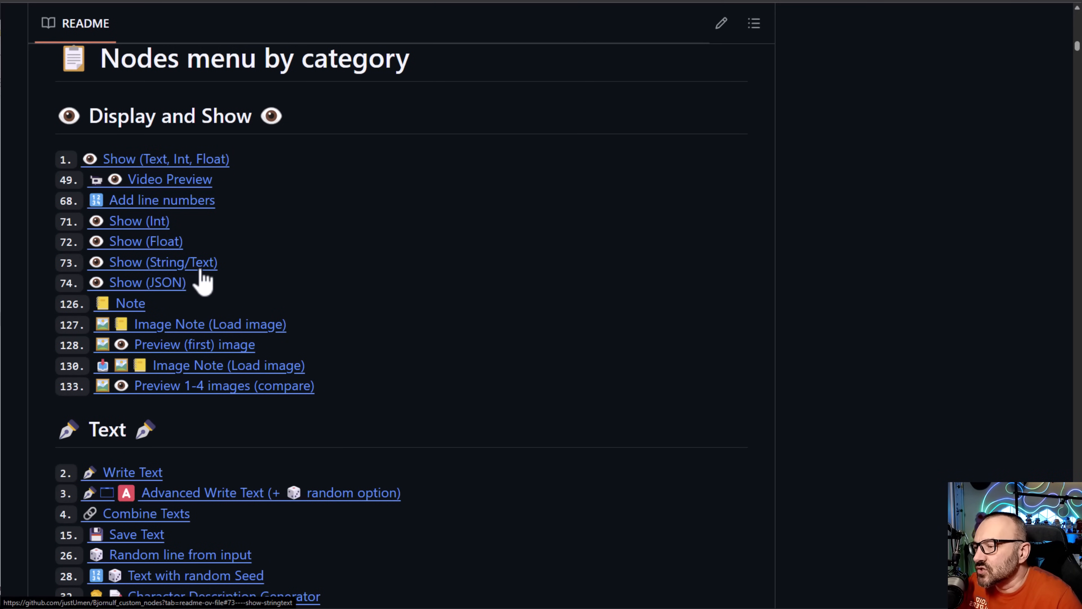
Switch to the video-to-image workflow in ComfyUI and examine its Video details (FFmpeg) and Show (JSON) nodes.
{"action": "key", "text": "ctrl+Tab"}
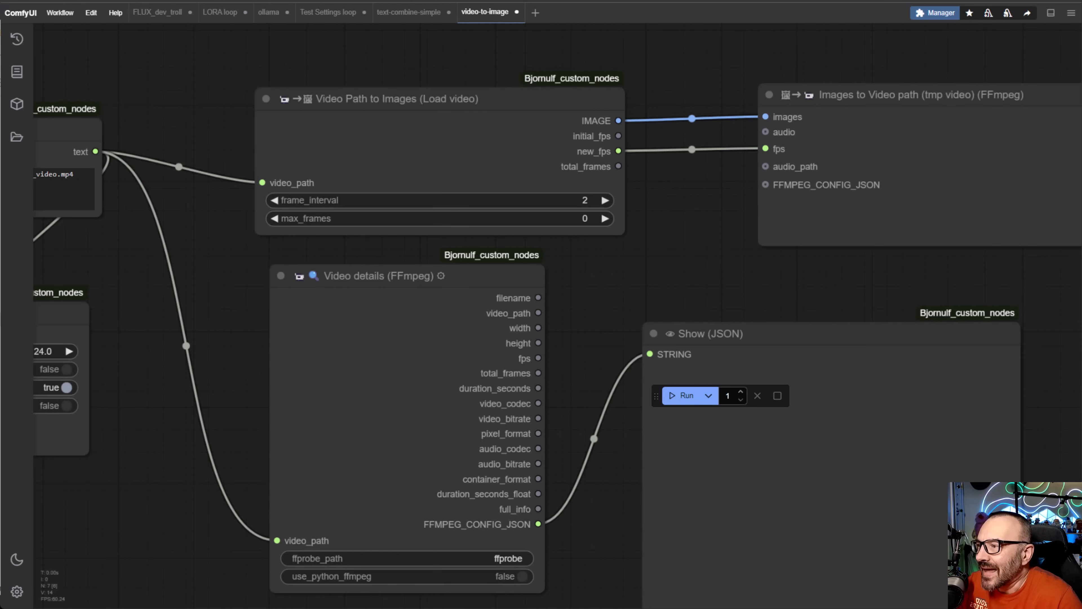
{"action": "scroll", "coordinate": [319, 210], "scroll_direction": "down", "scroll_amount": 5}
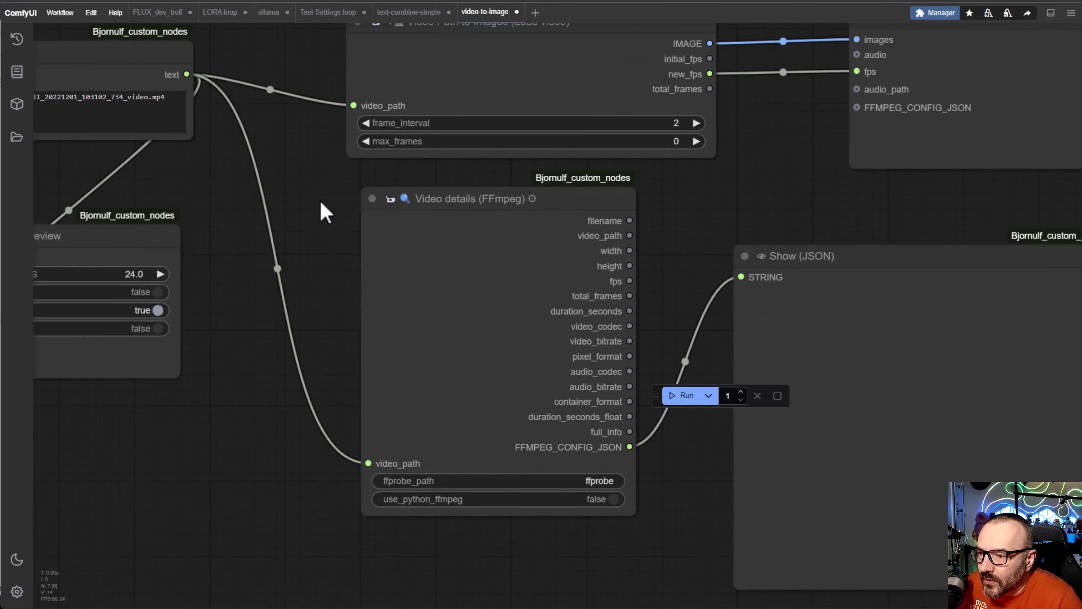
{"action": "left_click_drag", "start_coordinate": [309, 217], "coordinate": [306, 269]}
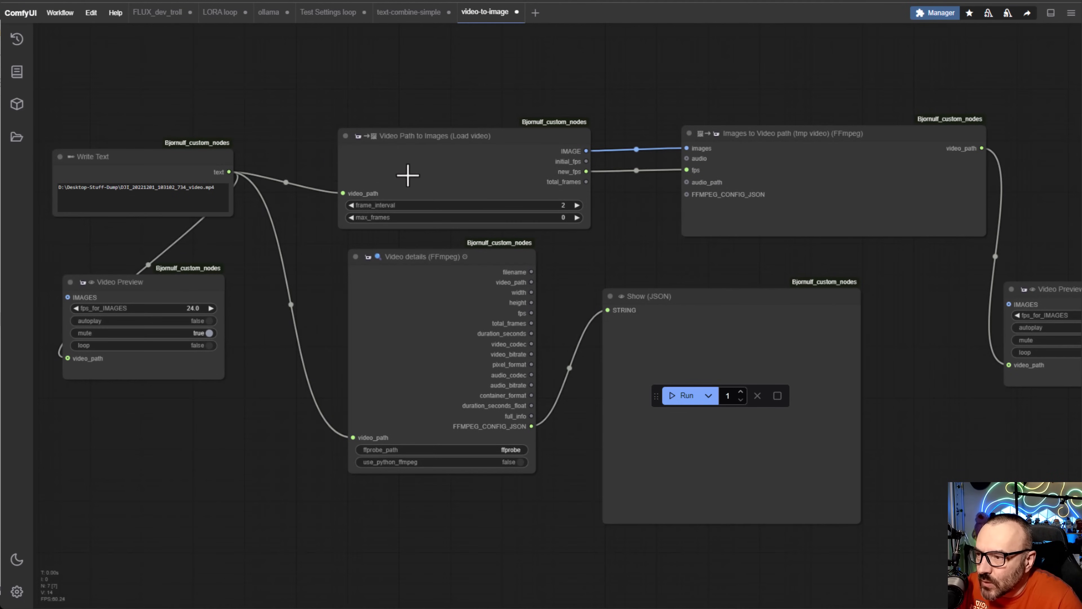
{"action": "left_click_drag", "start_coordinate": [780, 259], "coordinate": [479, 200]}
{"action": "scroll", "coordinate": [445, 248], "scroll_direction": "up", "scroll_amount": 5}
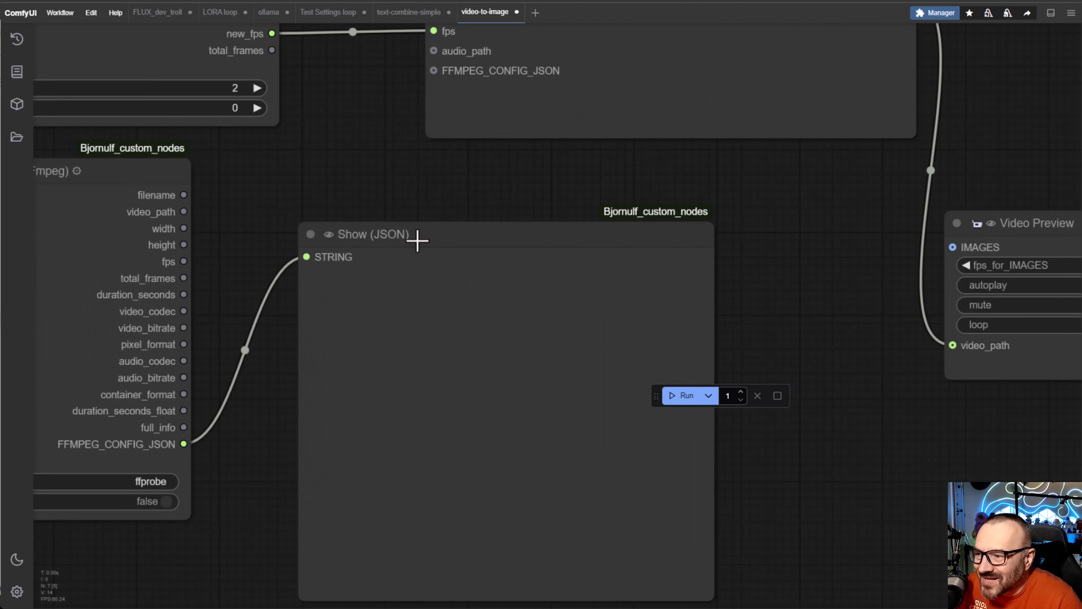
{"action": "left_click_drag", "start_coordinate": [396, 217], "coordinate": [341, 113]}
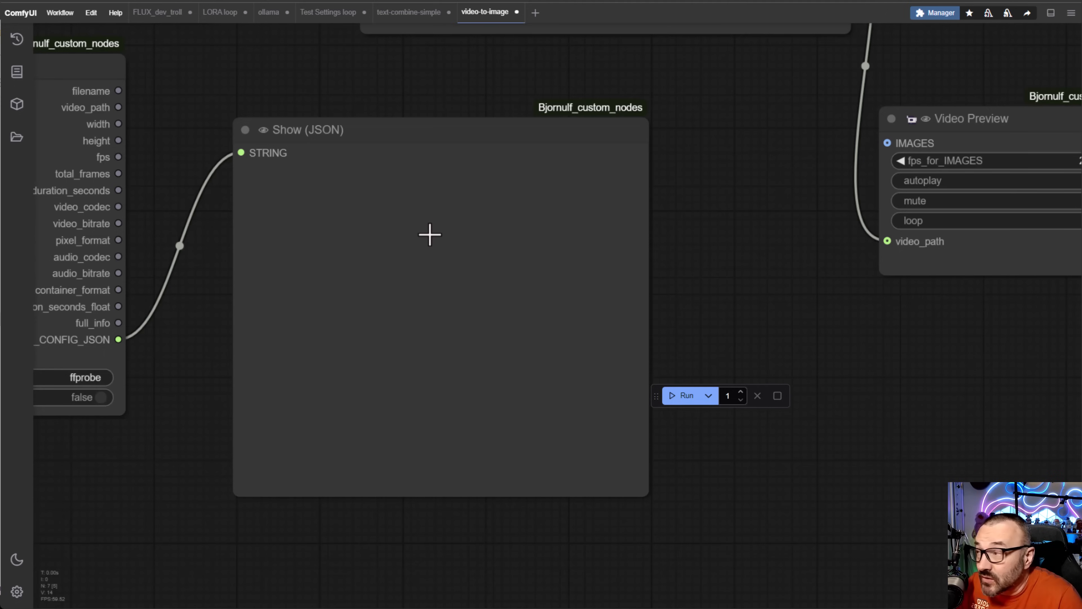
Open the text-combine-simple workflow and examine its node chain from the text nodes through CLIP Text Encode to KSampler.
{"action": "left_click", "coordinate": [408, 12]}
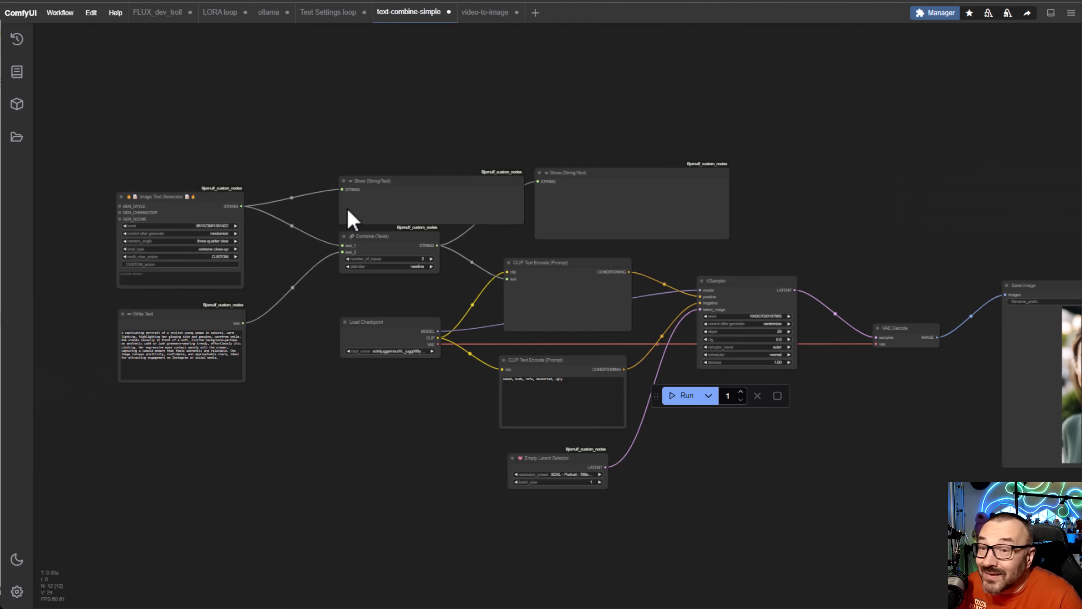
{"action": "scroll", "coordinate": [311, 238], "scroll_direction": "up", "scroll_amount": 5}
{"action": "left_click_drag", "start_coordinate": [309, 298], "coordinate": [311, 230]}
{"action": "scroll", "coordinate": [169, 155], "scroll_direction": "up", "scroll_amount": 5}
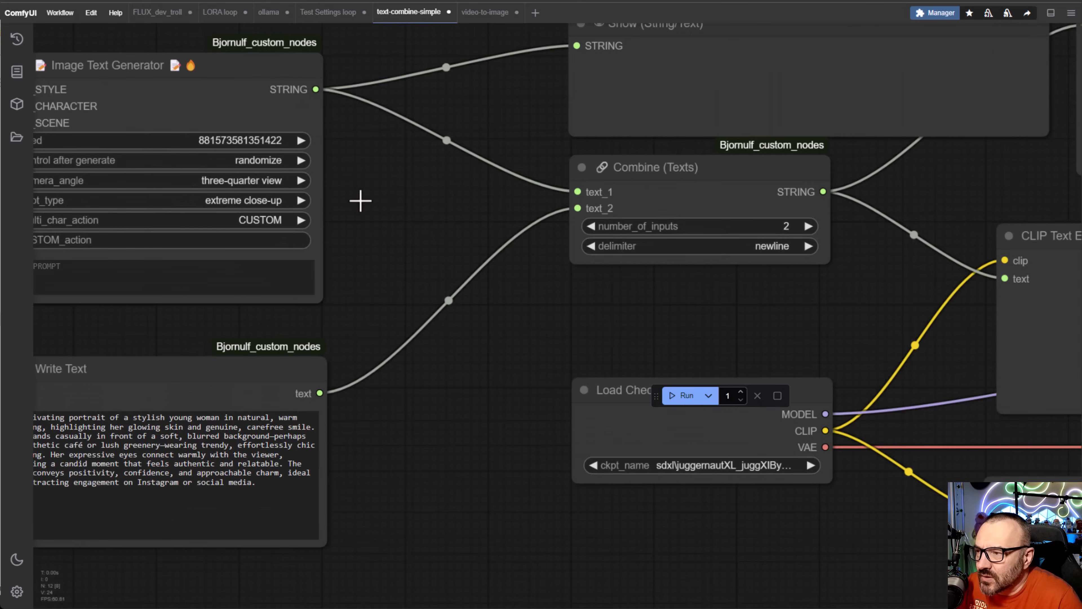
{"action": "left_click_drag", "start_coordinate": [377, 258], "coordinate": [0, 437]}
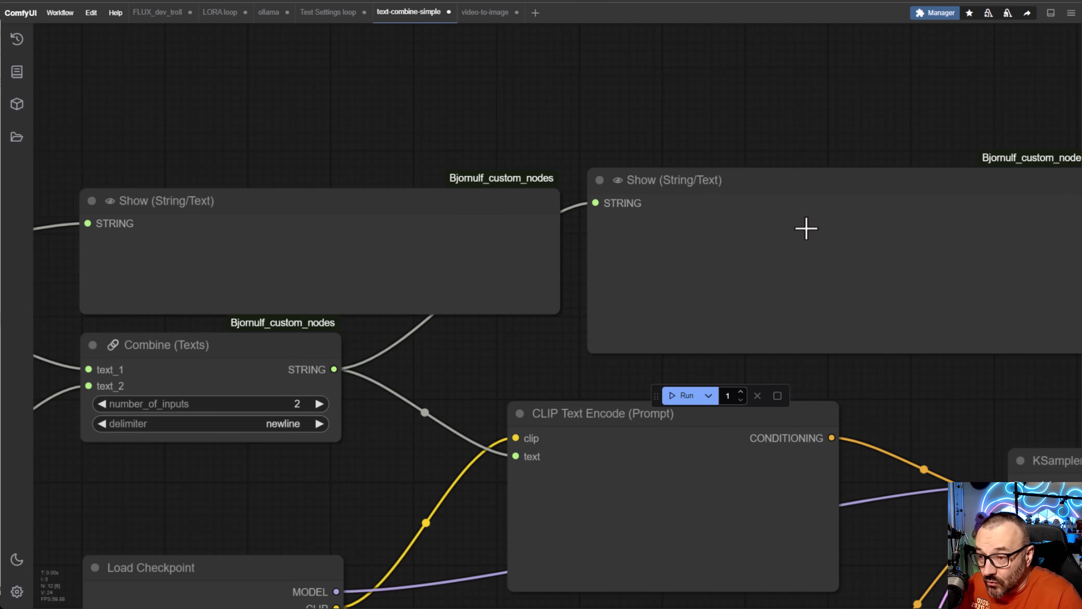
{"action": "scroll", "coordinate": [806, 228], "scroll_direction": "down", "scroll_amount": 4}
{"action": "left_click_drag", "start_coordinate": [888, 302], "coordinate": [473, 68]}
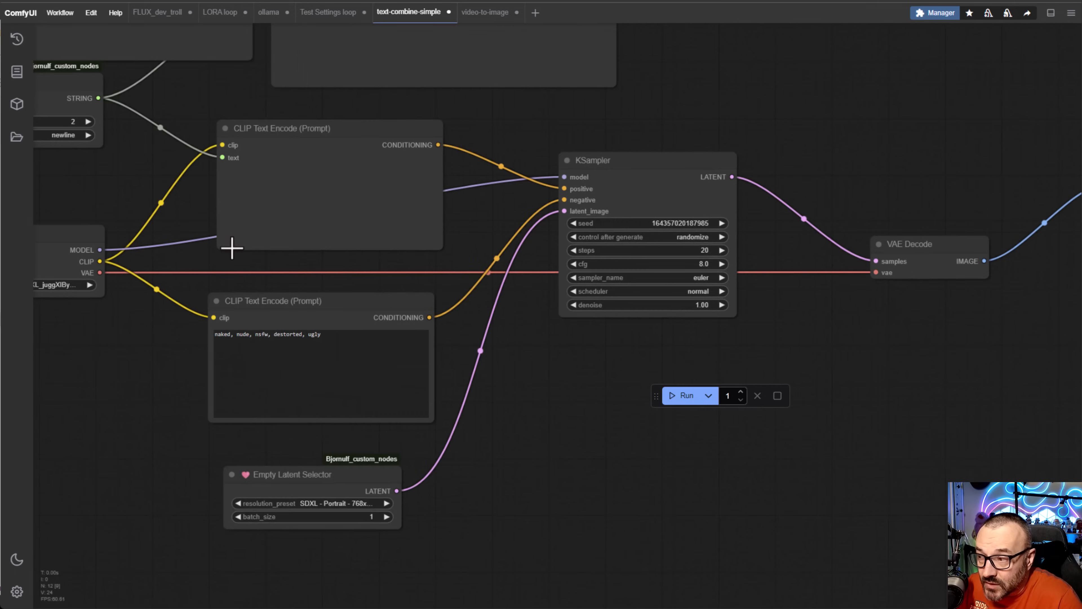
{"action": "left_click_drag", "start_coordinate": [255, 306], "coordinate": [599, 372]}
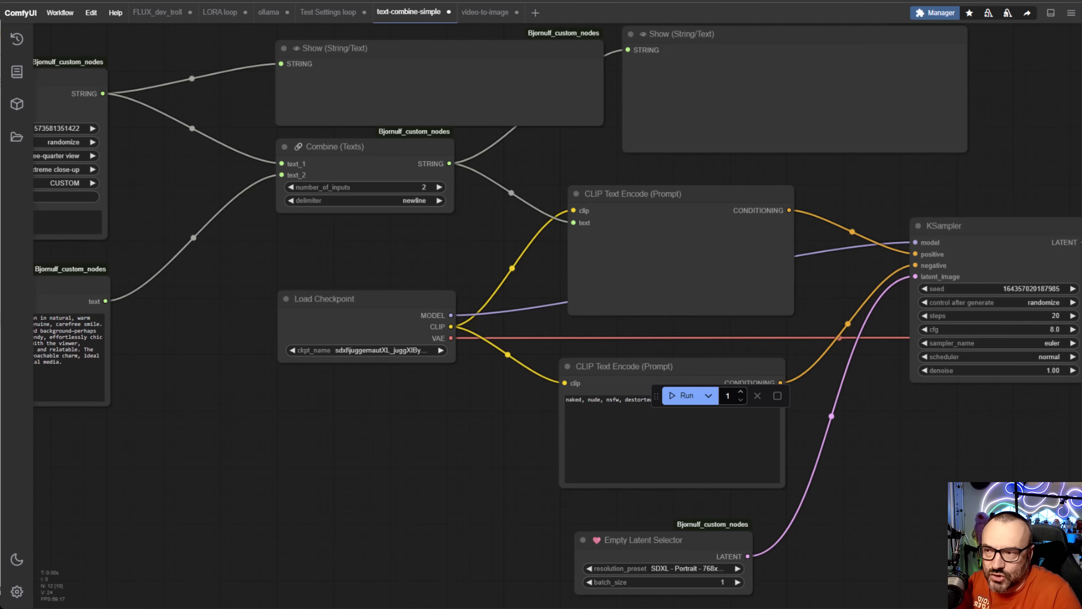
{"action": "left_click_drag", "start_coordinate": [535, 177], "coordinate": [369, 250]}
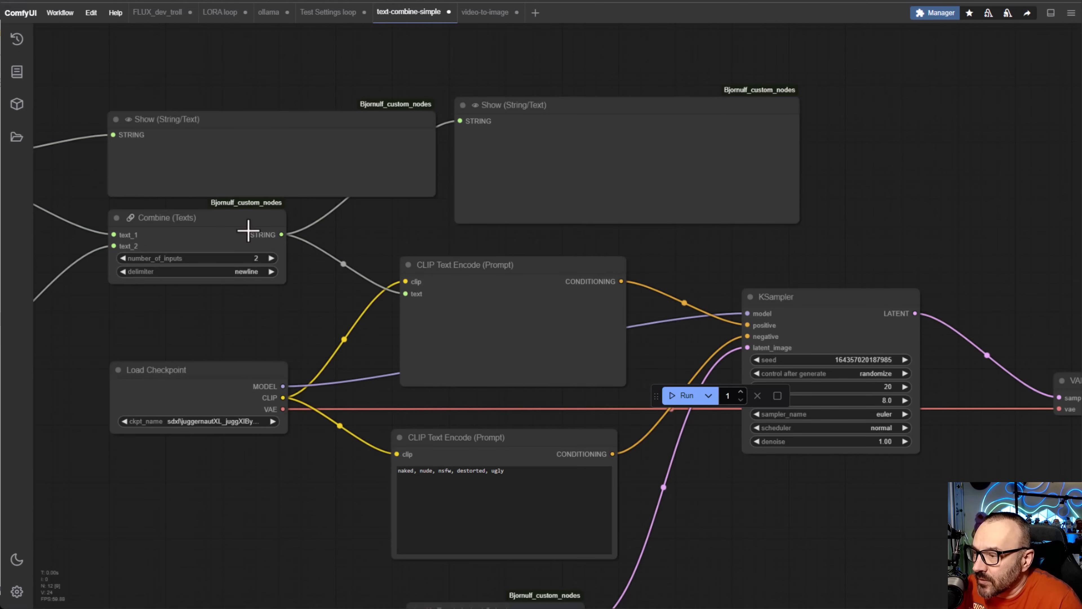
Examine the Image Text Generator's camera and shot settings and the prompt in the Write Text node.
{"action": "left_click_drag", "start_coordinate": [248, 336], "coordinate": [637, 326]}
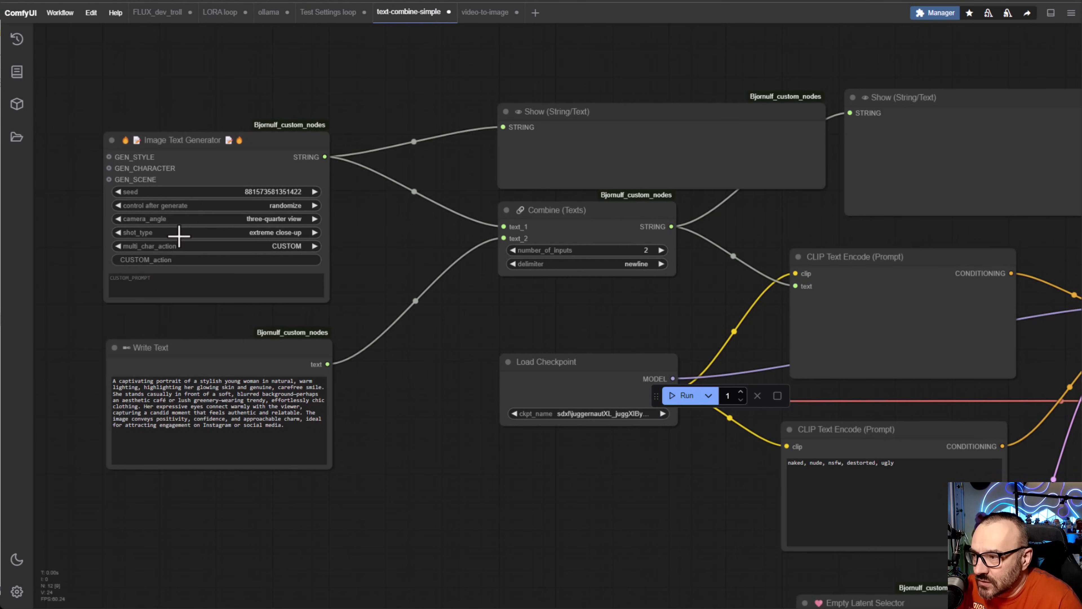
{"action": "scroll", "coordinate": [176, 233], "scroll_direction": "up", "scroll_amount": 7}
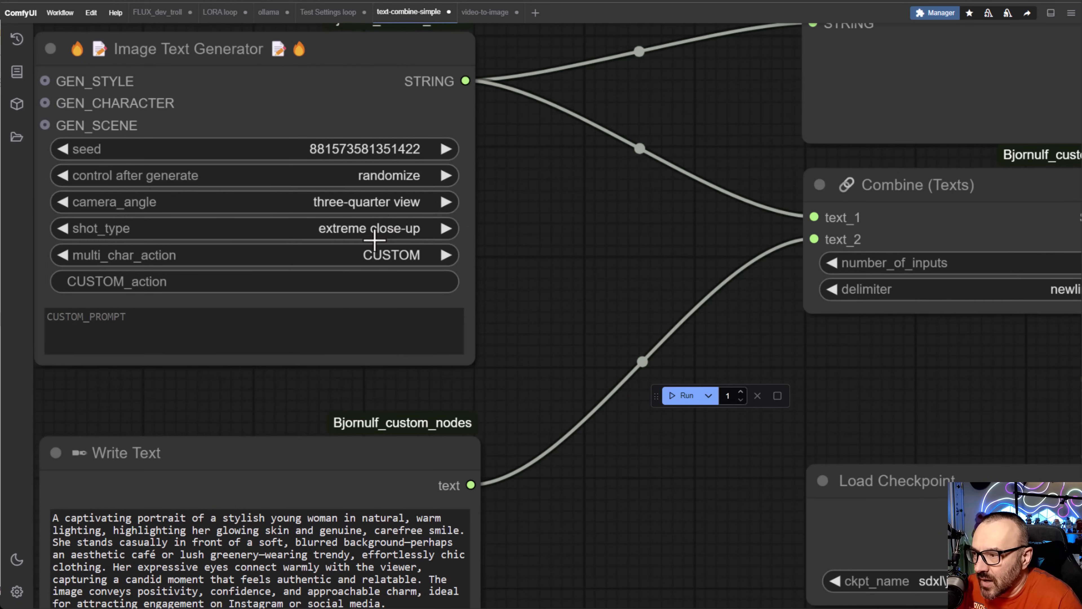
{"action": "left_click_drag", "start_coordinate": [534, 237], "coordinate": [652, 142]}
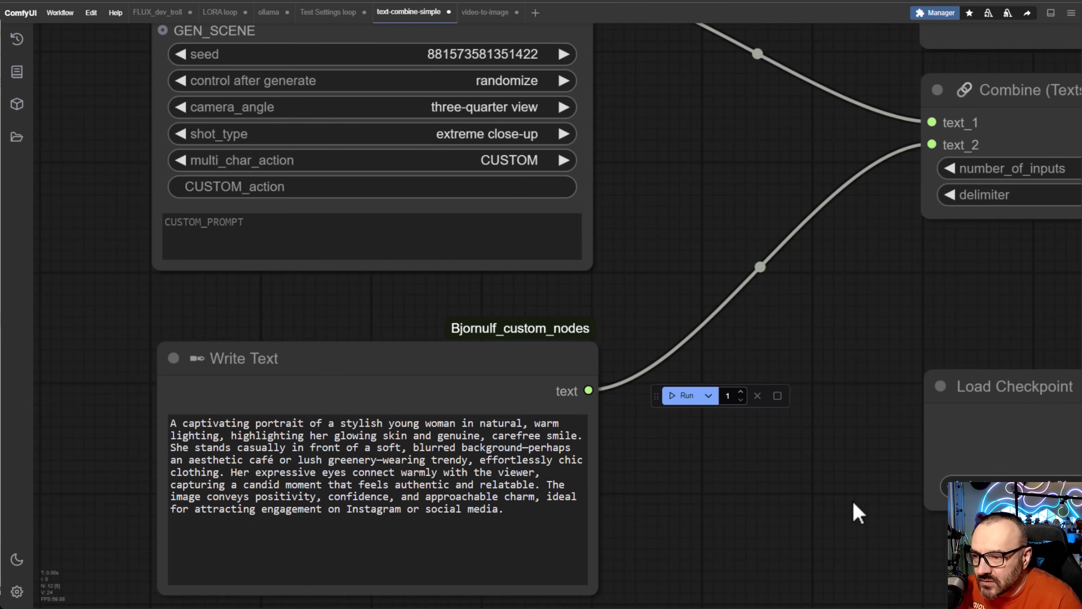
{"action": "left_click_drag", "start_coordinate": [710, 482], "coordinate": [558, 268]}
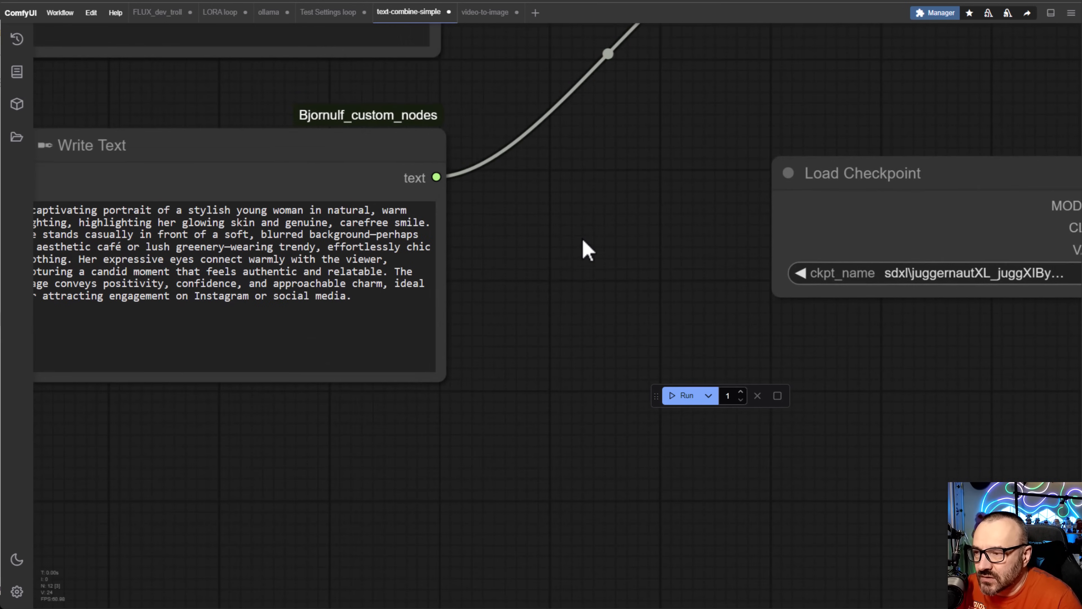
{"action": "left_click_drag", "start_coordinate": [602, 230], "coordinate": [682, 362]}
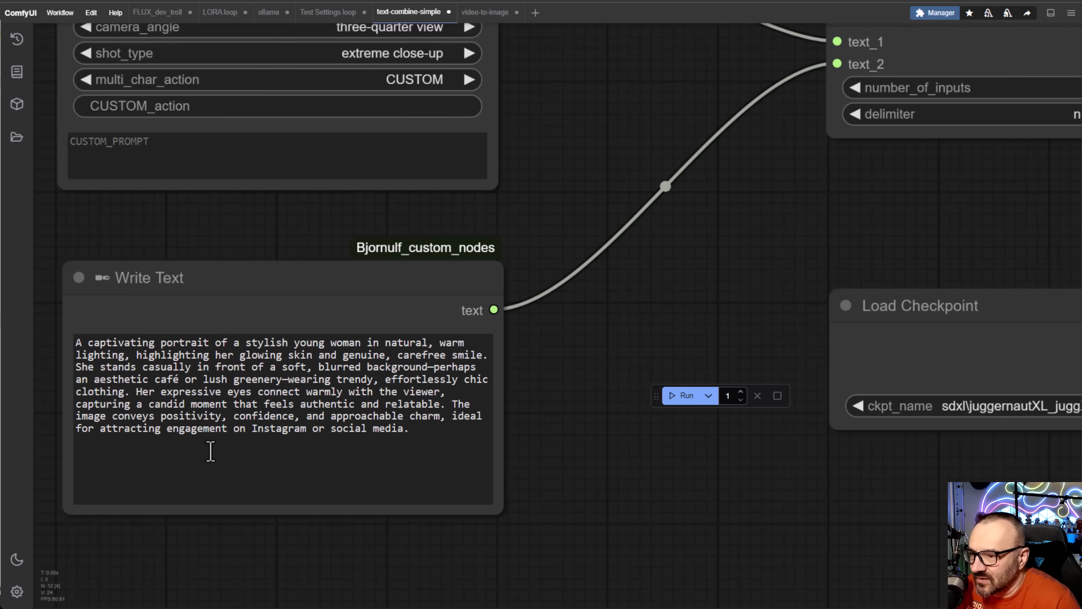
Trace both text sources into Combine (Texts) and follow its output to the Show (String/Text) and CLIP Text Encode nodes.
{"action": "scroll", "coordinate": [778, 266], "scroll_direction": "down", "scroll_amount": 5}
{"action": "left_click_drag", "start_coordinate": [797, 307], "coordinate": [458, 307]}
{"action": "scroll", "coordinate": [616, 309], "scroll_direction": "up", "scroll_amount": 5}
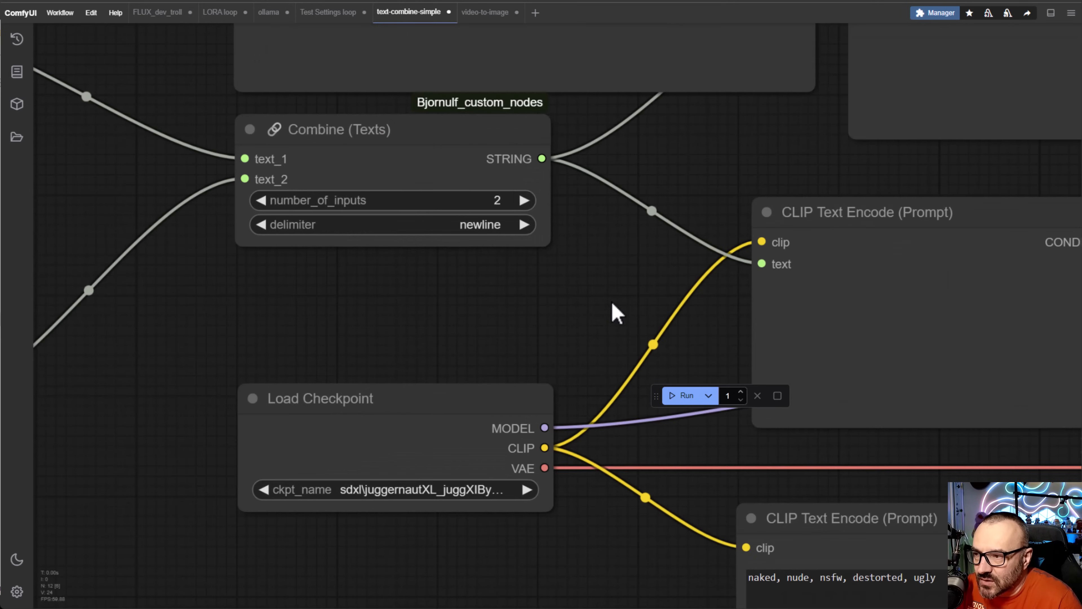
{"action": "left_click_drag", "start_coordinate": [543, 333], "coordinate": [1023, 379]}
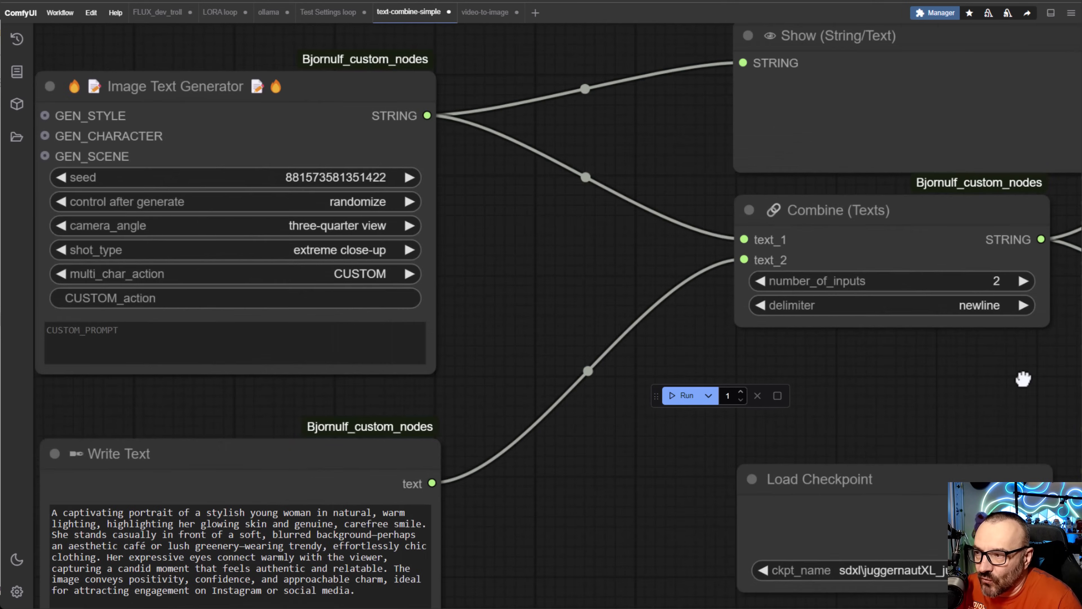
{"action": "left_click_drag", "start_coordinate": [735, 271], "coordinate": [462, 323]}
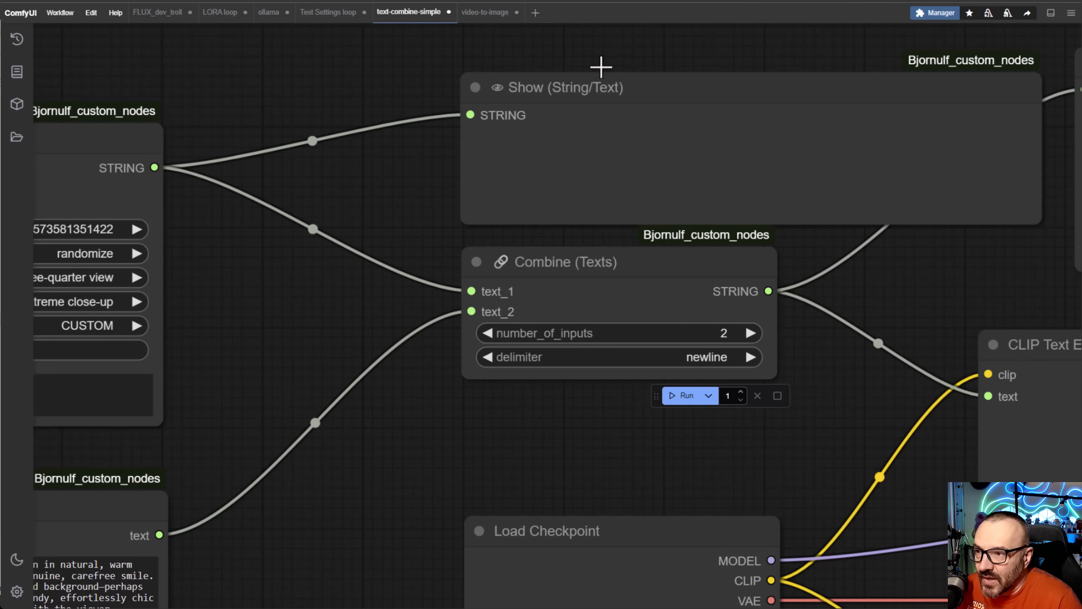
{"action": "left_click_drag", "start_coordinate": [383, 211], "coordinate": [497, 184]}
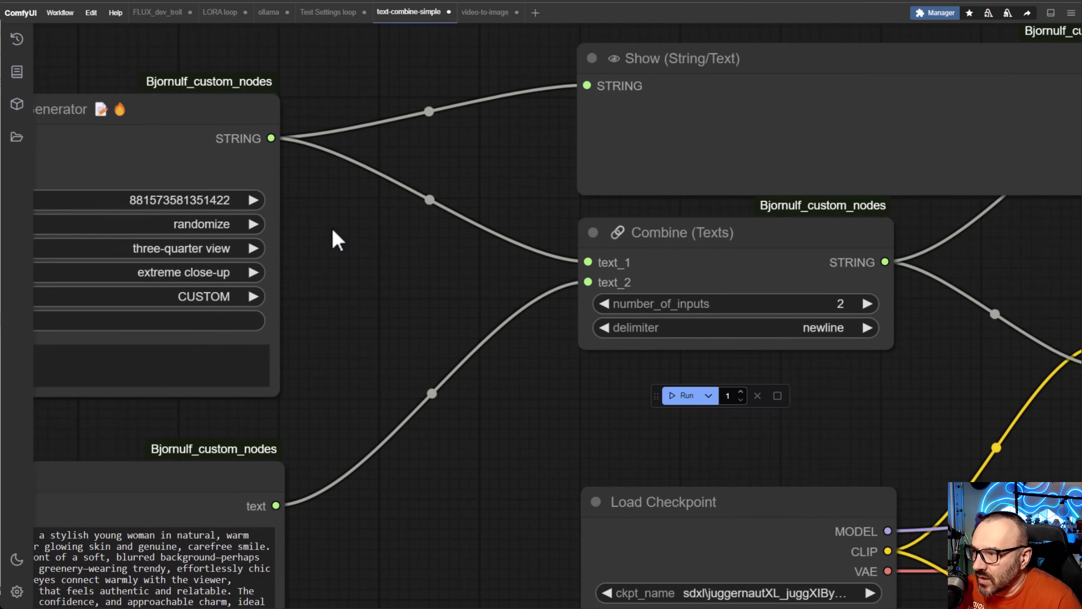
{"action": "left_click_drag", "start_coordinate": [333, 240], "coordinate": [473, 145]}
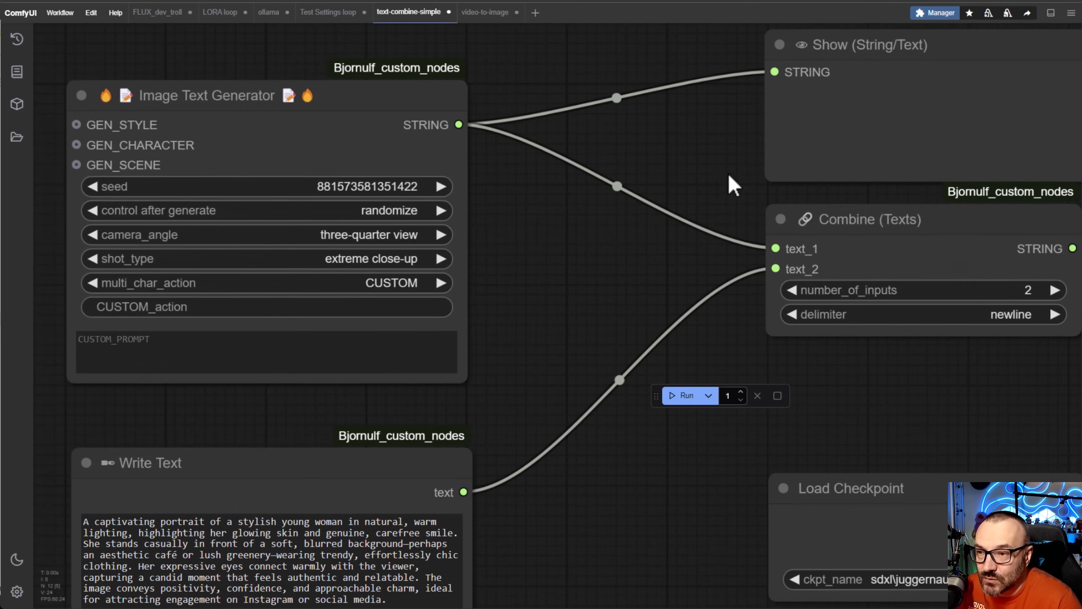
{"action": "left_click_drag", "start_coordinate": [729, 176], "coordinate": [0, 247]}
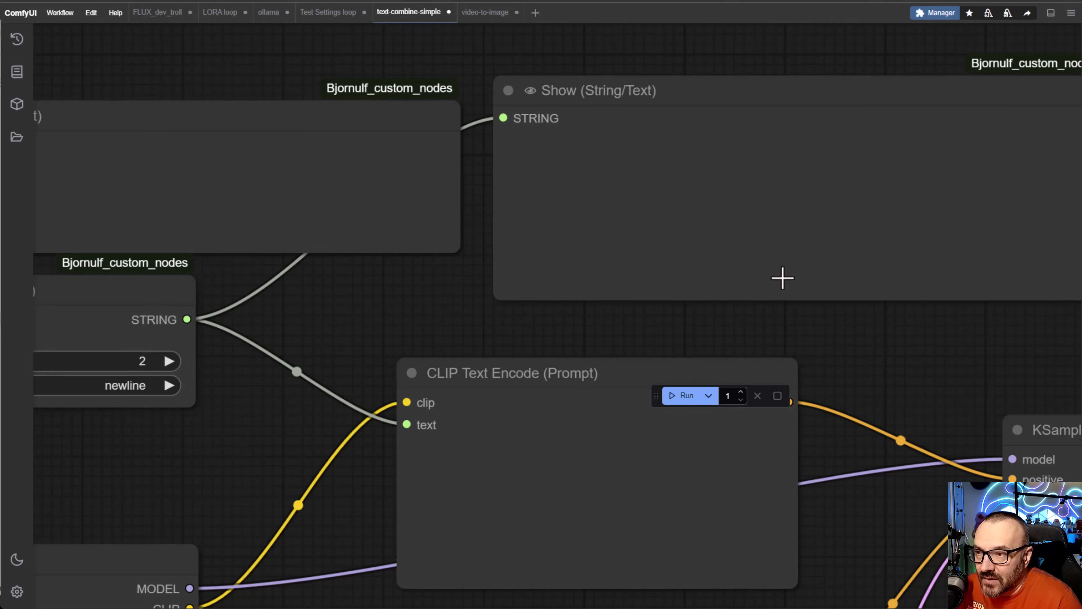
Run the text-combine-simple workflow with both Show (String/Text) nodes in view.
{"action": "scroll", "coordinate": [783, 278], "scroll_direction": "down", "scroll_amount": 5}
{"action": "left_click_drag", "start_coordinate": [827, 337], "coordinate": [770, 212]}
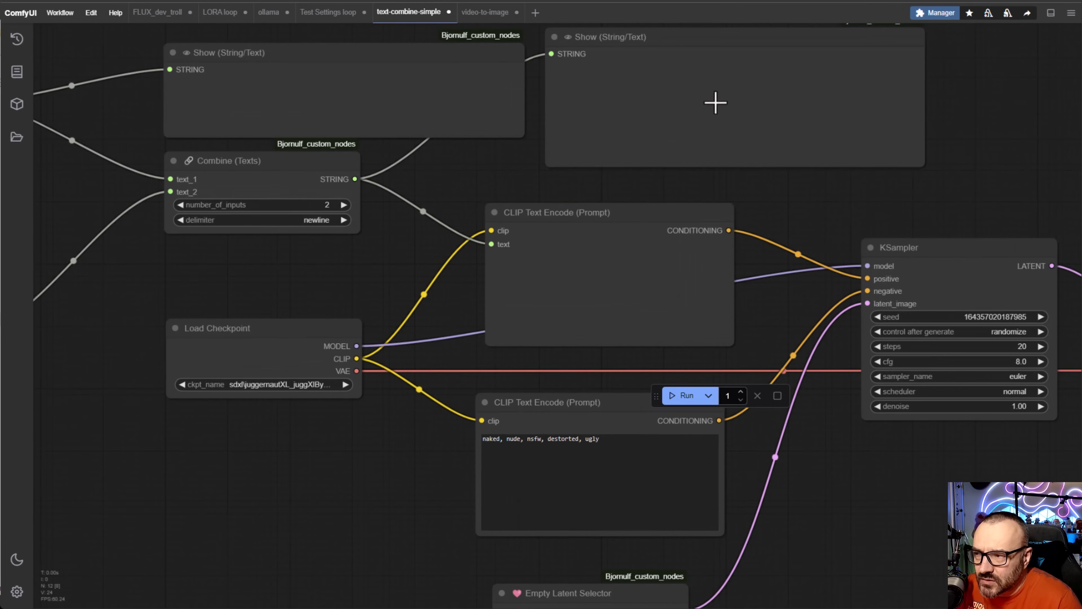
{"action": "left_click", "coordinate": [681, 395]}
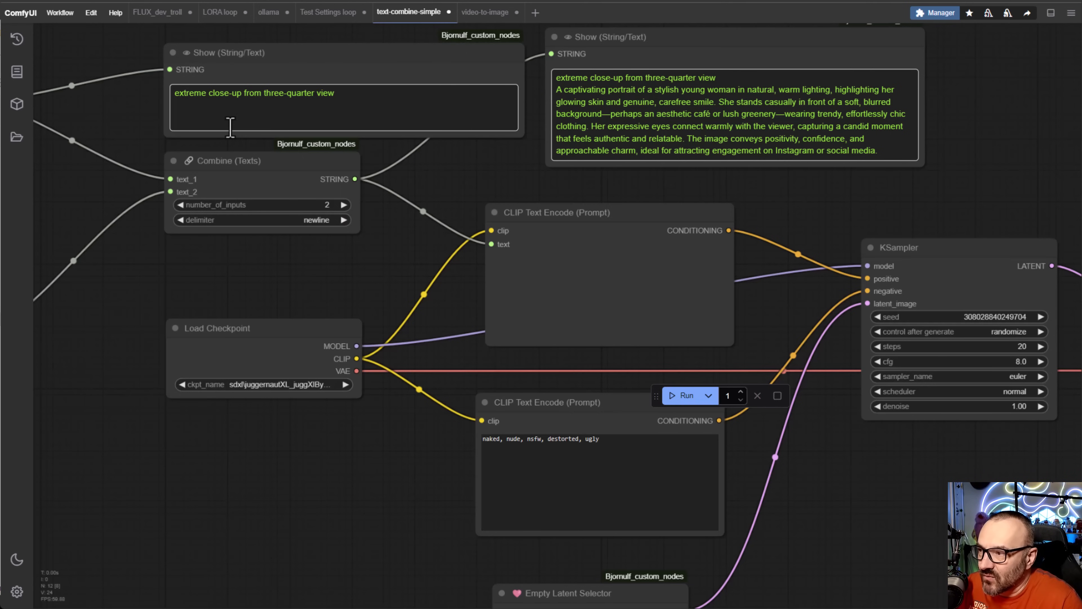
Compare the generated text in the first Show (String/Text) node with the opening line of the combined text in the second.
{"action": "left_click_drag", "start_coordinate": [174, 94], "coordinate": [366, 93]}
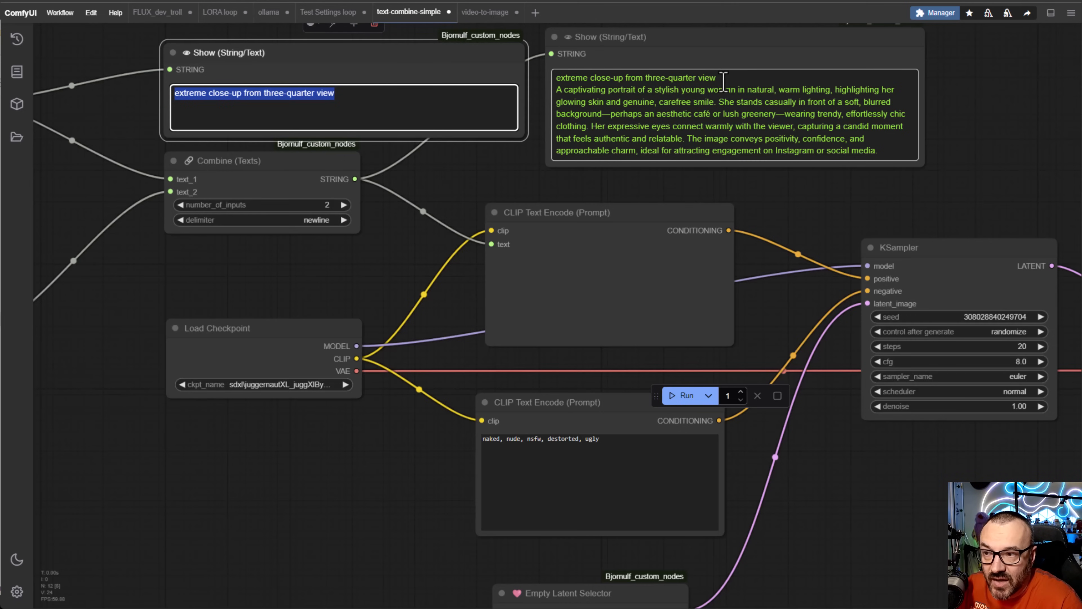
{"action": "left_click_drag", "start_coordinate": [723, 79], "coordinate": [519, 75]}
{"action": "left_click", "coordinate": [802, 186]}
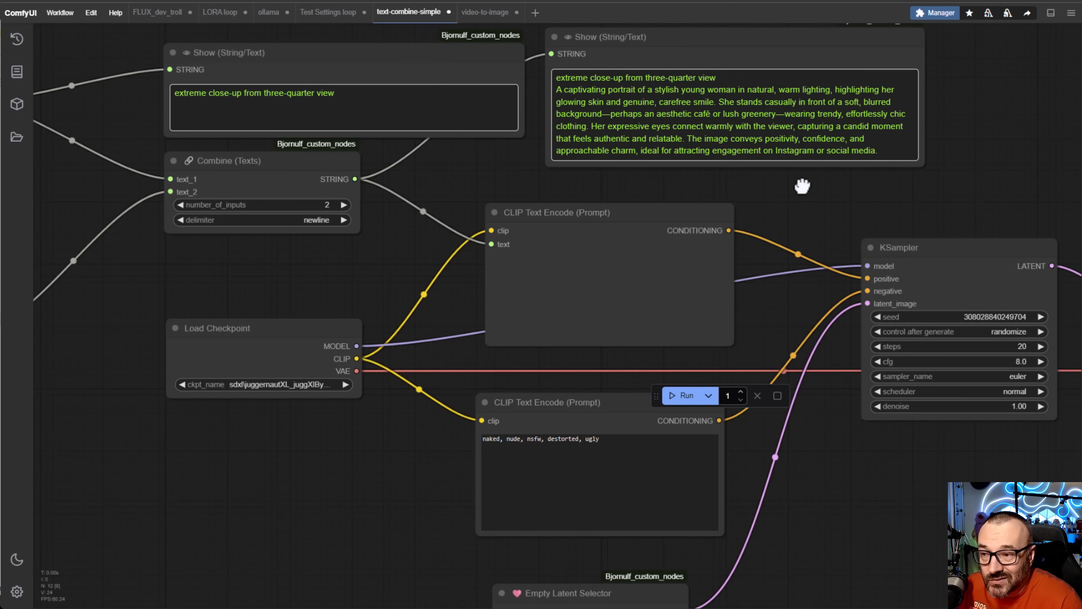
Inspect the generated portrait in the Save Image node of the text-combine-simple workflow.
{"action": "scroll", "coordinate": [910, 314], "scroll_direction": "down", "scroll_amount": 4}
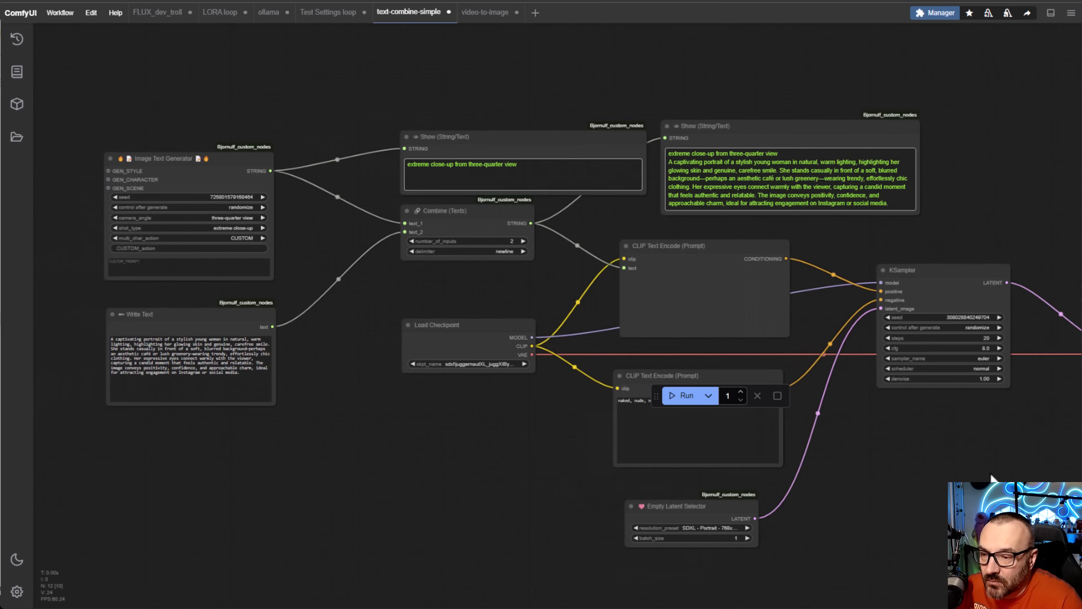
{"action": "left_click_drag", "start_coordinate": [831, 470], "coordinate": [87, 383]}
{"action": "scroll", "coordinate": [701, 274], "scroll_direction": "up", "scroll_amount": 10}
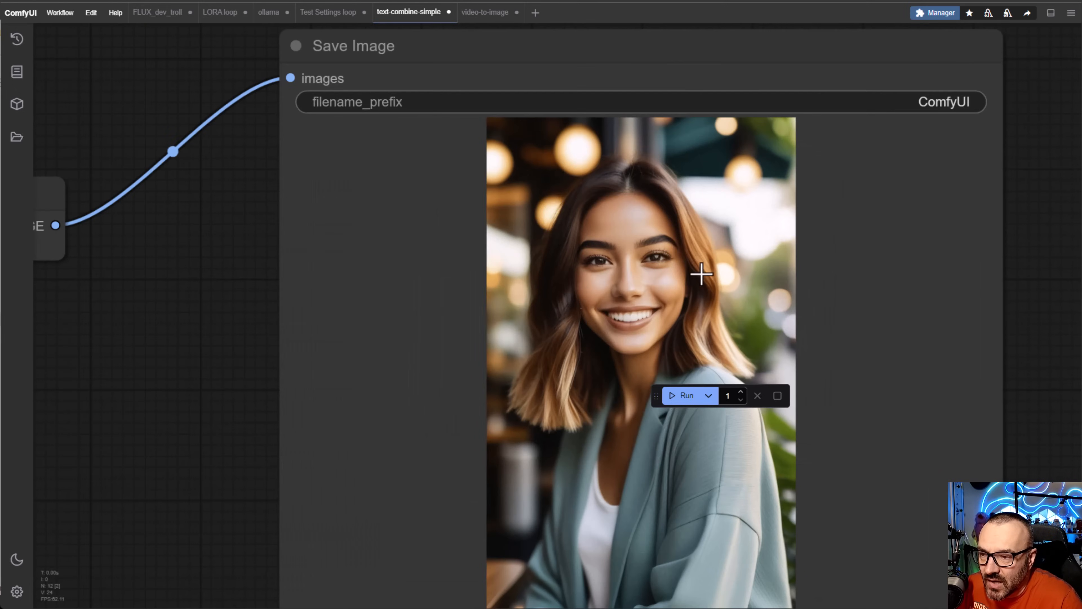
Return to the Image Text Generator node and examine its unconnected GEN_STYLE, GEN_CHARACTER and GEN_SCENE inputs.
{"action": "scroll", "coordinate": [319, 381], "scroll_direction": "down", "scroll_amount": 7}
{"action": "left_click_drag", "start_coordinate": [321, 383], "coordinate": [897, 466]}
{"action": "left_click_drag", "start_coordinate": [733, 171], "coordinate": [1078, 236]}
{"action": "left_click_drag", "start_coordinate": [282, 357], "coordinate": [633, 358]}
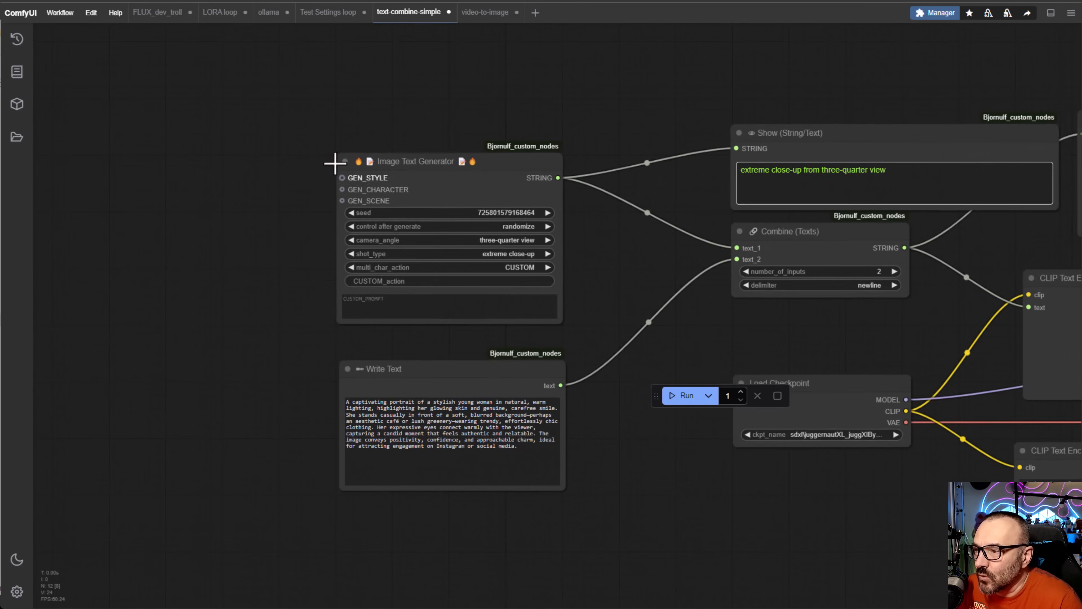
{"action": "scroll", "coordinate": [336, 164], "scroll_direction": "up", "scroll_amount": 5}
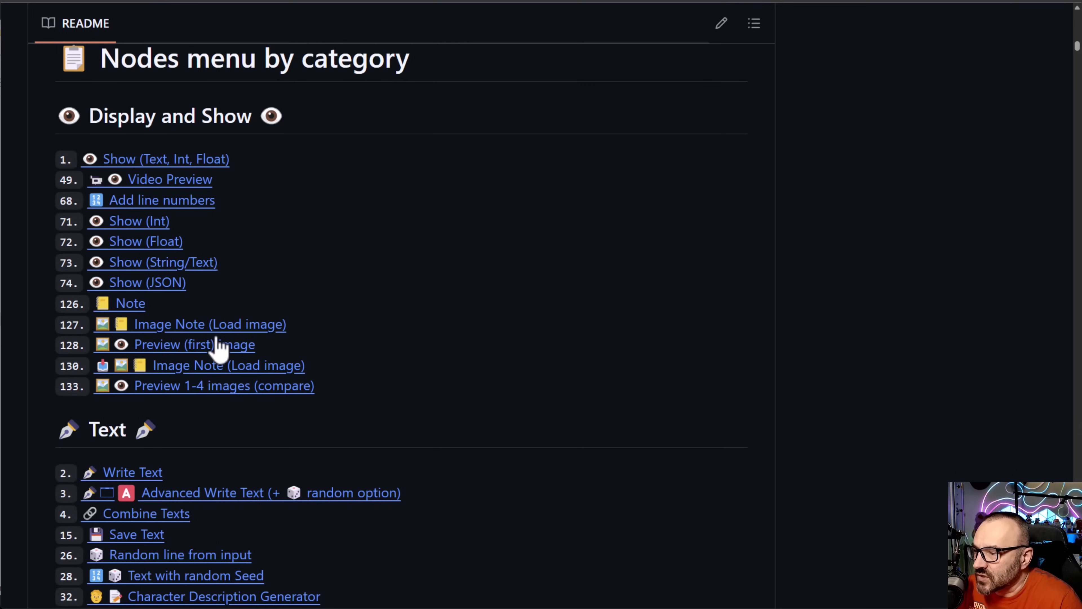
Switch to the GitHub README and review the nodes listed under the Text and Text Generator categories.
{"action": "scroll", "coordinate": [217, 346], "scroll_direction": "down", "scroll_amount": 4}
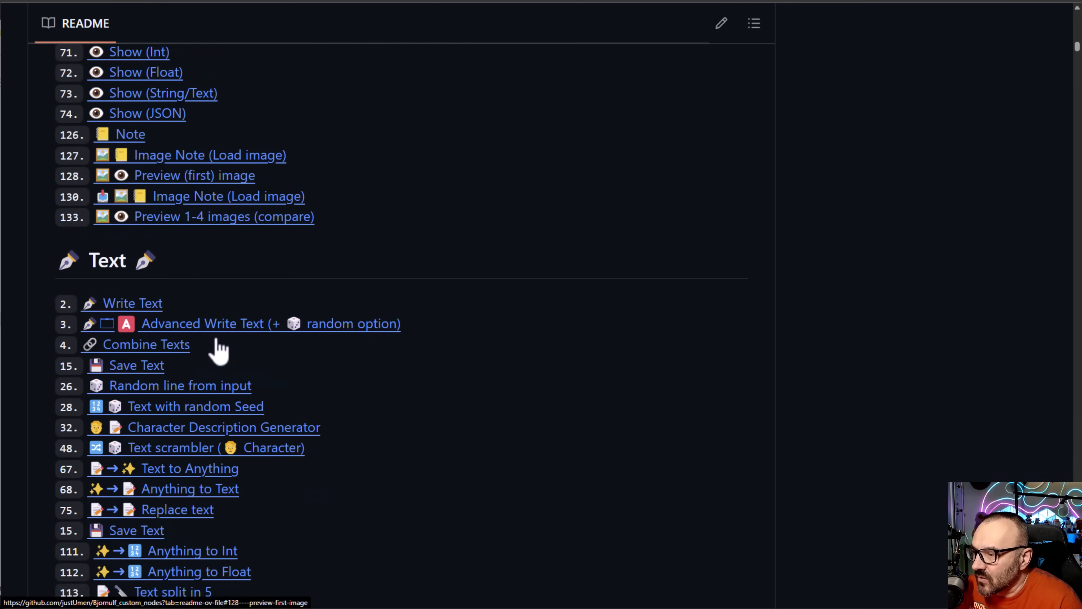
{"action": "scroll", "coordinate": [162, 264], "scroll_direction": "down", "scroll_amount": 4}
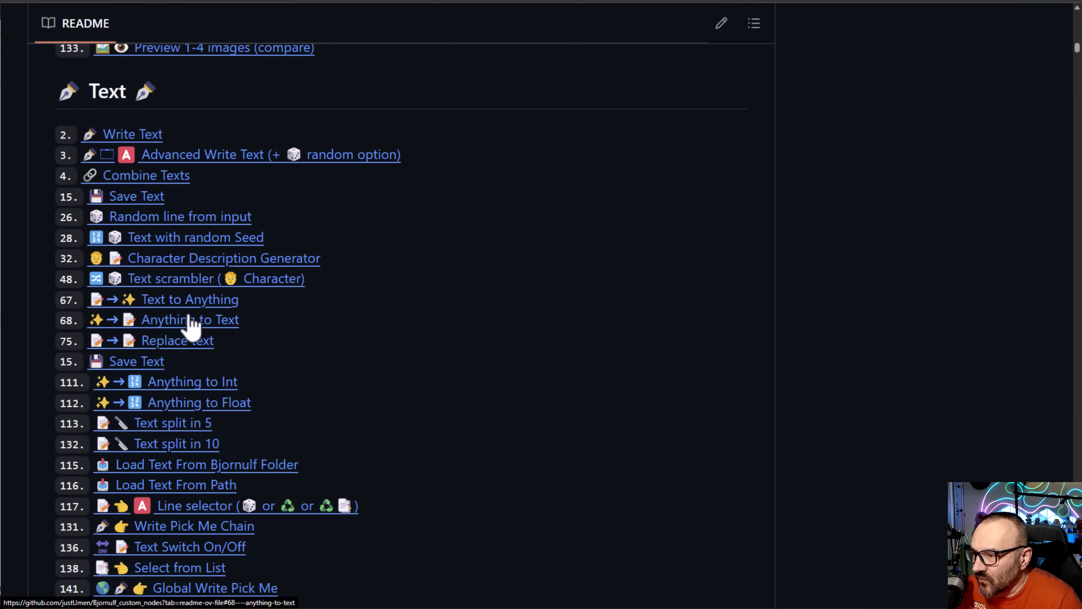
{"action": "scroll", "coordinate": [190, 333], "scroll_direction": "down", "scroll_amount": 3}
{"action": "scroll", "coordinate": [191, 352], "scroll_direction": "down", "scroll_amount": 6}
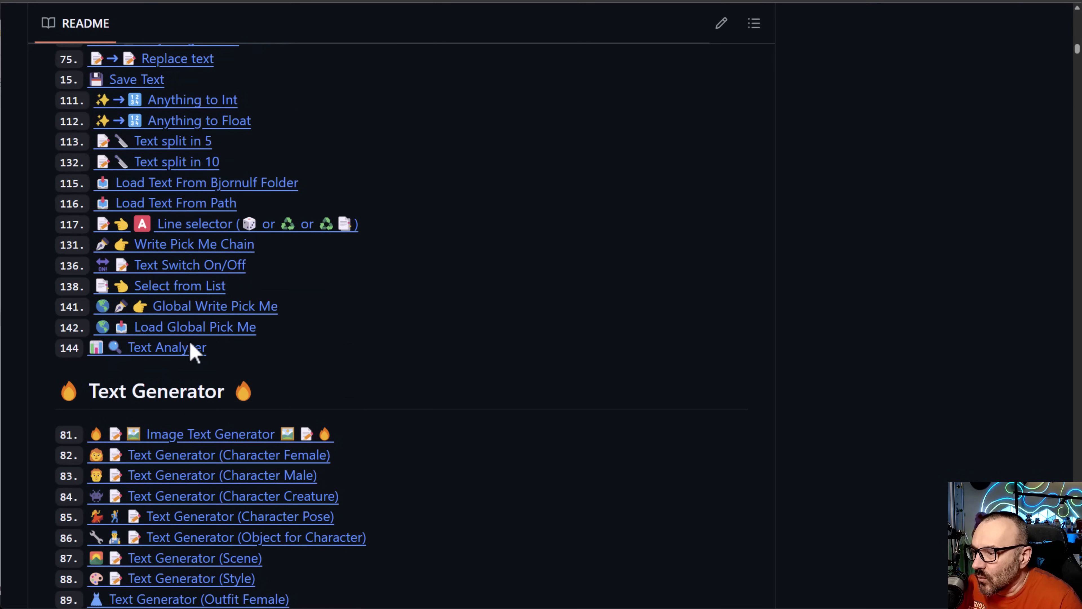
{"action": "scroll", "coordinate": [255, 429], "scroll_direction": "down", "scroll_amount": 4}
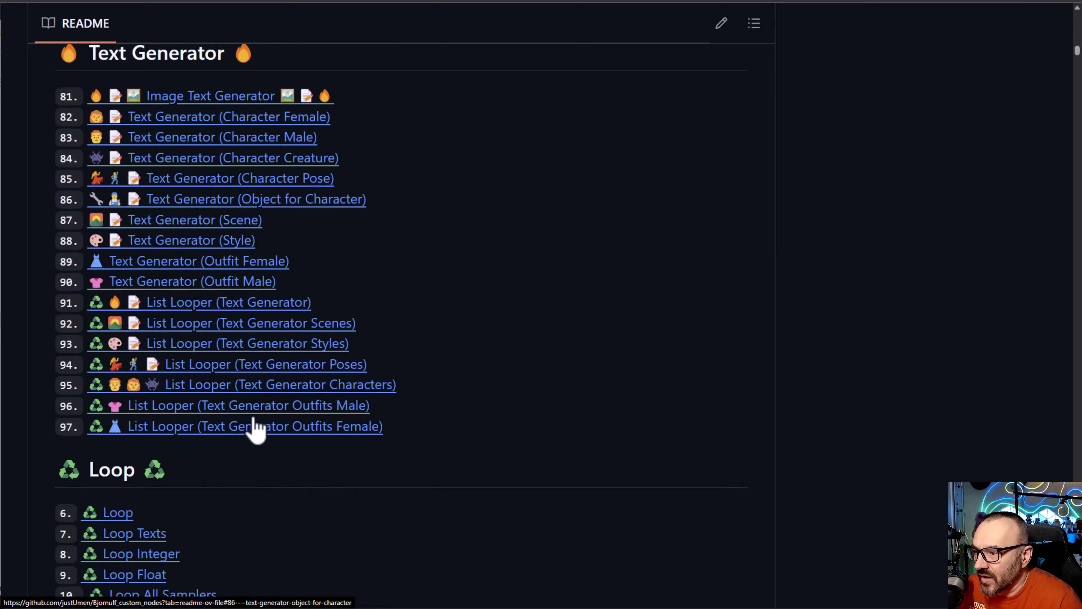
{"action": "scroll", "coordinate": [254, 430], "scroll_direction": "up", "scroll_amount": 10}
{"action": "scroll", "coordinate": [378, 352], "scroll_direction": "up", "scroll_amount": 5}
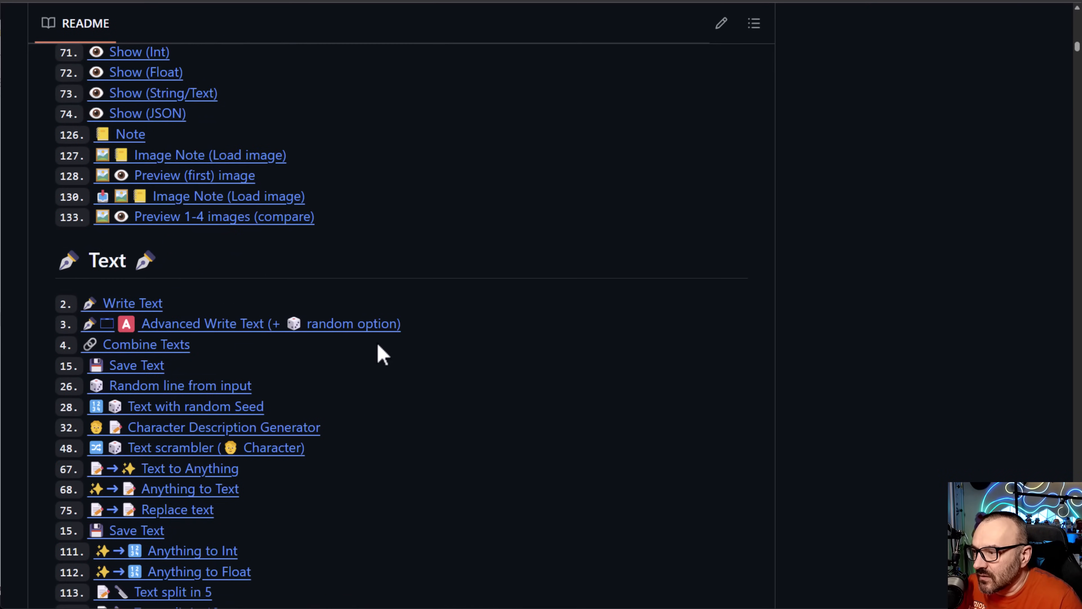
{"action": "scroll", "coordinate": [405, 443], "scroll_direction": "down", "scroll_amount": 6}
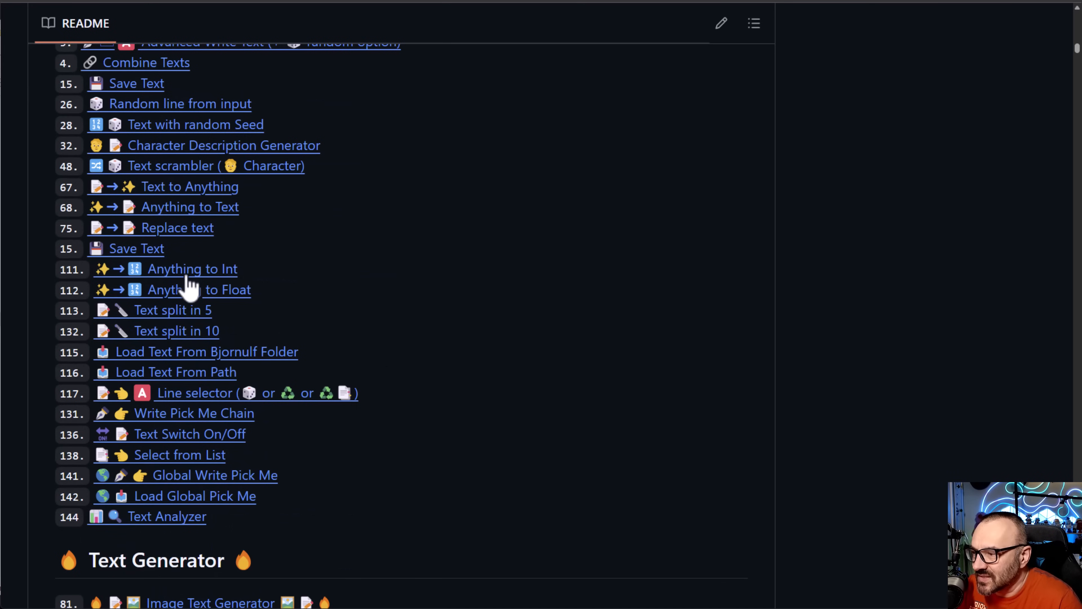
{"action": "scroll", "coordinate": [403, 489], "scroll_direction": "down", "scroll_amount": 3}
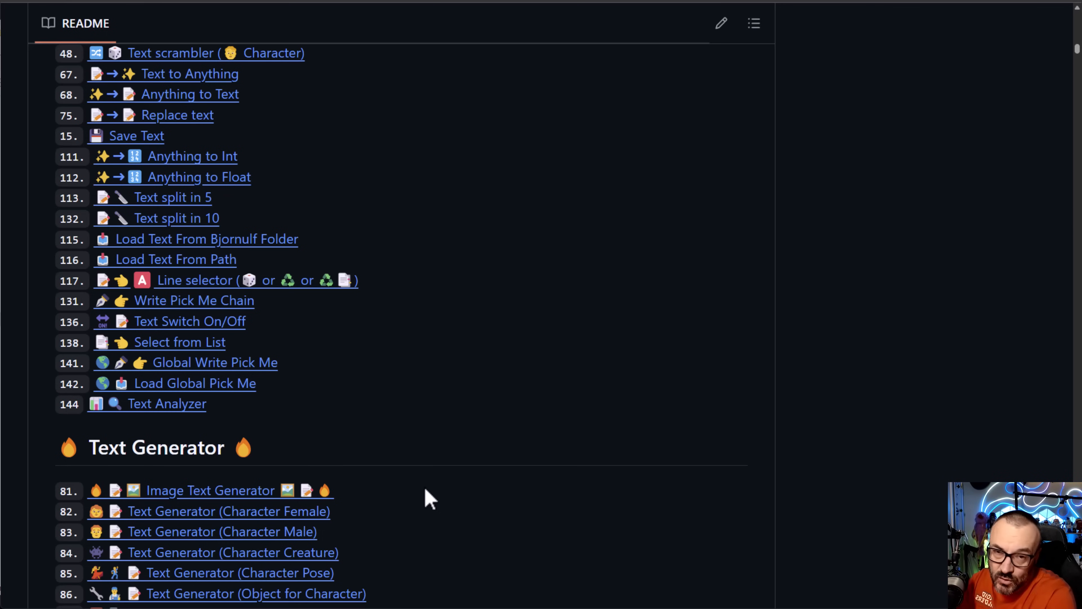
{"action": "scroll", "coordinate": [426, 499], "scroll_direction": "down", "scroll_amount": 4}
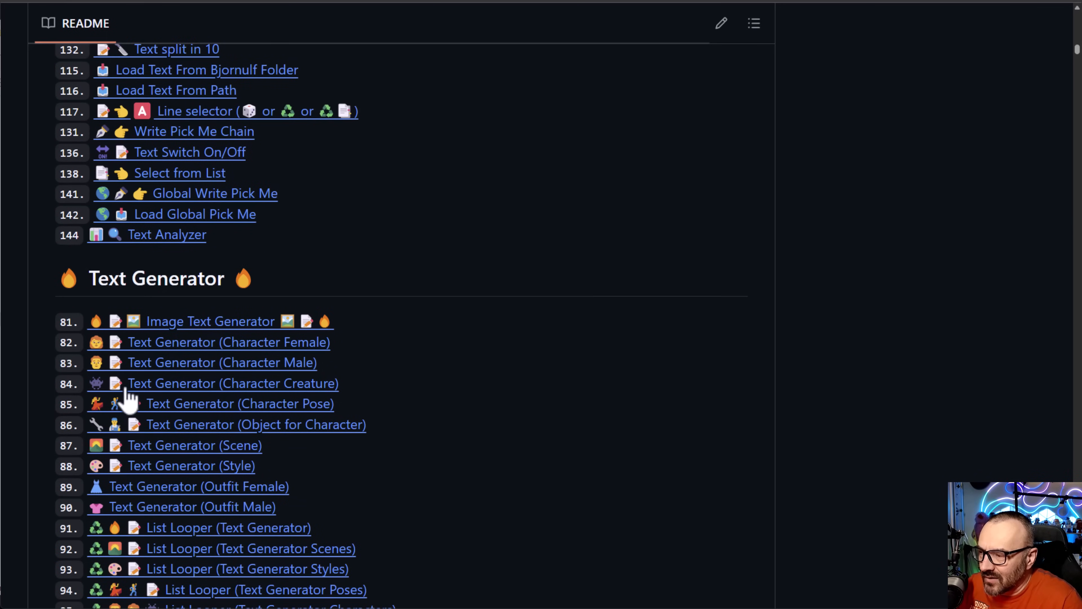
Switch back to ComfyUI and open the Test Settings loop workflow to survey its whole node layout.
{"action": "scroll", "coordinate": [447, 326], "scroll_direction": "up", "scroll_amount": 4}
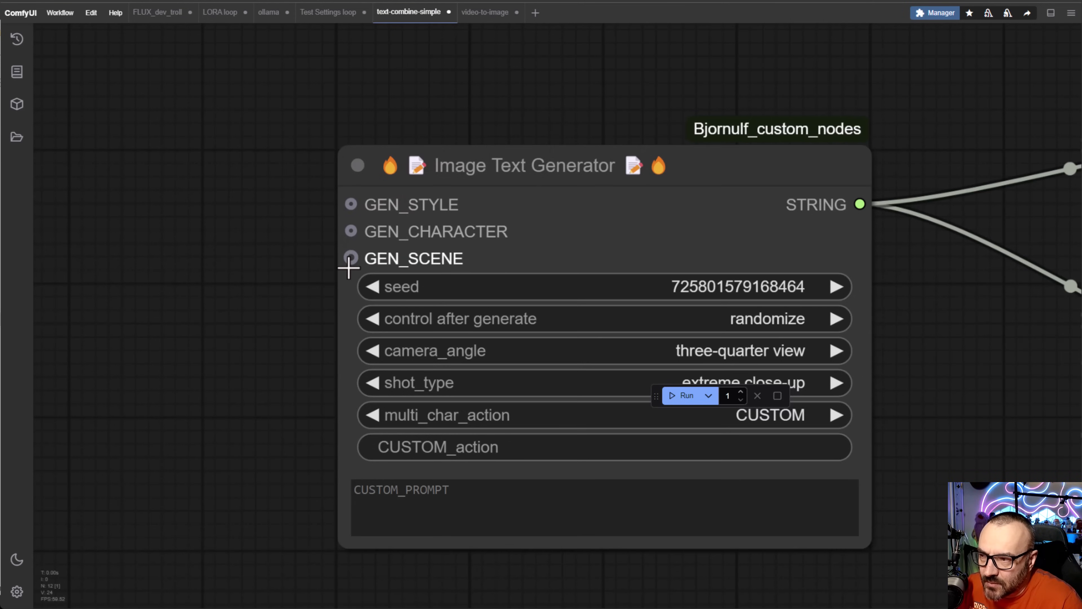
{"action": "scroll", "coordinate": [352, 267], "scroll_direction": "down", "scroll_amount": 5}
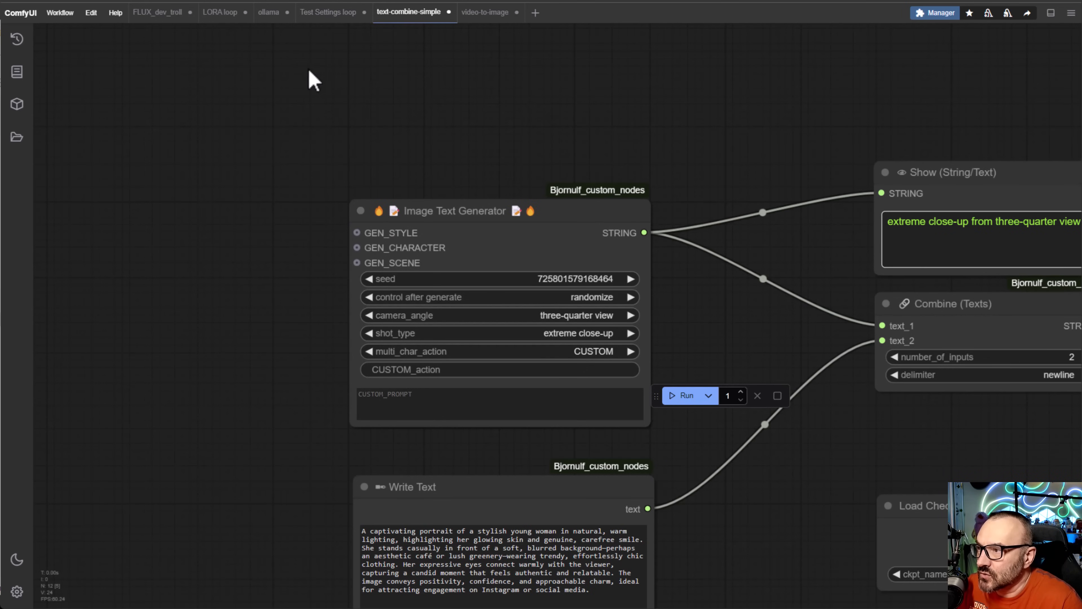
{"action": "left_click", "coordinate": [318, 16]}
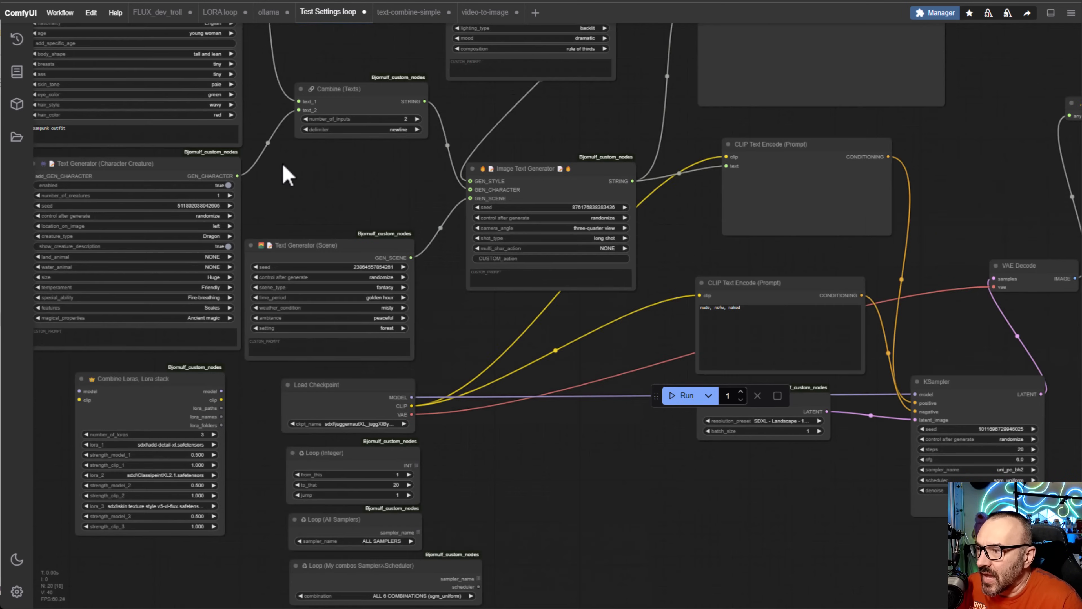
{"action": "scroll", "coordinate": [291, 309], "scroll_direction": "down", "scroll_amount": 5}
{"action": "scroll", "coordinate": [750, 216], "scroll_direction": "up", "scroll_amount": 2}
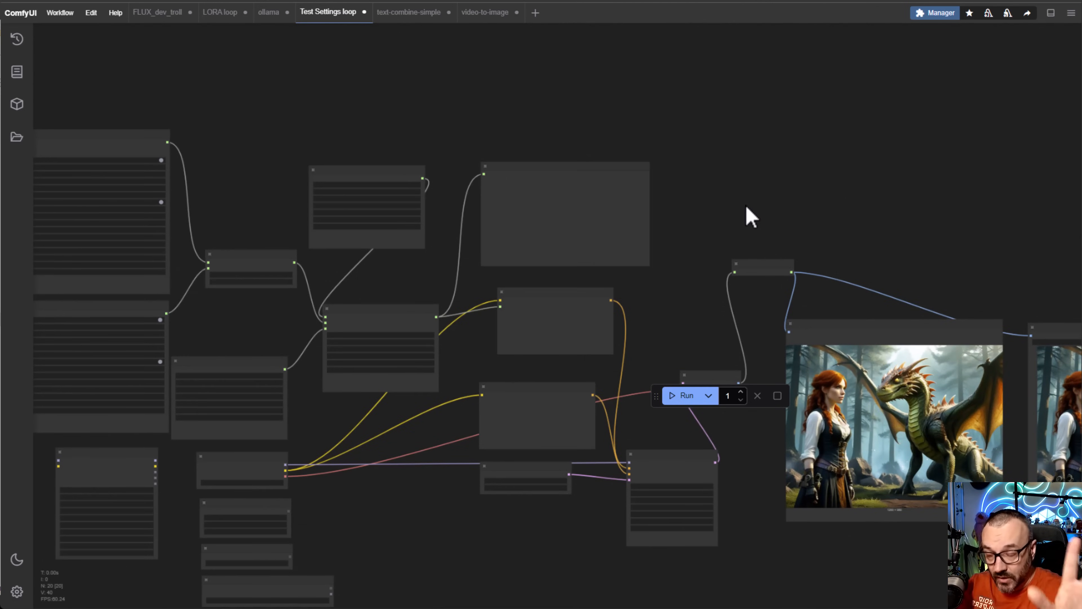
{"action": "left_click_drag", "start_coordinate": [273, 124], "coordinate": [456, 53]}
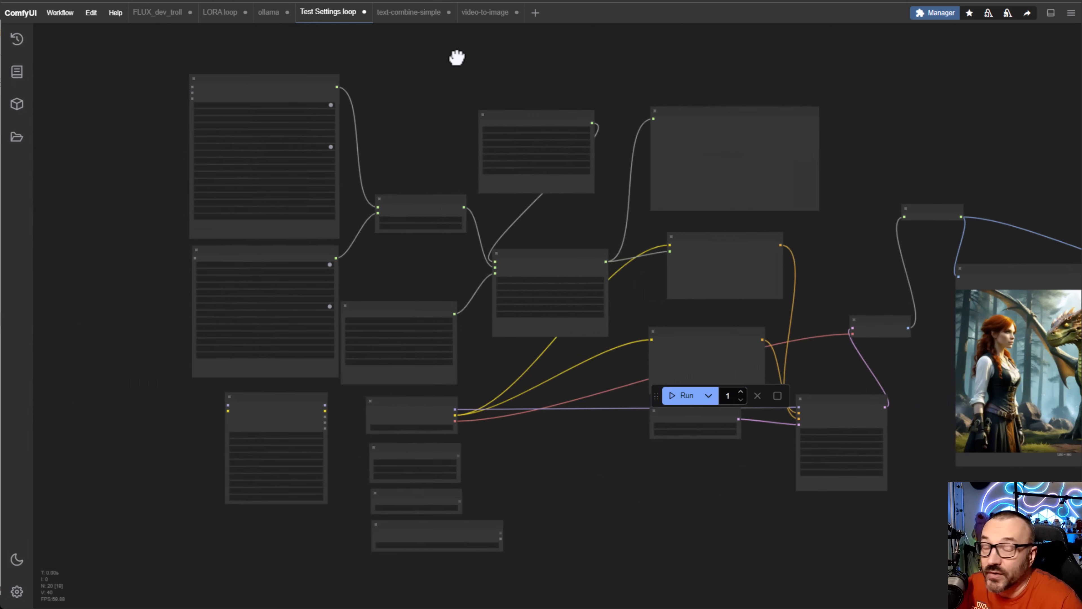
Examine the style, character and scene connections feeding the Image Text Generator node.
{"action": "scroll", "coordinate": [476, 285], "scroll_direction": "up", "scroll_amount": 10}
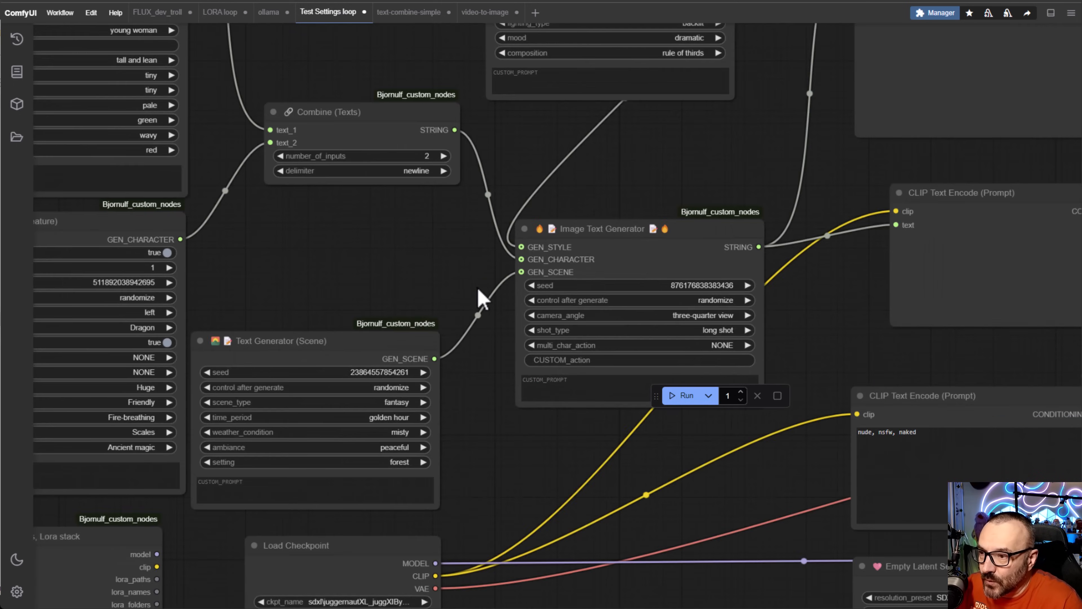
{"action": "left_click_drag", "start_coordinate": [405, 282], "coordinate": [273, 233]}
{"action": "scroll", "coordinate": [268, 223], "scroll_direction": "up", "scroll_amount": 5}
{"action": "left_click_drag", "start_coordinate": [888, 215], "coordinate": [769, 170]}
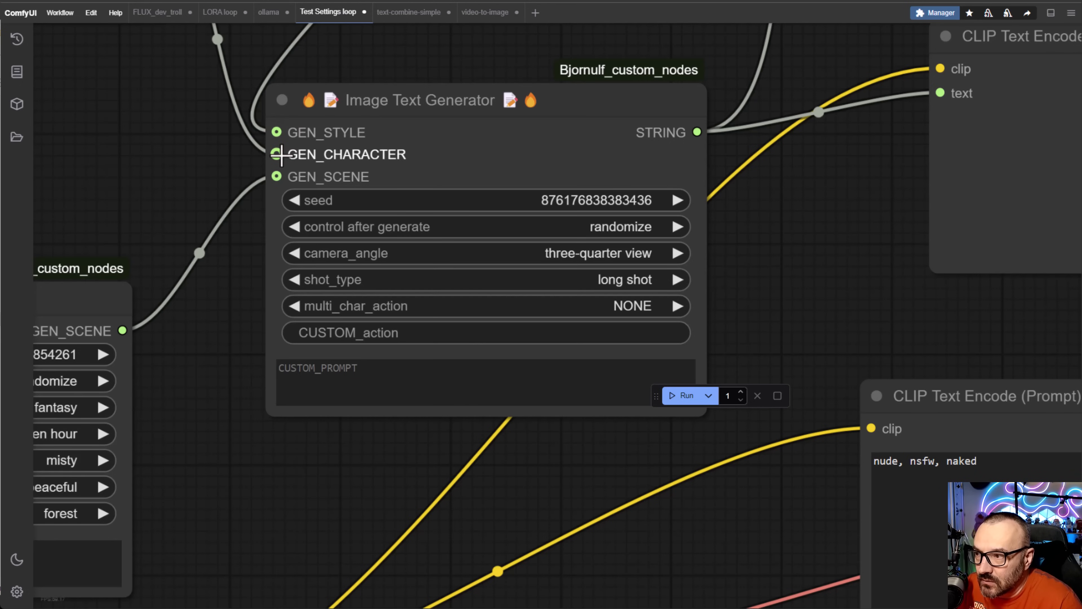
Set artistic_style to oil painting and color_palette to warm in the Text Generator (Style) node.
{"action": "left_click_drag", "start_coordinate": [443, 45], "coordinate": [437, 551]}
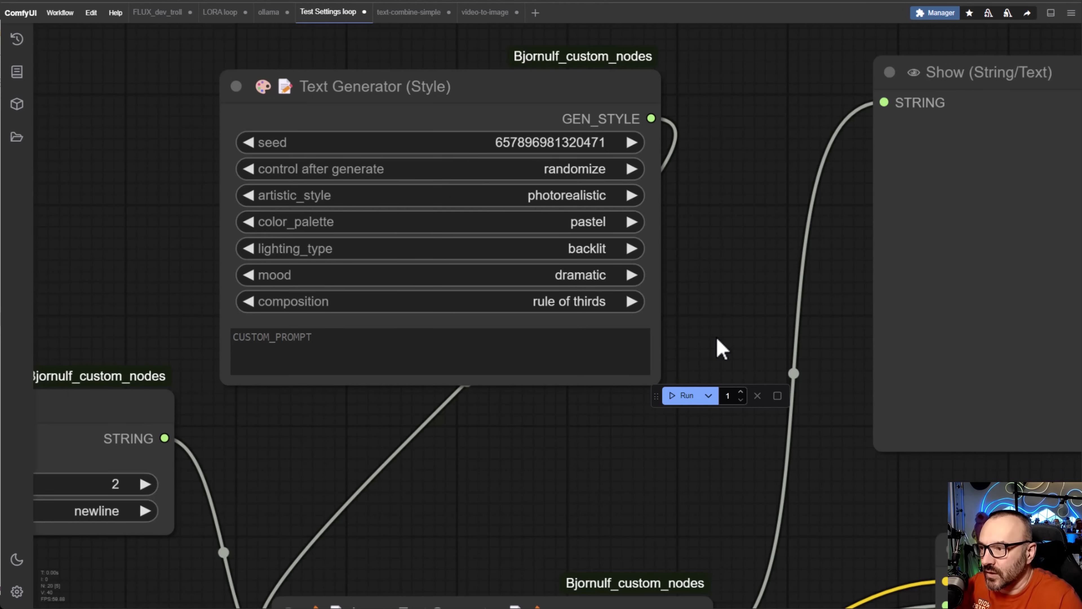
{"action": "left_click", "coordinate": [557, 188]}
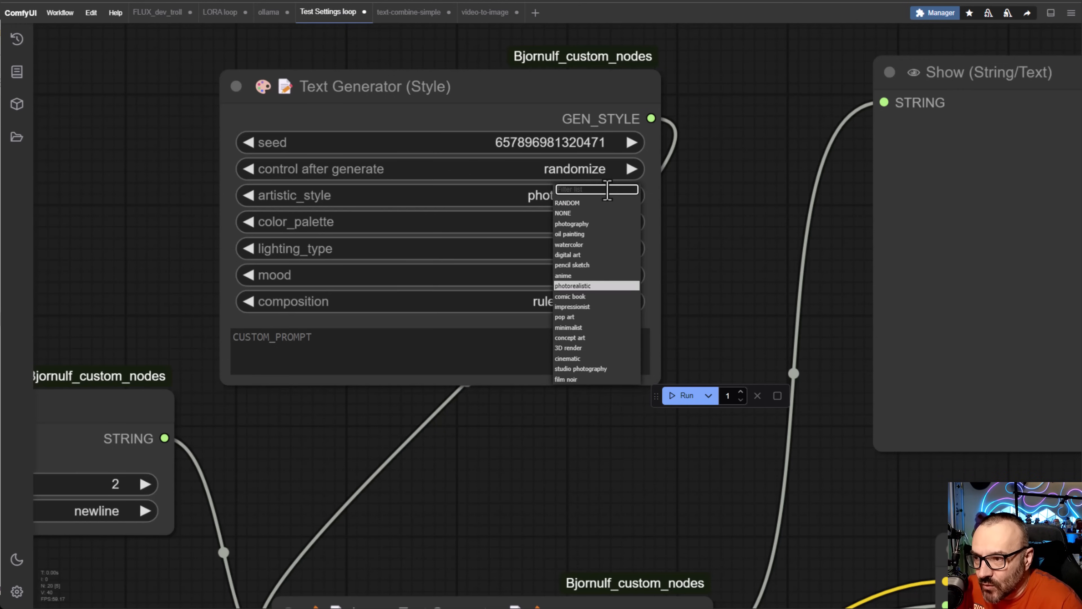
{"action": "left_click", "coordinate": [591, 238]}
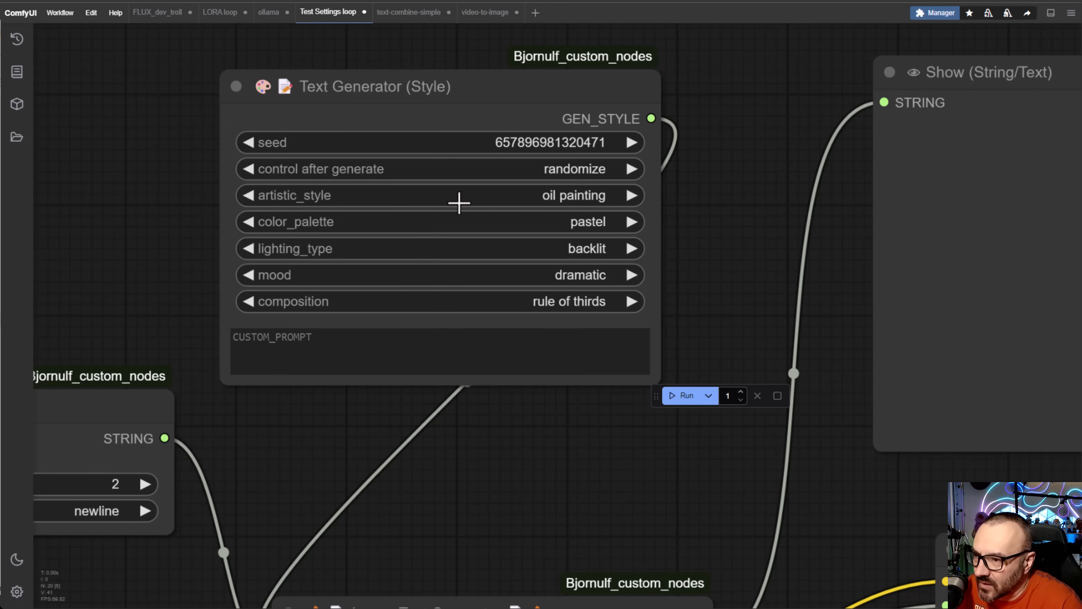
{"action": "left_click", "coordinate": [571, 224]}
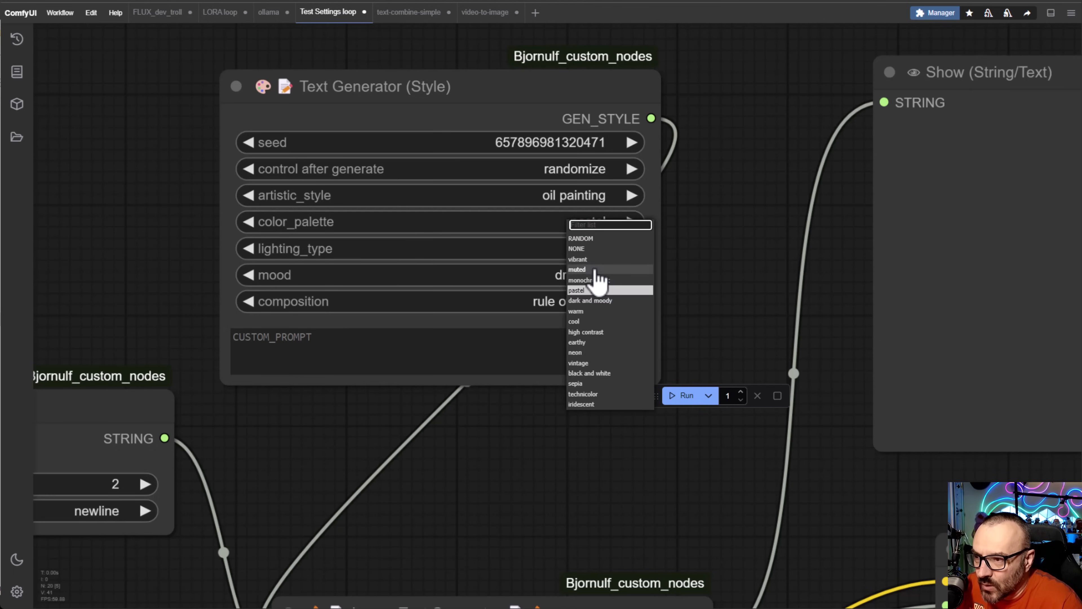
{"action": "left_click", "coordinate": [576, 311]}
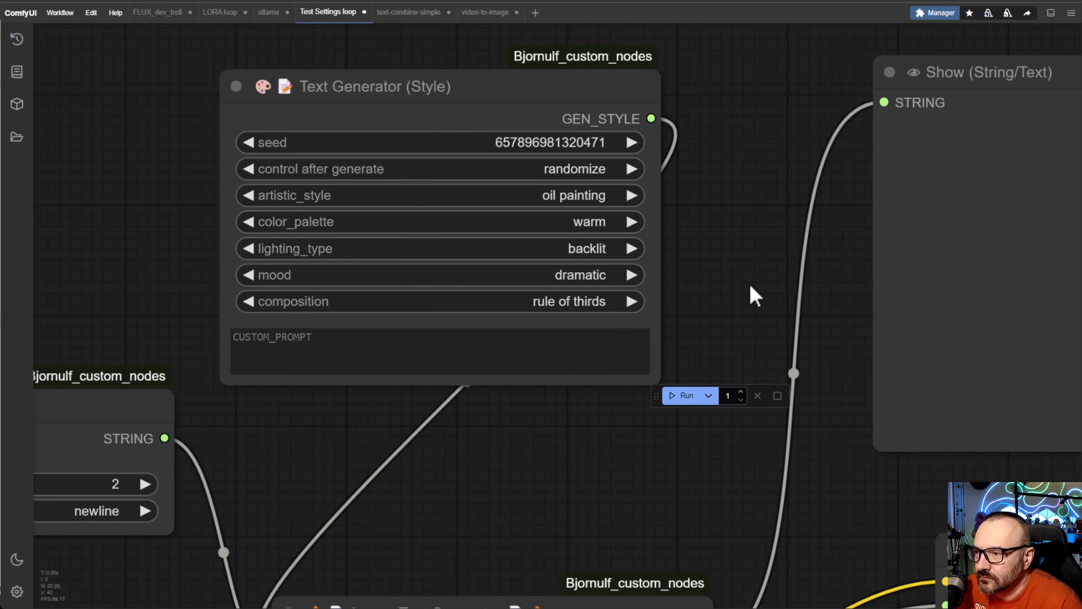
Set mood to whimsical and composition to golden ratio in the Text Generator (Style) node.
{"action": "left_click", "coordinate": [564, 278]}
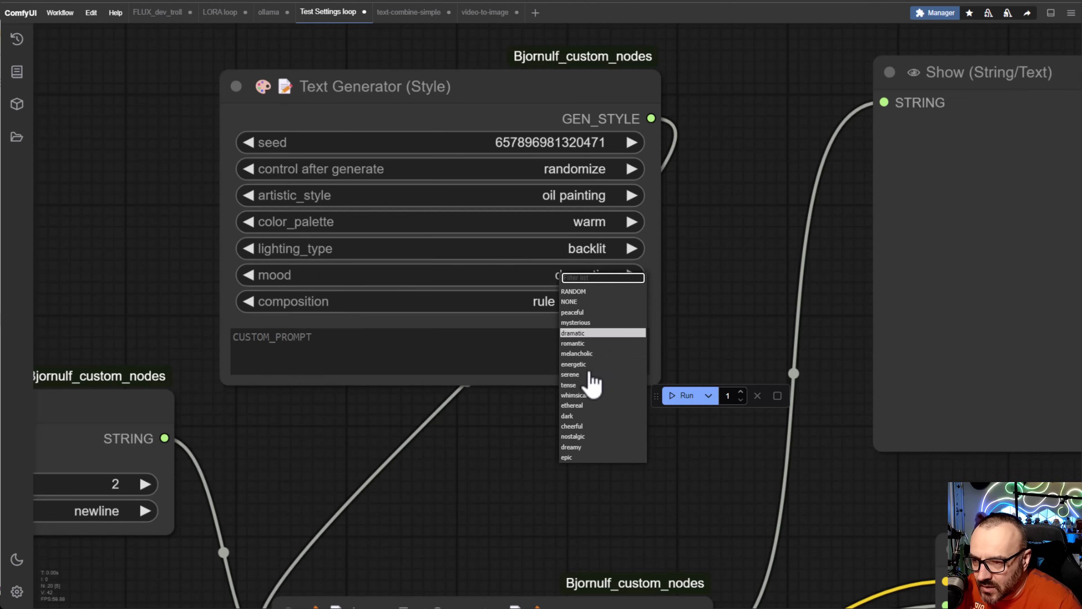
{"action": "left_click", "coordinate": [583, 395]}
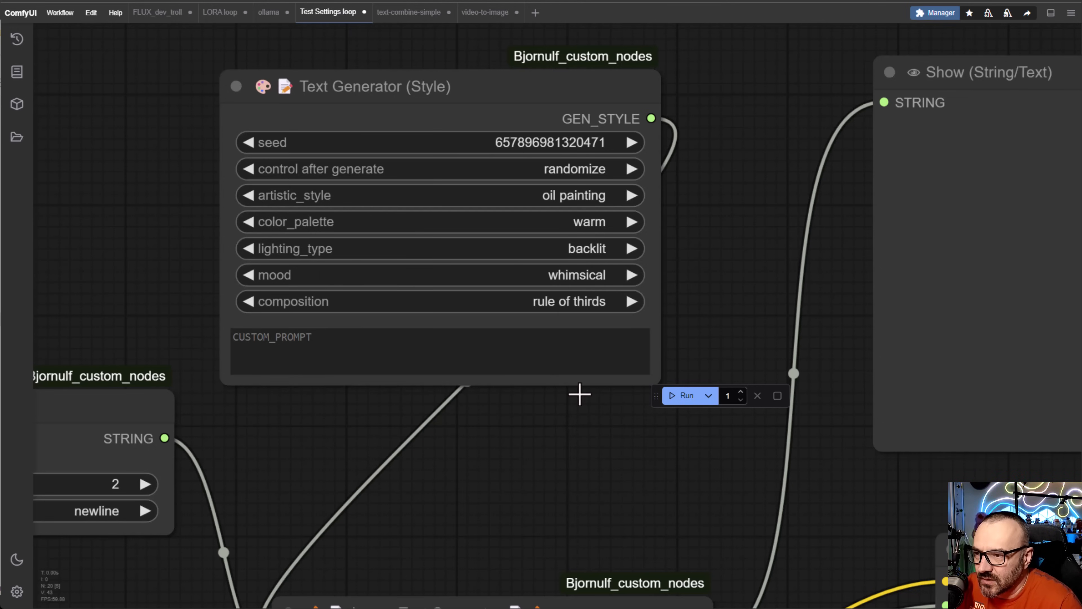
{"action": "left_click", "coordinate": [523, 297]}
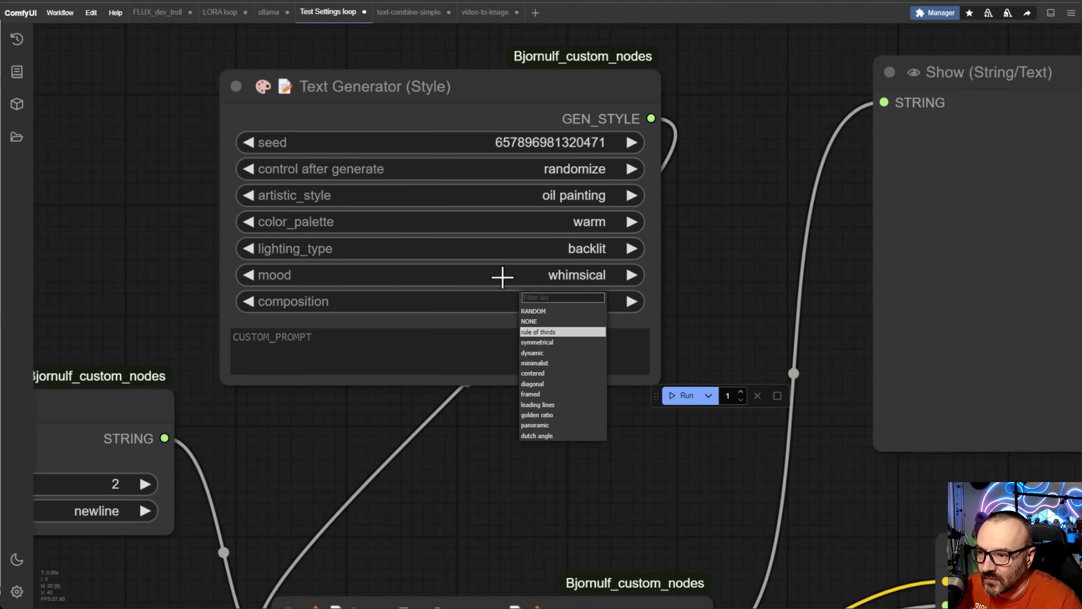
{"action": "left_click", "coordinate": [549, 416]}
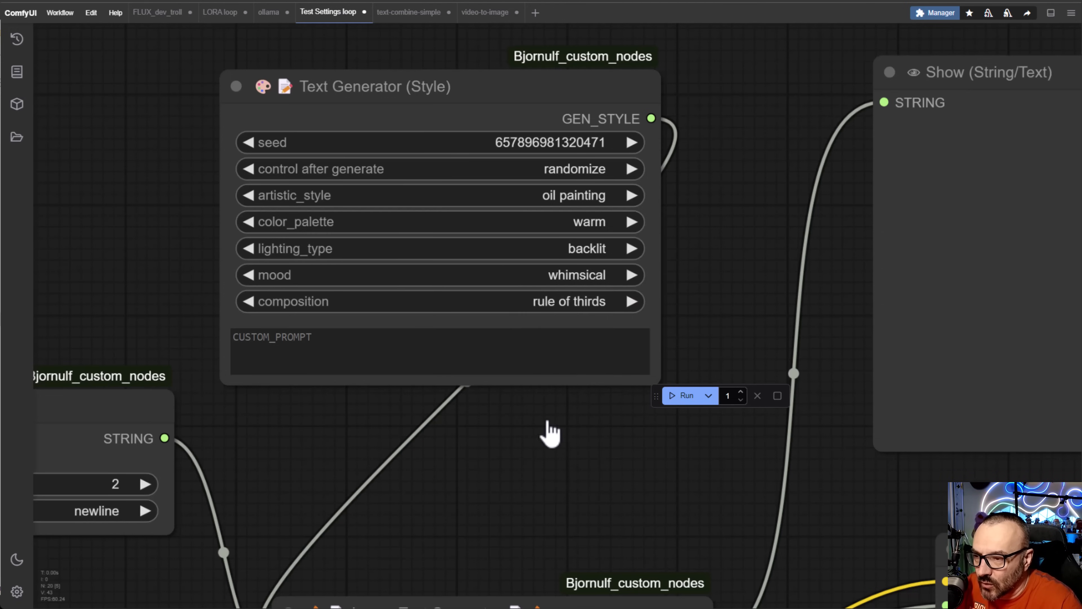
Move the existing Show (String/Text) node aside and add another Show (String/Text) node near Text Generator (Style).
{"action": "scroll", "coordinate": [665, 271], "scroll_direction": "down", "scroll_amount": 2}
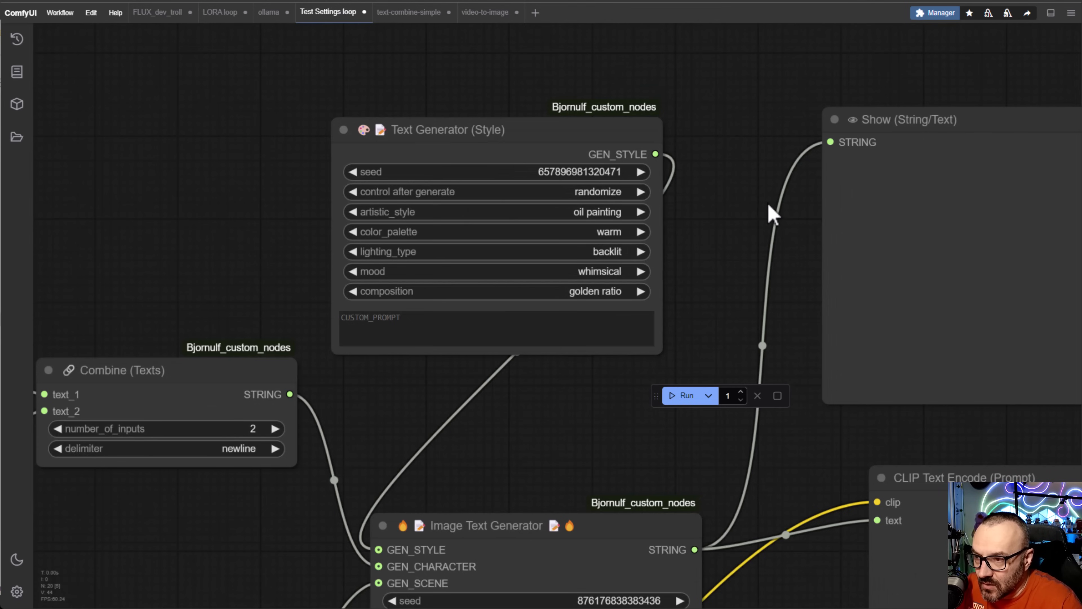
{"action": "left_click_drag", "start_coordinate": [765, 213], "coordinate": [511, 198]}
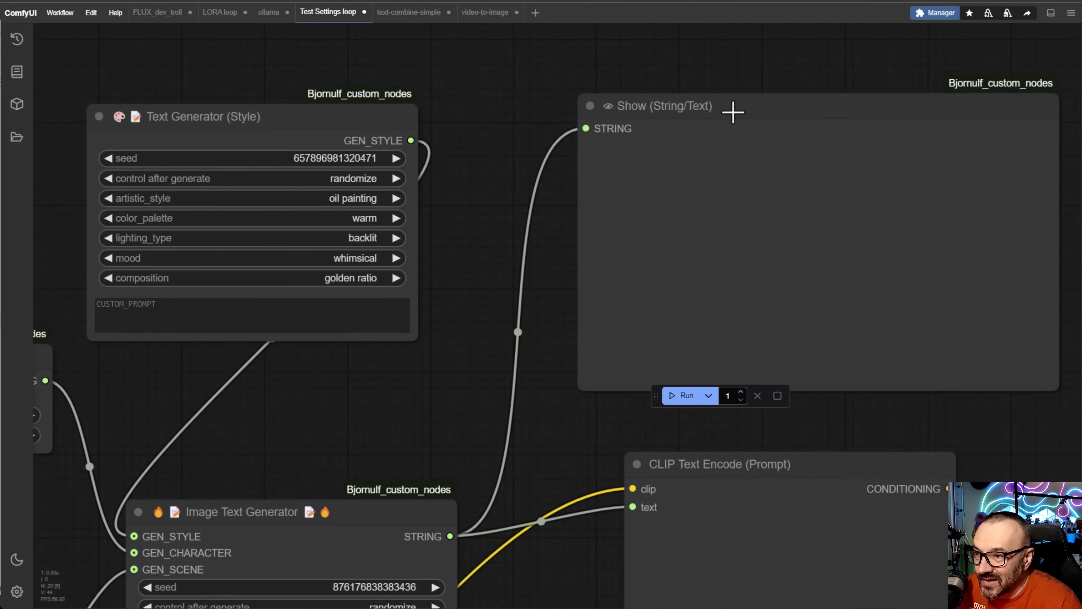
{"action": "left_click_drag", "start_coordinate": [787, 87], "coordinate": [891, 196]}
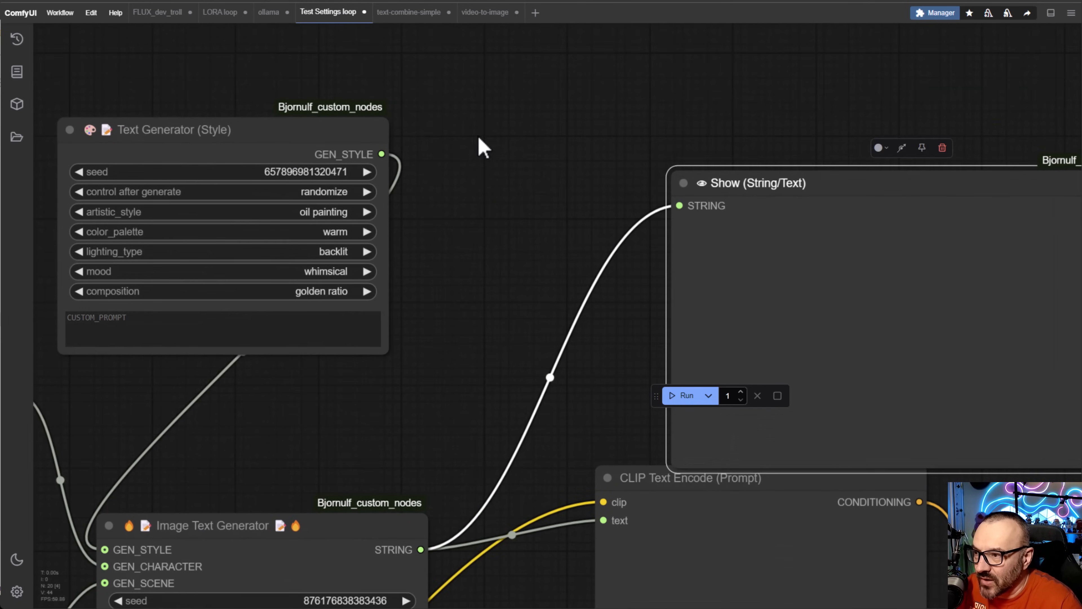
{"action": "left_click_drag", "start_coordinate": [585, 64], "coordinate": [563, 173]}
{"action": "left_click", "coordinate": [562, 173]}
{"action": "double_click", "coordinate": [562, 173]}
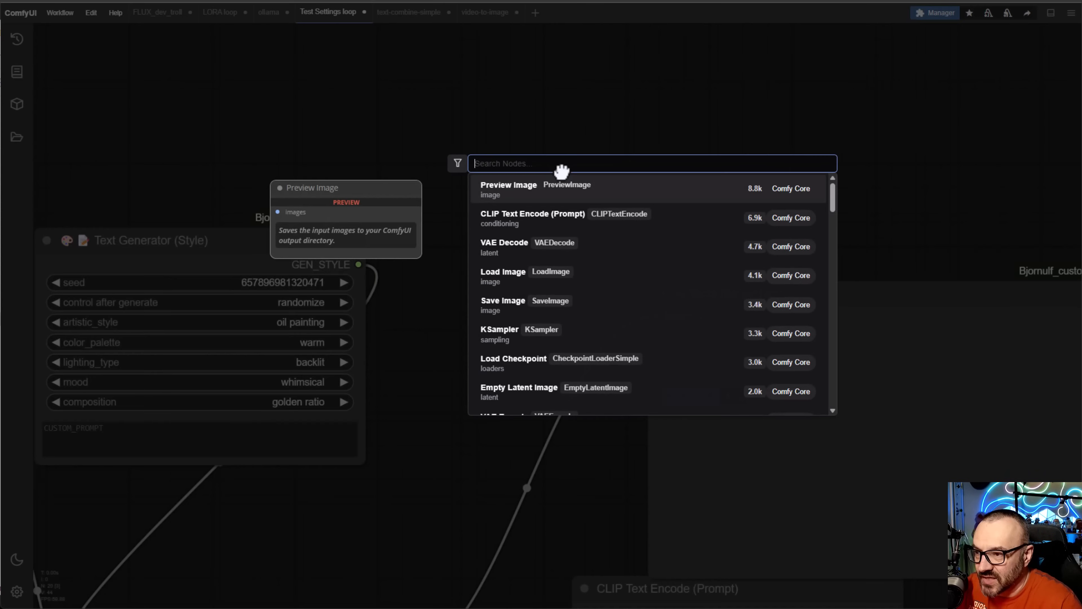
{"action": "type", "text": "show"}
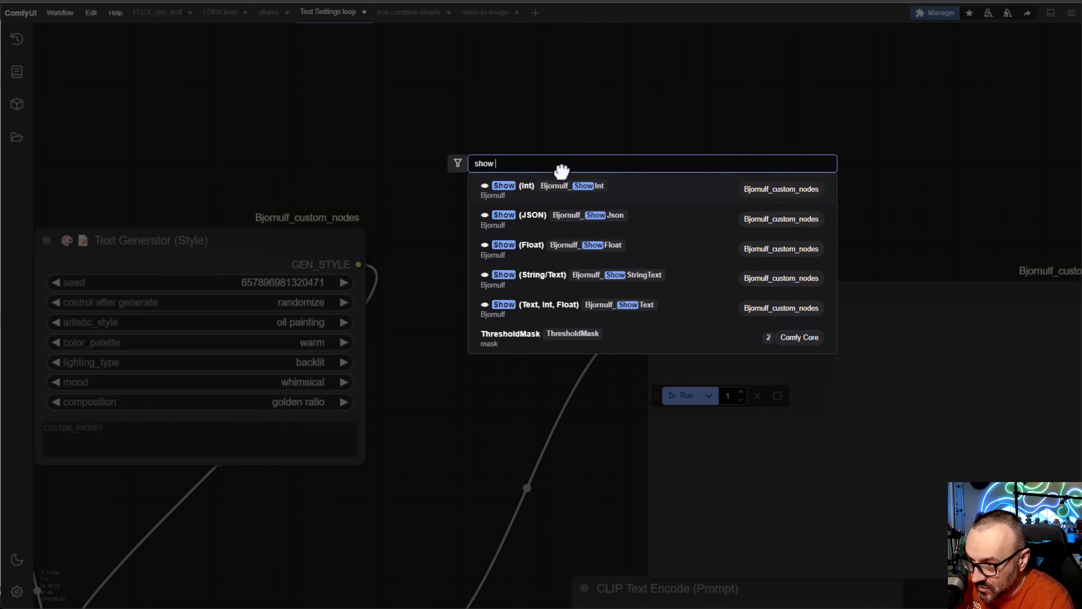
{"action": "type", "text": " te"}
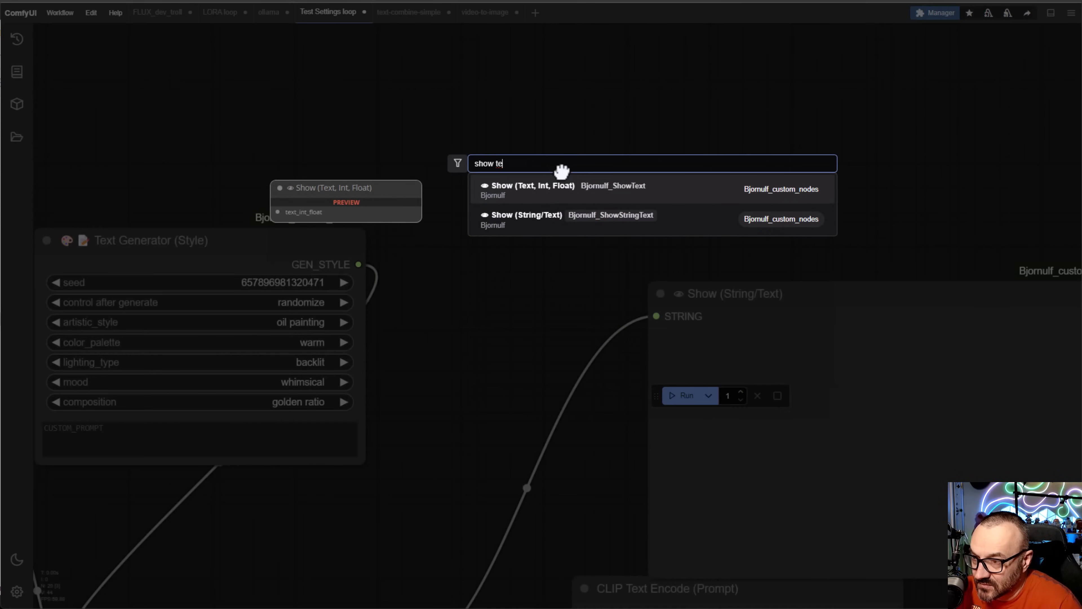
{"action": "left_click", "coordinate": [513, 220]}
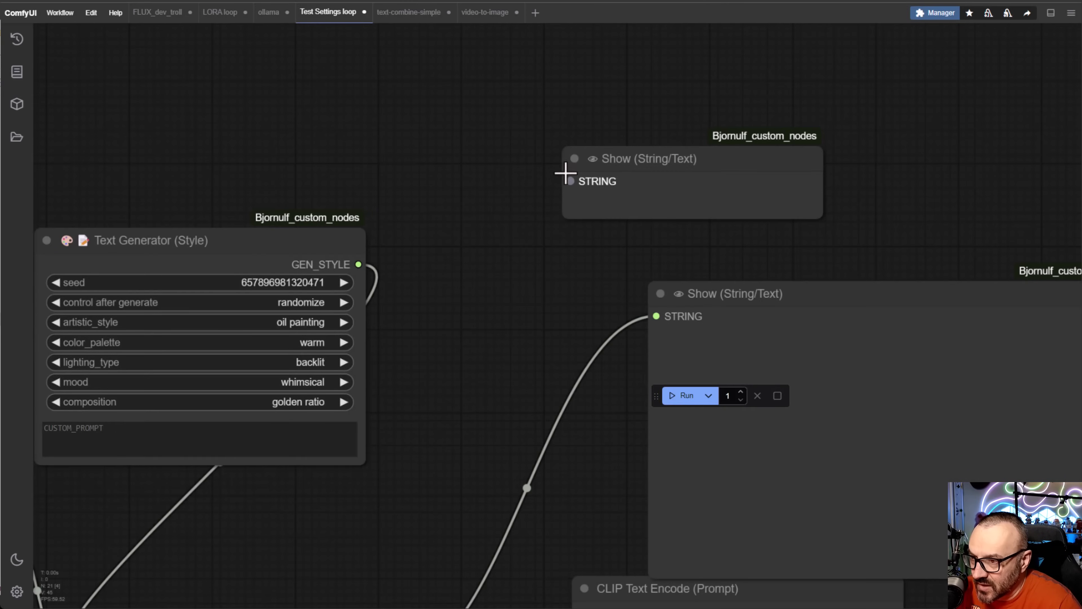
Connect GEN_STYLE from Text Generator (Style) to the new Show (String/Text) node, then reposition and enlarge that Show node.
{"action": "left_click_drag", "start_coordinate": [570, 181], "coordinate": [358, 265]}
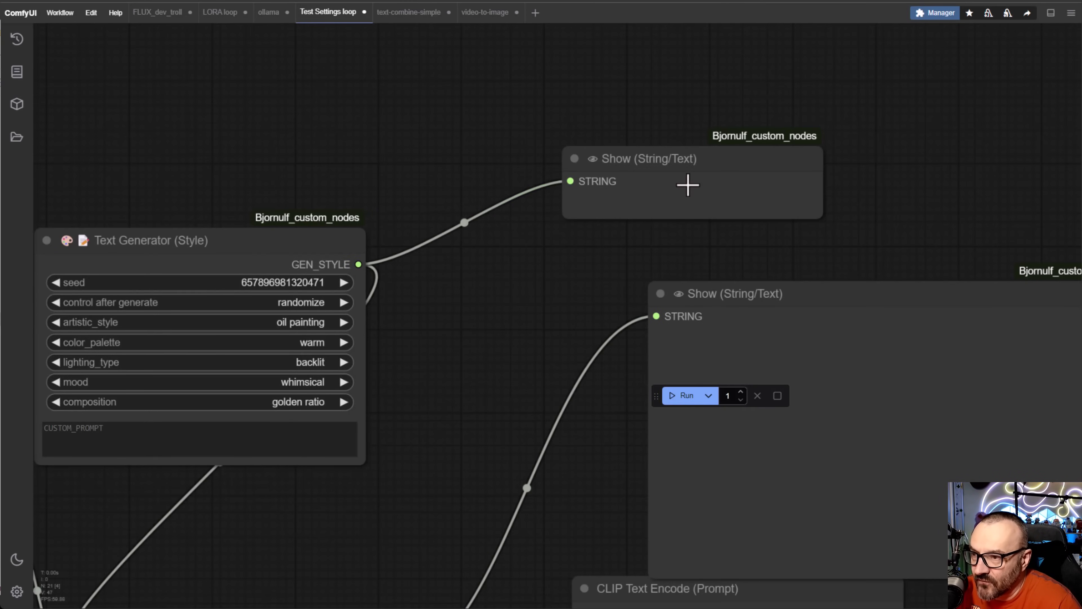
{"action": "left_click_drag", "start_coordinate": [687, 184], "coordinate": [564, 121]}
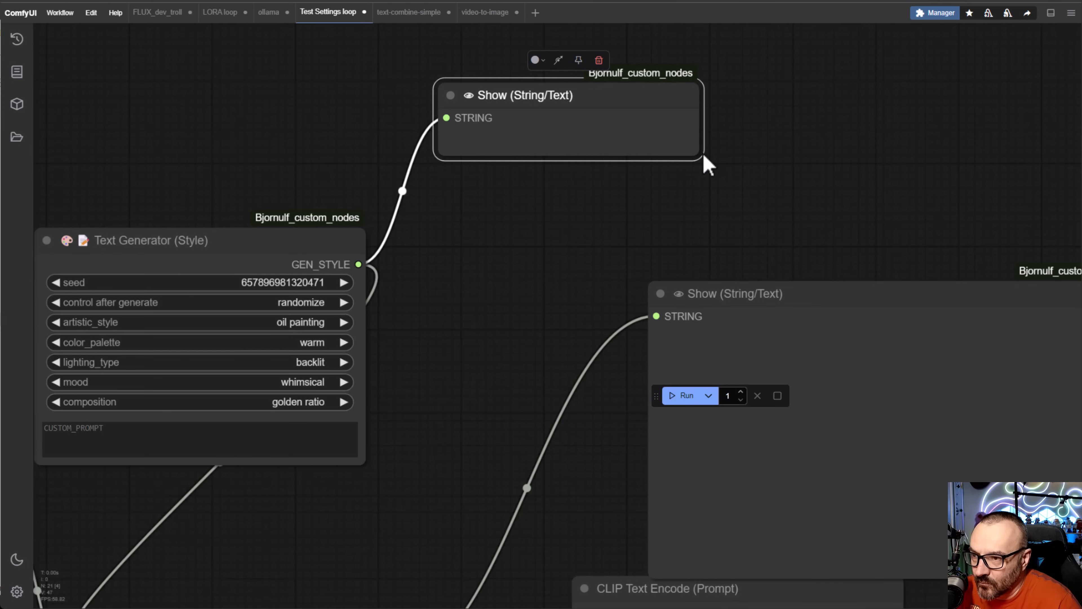
{"action": "left_click_drag", "start_coordinate": [695, 153], "coordinate": [1033, 241]}
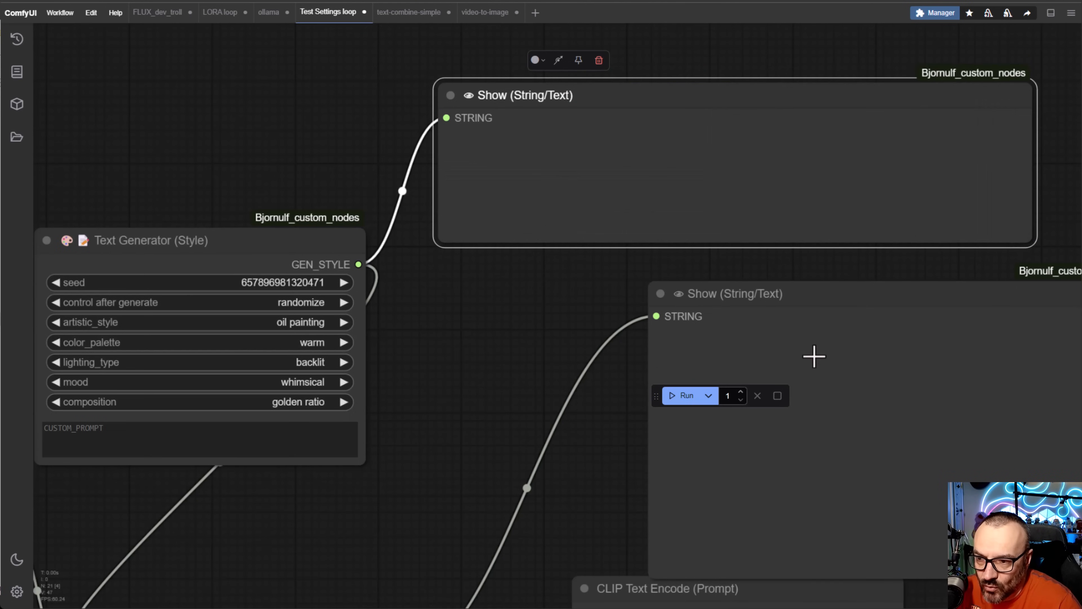
Try natural as the scene_type in the Text Generator (Scene) node and set it back to fantasy.
{"action": "scroll", "coordinate": [751, 273], "scroll_direction": "down", "scroll_amount": 3}
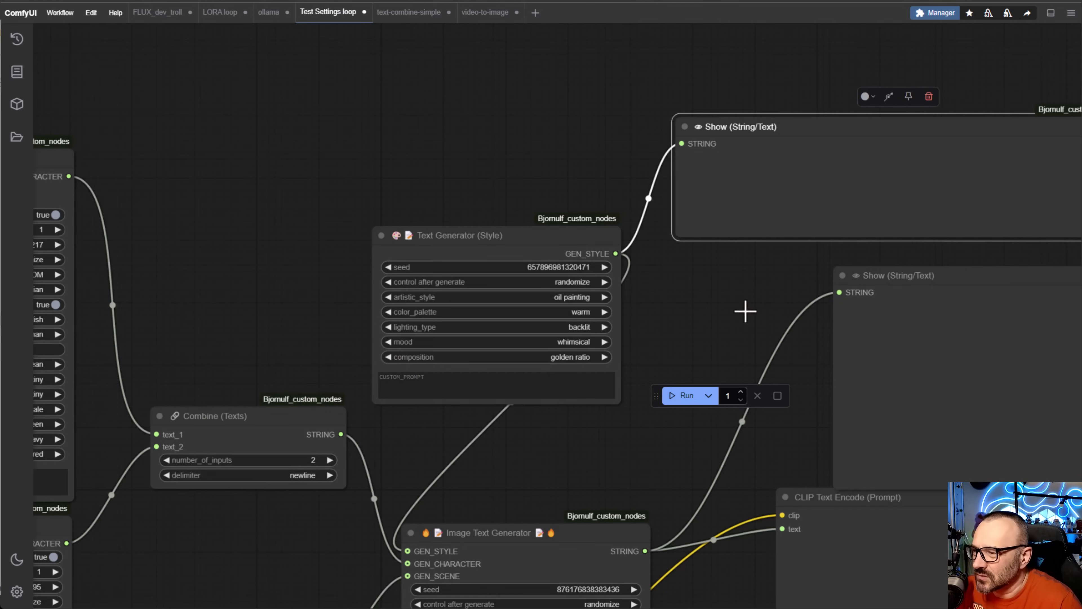
{"action": "left_click_drag", "start_coordinate": [626, 377], "coordinate": [780, 85]}
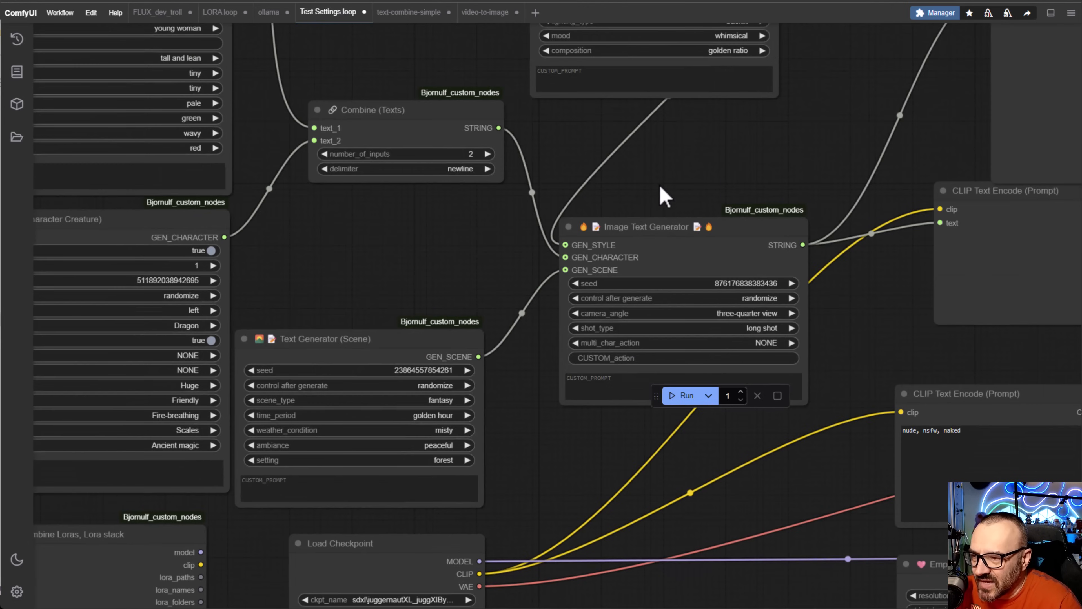
{"action": "scroll", "coordinate": [531, 454], "scroll_direction": "up", "scroll_amount": 3}
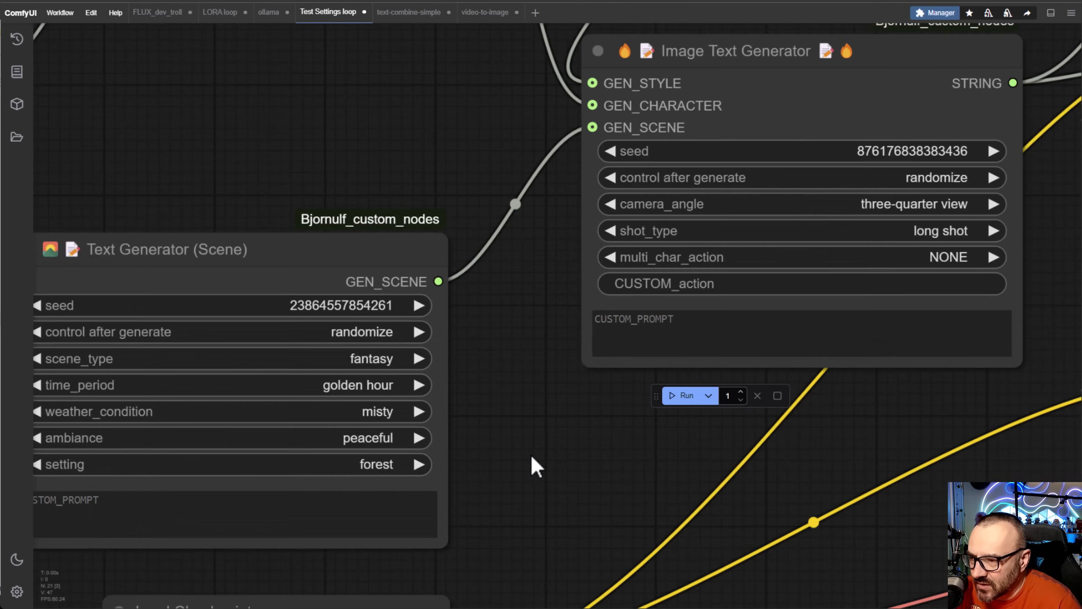
{"action": "left_click_drag", "start_coordinate": [609, 373], "coordinate": [980, 235]}
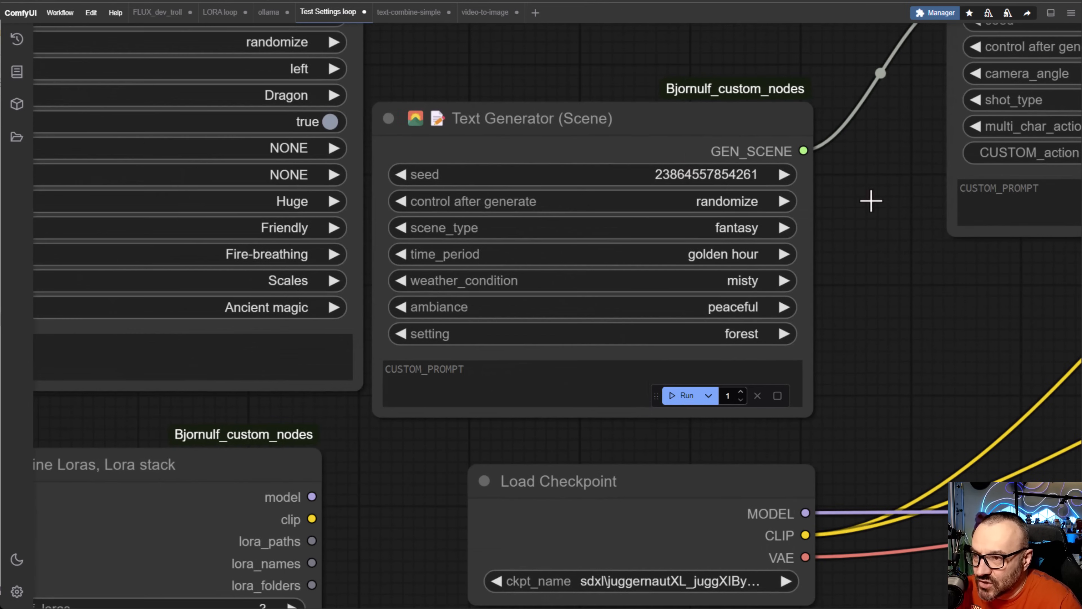
{"action": "left_click_drag", "start_coordinate": [914, 297], "coordinate": [805, 335]}
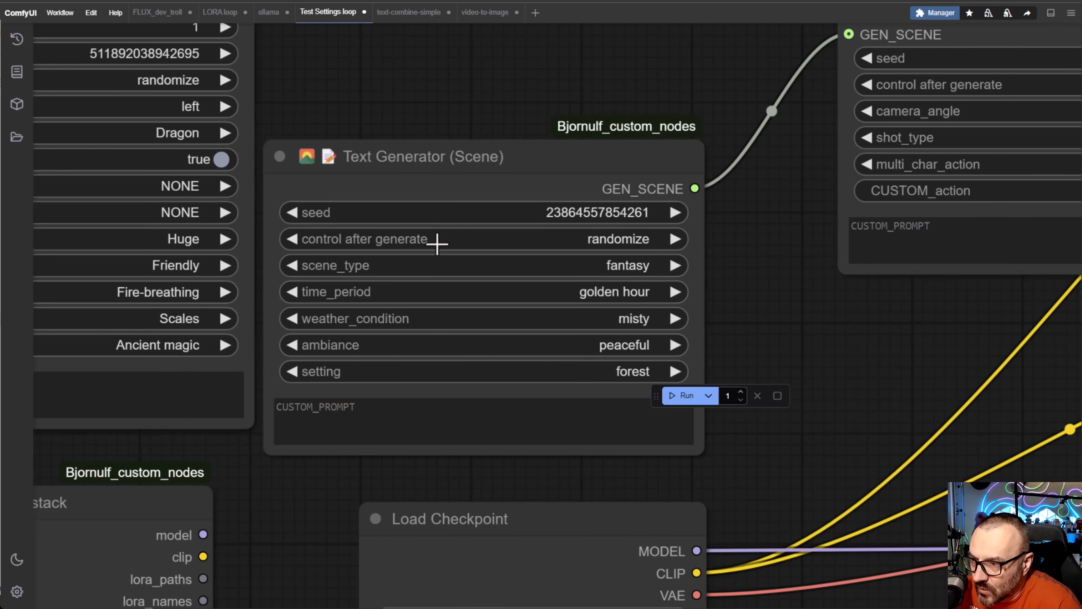
{"action": "left_click", "coordinate": [647, 265]}
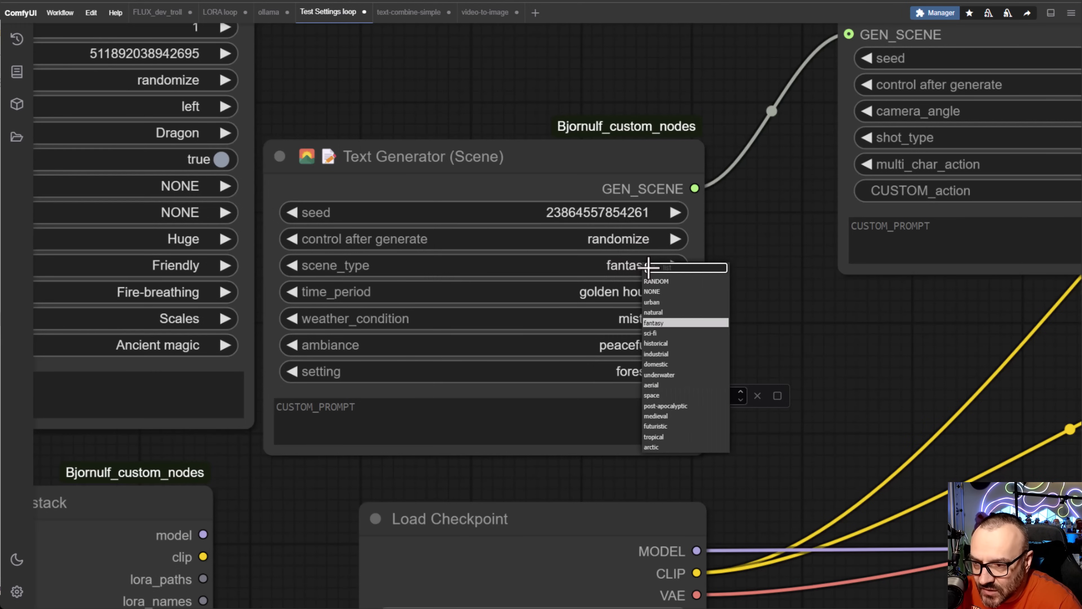
{"action": "left_click", "coordinate": [664, 312]}
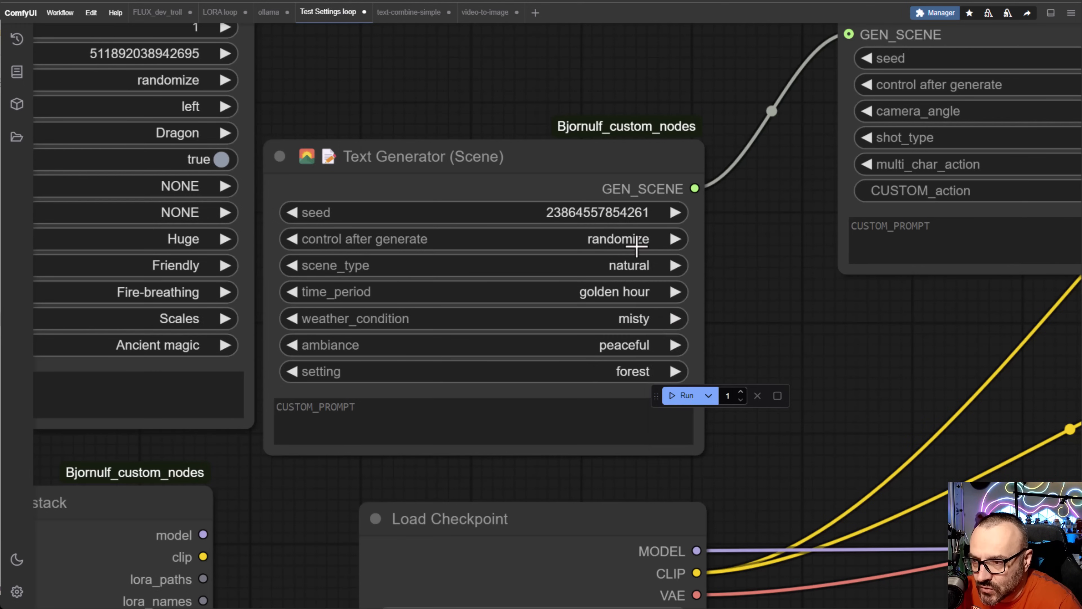
{"action": "left_click", "coordinate": [654, 261]}
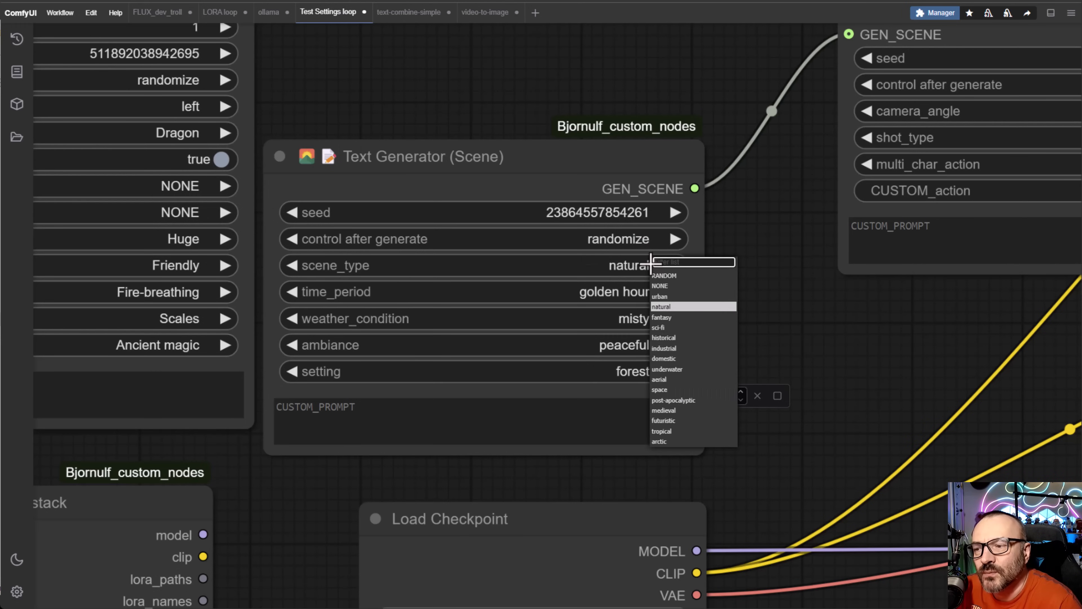
{"action": "left_click", "coordinate": [668, 315]}
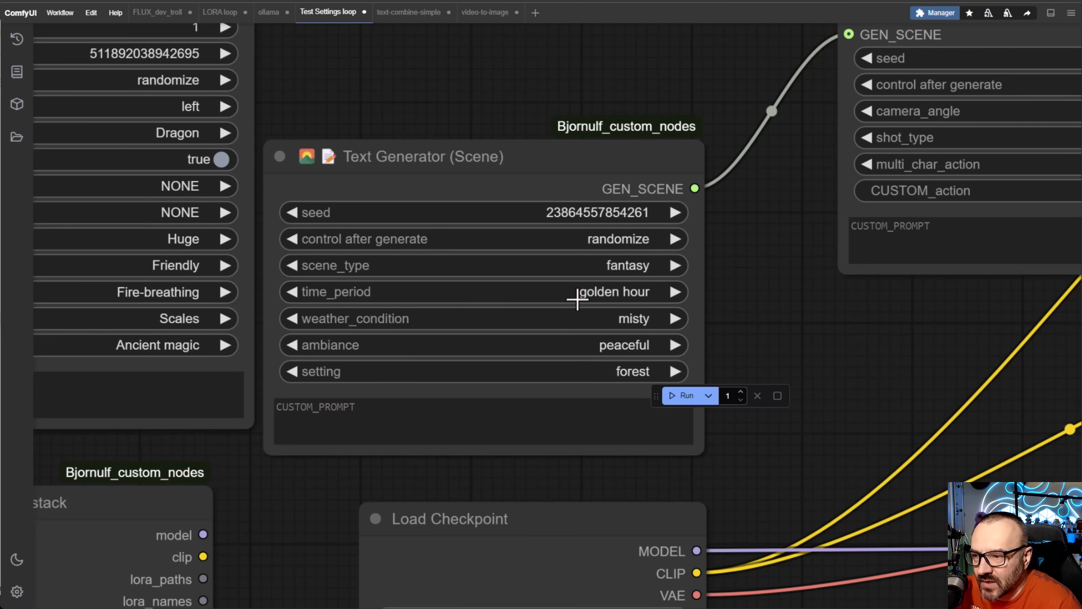
Set time_period to dawn and weather_condition to rainy in the Text Generator (Scene) node.
{"action": "left_click", "coordinate": [585, 293]}
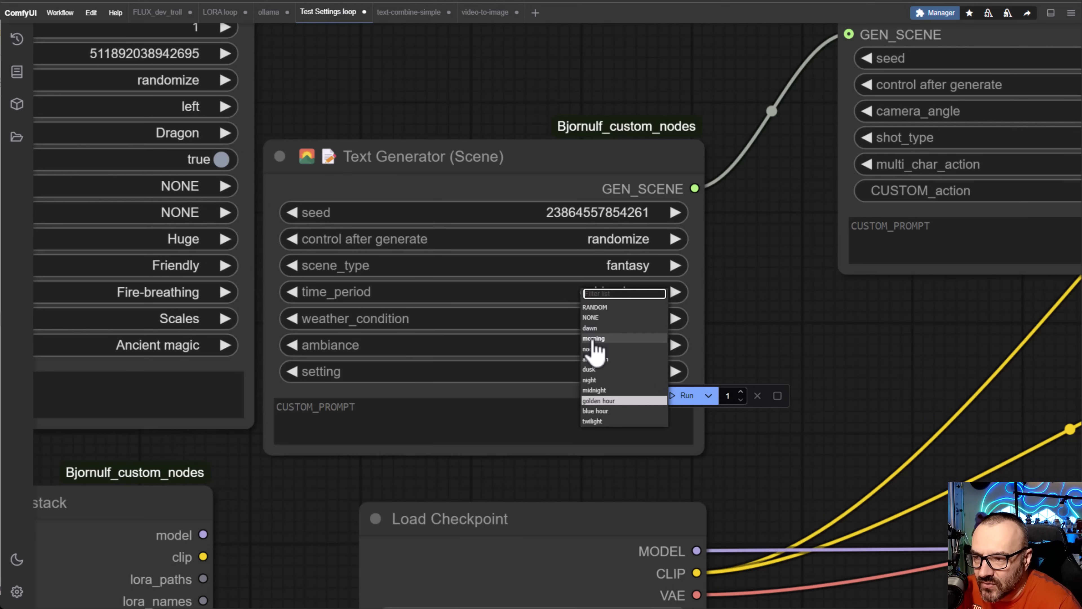
{"action": "left_click", "coordinate": [592, 328]}
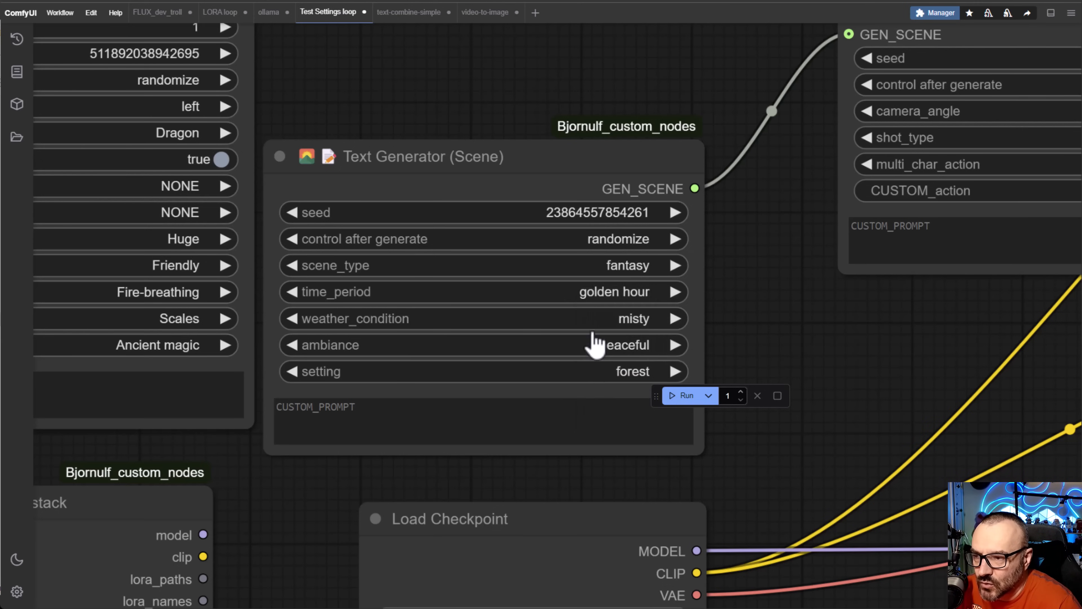
{"action": "left_click", "coordinate": [582, 318]}
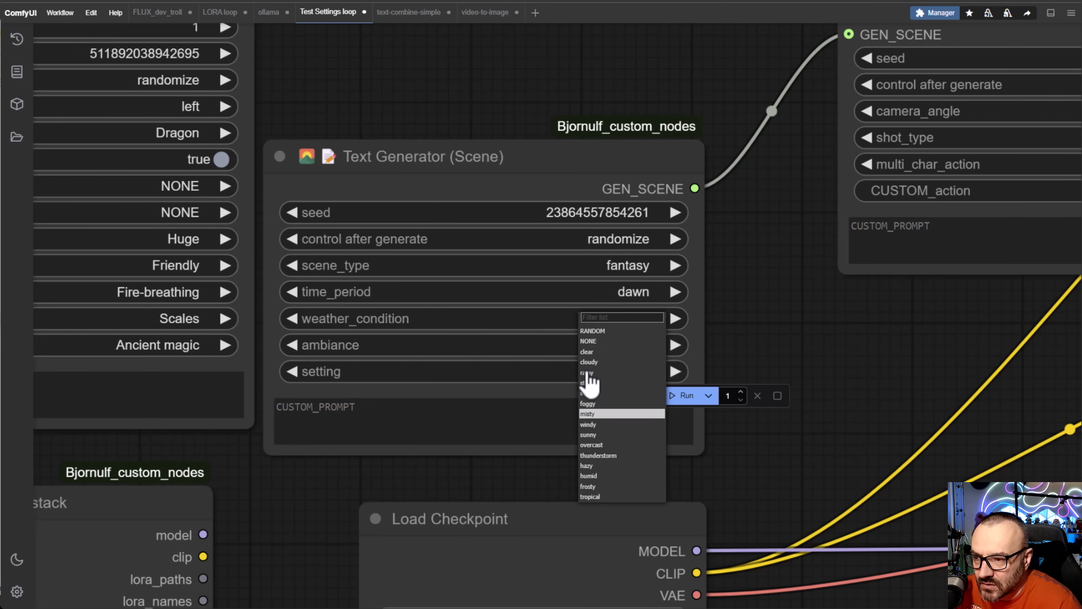
{"action": "left_click", "coordinate": [605, 373]}
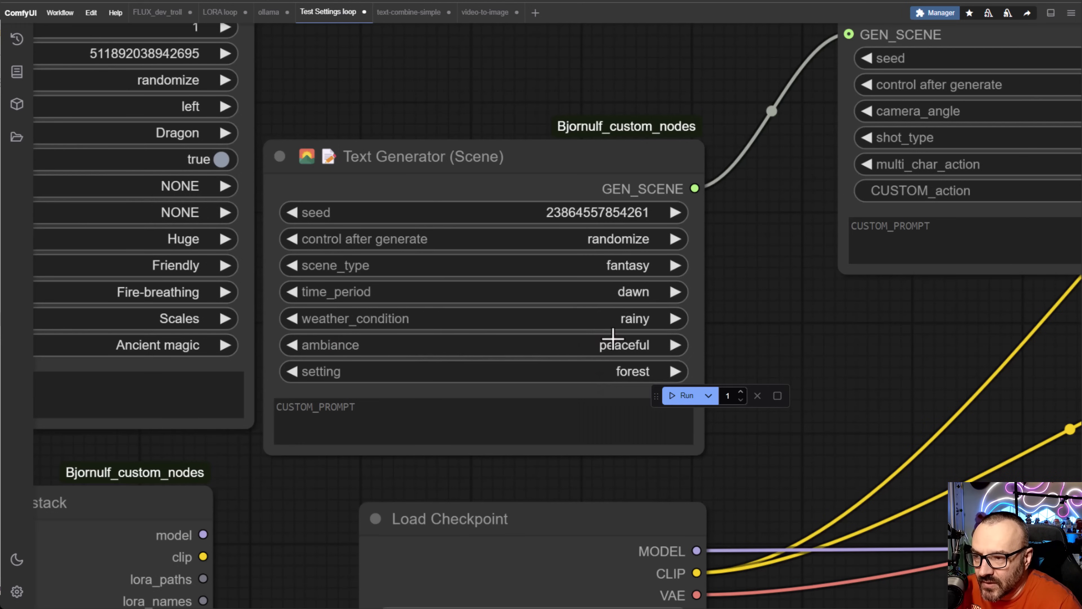
Set ambiance to magical and setting to magical realm in the Text Generator (Scene) node.
{"action": "left_click", "coordinate": [633, 343]}
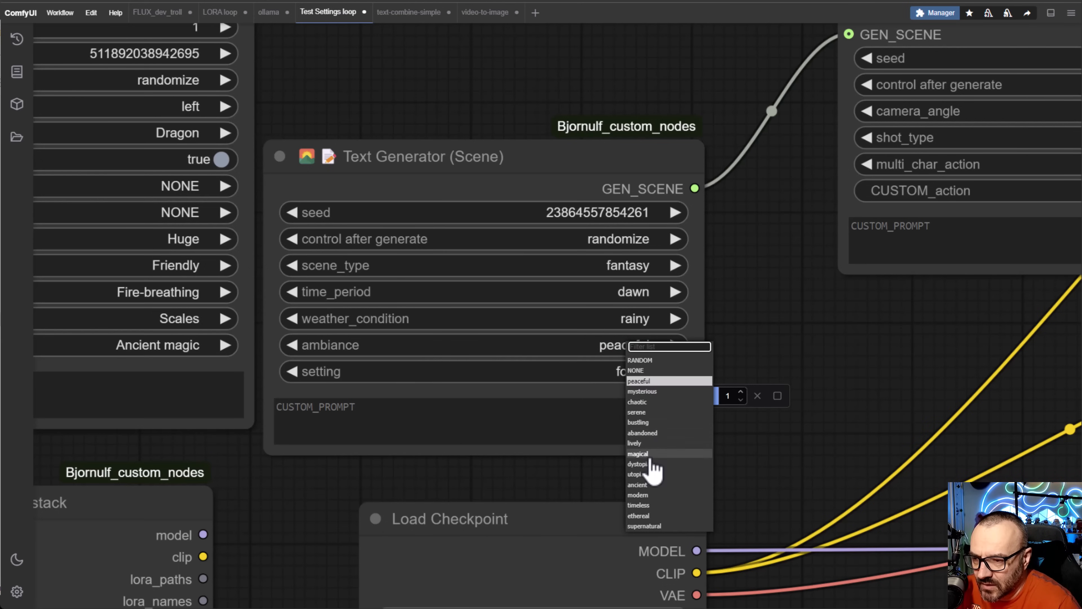
{"action": "left_click", "coordinate": [643, 453]}
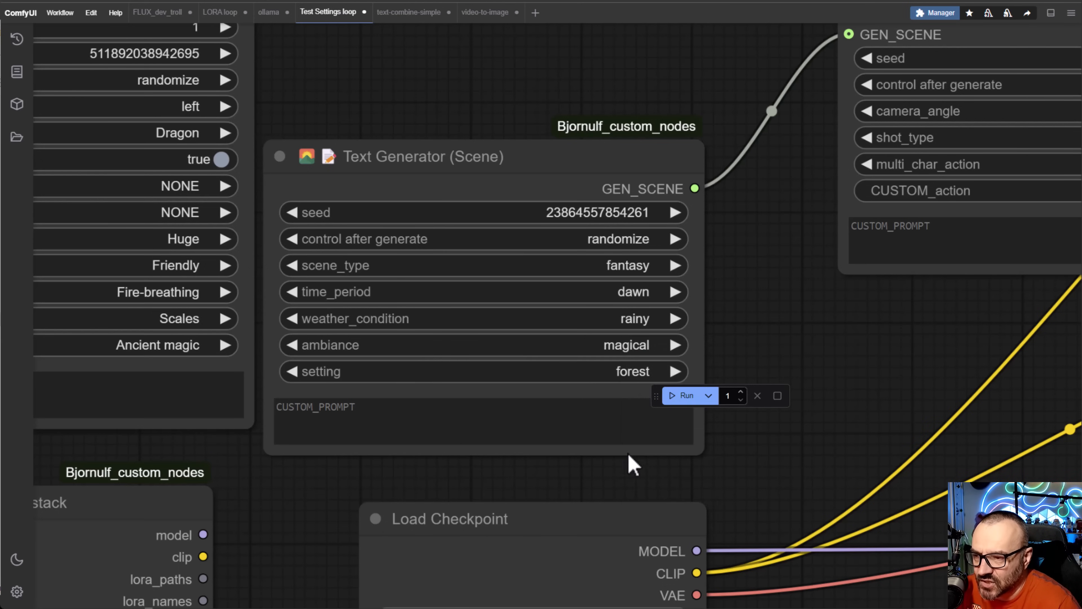
{"action": "left_click", "coordinate": [625, 373]}
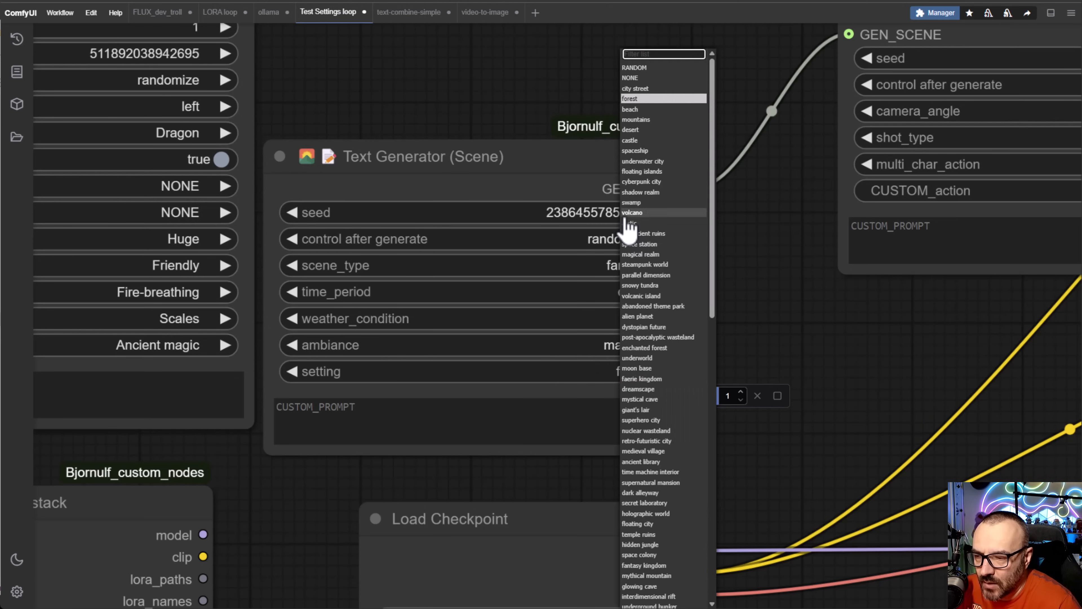
{"action": "scroll", "coordinate": [674, 379], "scroll_direction": "down", "scroll_amount": 10}
{"action": "scroll", "coordinate": [694, 409], "scroll_direction": "down", "scroll_amount": 4}
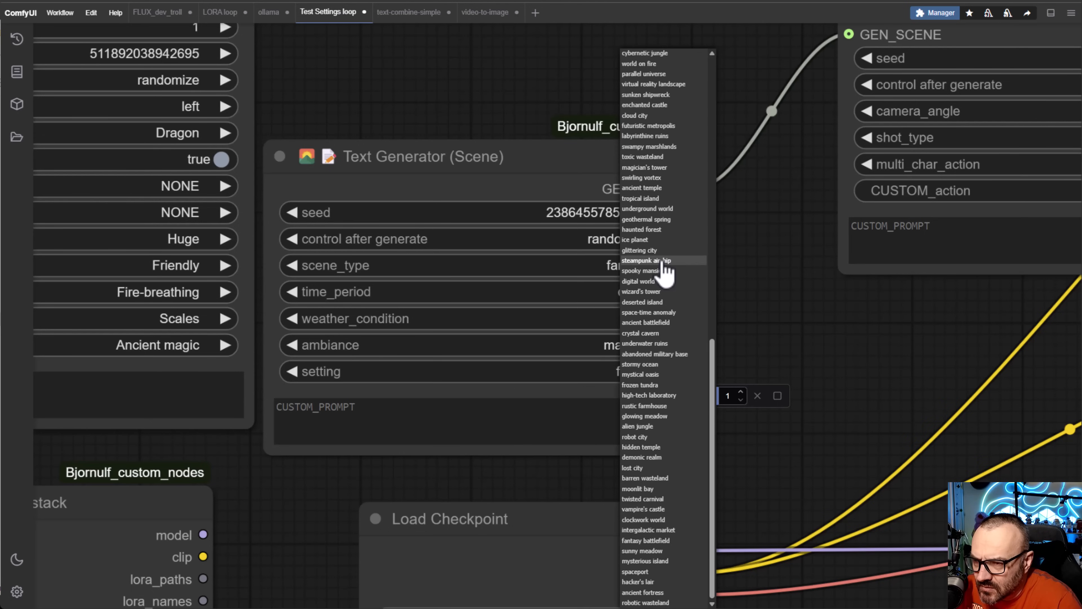
{"action": "scroll", "coordinate": [646, 262], "scroll_direction": "up", "scroll_amount": 10}
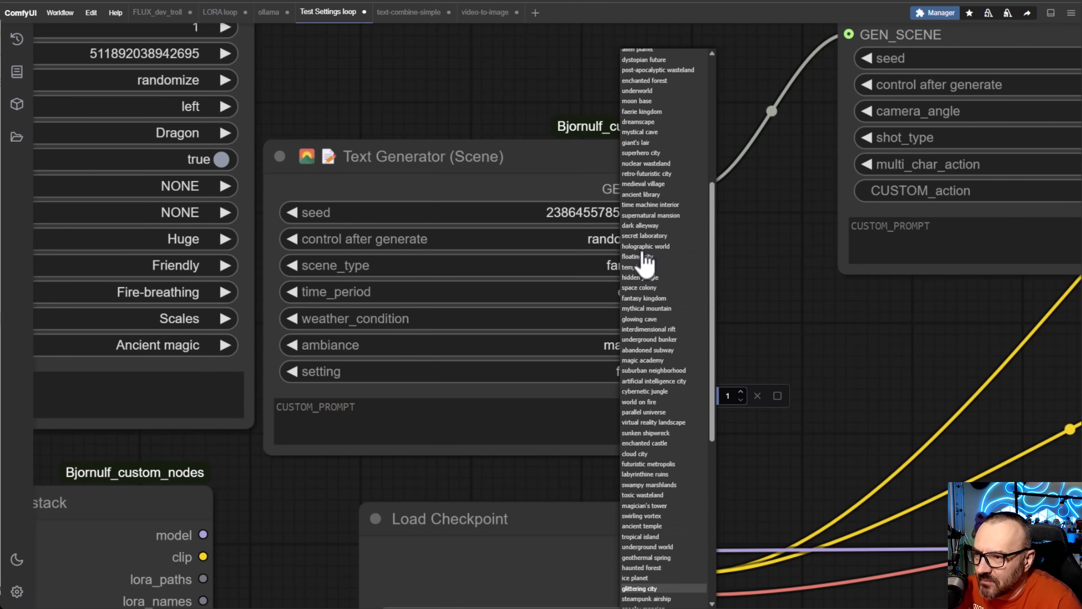
{"action": "scroll", "coordinate": [646, 262], "scroll_direction": "up", "scroll_amount": 5}
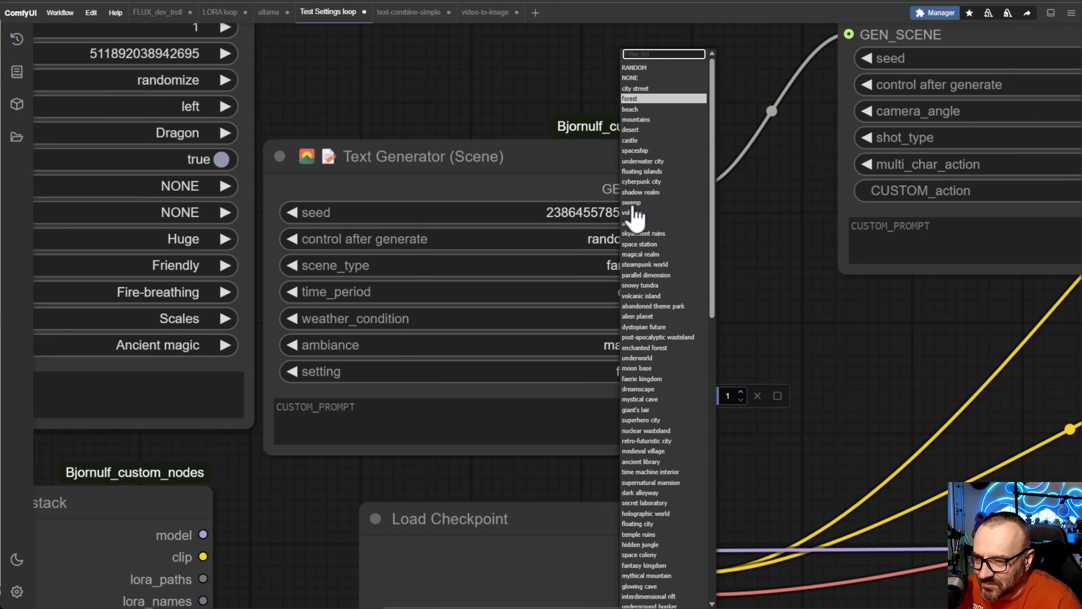
{"action": "left_click", "coordinate": [658, 254]}
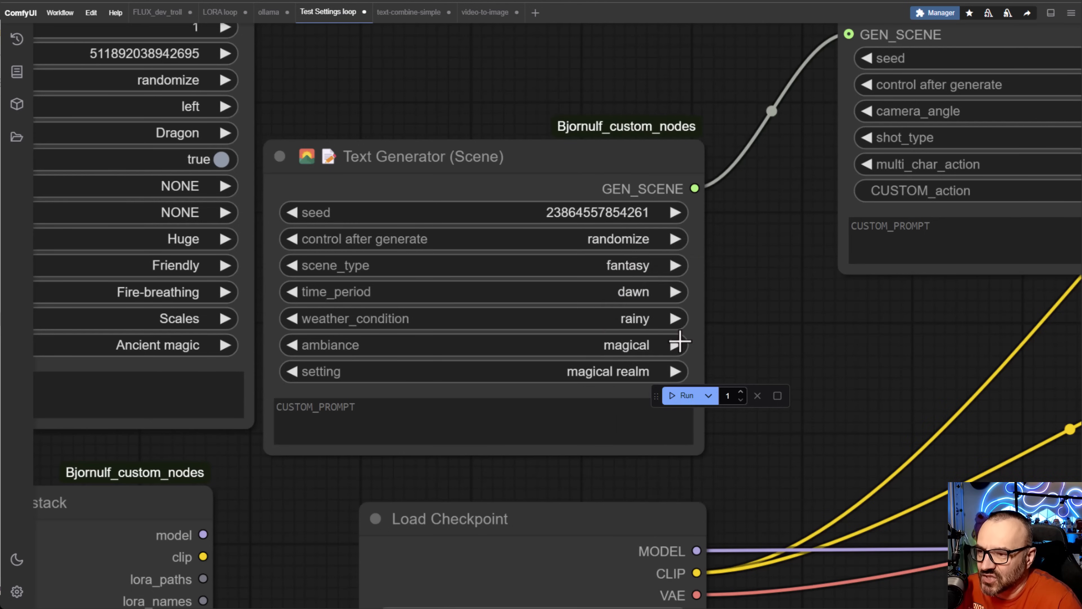
Examine how the Character Female and Character Creature generators feed the Image Text Generator node through Combine (Texts).
{"action": "scroll", "coordinate": [652, 346], "scroll_direction": "down", "scroll_amount": 5}
{"action": "scroll", "coordinate": [653, 348], "scroll_direction": "down", "scroll_amount": 1}
{"action": "left_click_drag", "start_coordinate": [606, 168], "coordinate": [534, 404]}
{"action": "left_click_drag", "start_coordinate": [723, 276], "coordinate": [530, 163]}
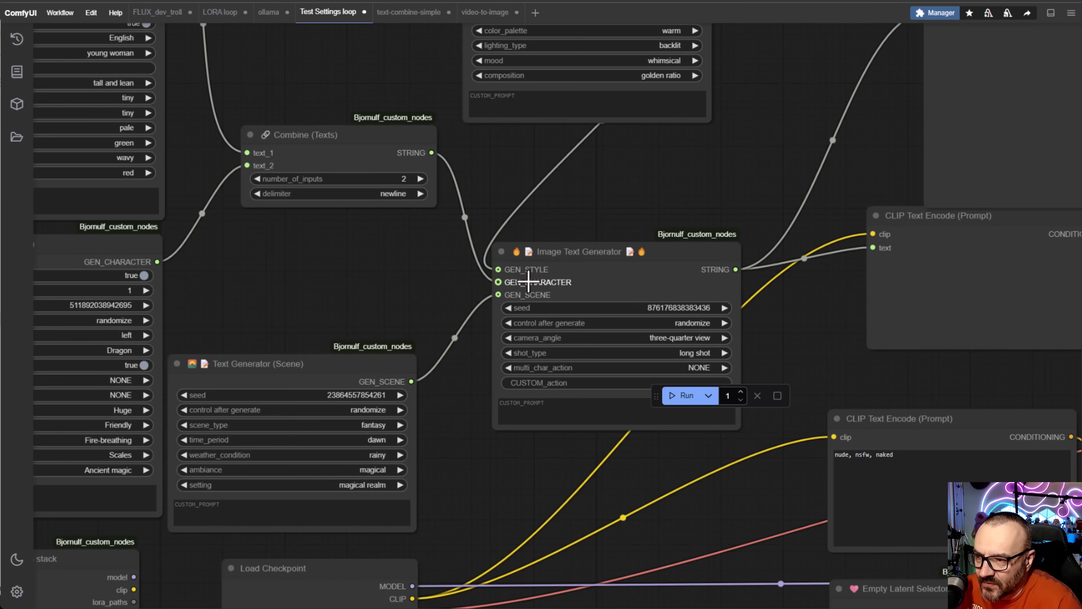
{"action": "left_click_drag", "start_coordinate": [366, 268], "coordinate": [575, 411]}
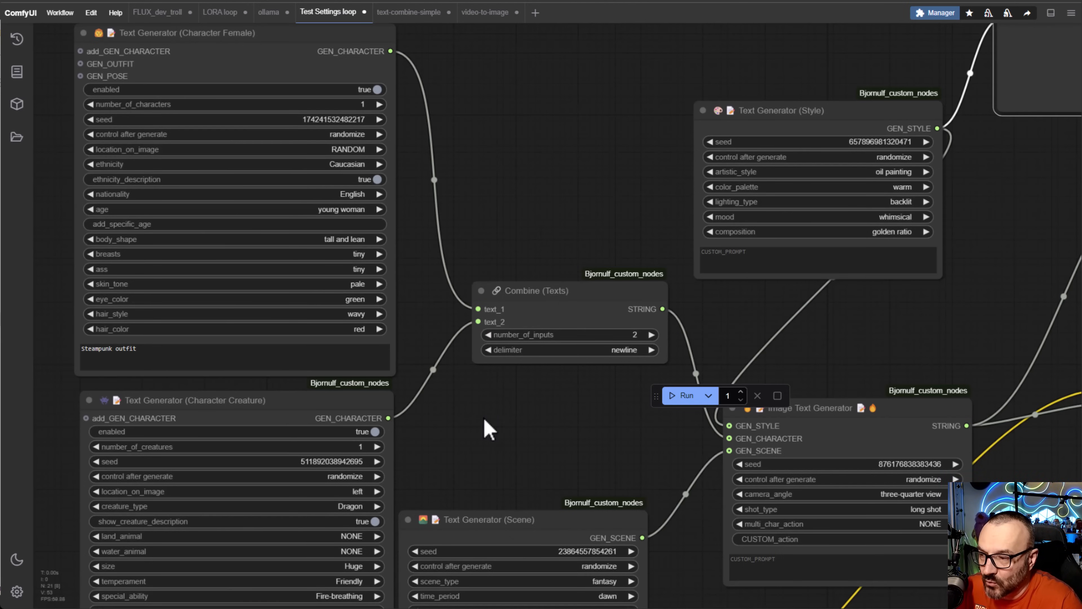
{"action": "left_click_drag", "start_coordinate": [486, 428], "coordinate": [674, 494]}
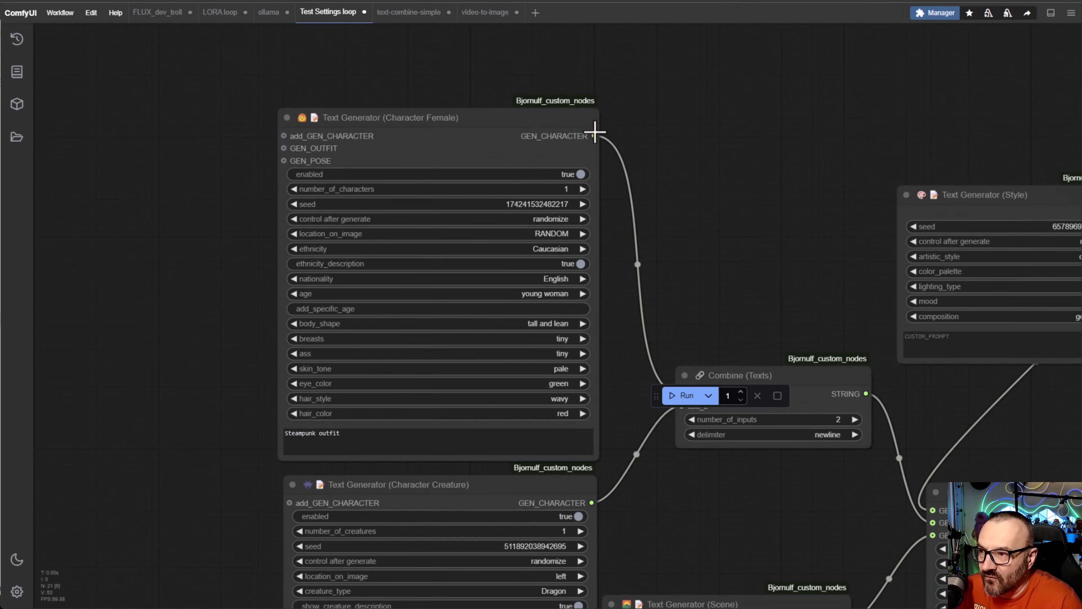
{"action": "left_click_drag", "start_coordinate": [666, 425], "coordinate": [671, 134]}
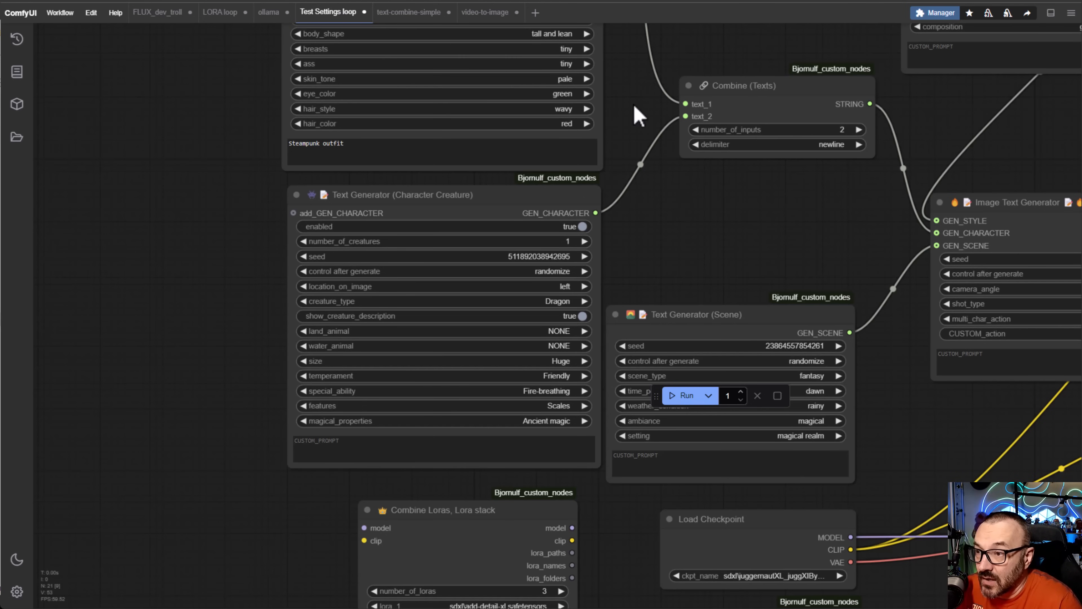
{"action": "left_click_drag", "start_coordinate": [638, 115], "coordinate": [665, 379]}
{"action": "scroll", "coordinate": [639, 298], "scroll_direction": "up", "scroll_amount": 2}
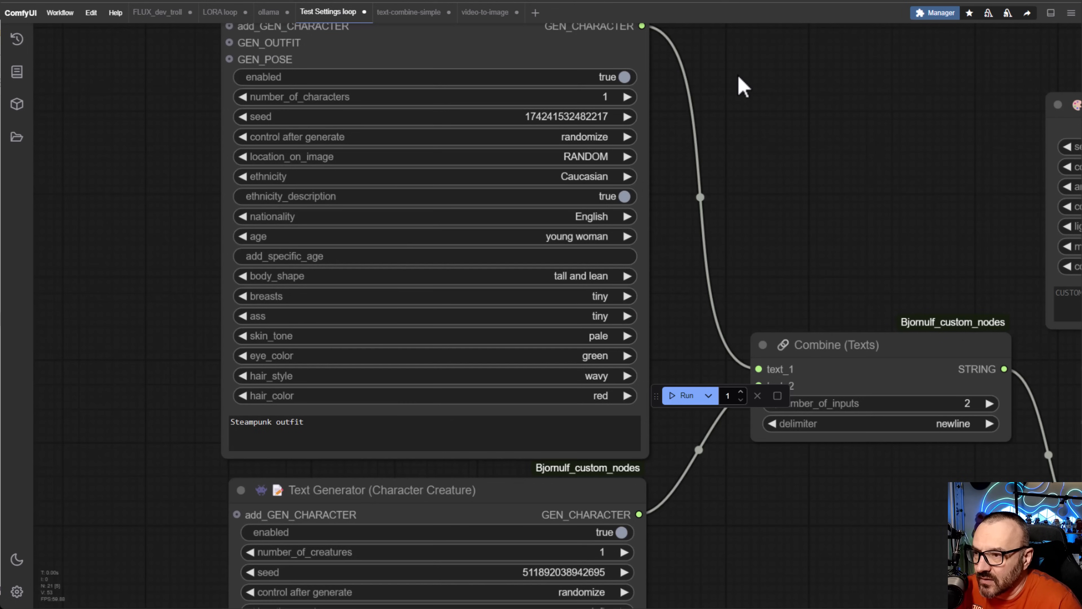
{"action": "left_click_drag", "start_coordinate": [743, 88], "coordinate": [722, 144]}
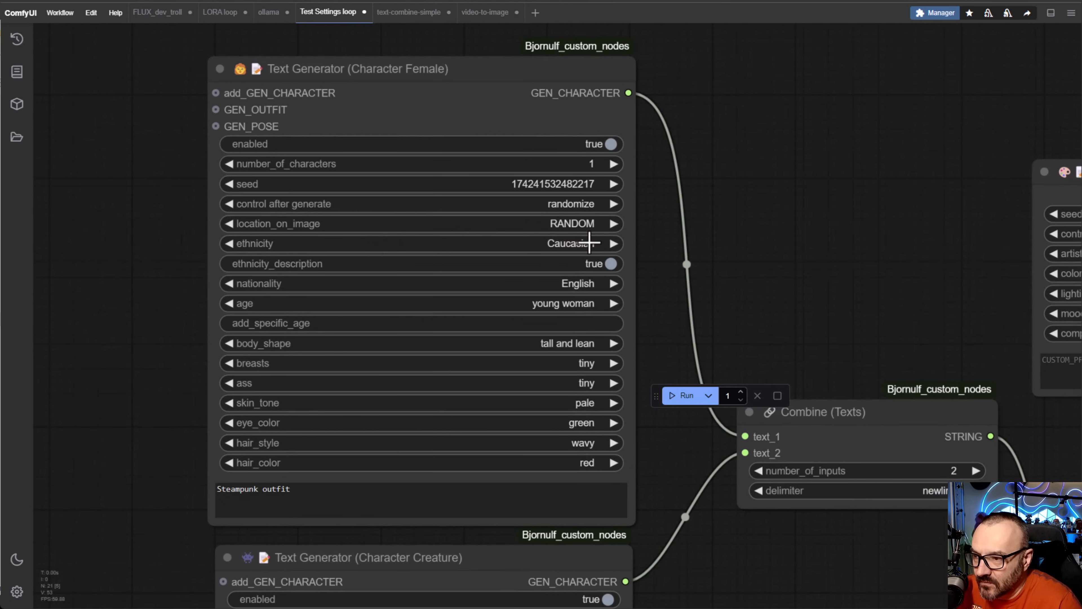
Set ethnicity to Asian and nationality to Australian in the Text Generator (Character Female) node.
{"action": "left_click", "coordinate": [557, 244]}
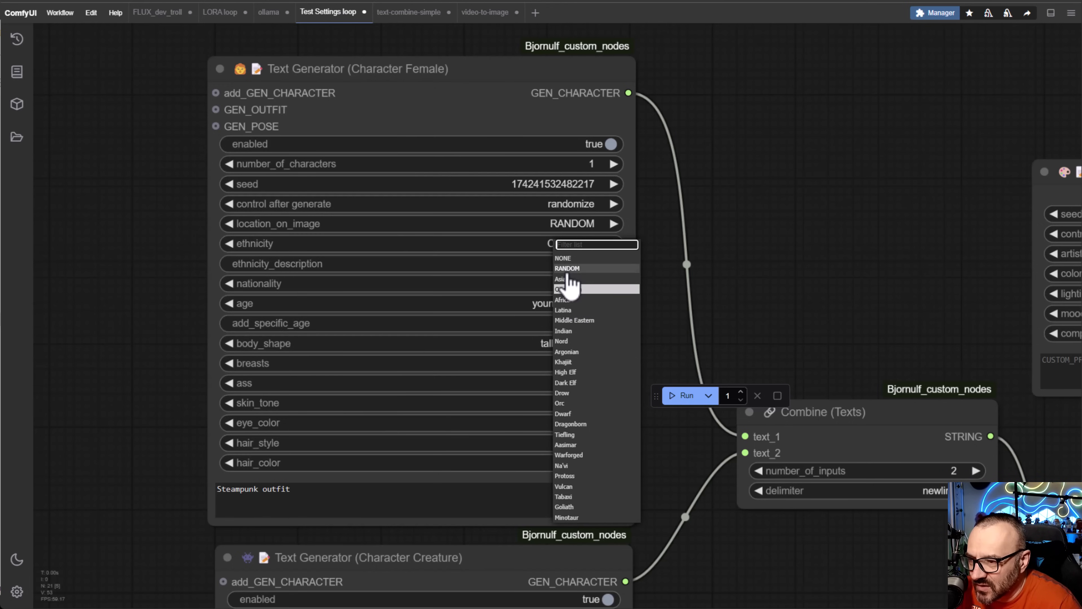
{"action": "left_click", "coordinate": [570, 280]}
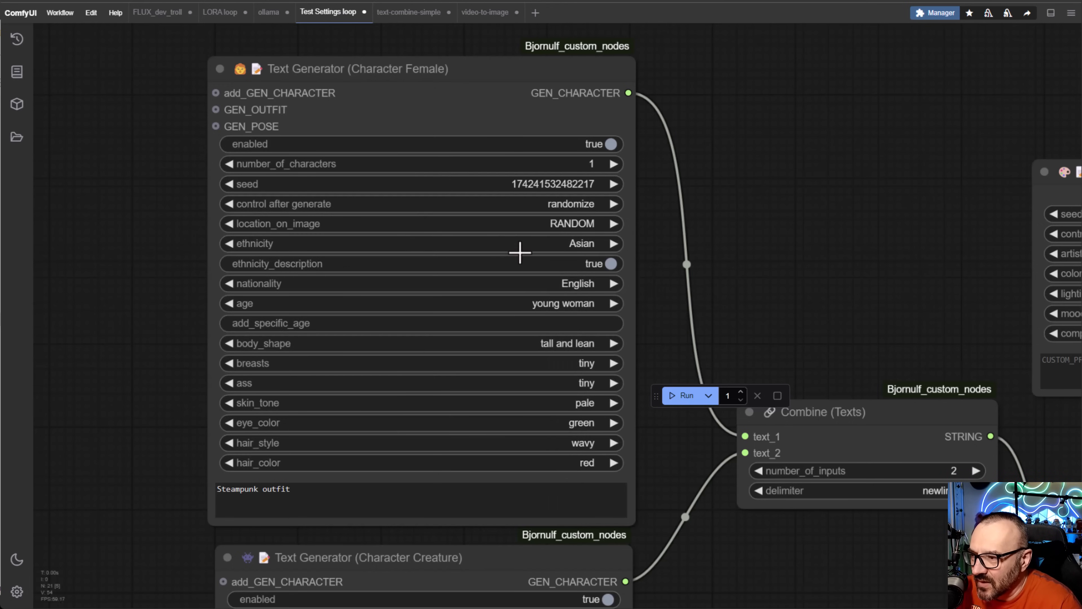
{"action": "left_click", "coordinate": [502, 284]}
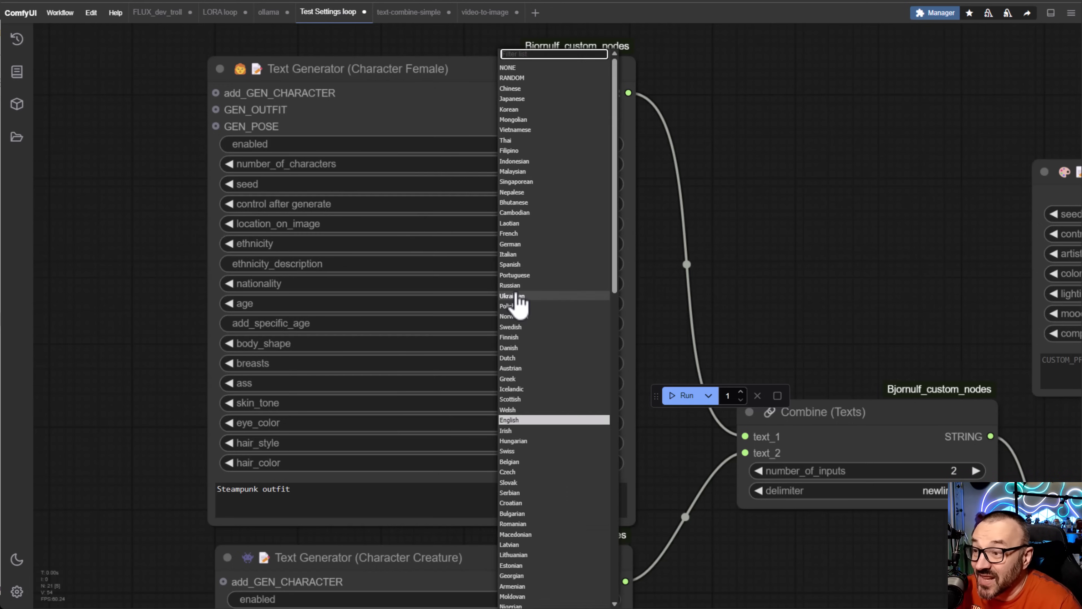
{"action": "scroll", "coordinate": [555, 375], "scroll_direction": "down", "scroll_amount": 10}
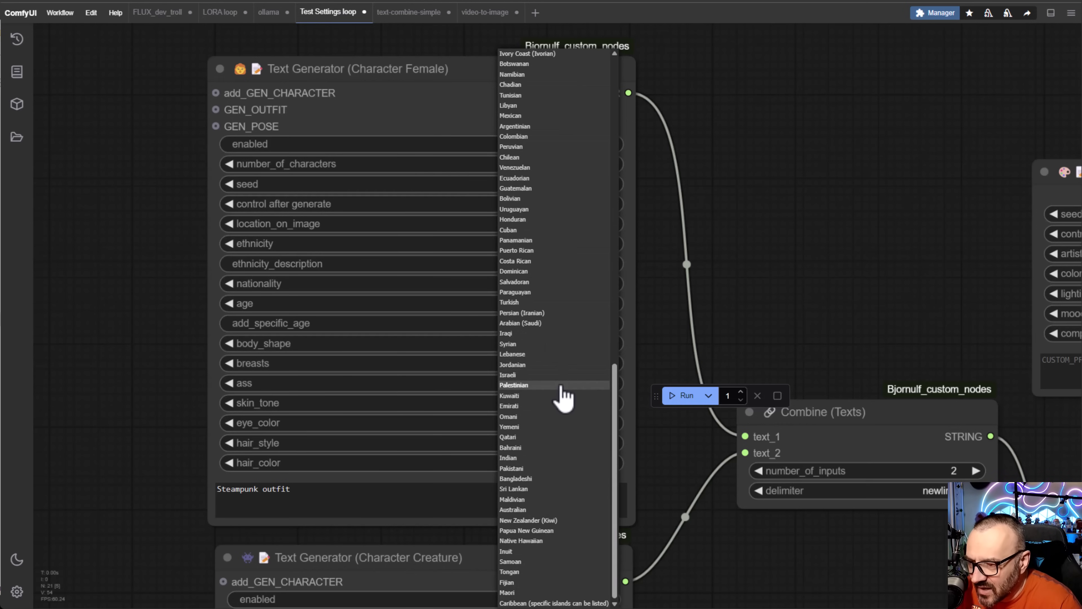
{"action": "left_click", "coordinate": [513, 510]}
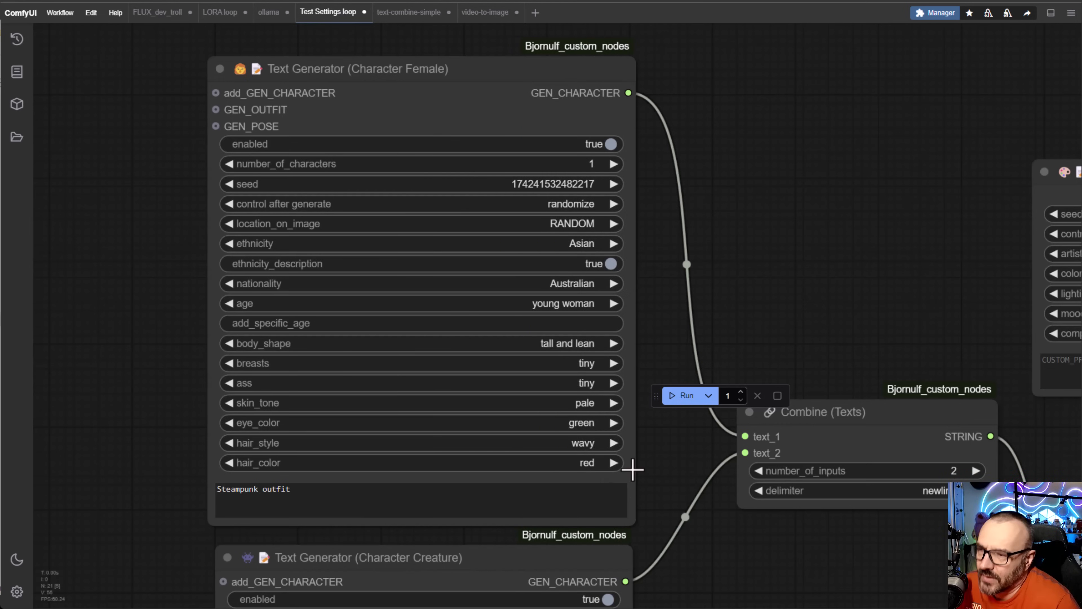
Set age to woman in the Text Generator (Character Female) node and check the add_specific_age entry.
{"action": "left_click", "coordinate": [526, 302]}
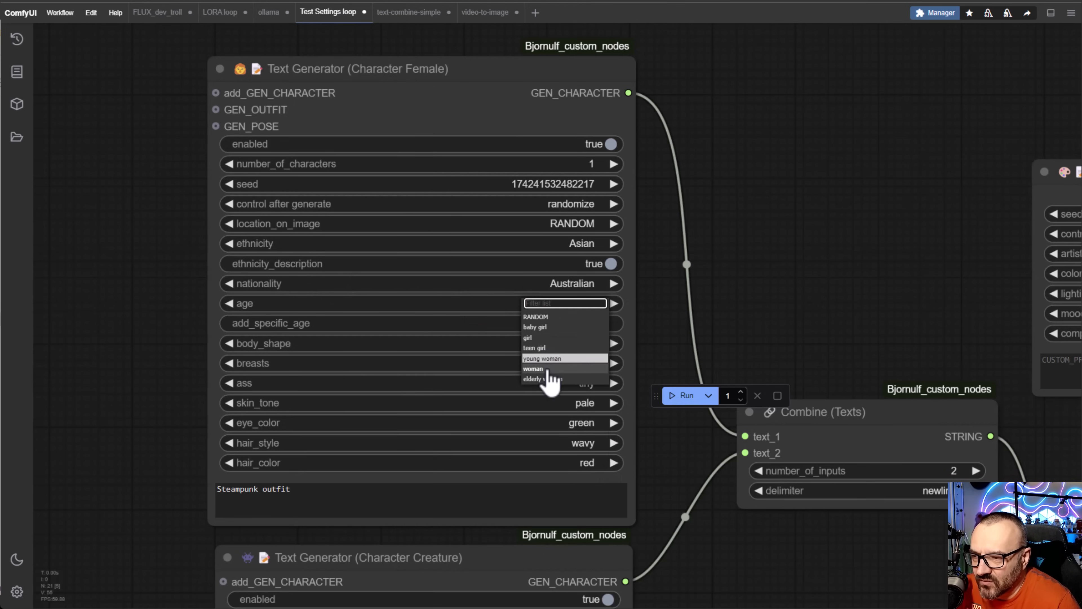
{"action": "left_click", "coordinate": [533, 369]}
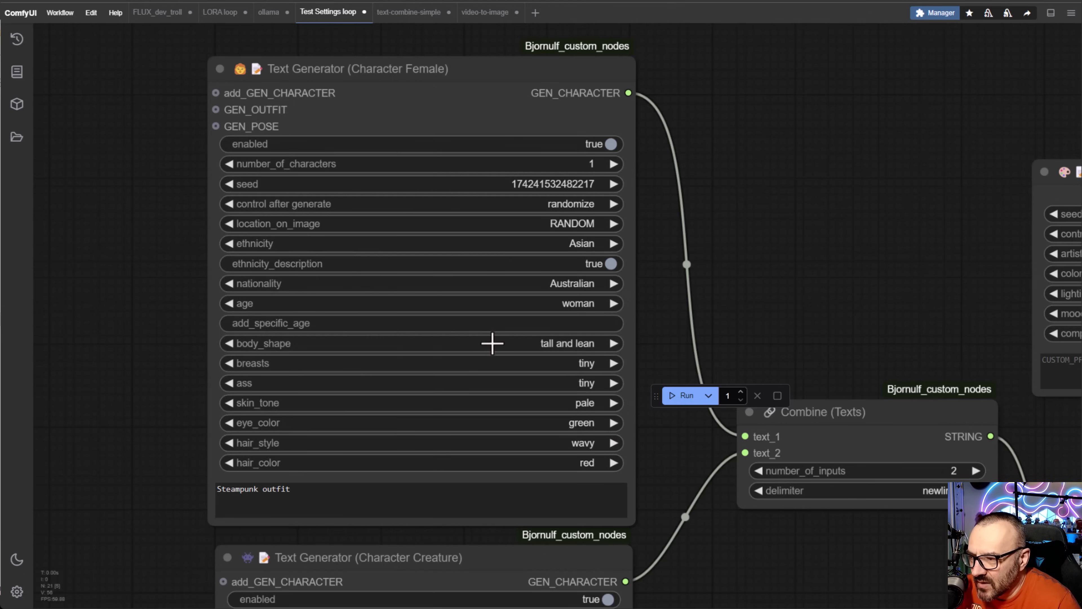
{"action": "left_click", "coordinate": [517, 322]}
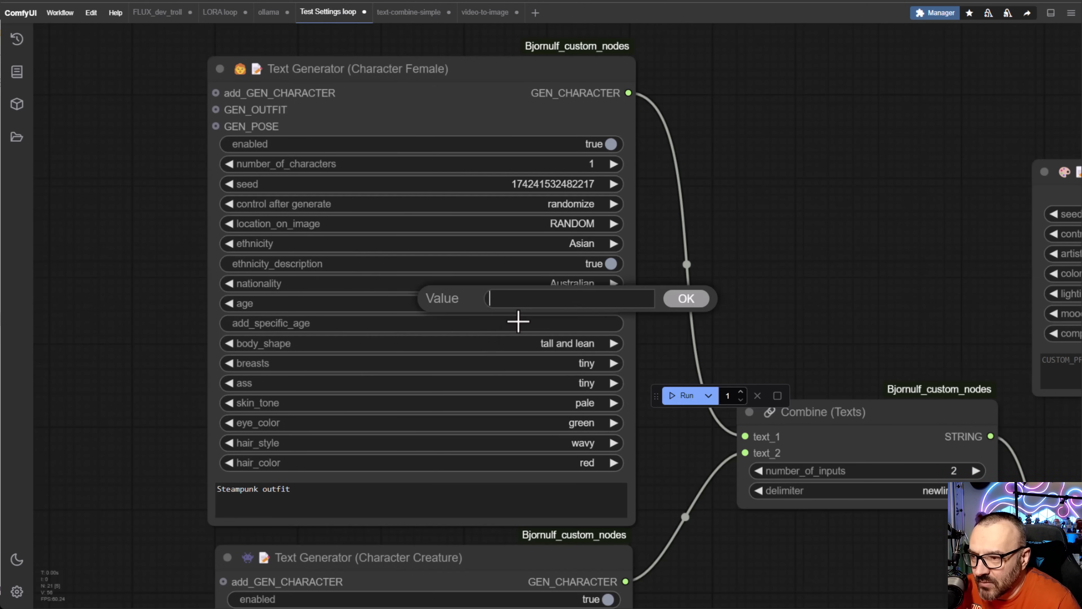
{"action": "left_click", "coordinate": [432, 98]}
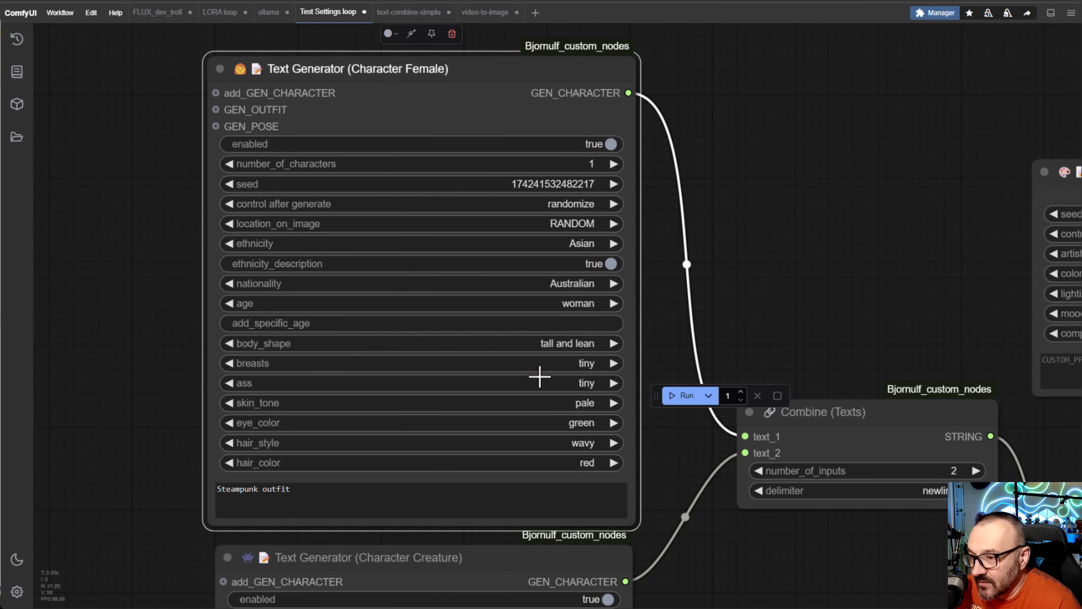
Set both breasts and ass to medium in the Text Generator (Character Female) node and check the skin_tone options.
{"action": "left_click", "coordinate": [547, 366]}
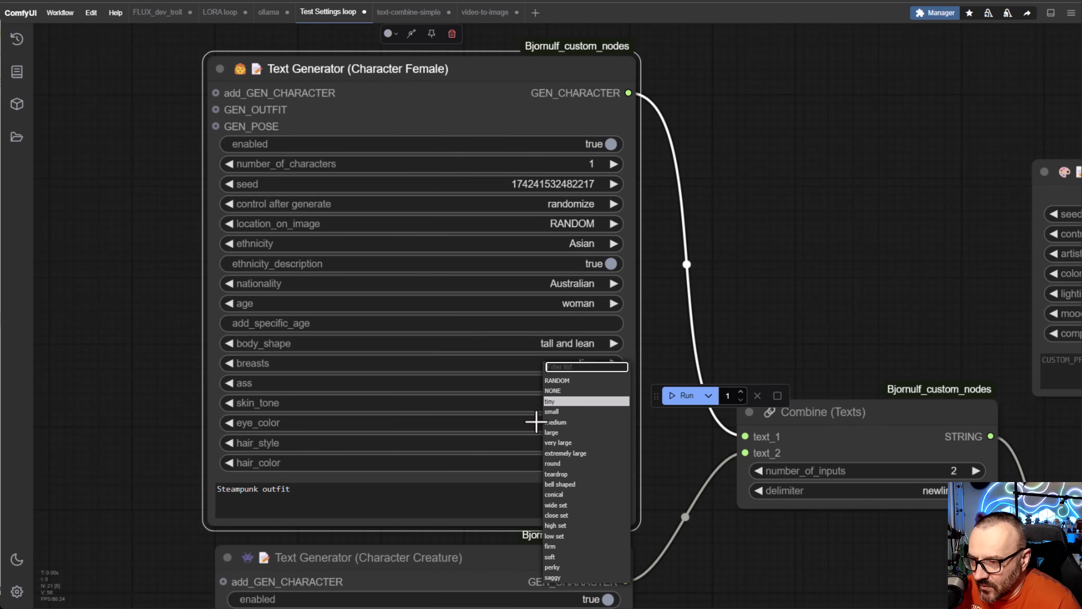
{"action": "left_click", "coordinate": [558, 421]}
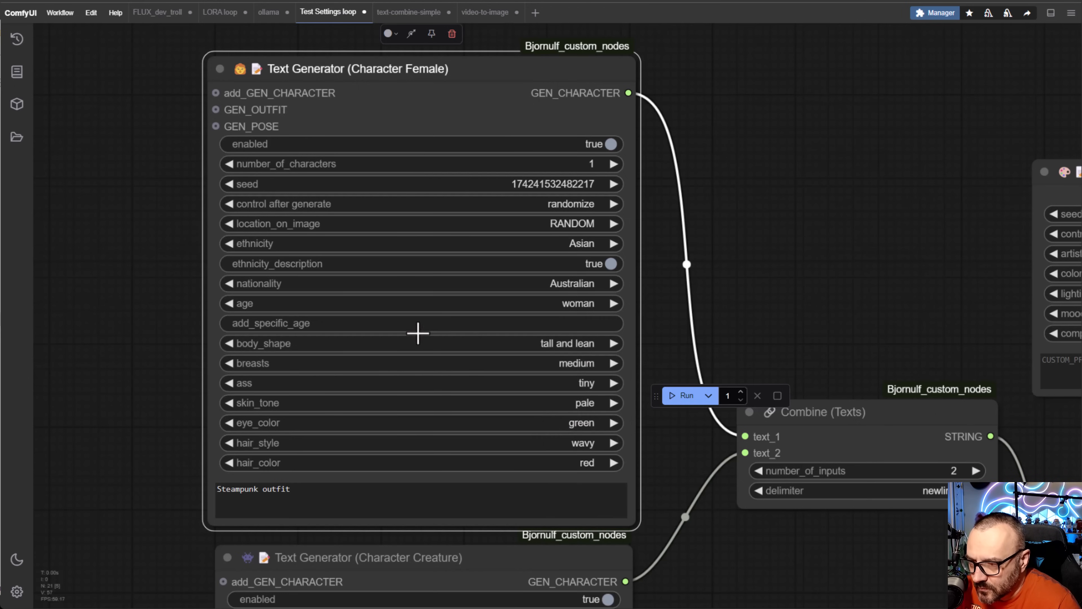
{"action": "left_click", "coordinate": [568, 382]}
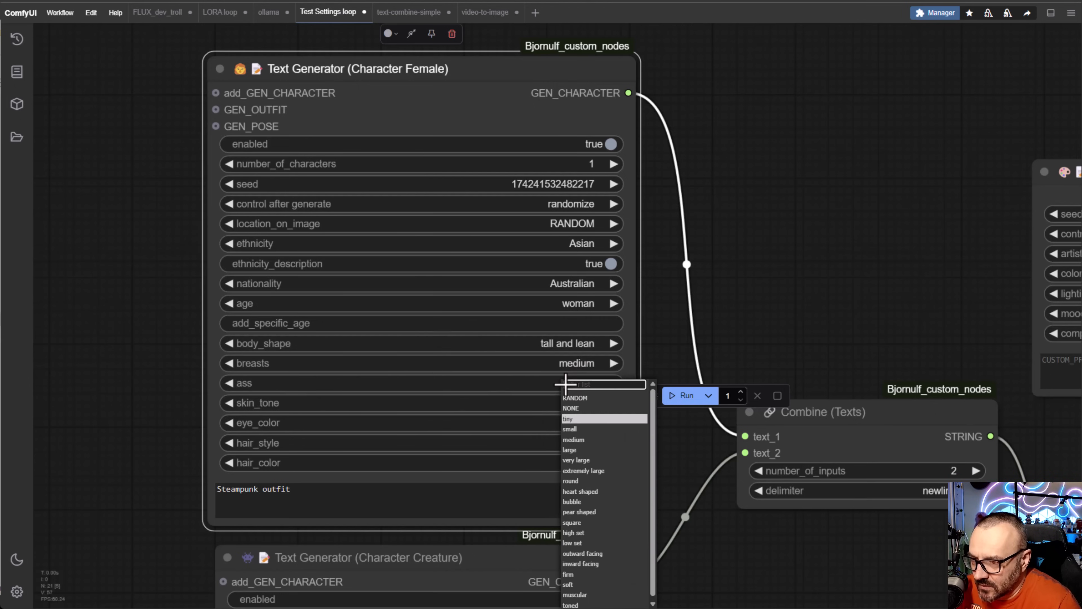
{"action": "left_click", "coordinate": [571, 440]}
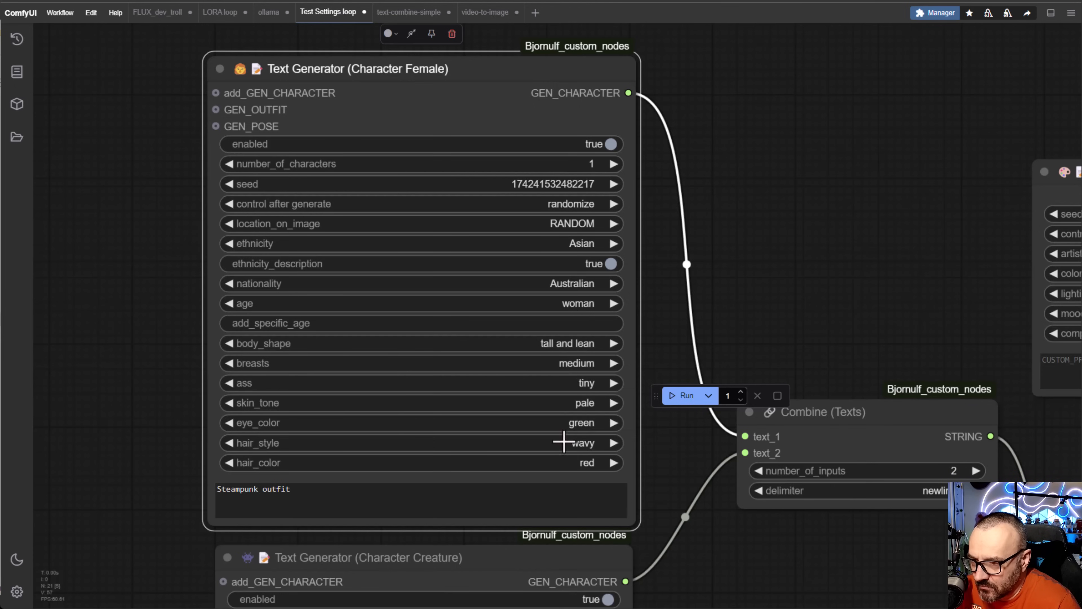
{"action": "left_click", "coordinate": [552, 402]}
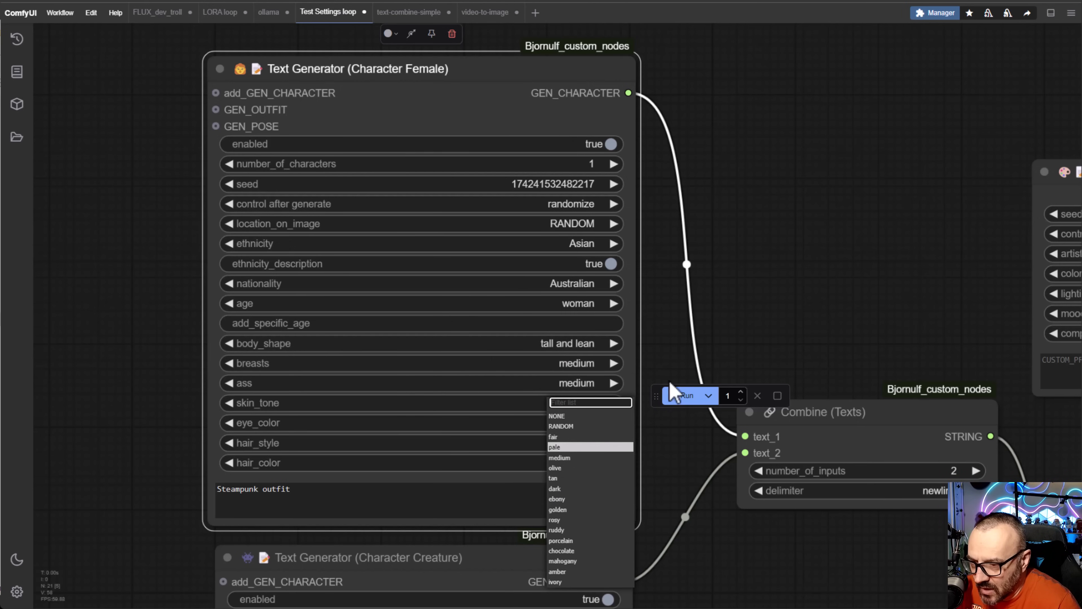
{"action": "left_click", "coordinate": [632, 349]}
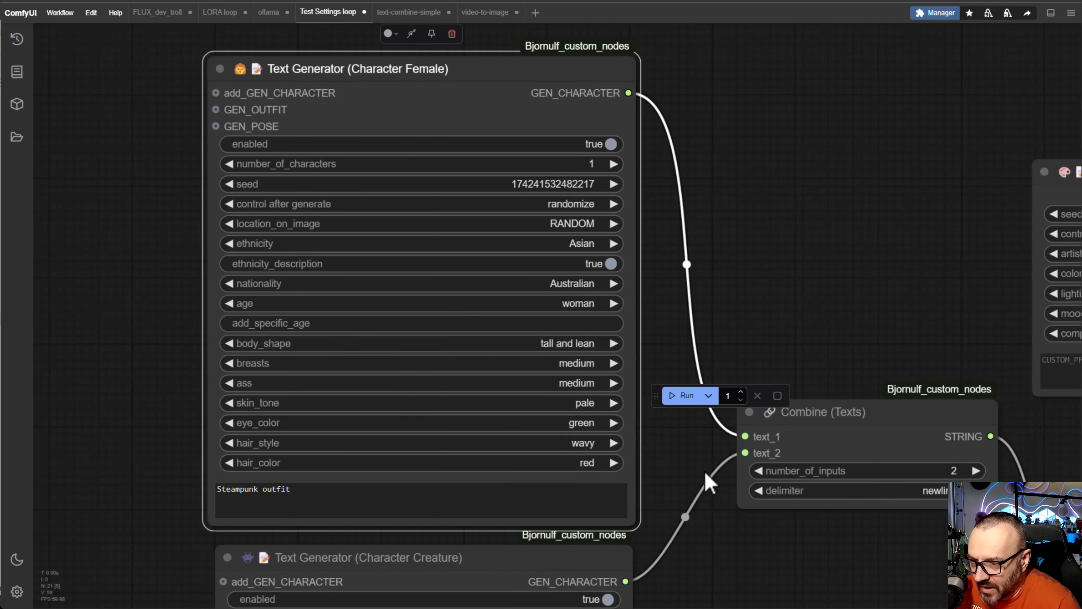
Set ethnicity to High Elf in the Text Generator (Character Female) node.
{"action": "scroll", "coordinate": [702, 477], "scroll_direction": "down", "scroll_amount": 2}
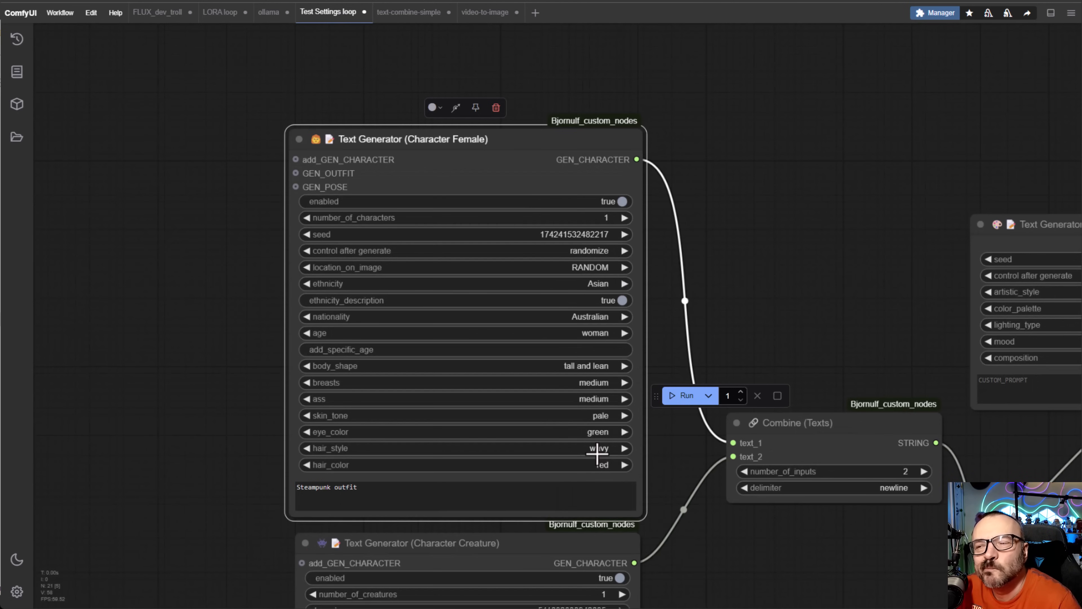
{"action": "left_click", "coordinate": [589, 284]}
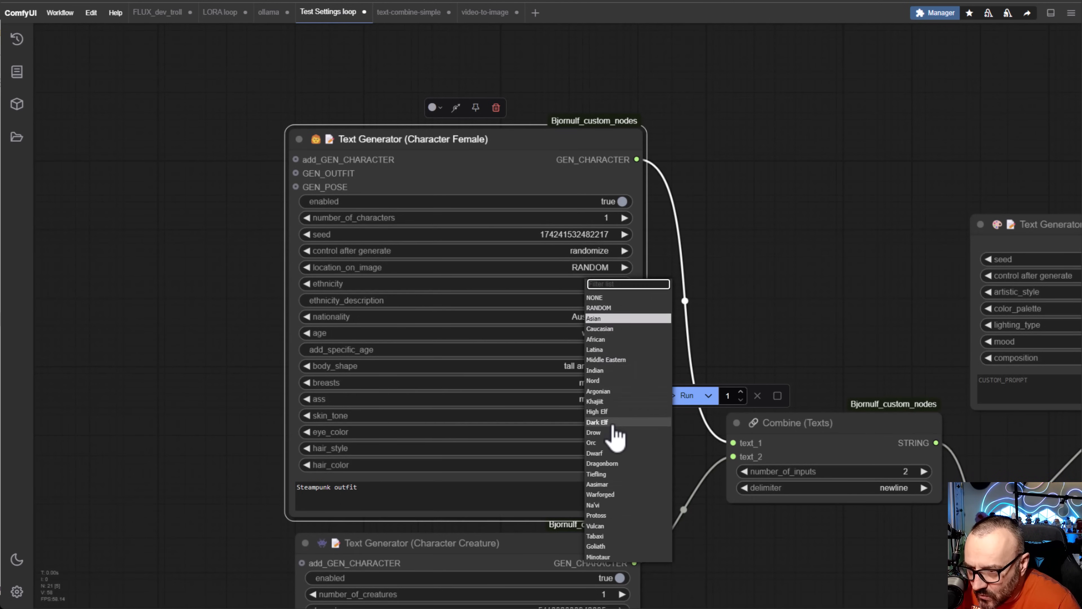
{"action": "left_click", "coordinate": [605, 412]}
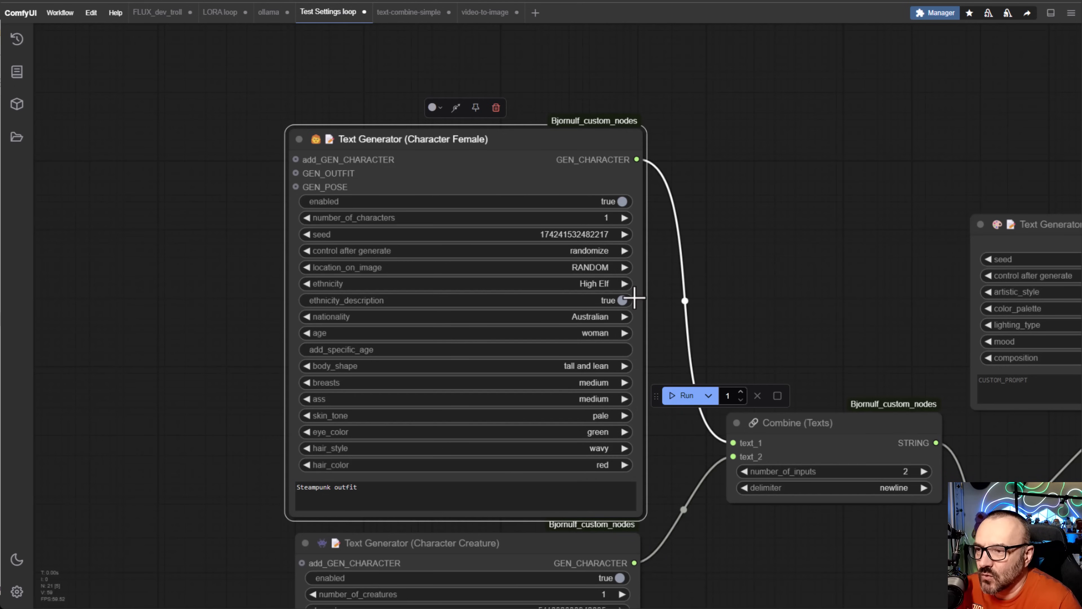
Set hair_style to messy and hair_color to white in the Text Generator (Character Female) node.
{"action": "left_click", "coordinate": [589, 443]}
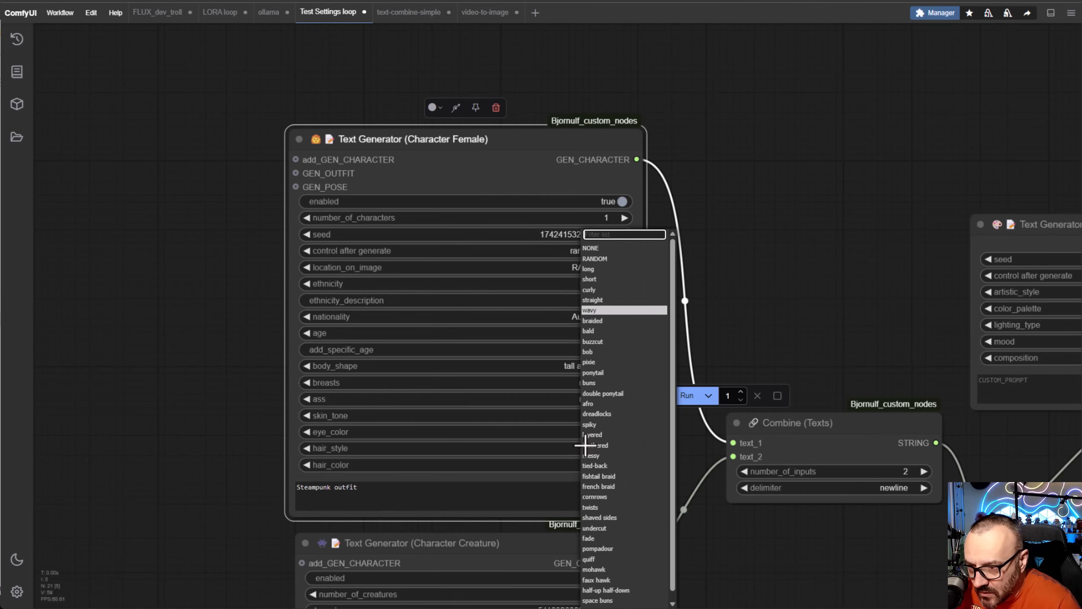
{"action": "left_click", "coordinate": [619, 456]}
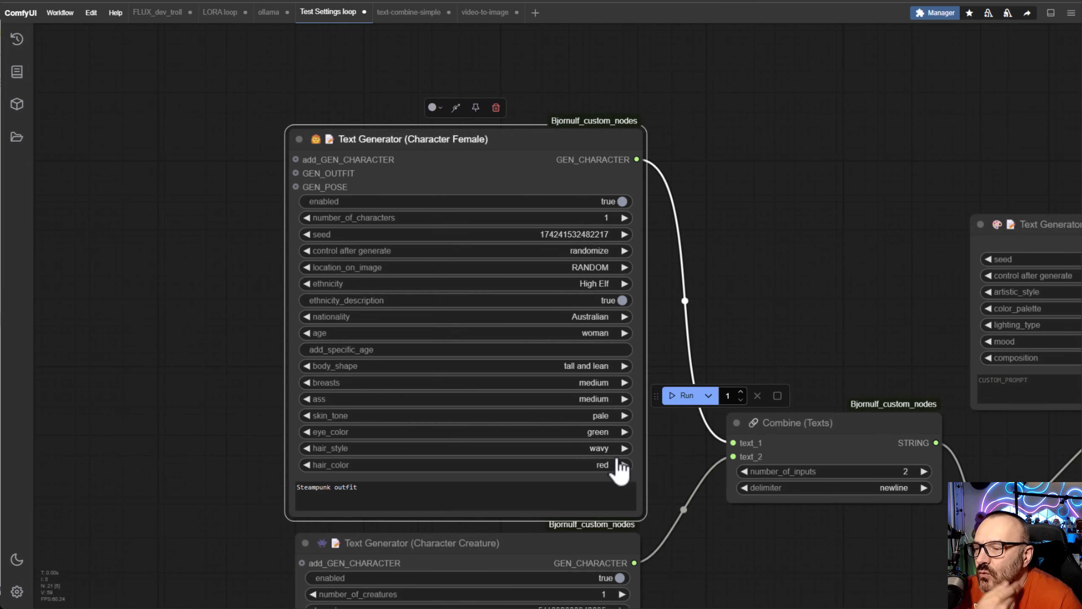
{"action": "left_click", "coordinate": [560, 466]}
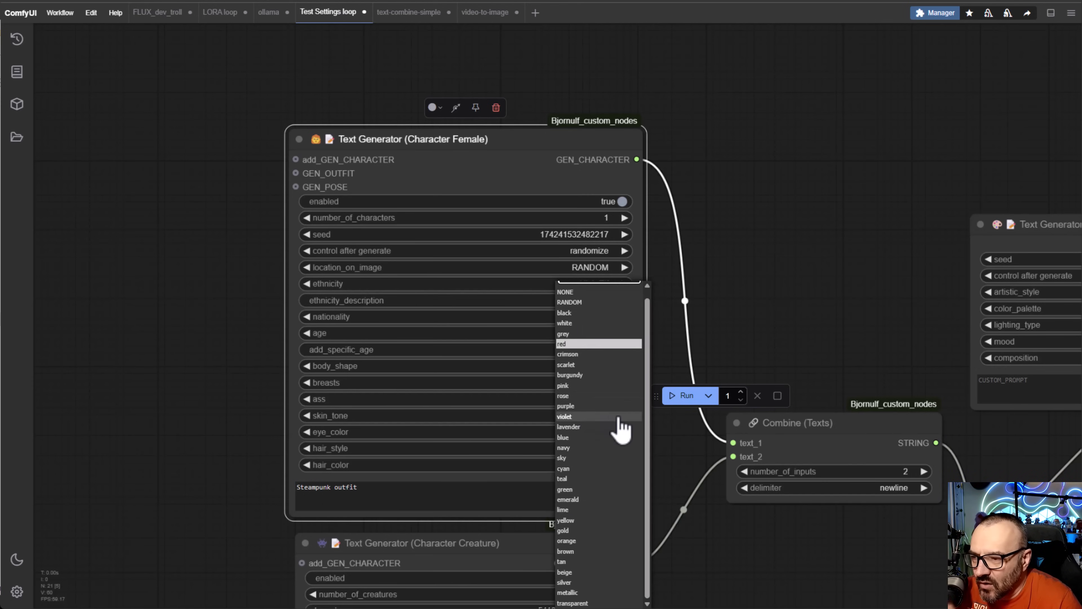
{"action": "left_click", "coordinate": [577, 335]}
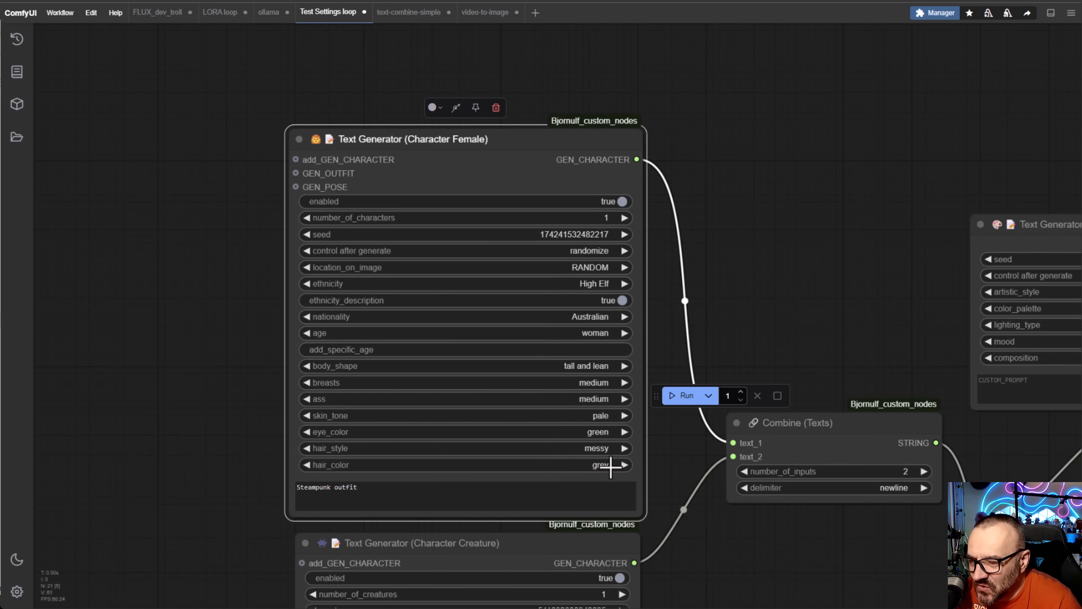
{"action": "left_click", "coordinate": [610, 466]}
{"action": "left_click", "coordinate": [628, 345]}
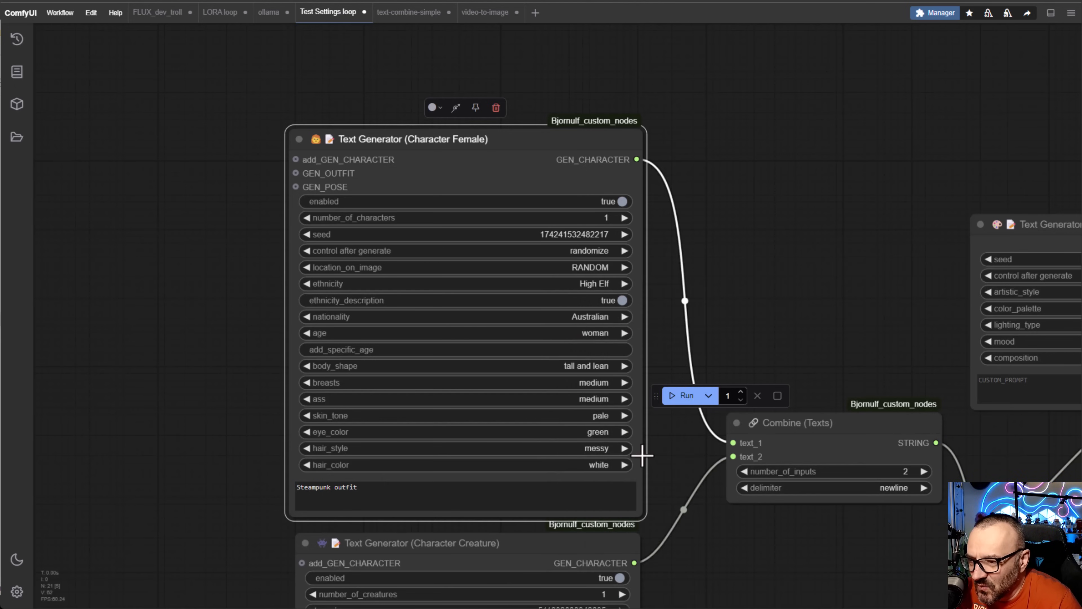
Set creature_type to Unicorn in the Text Generator (Character Creature) node and check the land_animal options.
{"action": "scroll", "coordinate": [641, 455], "scroll_direction": "down", "scroll_amount": 2}
{"action": "left_click_drag", "start_coordinate": [664, 495], "coordinate": [629, 192]}
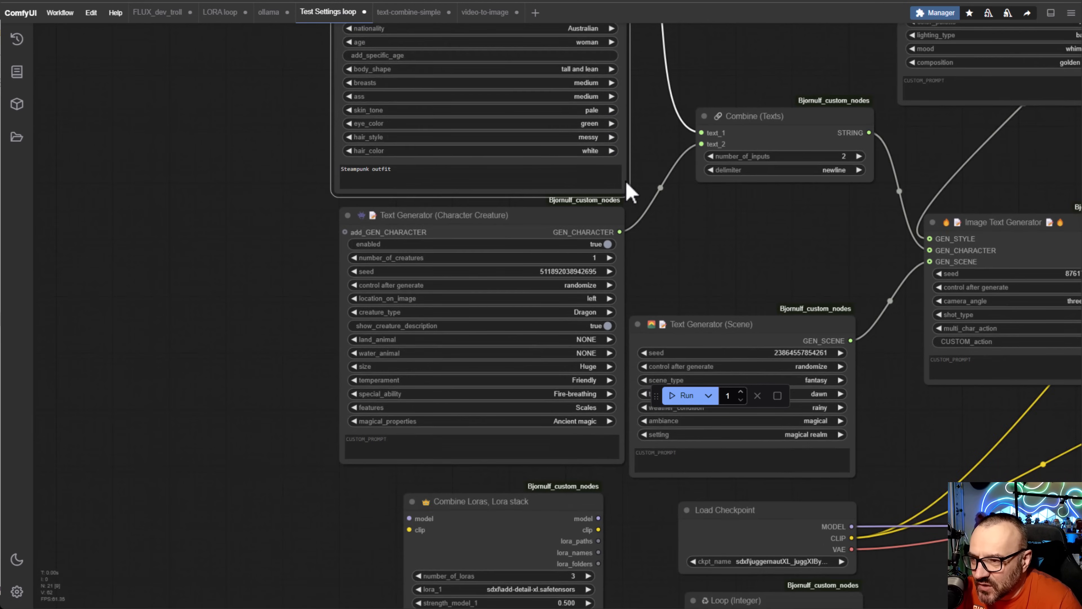
{"action": "scroll", "coordinate": [551, 289], "scroll_direction": "up", "scroll_amount": 5}
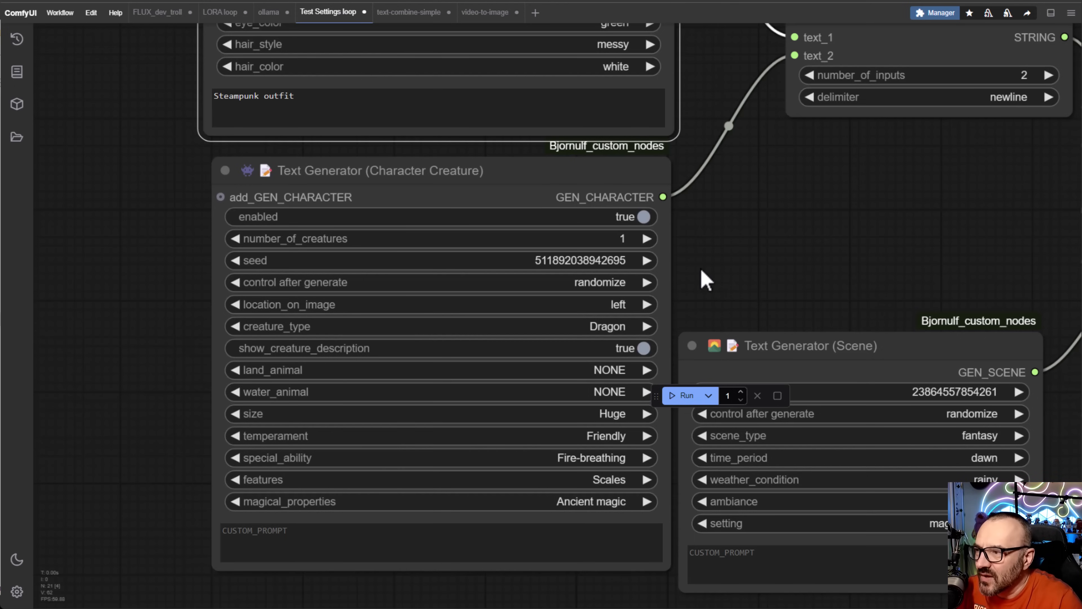
{"action": "left_click", "coordinate": [605, 326]}
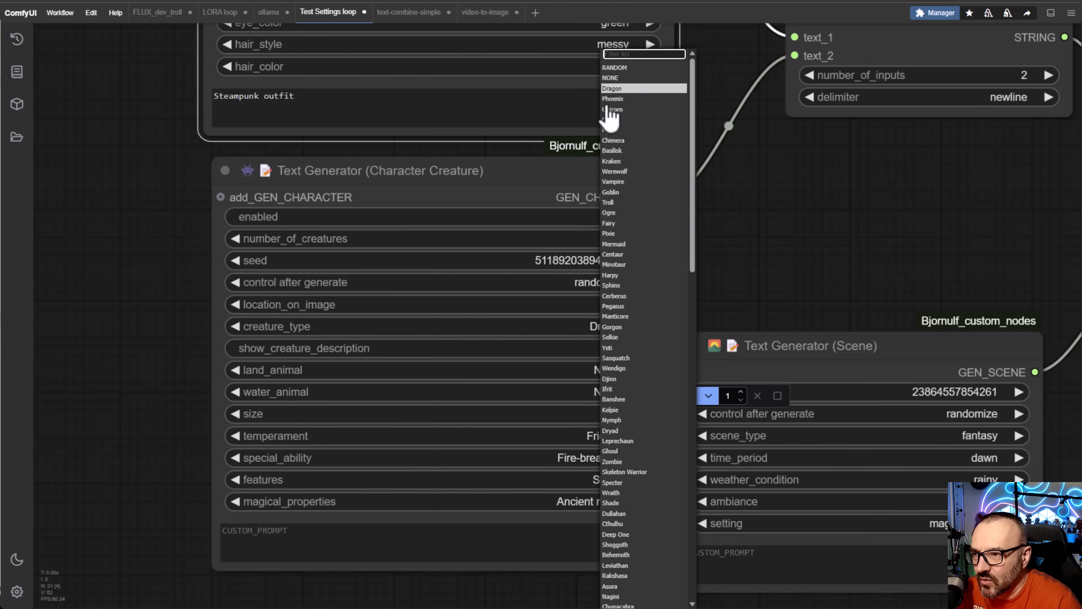
{"action": "key", "text": "Escape"}
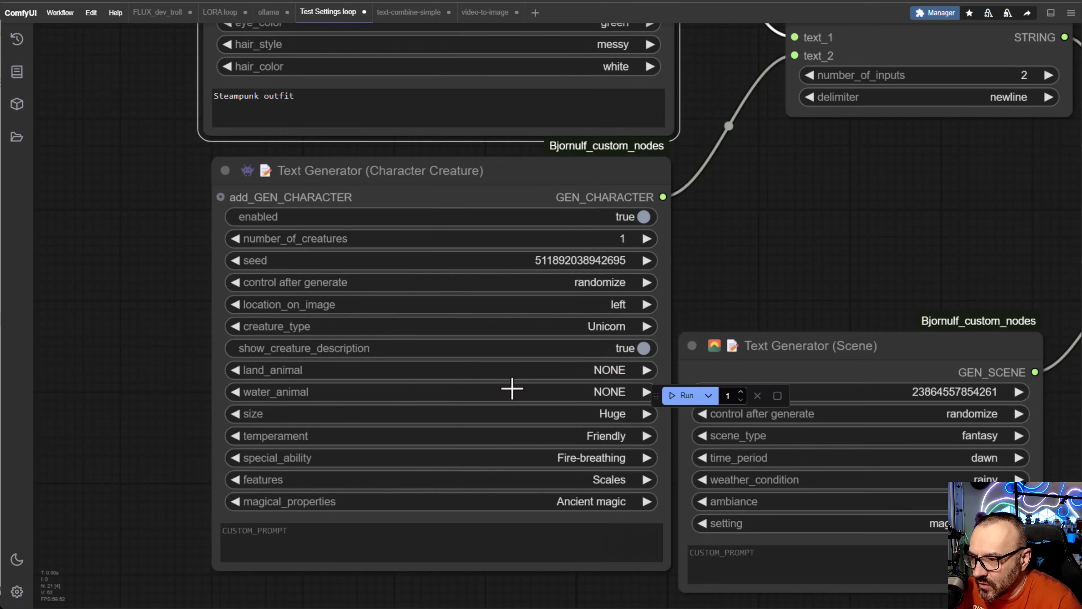
{"action": "left_click", "coordinate": [602, 369]}
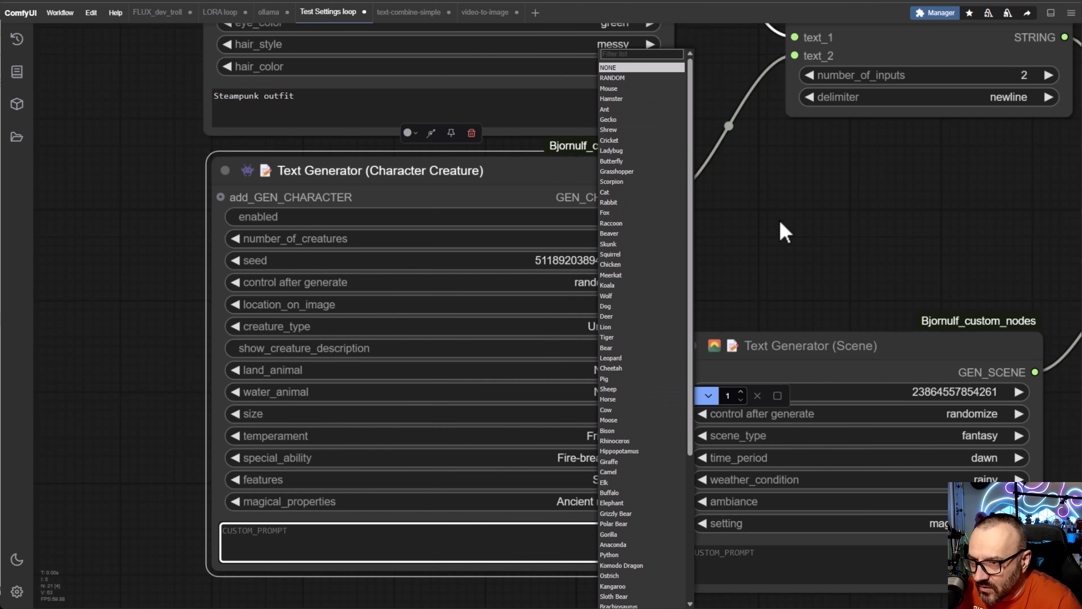
{"action": "left_click", "coordinate": [775, 230]}
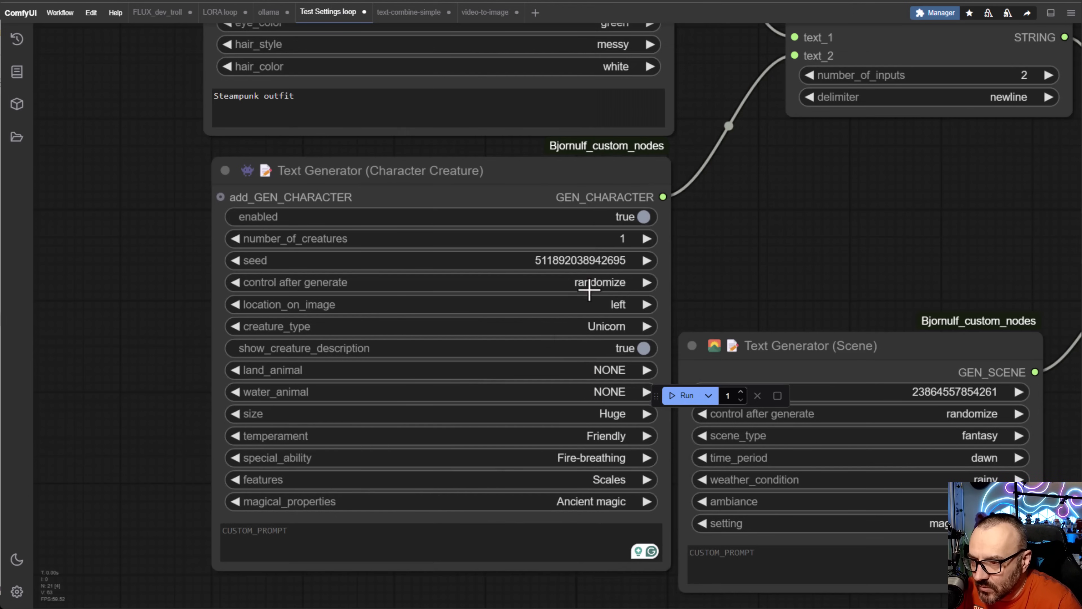
Set size to Large and special_ability to Flying in the Text Generator (Character Creature) node.
{"action": "left_click", "coordinate": [616, 414]}
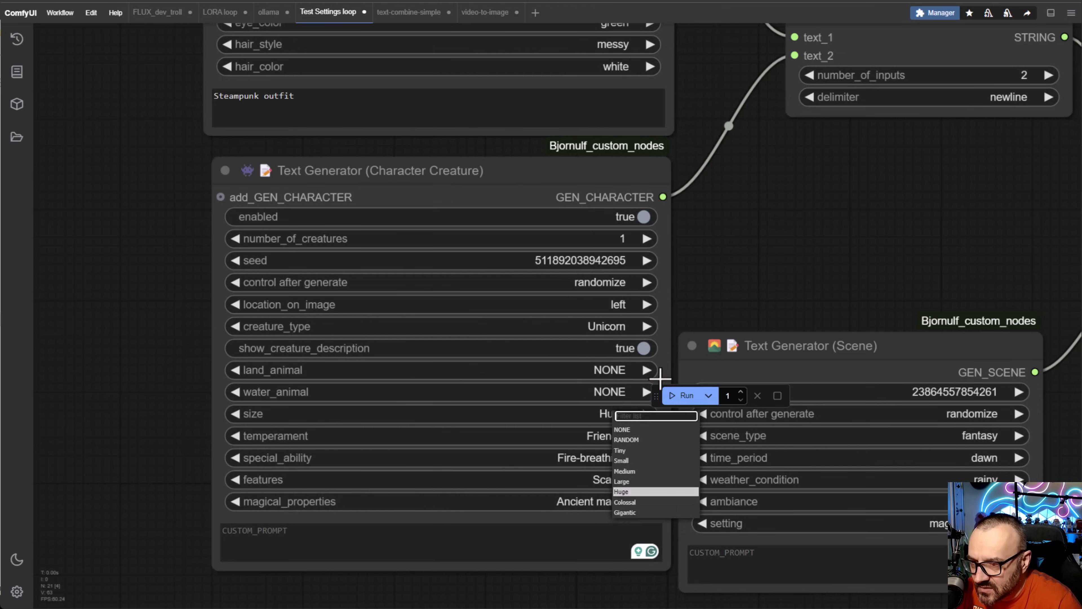
{"action": "left_click", "coordinate": [647, 482]}
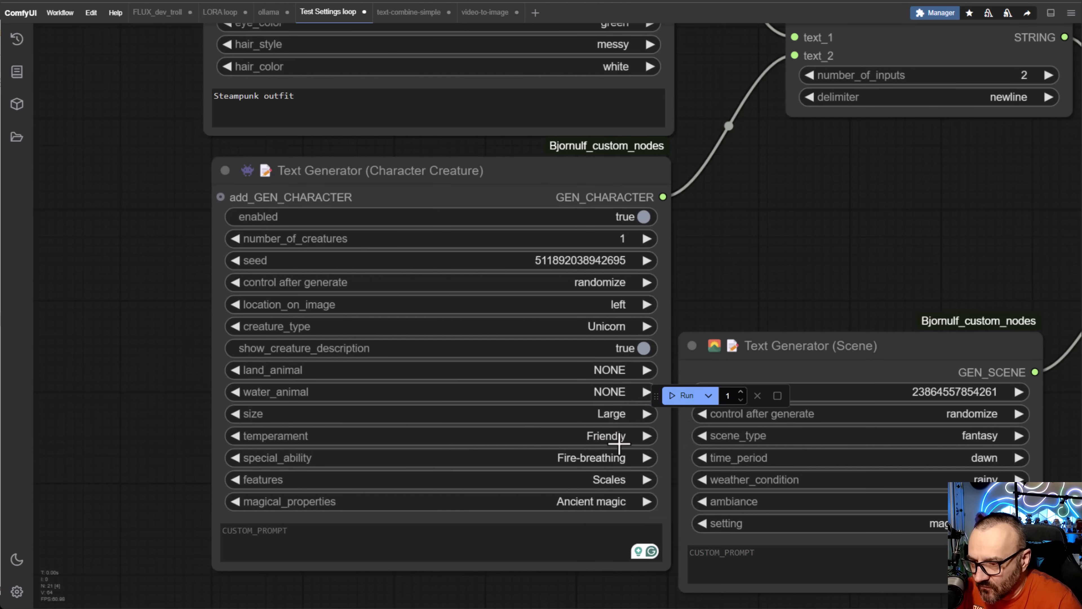
{"action": "left_click", "coordinate": [603, 458]}
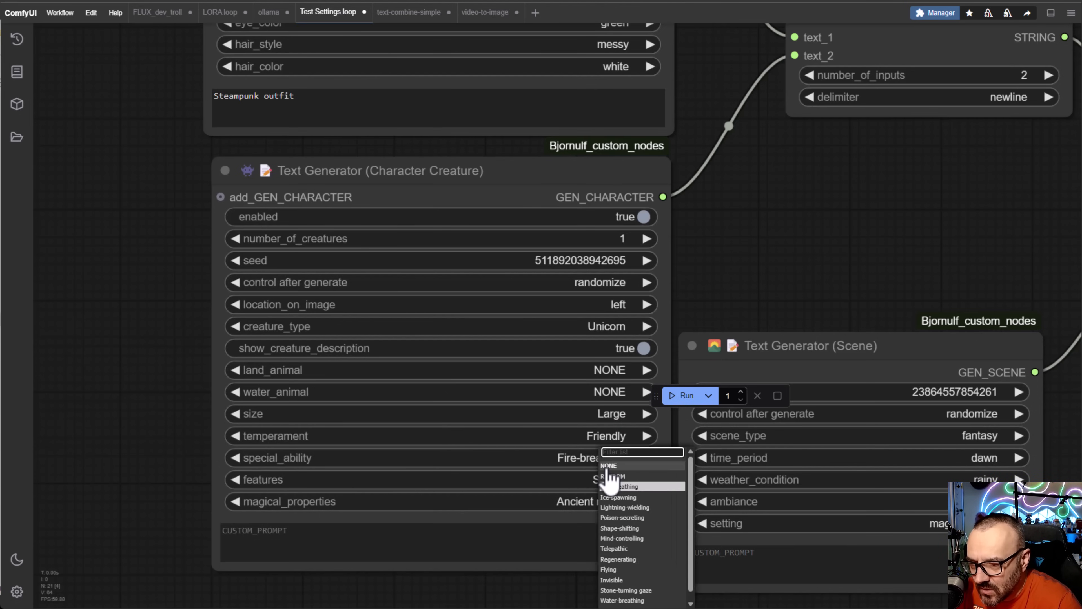
{"action": "left_click", "coordinate": [634, 572]}
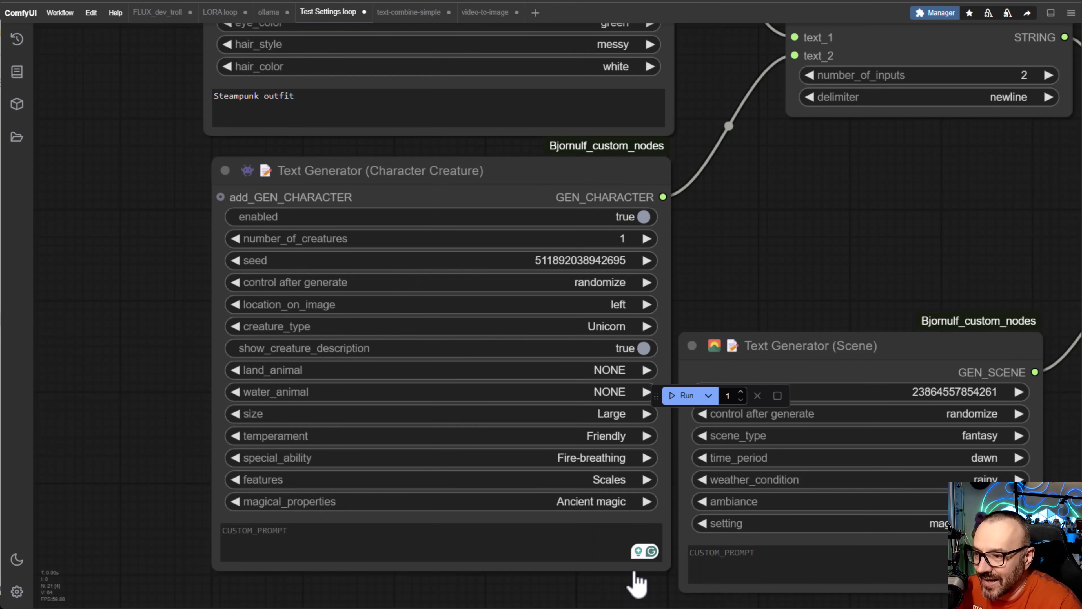
Set features to Wings in the Text Generator (Character Creature) node and check the magical_properties options.
{"action": "left_click", "coordinate": [604, 486]}
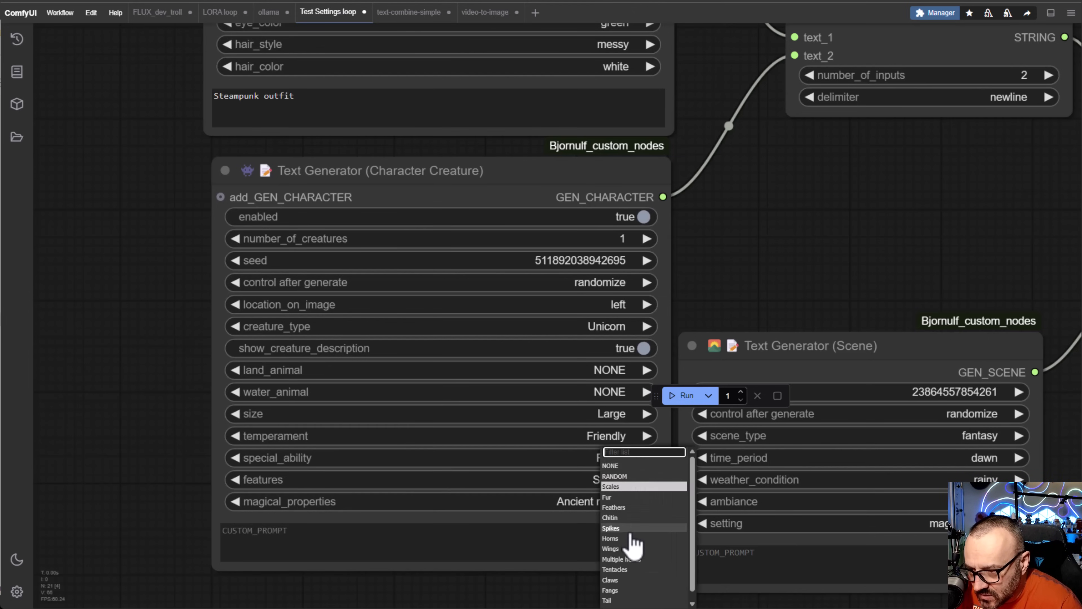
{"action": "left_click", "coordinate": [617, 547]}
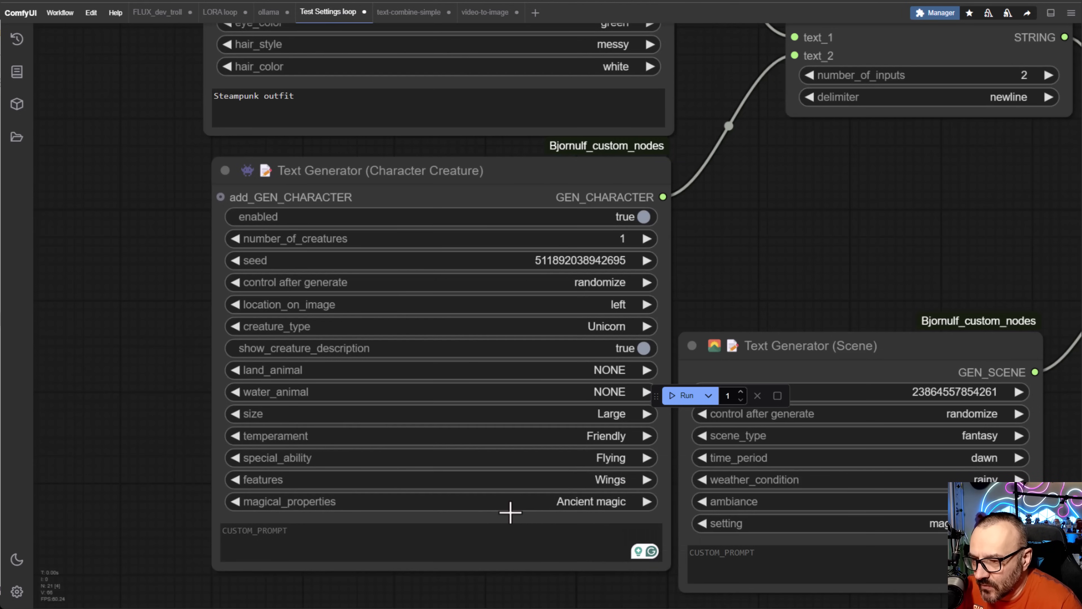
{"action": "left_click", "coordinate": [589, 503]}
{"action": "left_click", "coordinate": [517, 533]}
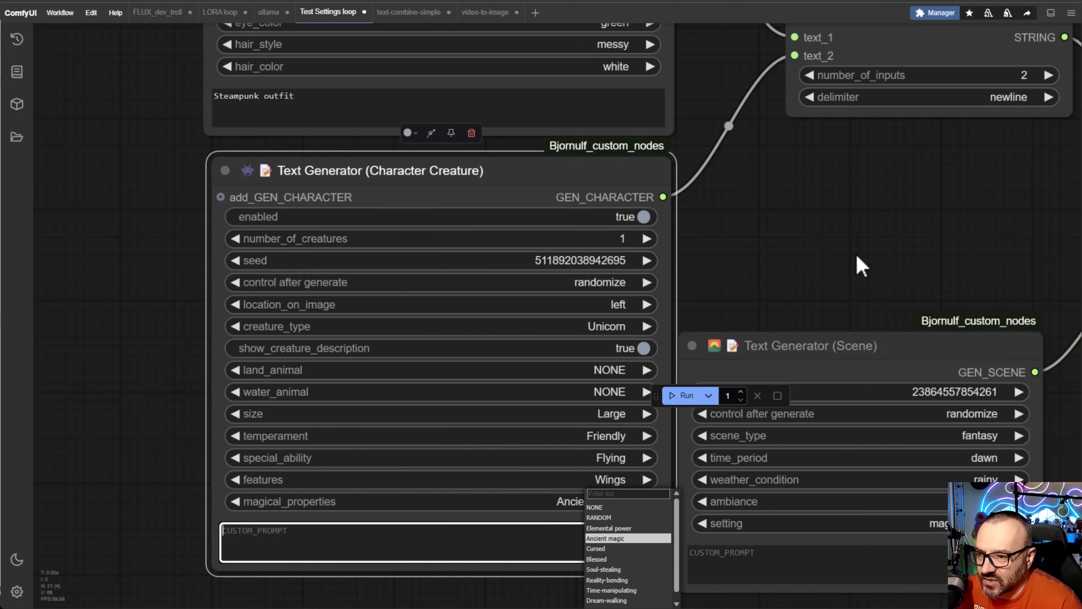
Check the camera_angle options in the Image Text Generator node and select three-quarter view.
{"action": "scroll", "coordinate": [861, 267], "scroll_direction": "down", "scroll_amount": 3}
{"action": "left_click_drag", "start_coordinate": [985, 222], "coordinate": [325, 357]}
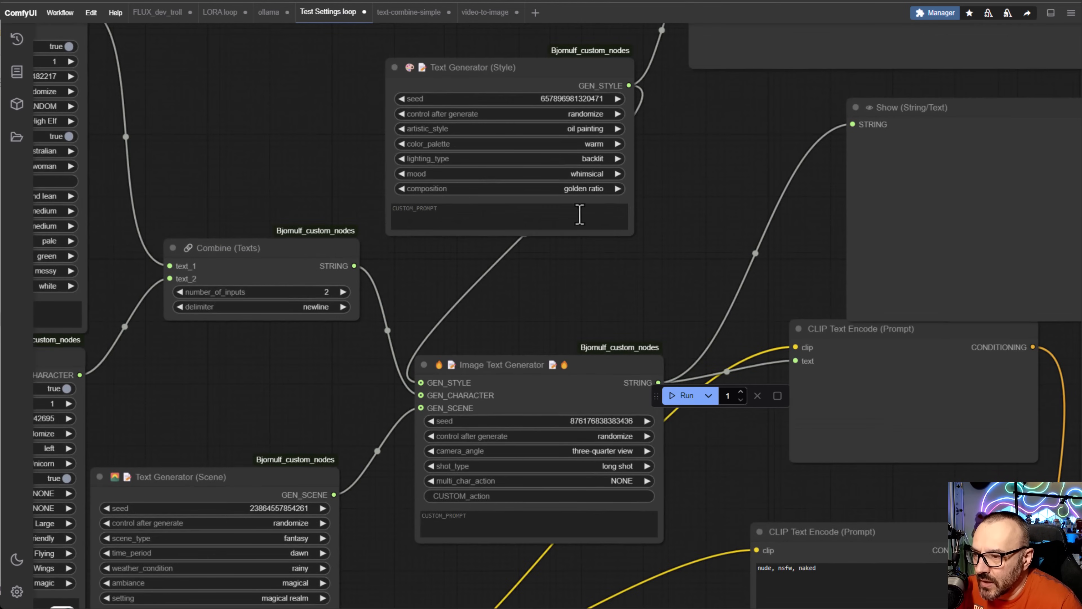
{"action": "scroll", "coordinate": [586, 503], "scroll_direction": "up", "scroll_amount": 2}
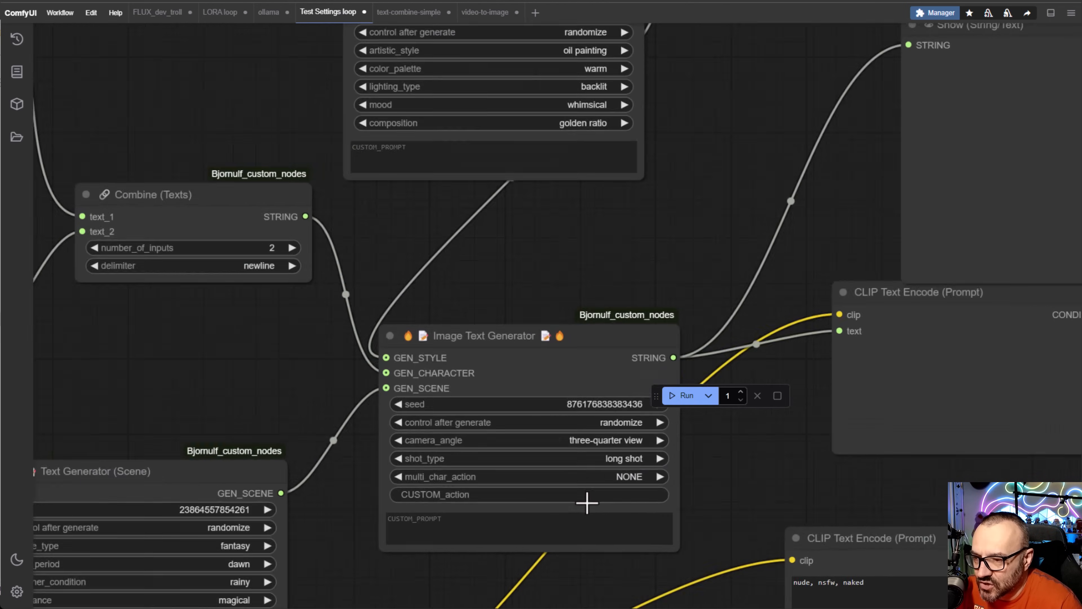
{"action": "scroll", "coordinate": [586, 502], "scroll_direction": "up", "scroll_amount": 3}
{"action": "left_click_drag", "start_coordinate": [813, 511], "coordinate": [720, 409]}
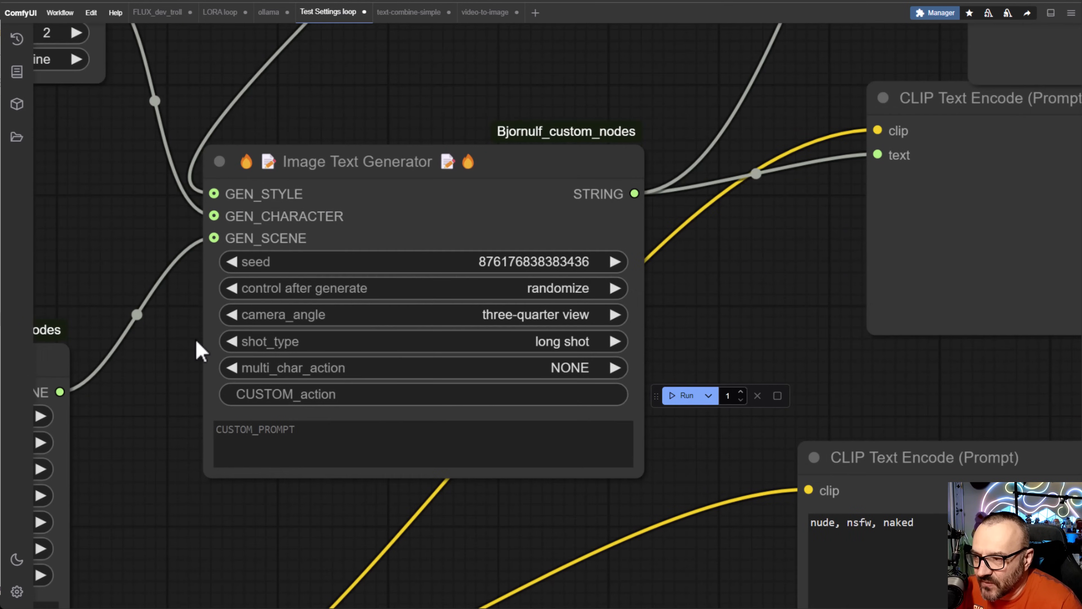
{"action": "left_click", "coordinate": [550, 319]}
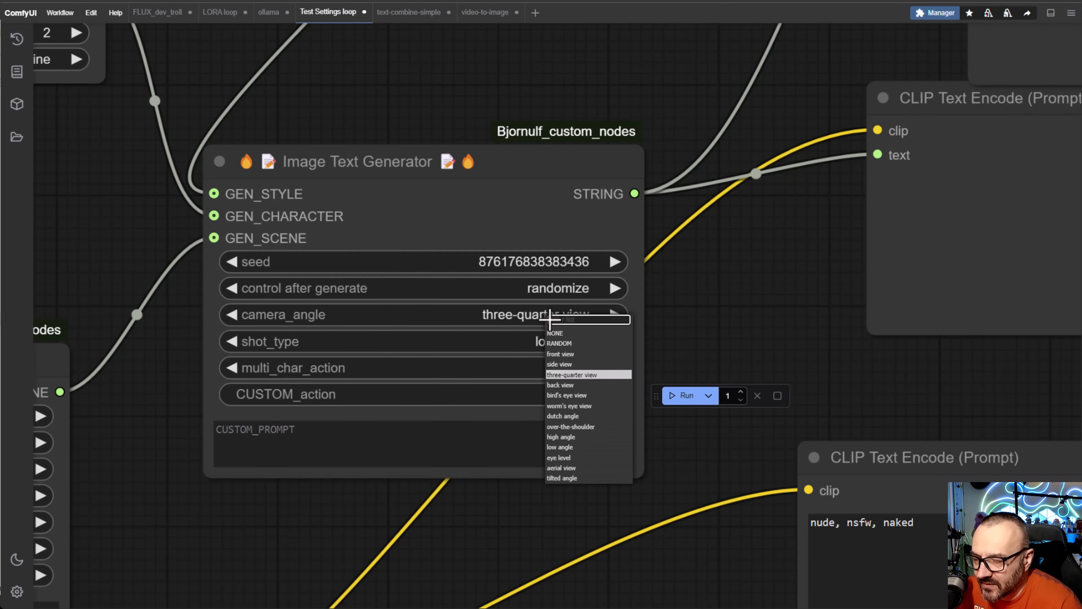
{"action": "left_click", "coordinate": [582, 375]}
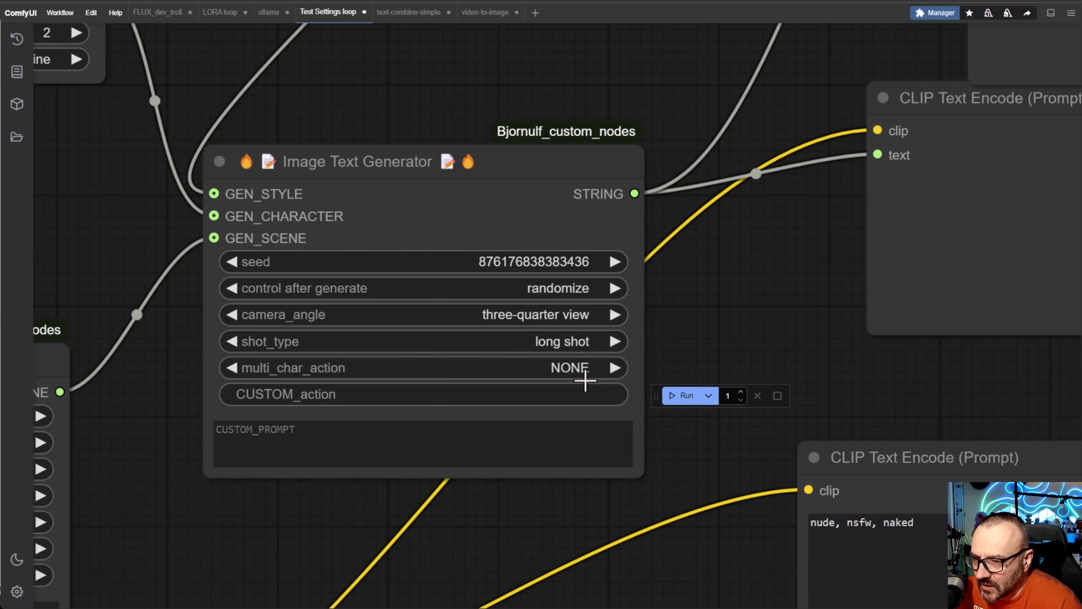
Set shot_type to wide shot in the Image Text Generator node and check the multi_char_action options.
{"action": "left_click", "coordinate": [579, 347]}
{"action": "left_click", "coordinate": [601, 411]}
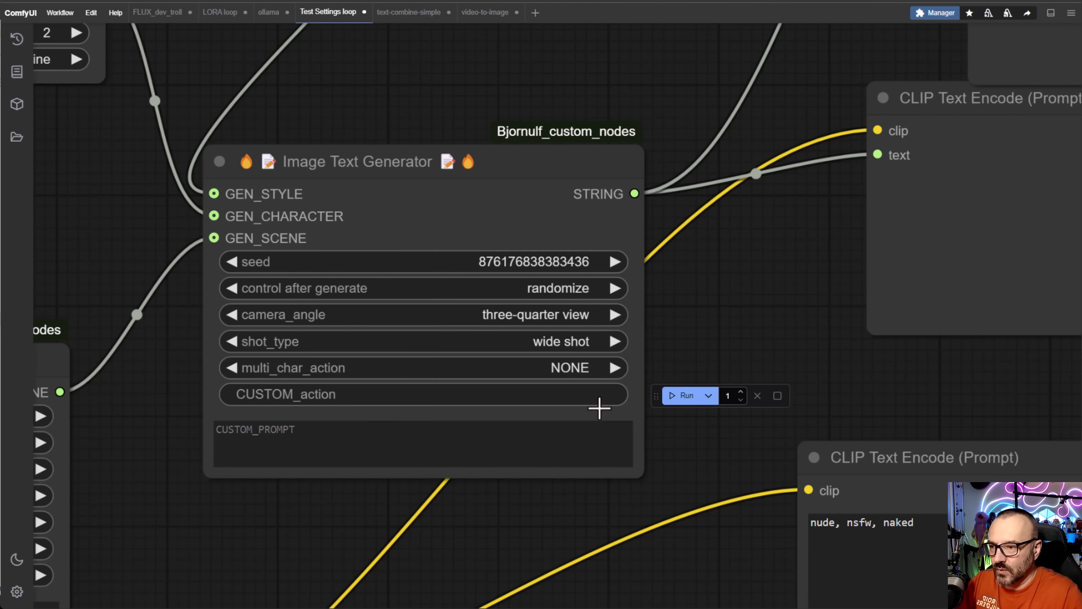
{"action": "left_click", "coordinate": [534, 369]}
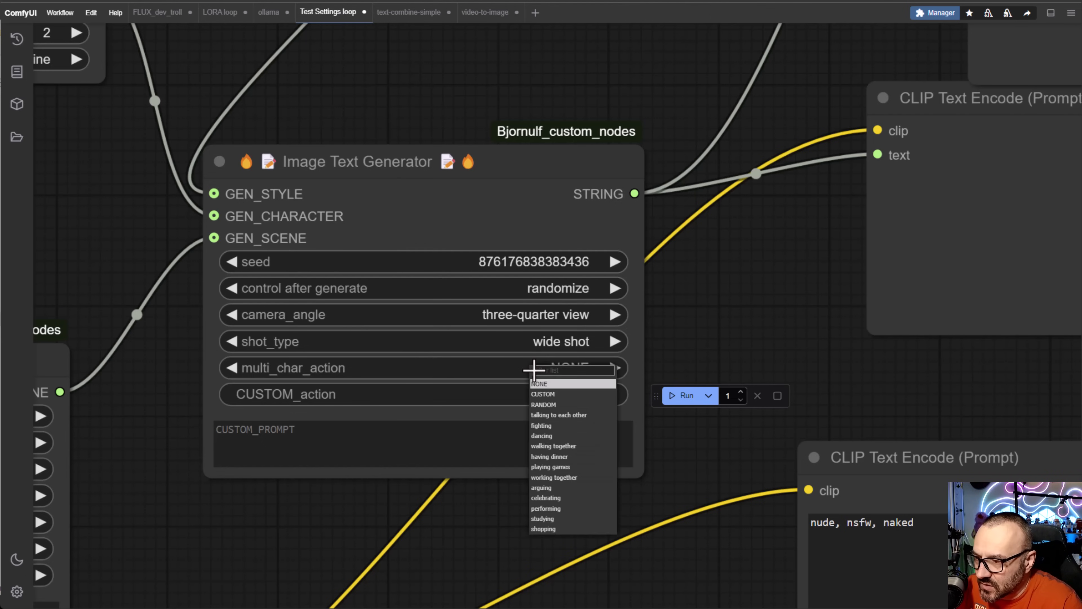
{"action": "left_click", "coordinate": [160, 244]}
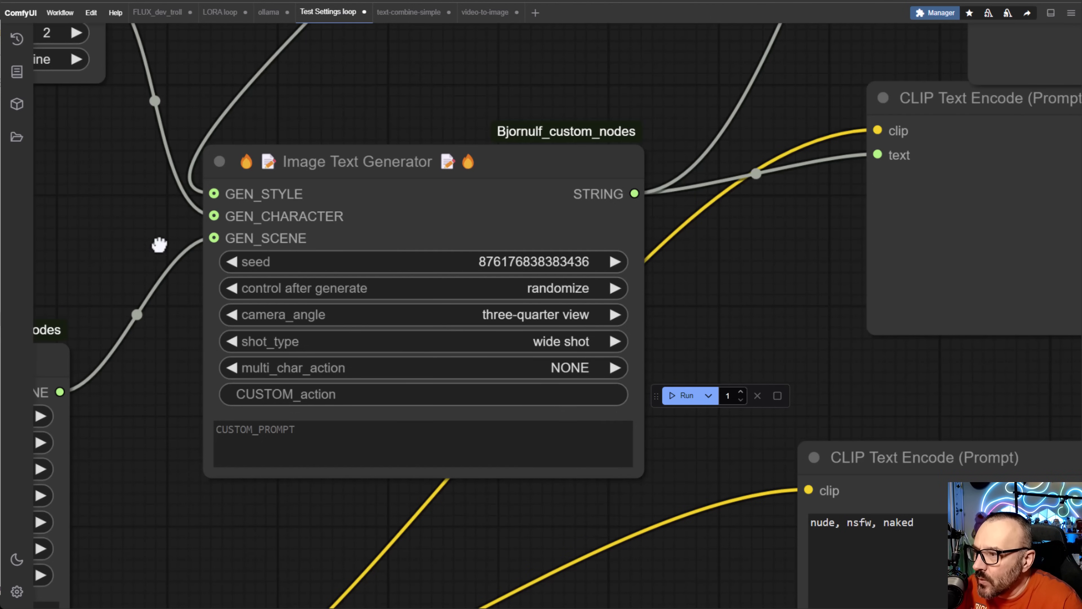
Set location_on_image to left in the Text Generator (Character Female) node and to right in the Text Generator (Character Creature) node.
{"action": "left_click_drag", "start_coordinate": [119, 217], "coordinate": [996, 480]}
{"action": "left_click_drag", "start_coordinate": [482, 215], "coordinate": [771, 441]}
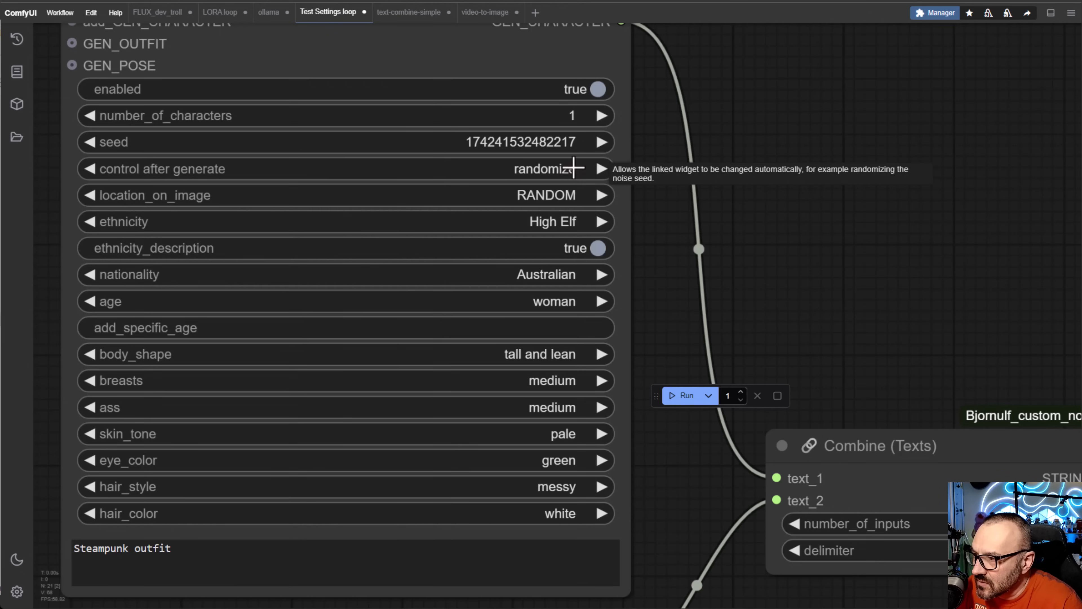
{"action": "left_click", "coordinate": [544, 199]}
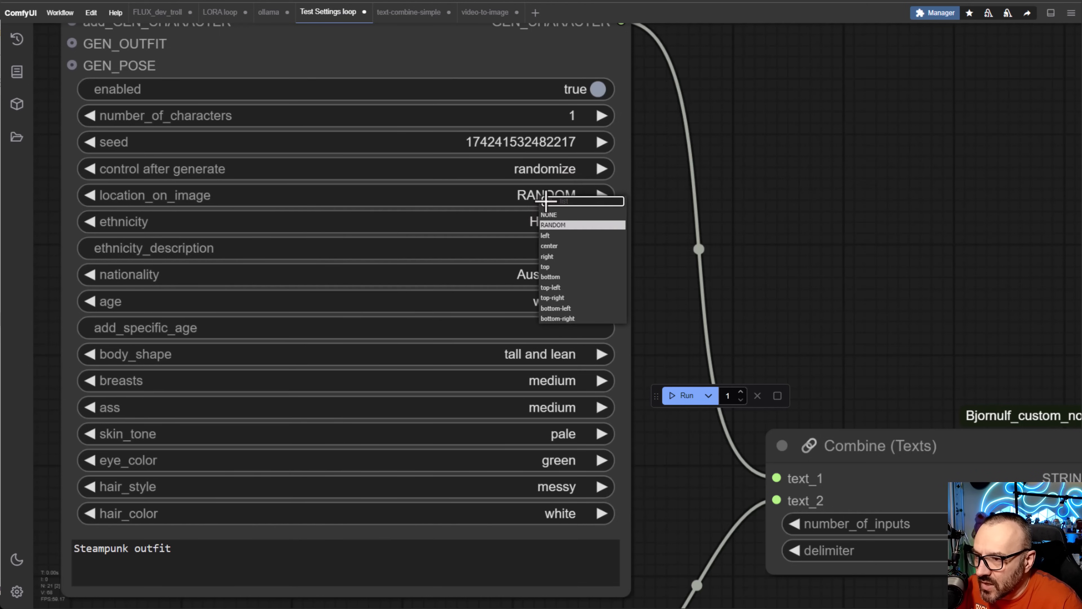
{"action": "left_click", "coordinate": [568, 237]}
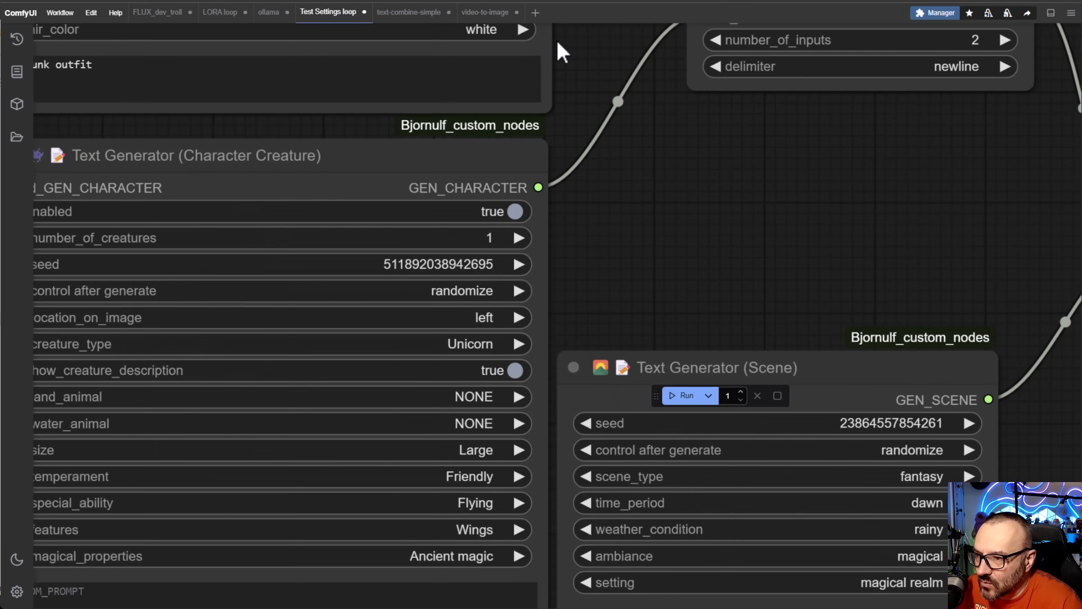
{"action": "left_click", "coordinate": [484, 322]}
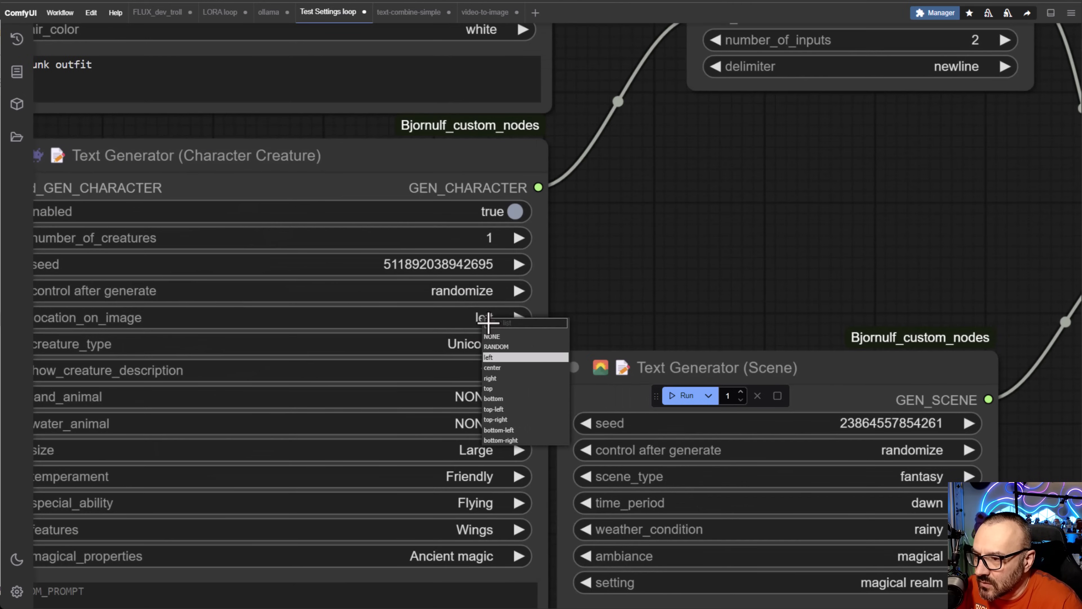
{"action": "left_click", "coordinate": [507, 378]}
Examine the rest of the workflow from Load Checkpoint, the negative prompt and Empty Latent Selector through KSampler to the Preview Image node.
{"action": "scroll", "coordinate": [616, 273], "scroll_direction": "down", "scroll_amount": 4}
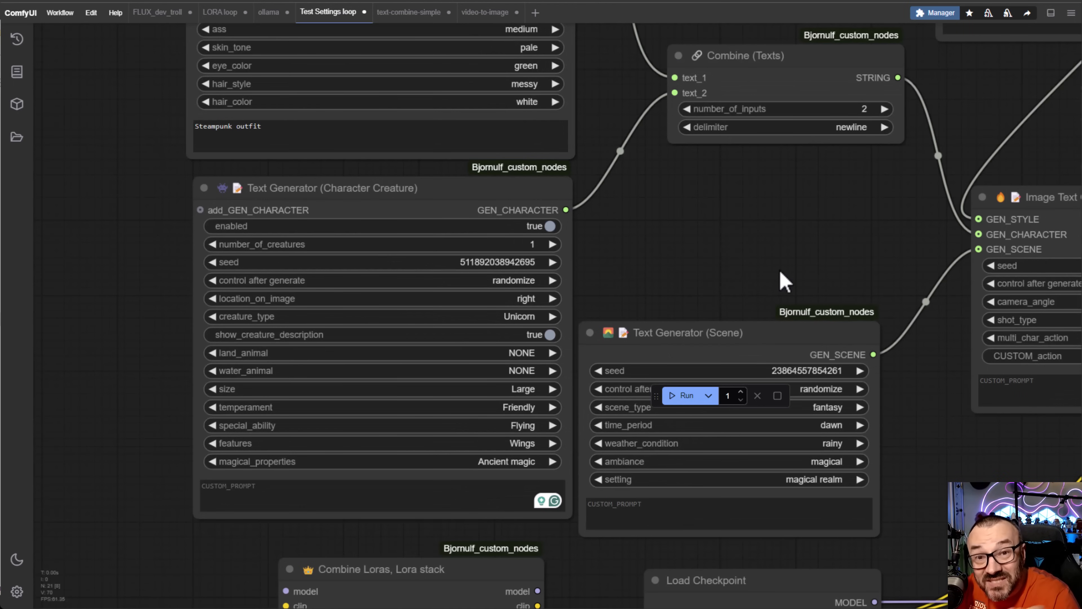
{"action": "scroll", "coordinate": [783, 217], "scroll_direction": "down", "scroll_amount": 1}
{"action": "left_click_drag", "start_coordinate": [585, 213], "coordinate": [179, 183]}
{"action": "left_click_drag", "start_coordinate": [319, 196], "coordinate": [211, 464]}
{"action": "left_click_drag", "start_coordinate": [770, 263], "coordinate": [522, 25]}
{"action": "left_click_drag", "start_coordinate": [464, 389], "coordinate": [170, 420]}
{"action": "left_click_drag", "start_coordinate": [555, 290], "coordinate": [594, 133]}
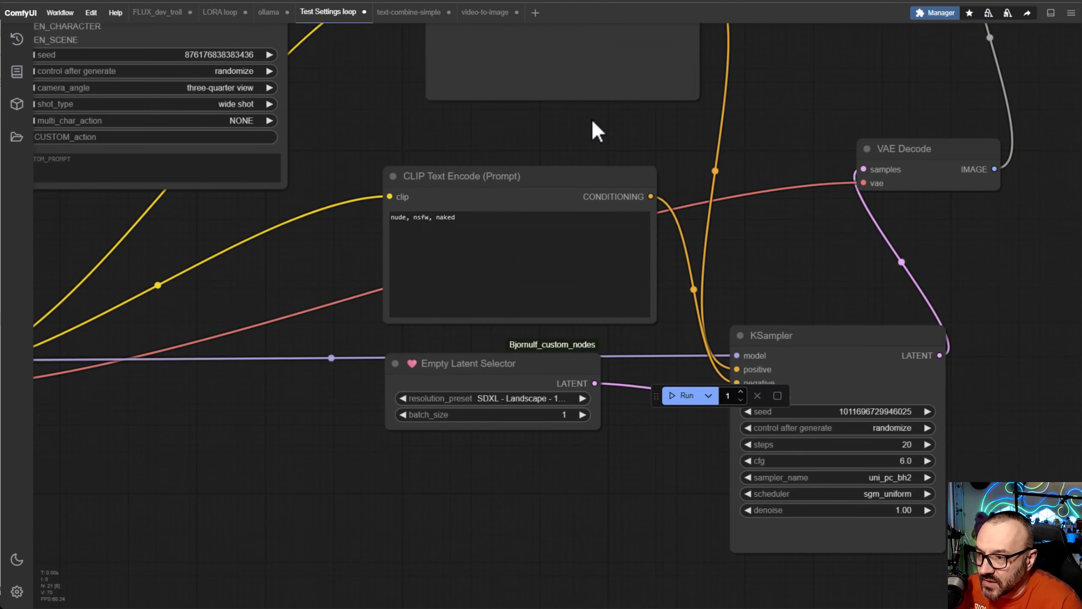
{"action": "left_click_drag", "start_coordinate": [264, 320], "coordinate": [324, 329]}
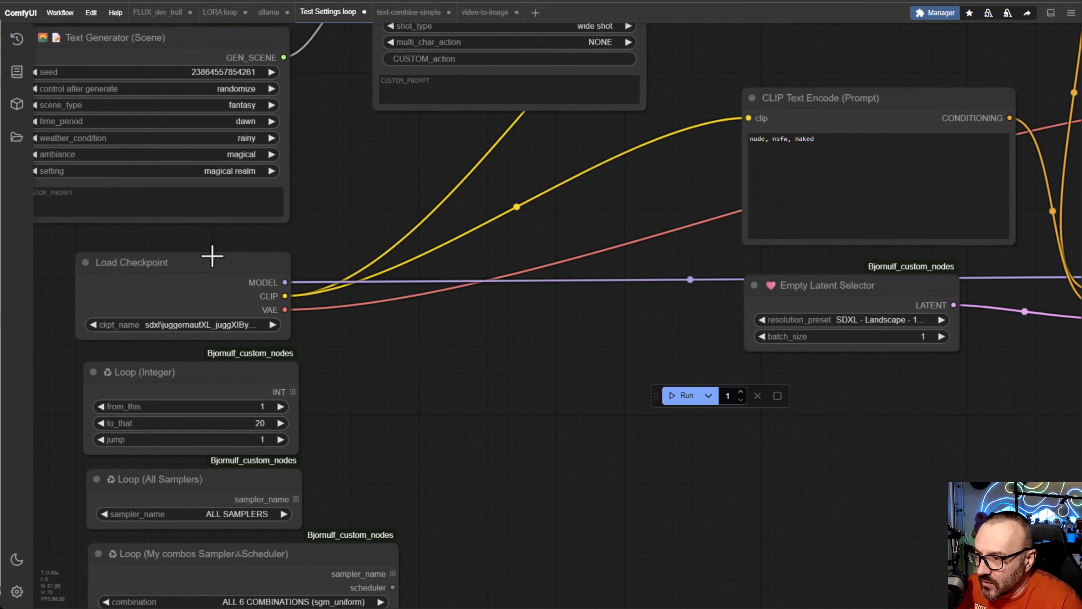
{"action": "left_click_drag", "start_coordinate": [212, 254], "coordinate": [193, 255]}
{"action": "left_click_drag", "start_coordinate": [963, 384], "coordinate": [473, 314]}
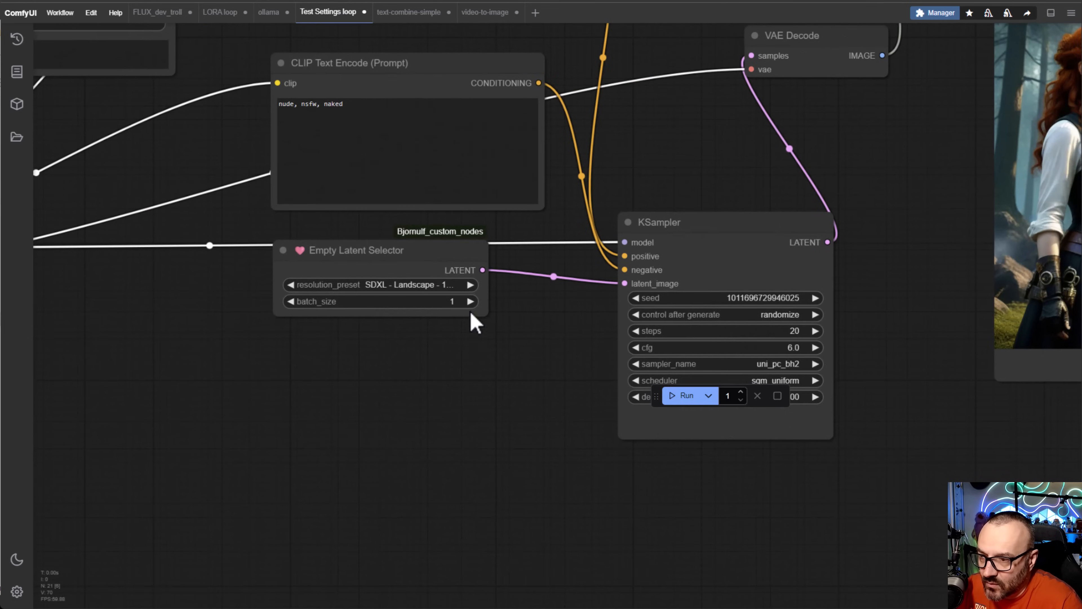
{"action": "left_click_drag", "start_coordinate": [259, 304], "coordinate": [381, 344]}
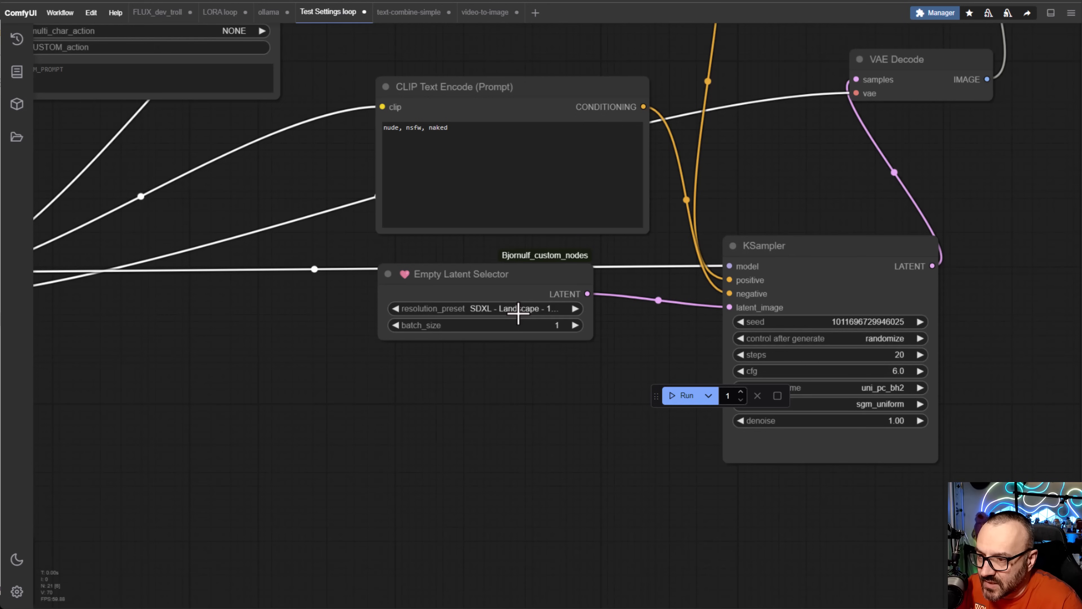
{"action": "left_click_drag", "start_coordinate": [706, 325], "coordinate": [200, 401]}
{"action": "left_click_drag", "start_coordinate": [468, 251], "coordinate": [344, 398]}
{"action": "scroll", "coordinate": [481, 243], "scroll_direction": "down", "scroll_amount": 3}
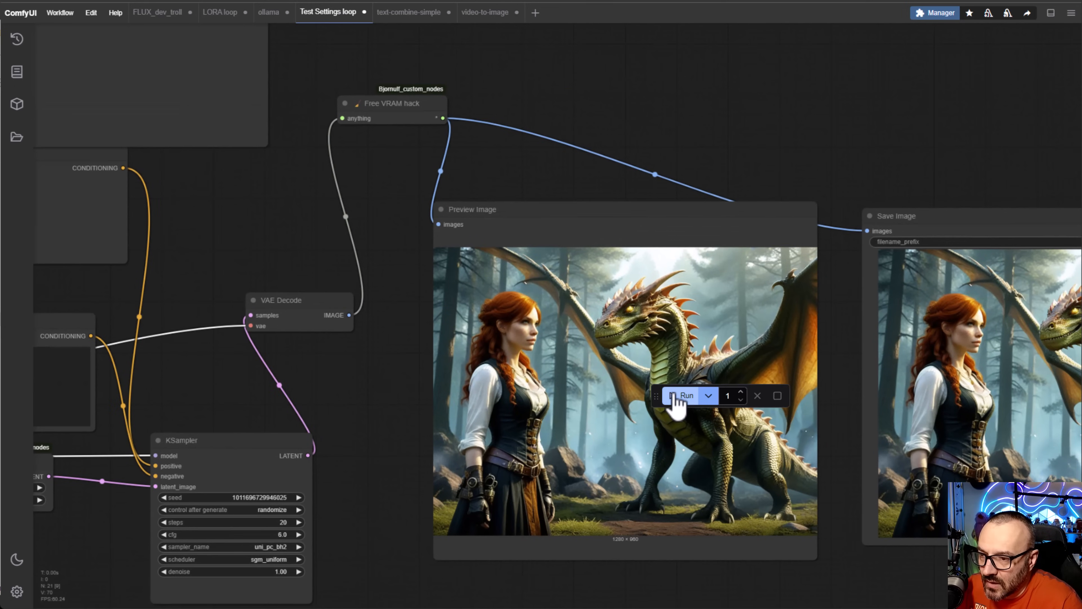
Run the workflow and read the generated style text and combined prompt in the two Show (String/Text) nodes.
{"action": "left_click", "coordinate": [683, 395]}
{"action": "left_click_drag", "start_coordinate": [426, 401], "coordinate": [768, 528]}
{"action": "left_click_drag", "start_coordinate": [549, 377], "coordinate": [747, 514]}
{"action": "scroll", "coordinate": [536, 247], "scroll_direction": "up", "scroll_amount": 4}
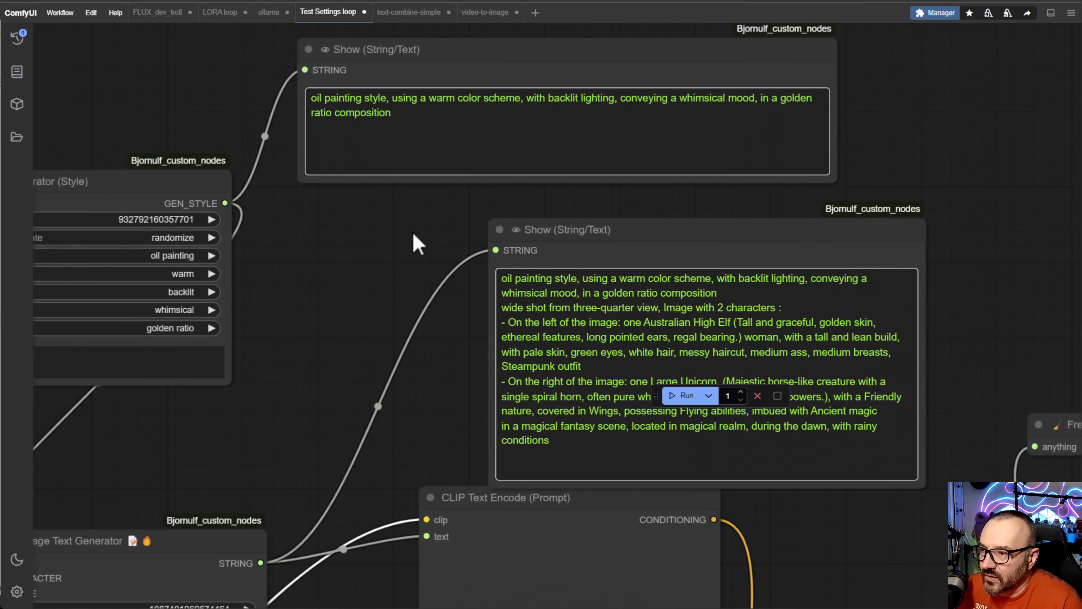
{"action": "left_click_drag", "start_coordinate": [417, 242], "coordinate": [303, 327]}
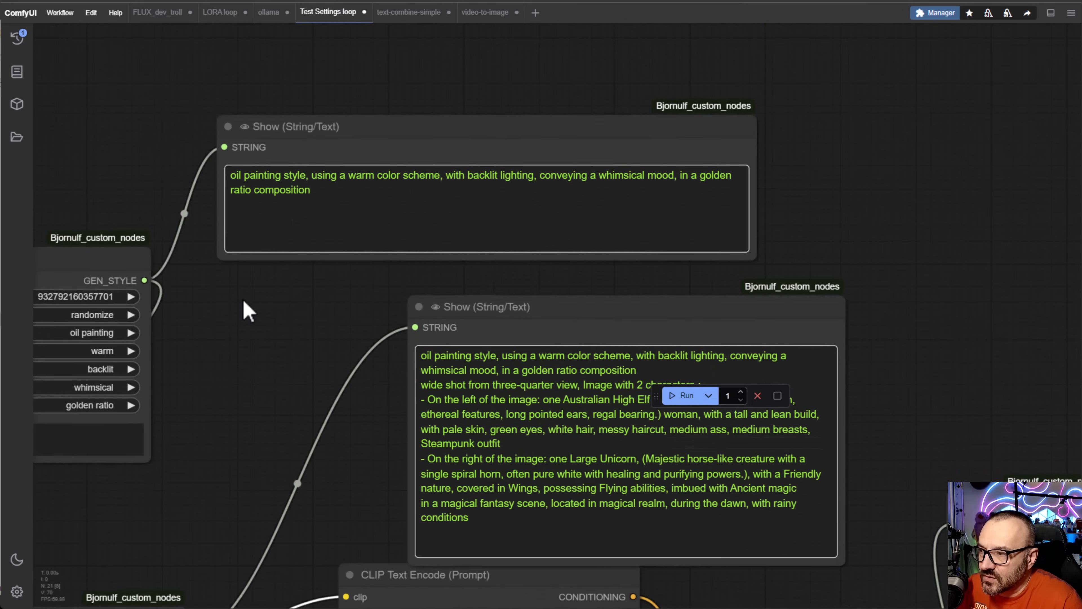
{"action": "left_click_drag", "start_coordinate": [251, 362], "coordinate": [390, 351]}
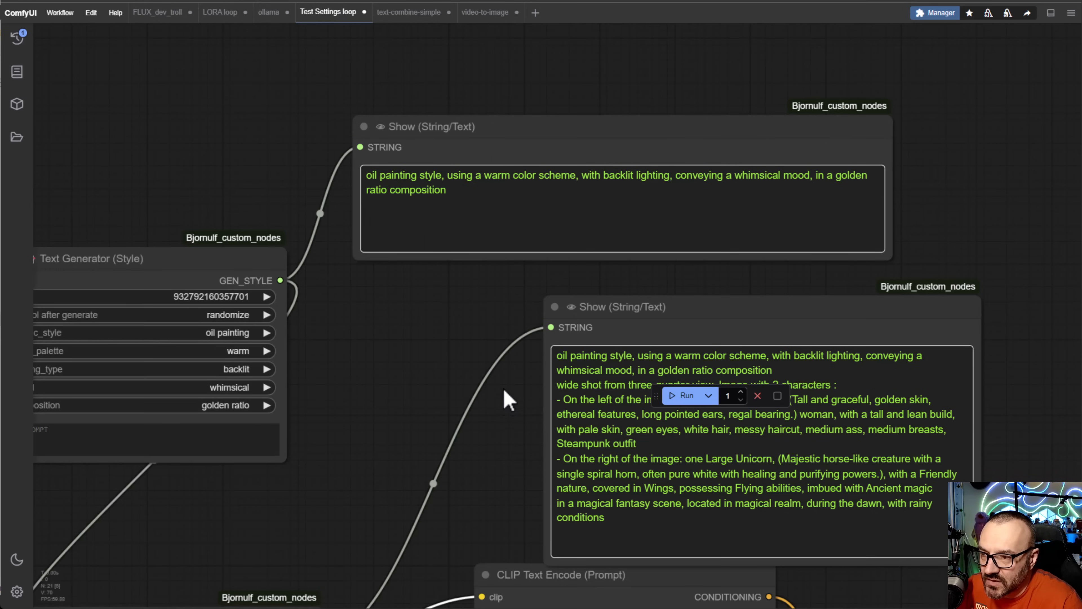
{"action": "left_click_drag", "start_coordinate": [507, 398], "coordinate": [376, 313]}
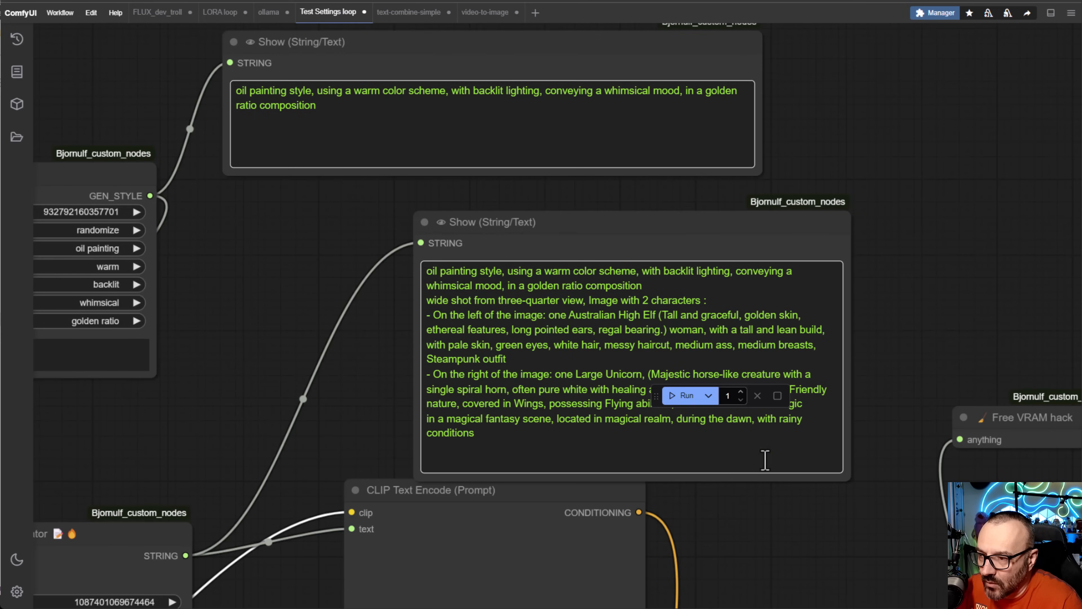
Examine the generated image in the Preview Image node and run the workflow again.
{"action": "scroll", "coordinate": [780, 524], "scroll_direction": "down", "scroll_amount": 5}
{"action": "left_click_drag", "start_coordinate": [781, 527], "coordinate": [23, 159]}
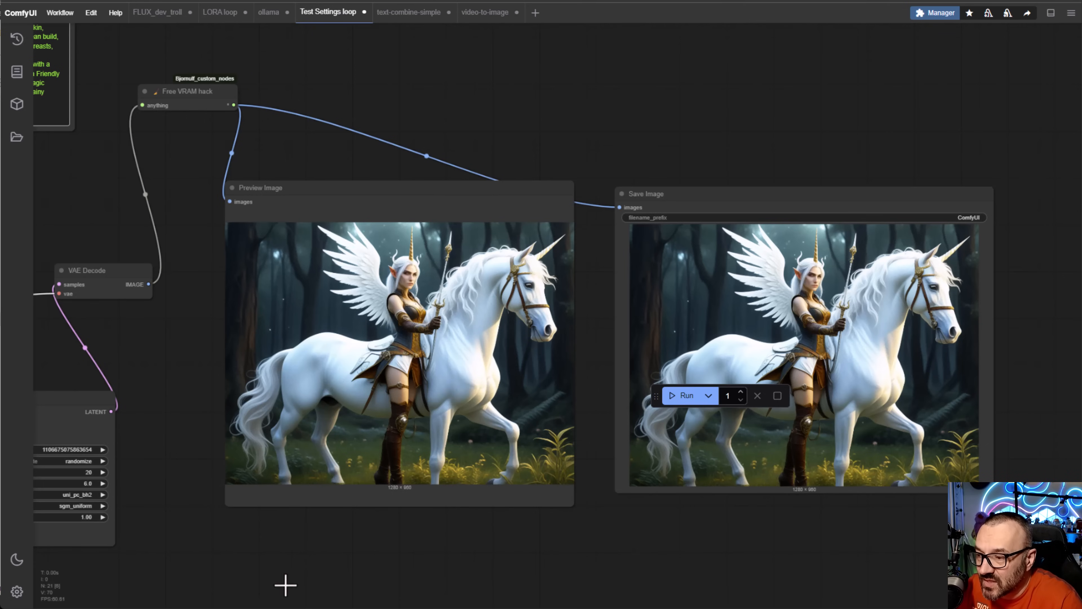
{"action": "left_click_drag", "start_coordinate": [192, 358], "coordinate": [390, 396]}
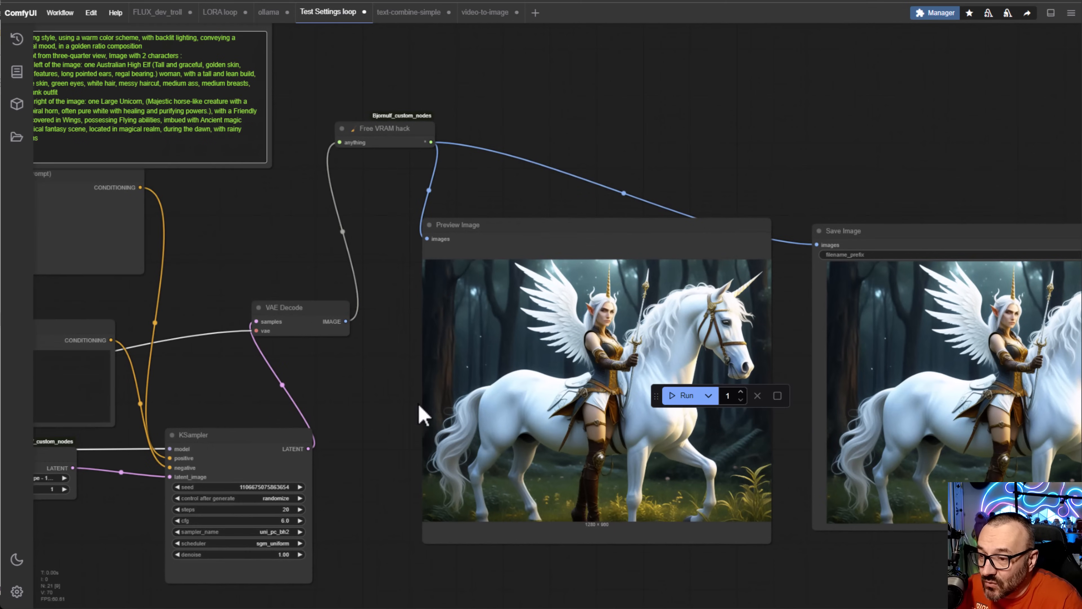
{"action": "left_click", "coordinate": [674, 399]}
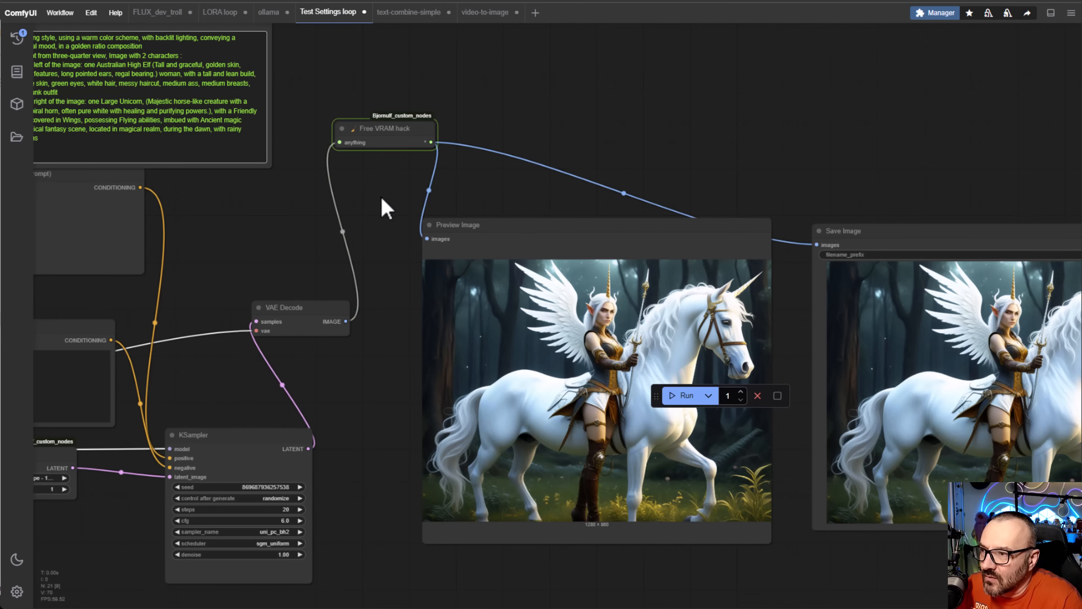
Examine the Free VRAM hack node and check its memory-clearing log lines in the ComfyUI console window.
{"action": "left_click_drag", "start_coordinate": [381, 206], "coordinate": [417, 360]}
{"action": "scroll", "coordinate": [380, 283], "scroll_direction": "up", "scroll_amount": 5}
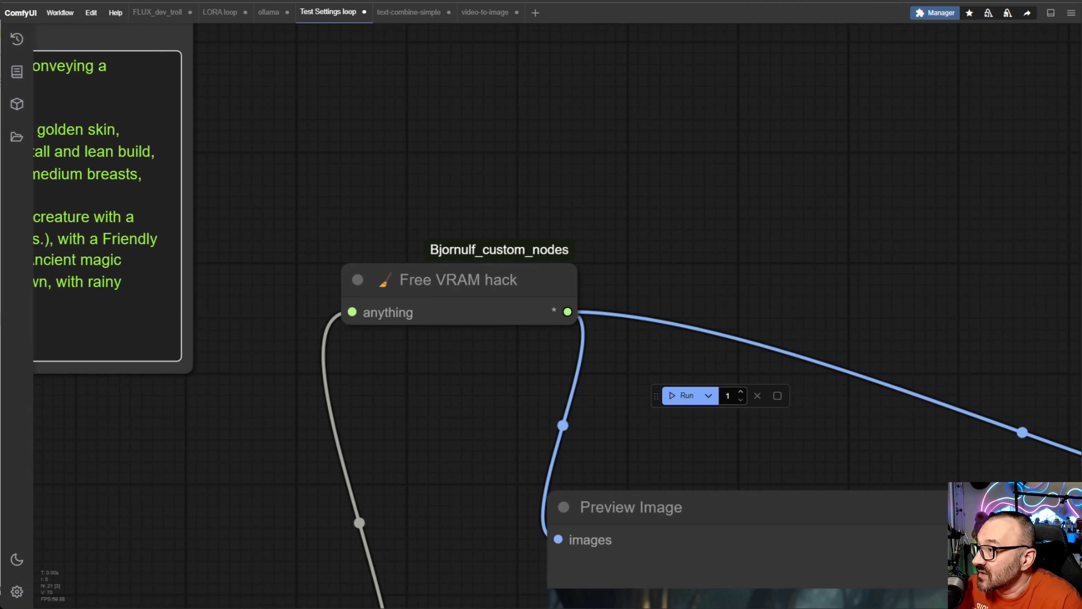
{"action": "left_click_drag", "start_coordinate": [0, 0], "coordinate": [431, 19]}
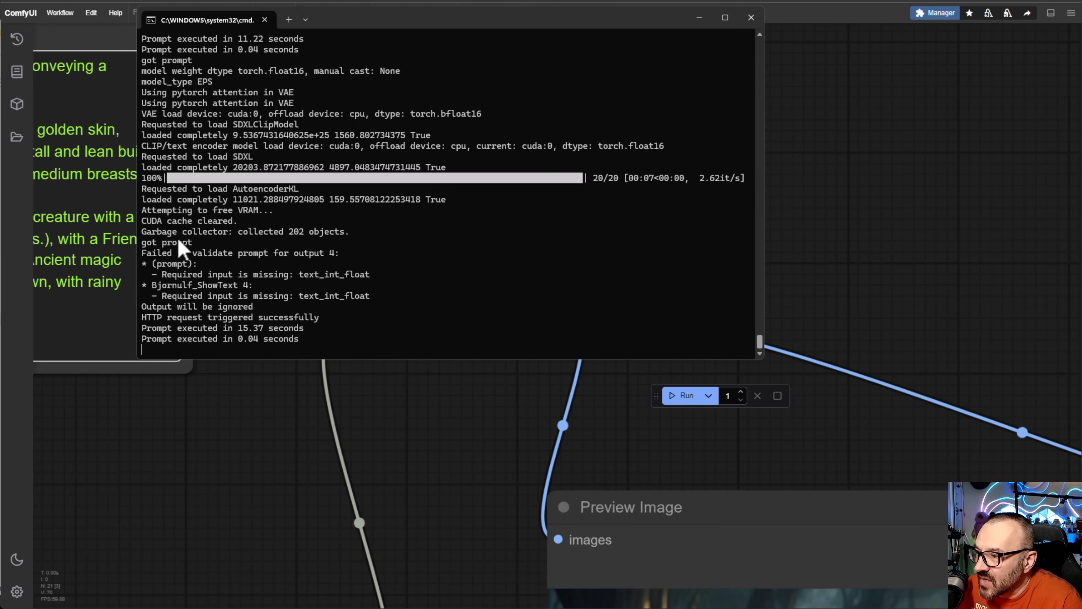
{"action": "left_click_drag", "start_coordinate": [327, 334], "coordinate": [133, 266]}
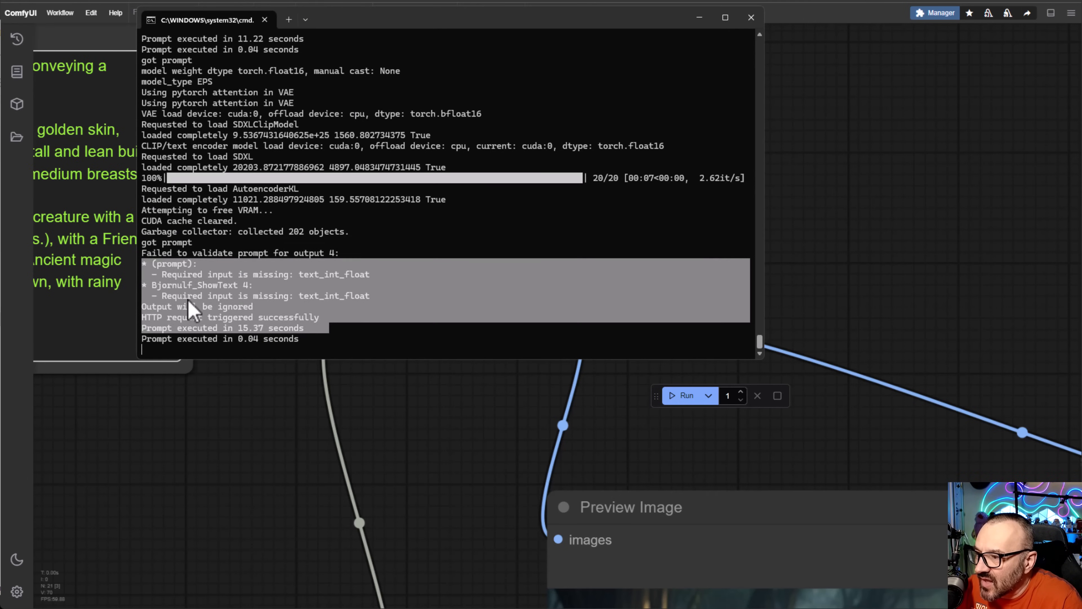
{"action": "left_click", "coordinate": [259, 329]}
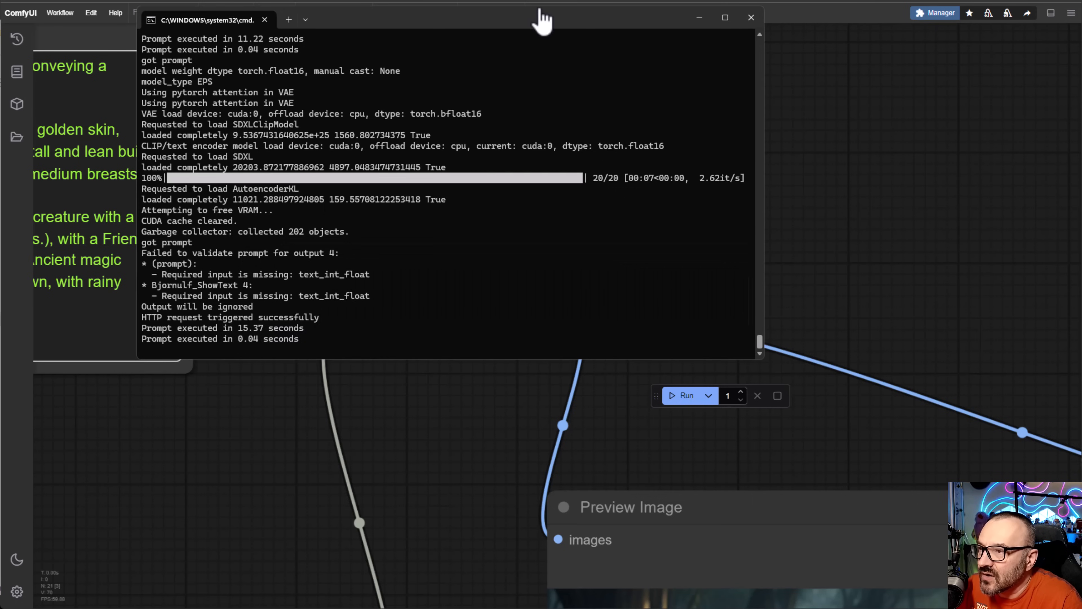
{"action": "left_click_drag", "start_coordinate": [550, 15], "coordinate": [0, 60]}
{"action": "left_click", "coordinate": [805, 176]}
Examine the new image up close in the Preview Image node, check the Save Image node and review the workflow around them.
{"action": "scroll", "coordinate": [840, 313], "scroll_direction": "down", "scroll_amount": 3}
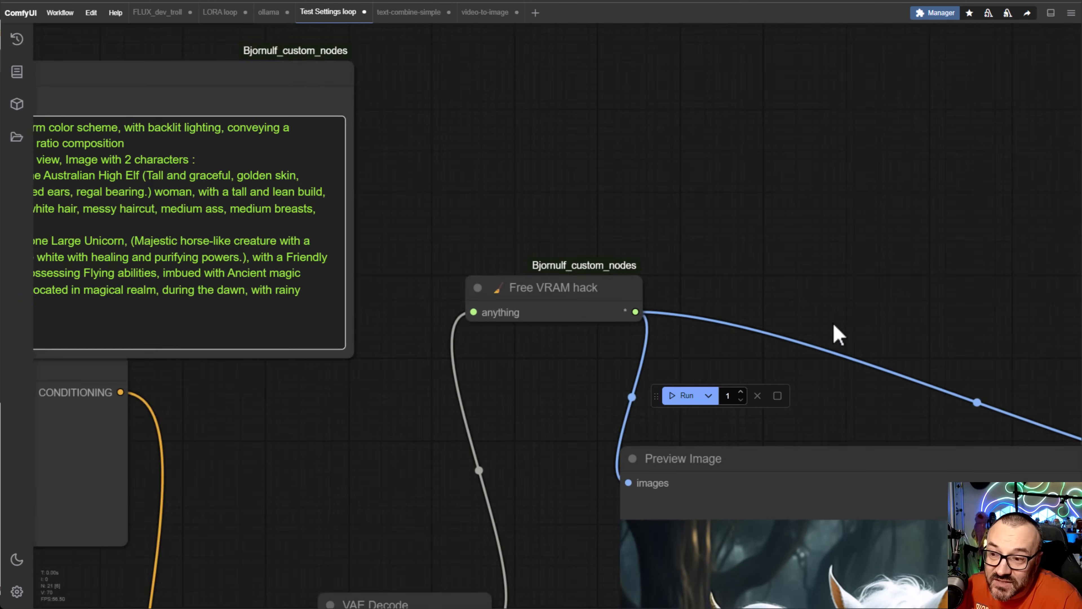
{"action": "scroll", "coordinate": [763, 221], "scroll_direction": "down", "scroll_amount": 3}
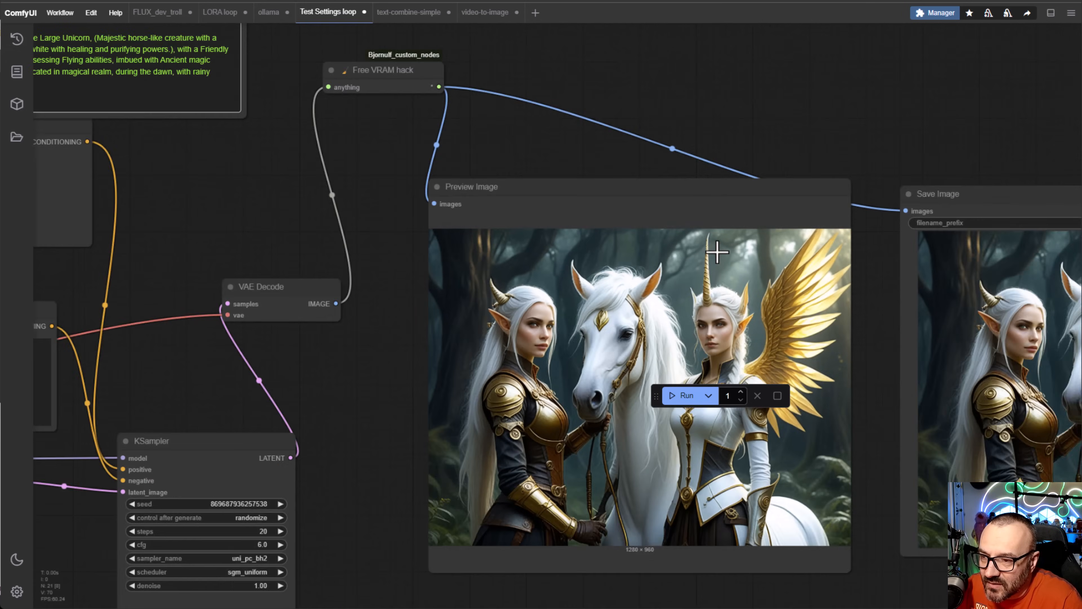
{"action": "scroll", "coordinate": [724, 252], "scroll_direction": "up", "scroll_amount": 8}
{"action": "left_click_drag", "start_coordinate": [806, 314], "coordinate": [786, 227]}
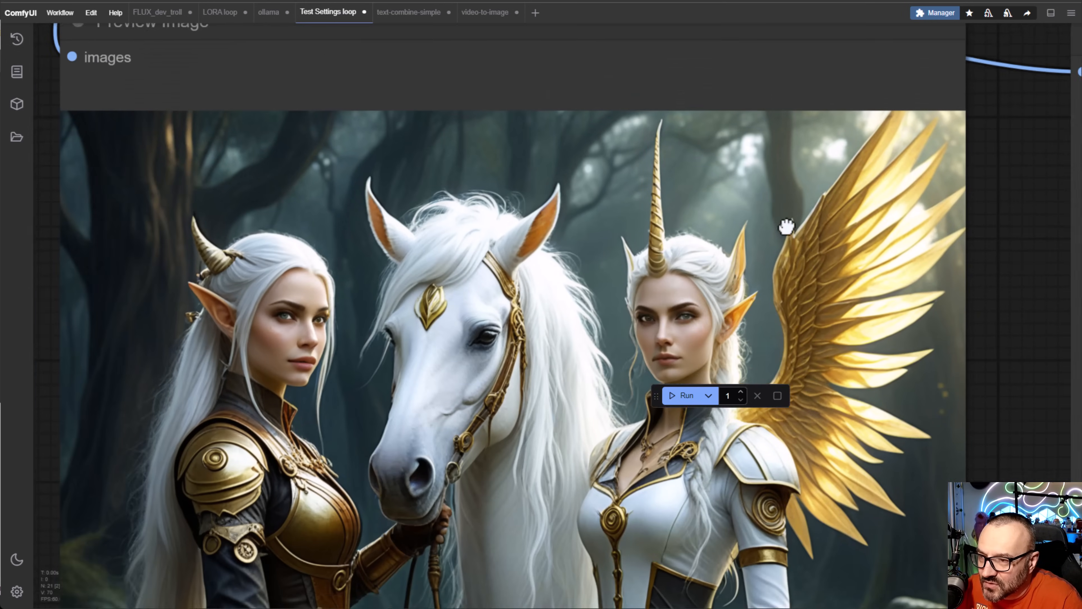
{"action": "scroll", "coordinate": [782, 239], "scroll_direction": "down", "scroll_amount": 8}
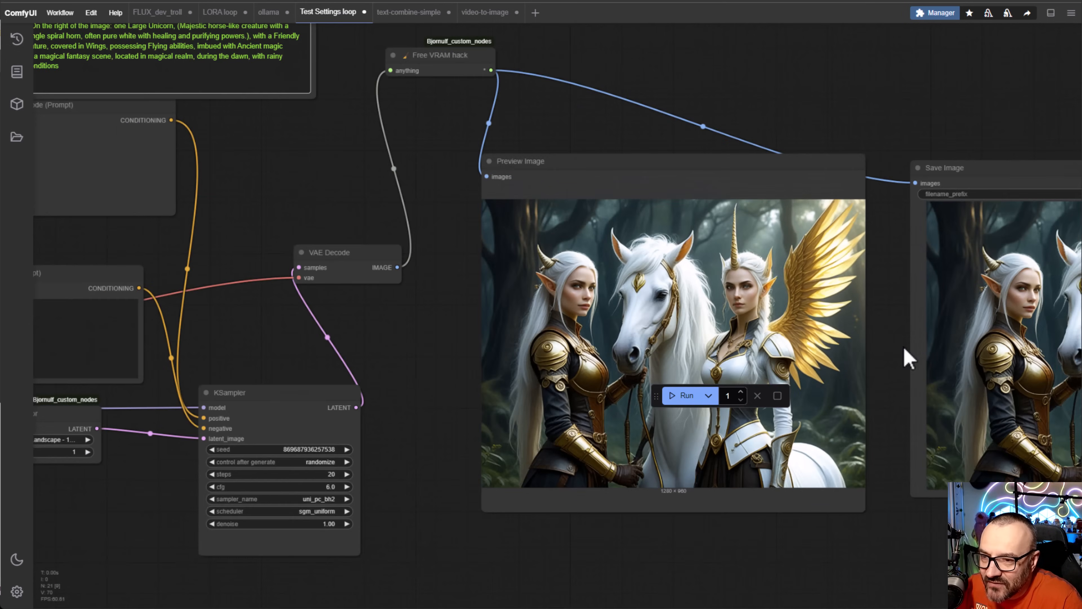
{"action": "left_click_drag", "start_coordinate": [903, 346], "coordinate": [292, 284]}
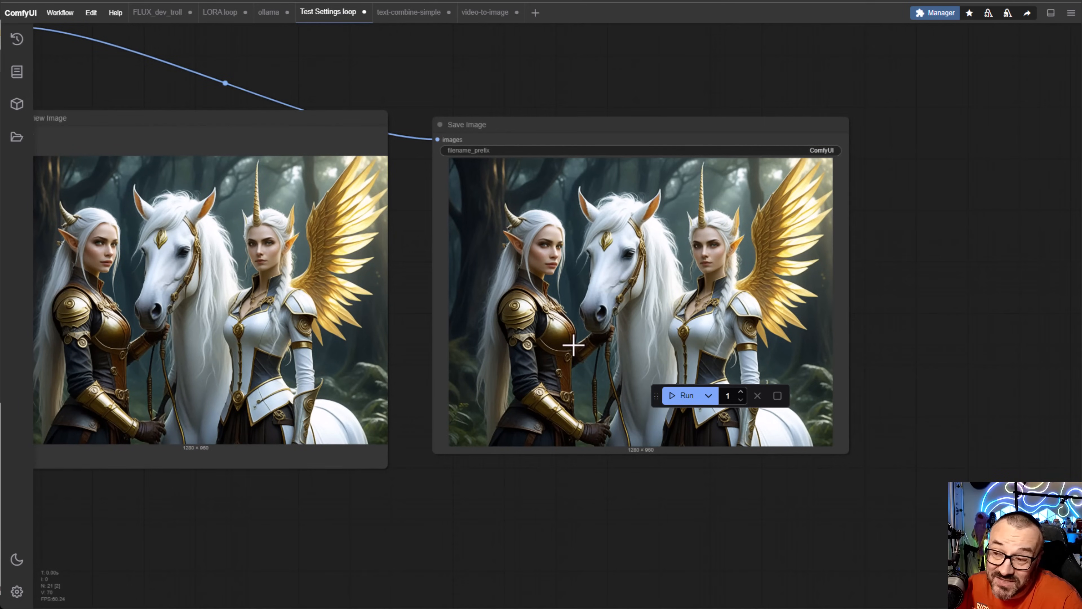
{"action": "scroll", "coordinate": [574, 344], "scroll_direction": "down", "scroll_amount": 4}
{"action": "left_click_drag", "start_coordinate": [492, 404], "coordinate": [909, 479]}
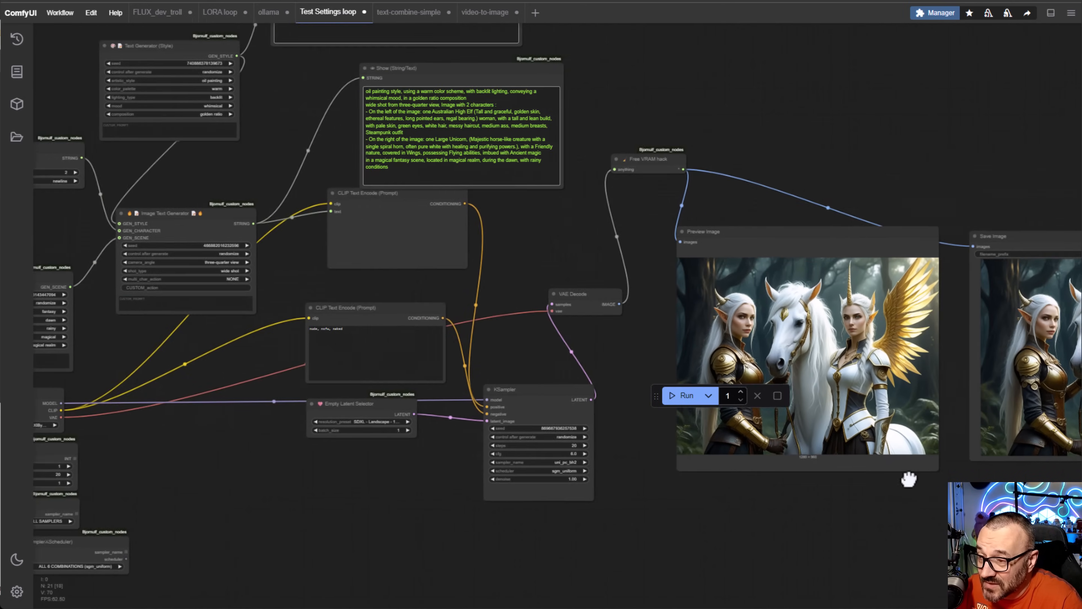
Set the KSampler's control after generate to fixed and its seed to 123456789.
{"action": "scroll", "coordinate": [494, 442], "scroll_direction": "up", "scroll_amount": 8}
{"action": "left_click_drag", "start_coordinate": [531, 410], "coordinate": [290, 375]}
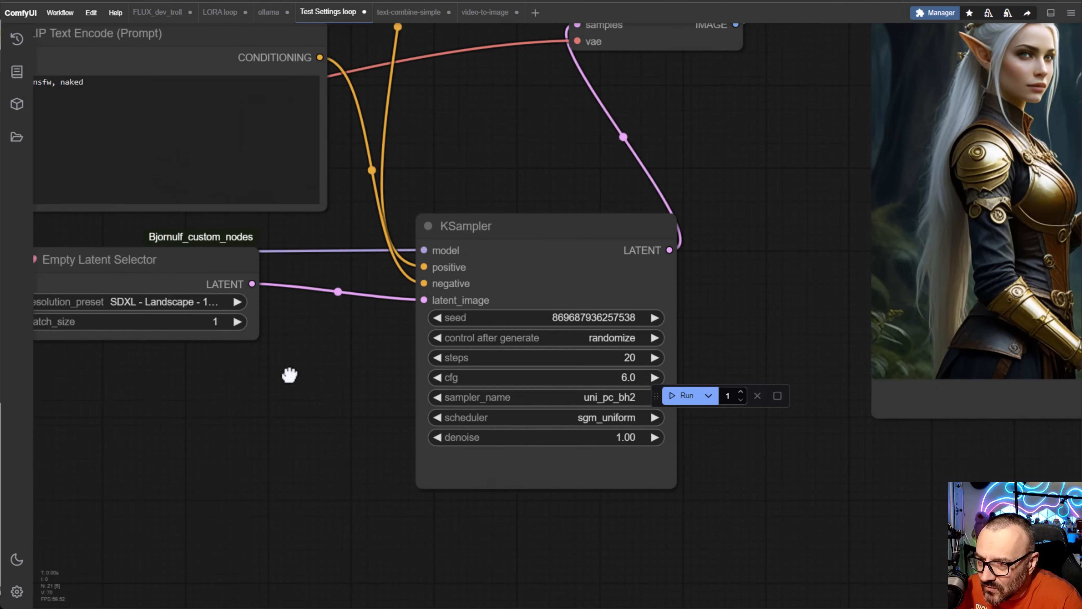
{"action": "left_click", "coordinate": [586, 317]}
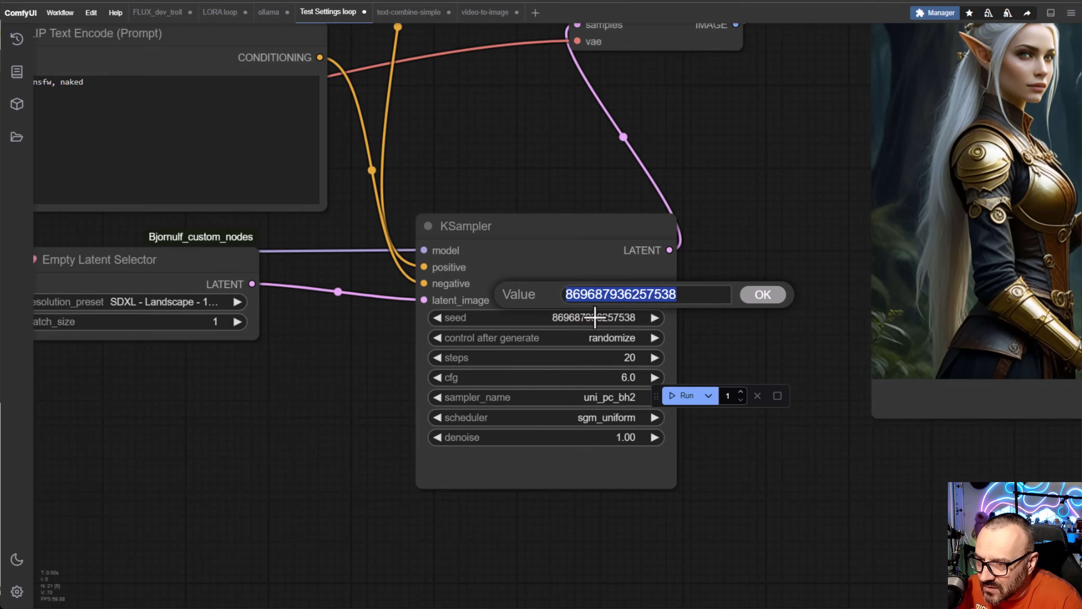
{"action": "left_click", "coordinate": [603, 340]}
{"action": "left_click", "coordinate": [617, 343]}
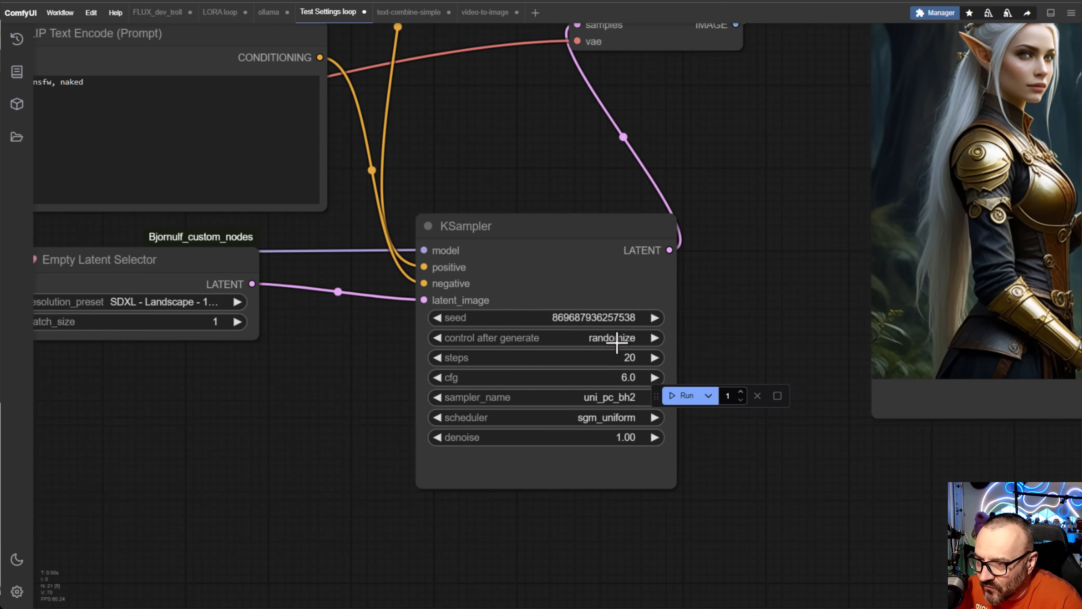
{"action": "left_click", "coordinate": [575, 317]}
{"action": "type", "text": "123456789"}
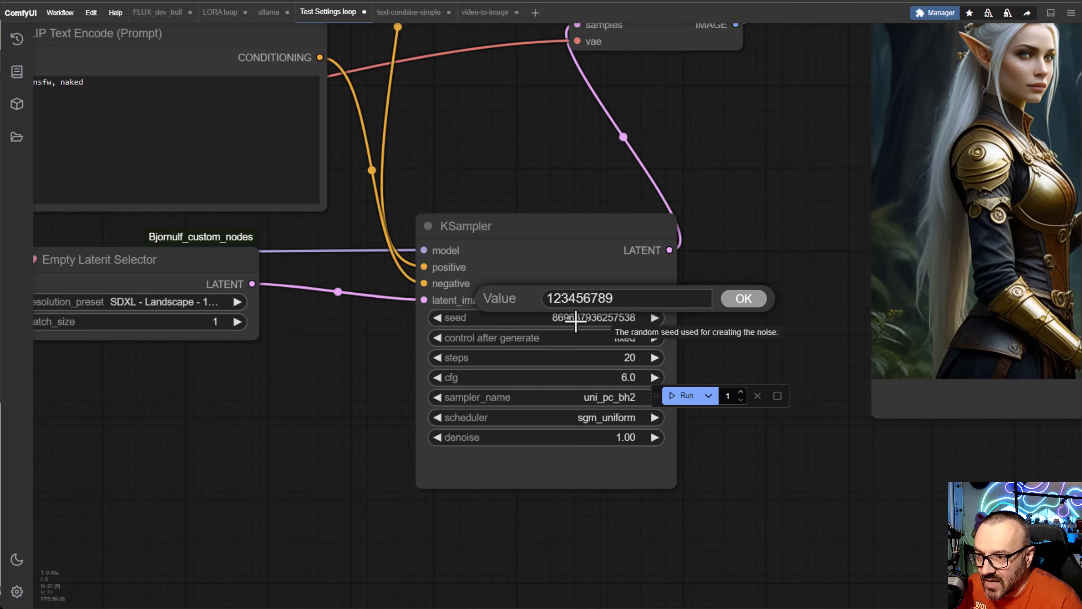
{"action": "left_click", "coordinate": [755, 299]}
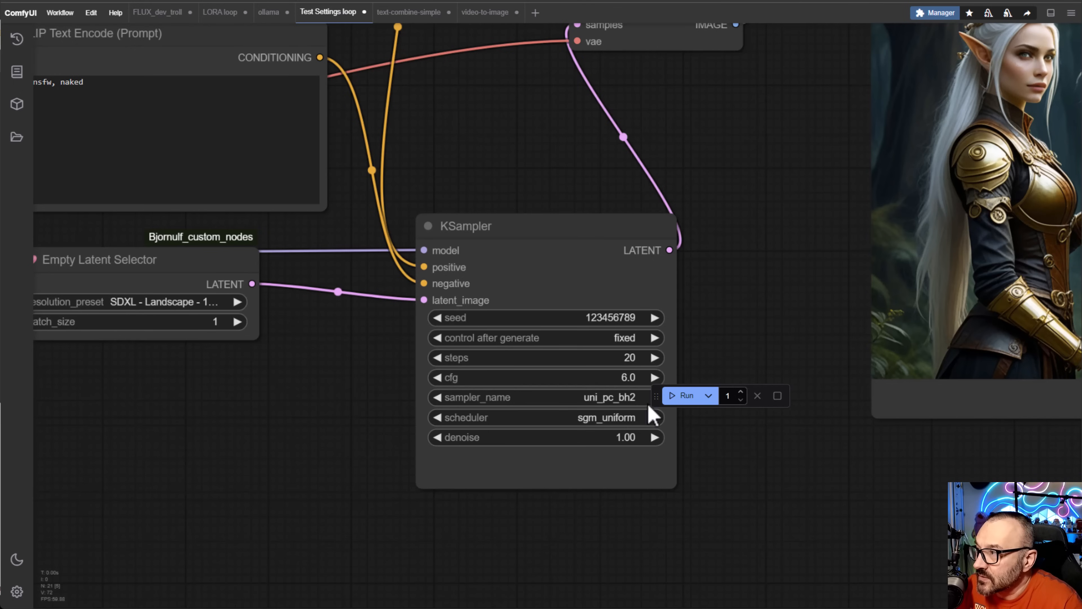
Run the workflow with the fixed seed and examine the generated image in the Preview Image node.
{"action": "left_click", "coordinate": [690, 395]}
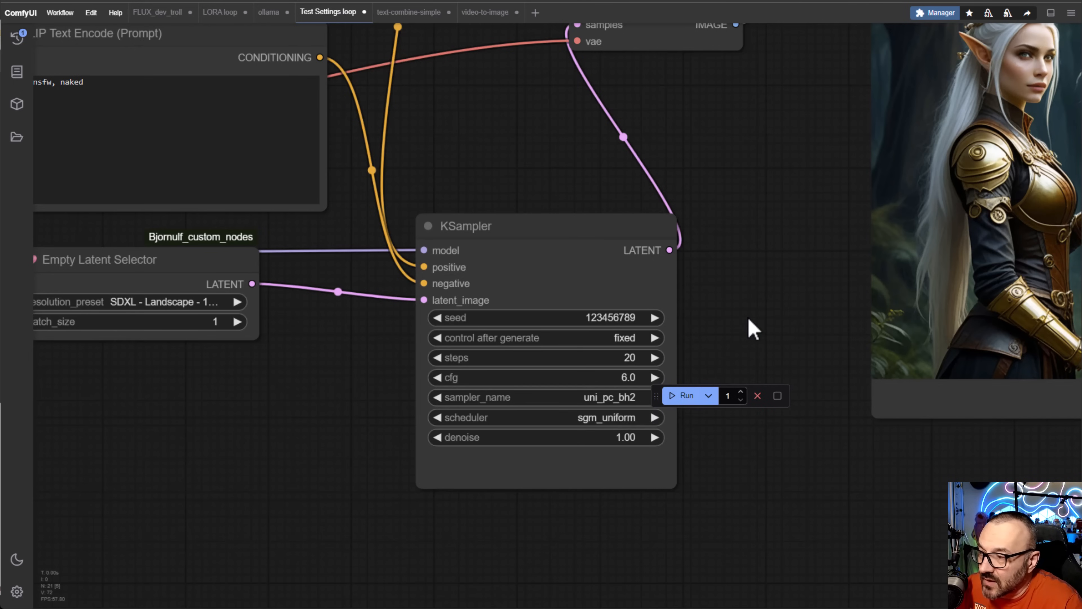
{"action": "scroll", "coordinate": [763, 324], "scroll_direction": "down", "scroll_amount": 9}
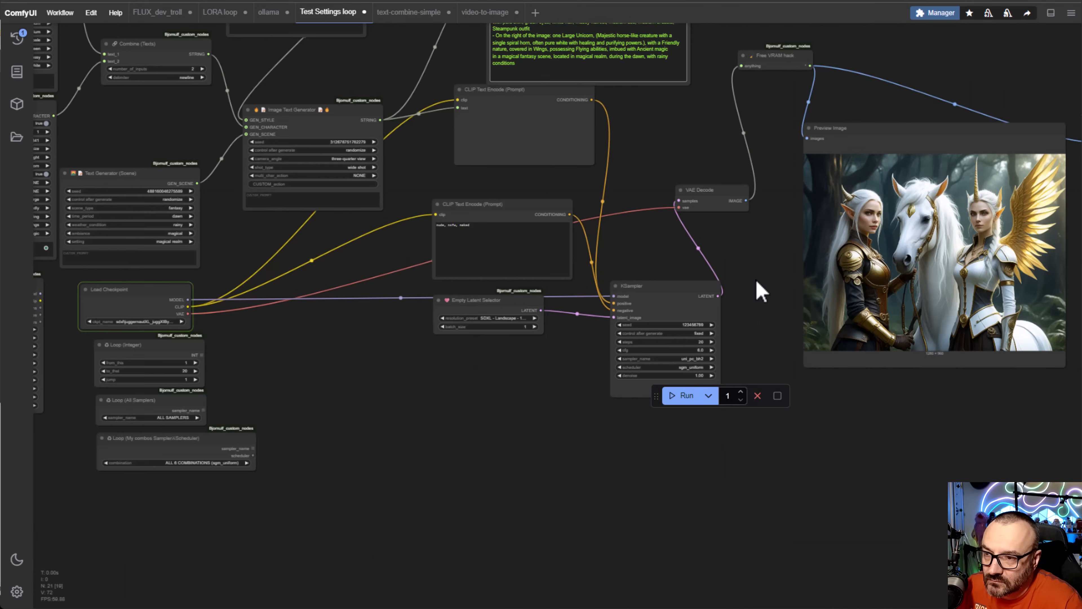
{"action": "left_click_drag", "start_coordinate": [757, 284], "coordinate": [371, 283]}
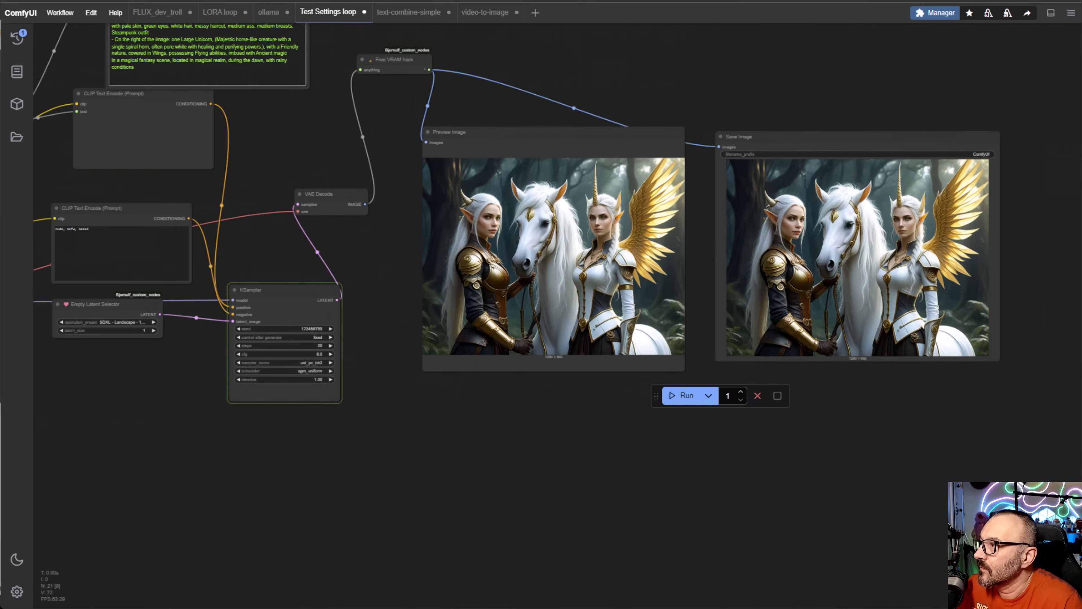
{"action": "scroll", "coordinate": [618, 295], "scroll_direction": "up", "scroll_amount": 6}
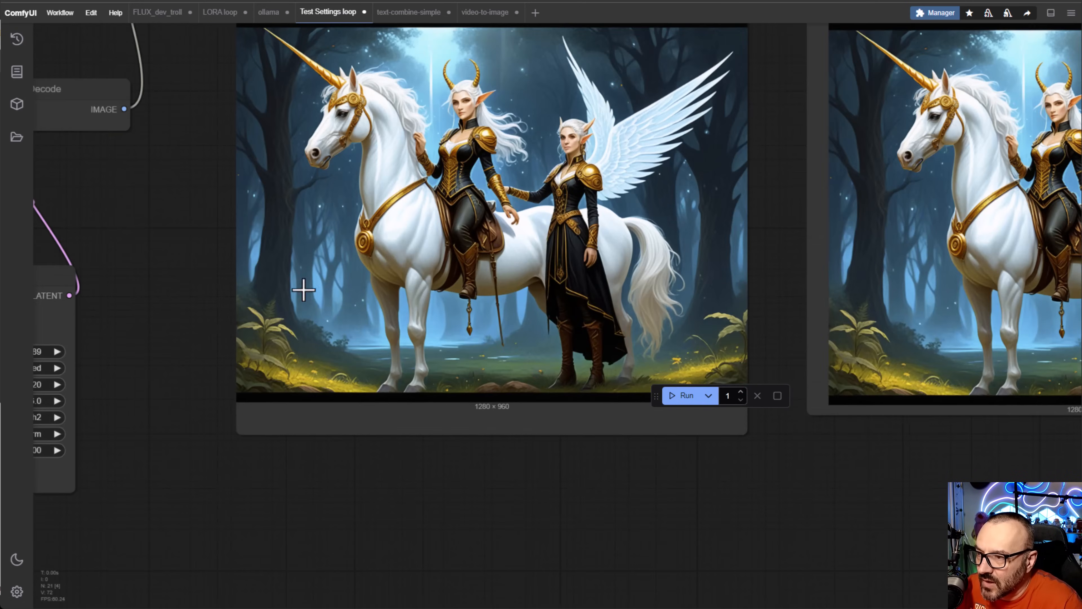
{"action": "left_click_drag", "start_coordinate": [188, 317], "coordinate": [287, 260]}
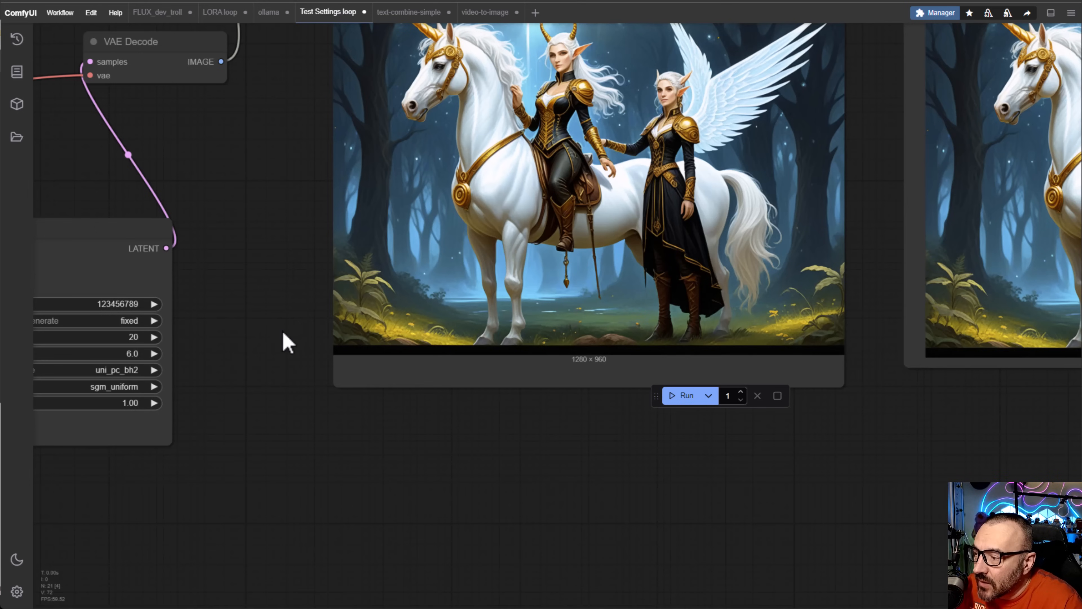
Disconnect the Save Image node's images input from the Free VRAM hack node.
{"action": "left_click_drag", "start_coordinate": [282, 341], "coordinate": [801, 351]}
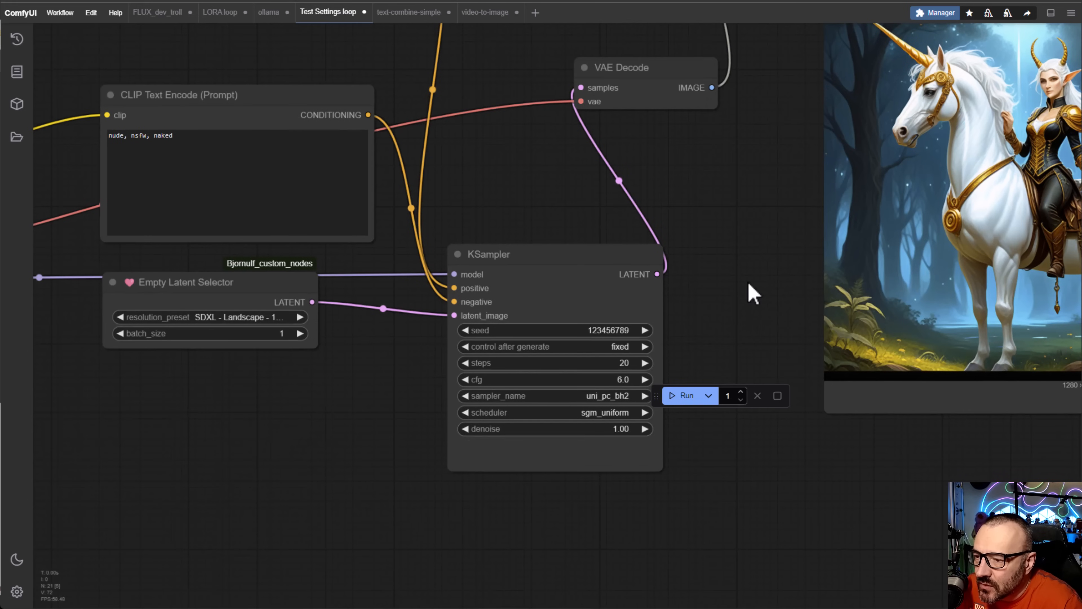
{"action": "scroll", "coordinate": [765, 279], "scroll_direction": "down", "scroll_amount": 4}
{"action": "left_click_drag", "start_coordinate": [859, 264], "coordinate": [509, 260]}
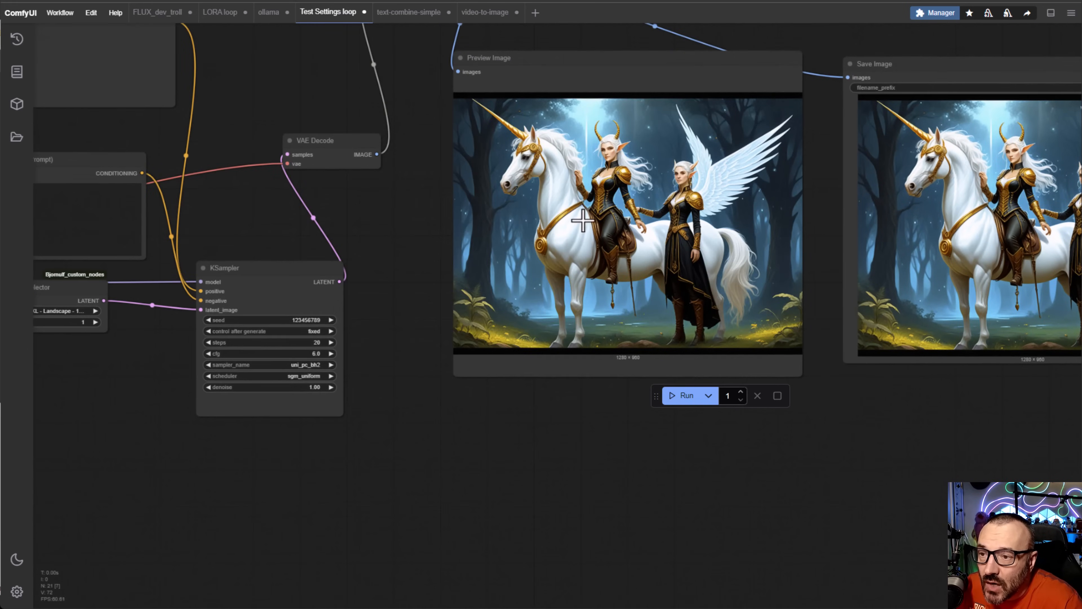
{"action": "left_click_drag", "start_coordinate": [830, 150], "coordinate": [729, 294]}
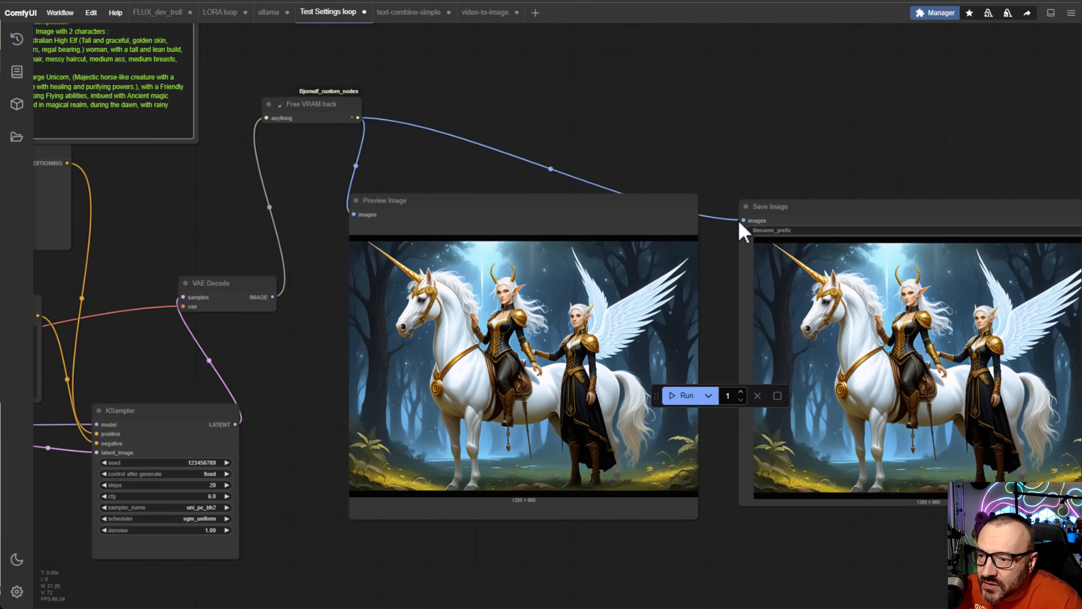
{"action": "left_click_drag", "start_coordinate": [747, 229], "coordinate": [661, 121]}
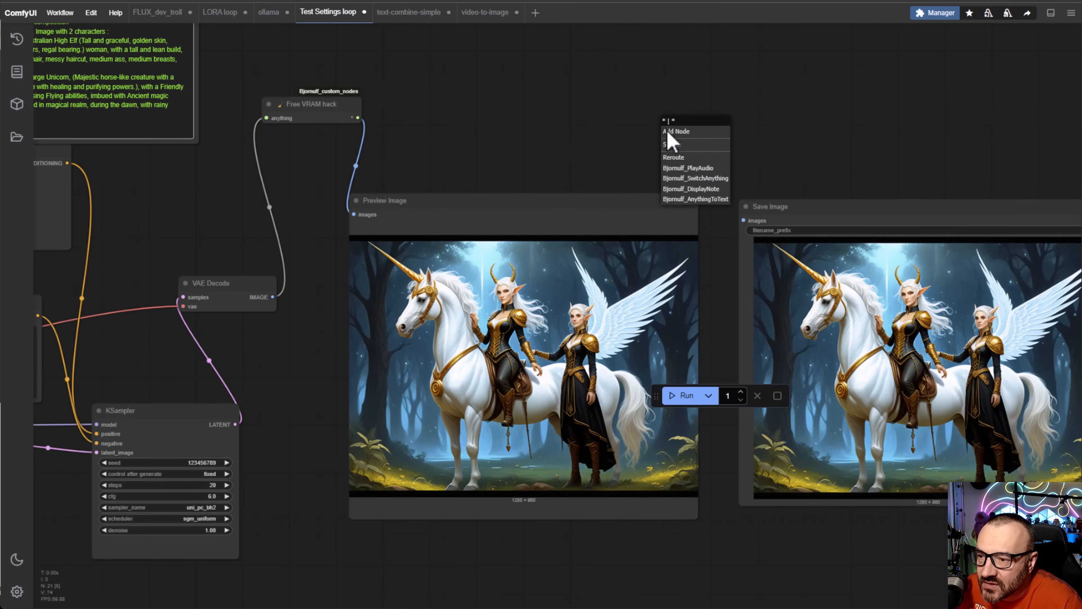
Set the KSampler's sampler_name to euler and its scheduler to simple.
{"action": "left_click_drag", "start_coordinate": [309, 411], "coordinate": [692, 177]}
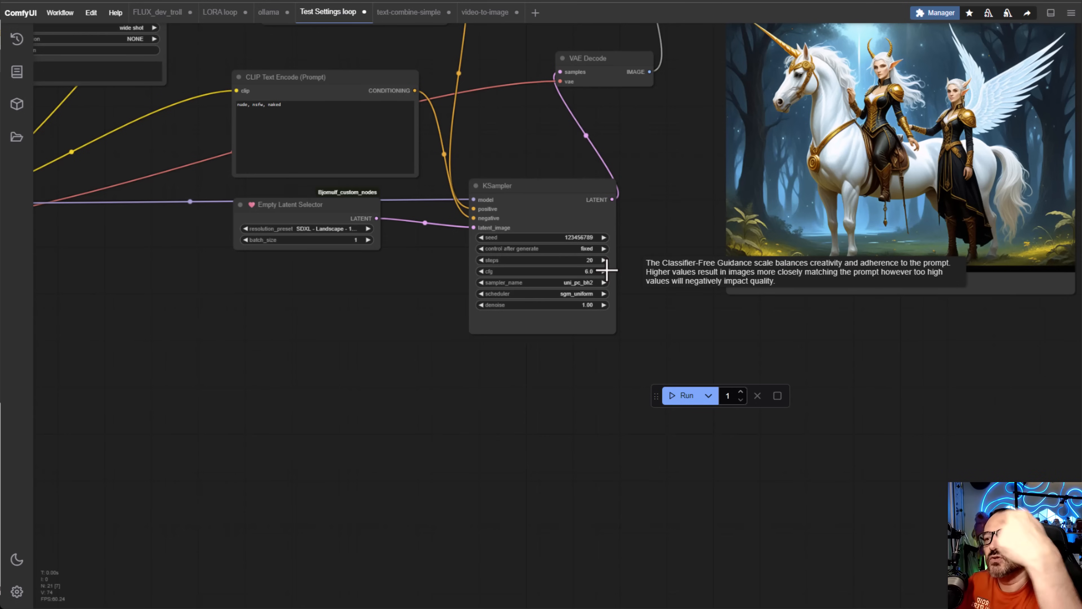
{"action": "scroll", "coordinate": [527, 247], "scroll_direction": "up", "scroll_amount": 8}
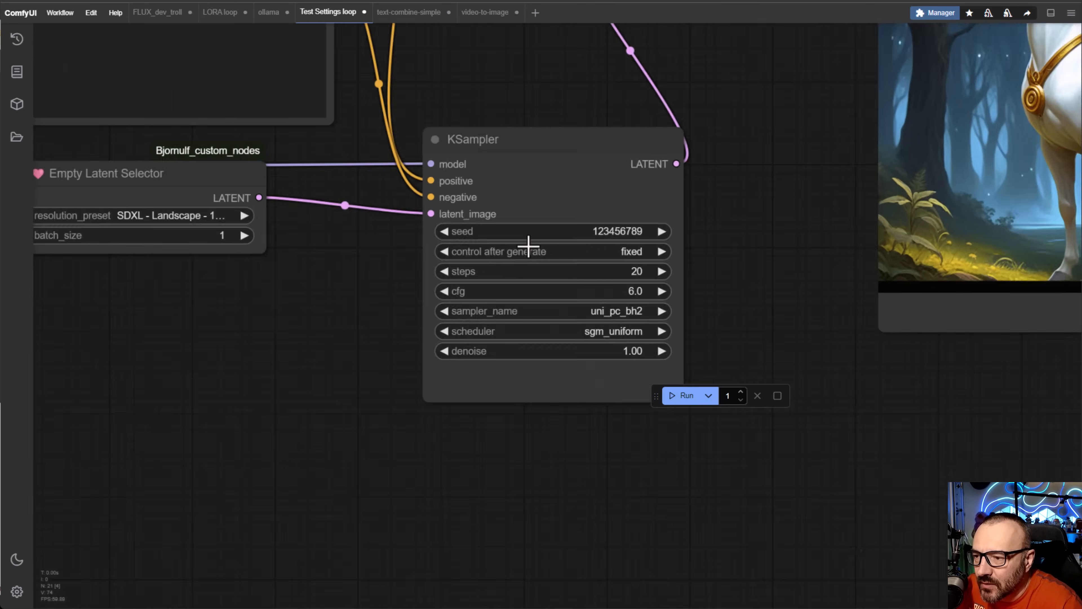
{"action": "scroll", "coordinate": [751, 272], "scroll_direction": "up", "scroll_amount": 1}
{"action": "left_click_drag", "start_coordinate": [751, 272], "coordinate": [668, 188]}
{"action": "left_click", "coordinate": [532, 247]}
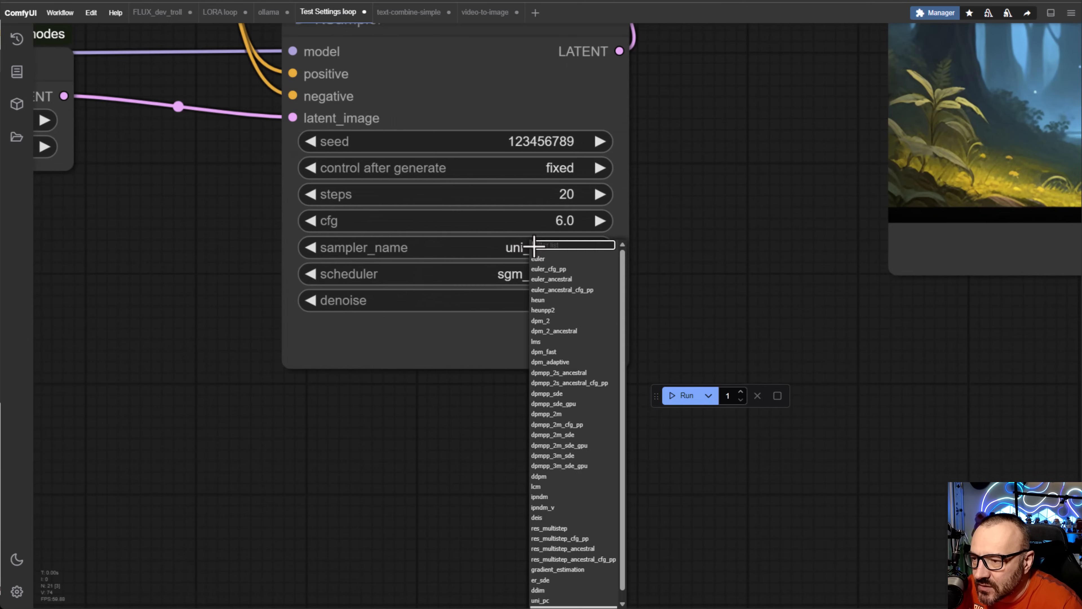
{"action": "left_click", "coordinate": [540, 259]}
{"action": "left_click", "coordinate": [550, 281]}
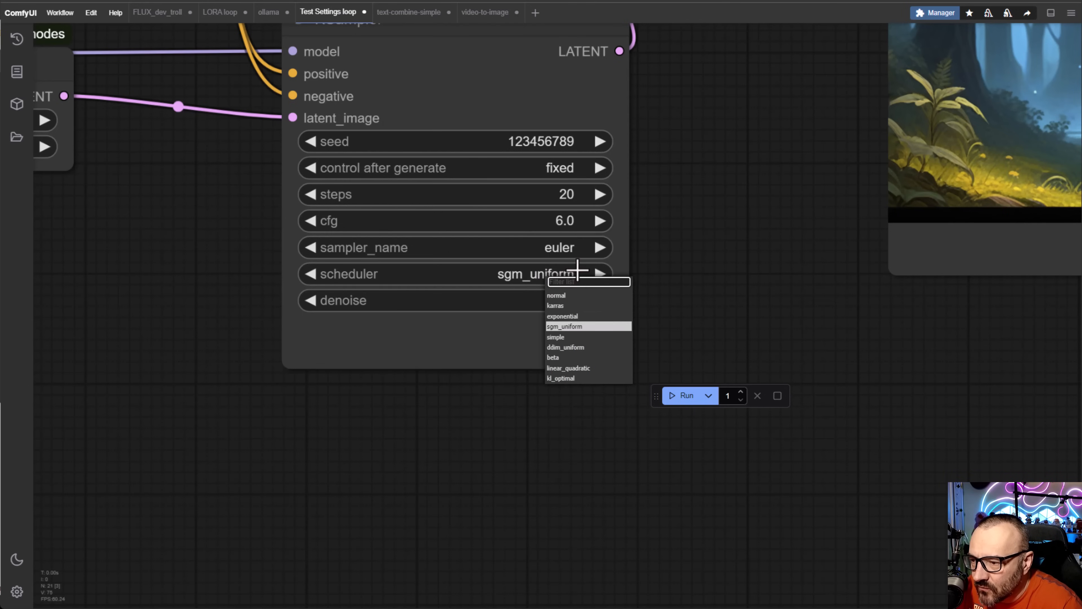
{"action": "left_click", "coordinate": [556, 337]}
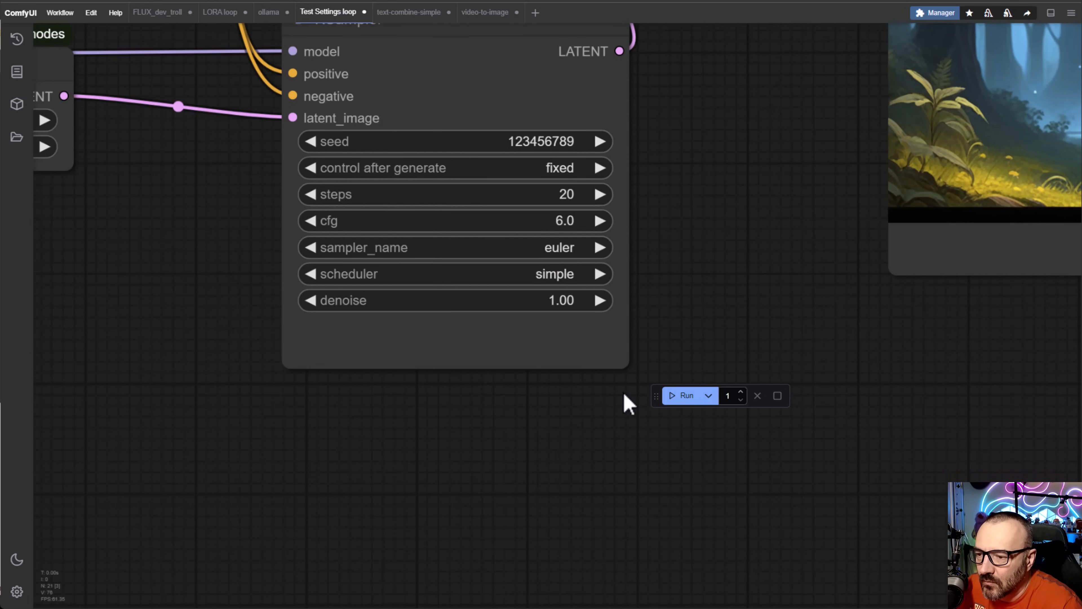
Run the workflow with the new sampler settings and compare the Preview Image result with the earlier image in Save Image.
{"action": "left_click", "coordinate": [677, 395]}
{"action": "scroll", "coordinate": [685, 234], "scroll_direction": "down", "scroll_amount": 4}
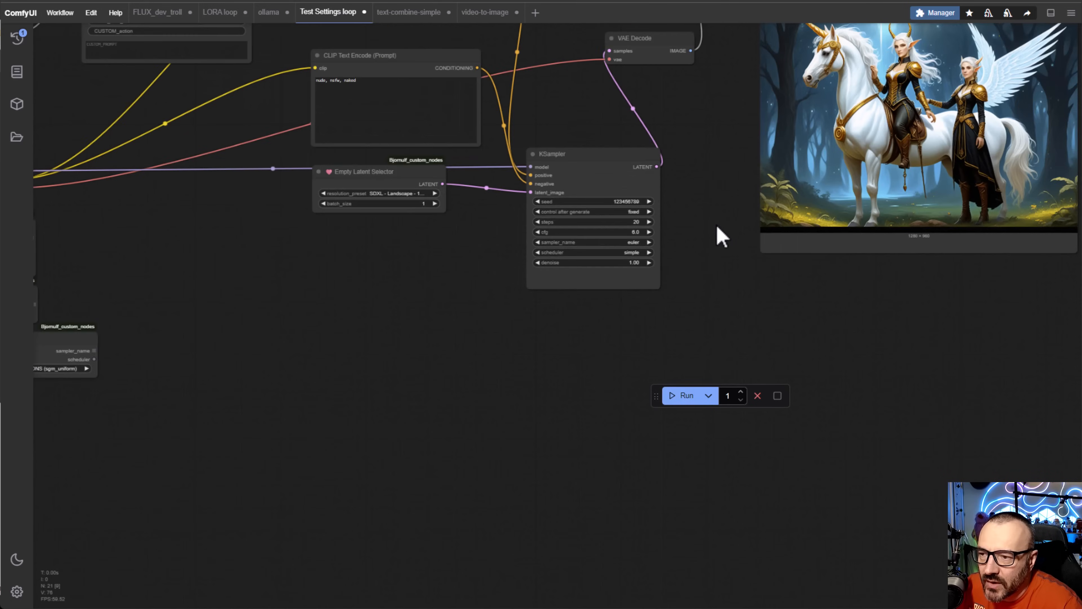
{"action": "left_click_drag", "start_coordinate": [516, 341], "coordinate": [311, 466]}
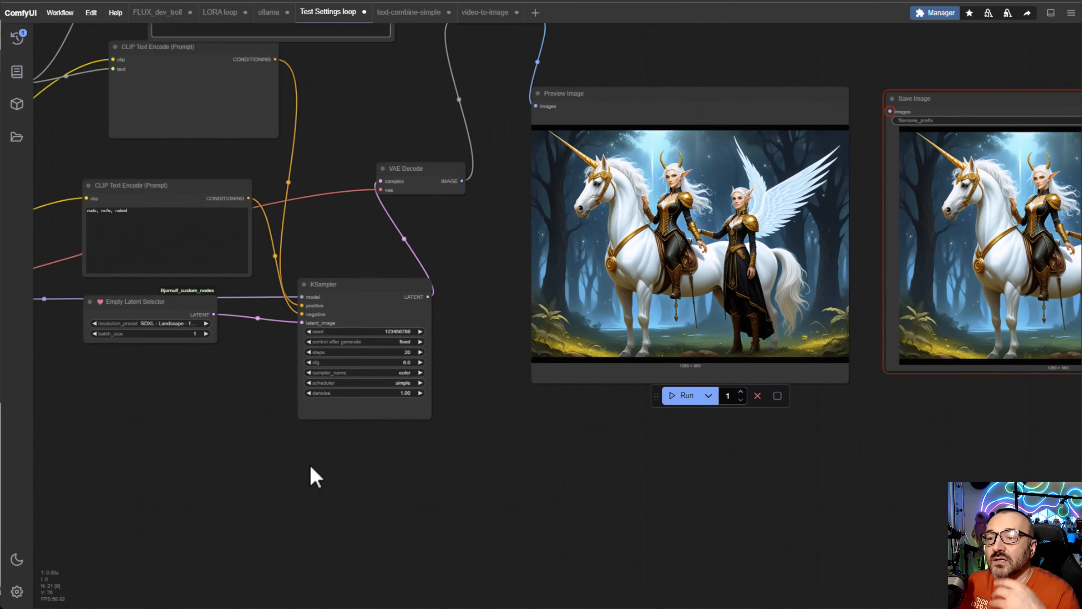
{"action": "left_click_drag", "start_coordinate": [826, 80], "coordinate": [444, 109]}
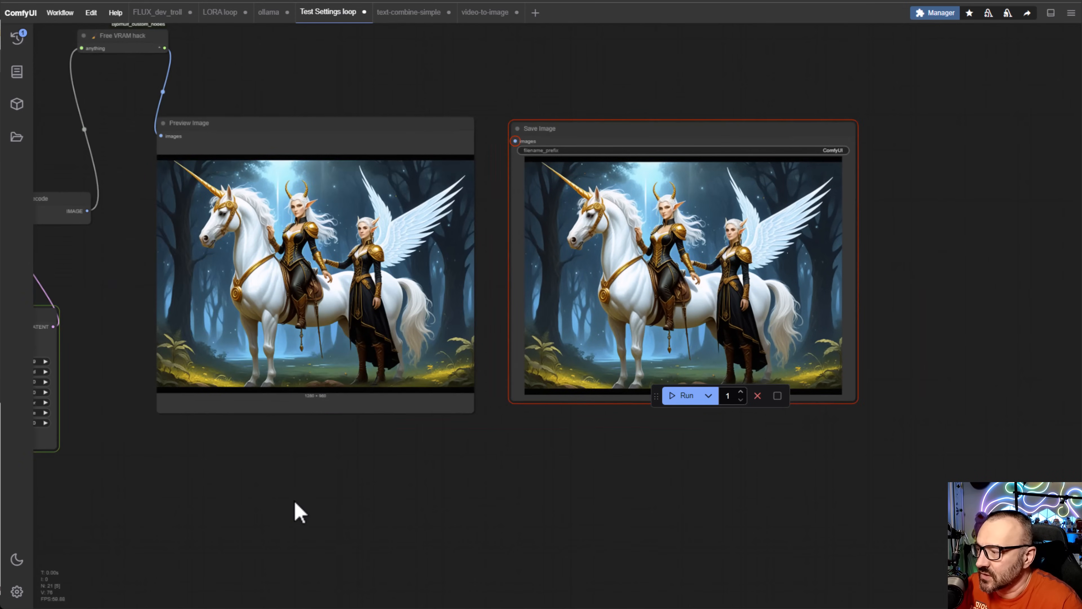
{"action": "left_click_drag", "start_coordinate": [300, 511], "coordinate": [480, 477]}
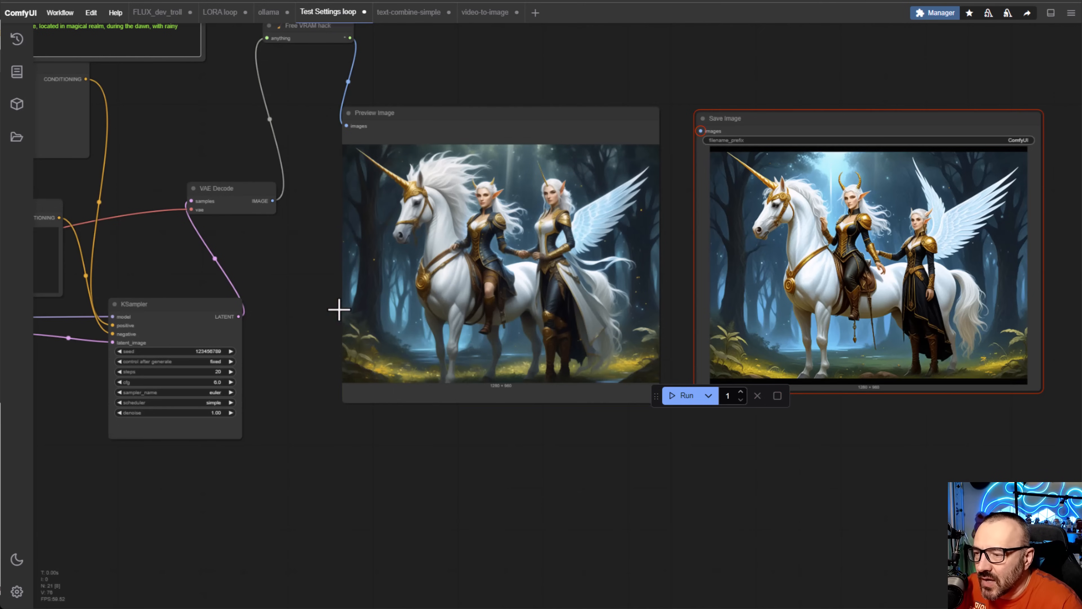
Move the Loop (Integer) node below the Empty Latent Selector and check the Loop section of the custom nodes README.
{"action": "left_click_drag", "start_coordinate": [329, 288], "coordinate": [1040, 161]}
{"action": "scroll", "coordinate": [405, 344], "scroll_direction": "up", "scroll_amount": 3}
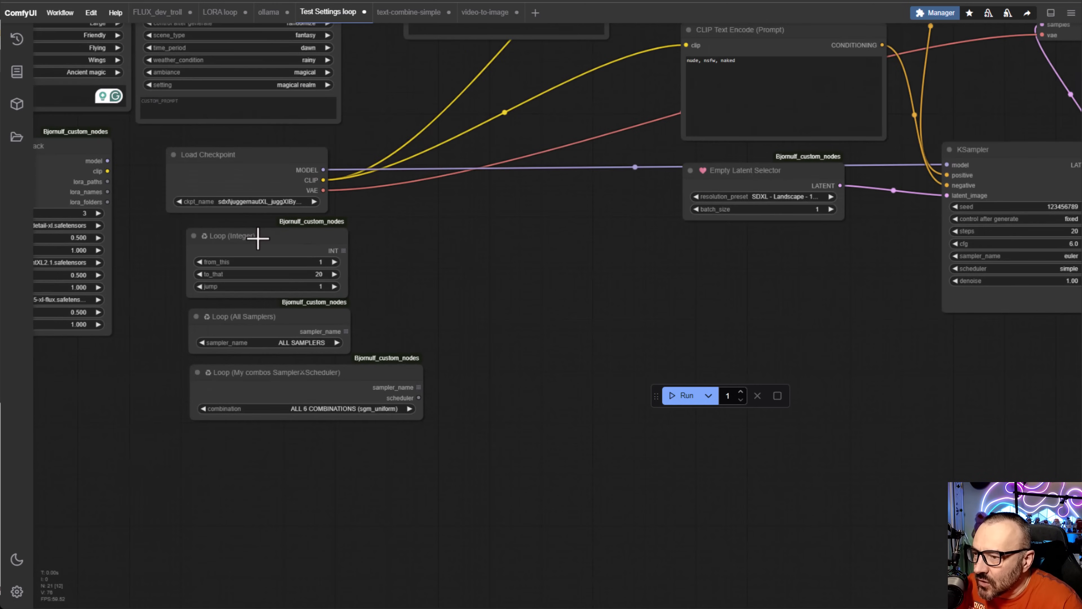
{"action": "left_click_drag", "start_coordinate": [258, 238], "coordinate": [719, 261]}
{"action": "left_click_drag", "start_coordinate": [845, 262], "coordinate": [575, 272]}
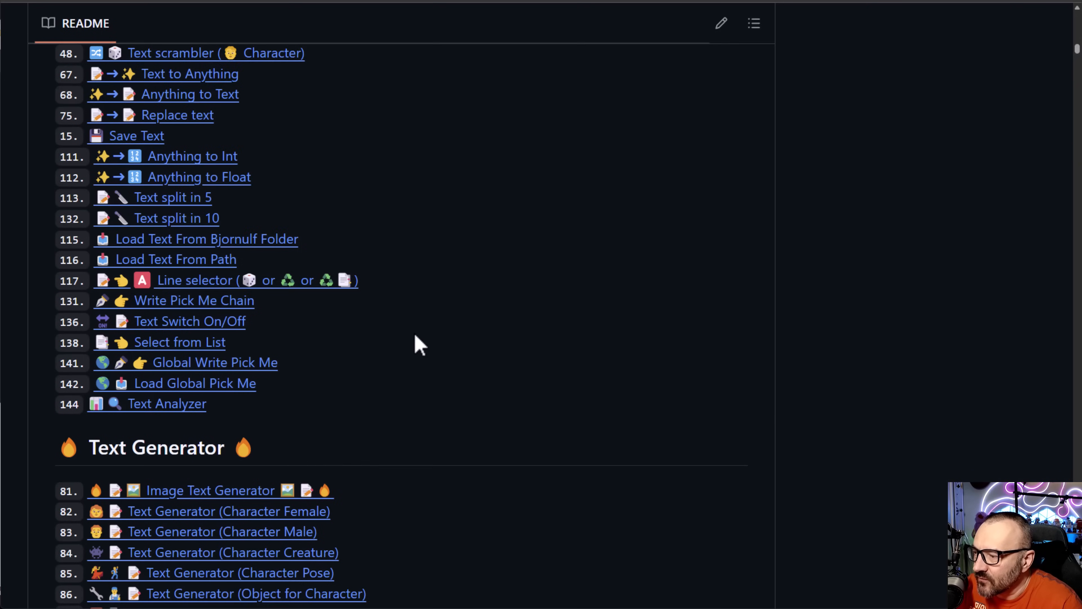
{"action": "scroll", "coordinate": [397, 363], "scroll_direction": "down", "scroll_amount": 12}
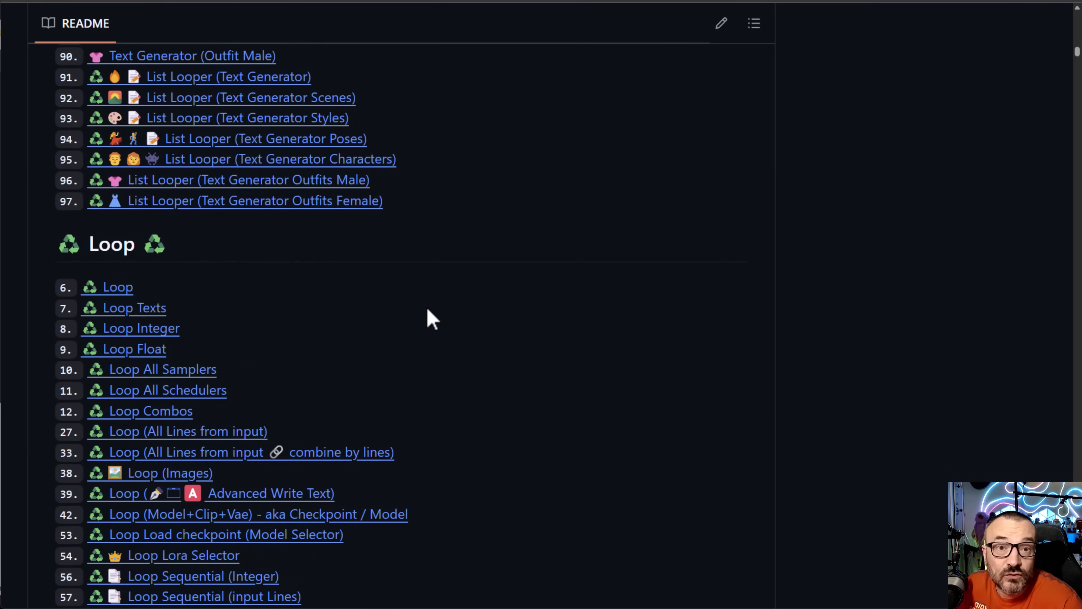
{"action": "scroll", "coordinate": [430, 318], "scroll_direction": "down", "scroll_amount": 1}
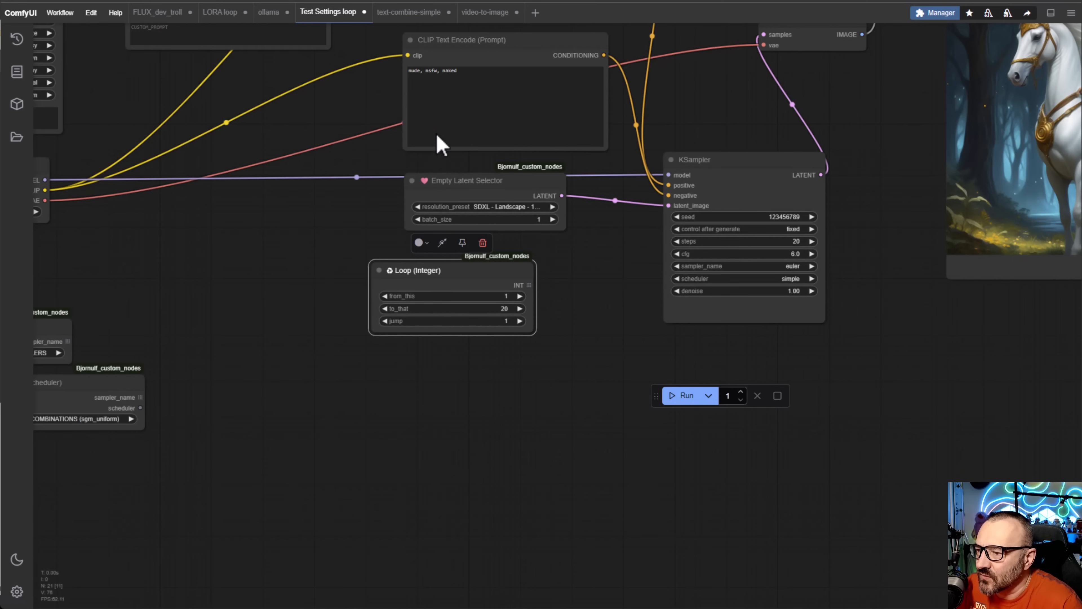
Connect the Loop (Integer) node's INT output to the KSampler's steps input and move the KSampler slightly closer to it.
{"action": "scroll", "coordinate": [576, 345], "scroll_direction": "up", "scroll_amount": 5}
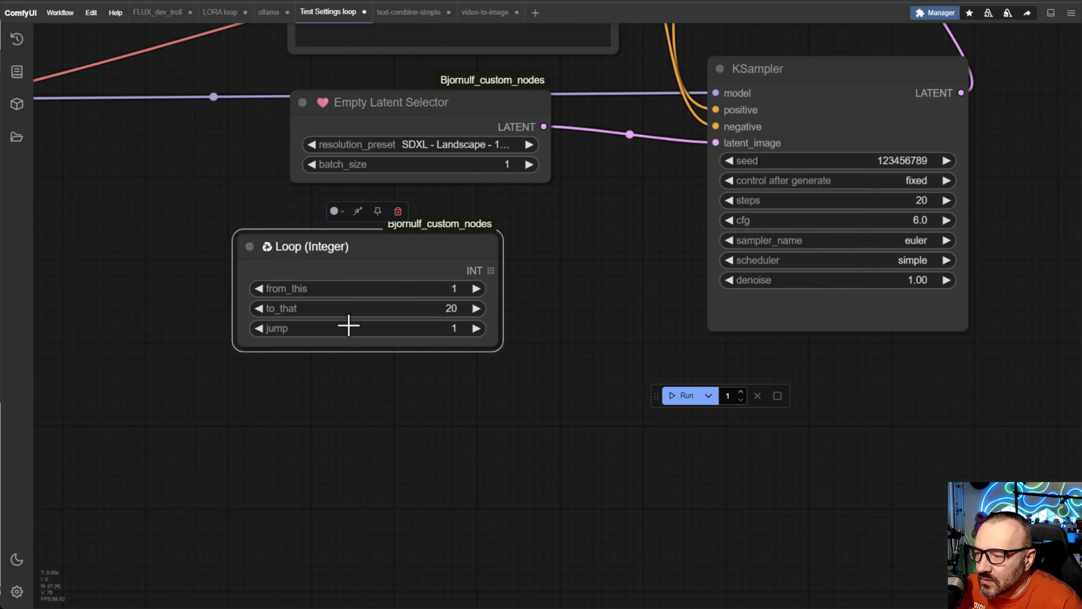
{"action": "left_click_drag", "start_coordinate": [490, 270], "coordinate": [718, 201]}
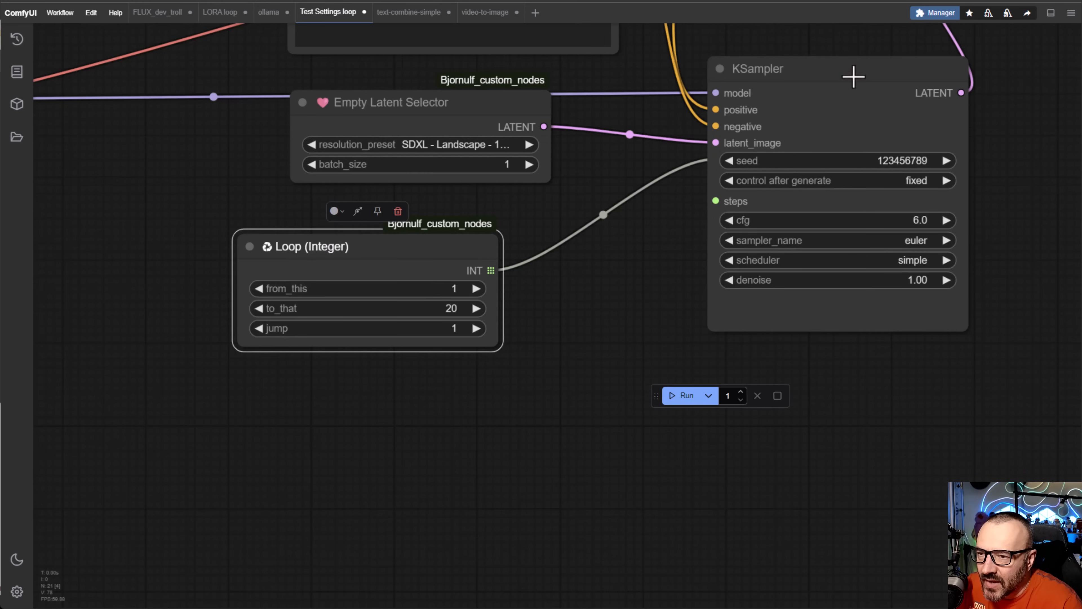
{"action": "left_click_drag", "start_coordinate": [847, 87], "coordinate": [803, 84]}
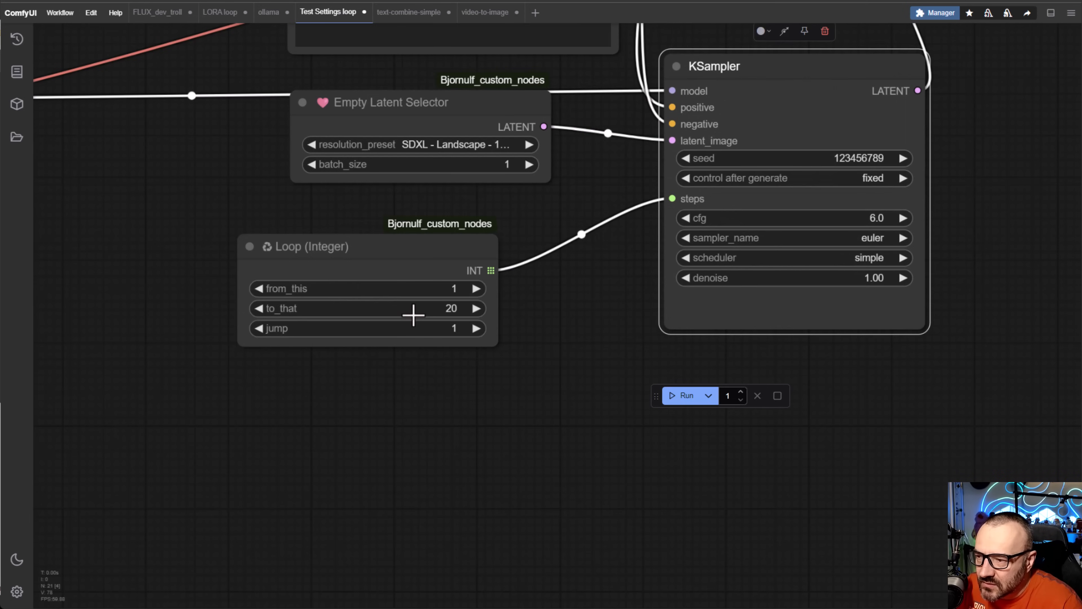
Run the workflow with the KSampler steps driven by the Loop (Integer) node.
{"action": "left_click", "coordinate": [683, 396]}
{"action": "scroll", "coordinate": [934, 338], "scroll_direction": "down", "scroll_amount": 5}
{"action": "scroll", "coordinate": [961, 298], "scroll_direction": "down", "scroll_amount": 3}
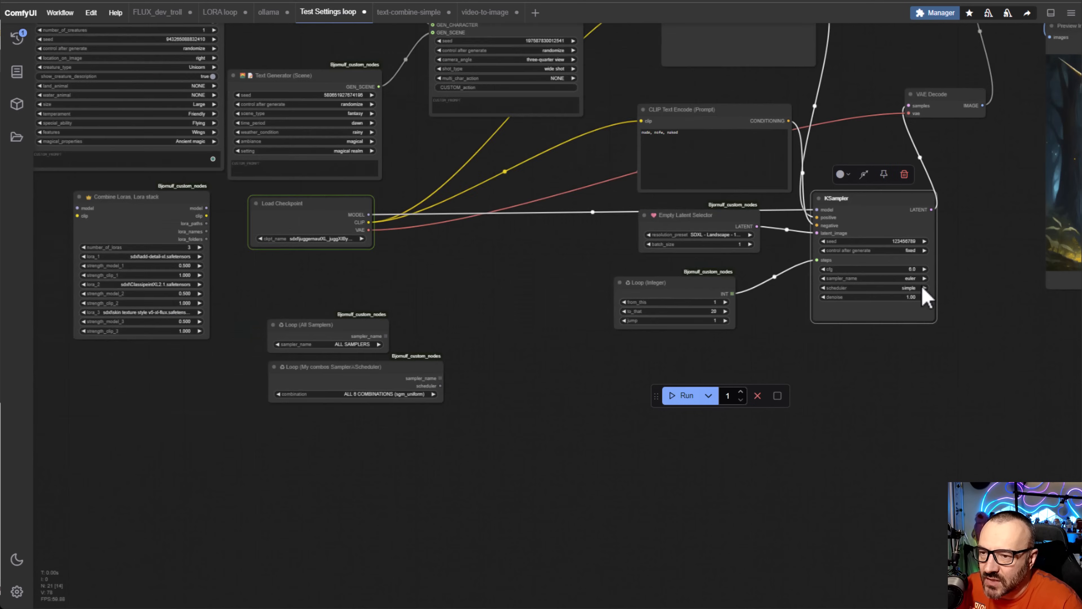
{"action": "left_click_drag", "start_coordinate": [921, 286], "coordinate": [397, 415]}
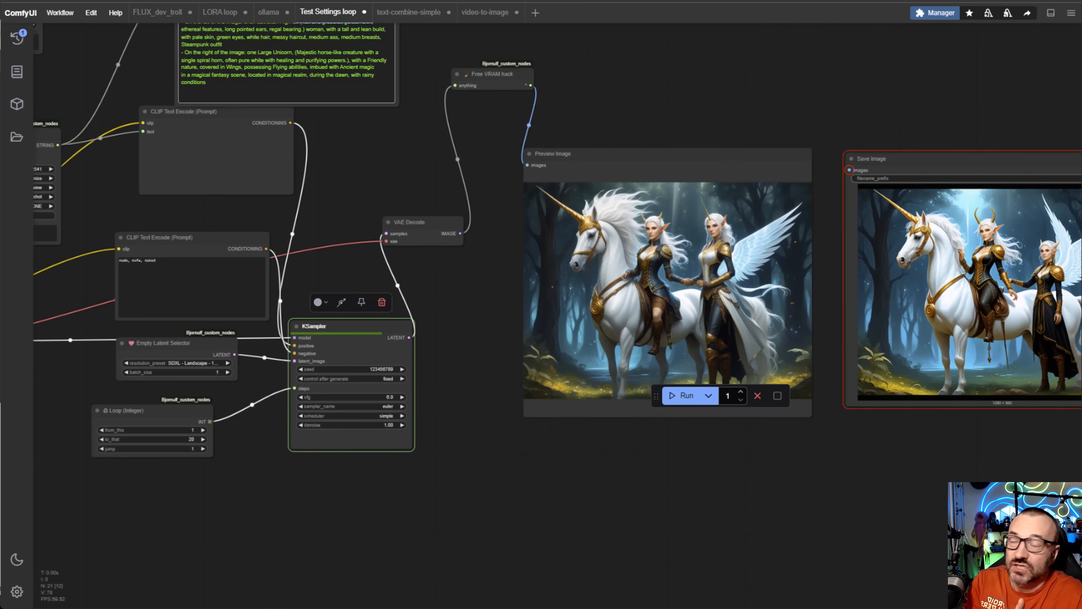
Check the sampling progress in the console window, return to ComfyUI and look at the images in the Preview Image node.
{"action": "left_click_drag", "start_coordinate": [0, 68], "coordinate": [307, 73]}
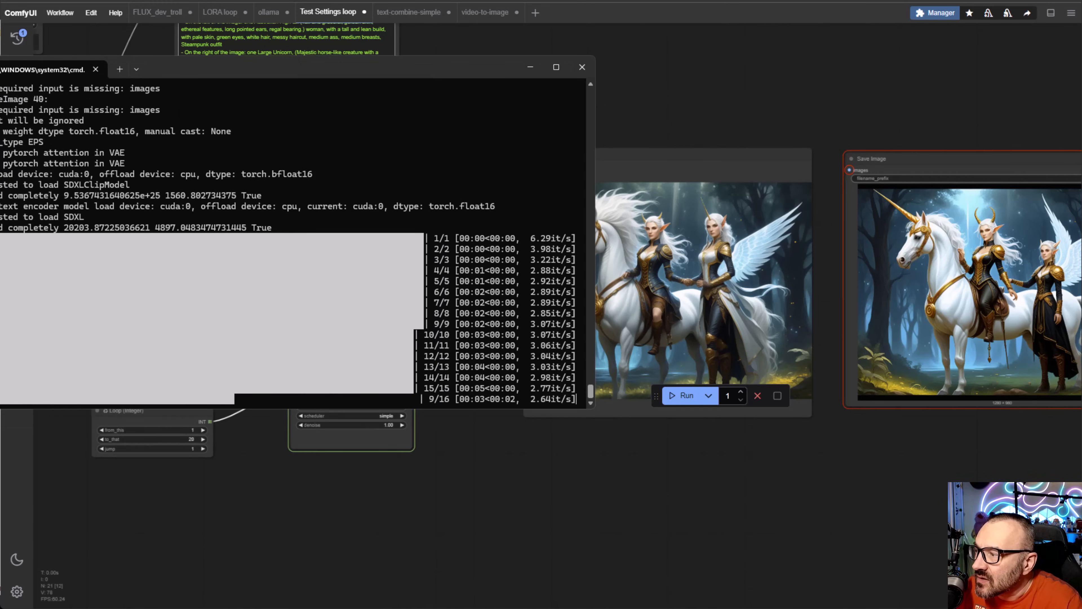
{"action": "key", "text": "alt+Tab"}
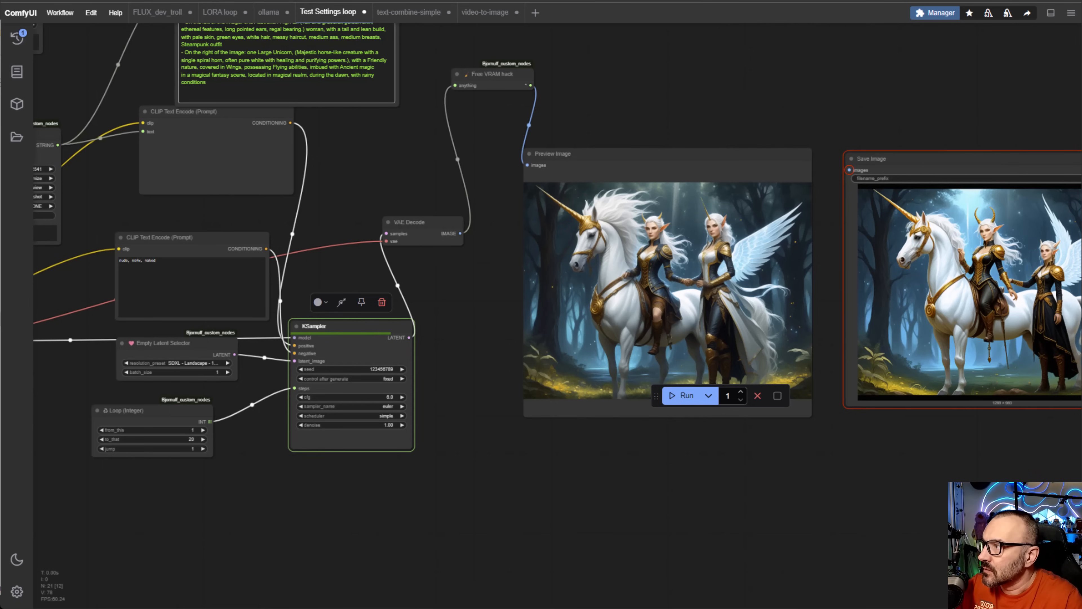
{"action": "scroll", "coordinate": [552, 223], "scroll_direction": "up", "scroll_amount": 8}
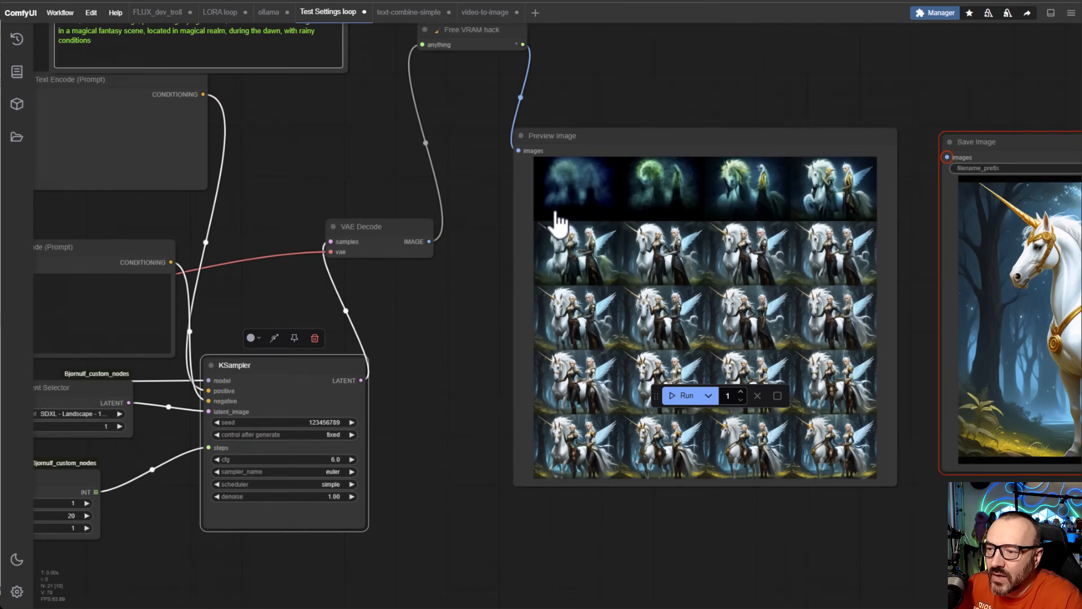
Compare the first low-step images in the Preview Image grid with the images in its last row up close.
{"action": "scroll", "coordinate": [516, 273], "scroll_direction": "up", "scroll_amount": 1}
{"action": "left_click_drag", "start_coordinate": [454, 191], "coordinate": [200, 264]}
{"action": "scroll", "coordinate": [365, 203], "scroll_direction": "up", "scroll_amount": 6}
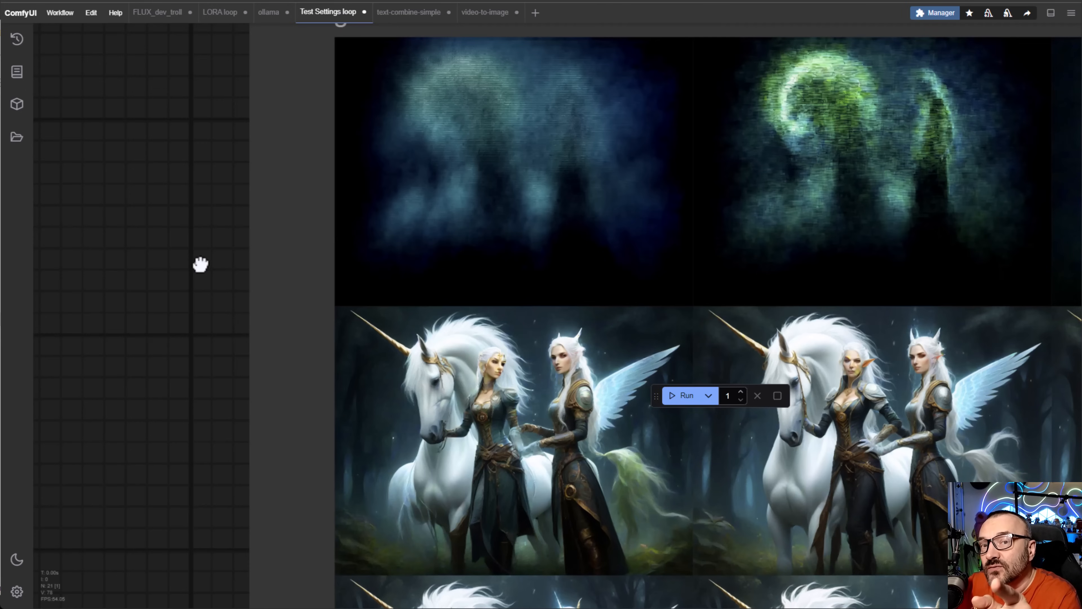
{"action": "scroll", "coordinate": [201, 264], "scroll_direction": "down", "scroll_amount": 3}
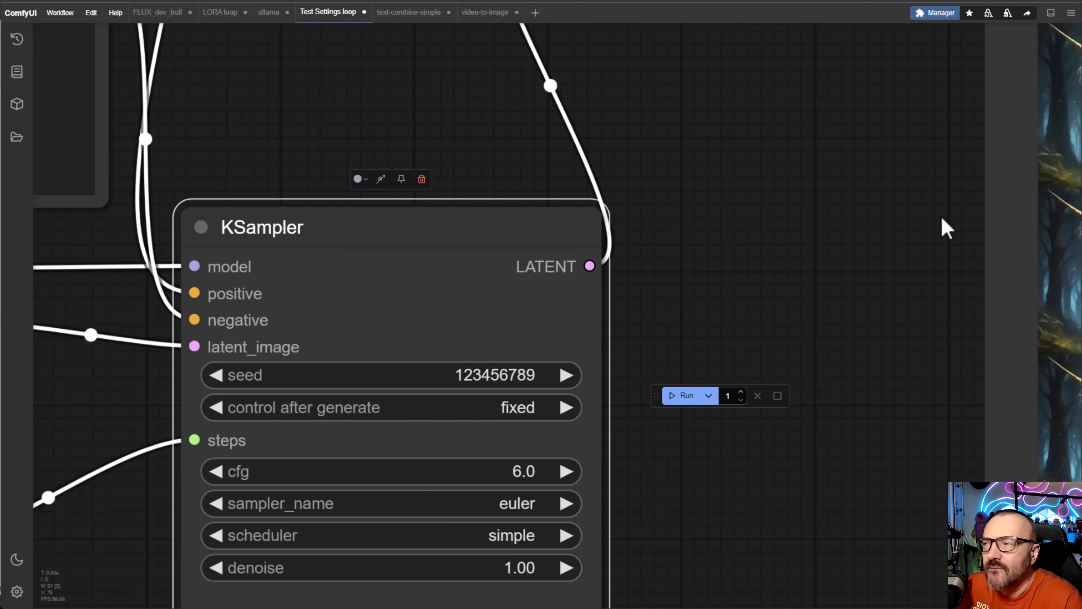
{"action": "left_click_drag", "start_coordinate": [946, 228], "coordinate": [97, 229]}
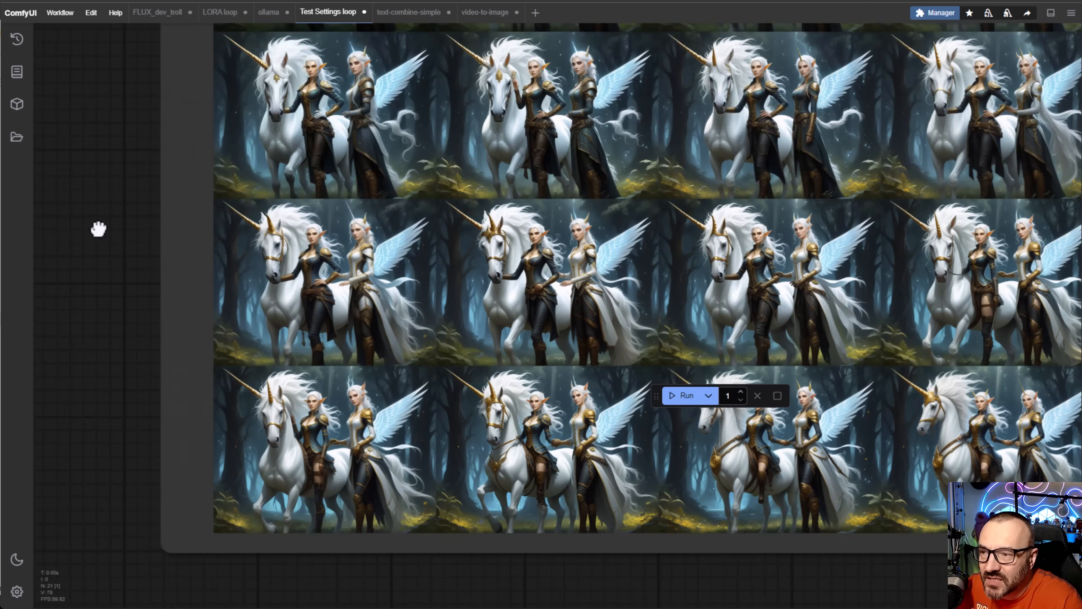
{"action": "scroll", "coordinate": [696, 526], "scroll_direction": "up", "scroll_amount": 8}
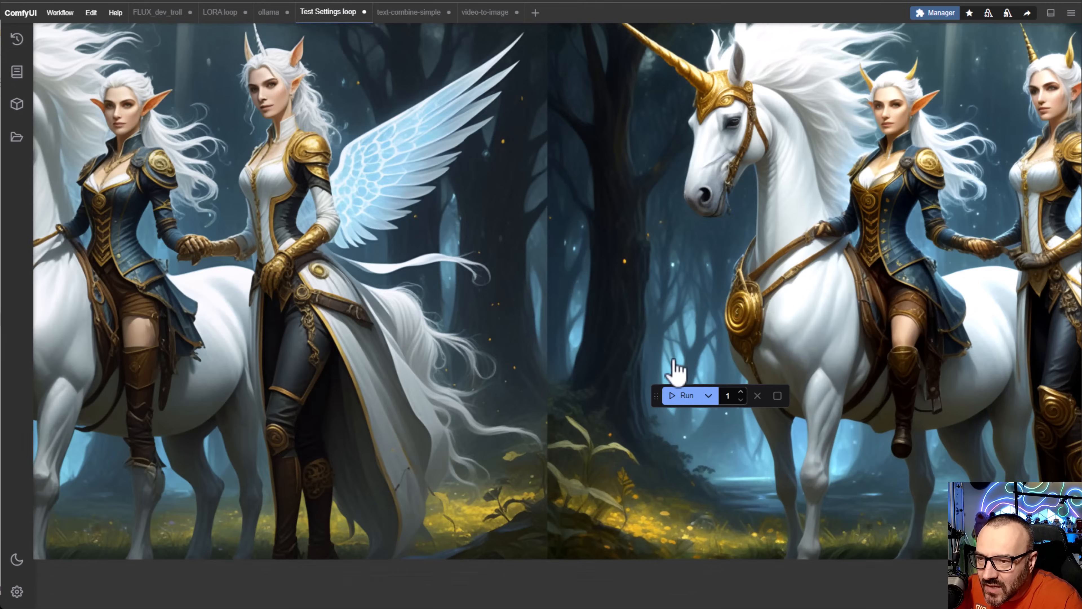
{"action": "left_click_drag", "start_coordinate": [942, 175], "coordinate": [567, 187]}
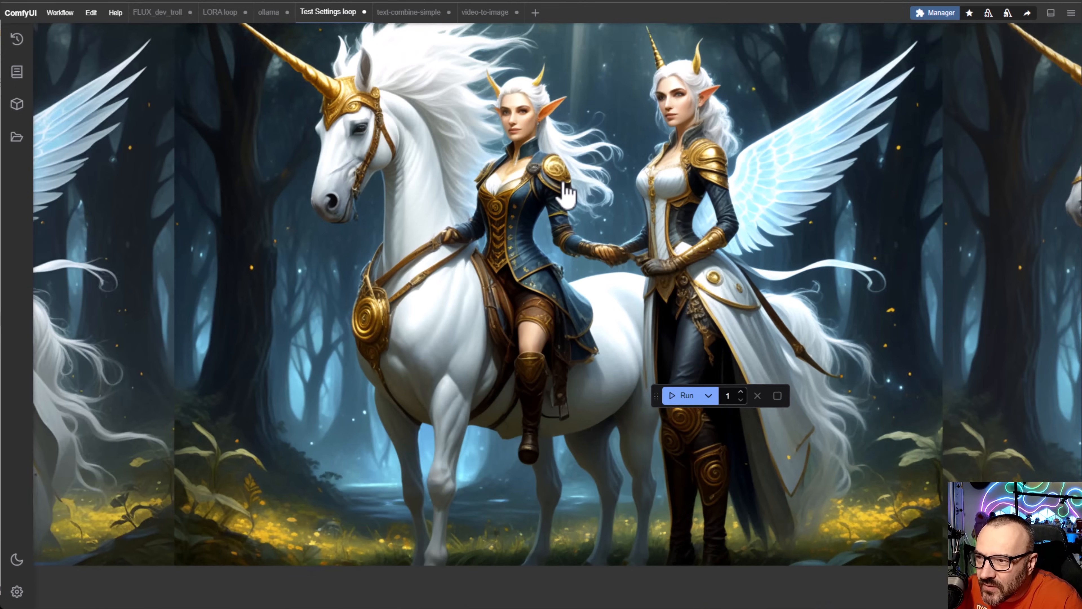
{"action": "scroll", "coordinate": [566, 186], "scroll_direction": "up", "scroll_amount": 1}
{"action": "left_click_drag", "start_coordinate": [986, 234], "coordinate": [111, 328]}
{"action": "left_click_drag", "start_coordinate": [959, 299], "coordinate": [826, 552]}
Examine the middle rows of the Preview Image grid in detail, following the image changes down to the final row.
{"action": "scroll", "coordinate": [624, 314], "scroll_direction": "down", "scroll_amount": 13}
{"action": "left_click_drag", "start_coordinate": [573, 89], "coordinate": [666, 375]}
{"action": "left_click_drag", "start_coordinate": [490, 158], "coordinate": [631, 410]}
{"action": "scroll", "coordinate": [545, 387], "scroll_direction": "up", "scroll_amount": 13}
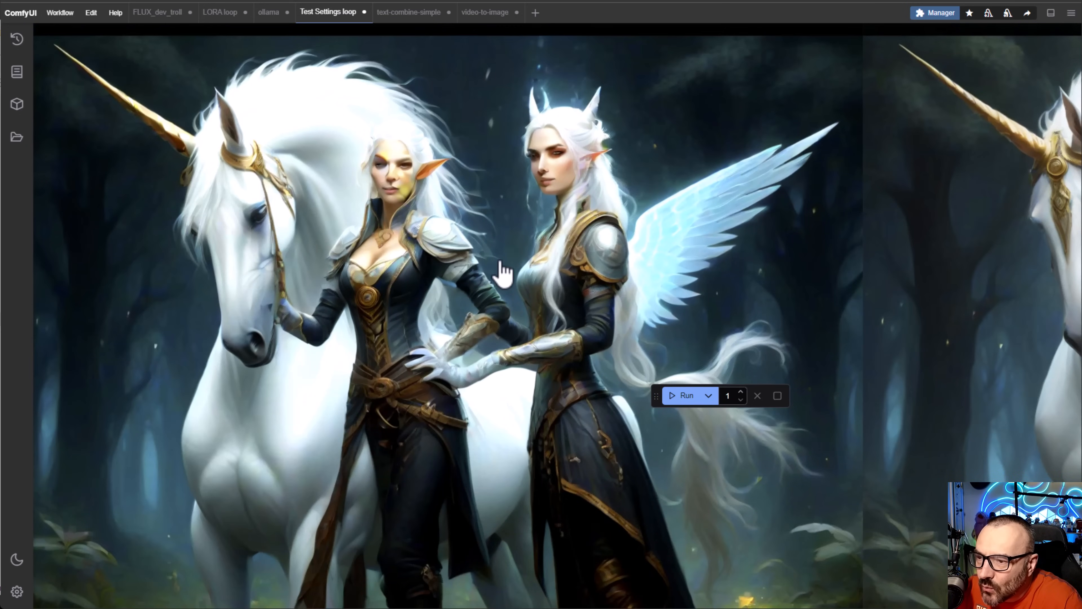
{"action": "scroll", "coordinate": [502, 272], "scroll_direction": "down", "scroll_amount": 13}
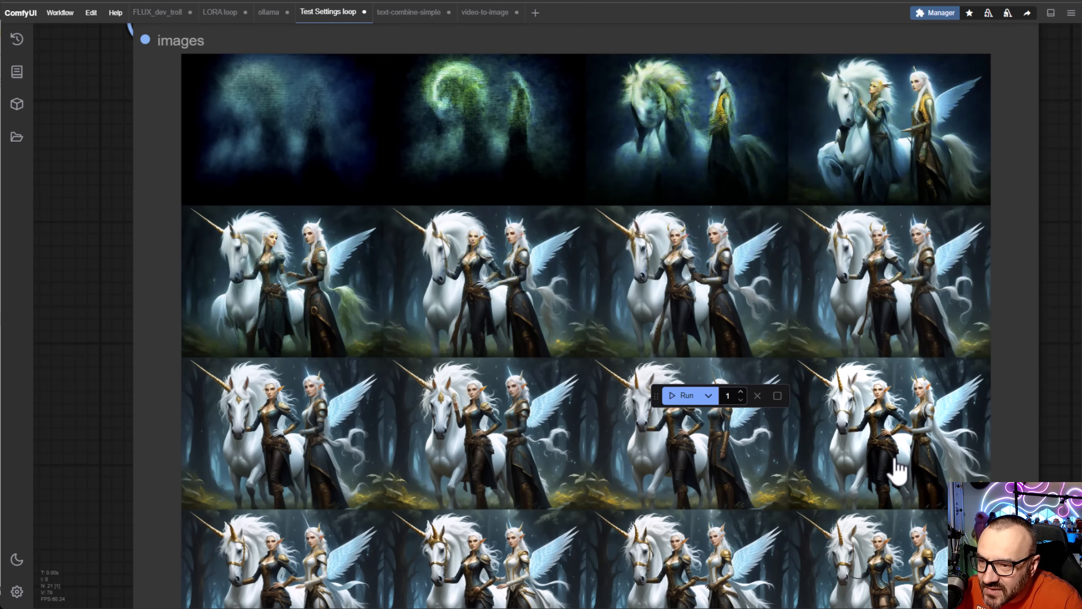
{"action": "left_click_drag", "start_coordinate": [905, 462], "coordinate": [861, 337]}
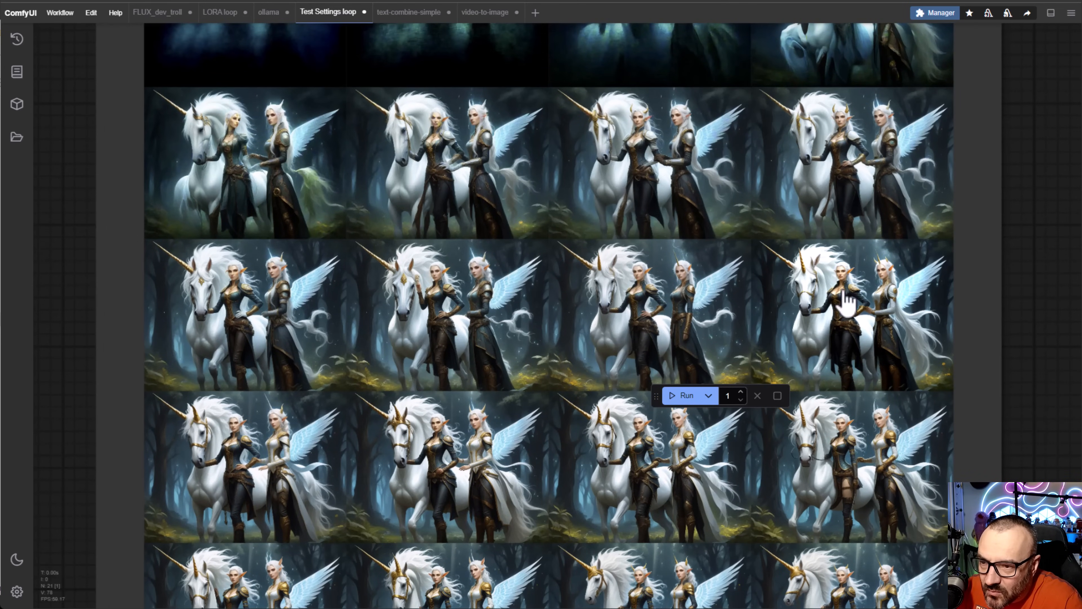
{"action": "scroll", "coordinate": [719, 321], "scroll_direction": "down", "scroll_amount": 3}
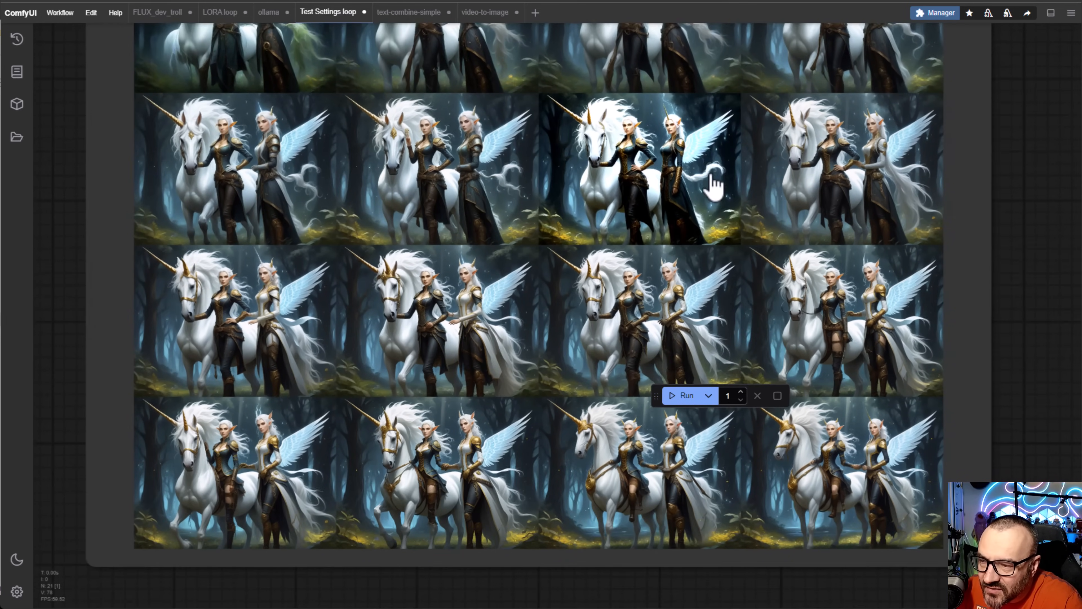
{"action": "scroll", "coordinate": [438, 128], "scroll_direction": "up", "scroll_amount": 8}
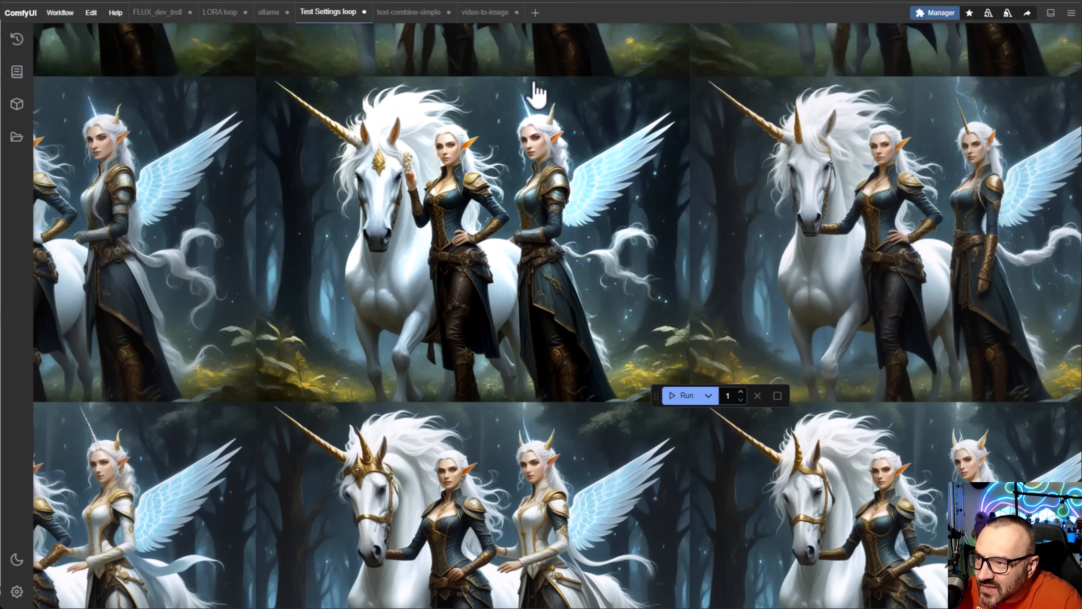
{"action": "left_click_drag", "start_coordinate": [946, 241], "coordinate": [383, 154]}
{"action": "left_click_drag", "start_coordinate": [756, 305], "coordinate": [742, 87]}
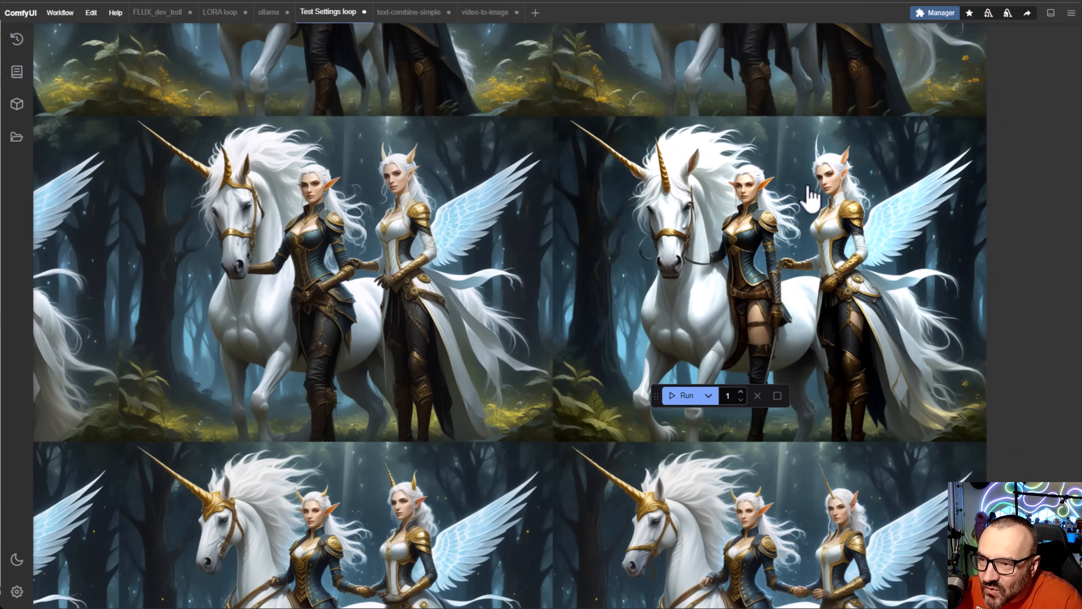
{"action": "left_click_drag", "start_coordinate": [811, 200], "coordinate": [811, 38]}
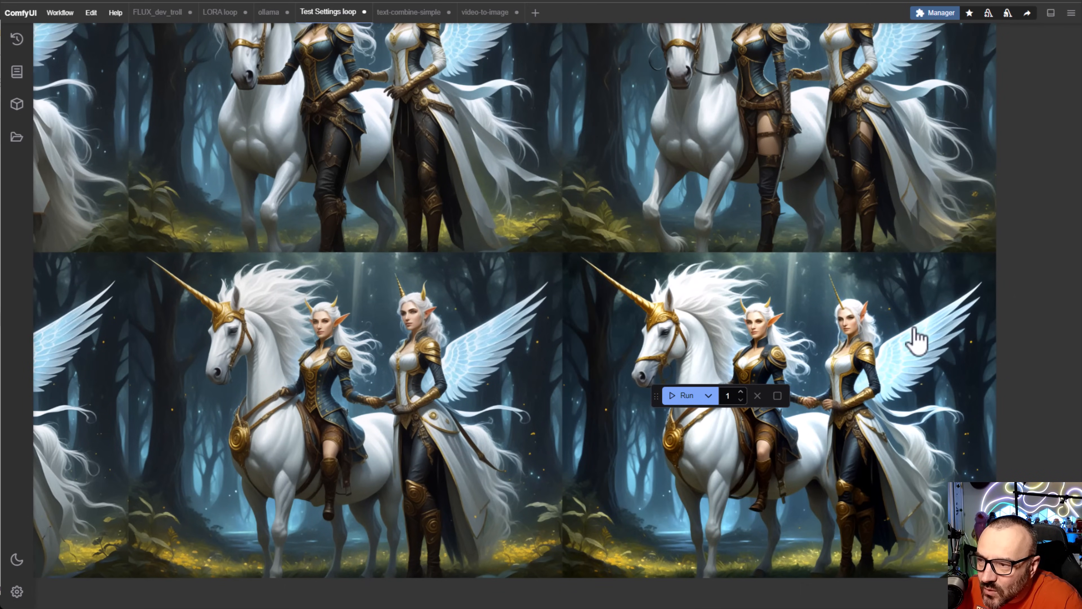
Compare the last two images of the Preview Image grid side by side and review the bottom rows.
{"action": "scroll", "coordinate": [551, 322], "scroll_direction": "down", "scroll_amount": 5}
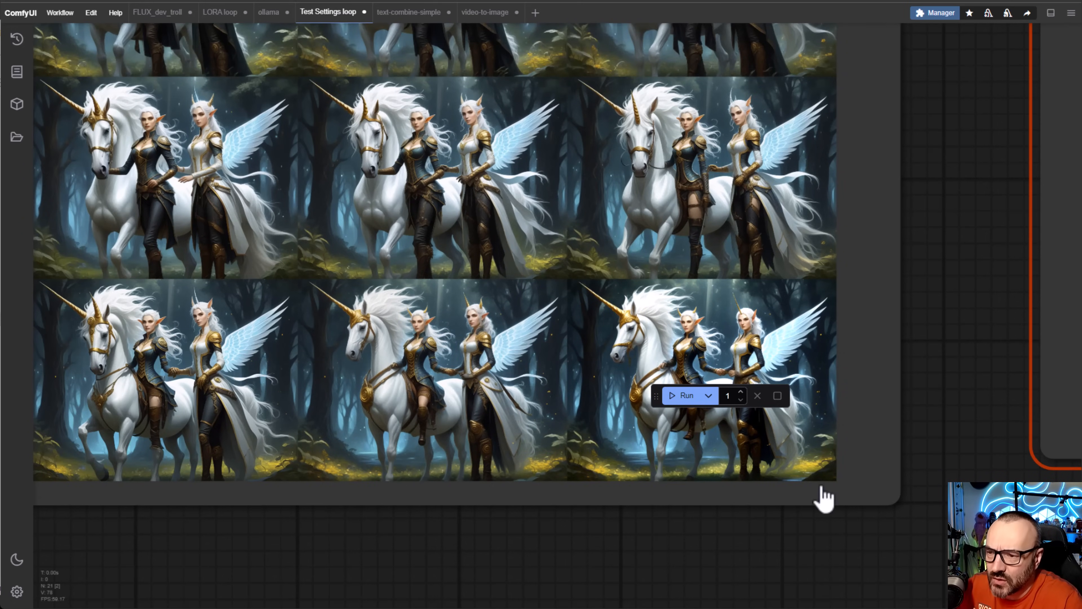
{"action": "scroll", "coordinate": [565, 329], "scroll_direction": "up", "scroll_amount": 5}
{"action": "scroll", "coordinate": [538, 405], "scroll_direction": "up", "scroll_amount": 2}
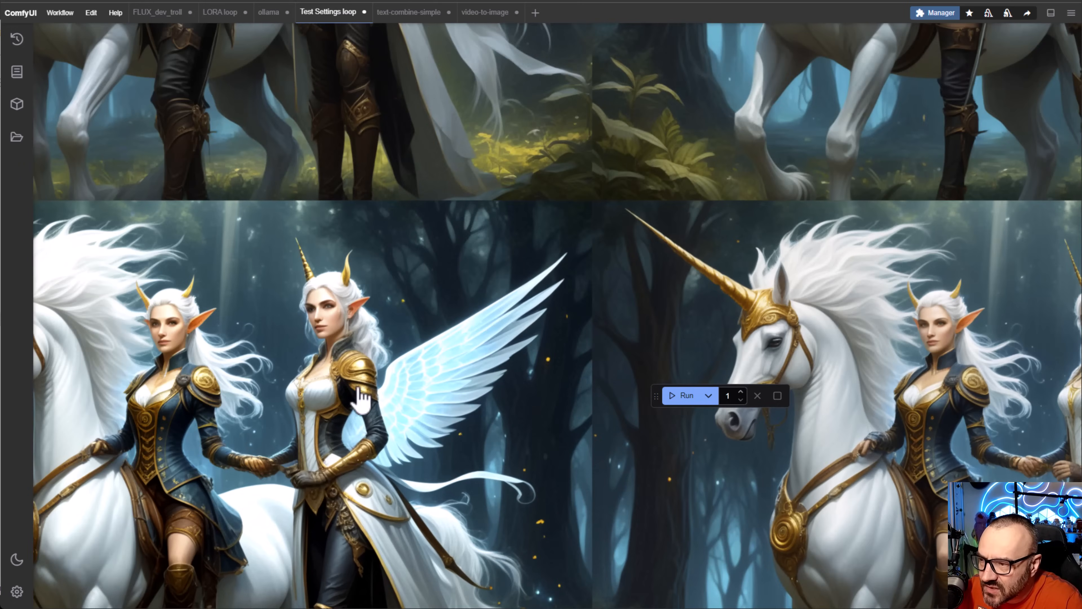
{"action": "left_click_drag", "start_coordinate": [449, 314], "coordinate": [378, 204]}
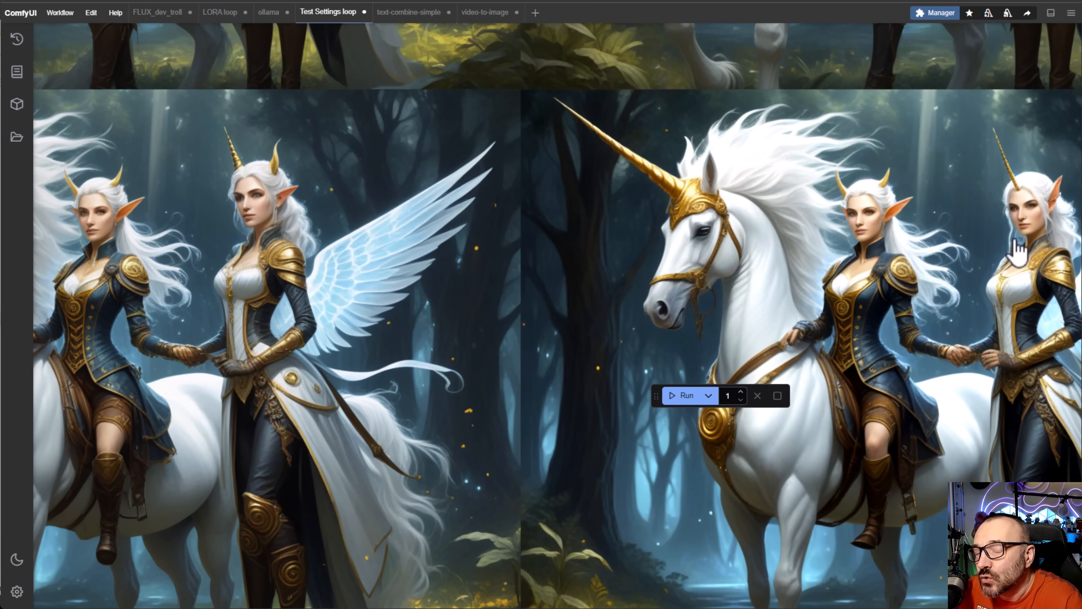
{"action": "scroll", "coordinate": [1015, 242], "scroll_direction": "down", "scroll_amount": 5}
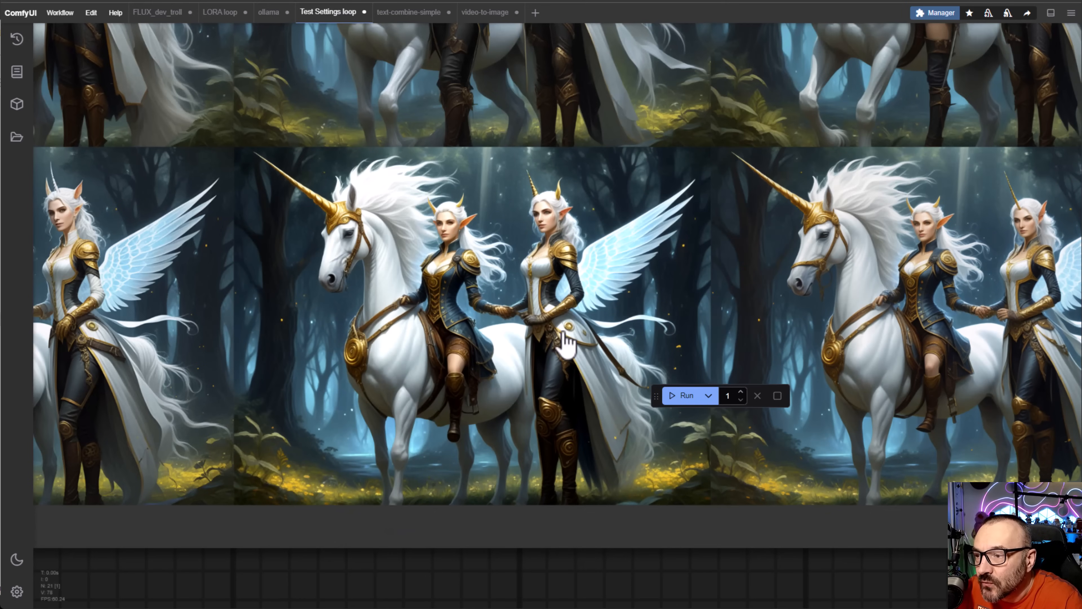
{"action": "scroll", "coordinate": [485, 347], "scroll_direction": "down", "scroll_amount": 5}
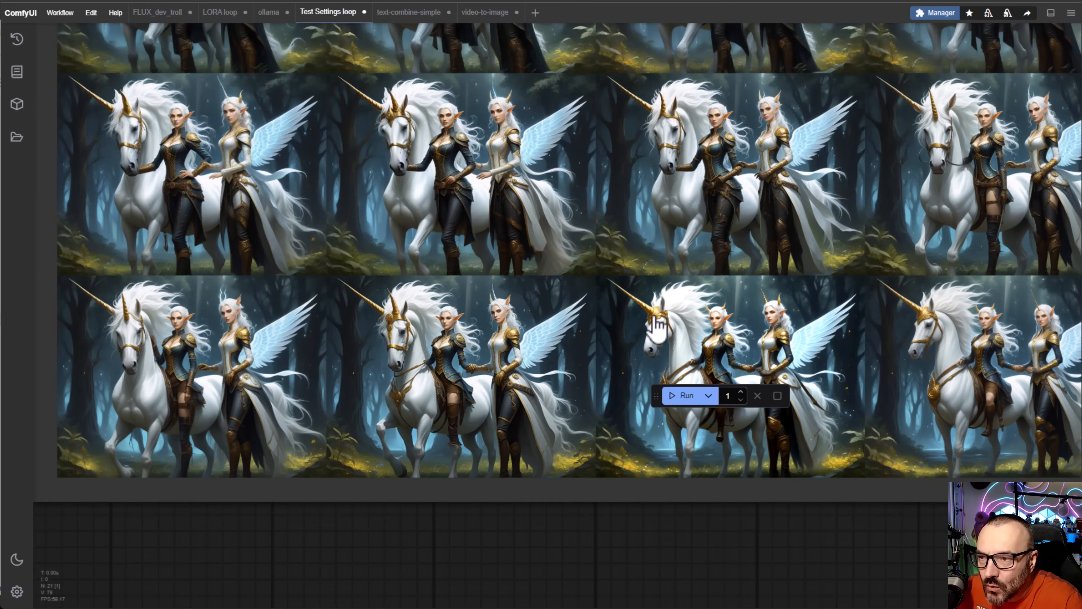
{"action": "scroll", "coordinate": [669, 334], "scroll_direction": "down", "scroll_amount": 2}
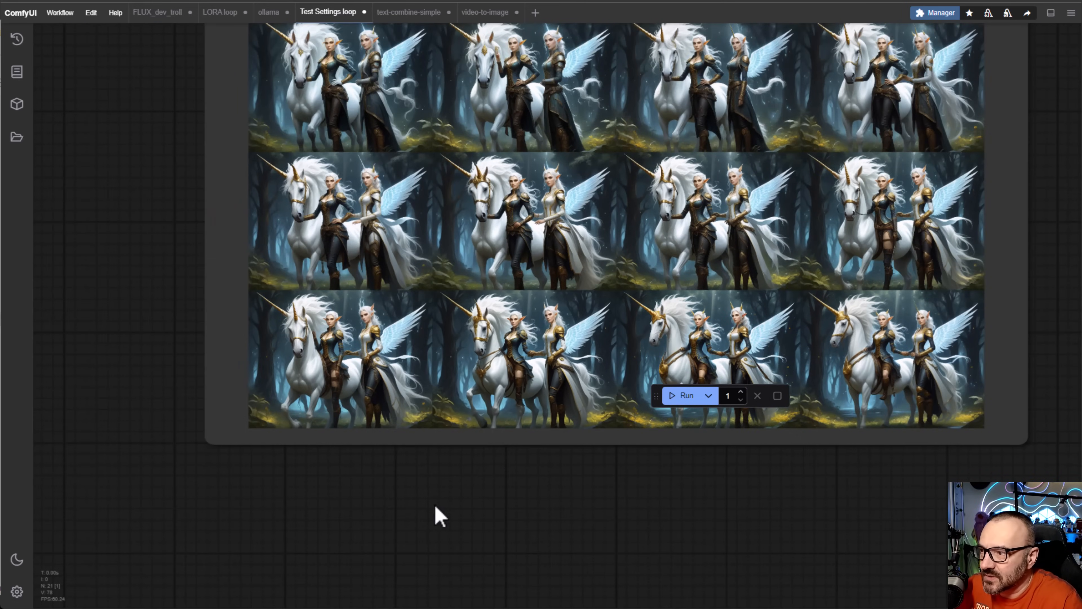
Disconnect the Loop (Integer) node from the KSampler's steps input and convert steps back to a widget.
{"action": "scroll", "coordinate": [435, 515], "scroll_direction": "down", "scroll_amount": 3}
{"action": "left_click_drag", "start_coordinate": [307, 495], "coordinate": [832, 181]}
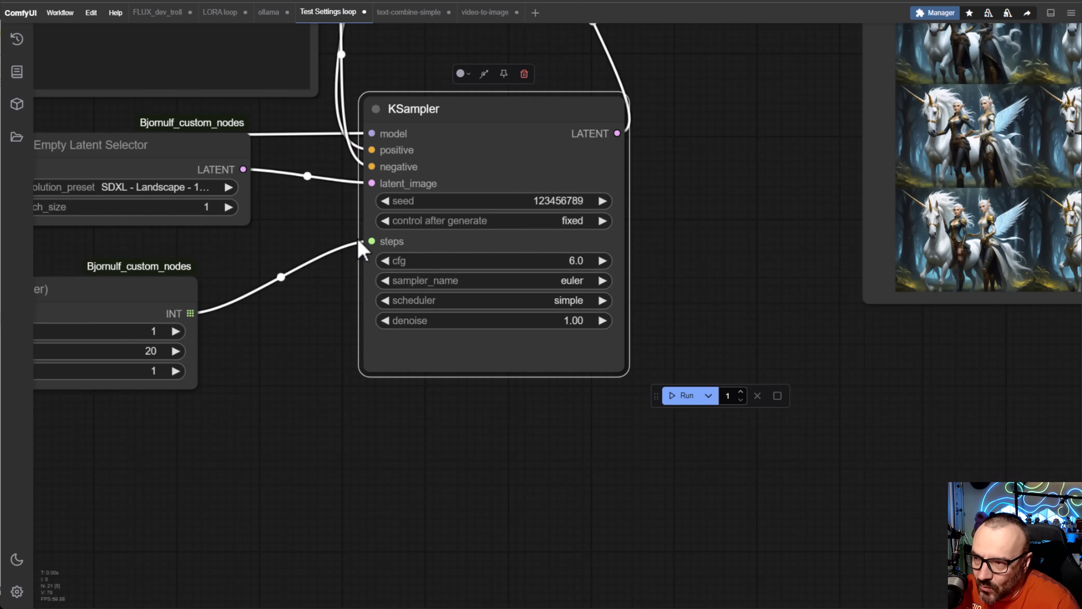
{"action": "left_click_drag", "start_coordinate": [370, 241], "coordinate": [236, 267]}
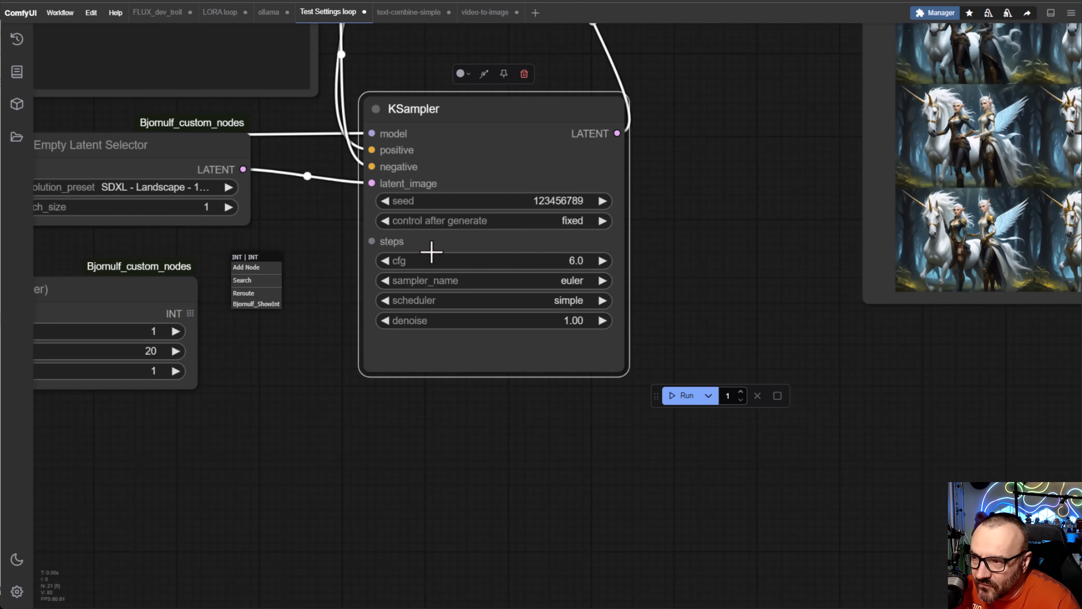
{"action": "right_click", "coordinate": [371, 238]}
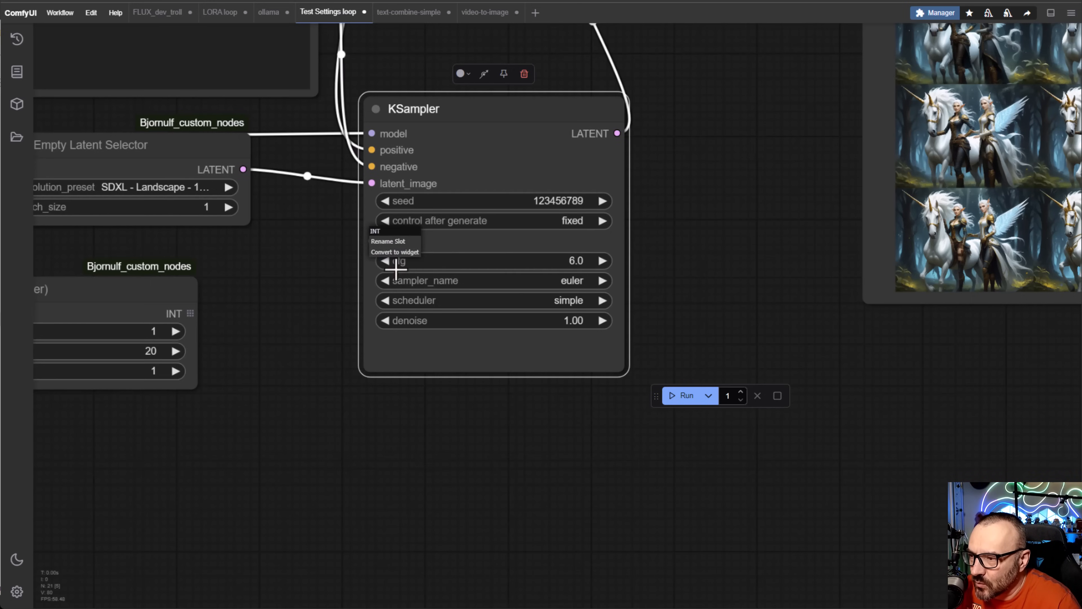
{"action": "left_click", "coordinate": [396, 252]}
Place the Loop (All Samplers) node below Loop (Integer) and connect its sampler_name output to the KSampler's sampler_name input.
{"action": "left_click_drag", "start_coordinate": [287, 435], "coordinate": [1043, 242]}
{"action": "left_click_drag", "start_coordinate": [171, 202], "coordinate": [838, 251]}
{"action": "left_click_drag", "start_coordinate": [989, 201], "coordinate": [495, 339]}
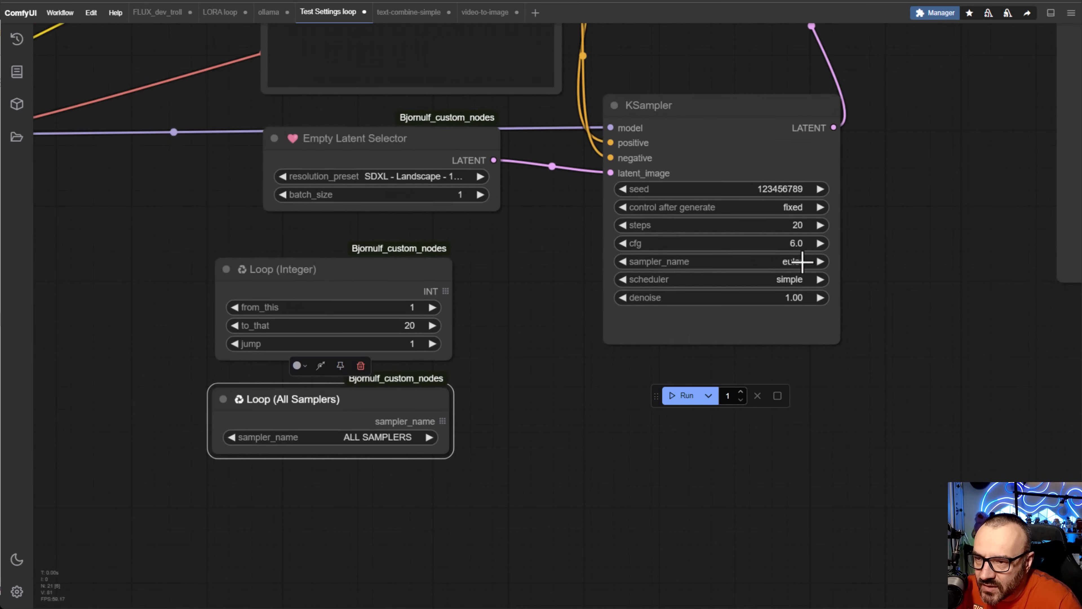
{"action": "mouse_move", "coordinate": [443, 421]}
{"action": "left_mouse_down"}
{"action": "mouse_move", "coordinate": [479, 424]}
{"action": "mouse_move", "coordinate": [589, 314]}
{"action": "mouse_move", "coordinate": [610, 262]}
{"action": "left_mouse_up"}
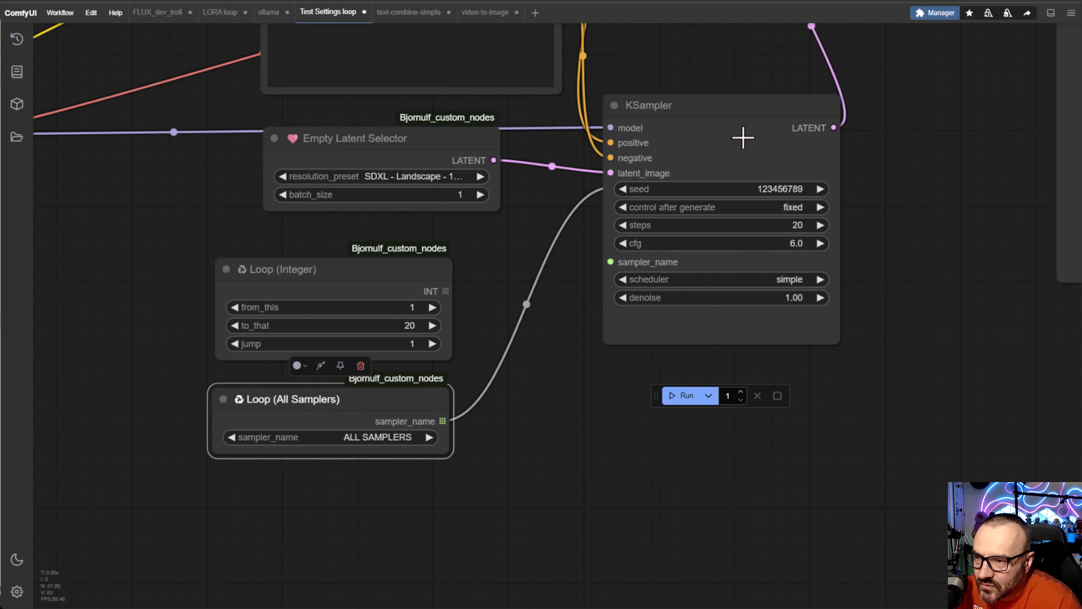
{"action": "left_click_drag", "start_coordinate": [749, 103], "coordinate": [746, 112]}
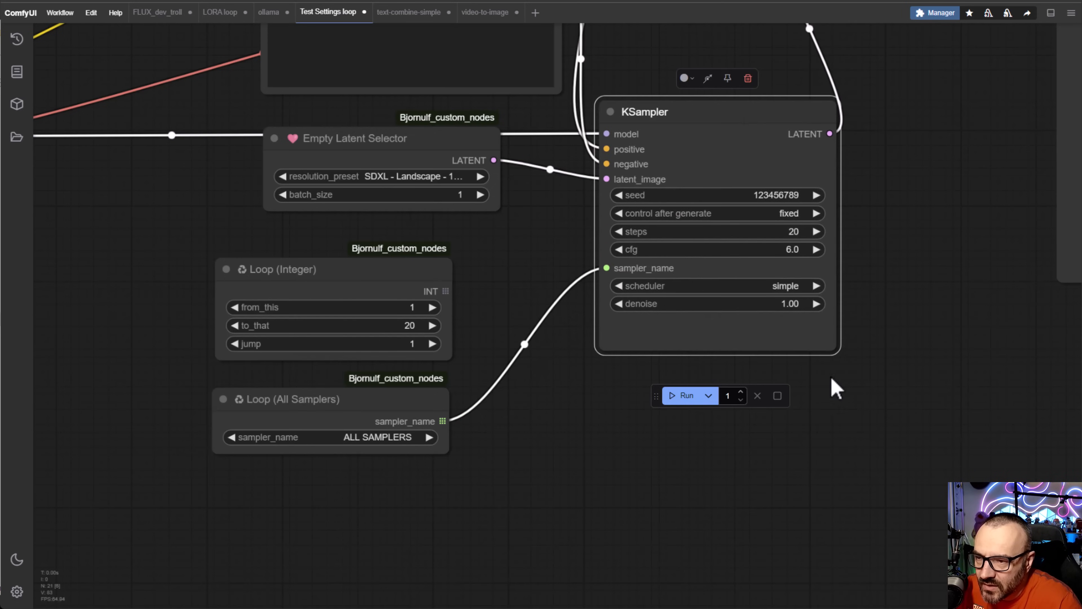
Run the workflow with the KSampler's sampler_name driven by the Loop (All Samplers) node.
{"action": "scroll", "coordinate": [837, 387], "scroll_direction": "down", "scroll_amount": 3}
{"action": "left_click", "coordinate": [682, 395]}
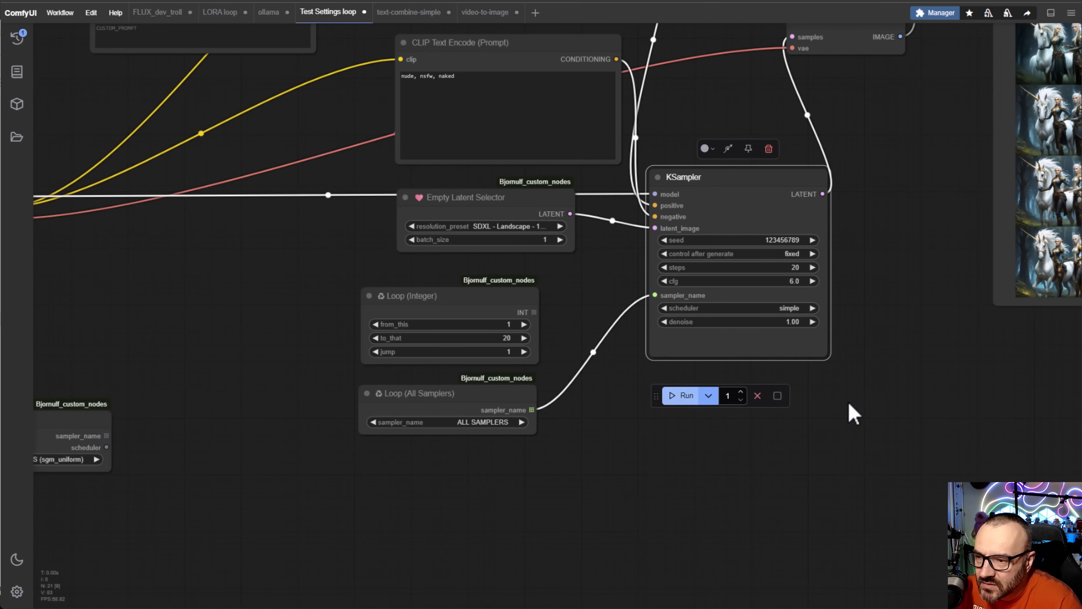
{"action": "left_click_drag", "start_coordinate": [865, 387], "coordinate": [400, 481]}
{"action": "scroll", "coordinate": [472, 377], "scroll_direction": "down", "scroll_amount": 1}
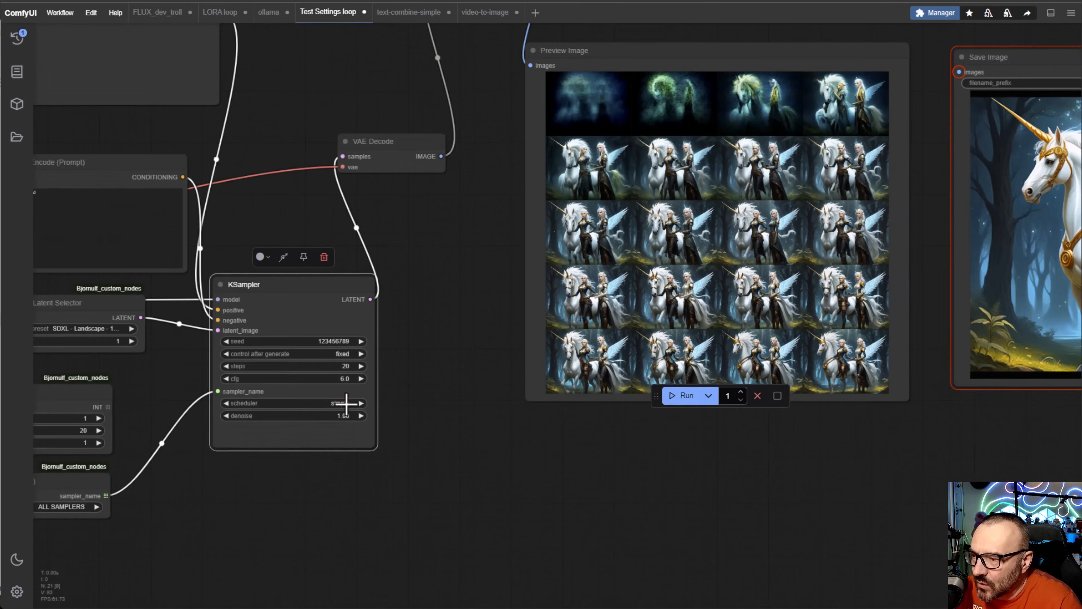
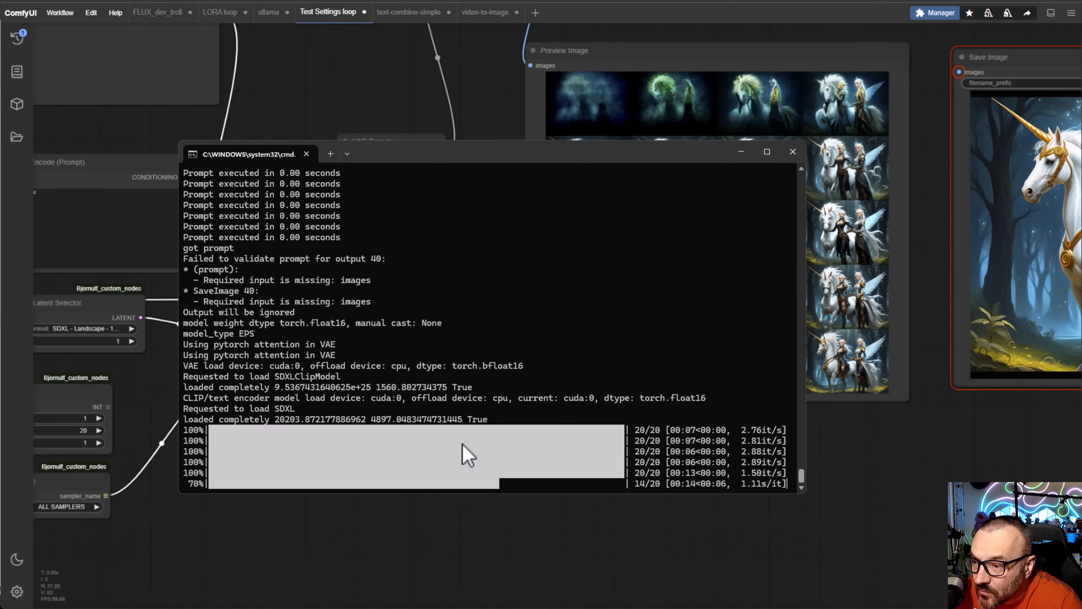
Check the sampling progress of each sampler in the console window, moving the window aside to view the KSampler.
{"action": "scroll", "coordinate": [464, 453], "scroll_direction": "up", "scroll_amount": 5}
{"action": "scroll", "coordinate": [466, 458], "scroll_direction": "down", "scroll_amount": 5}
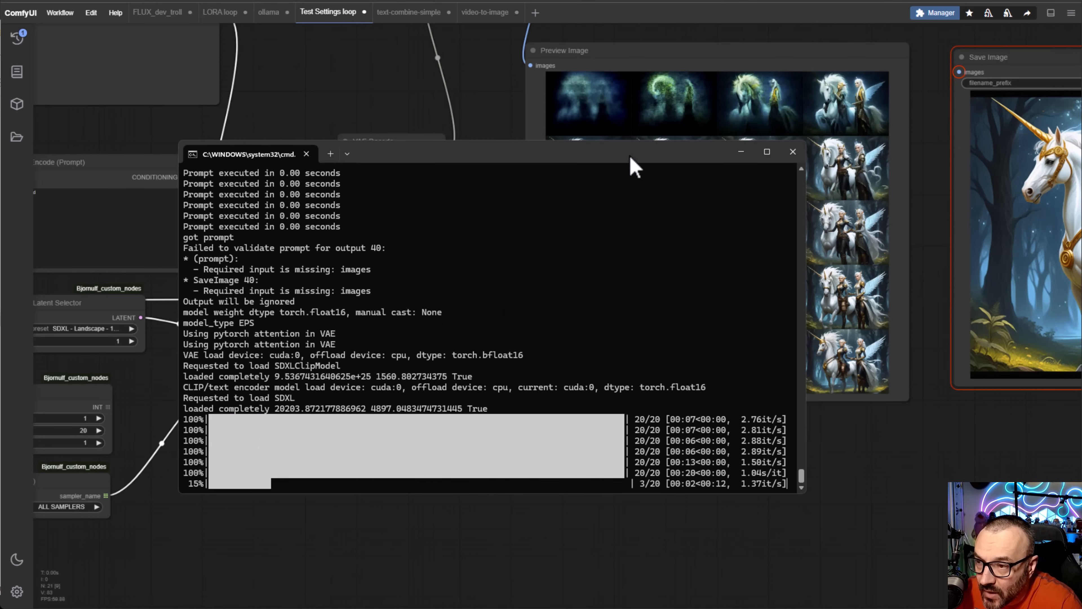
{"action": "left_click_drag", "start_coordinate": [631, 156], "coordinate": [560, 444]}
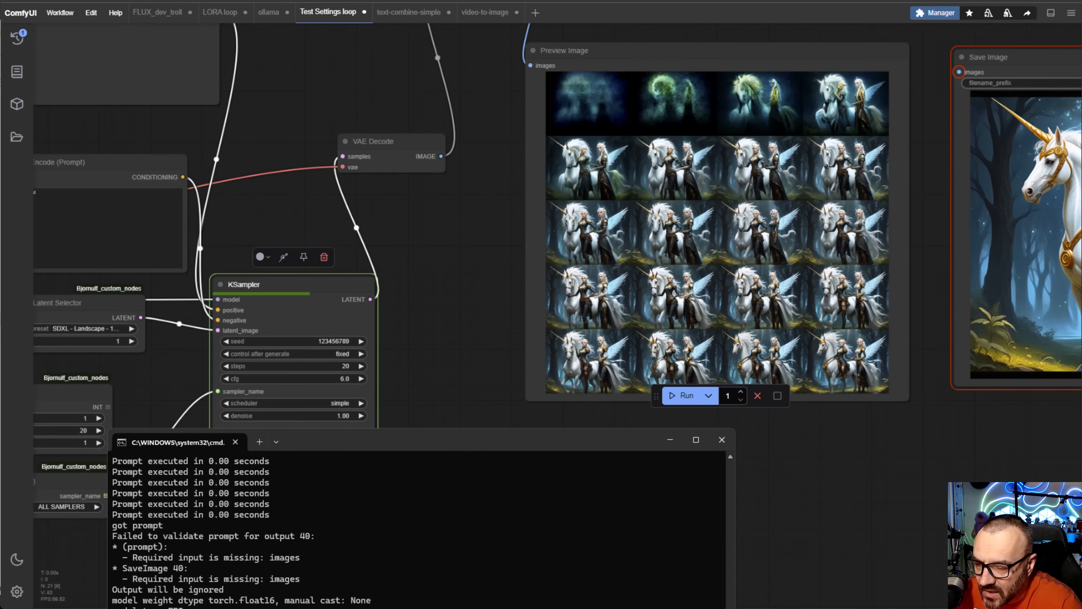
{"action": "left_click_drag", "start_coordinate": [454, 443], "coordinate": [495, 183]}
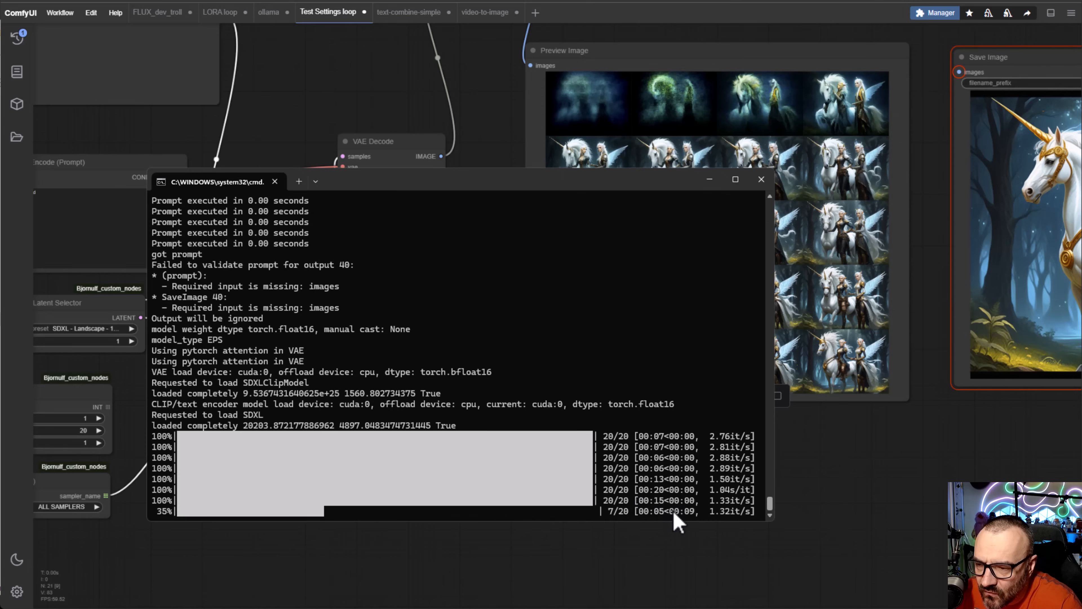
Inspect the console's sampling progress and the dpm_solver_fast and dpm_solver_adaptive warnings, then return to the workflow.
{"action": "left_click_drag", "start_coordinate": [633, 201], "coordinate": [324, 140]}
{"action": "left_click", "coordinate": [595, 290]}
{"action": "scroll", "coordinate": [688, 424], "scroll_direction": "up", "scroll_amount": 2}
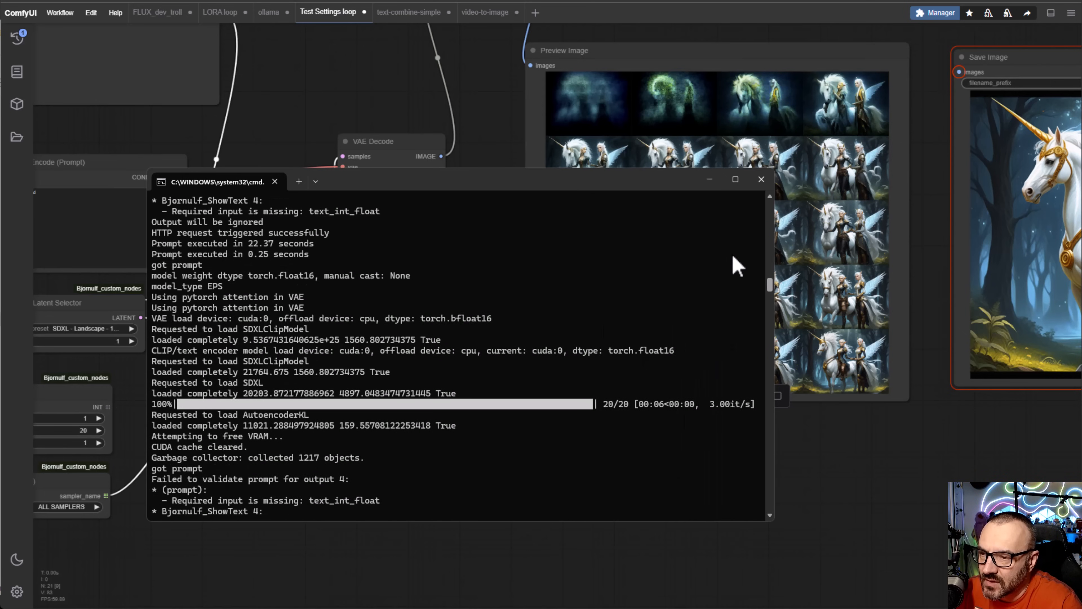
{"action": "left_click_drag", "start_coordinate": [770, 298], "coordinate": [777, 555]}
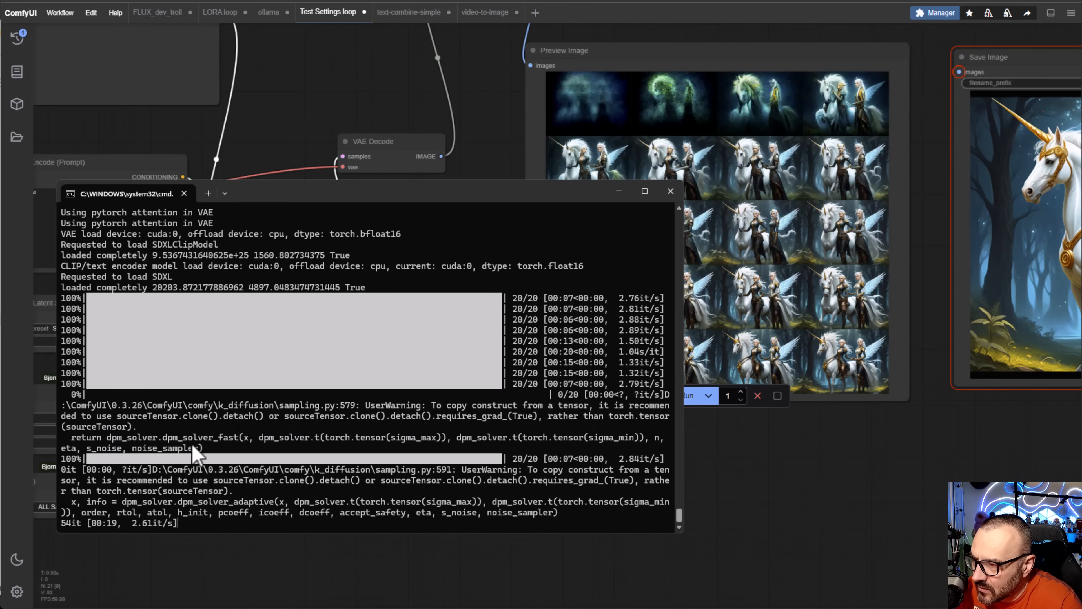
{"action": "left_click_drag", "start_coordinate": [163, 438], "coordinate": [248, 439]}
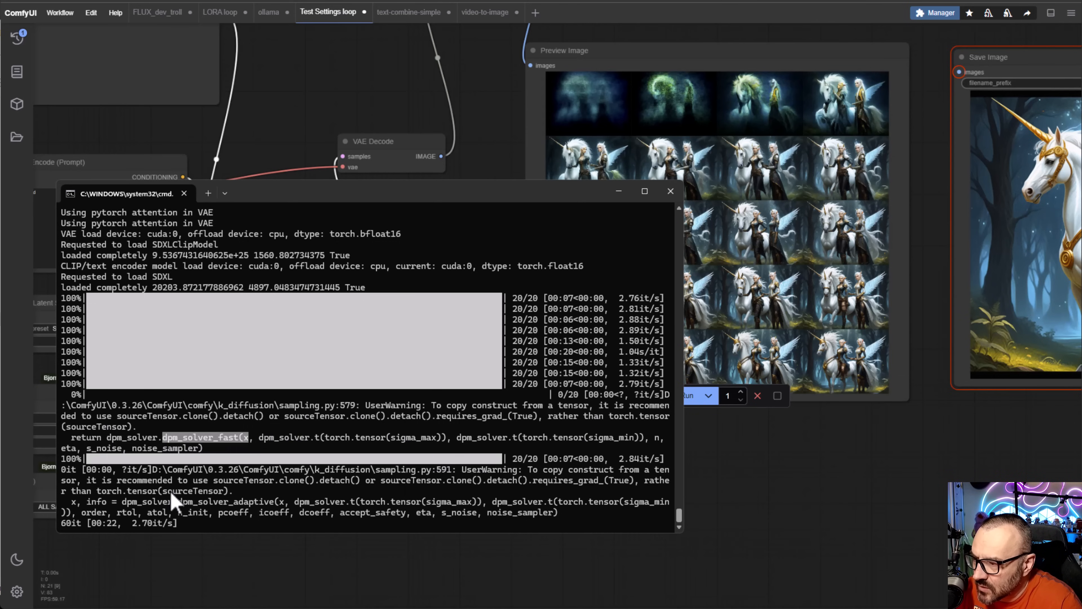
{"action": "left_click_drag", "start_coordinate": [143, 481], "coordinate": [243, 532]}
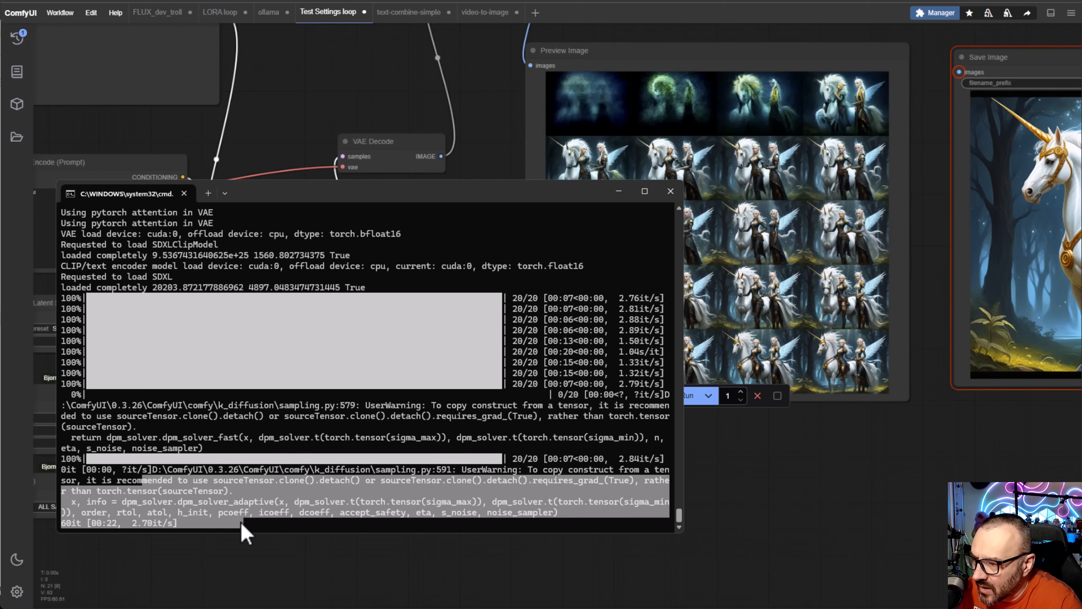
{"action": "left_click", "coordinate": [245, 486]}
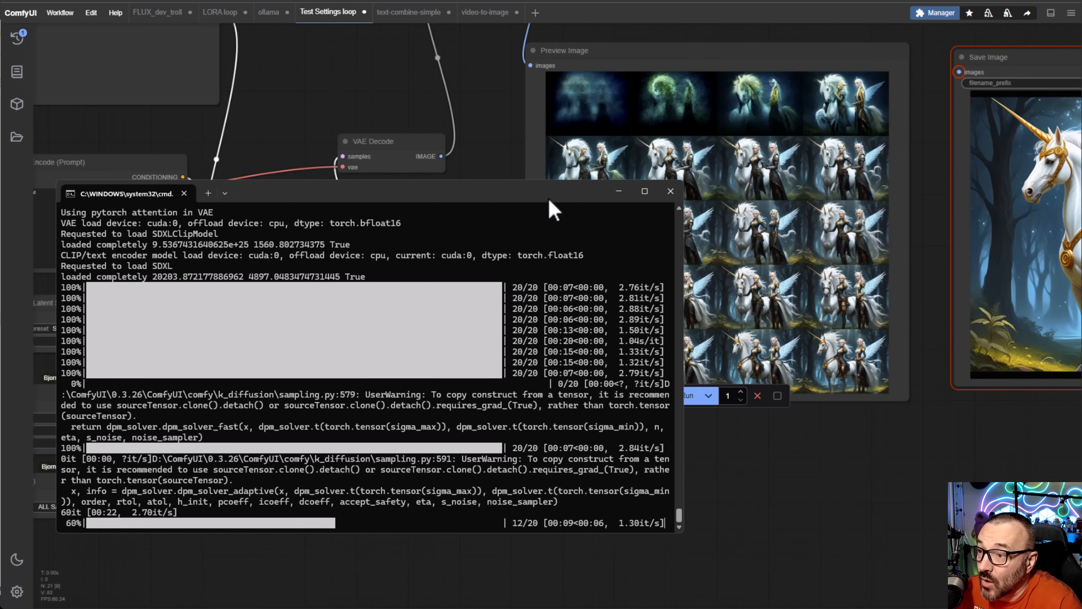
{"action": "key", "text": "alt+Tab"}
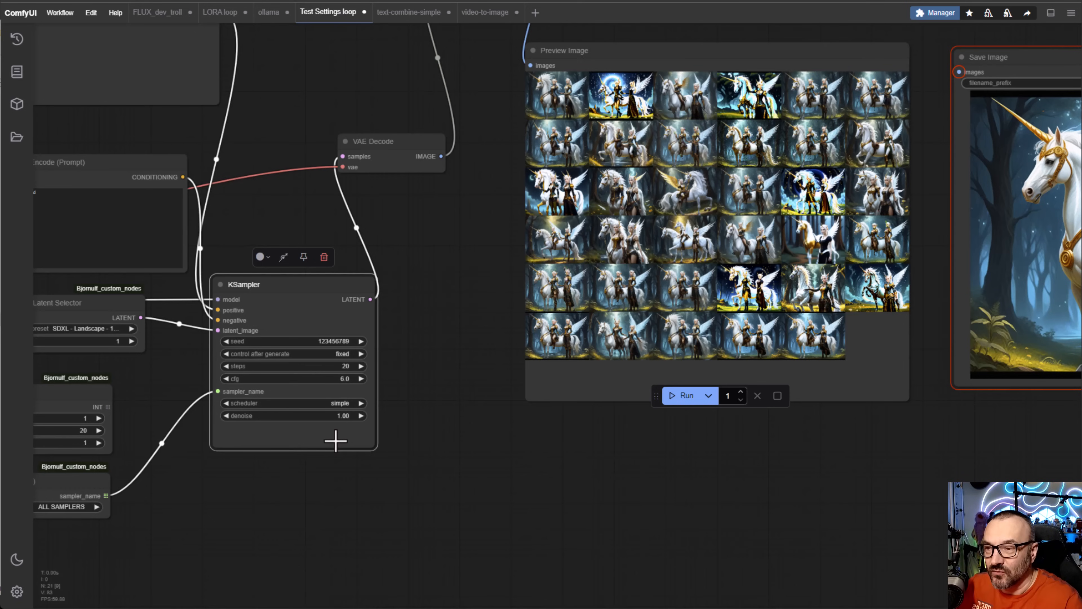
Delete the unconnected Save Image node beside the Preview Image node.
{"action": "scroll", "coordinate": [699, 141], "scroll_direction": "up", "scroll_amount": 3}
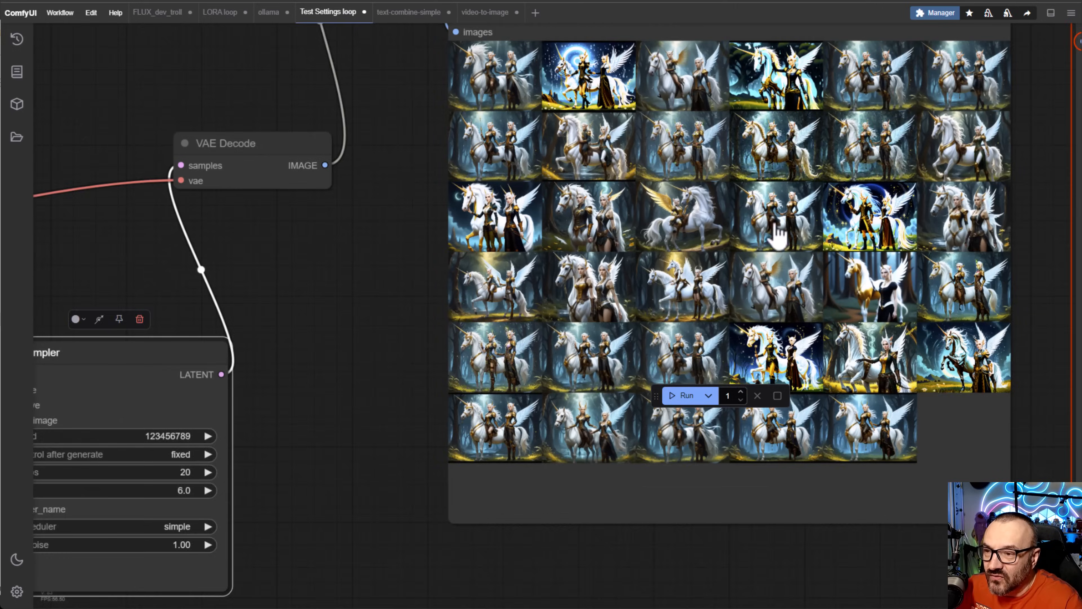
{"action": "scroll", "coordinate": [532, 370], "scroll_direction": "down", "scroll_amount": 5}
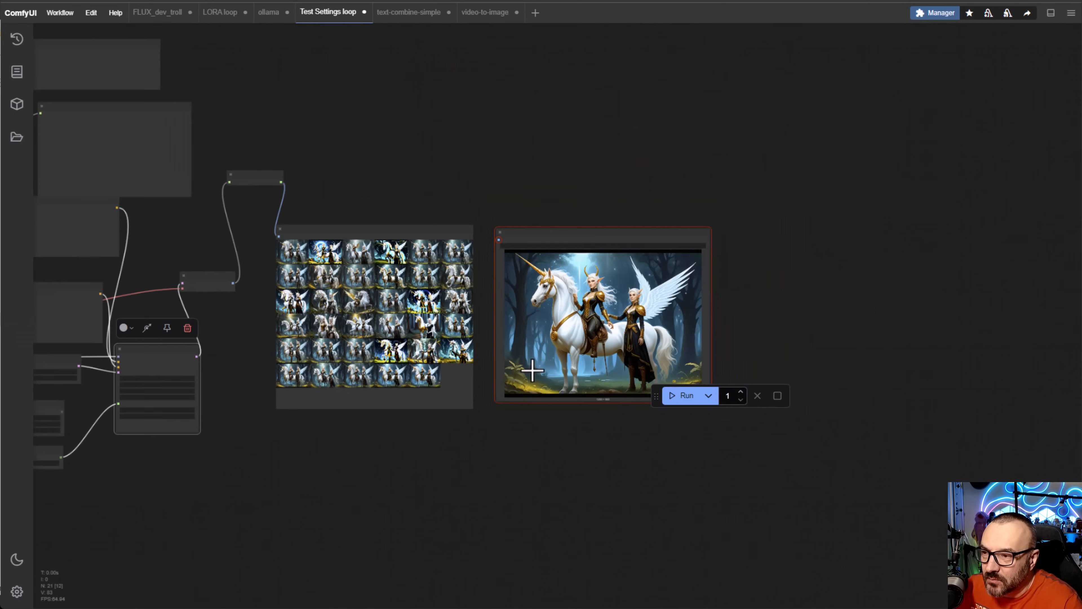
{"action": "left_click_drag", "start_coordinate": [611, 233], "coordinate": [821, 184]}
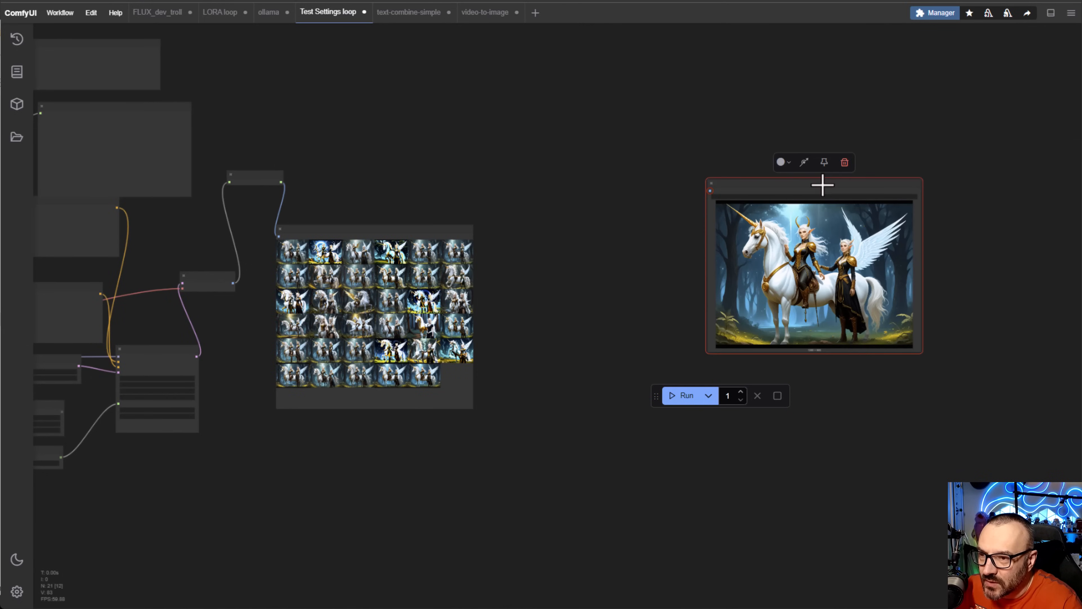
{"action": "key", "text": "Delete"}
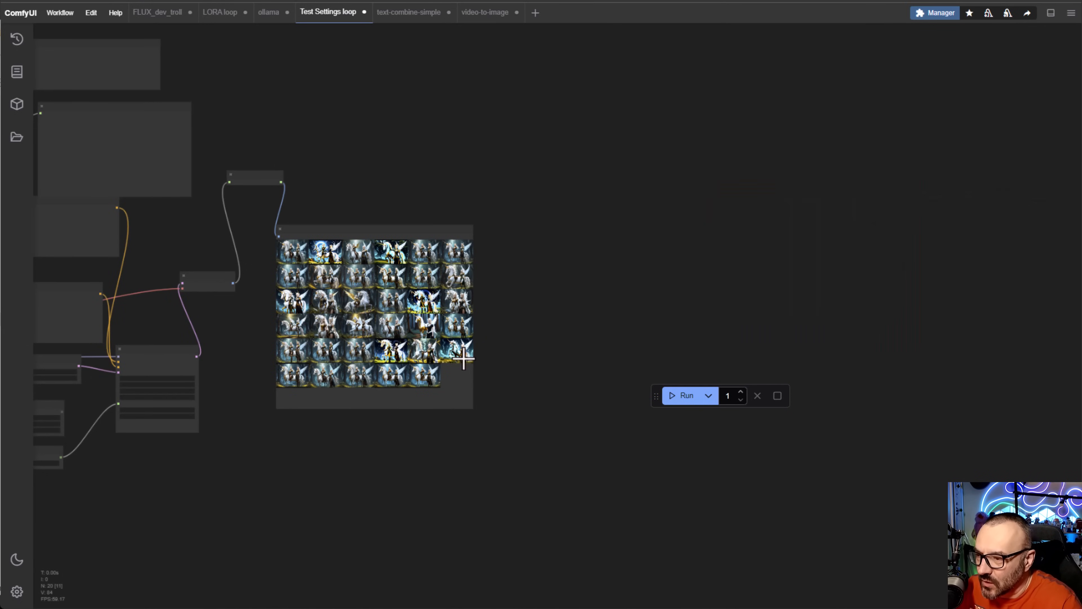
Enlarge the Preview Image node so its thumbnails are displayed much bigger.
{"action": "left_click", "coordinate": [461, 410]}
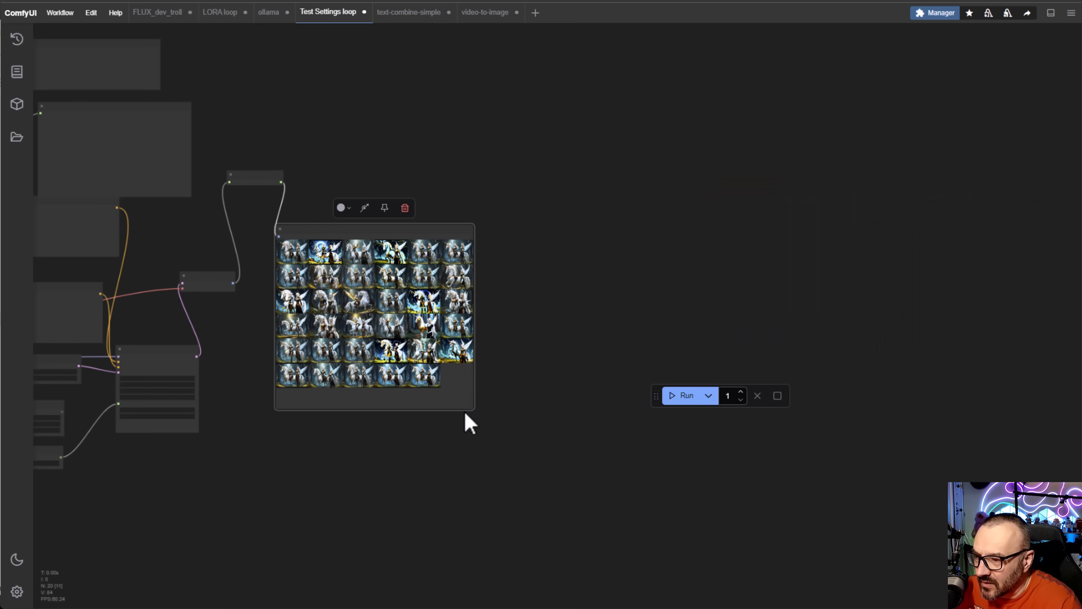
{"action": "left_click_drag", "start_coordinate": [472, 408], "coordinate": [942, 585]}
{"action": "scroll", "coordinate": [358, 344], "scroll_direction": "up", "scroll_amount": 12}
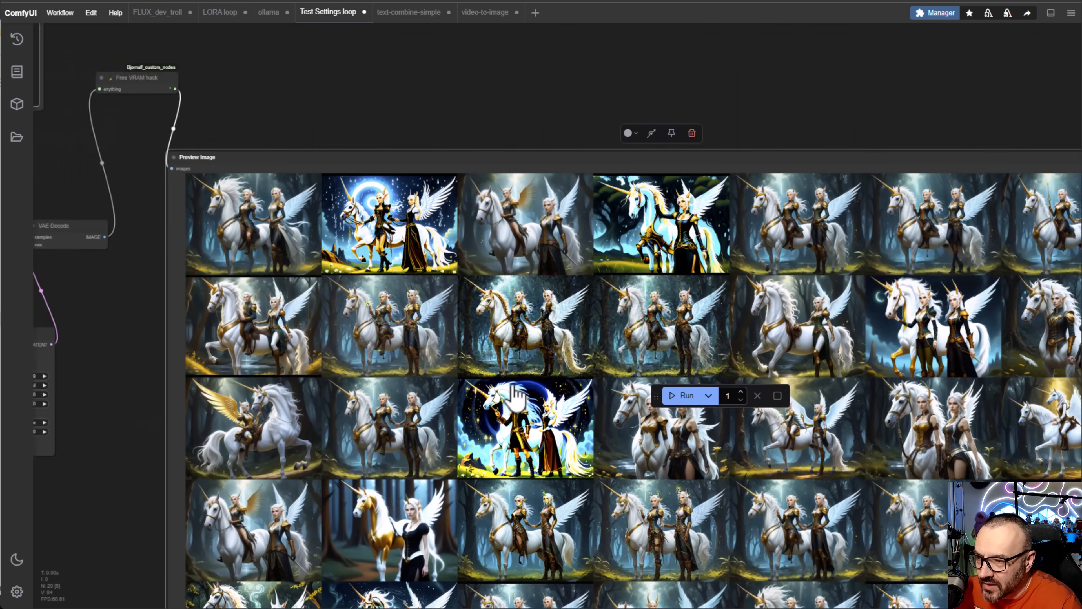
Examine the unicorn images in the Preview Image grid and compare the results of the different samplers.
{"action": "scroll", "coordinate": [800, 414], "scroll_direction": "down", "scroll_amount": 5}
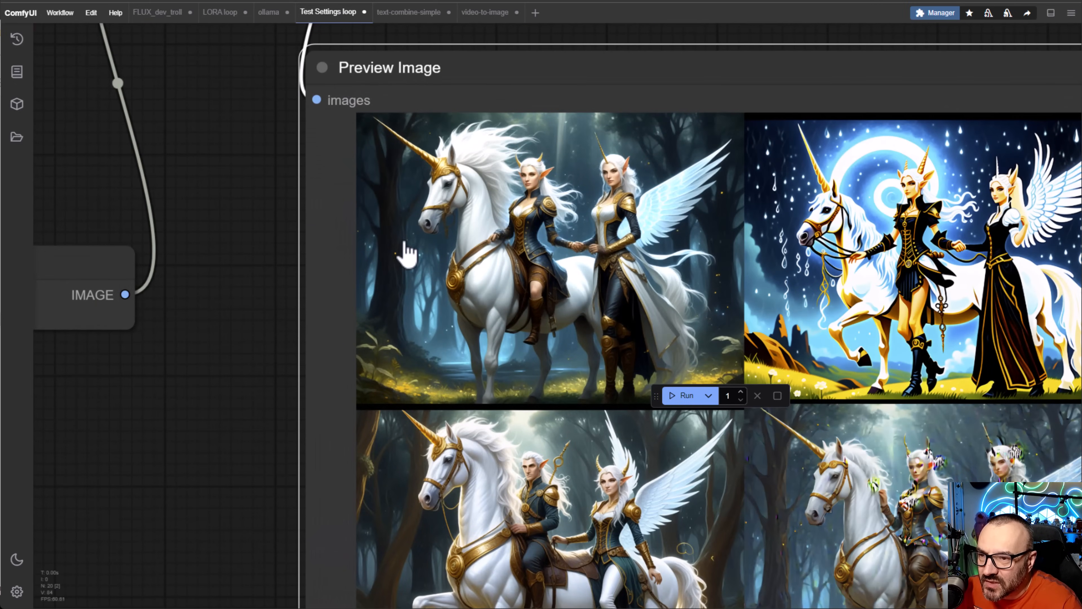
{"action": "left_click_drag", "start_coordinate": [994, 191], "coordinate": [104, 8]}
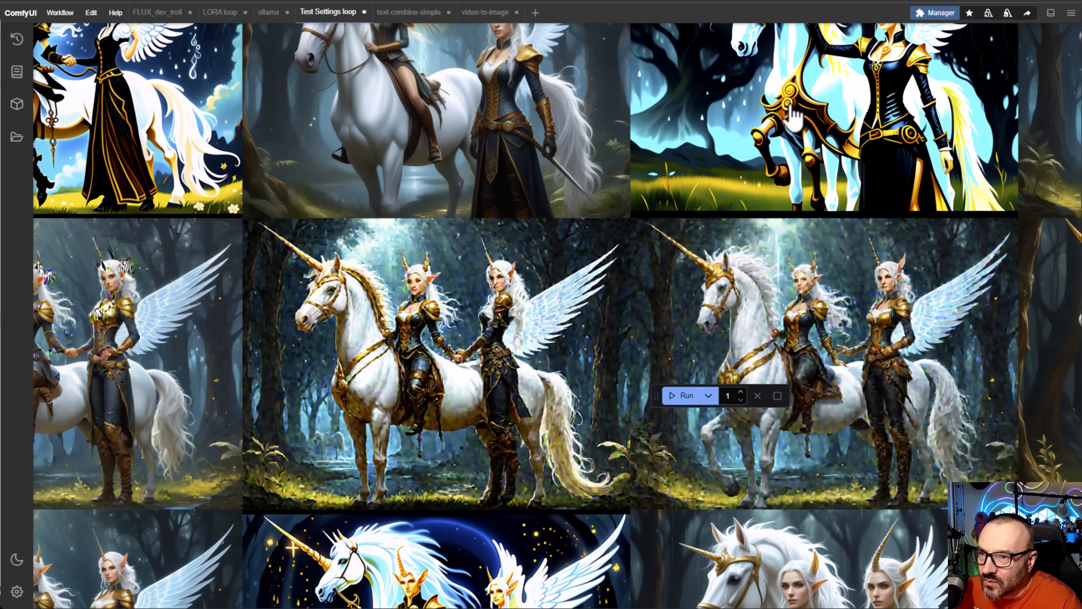
{"action": "left_click_drag", "start_coordinate": [731, 346], "coordinate": [690, 151]}
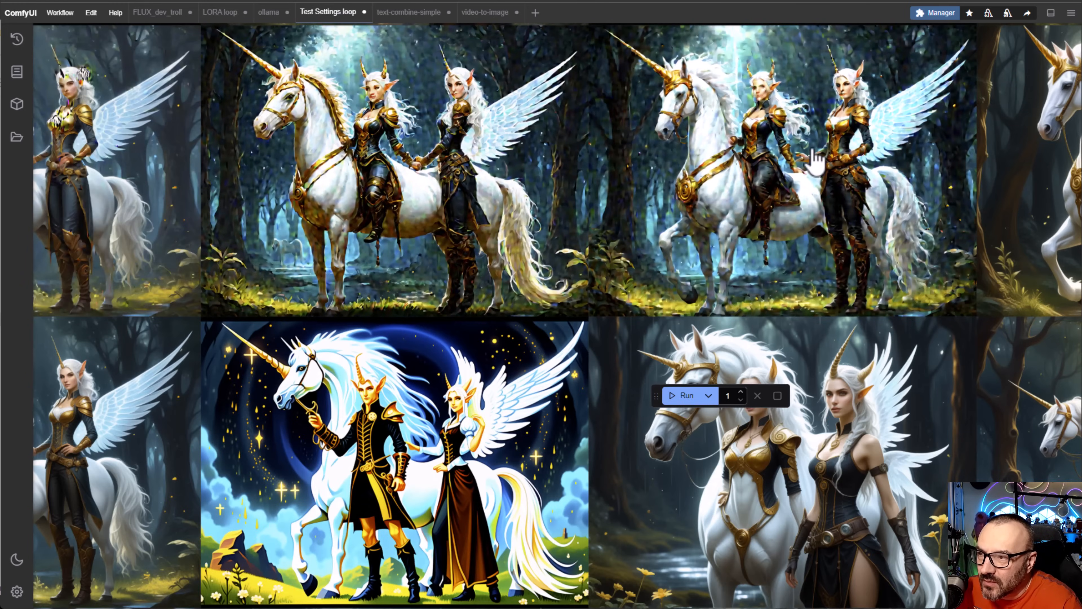
{"action": "left_click_drag", "start_coordinate": [812, 154], "coordinate": [340, 256]}
{"action": "left_click_drag", "start_coordinate": [900, 279], "coordinate": [793, 253]}
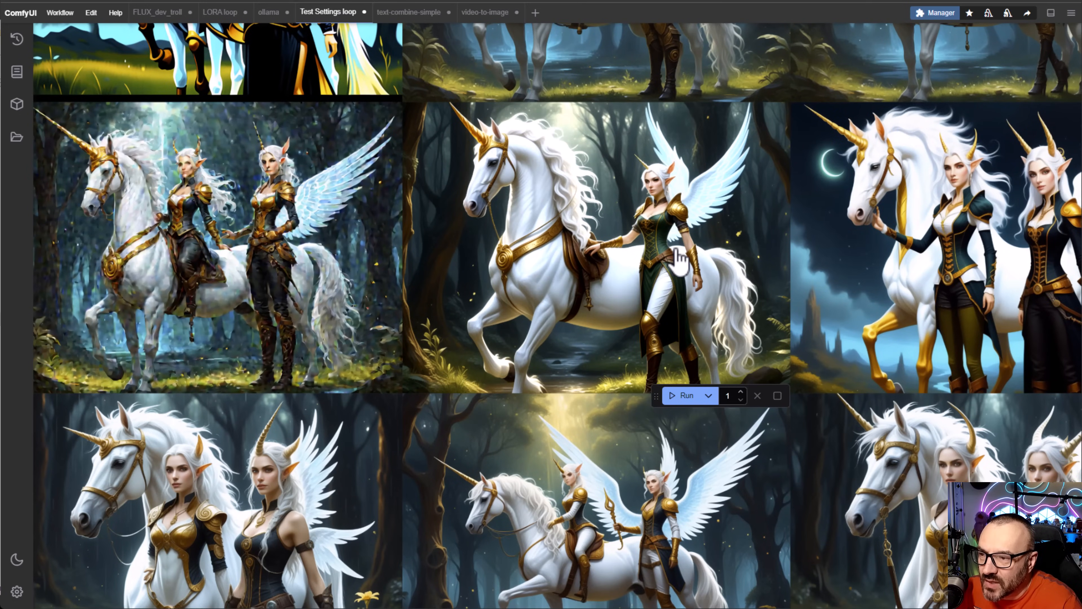
{"action": "scroll", "coordinate": [680, 257], "scroll_direction": "up", "scroll_amount": 5}
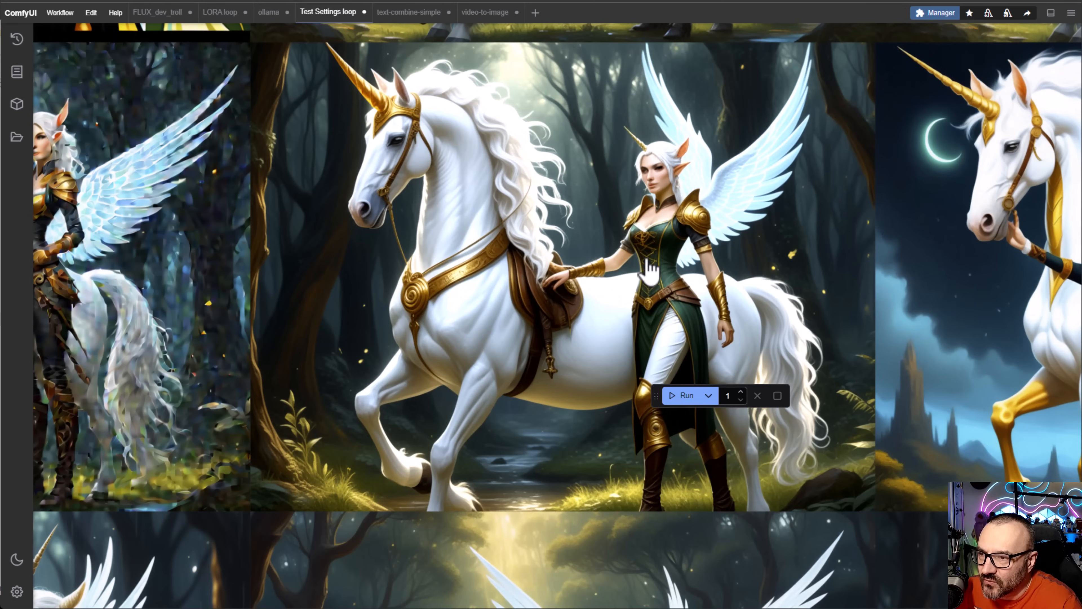
{"action": "scroll", "coordinate": [602, 348], "scroll_direction": "down", "scroll_amount": 6}
{"action": "scroll", "coordinate": [602, 348], "scroll_direction": "down", "scroll_amount": 9}
{"action": "left_click_drag", "start_coordinate": [547, 463], "coordinate": [591, 176]}
{"action": "left_click_drag", "start_coordinate": [430, 273], "coordinate": [687, 361]}
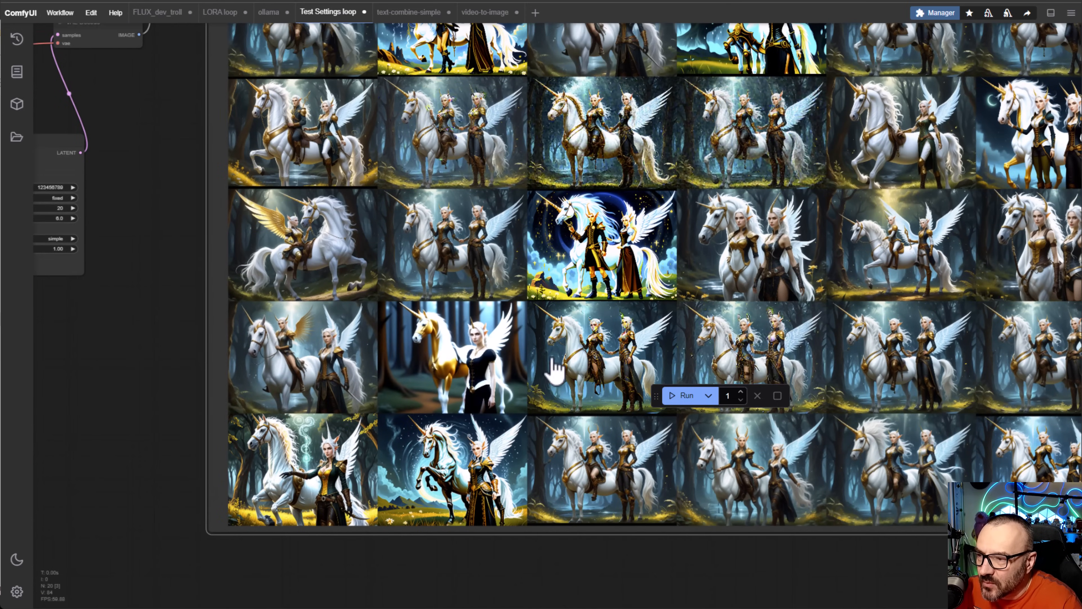
{"action": "left_click_drag", "start_coordinate": [853, 320], "coordinate": [655, 381]}
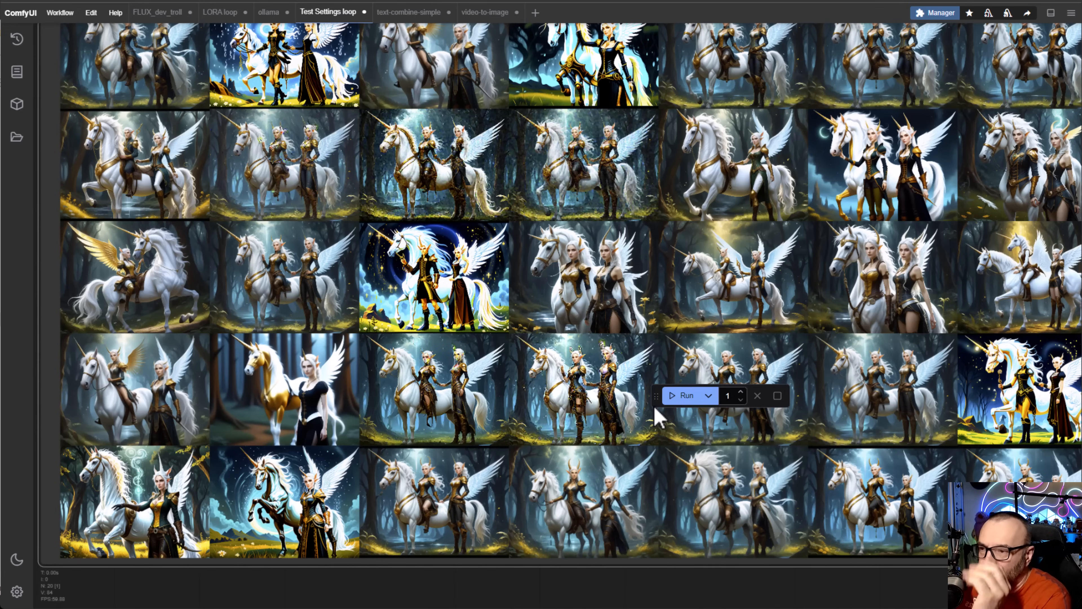
{"action": "scroll", "coordinate": [658, 418], "scroll_direction": "down", "scroll_amount": 5}
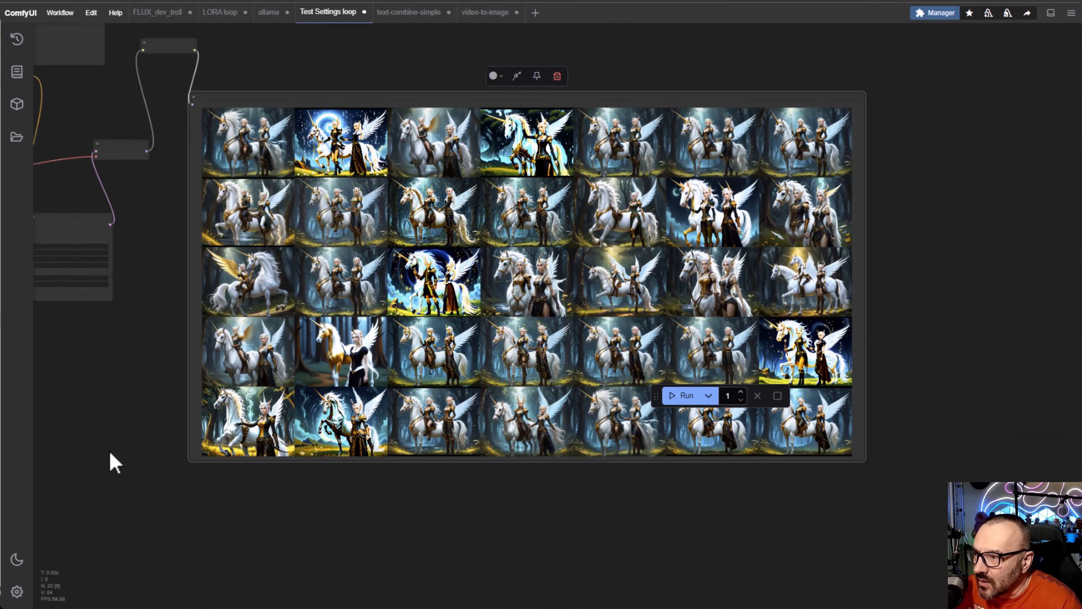
Disconnect the Loop (All Samplers) node from the KSampler's sampler_name input.
{"action": "left_click_drag", "start_coordinate": [109, 459], "coordinate": [580, 430]}
{"action": "scroll", "coordinate": [430, 358], "scroll_direction": "up", "scroll_amount": 2}
{"action": "scroll", "coordinate": [471, 345], "scroll_direction": "up", "scroll_amount": 2}
{"action": "scroll", "coordinate": [471, 345], "scroll_direction": "up", "scroll_amount": 2}
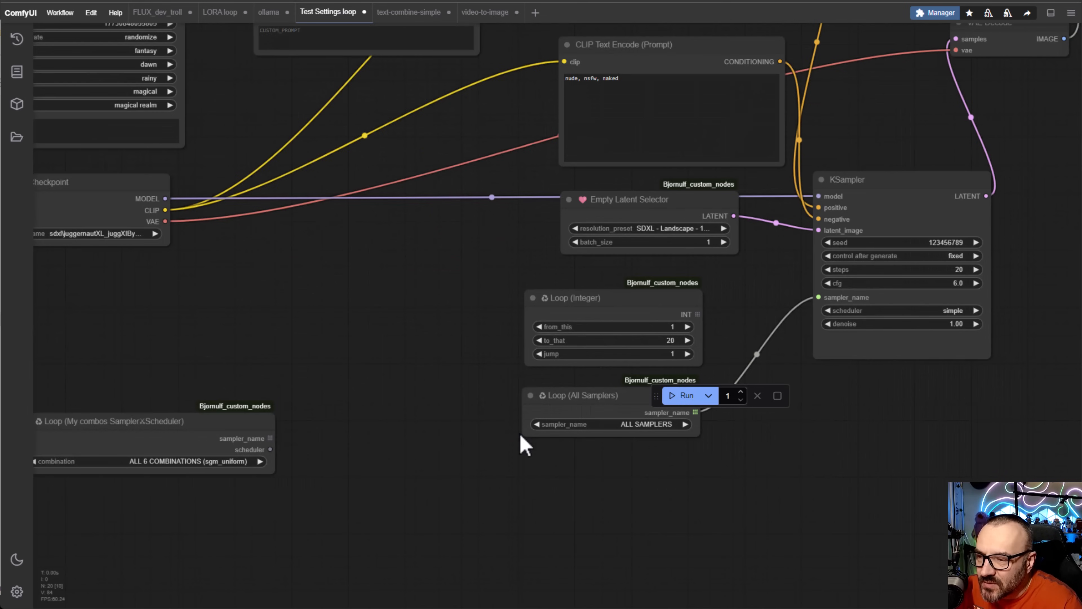
{"action": "scroll", "coordinate": [524, 447], "scroll_direction": "up", "scroll_amount": 2}
{"action": "left_click_drag", "start_coordinate": [328, 399], "coordinate": [0, 402]}
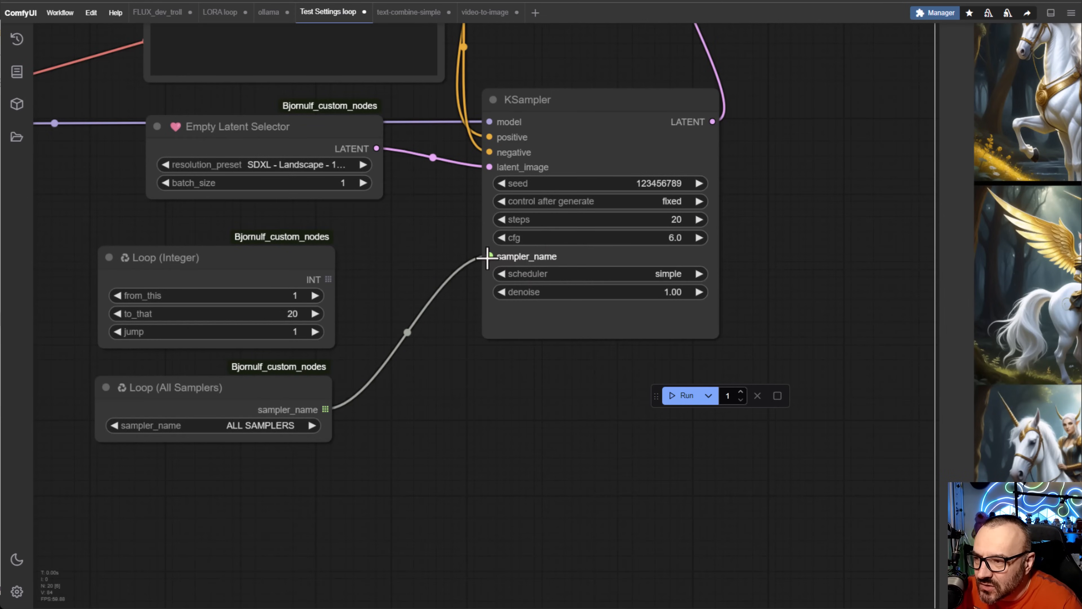
{"action": "left_click_drag", "start_coordinate": [487, 258], "coordinate": [367, 306]}
Place the Loop (My combos Sampler⚔Scheduler) node below Loop (All Samplers) and connect its sampler_name and scheduler outputs to the KSampler.
{"action": "left_click_drag", "start_coordinate": [445, 452], "coordinate": [907, 286]}
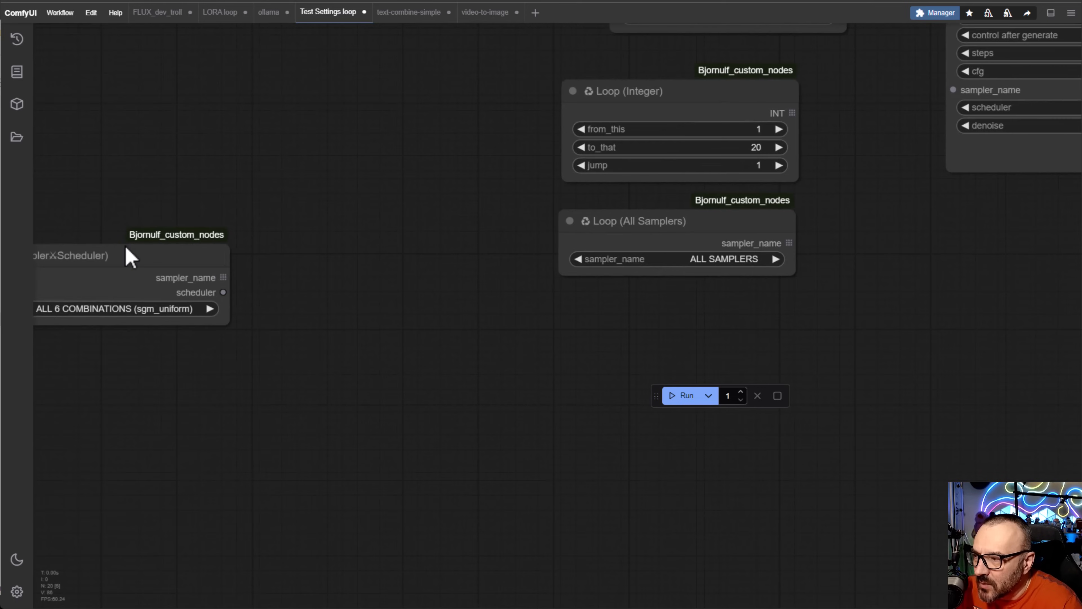
{"action": "left_click_drag", "start_coordinate": [130, 256], "coordinate": [739, 307]}
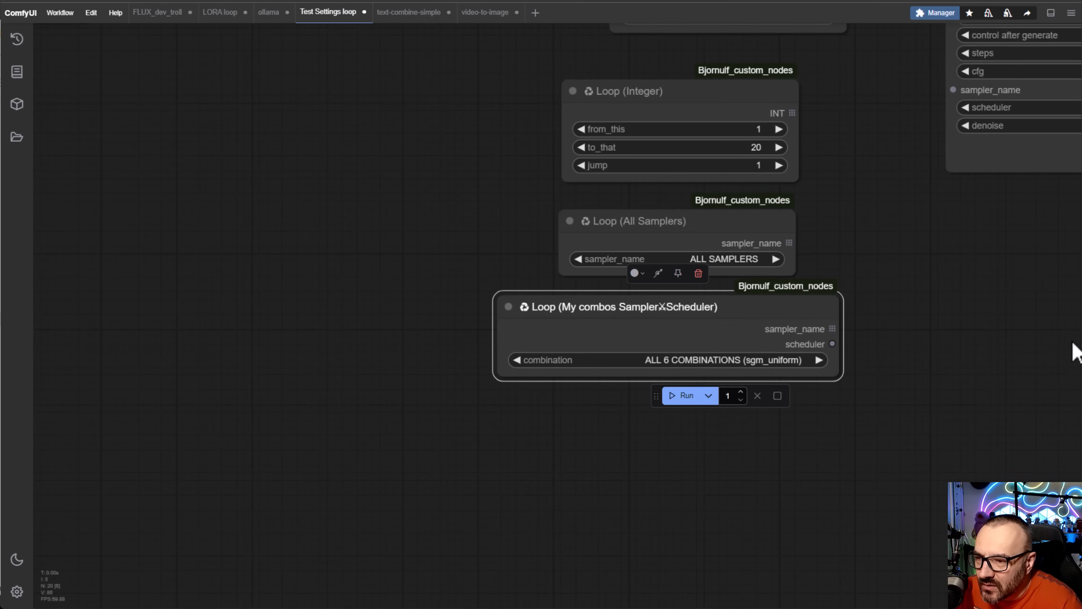
{"action": "left_click_drag", "start_coordinate": [1040, 362], "coordinate": [751, 373]}
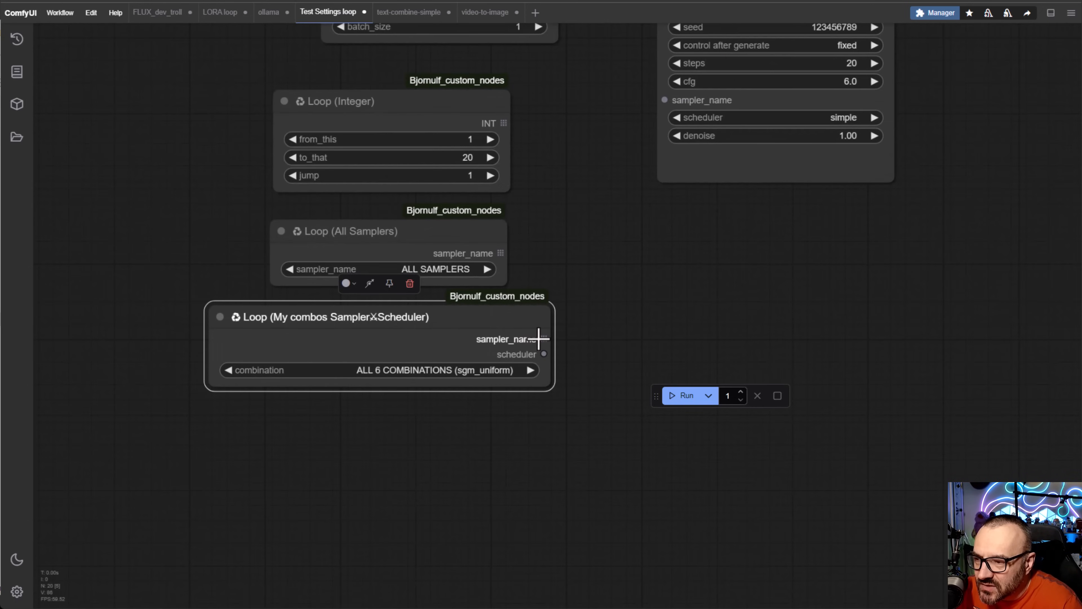
{"action": "left_click_drag", "start_coordinate": [544, 338], "coordinate": [663, 100]}
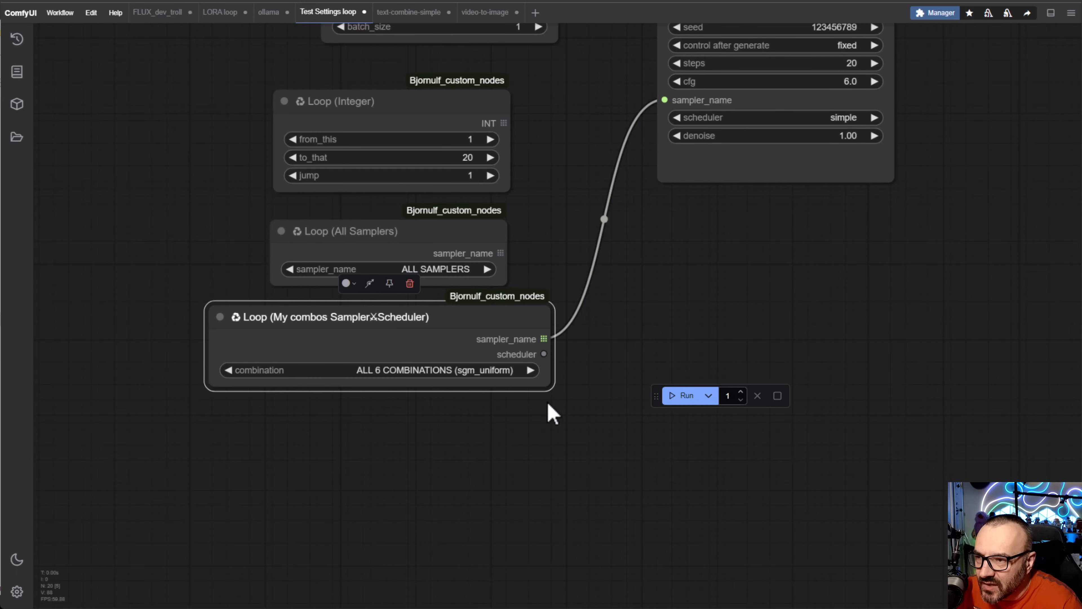
{"action": "left_click_drag", "start_coordinate": [545, 353], "coordinate": [672, 121]}
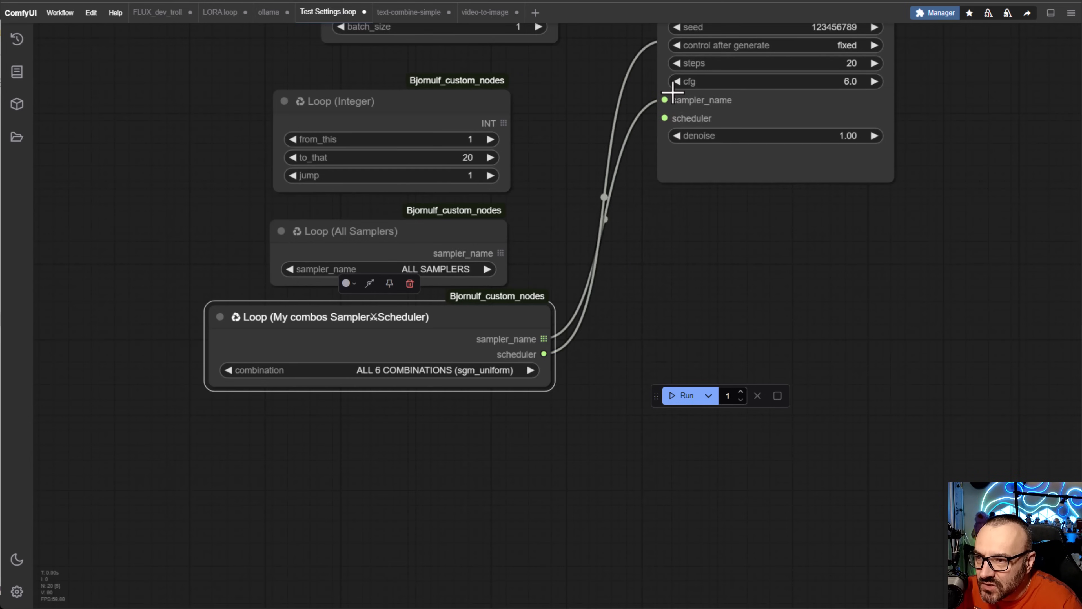
{"action": "left_click_drag", "start_coordinate": [806, 210], "coordinate": [852, 250]}
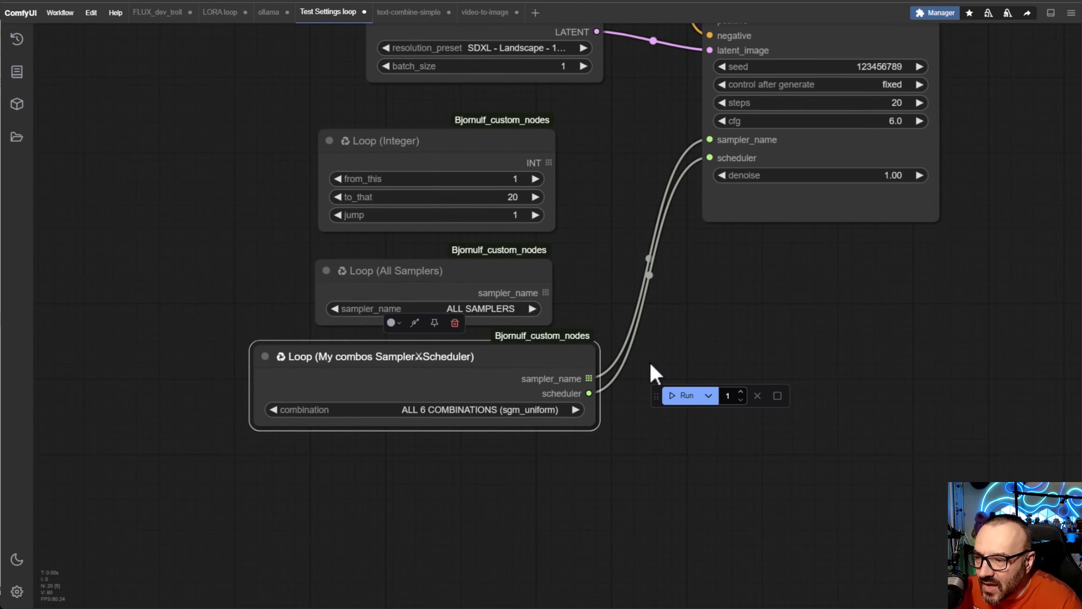
Set the combination of the Loop (My combos Sampler⚔Scheduler) node to ALL 5 COMBINATIONS (normal).
{"action": "left_click", "coordinate": [491, 409]}
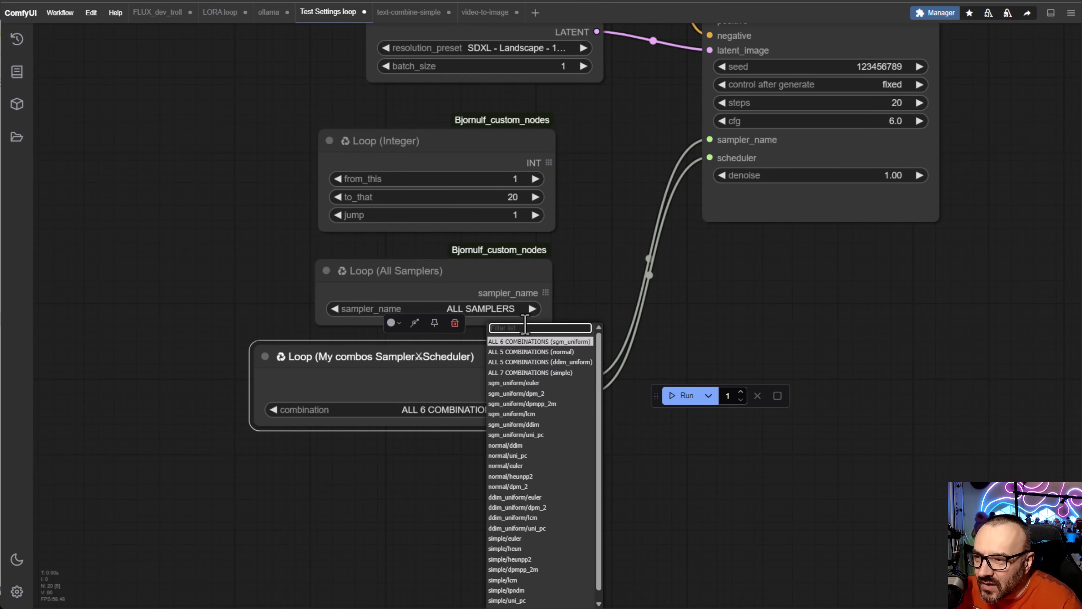
{"action": "left_click", "coordinate": [547, 375]}
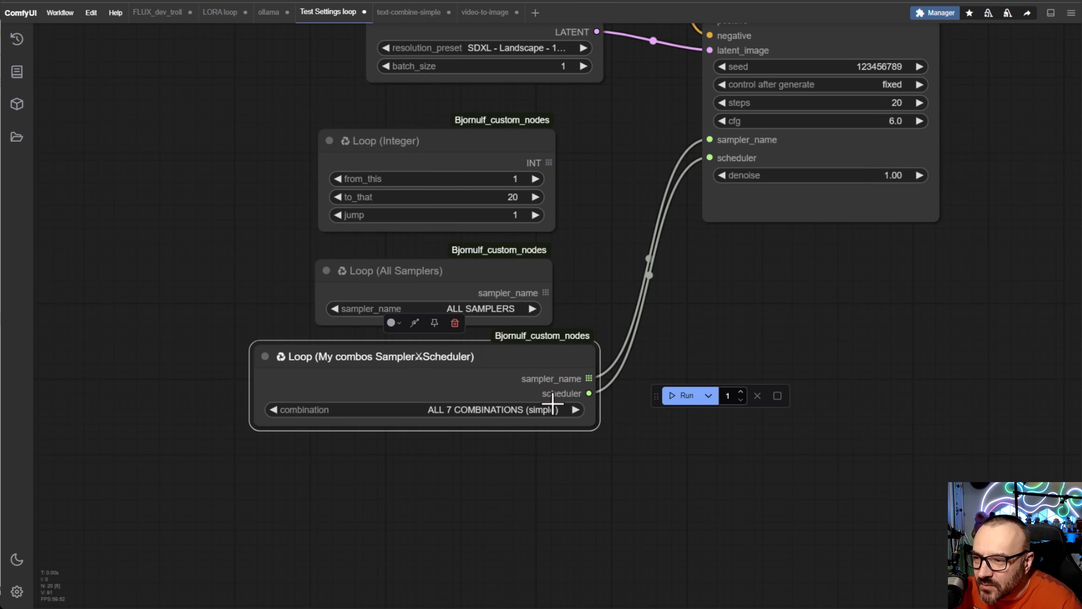
{"action": "left_click", "coordinate": [546, 412]}
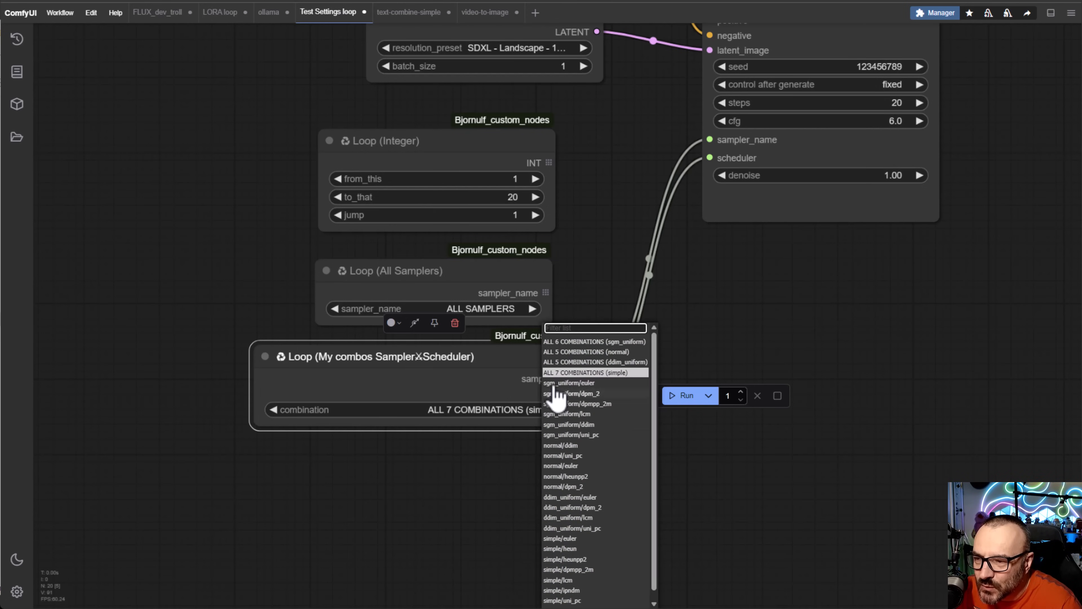
{"action": "left_click", "coordinate": [554, 364]}
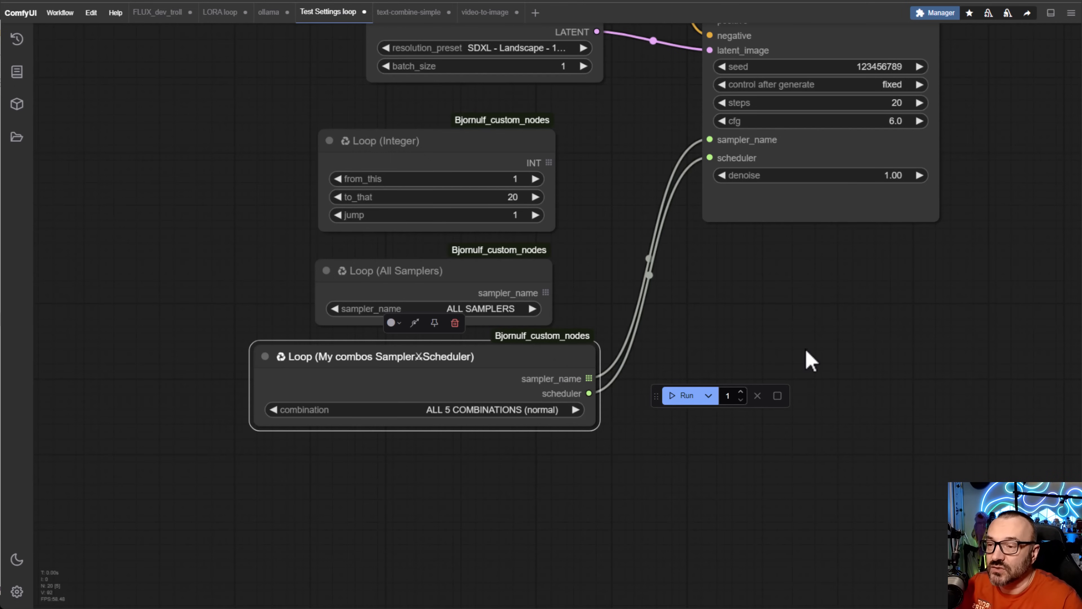
Examine the workflow around the KSampler, loop nodes, text encoders and checkpoint loader to find where the LoRA nodes fit in.
{"action": "scroll", "coordinate": [832, 344], "scroll_direction": "down", "scroll_amount": 1}
{"action": "left_click_drag", "start_coordinate": [923, 197], "coordinate": [712, 271]}
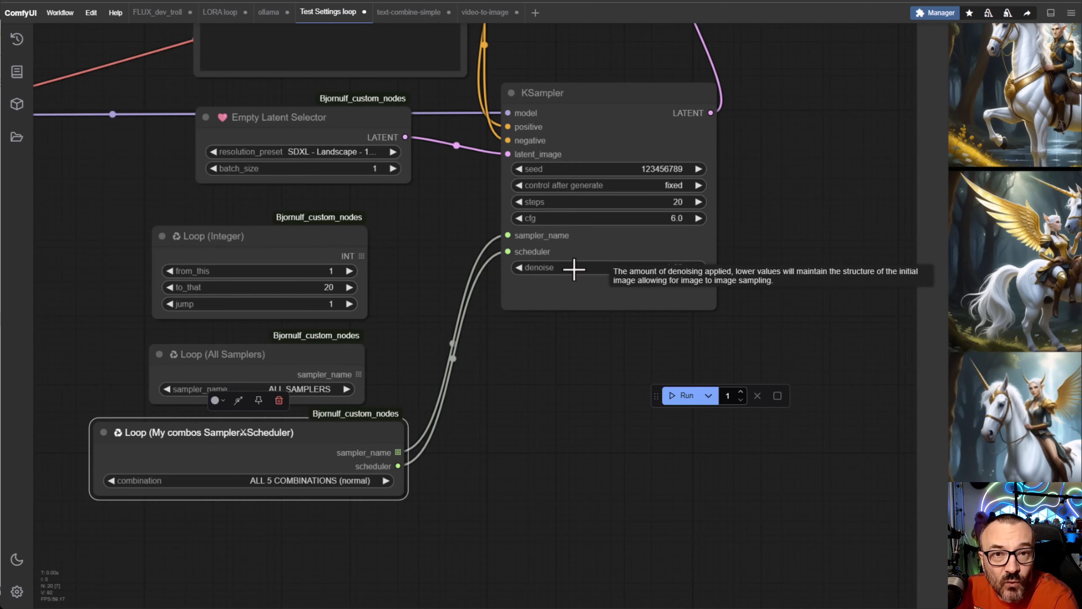
{"action": "scroll", "coordinate": [493, 207], "scroll_direction": "down", "scroll_amount": 5}
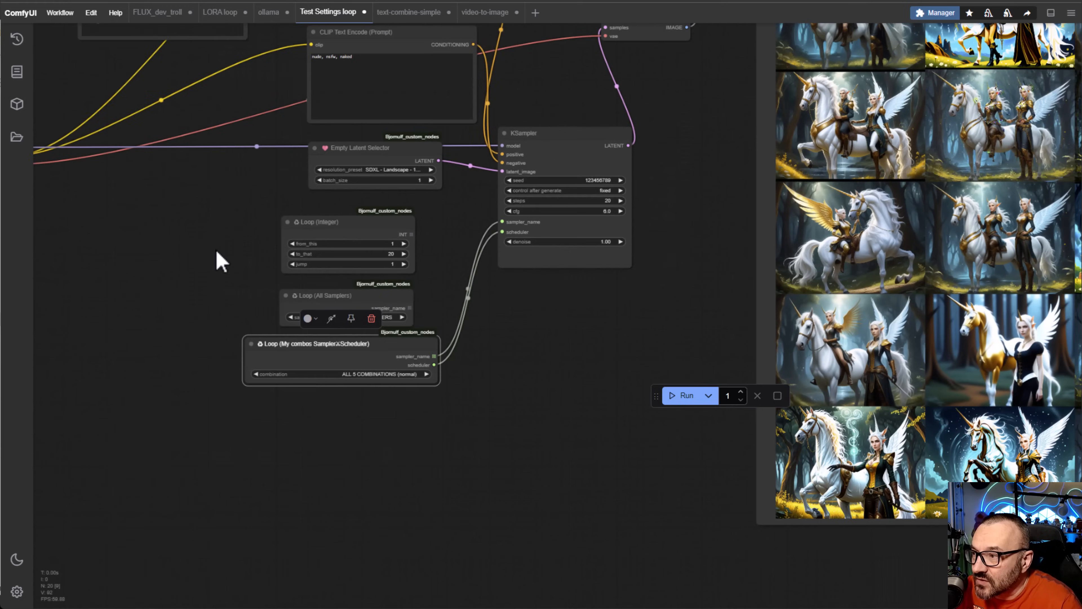
{"action": "left_click_drag", "start_coordinate": [196, 277], "coordinate": [590, 481]}
{"action": "scroll", "coordinate": [339, 470], "scroll_direction": "up", "scroll_amount": 5}
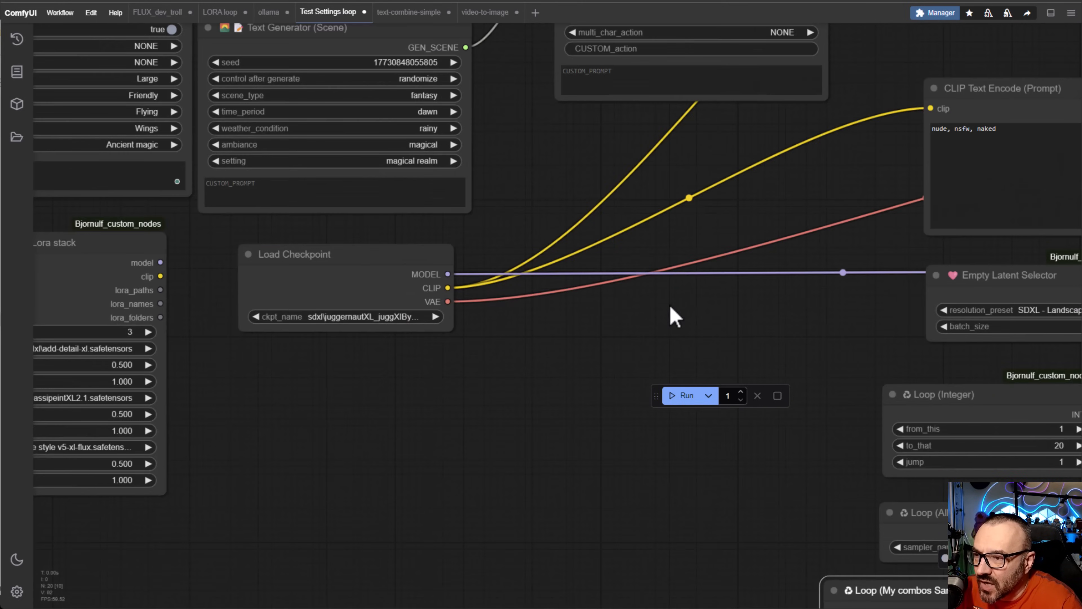
{"action": "left_click_drag", "start_coordinate": [670, 306], "coordinate": [297, 486]}
{"action": "scroll", "coordinate": [622, 216], "scroll_direction": "down", "scroll_amount": 2}
{"action": "left_click_drag", "start_coordinate": [759, 233], "coordinate": [310, 241]}
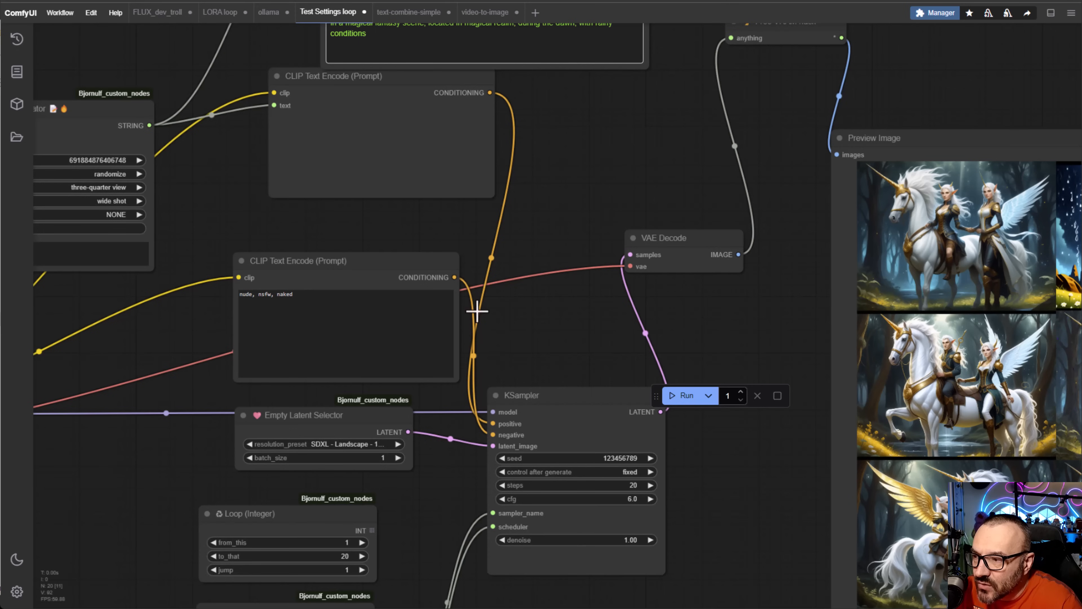
{"action": "left_click_drag", "start_coordinate": [612, 313], "coordinate": [525, 110]}
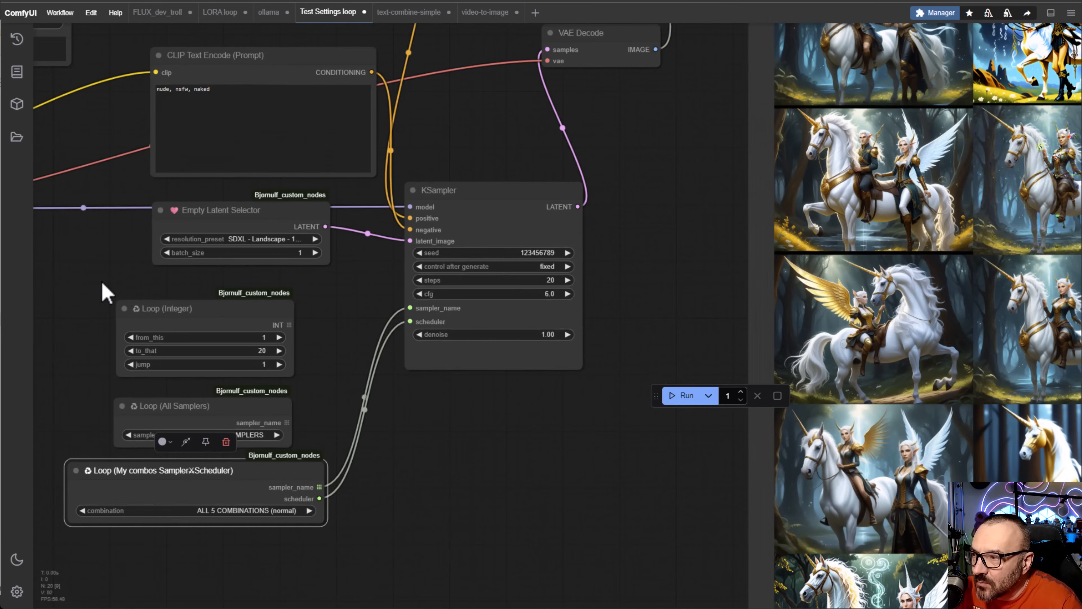
{"action": "left_click_drag", "start_coordinate": [105, 292], "coordinate": [495, 334]}
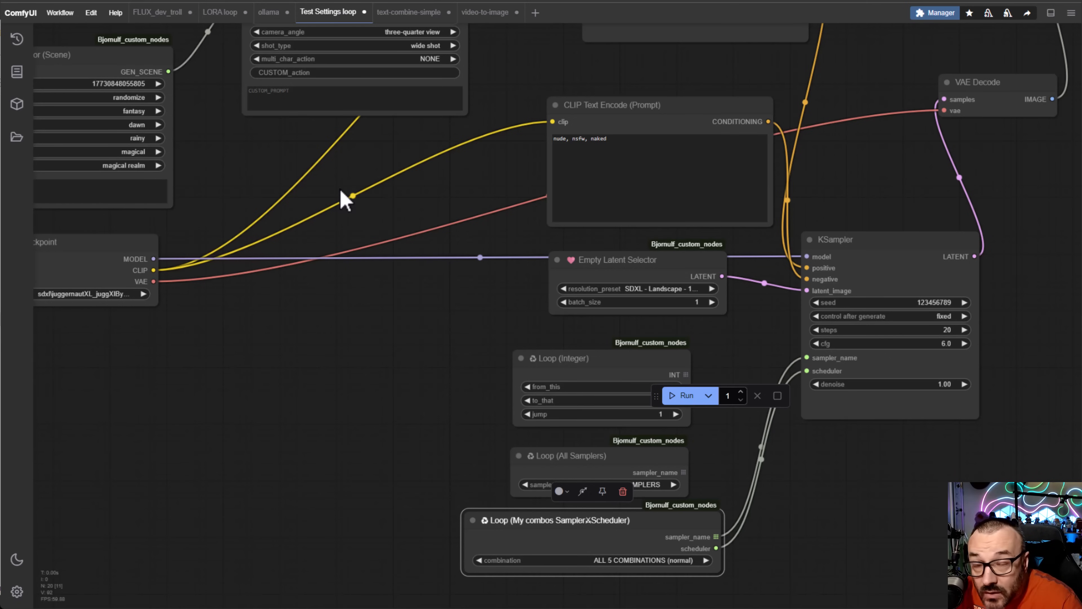
Move the Combine Loras, Lora stack node between Load Checkpoint and the loop nodes and check its number_of_loras value.
{"action": "left_click_drag", "start_coordinate": [247, 374], "coordinate": [648, 293]}
{"action": "left_click_drag", "start_coordinate": [194, 167], "coordinate": [716, 264]}
{"action": "left_click_drag", "start_coordinate": [504, 396], "coordinate": [226, 470]}
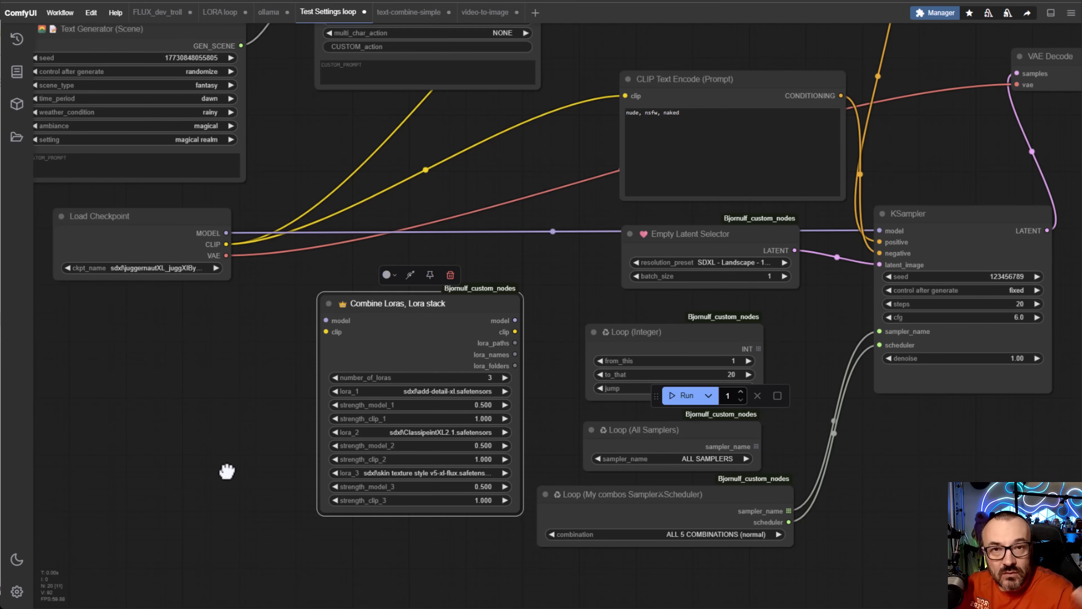
{"action": "scroll", "coordinate": [460, 428], "scroll_direction": "up", "scroll_amount": 5}
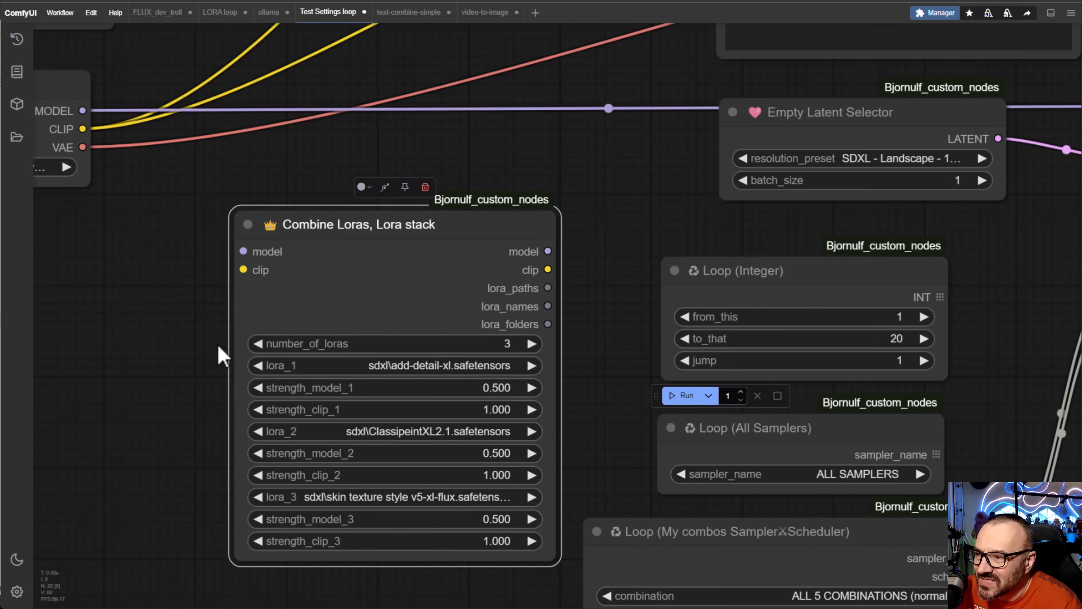
{"action": "left_click", "coordinate": [496, 346]}
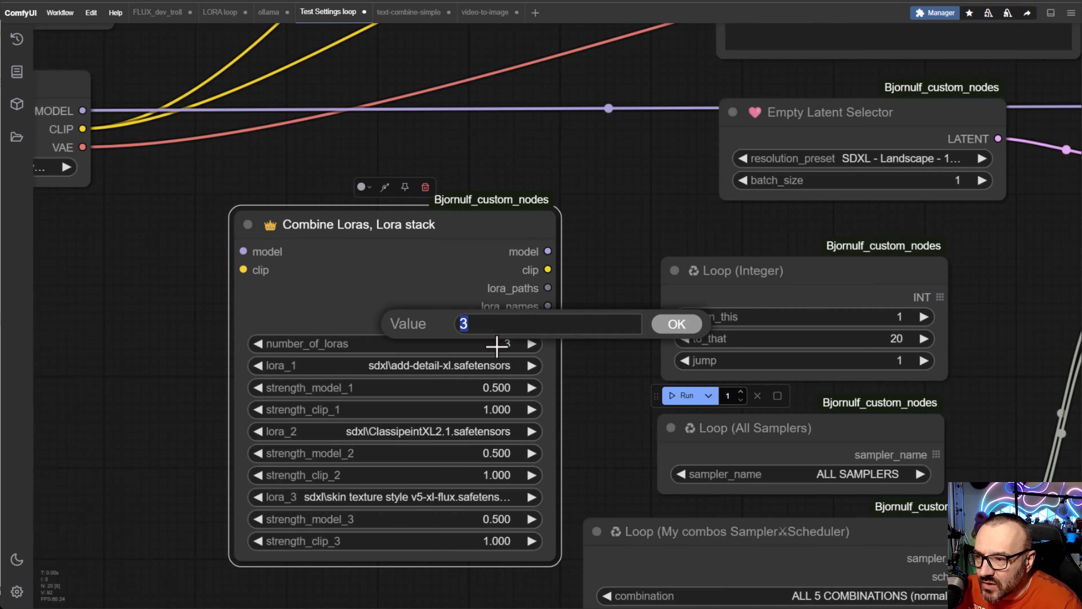
{"action": "left_click", "coordinate": [344, 295]}
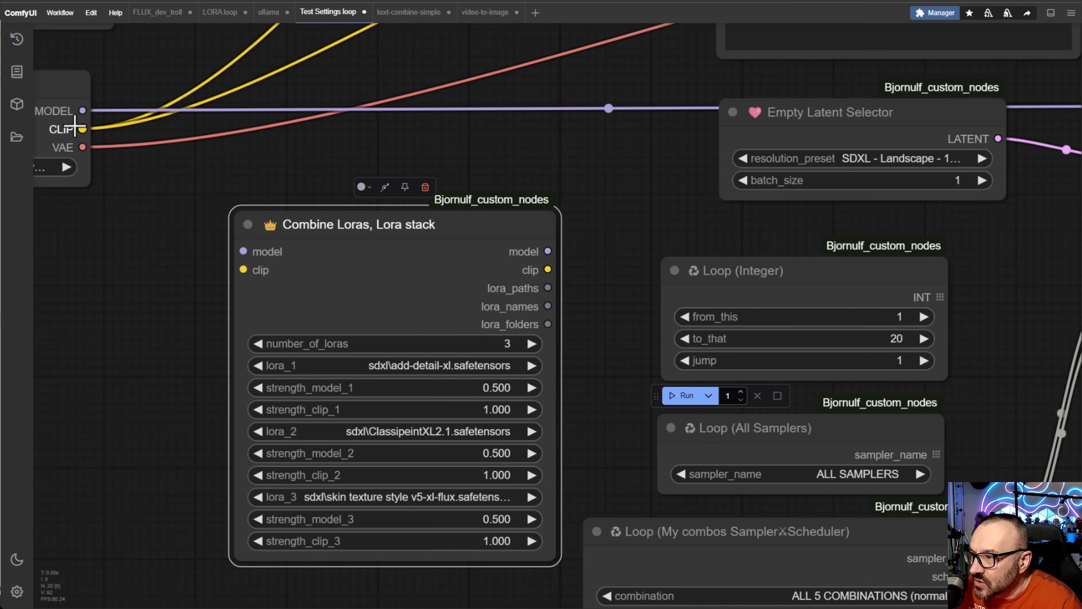
Route Load Checkpoint's CLIP output through the Combine Loras node to the clip input of the upper CLIP Text Encode.
{"action": "left_click_drag", "start_coordinate": [83, 129], "coordinate": [244, 270]}
{"action": "left_click_drag", "start_coordinate": [621, 270], "coordinate": [612, 348]}
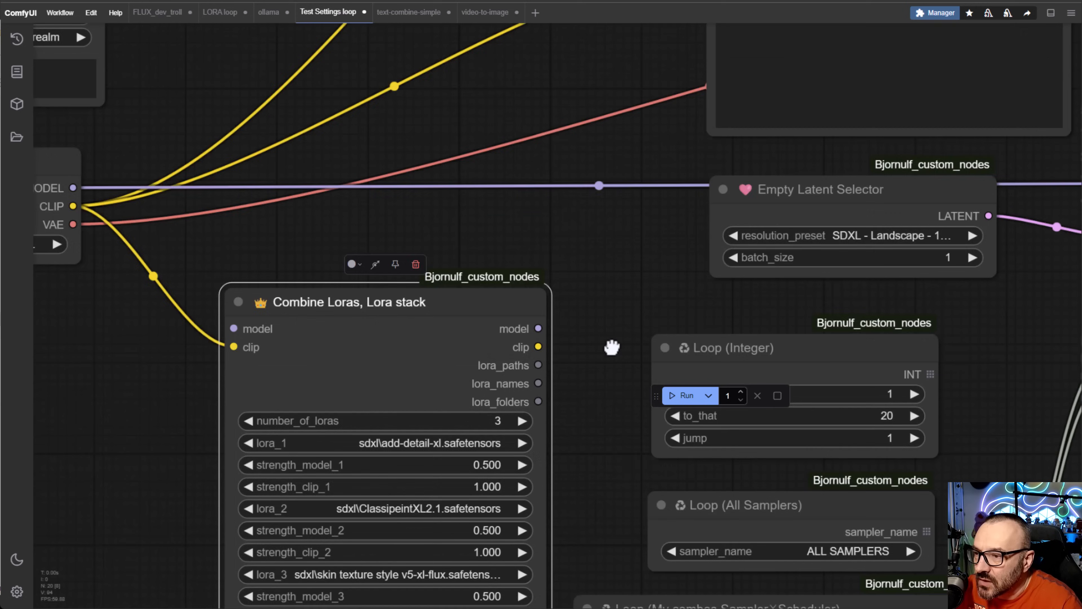
{"action": "scroll", "coordinate": [611, 347], "scroll_direction": "down", "scroll_amount": 4}
{"action": "scroll", "coordinate": [545, 413], "scroll_direction": "down", "scroll_amount": 3}
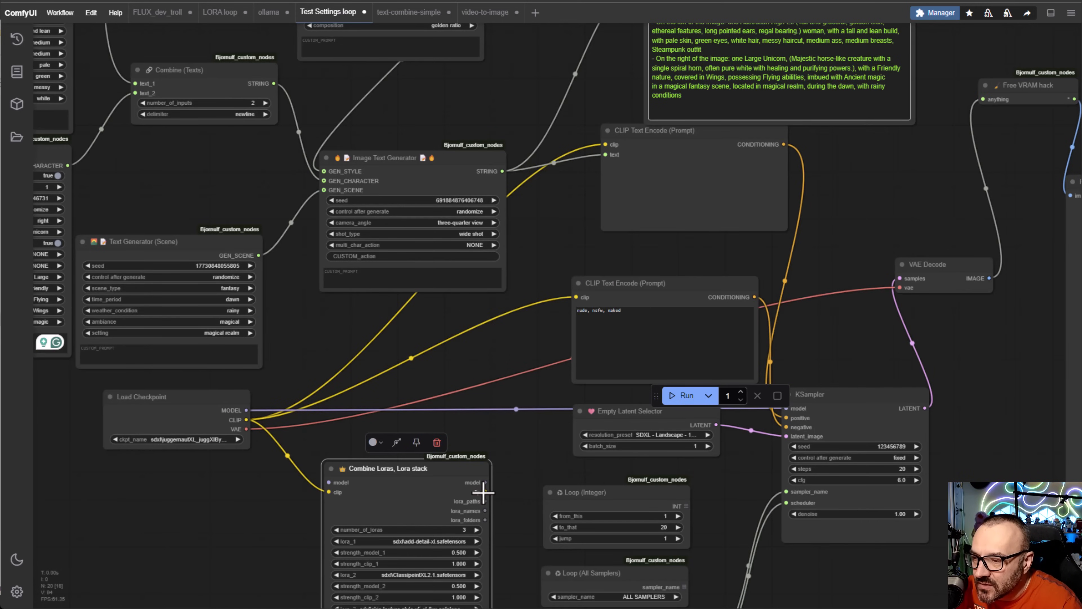
{"action": "left_click_drag", "start_coordinate": [484, 492], "coordinate": [606, 144]}
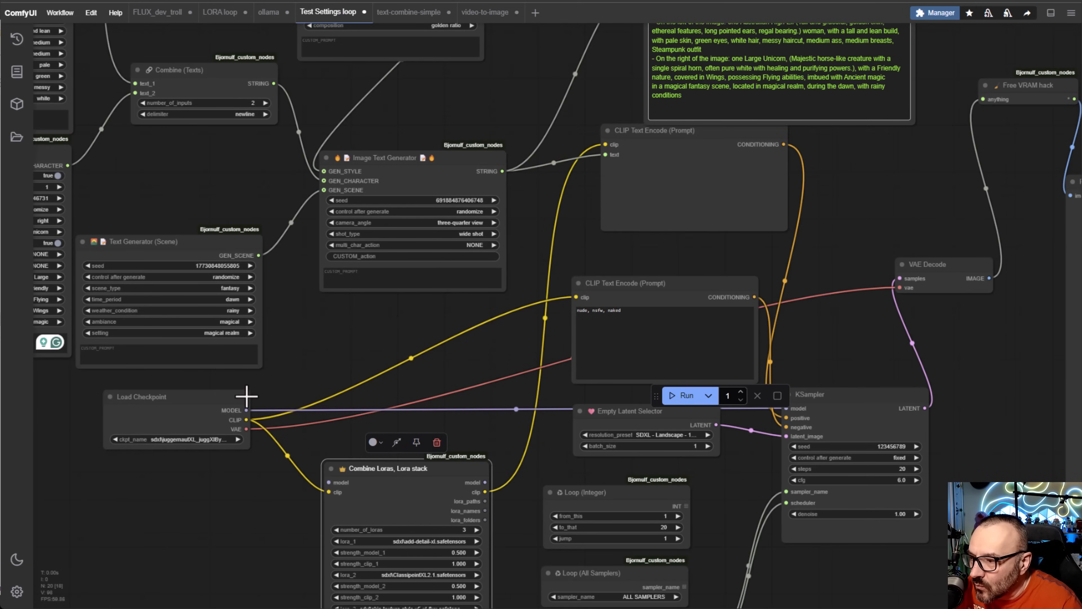
Route Load Checkpoint's MODEL through the Combine Loras node to the KSampler, and move the node up level with Load Checkpoint.
{"action": "left_click_drag", "start_coordinate": [246, 410], "coordinate": [328, 483]}
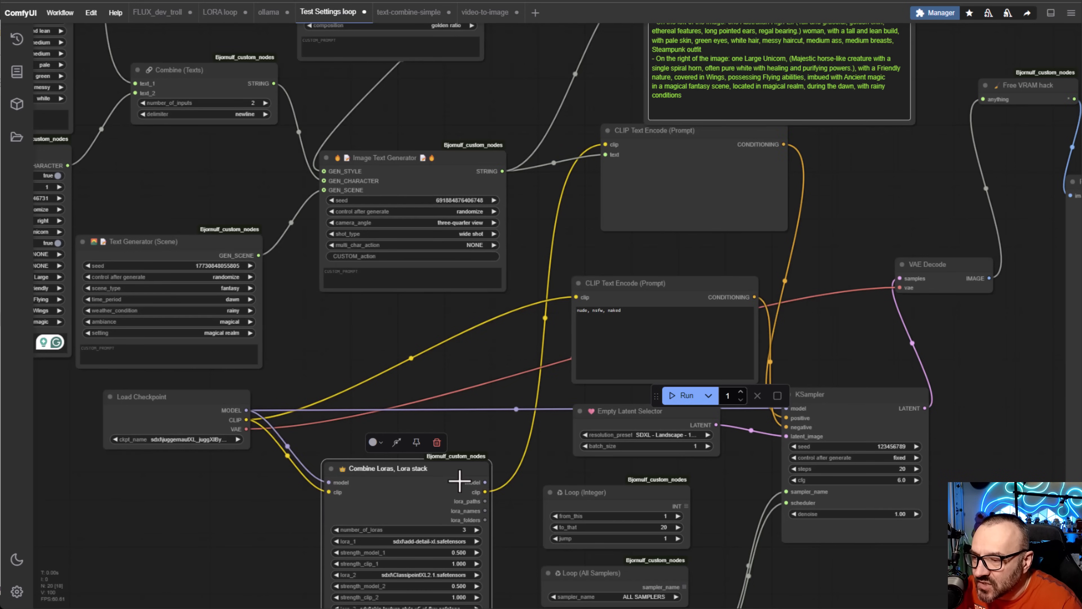
{"action": "left_click_drag", "start_coordinate": [485, 482], "coordinate": [806, 409]}
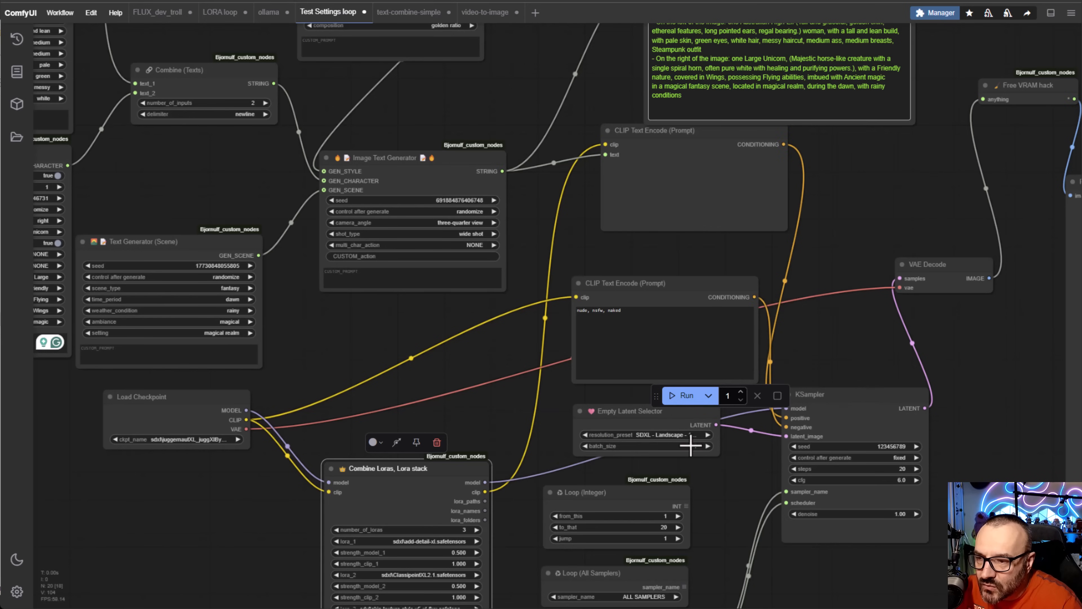
{"action": "left_click_drag", "start_coordinate": [396, 474], "coordinate": [428, 401]}
{"action": "scroll", "coordinate": [428, 448], "scroll_direction": "up", "scroll_amount": 6}
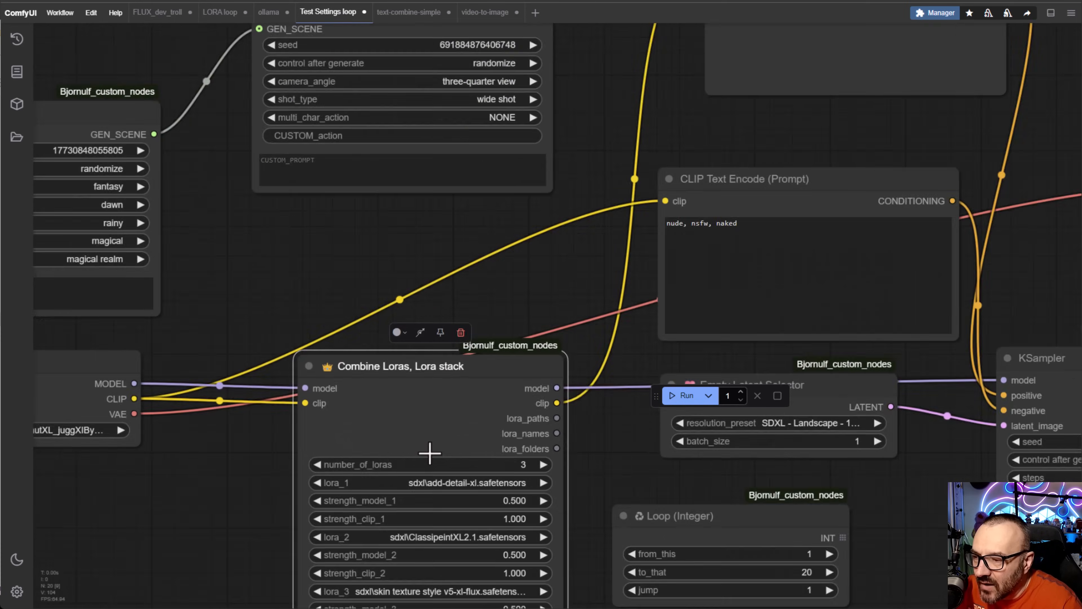
Switch to the LORA loop workflow and examine the Loop Lora Selector node and its connections.
{"action": "scroll", "coordinate": [208, 437], "scroll_direction": "down", "scroll_amount": 5}
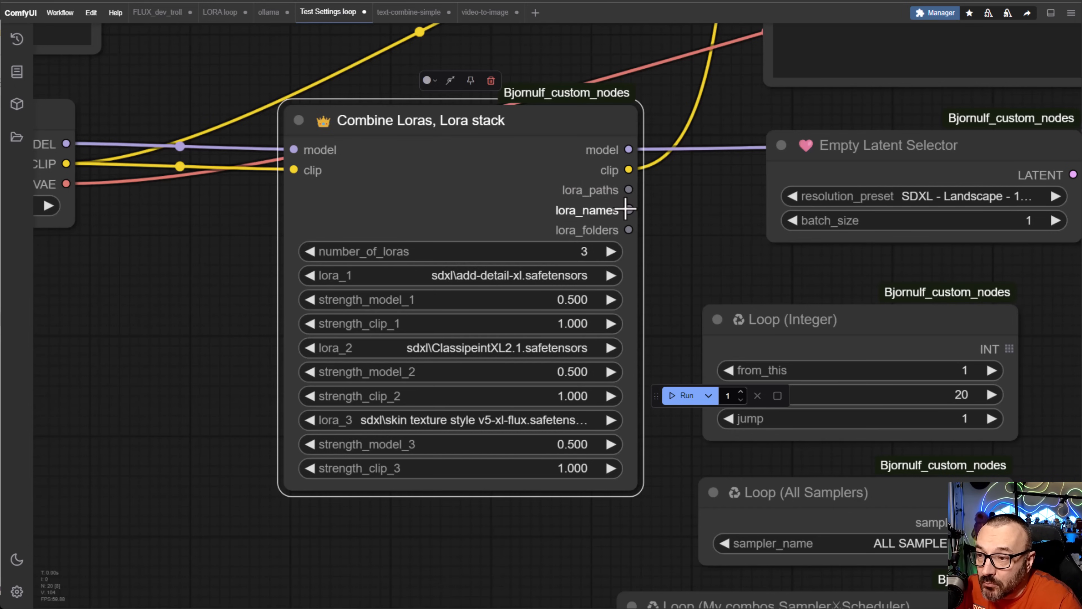
{"action": "left_click_drag", "start_coordinate": [688, 235], "coordinate": [307, 314]}
{"action": "scroll", "coordinate": [312, 324], "scroll_direction": "down", "scroll_amount": 4}
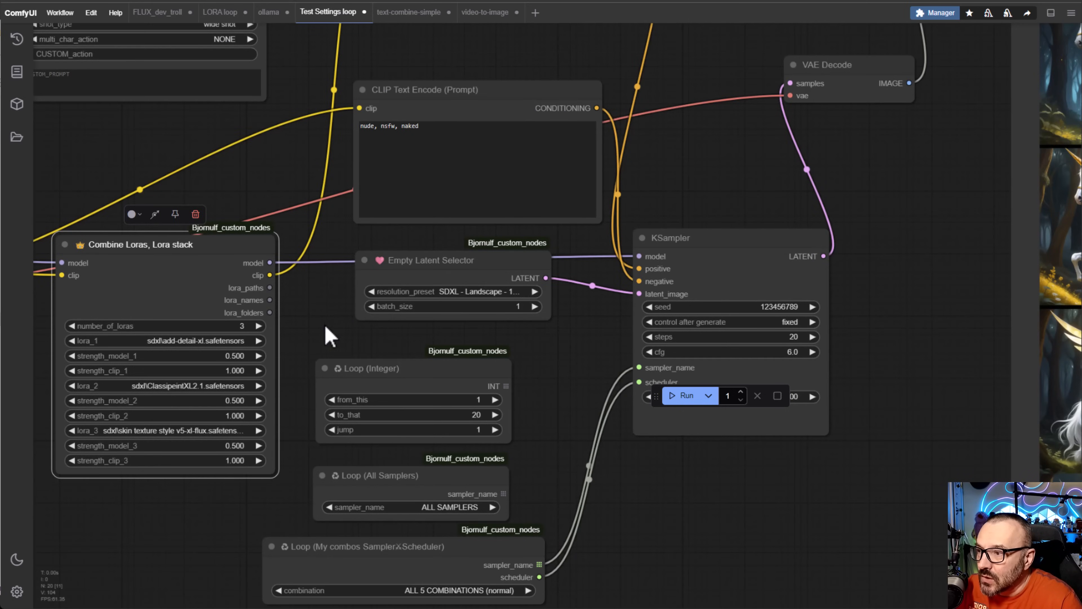
{"action": "left_click_drag", "start_coordinate": [326, 338], "coordinate": [772, 244]}
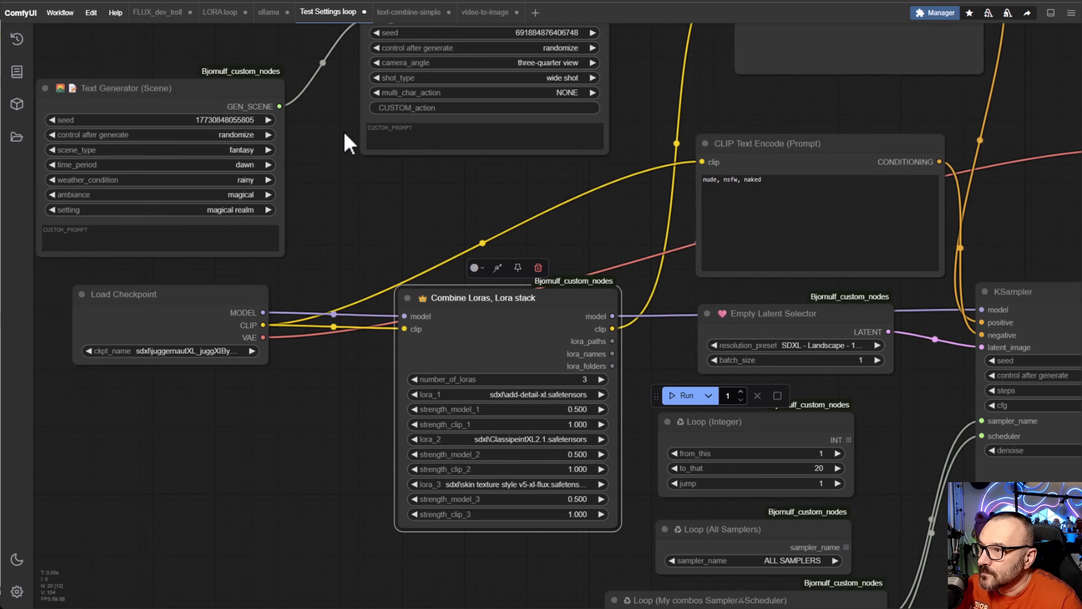
{"action": "left_click", "coordinate": [220, 12]}
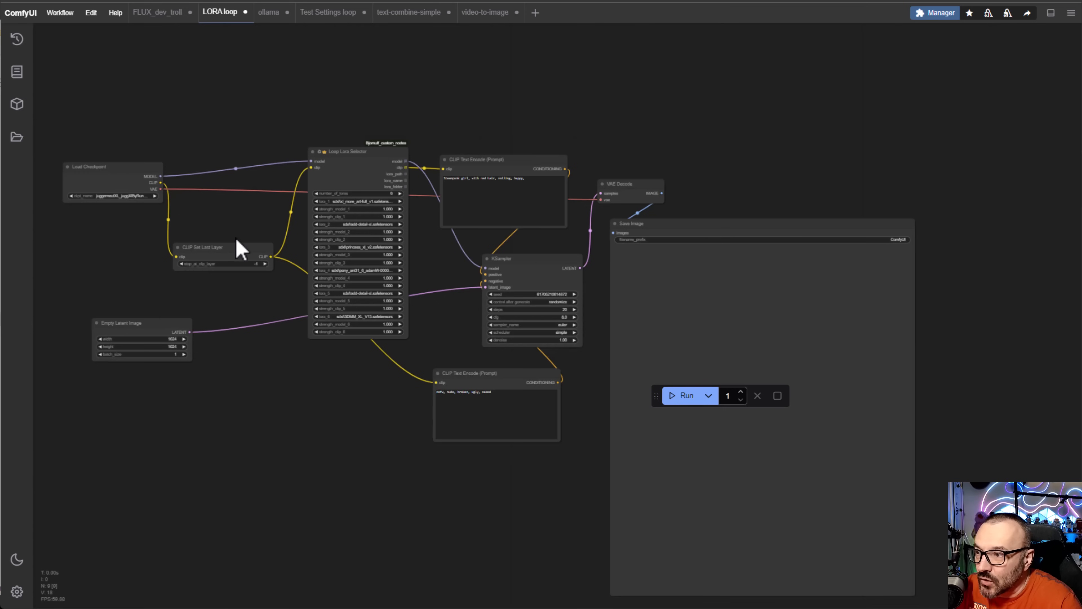
{"action": "scroll", "coordinate": [380, 326], "scroll_direction": "up", "scroll_amount": 5}
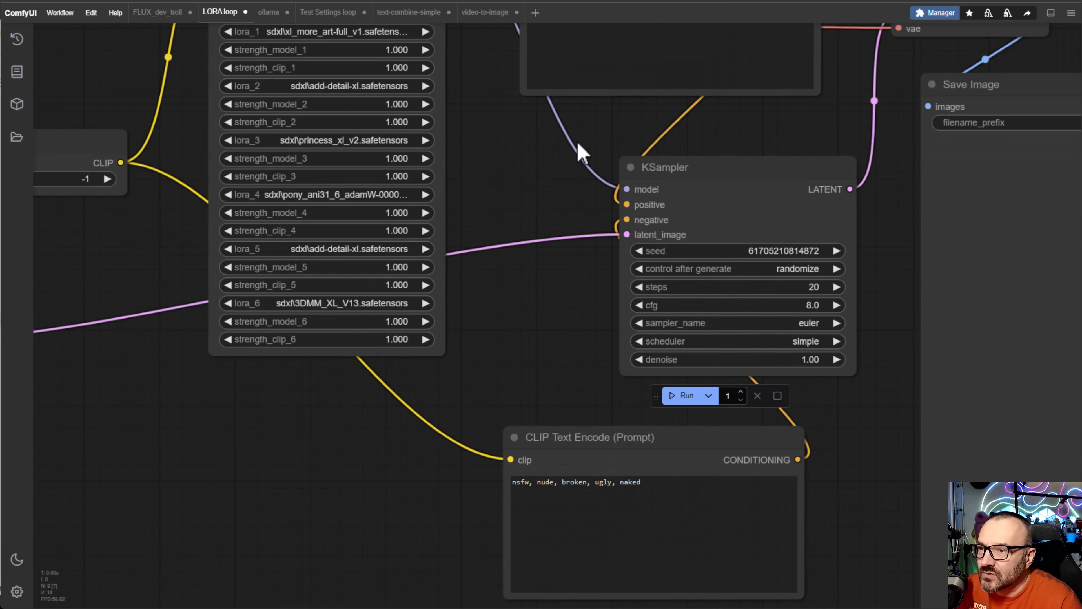
{"action": "scroll", "coordinate": [577, 150], "scroll_direction": "down", "scroll_amount": 1}
{"action": "left_click_drag", "start_coordinate": [577, 150], "coordinate": [959, 310]}
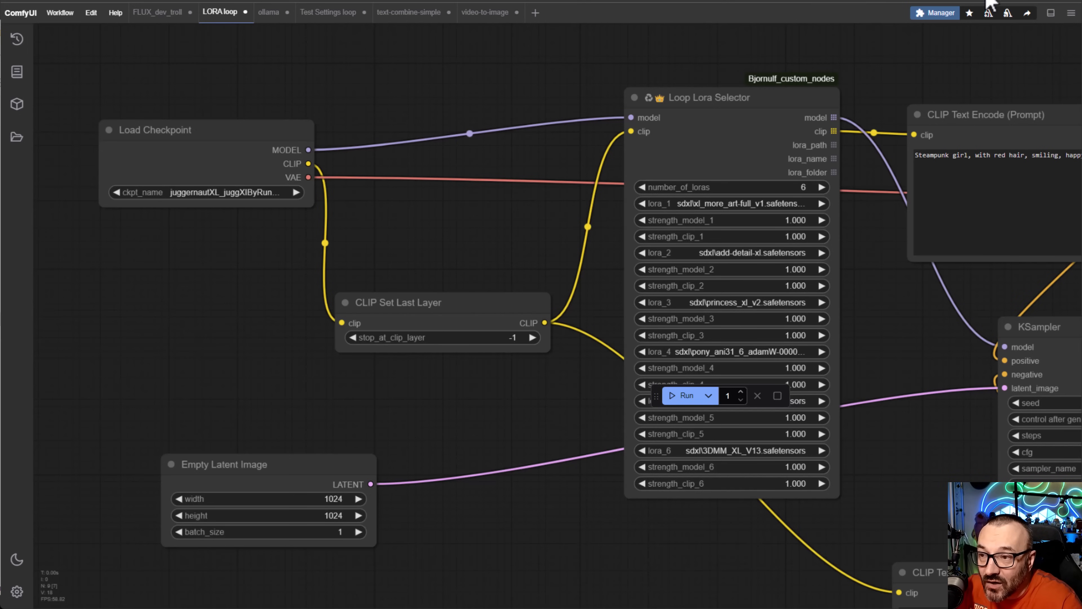
{"action": "scroll", "coordinate": [883, 317], "scroll_direction": "up", "scroll_amount": 6}
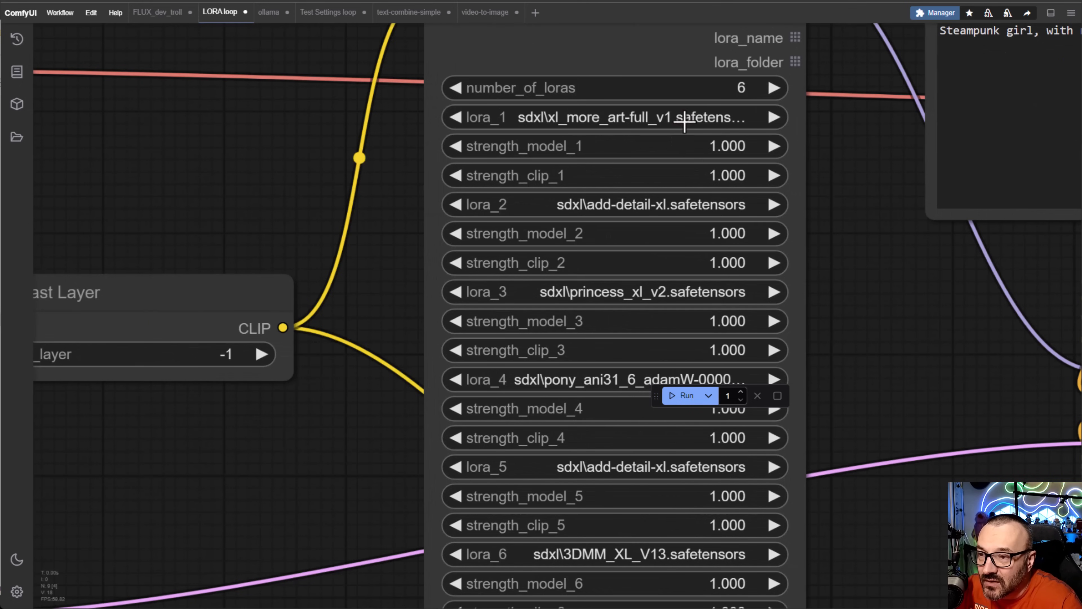
{"action": "left_click_drag", "start_coordinate": [861, 358], "coordinate": [915, 302]}
{"action": "scroll", "coordinate": [915, 304], "scroll_direction": "down", "scroll_amount": 6}
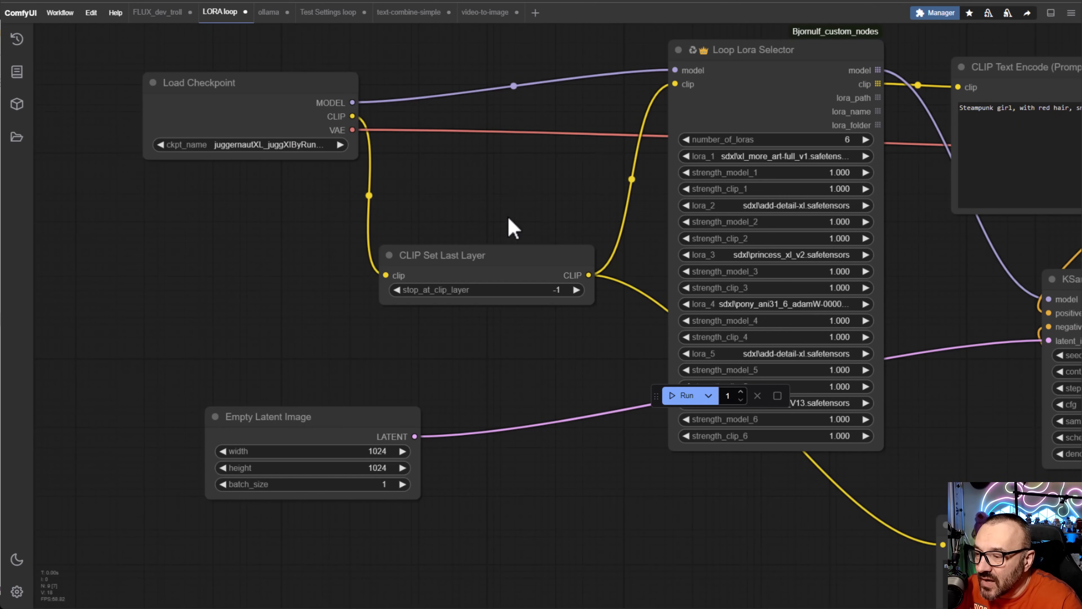
{"action": "left_click_drag", "start_coordinate": [509, 230], "coordinate": [84, 140]}
{"action": "left_click_drag", "start_coordinate": [518, 269], "coordinate": [443, 382]}
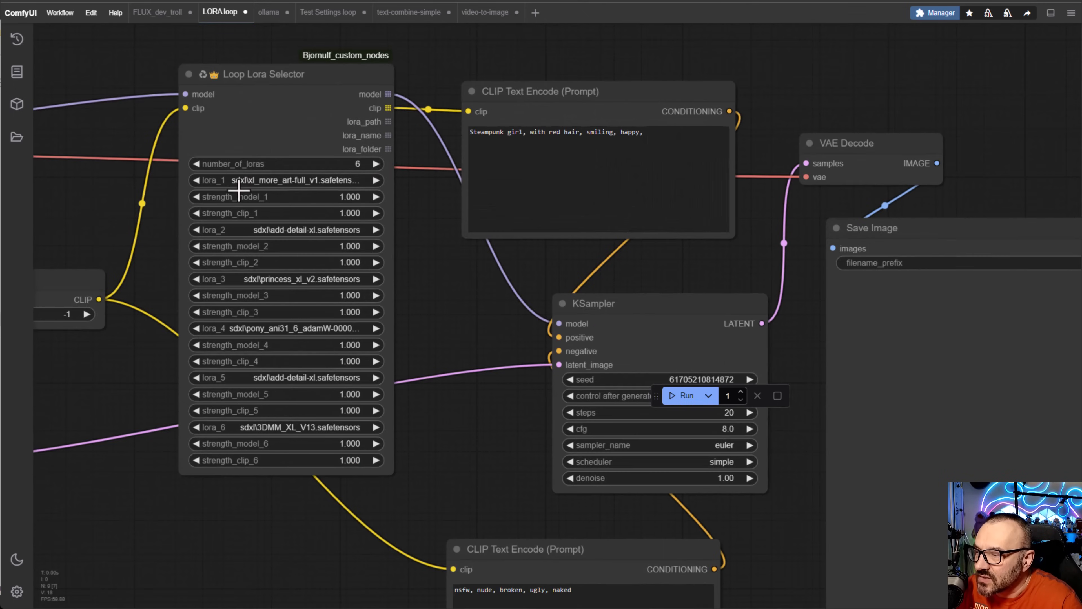
Examine the Load Checkpoint node and the KSampler settings of the LORA loop workflow.
{"action": "scroll", "coordinate": [238, 188], "scroll_direction": "up", "scroll_amount": 9}
{"action": "left_click_drag", "start_coordinate": [81, 333], "coordinate": [1007, 409]}
{"action": "left_click_drag", "start_coordinate": [432, 295], "coordinate": [657, 398]}
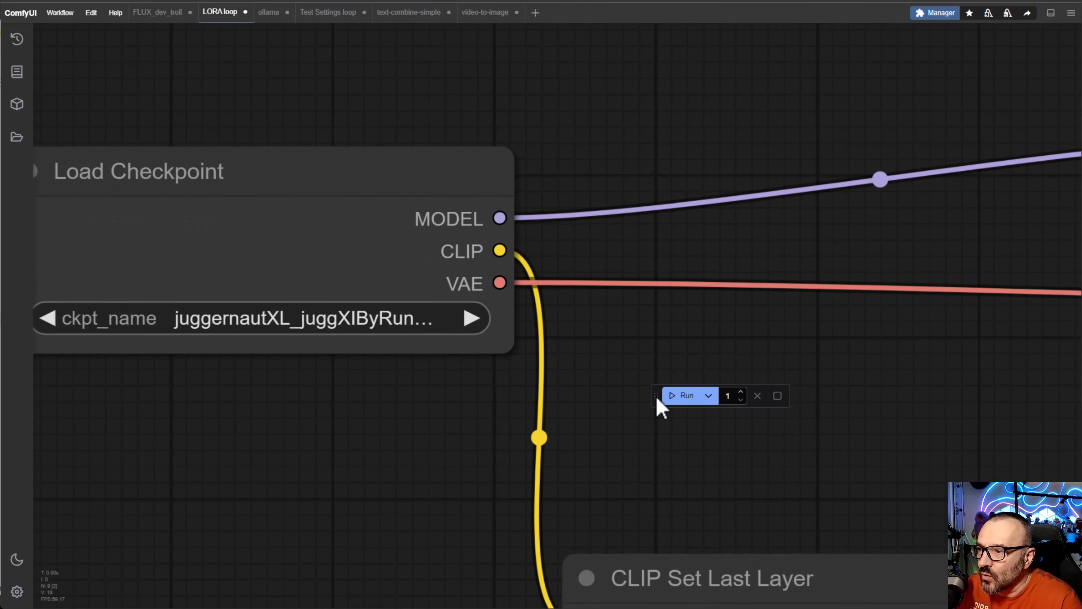
{"action": "left_click_drag", "start_coordinate": [908, 380], "coordinate": [551, 140]}
{"action": "left_click_drag", "start_coordinate": [1022, 371], "coordinate": [10, 139]}
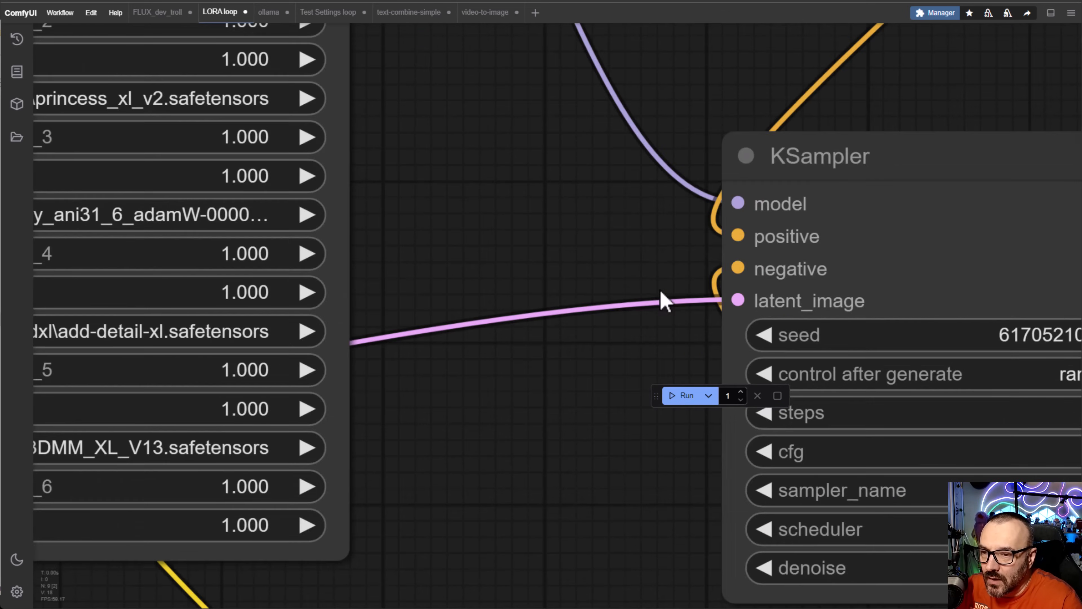
{"action": "left_click_drag", "start_coordinate": [626, 233], "coordinate": [179, 127]}
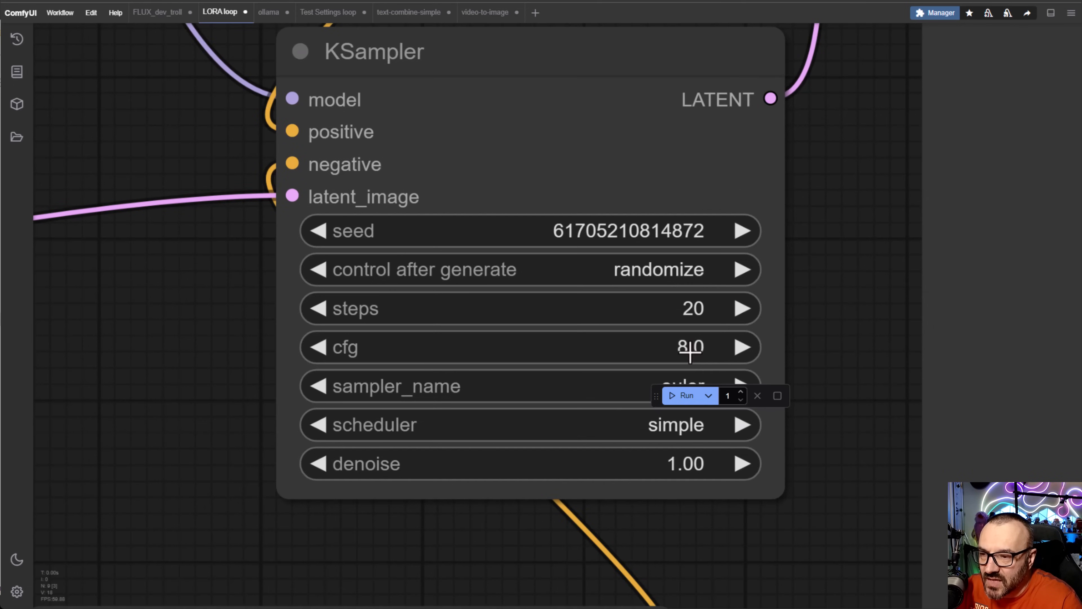
{"action": "left_click_drag", "start_coordinate": [198, 368], "coordinate": [142, 255]}
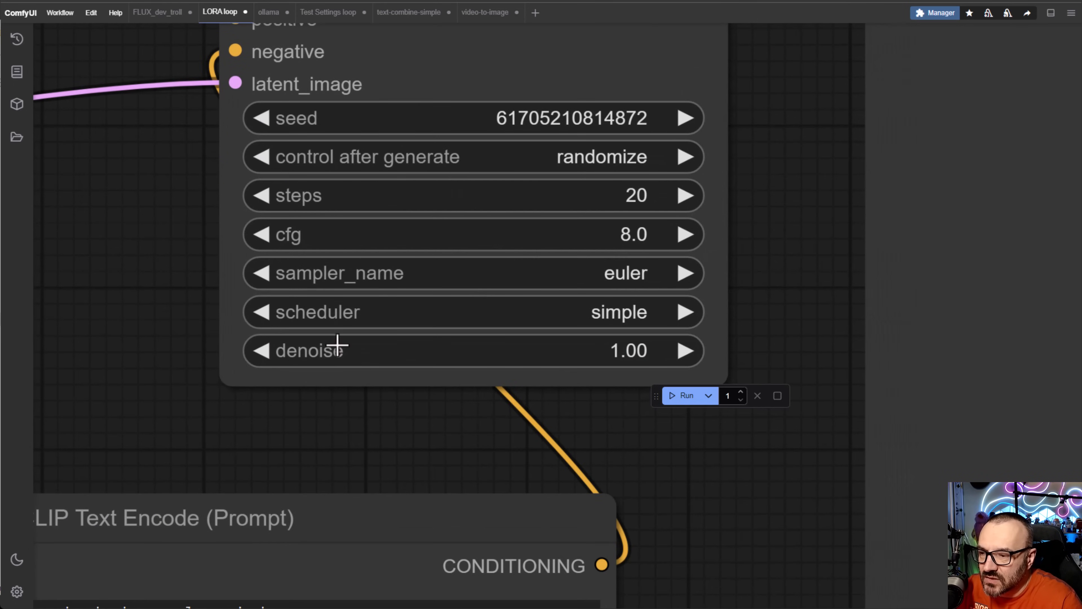
{"action": "scroll", "coordinate": [284, 420], "scroll_direction": "down", "scroll_amount": 1}
{"action": "scroll", "coordinate": [305, 438], "scroll_direction": "down", "scroll_amount": 3}
{"action": "left_click_drag", "start_coordinate": [207, 322], "coordinate": [736, 580]}
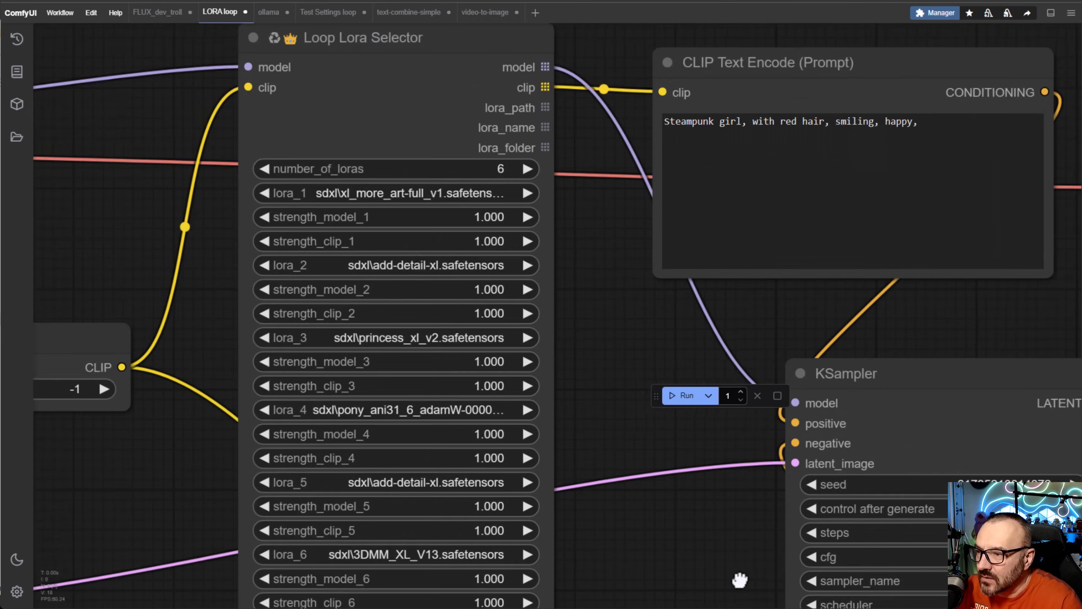
Set lora_5 of the Loop Lora Selector to sdxl\ani40_stabilizer_v0.1.safetensors.
{"action": "scroll", "coordinate": [395, 333], "scroll_direction": "up", "scroll_amount": 5}
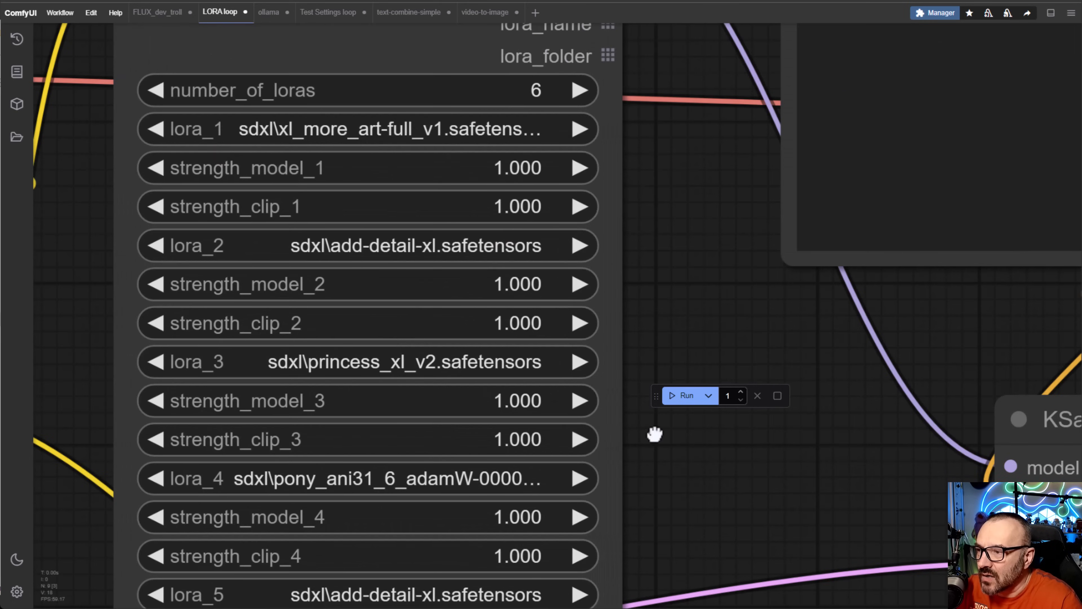
{"action": "left_click_drag", "start_coordinate": [652, 435], "coordinate": [701, 321]}
{"action": "left_click_drag", "start_coordinate": [777, 331], "coordinate": [768, 135]}
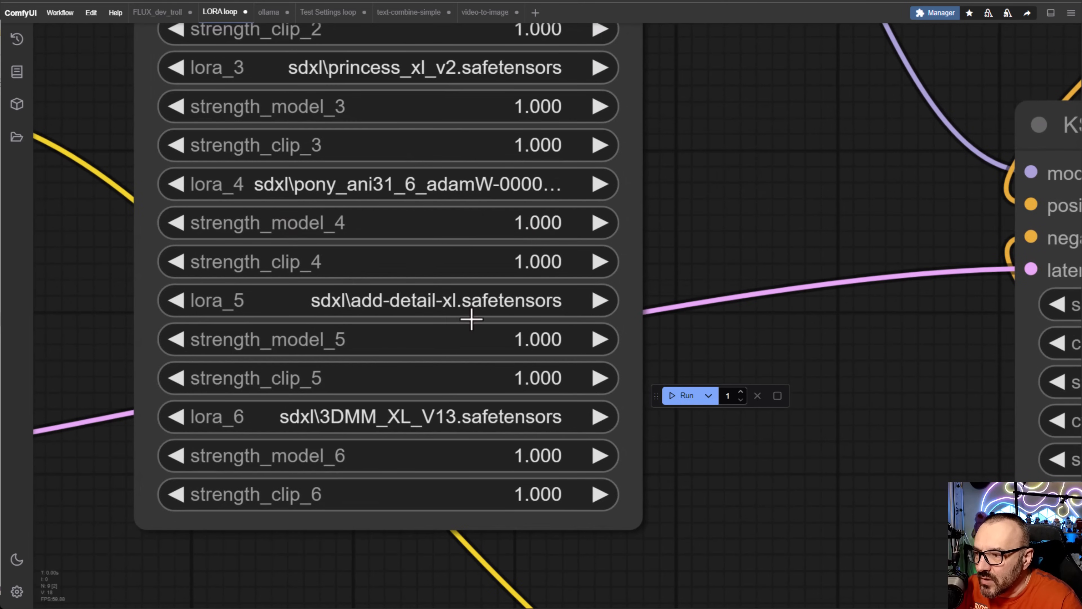
{"action": "scroll", "coordinate": [592, 260], "scroll_direction": "down", "scroll_amount": 3}
{"action": "left_click_drag", "start_coordinate": [678, 186], "coordinate": [684, 213]}
{"action": "left_click", "coordinate": [463, 325]}
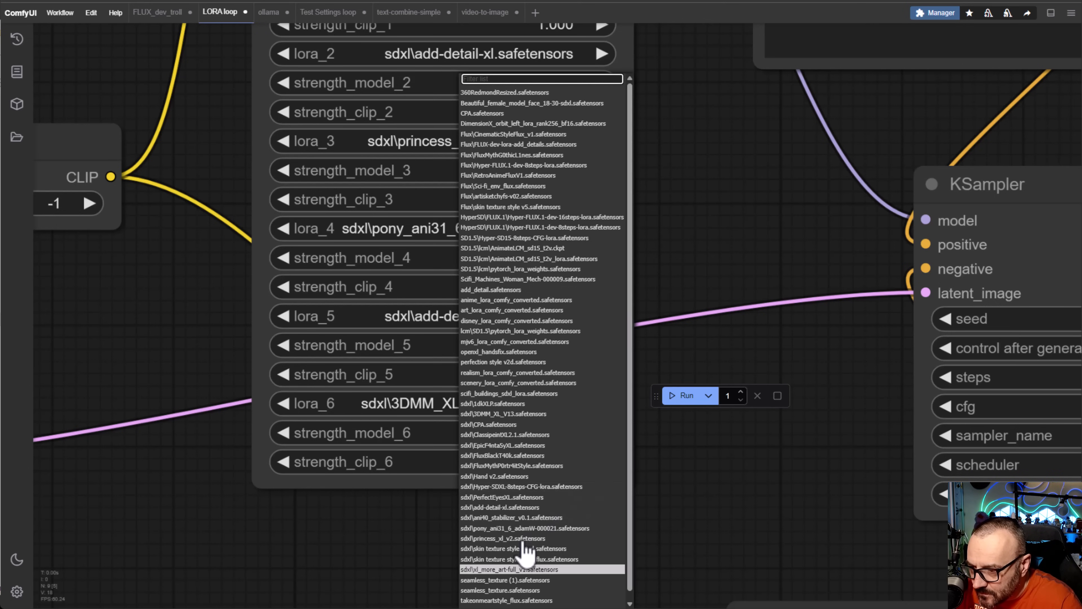
{"action": "left_click", "coordinate": [513, 520]}
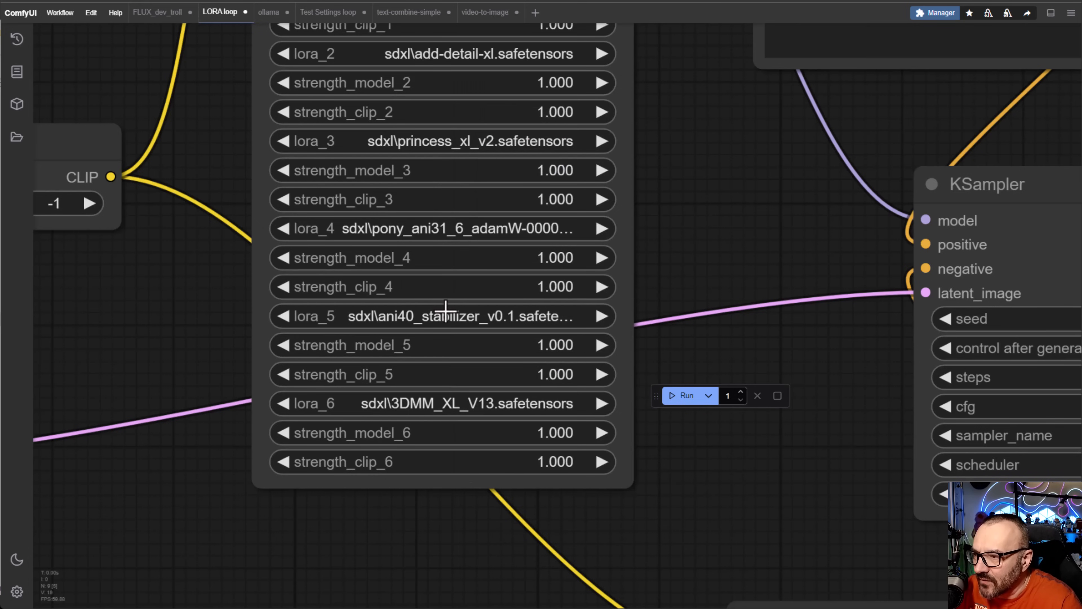
{"action": "scroll", "coordinate": [466, 402], "scroll_direction": "down", "scroll_amount": 6}
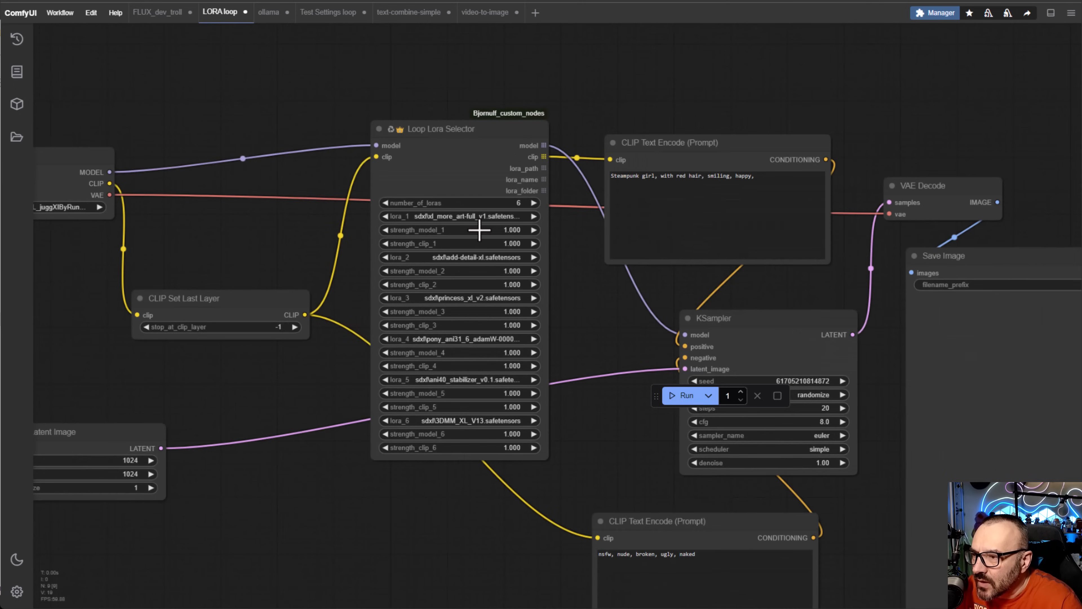
Examine the Loop Lora Selector's model and clip strengths, the CLIP Set Last Layer node and their connections in the LORA loop workflow.
{"action": "scroll", "coordinate": [495, 212], "scroll_direction": "up", "scroll_amount": 5}
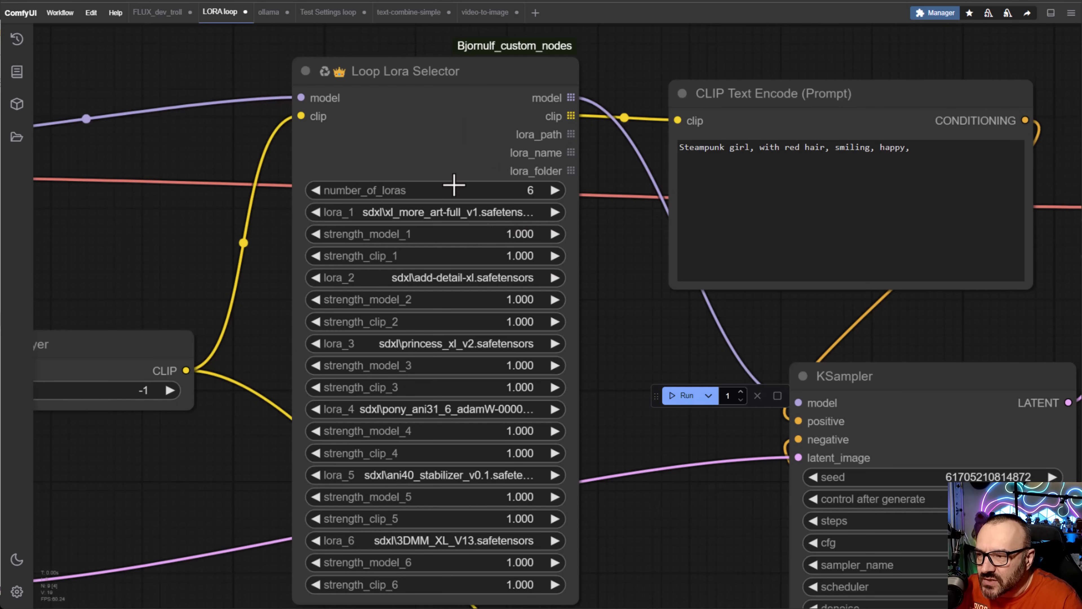
{"action": "left_click_drag", "start_coordinate": [629, 294], "coordinate": [630, 215]}
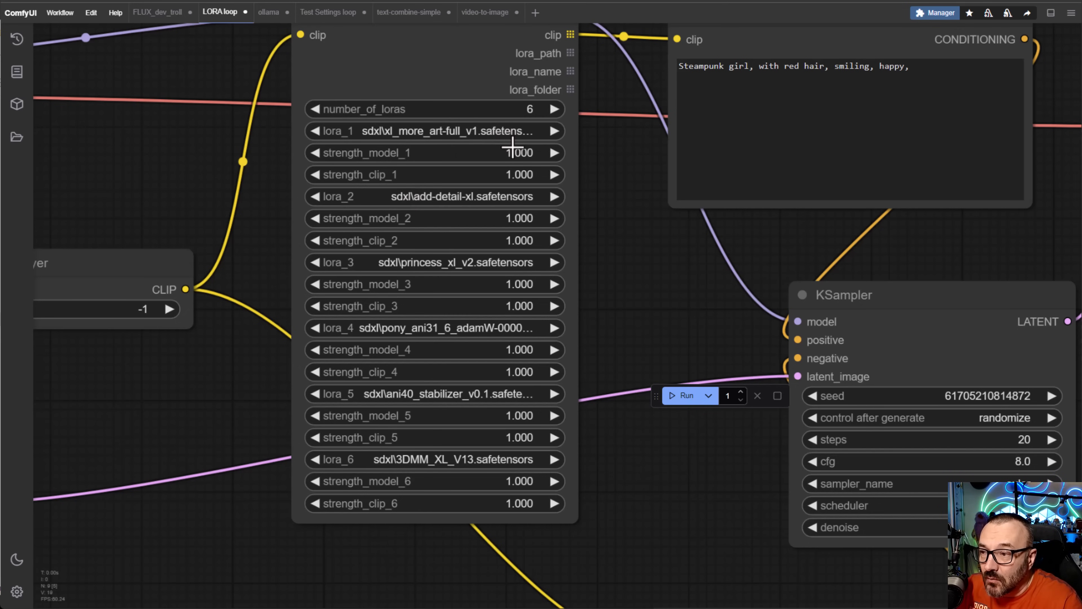
{"action": "left_click_drag", "start_coordinate": [260, 295], "coordinate": [575, 321]}
{"action": "scroll", "coordinate": [314, 413], "scroll_direction": "up", "scroll_amount": 5}
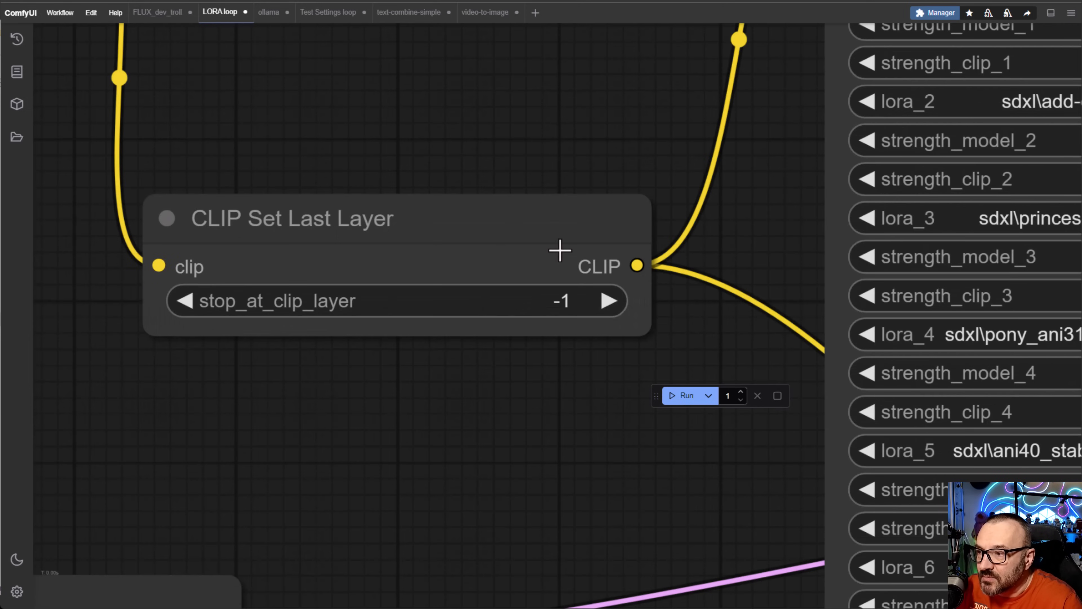
{"action": "scroll", "coordinate": [534, 427], "scroll_direction": "down", "scroll_amount": 5}
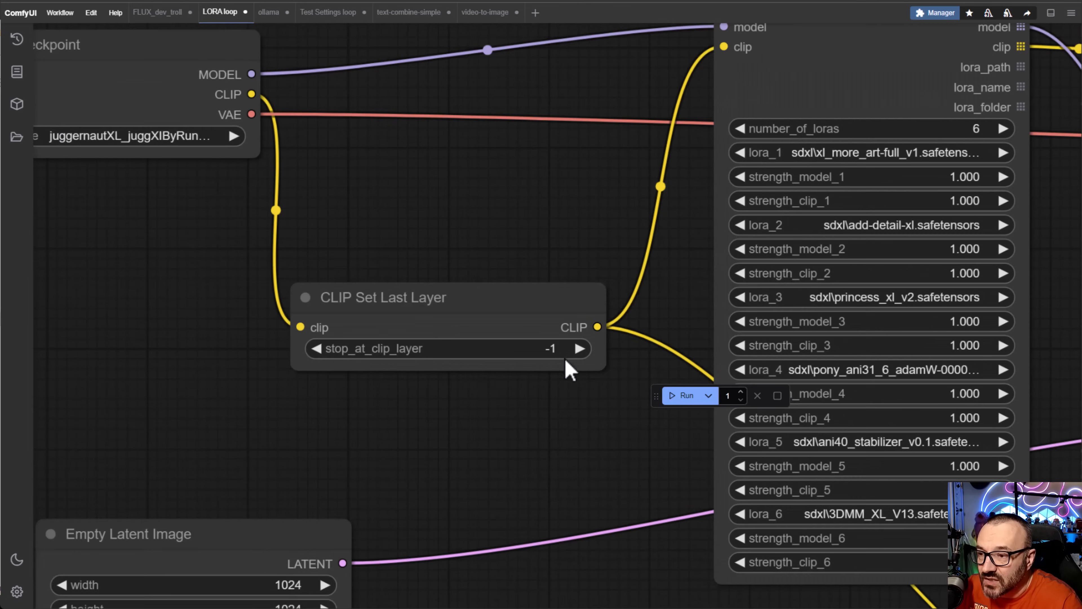
{"action": "scroll", "coordinate": [682, 229], "scroll_direction": "down", "scroll_amount": 3}
{"action": "left_click_drag", "start_coordinate": [525, 217], "coordinate": [487, 199]}
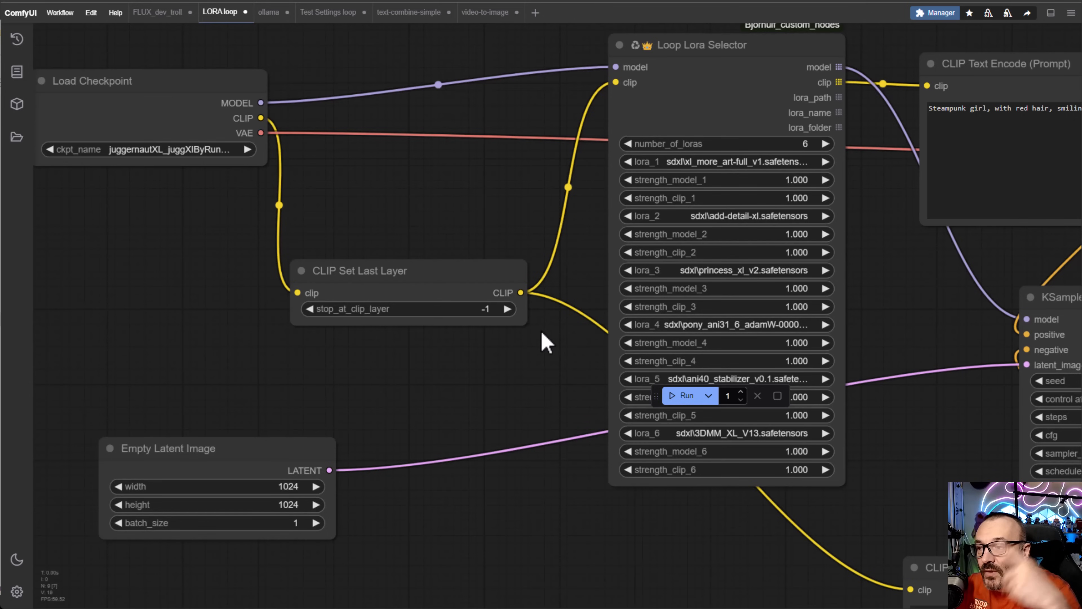
{"action": "scroll", "coordinate": [541, 330], "scroll_direction": "down", "scroll_amount": 4}
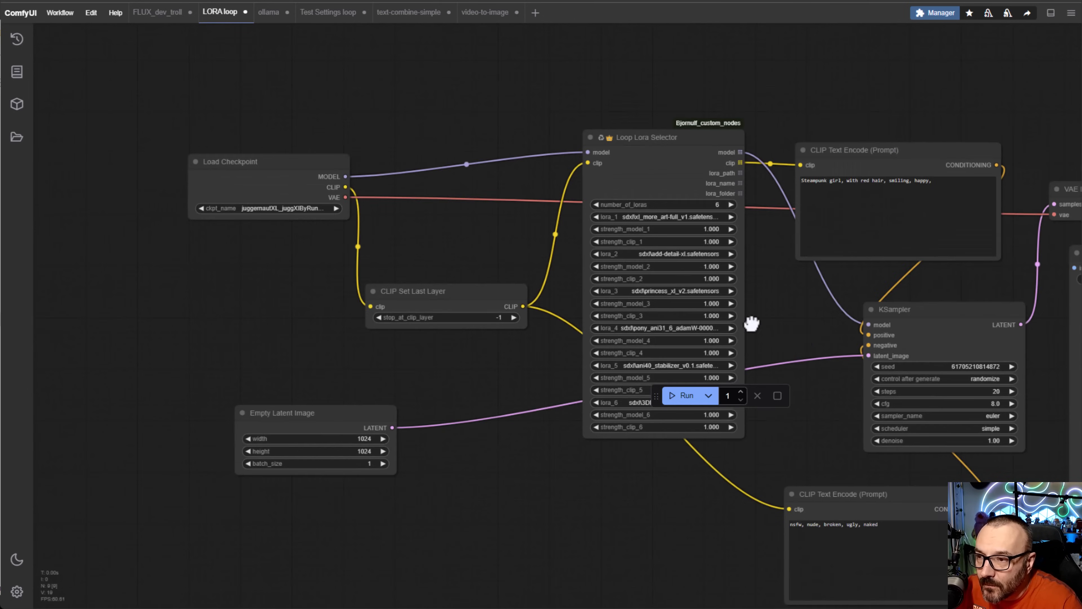
{"action": "left_click_drag", "start_coordinate": [752, 324], "coordinate": [560, 295]}
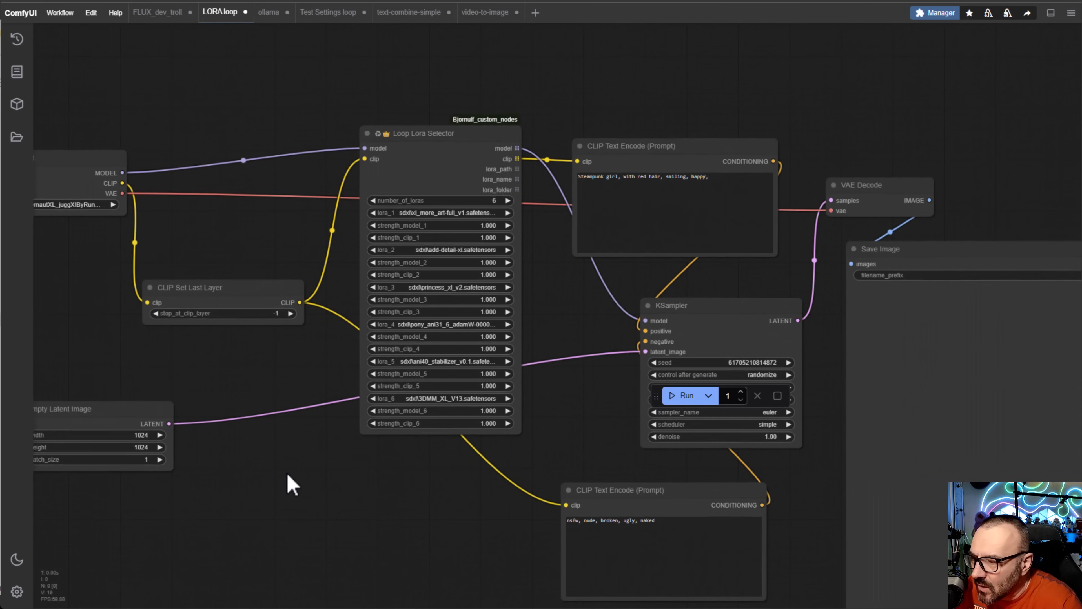
{"action": "left_click_drag", "start_coordinate": [288, 484], "coordinate": [461, 495]}
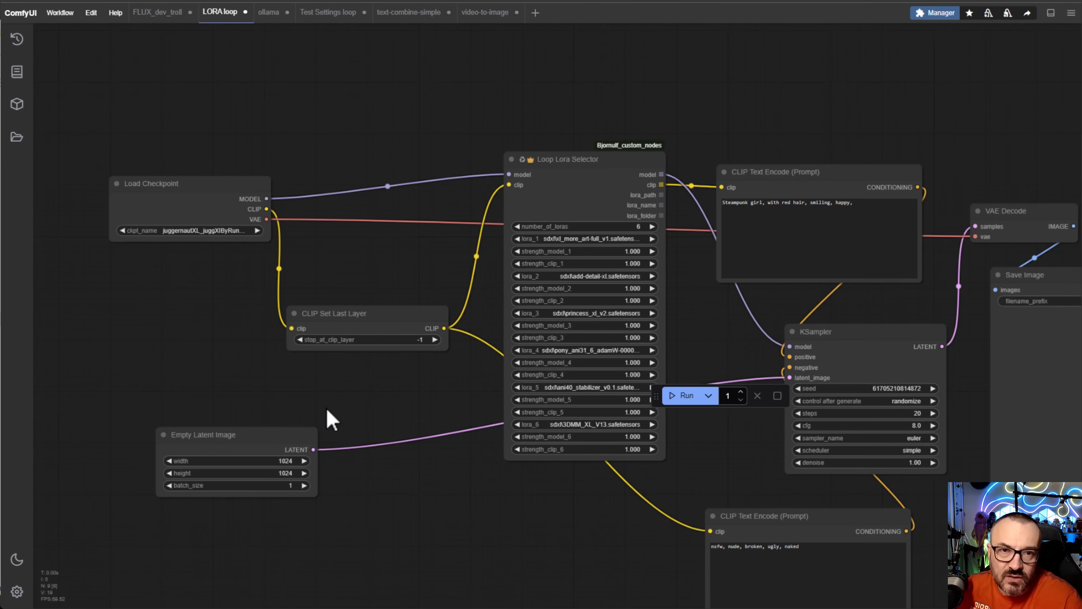
Look up the Empty Latent Selector node in the text-combine-simple workflow and return to the LORA loop workflow.
{"action": "double_click", "coordinate": [308, 390]}
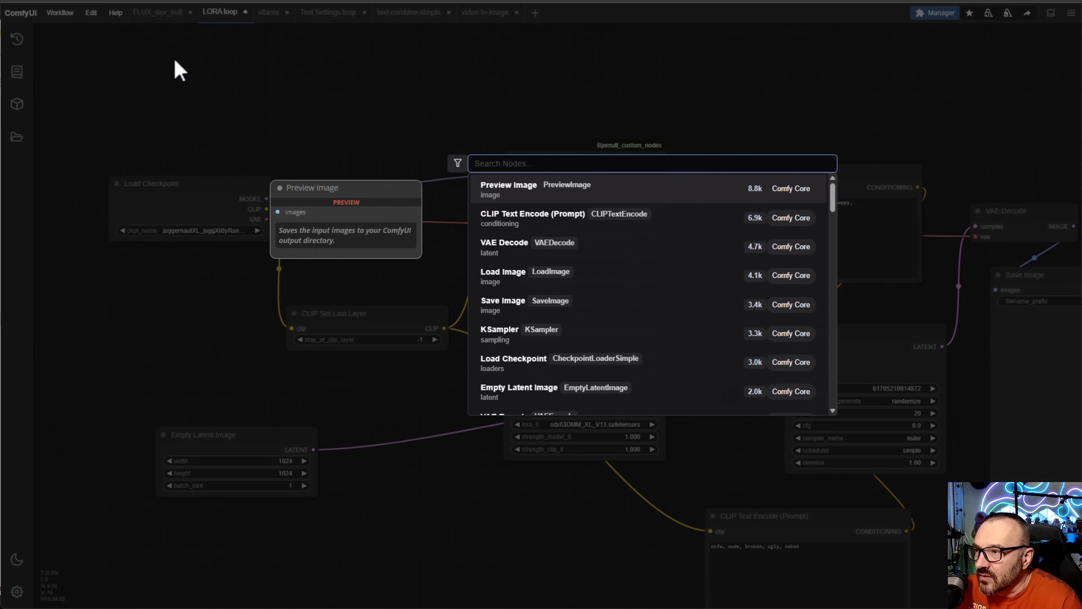
{"action": "key", "text": "Escape"}
{"action": "left_click", "coordinate": [408, 15]}
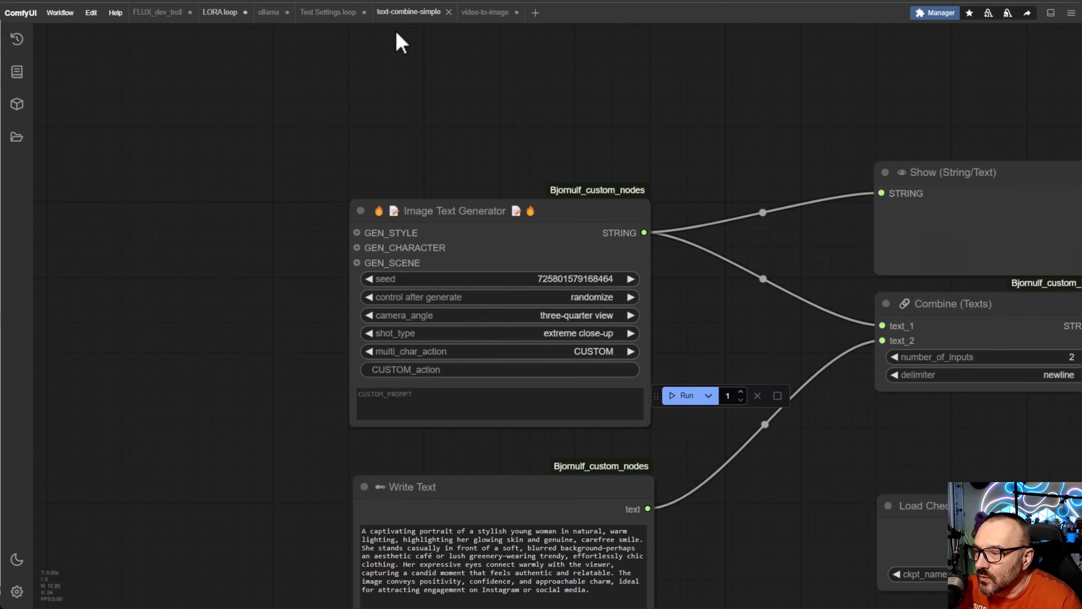
{"action": "left_click_drag", "start_coordinate": [816, 553], "coordinate": [38, 102]}
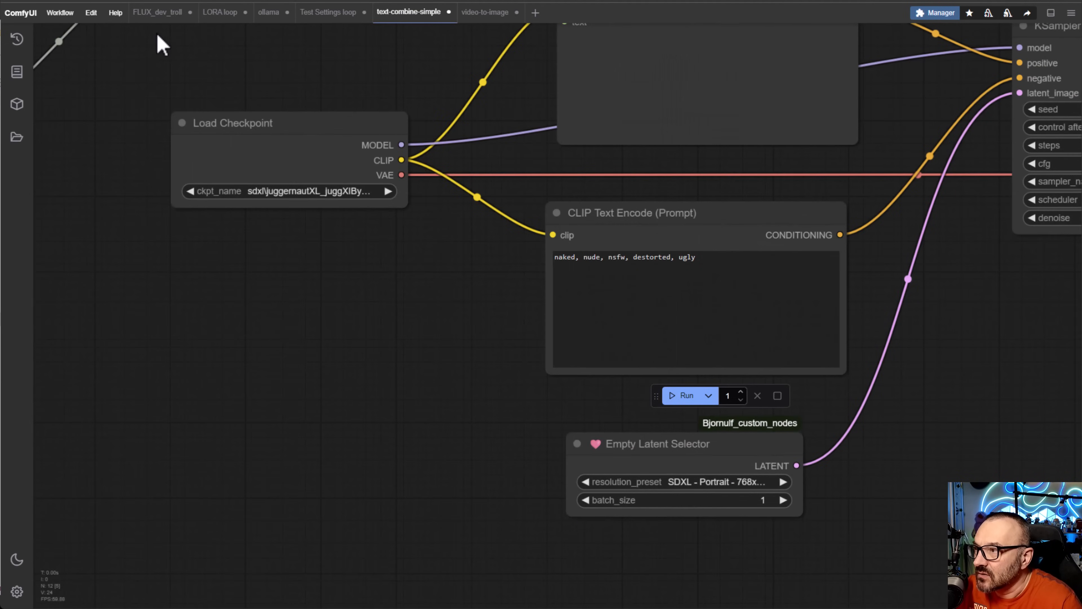
{"action": "left_click", "coordinate": [226, 28]}
Search for "laten sele" and add an Empty Latent Selector node between CLIP Set Last Layer and Empty Latent Image.
{"action": "left_click_drag", "start_coordinate": [213, 368], "coordinate": [358, 285]}
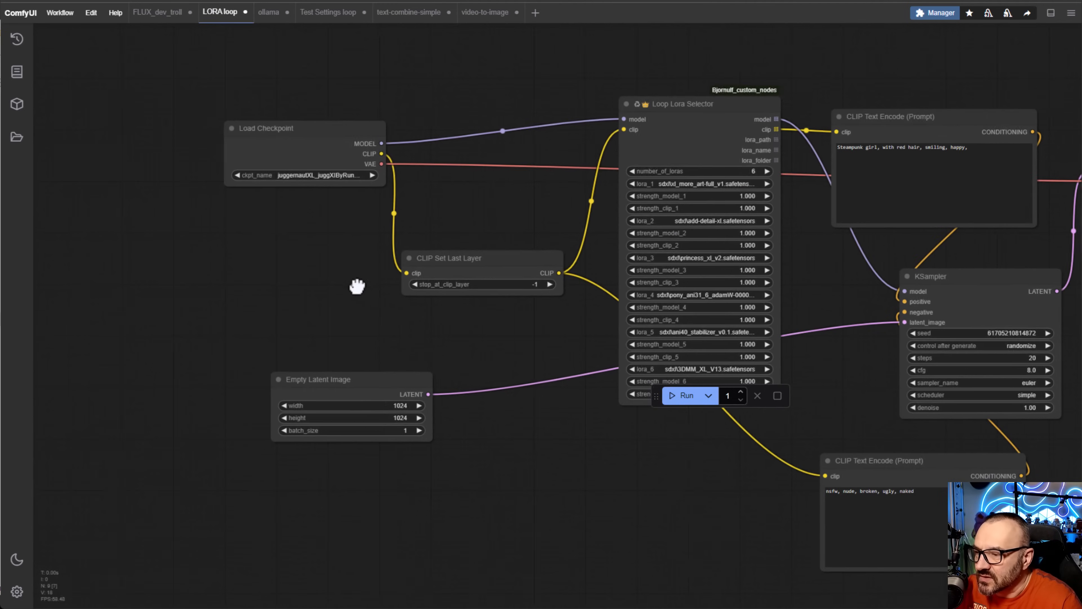
{"action": "double_click", "coordinate": [386, 329]}
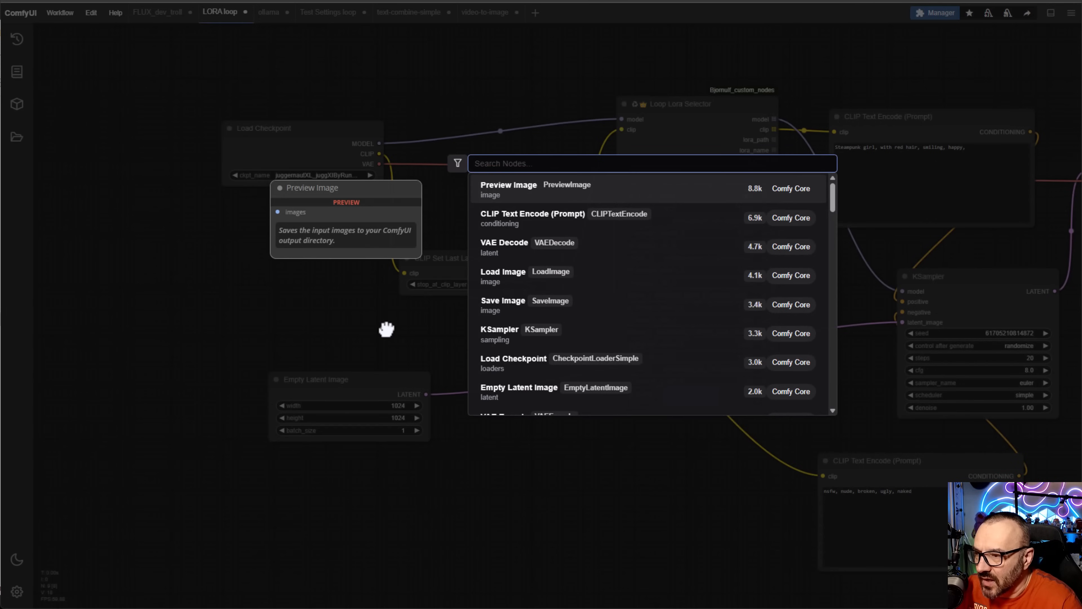
{"action": "type", "text": "laten"}
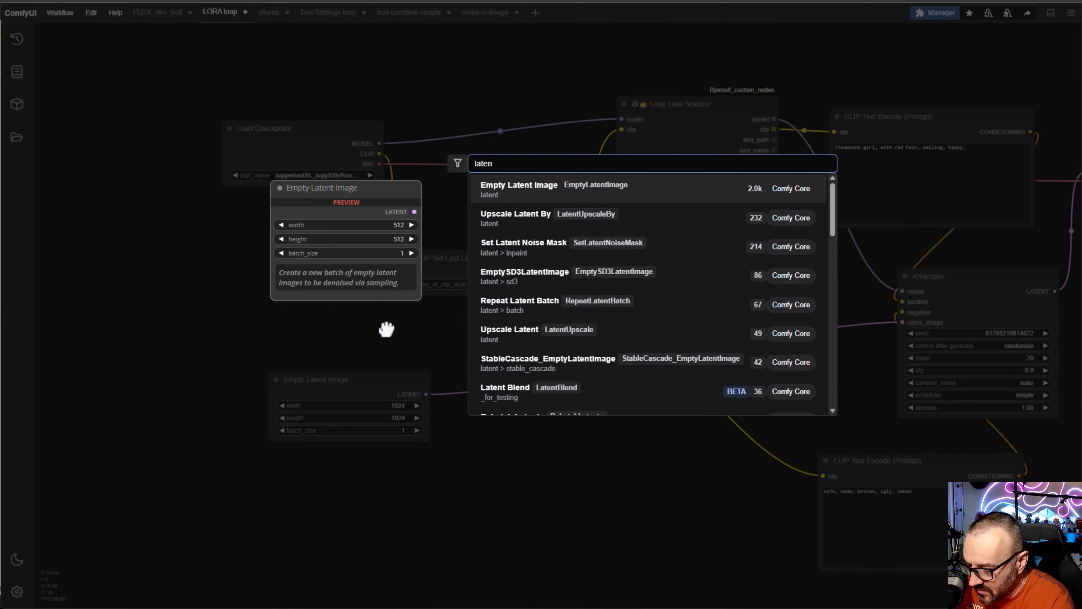
{"action": "type", "text": " sele"}
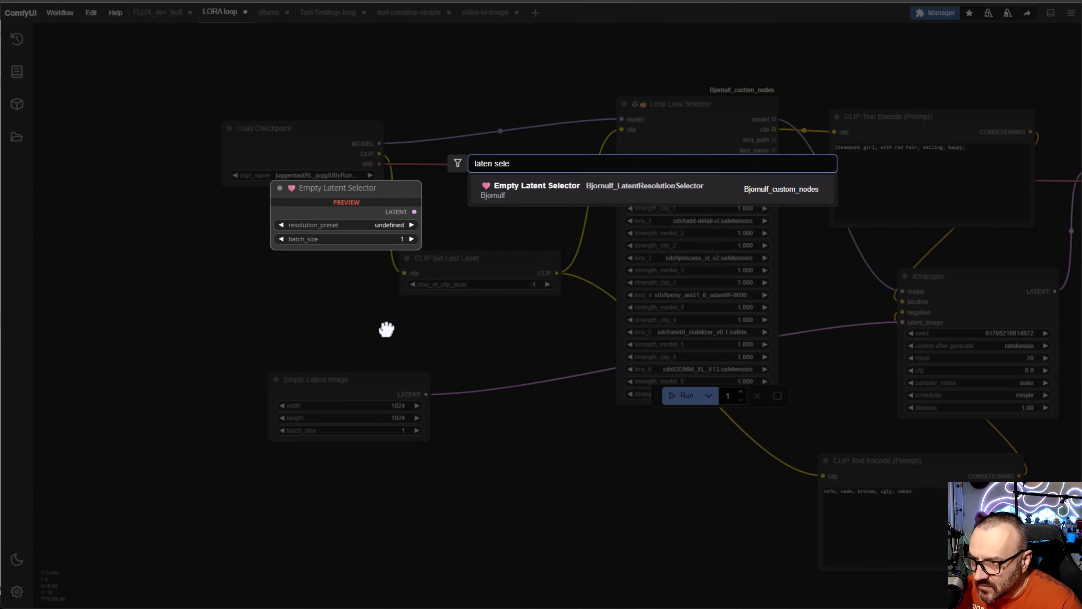
{"action": "left_click", "coordinate": [514, 188]}
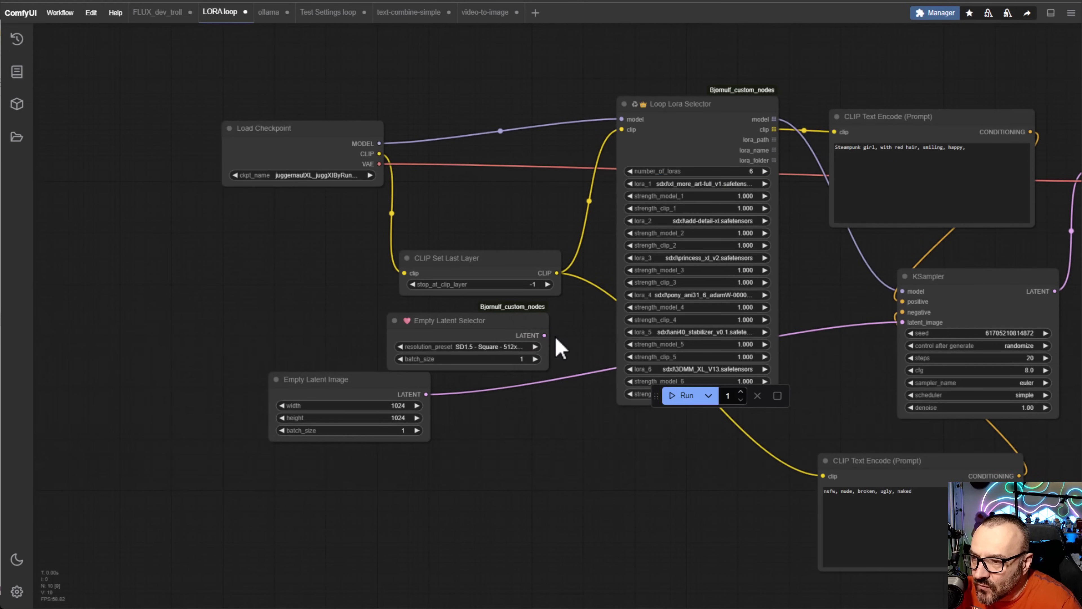
Connect the Empty Latent Selector's LATENT output to the KSampler's latent_image input and delete the Empty Latent Image node.
{"action": "left_click_drag", "start_coordinate": [545, 335], "coordinate": [903, 322]}
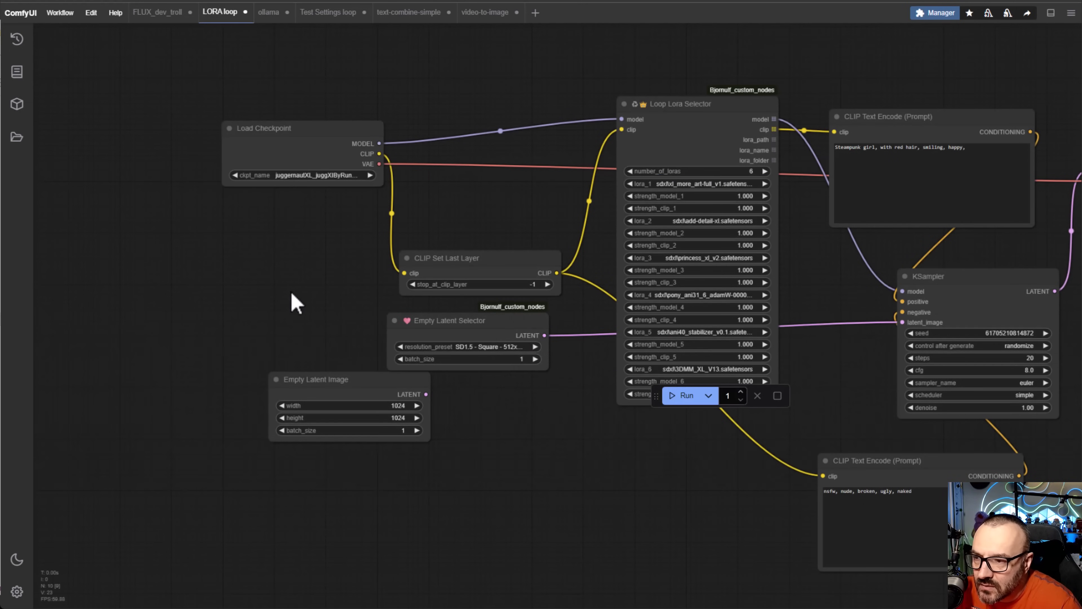
{"action": "left_click", "coordinate": [315, 379]}
{"action": "key", "text": "Delete"}
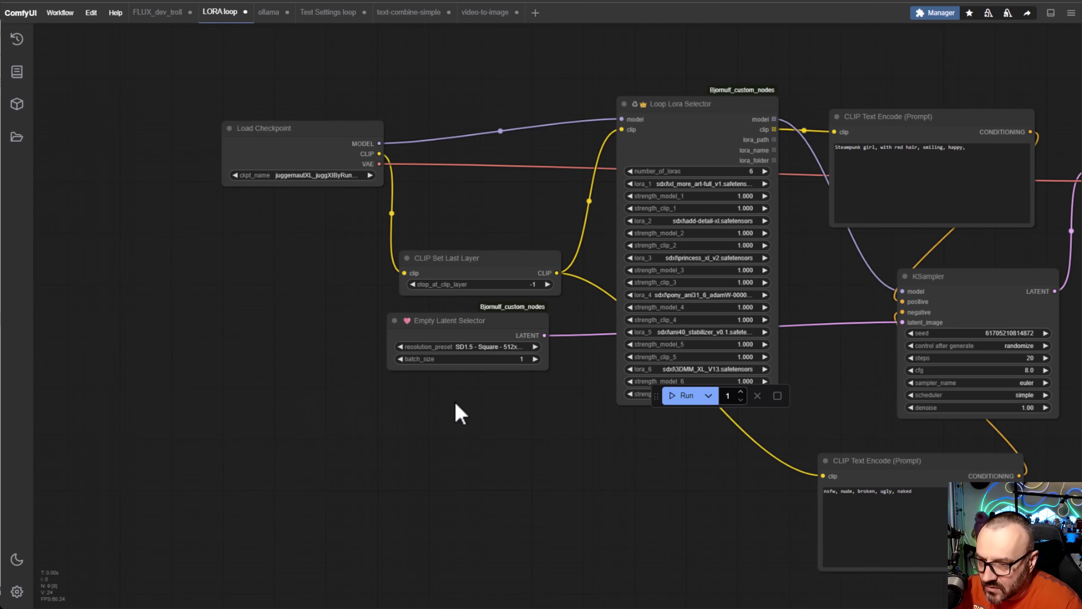
Set the Empty Latent Selector's resolution_preset to SDXL - Portrait - 960x1280 (3:4).
{"action": "scroll", "coordinate": [476, 342], "scroll_direction": "up", "scroll_amount": 9}
{"action": "scroll", "coordinate": [475, 342], "scroll_direction": "up", "scroll_amount": 1}
{"action": "left_click", "coordinate": [476, 354]}
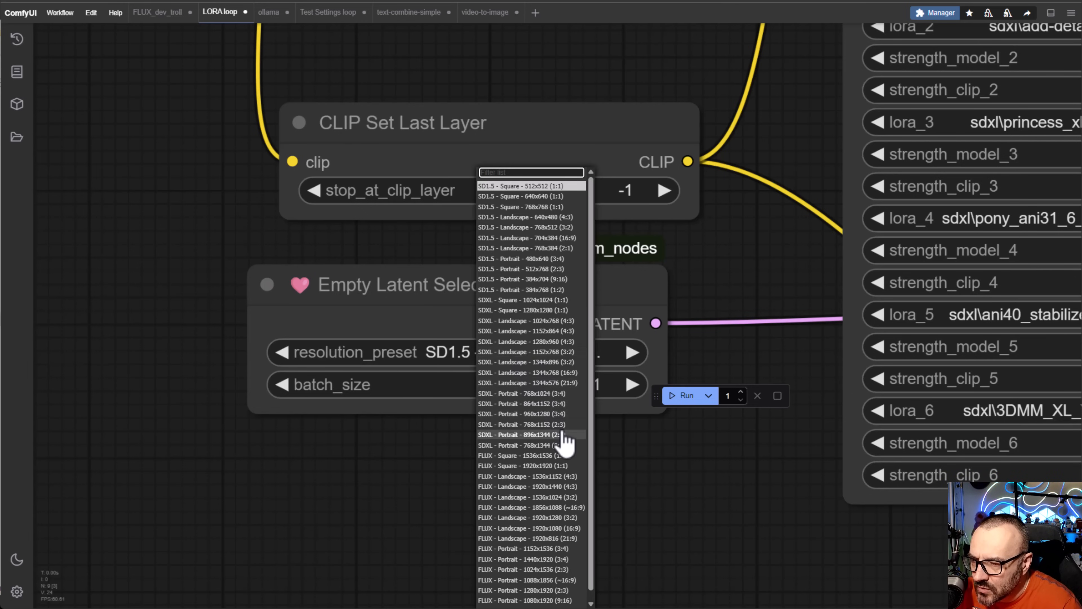
{"action": "left_click", "coordinate": [554, 414]}
Try to run the LORA loop workflow and close the error dialog.
{"action": "scroll", "coordinate": [605, 469], "scroll_direction": "down", "scroll_amount": 5}
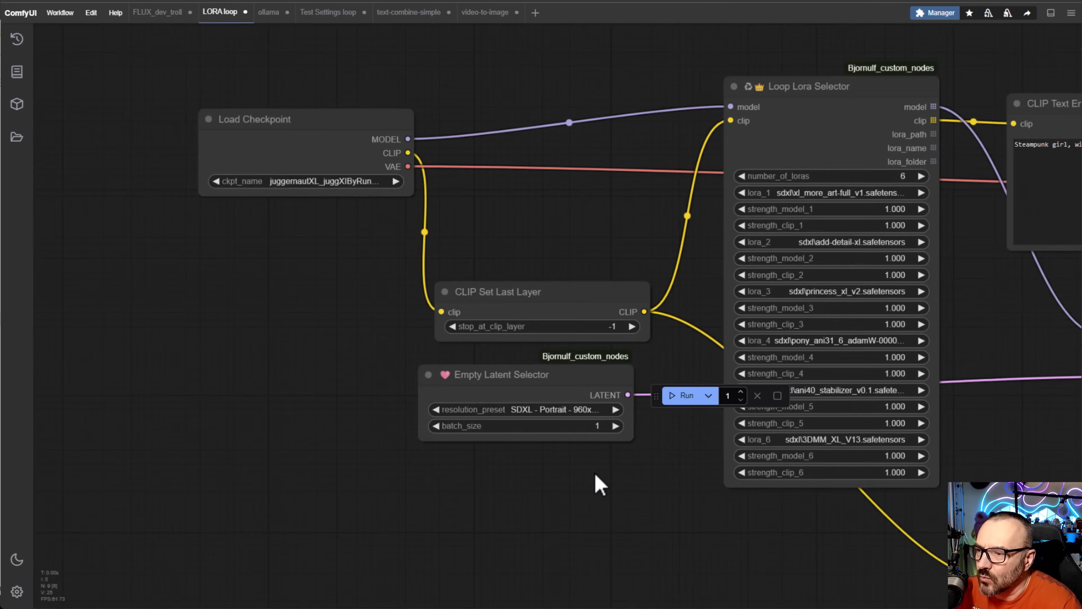
{"action": "left_click_drag", "start_coordinate": [639, 537], "coordinate": [354, 367]}
{"action": "left_click", "coordinate": [683, 396]}
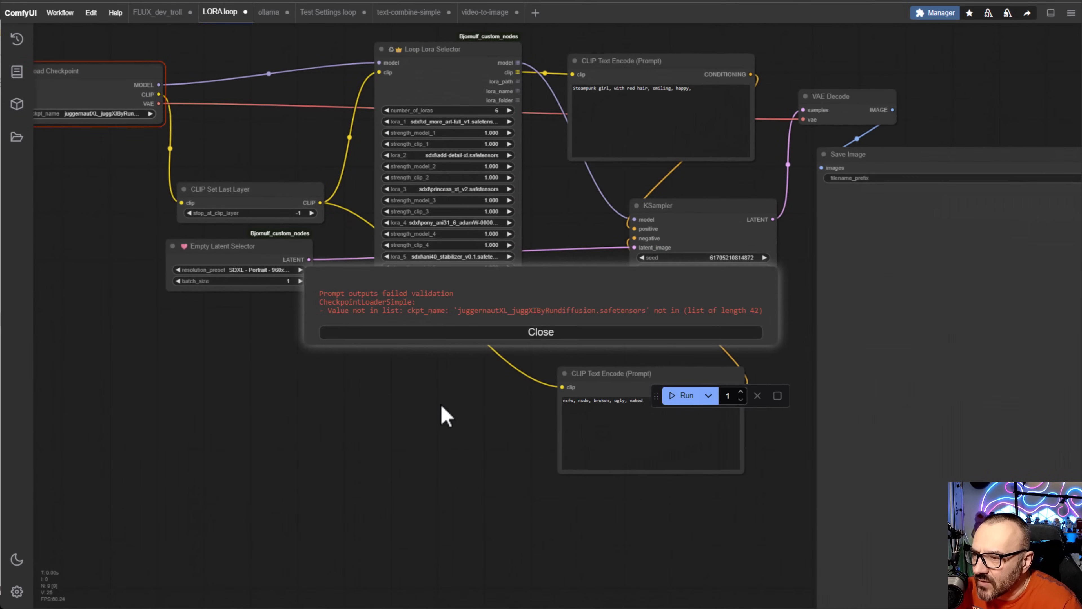
{"action": "left_click", "coordinate": [550, 333]}
Set the Load Checkpoint node's ckpt_name to sdxl\juggernautXL_juggXIByRundiffusion.safetensors.
{"action": "scroll", "coordinate": [84, 231], "scroll_direction": "down", "scroll_amount": 1}
{"action": "left_click_drag", "start_coordinate": [84, 231], "coordinate": [372, 382]}
{"action": "scroll", "coordinate": [424, 259], "scroll_direction": "up", "scroll_amount": 11}
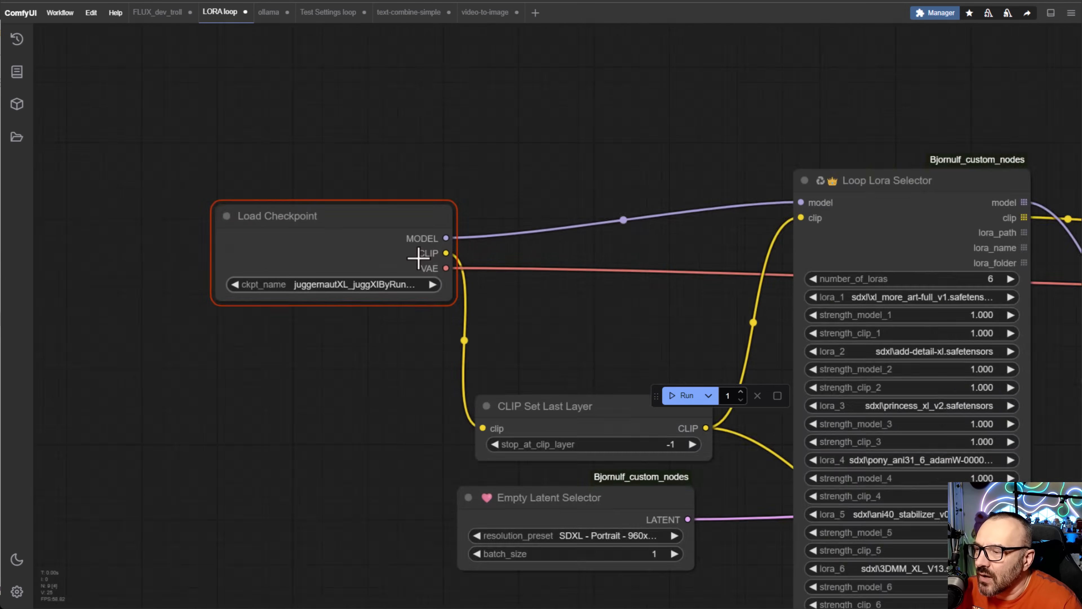
{"action": "left_click", "coordinate": [336, 286]}
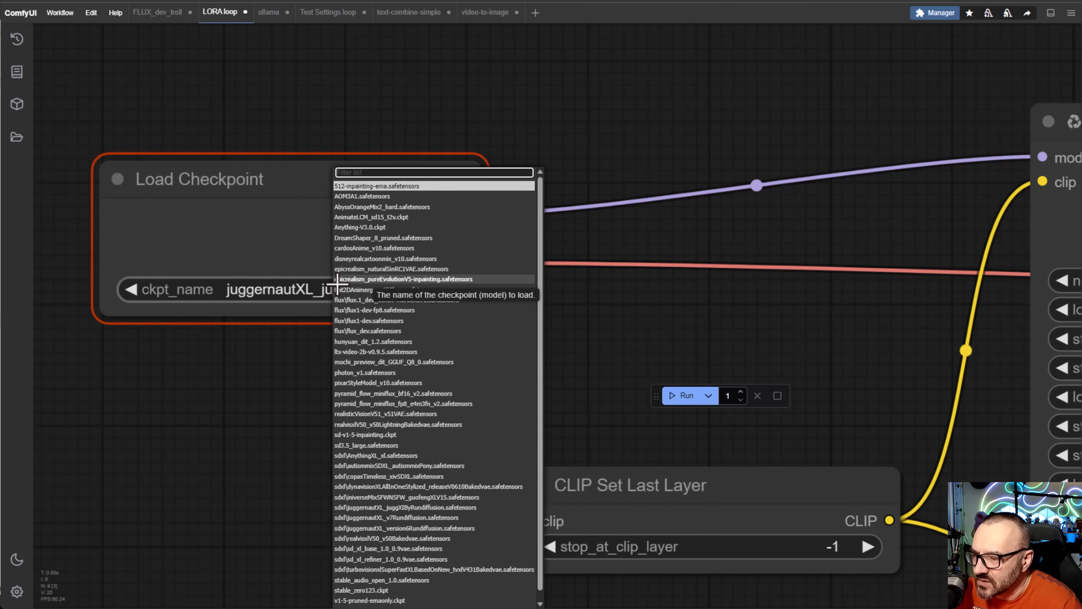
{"action": "left_click", "coordinate": [460, 508]}
Run the LORA loop workflow with the reselected checkpoint to generate one image per LoRA.
{"action": "scroll", "coordinate": [423, 419], "scroll_direction": "down", "scroll_amount": 6}
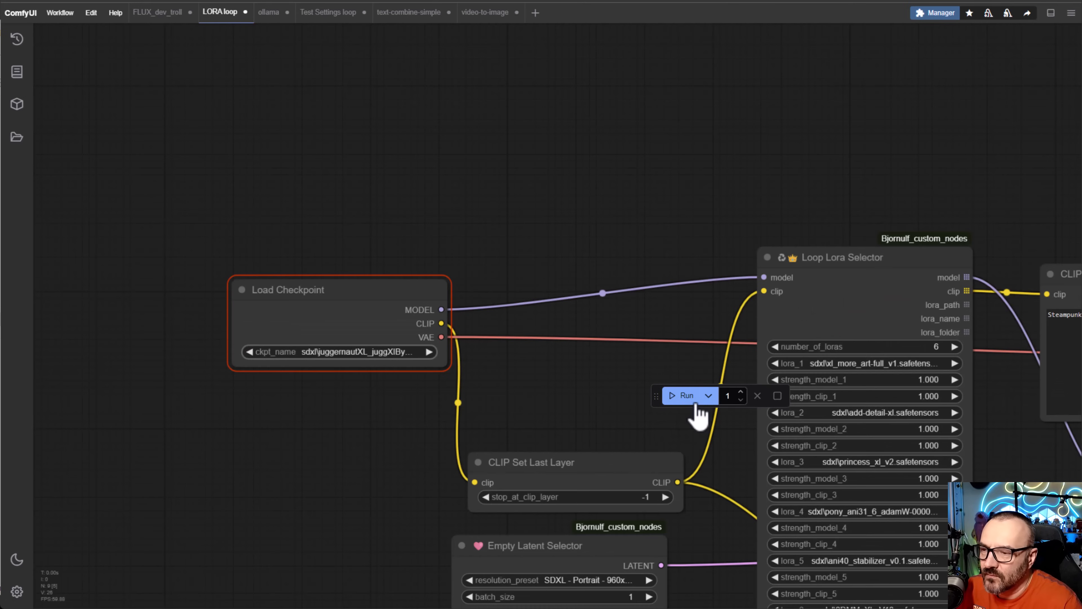
{"action": "left_click", "coordinate": [687, 396]}
{"action": "scroll", "coordinate": [348, 275], "scroll_direction": "down", "scroll_amount": 1}
{"action": "left_click_drag", "start_coordinate": [563, 400], "coordinate": [325, 247]}
{"action": "scroll", "coordinate": [358, 337], "scroll_direction": "down", "scroll_amount": 6}
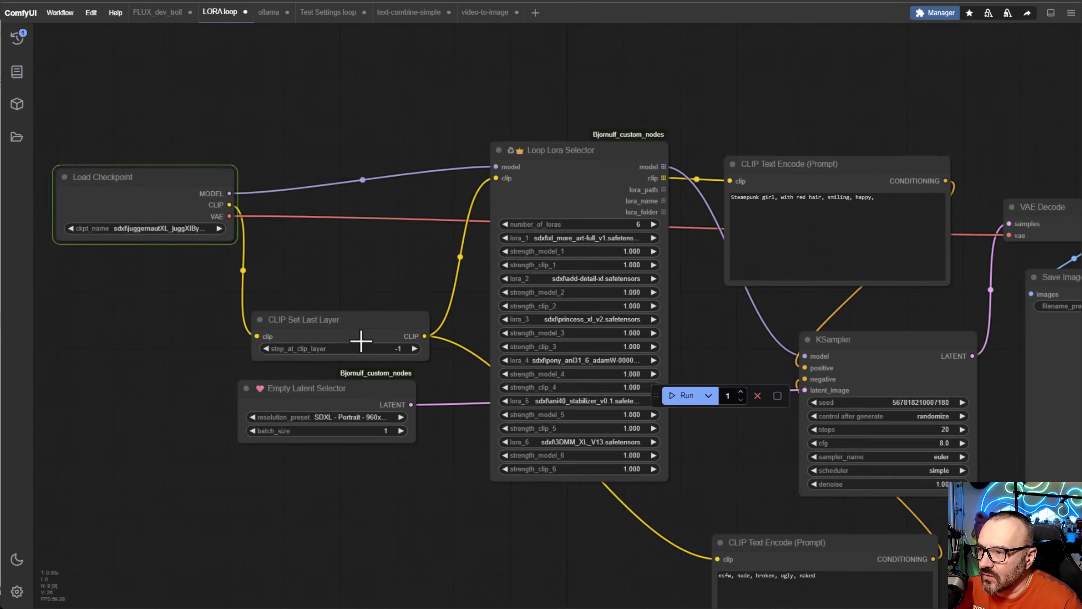
{"action": "left_click_drag", "start_coordinate": [506, 461], "coordinate": [348, 355]}
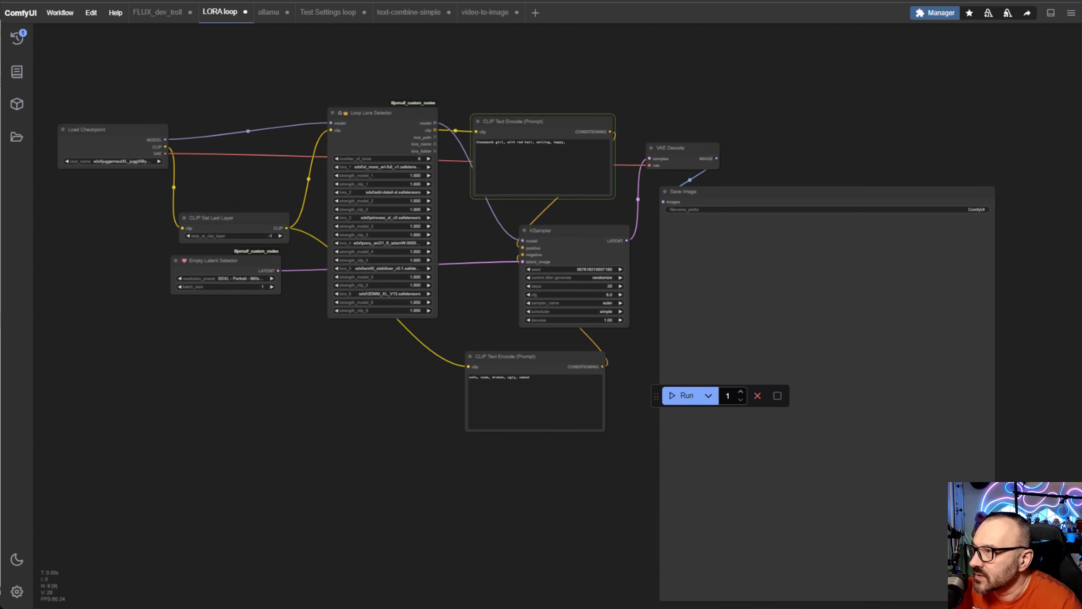
Check the generation progress in the command prompt console and return to the ComfyUI workflow.
{"action": "key", "text": "alt+Tab"}
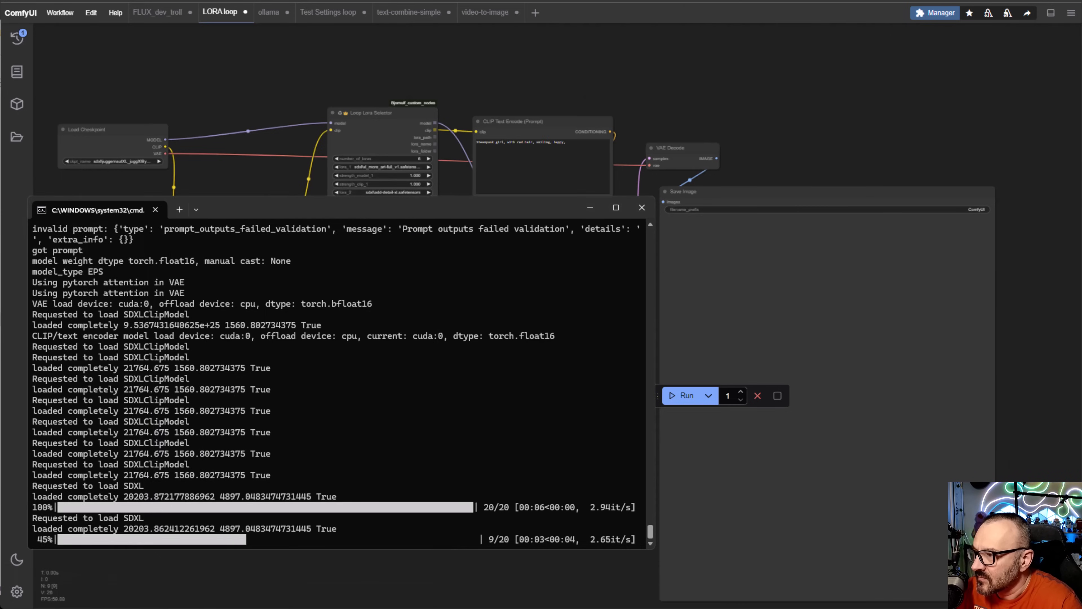
{"action": "key", "text": "alt+Tab"}
{"action": "key", "text": "alt+Tab"}
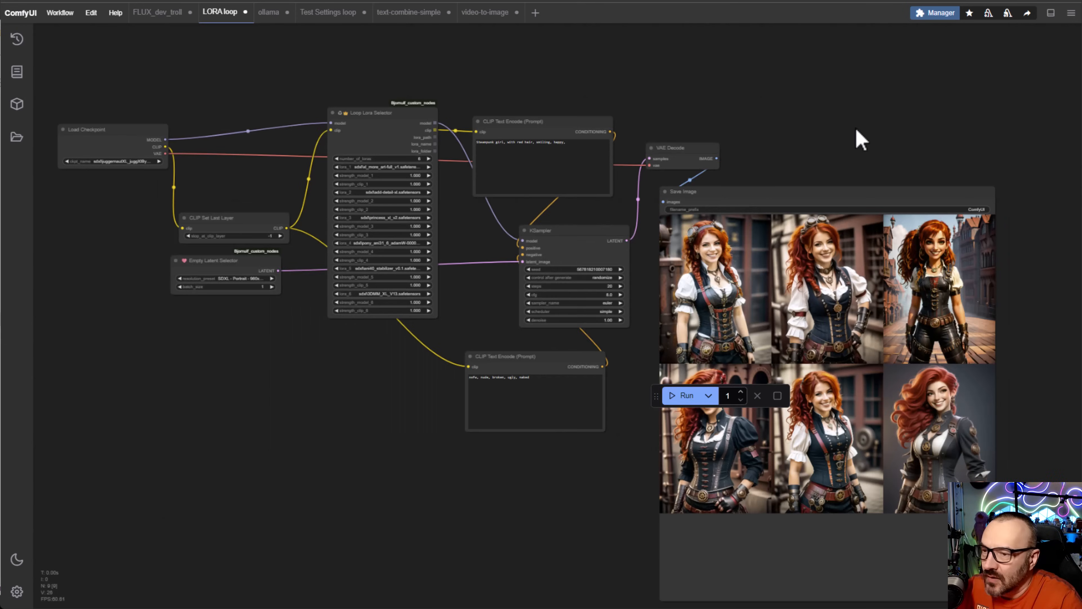
Compare the generated steampunk girl images in the Save Image node with the LoRAs listed in the Loop Lora Selector.
{"action": "left_click_drag", "start_coordinate": [862, 141], "coordinate": [695, 1]}
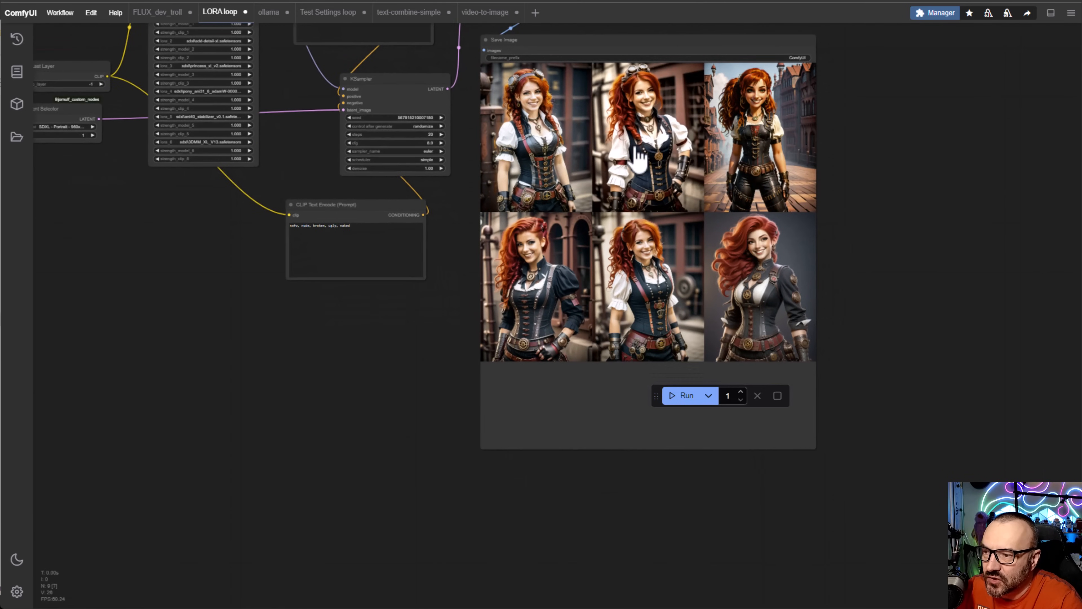
{"action": "scroll", "coordinate": [626, 145], "scroll_direction": "up", "scroll_amount": 6}
{"action": "left_click_drag", "start_coordinate": [250, 233], "coordinate": [766, 422]}
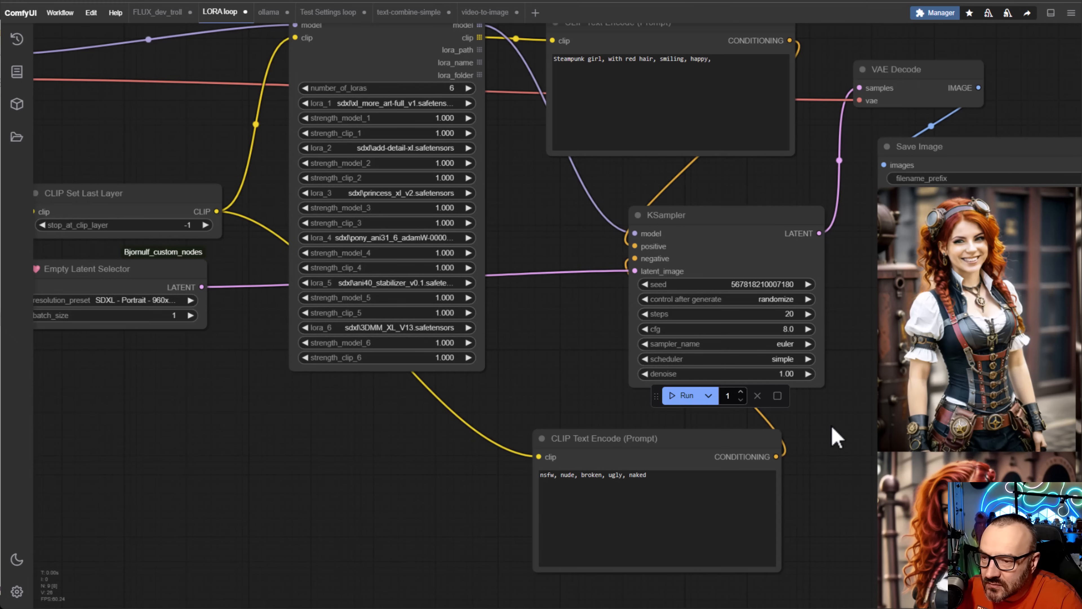
{"action": "left_click_drag", "start_coordinate": [837, 437], "coordinate": [631, 450]}
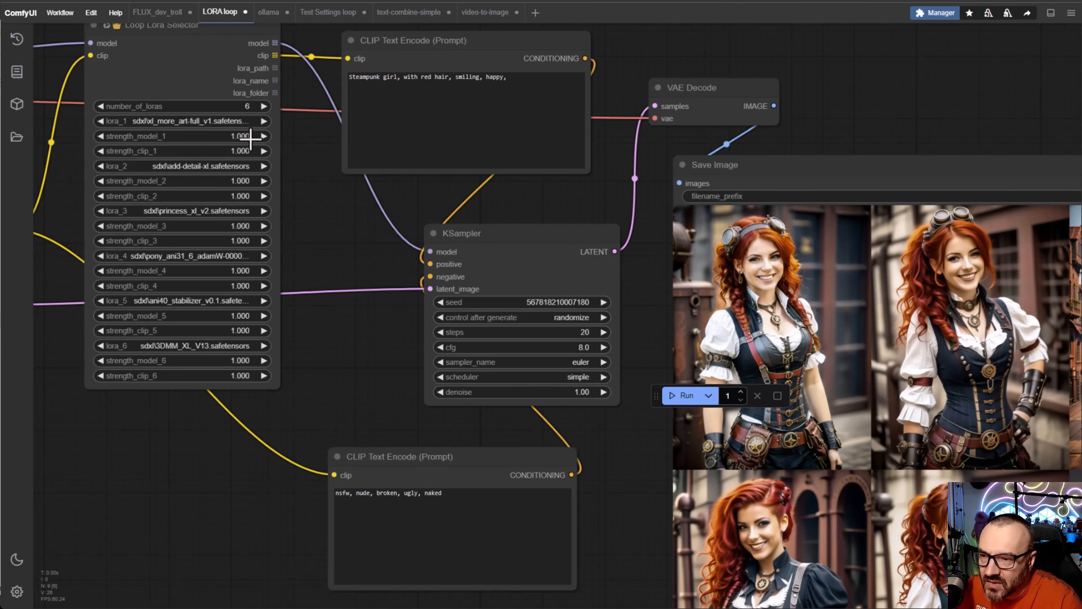
{"action": "left_click_drag", "start_coordinate": [646, 531], "coordinate": [219, 343]}
{"action": "scroll", "coordinate": [780, 367], "scroll_direction": "up", "scroll_amount": 4}
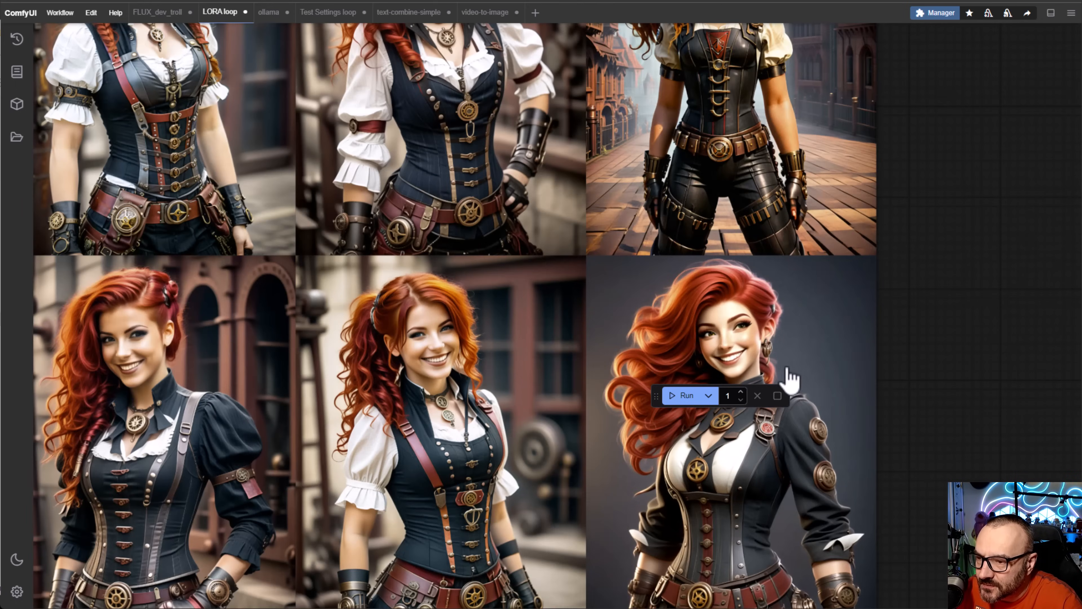
{"action": "left_click_drag", "start_coordinate": [881, 430], "coordinate": [1006, 538]}
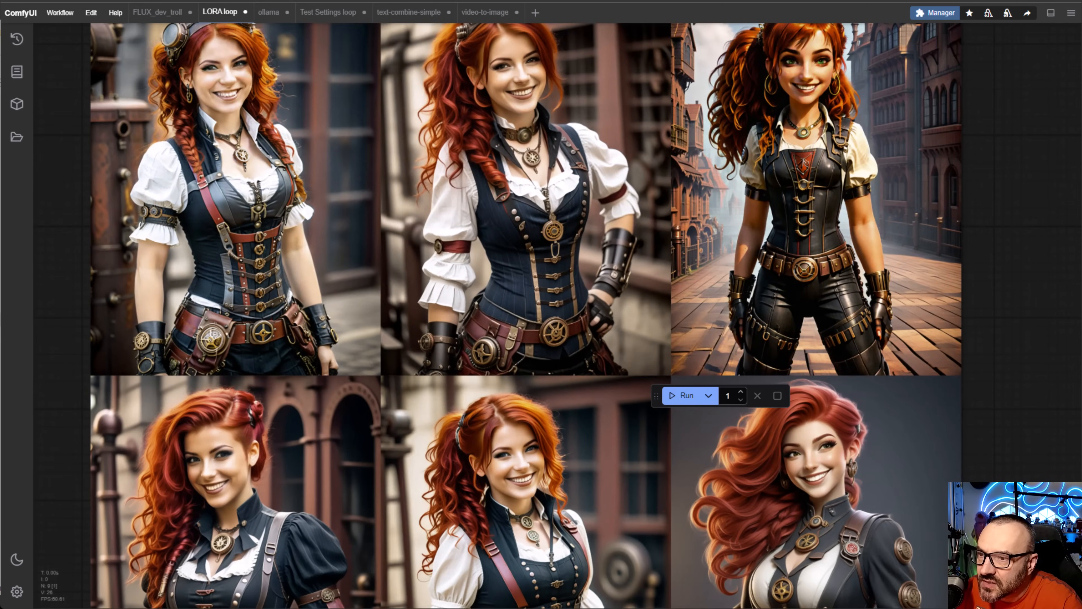
{"action": "left_click_drag", "start_coordinate": [1049, 255], "coordinate": [1081, 360]}
{"action": "scroll", "coordinate": [371, 241], "scroll_direction": "up", "scroll_amount": 8}
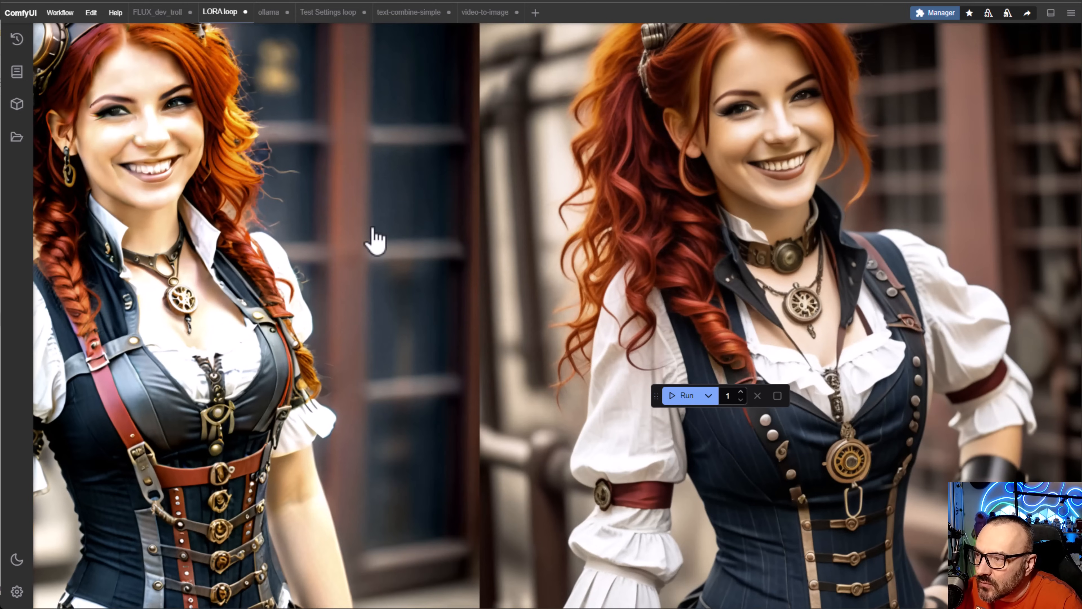
{"action": "scroll", "coordinate": [371, 241], "scroll_direction": "down", "scroll_amount": 2}
{"action": "scroll", "coordinate": [373, 254], "scroll_direction": "down", "scroll_amount": 1}
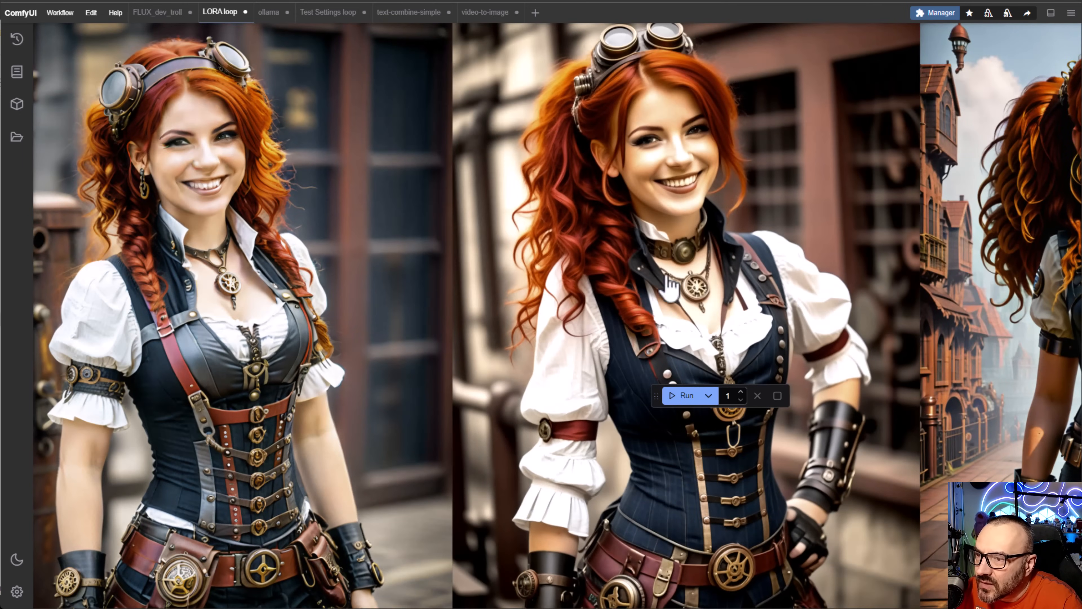
Compare the bottom-row steampunk images up close and against the full image grid in the Save Image node.
{"action": "left_click_drag", "start_coordinate": [615, 497], "coordinate": [591, 1]}
{"action": "left_click_drag", "start_coordinate": [267, 312], "coordinate": [395, 243]}
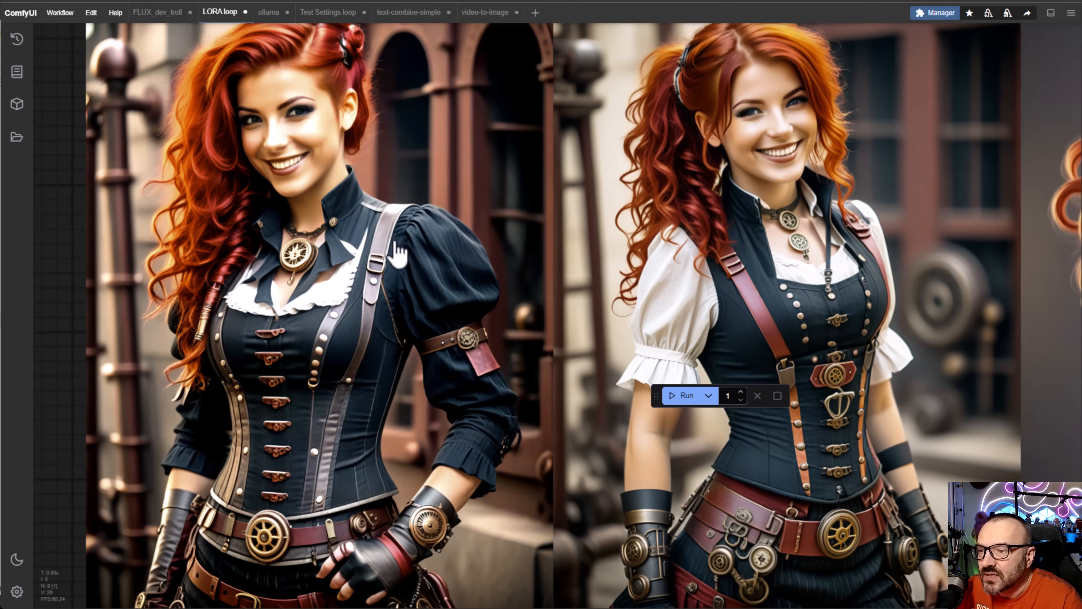
{"action": "scroll", "coordinate": [398, 255], "scroll_direction": "down", "scroll_amount": 8}
{"action": "left_click_drag", "start_coordinate": [374, 250], "coordinate": [573, 469]}
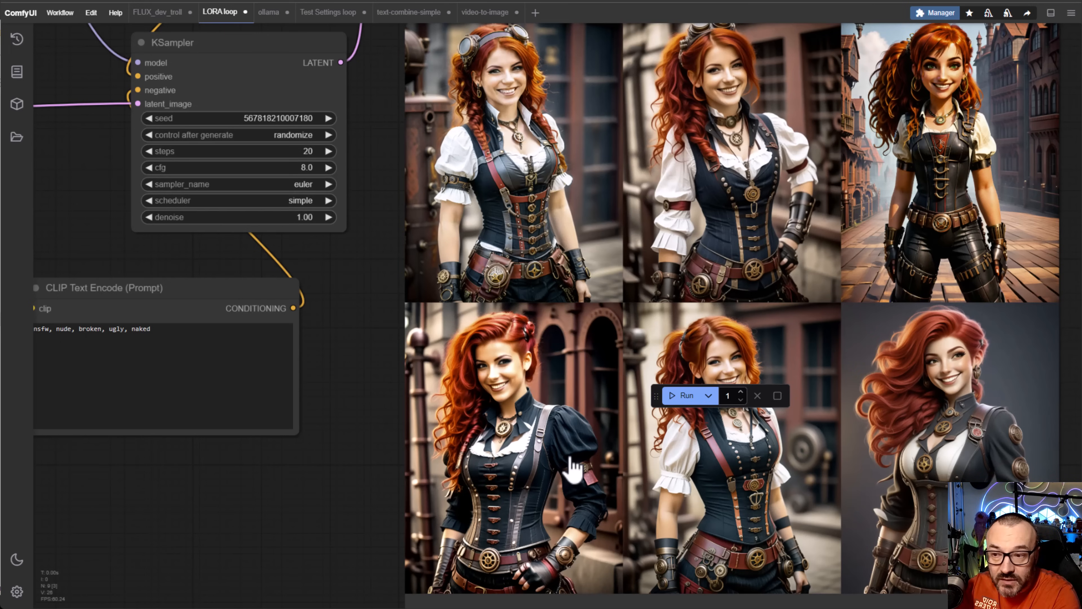
{"action": "scroll", "coordinate": [386, 405], "scroll_direction": "down", "scroll_amount": 3}
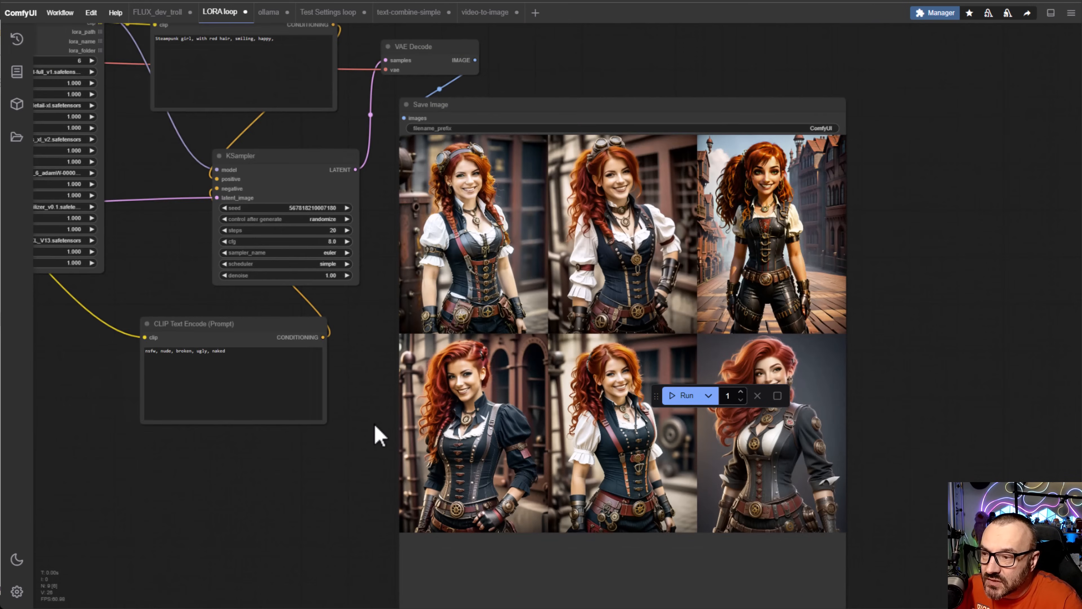
{"action": "left_click_drag", "start_coordinate": [336, 390], "coordinate": [404, 504]}
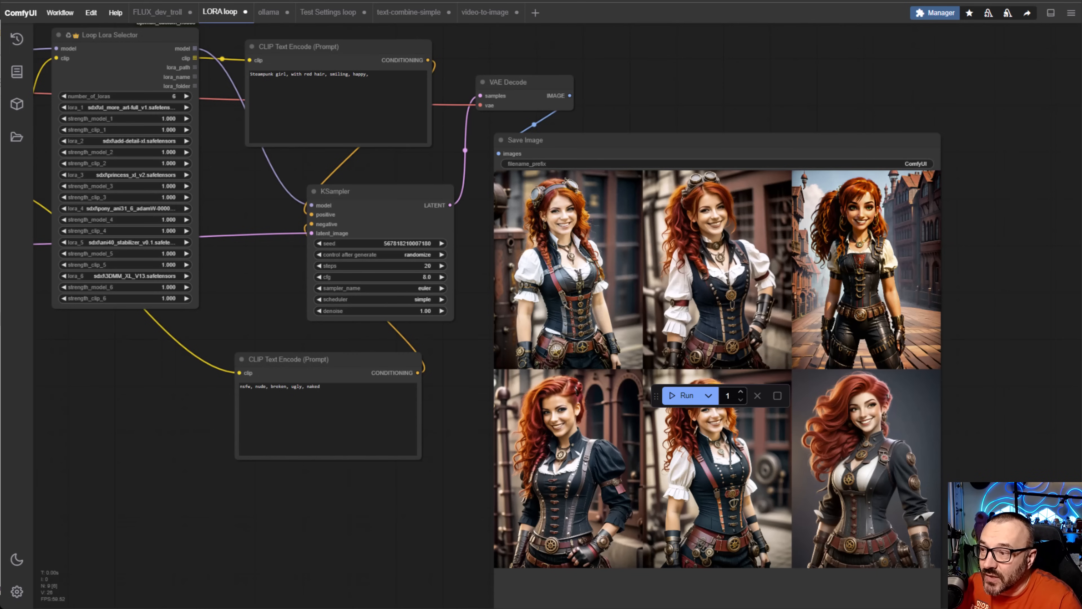
Examine the outfit, belt and hand details of the middle image in the bottom row of the Save Image node.
{"action": "scroll", "coordinate": [737, 472], "scroll_direction": "up", "scroll_amount": 5}
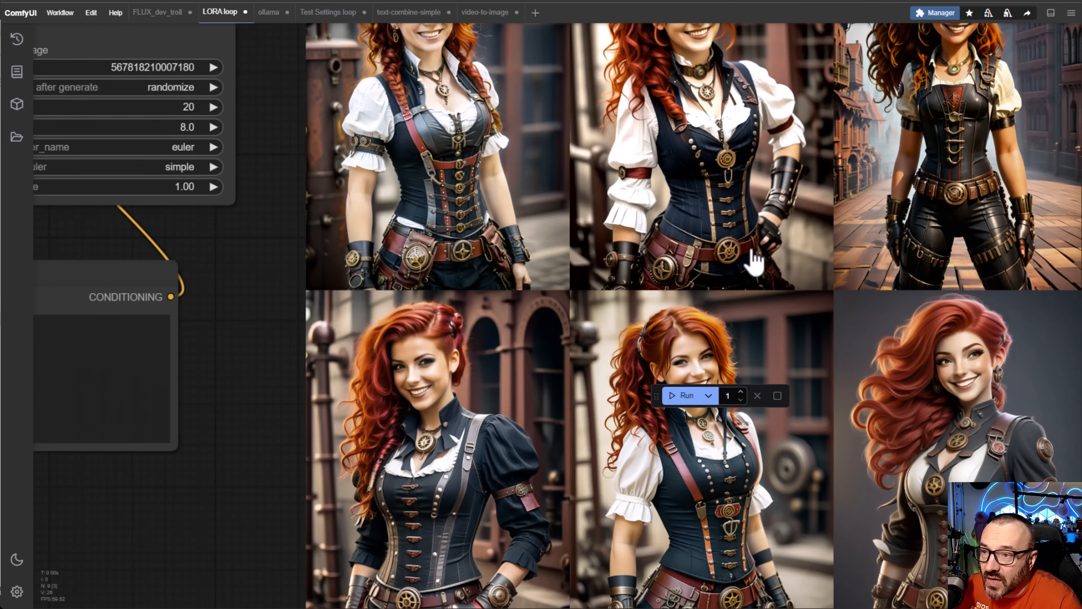
{"action": "left_click_drag", "start_coordinate": [752, 251], "coordinate": [679, 81]}
{"action": "scroll", "coordinate": [604, 64], "scroll_direction": "up", "scroll_amount": 2}
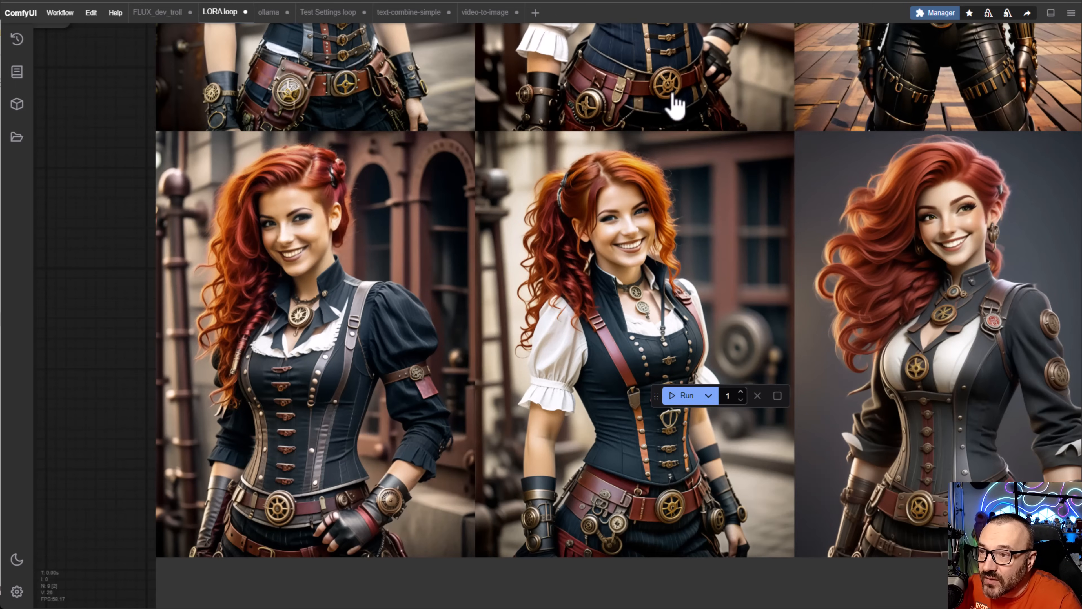
{"action": "scroll", "coordinate": [647, 497], "scroll_direction": "up", "scroll_amount": 5}
{"action": "left_click_drag", "start_coordinate": [599, 432], "coordinate": [565, 313]}
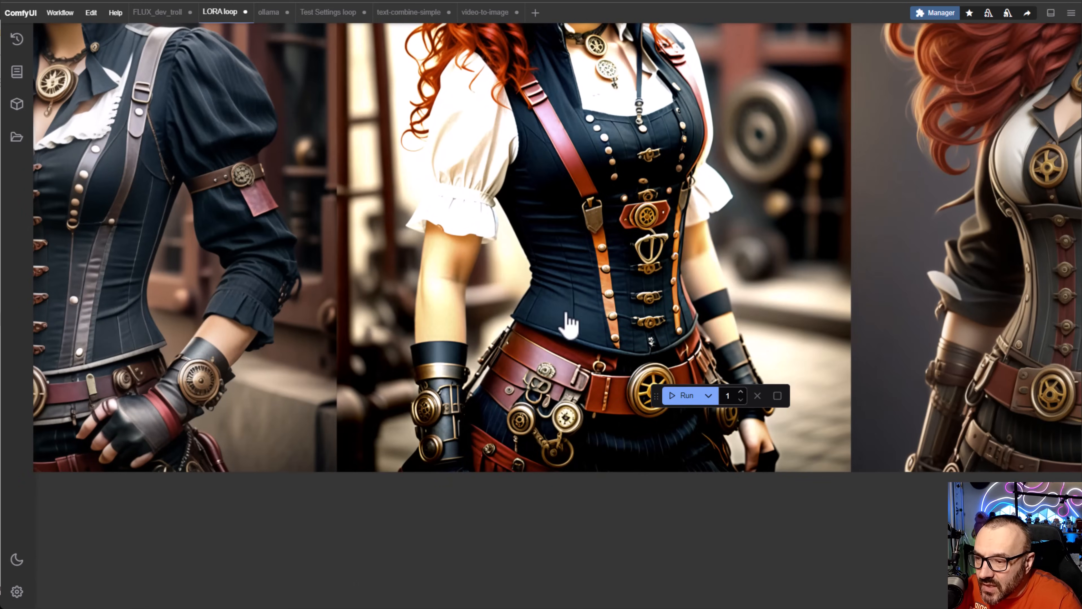
{"action": "scroll", "coordinate": [561, 433], "scroll_direction": "up", "scroll_amount": 5}
{"action": "scroll", "coordinate": [670, 128], "scroll_direction": "down", "scroll_amount": 3}
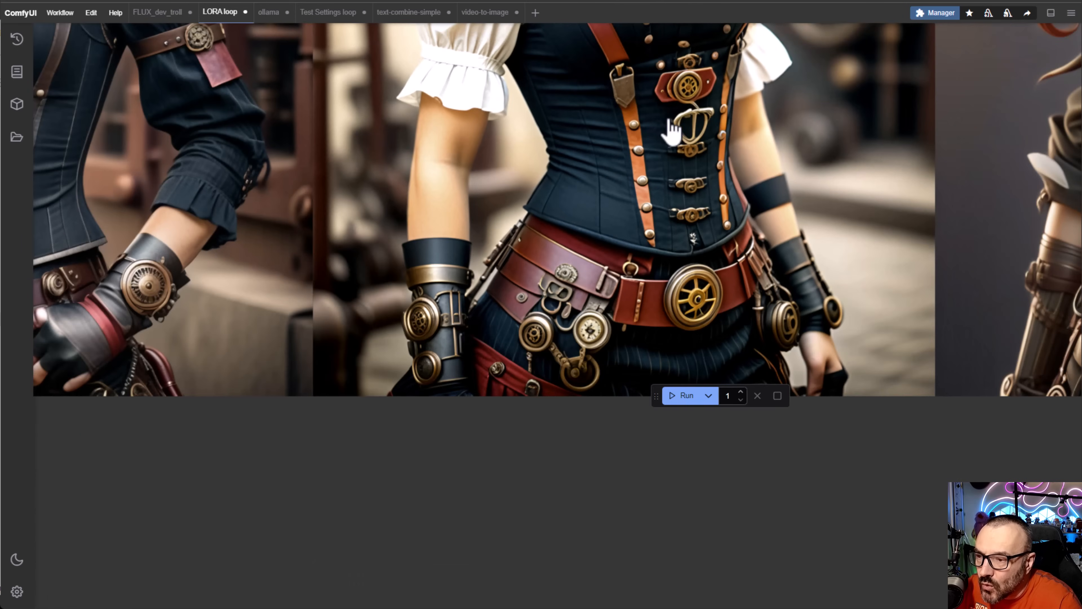
Examine the top-row images in the Save Image node and compare them with the bottom row.
{"action": "left_click_drag", "start_coordinate": [727, 76], "coordinate": [665, 515]}
{"action": "left_click_drag", "start_coordinate": [553, 128], "coordinate": [584, 386]}
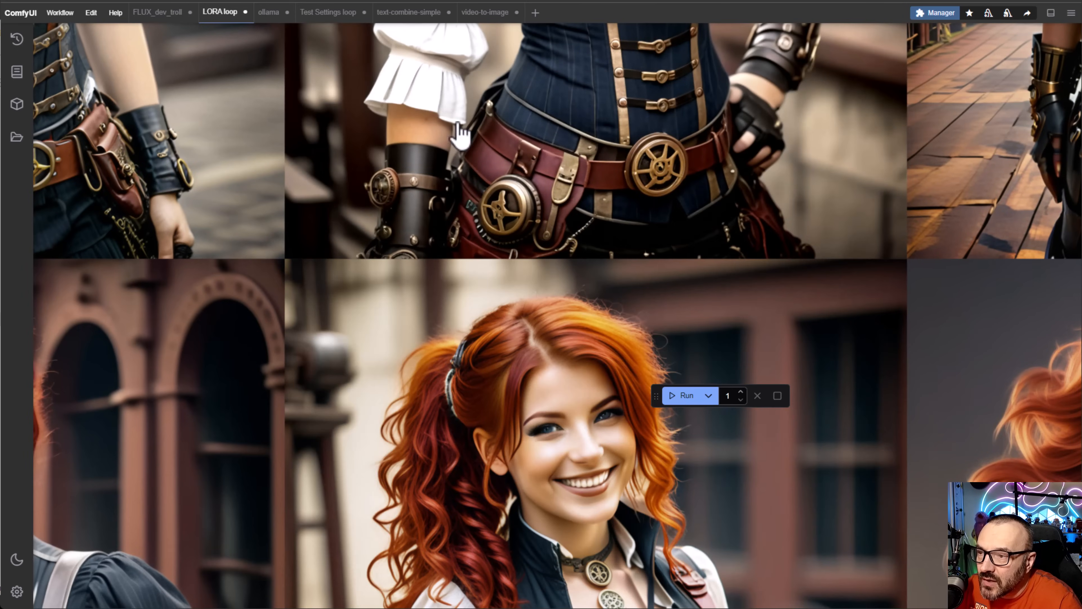
{"action": "left_click_drag", "start_coordinate": [656, 97], "coordinate": [642, 517]}
{"action": "scroll", "coordinate": [553, 256], "scroll_direction": "down", "scroll_amount": 5}
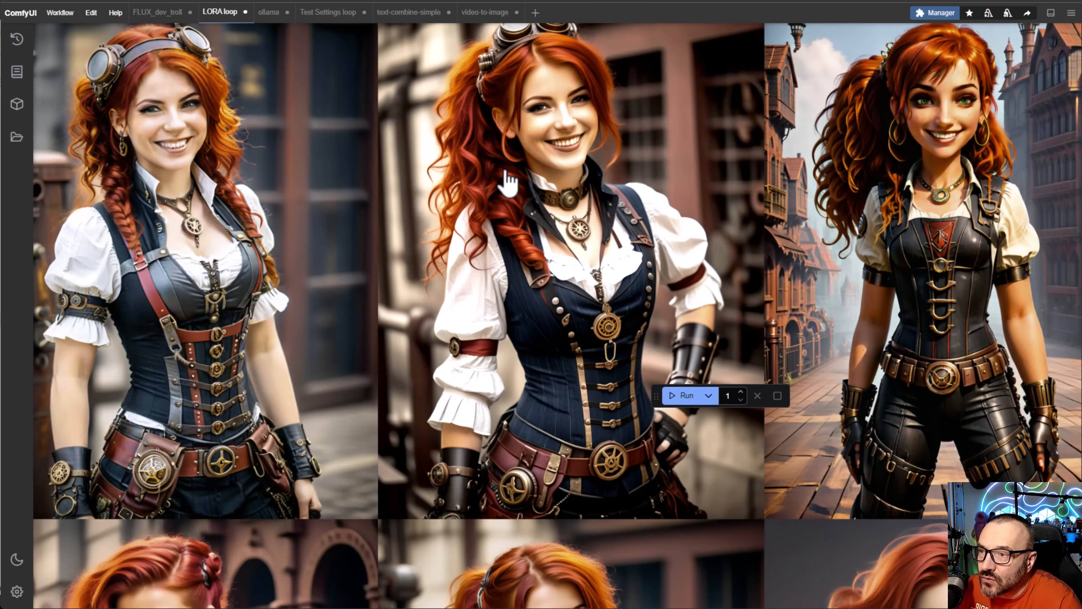
{"action": "scroll", "coordinate": [535, 379], "scroll_direction": "down", "scroll_amount": 3}
{"action": "left_click_drag", "start_coordinate": [606, 588], "coordinate": [611, 498]}
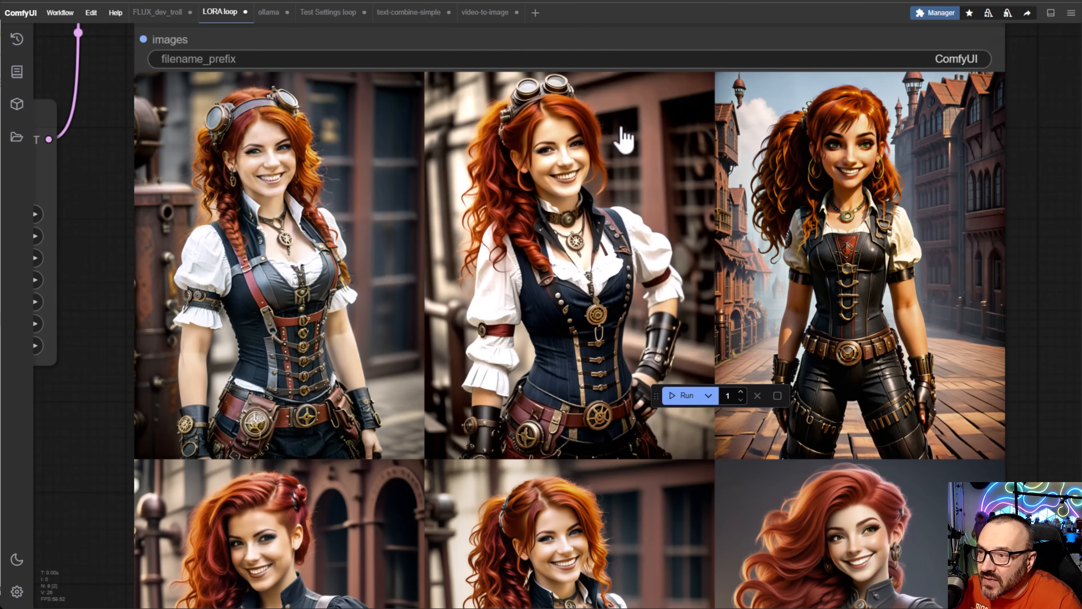
{"action": "left_click_drag", "start_coordinate": [639, 383], "coordinate": [613, 109]}
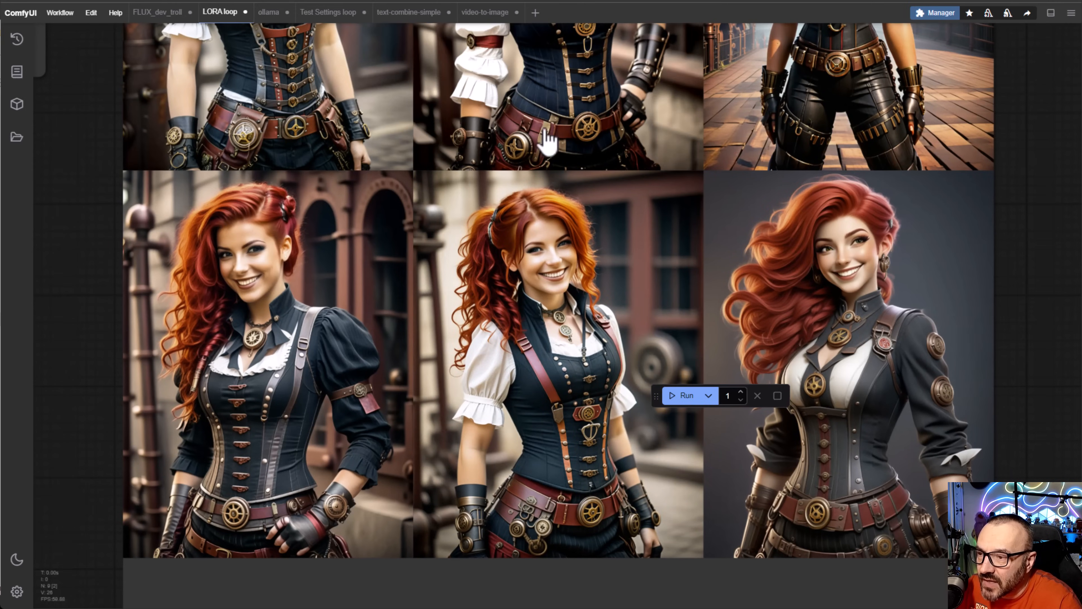
Set the KSampler's control after generate option to fixed.
{"action": "left_click_drag", "start_coordinate": [498, 334], "coordinate": [989, 347]}
{"action": "scroll", "coordinate": [441, 370], "scroll_direction": "down", "scroll_amount": 4}
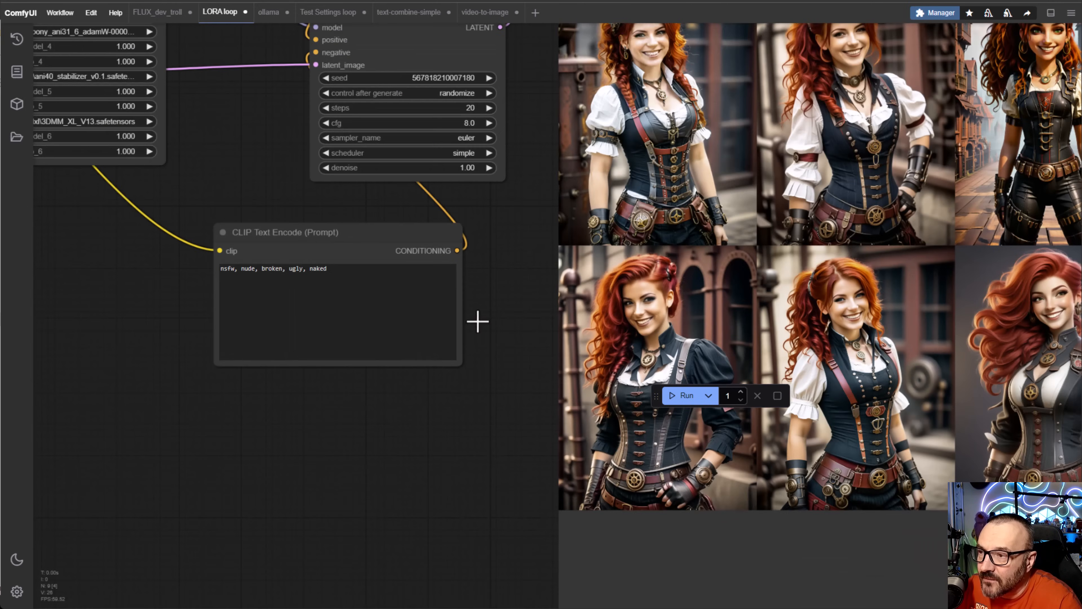
{"action": "scroll", "coordinate": [533, 132], "scroll_direction": "down", "scroll_amount": 1}
{"action": "left_click_drag", "start_coordinate": [533, 132], "coordinate": [587, 375]}
{"action": "scroll", "coordinate": [516, 341], "scroll_direction": "up", "scroll_amount": 1}
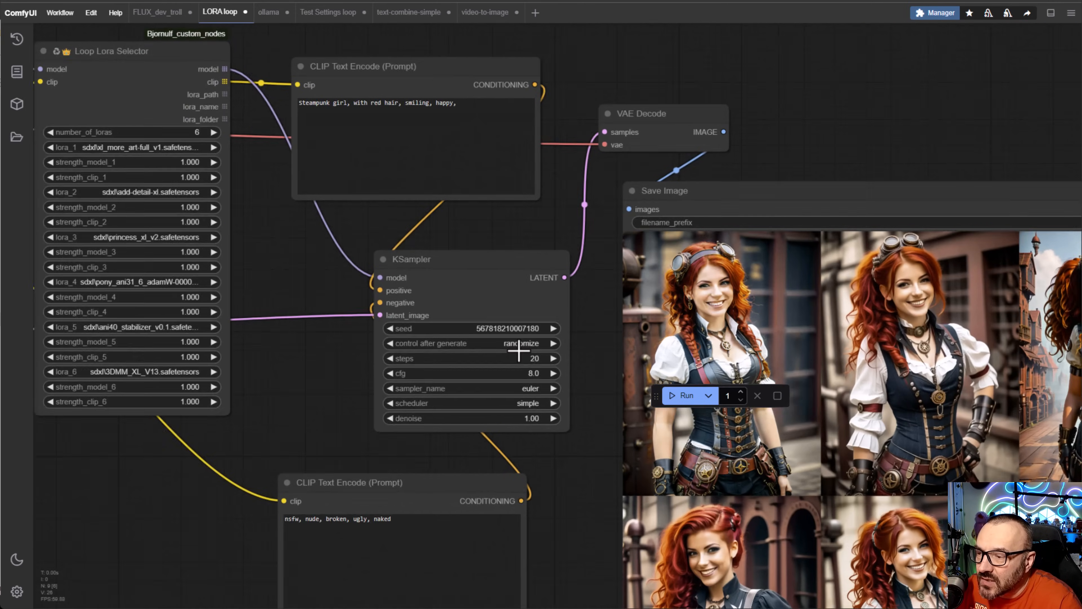
{"action": "scroll", "coordinate": [518, 350], "scroll_direction": "up", "scroll_amount": 5}
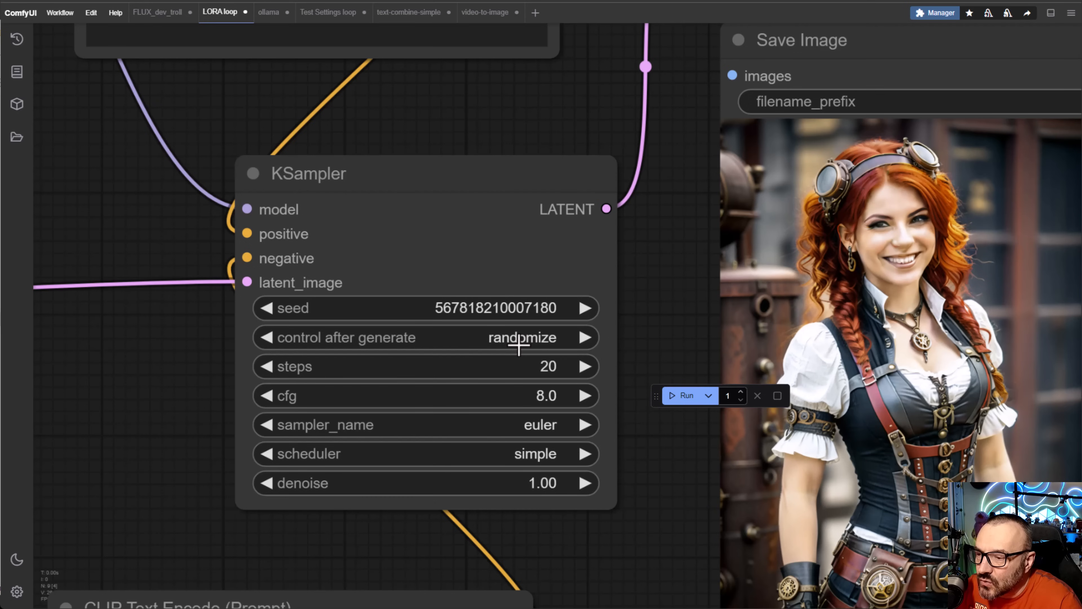
{"action": "left_click", "coordinate": [483, 351]}
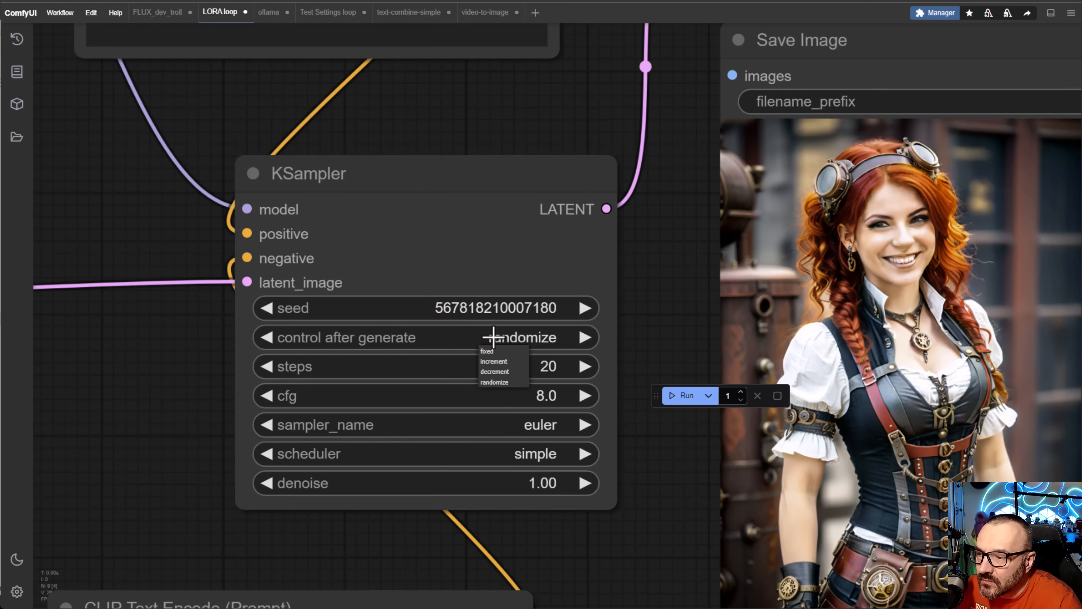
{"action": "left_click", "coordinate": [502, 351]}
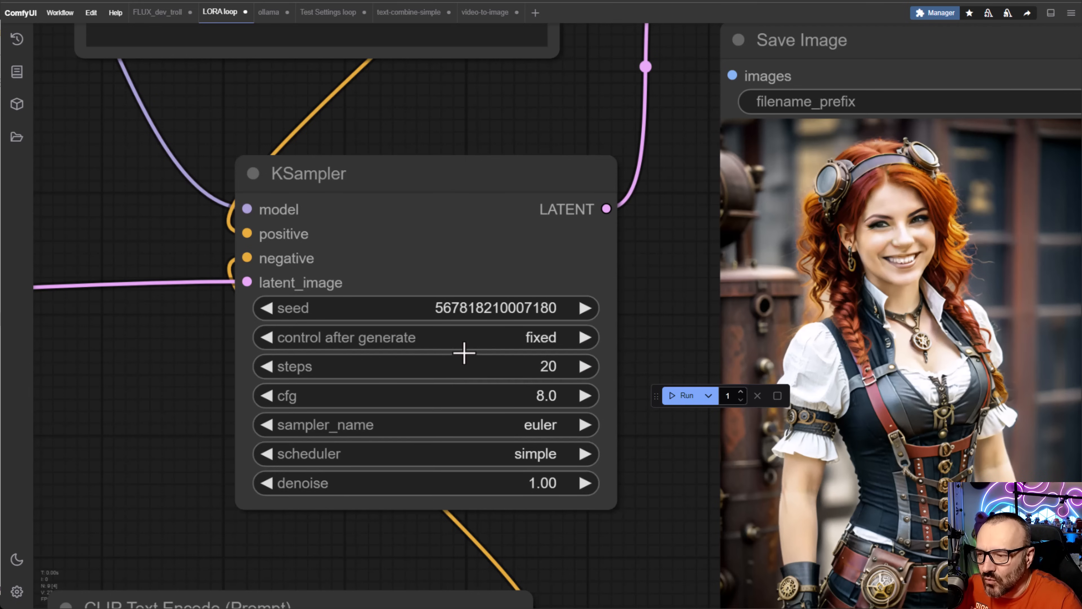
Review the LoRA list and strengths in the Loop Lora Selector and the nodes connected to it.
{"action": "scroll", "coordinate": [51, 456], "scroll_direction": "down", "scroll_amount": 5}
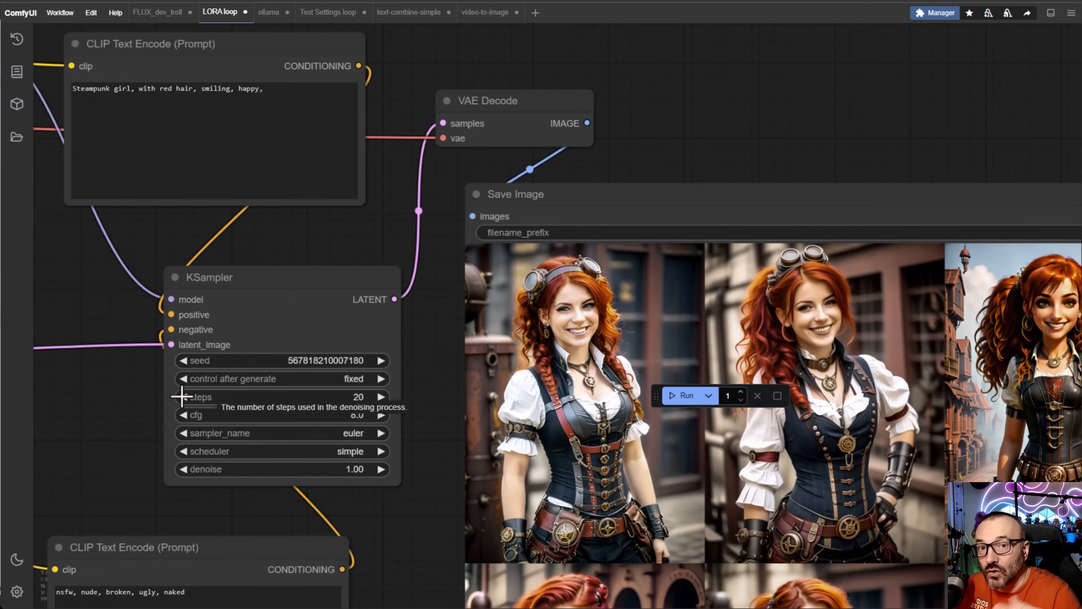
{"action": "left_click_drag", "start_coordinate": [119, 439], "coordinate": [429, 423]}
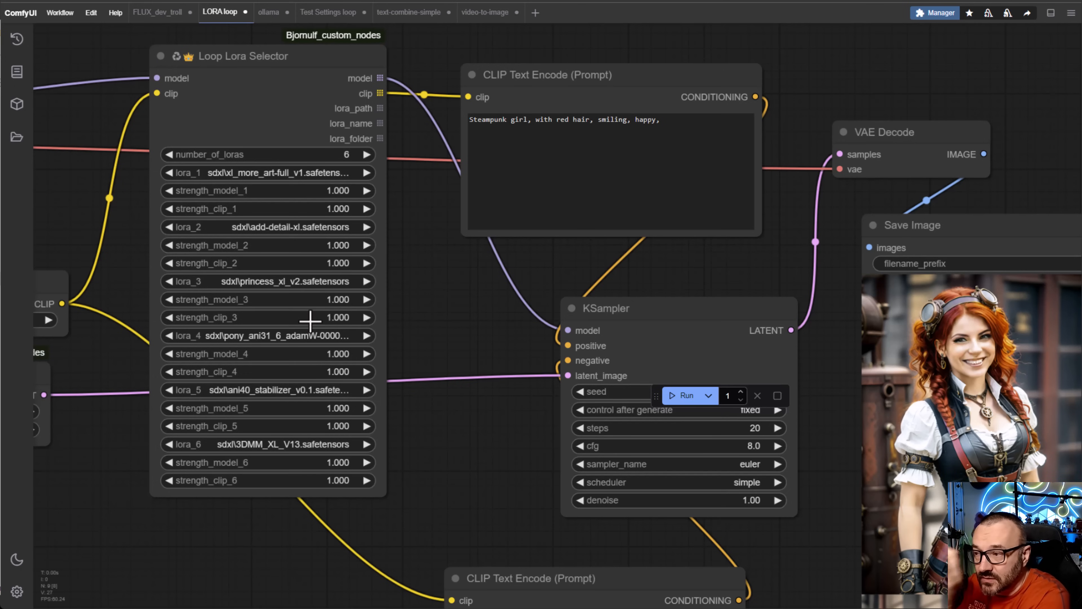
{"action": "scroll", "coordinate": [310, 321], "scroll_direction": "down", "scroll_amount": 5}
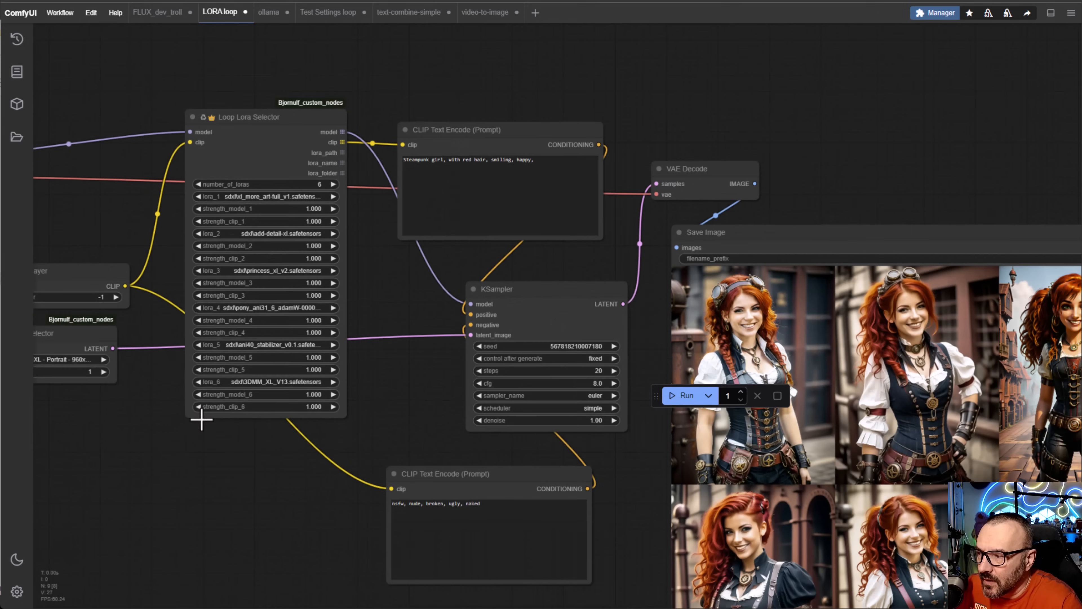
{"action": "left_click_drag", "start_coordinate": [201, 415], "coordinate": [605, 473]}
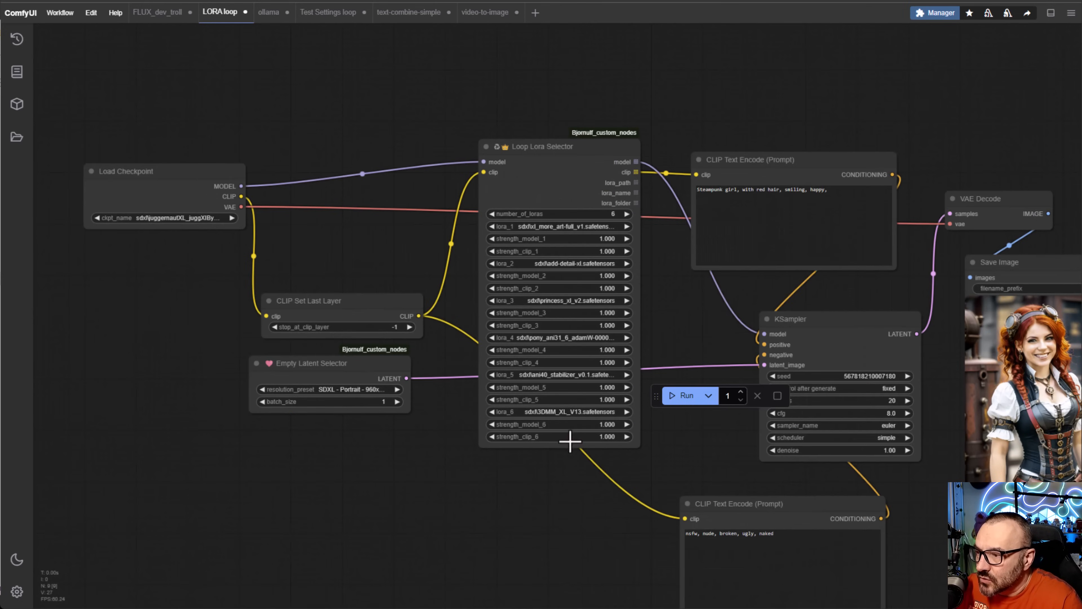
{"action": "scroll", "coordinate": [594, 391], "scroll_direction": "up", "scroll_amount": 3}
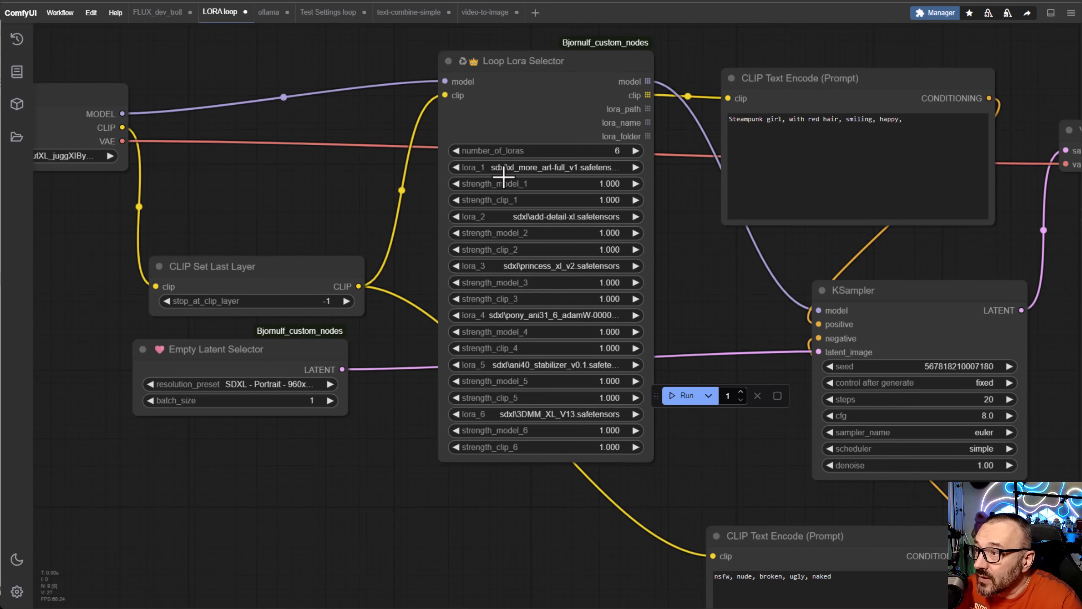
Switch to the Bjornulf custom nodes README on GitHub and review its Loop and Randomization node lists.
{"action": "key", "text": "alt+Tab"}
{"action": "scroll", "coordinate": [399, 228], "scroll_direction": "down", "scroll_amount": 3}
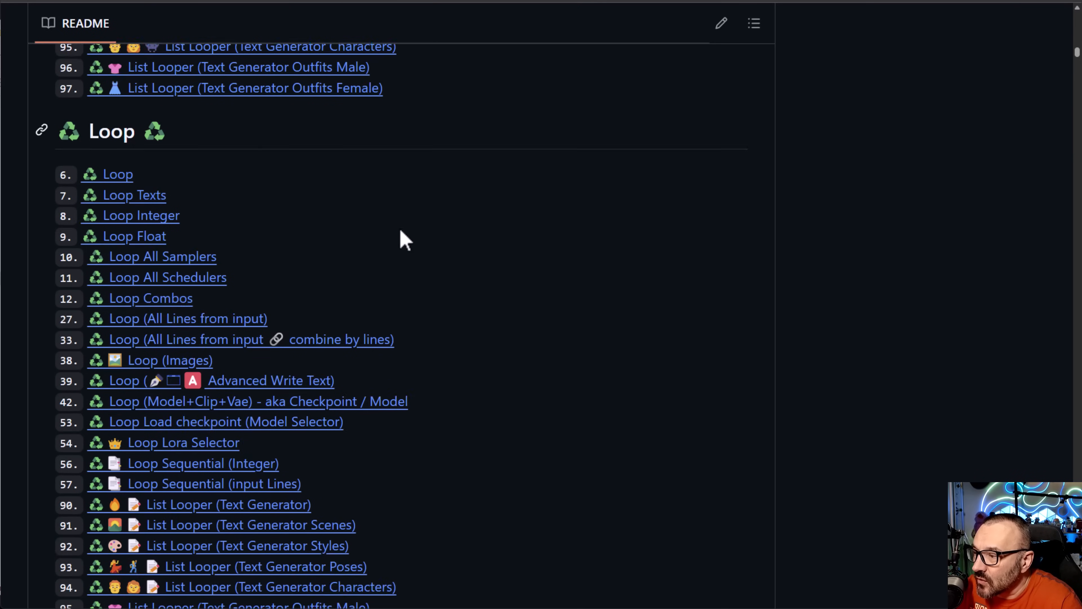
{"action": "scroll", "coordinate": [392, 363], "scroll_direction": "up", "scroll_amount": 2}
{"action": "scroll", "coordinate": [159, 222], "scroll_direction": "down", "scroll_amount": 3}
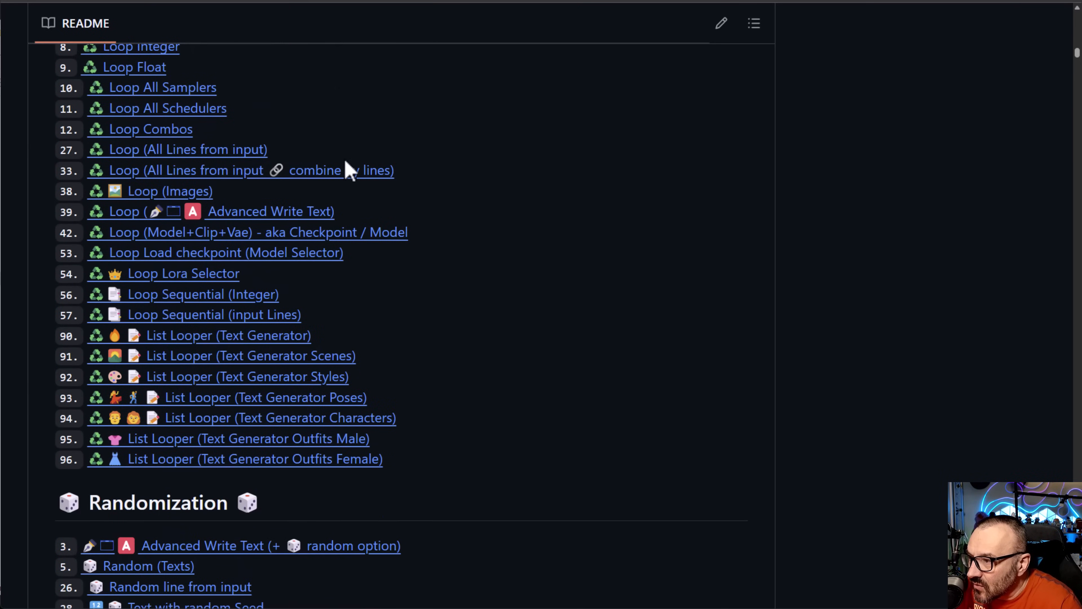
{"action": "scroll", "coordinate": [561, 436], "scroll_direction": "down", "scroll_amount": 4}
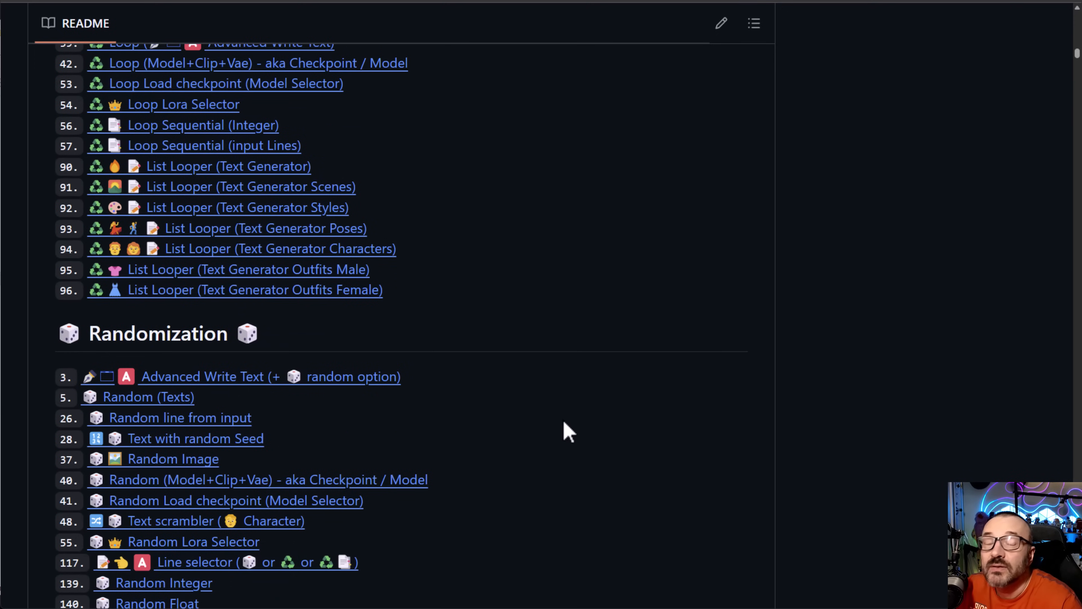
{"action": "scroll", "coordinate": [568, 431], "scroll_direction": "down", "scroll_amount": 5}
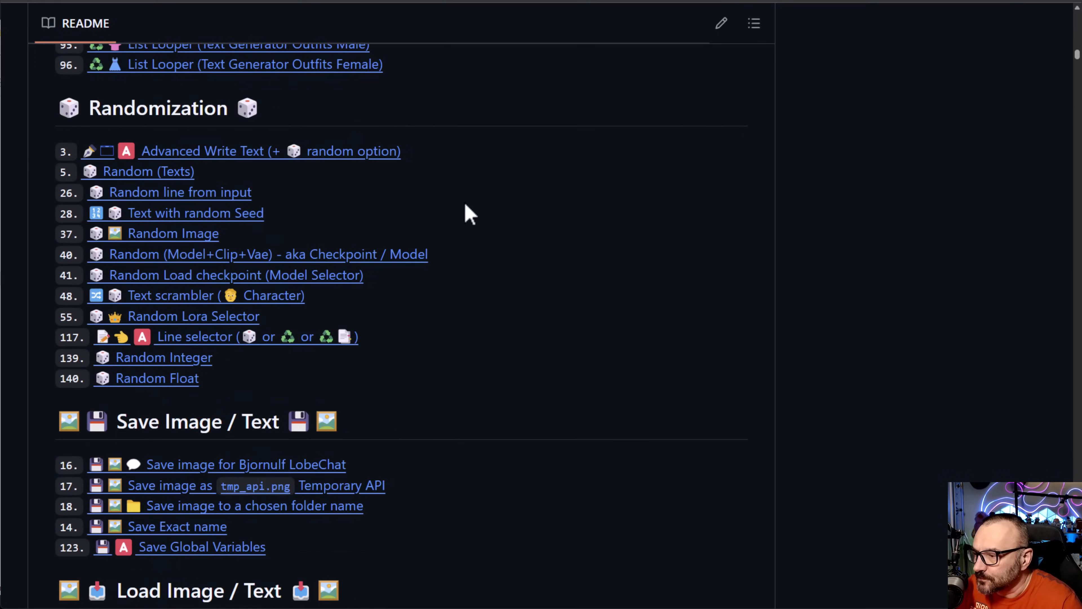
{"action": "scroll", "coordinate": [468, 212], "scroll_direction": "up", "scroll_amount": 8}
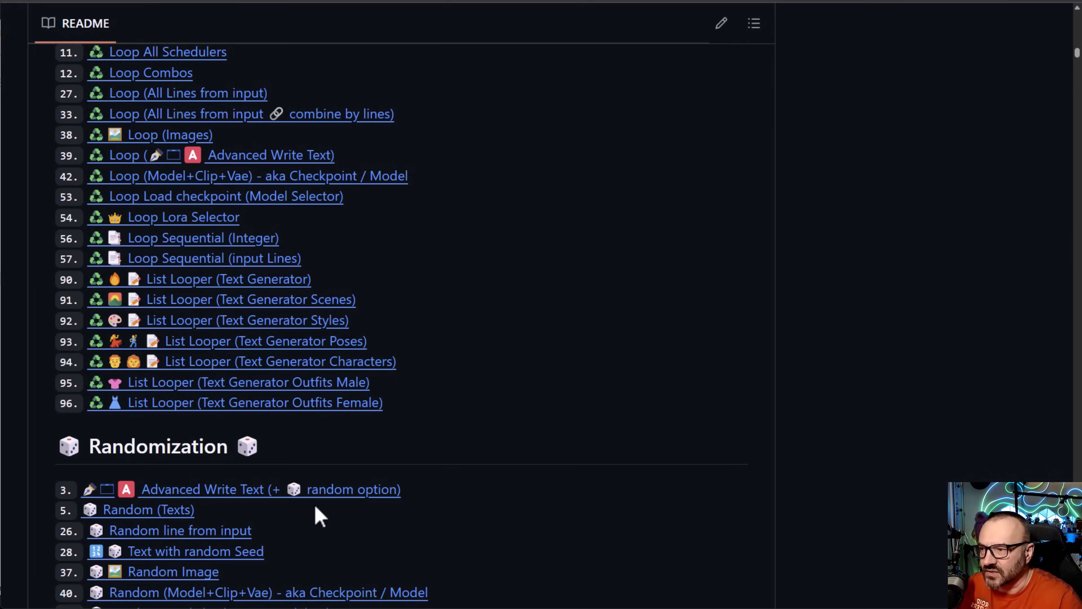
Skim the README's remaining node categories, coming-soon nodes, Linux dependency instructions and version changelog.
{"action": "scroll", "coordinate": [205, 379], "scroll_direction": "down", "scroll_amount": 20}
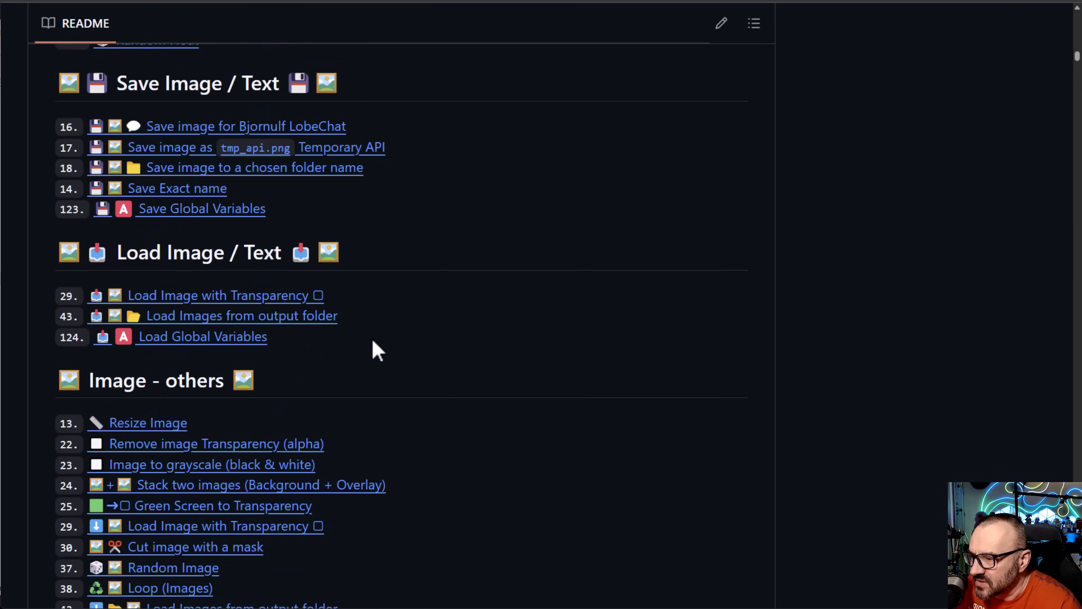
{"action": "scroll", "coordinate": [415, 350], "scroll_direction": "down", "scroll_amount": 20}
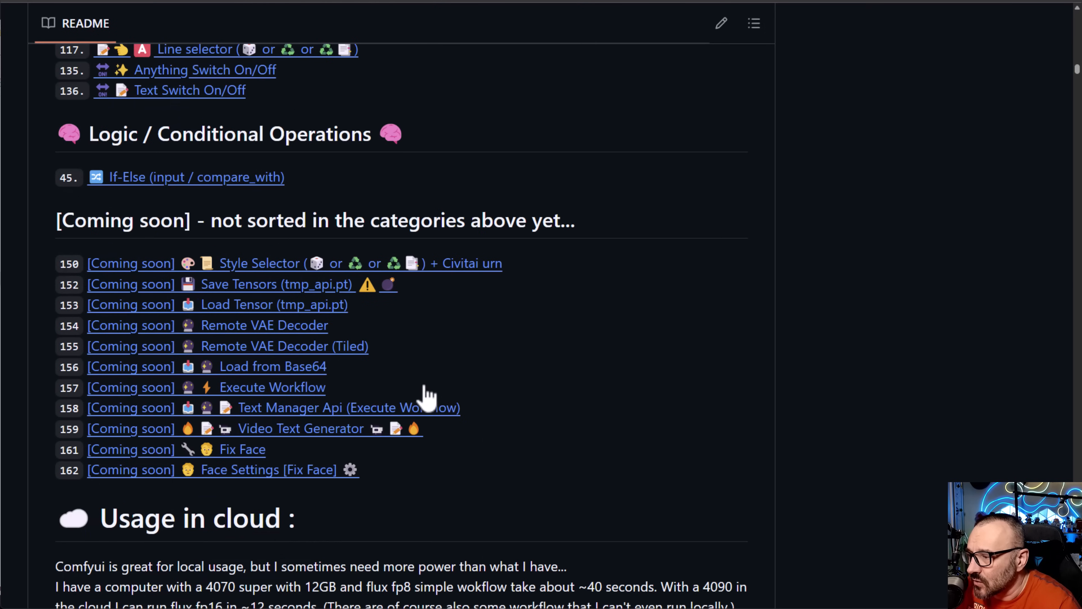
{"action": "scroll", "coordinate": [430, 421], "scroll_direction": "down", "scroll_amount": 20}
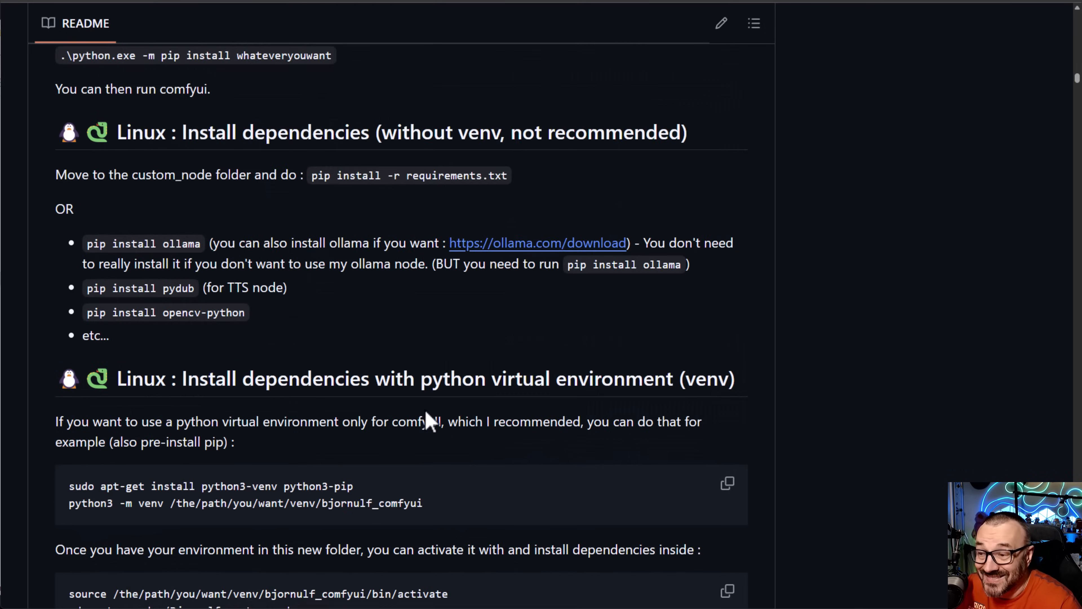
{"action": "scroll", "coordinate": [434, 434], "scroll_direction": "down", "scroll_amount": 20}
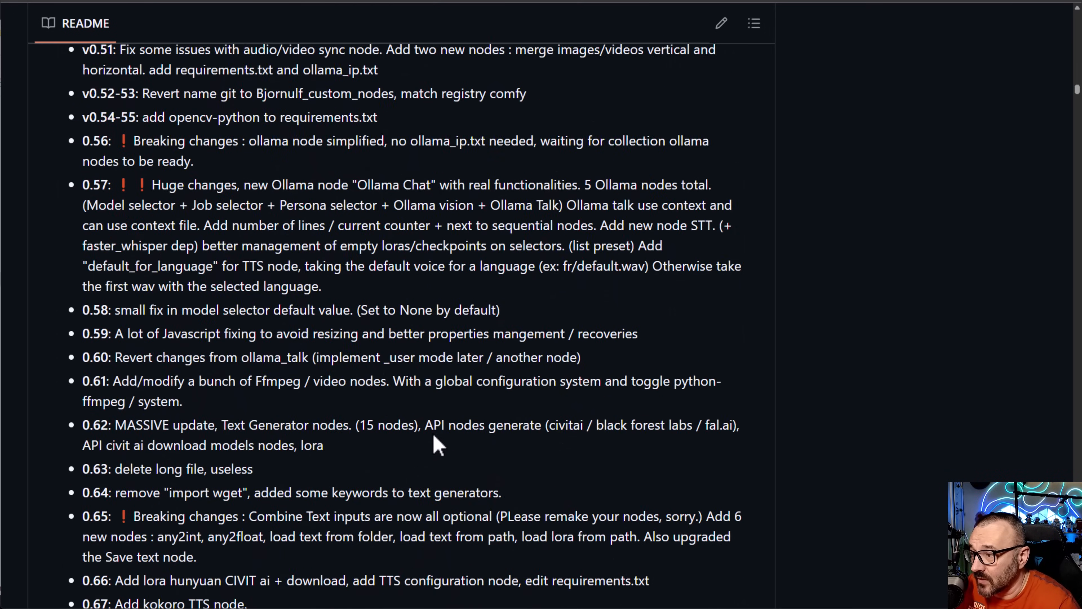
Read the README's node descriptions from Show (Text, Int, Float) and Write Text to the Advanced Write Text syntax examples.
{"action": "scroll", "coordinate": [422, 456], "scroll_direction": "down", "scroll_amount": 15}
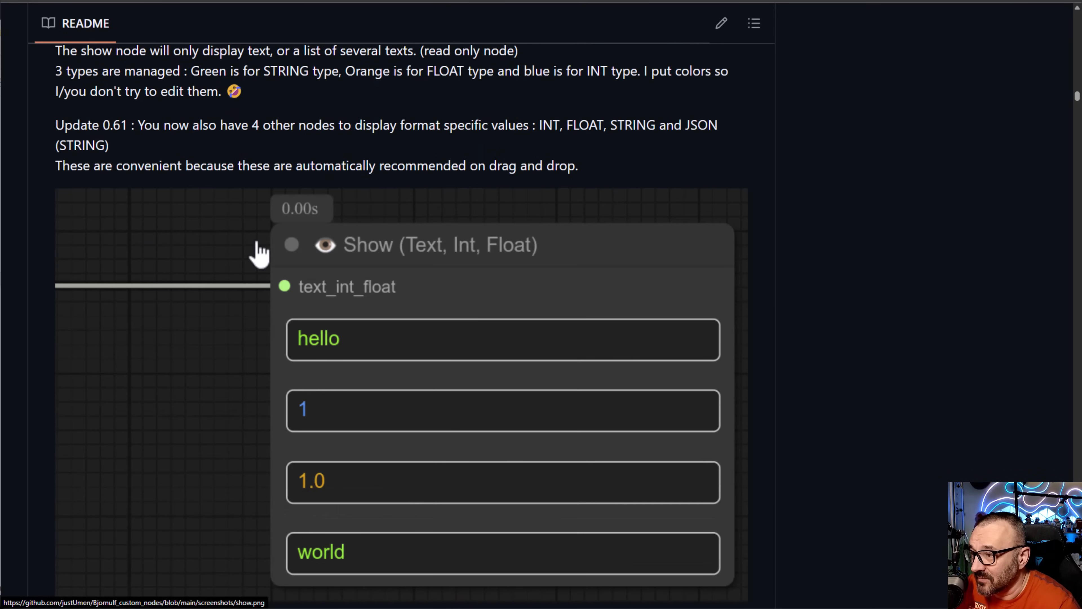
{"action": "scroll", "coordinate": [222, 215], "scroll_direction": "up", "scroll_amount": 4}
{"action": "scroll", "coordinate": [732, 307], "scroll_direction": "down", "scroll_amount": 7}
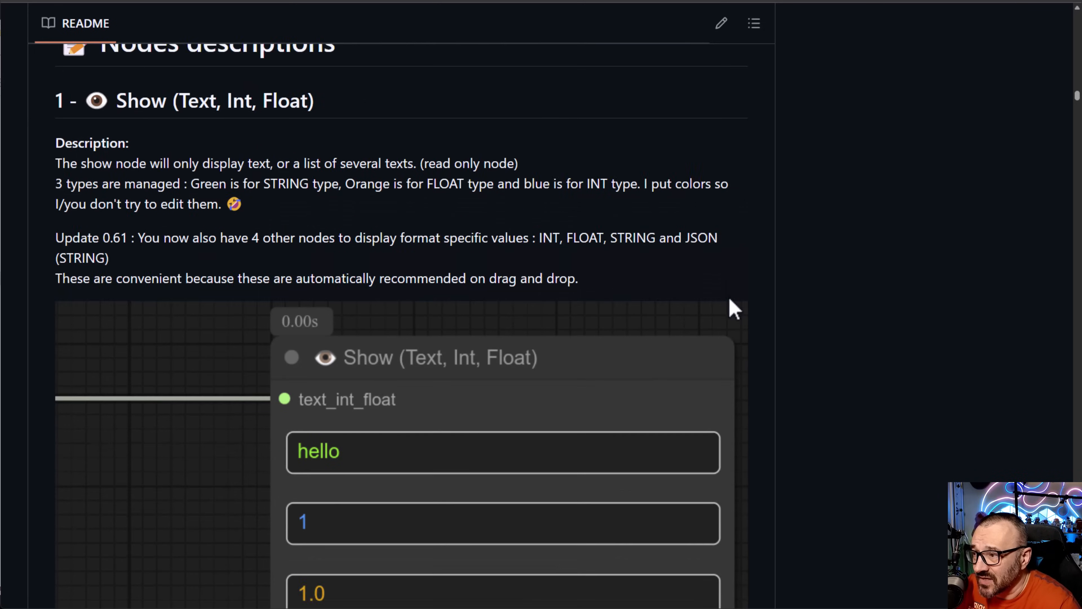
{"action": "scroll", "coordinate": [749, 437], "scroll_direction": "down", "scroll_amount": 10}
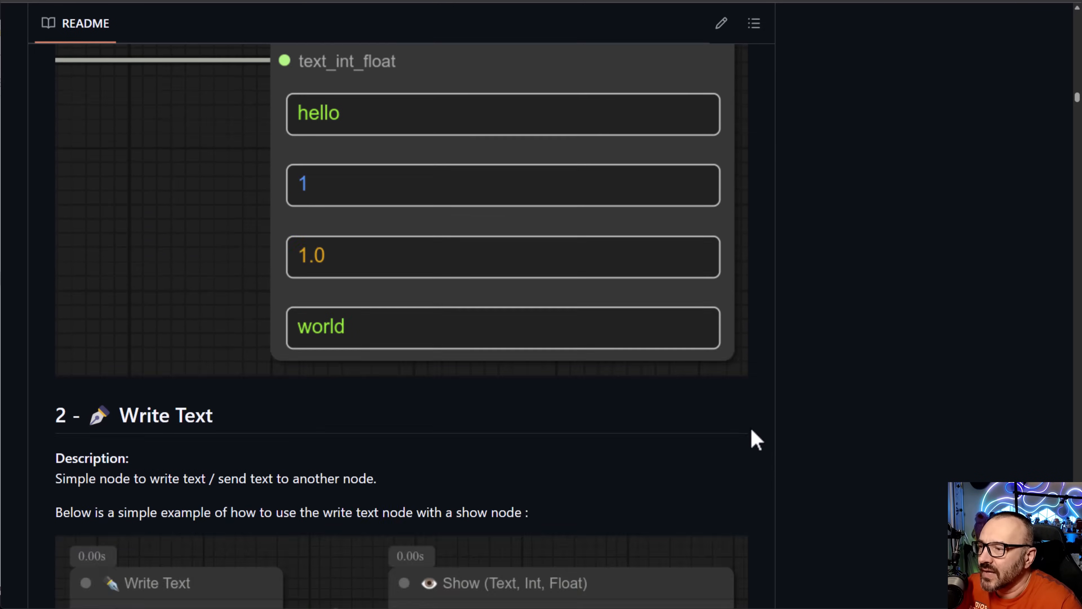
{"action": "scroll", "coordinate": [729, 430], "scroll_direction": "down", "scroll_amount": 10}
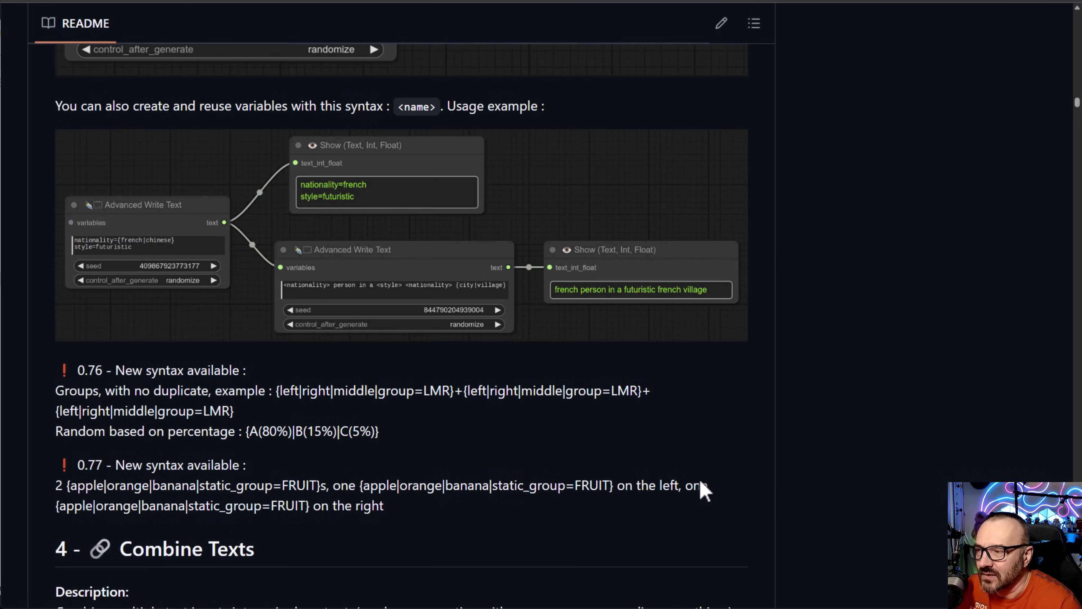
Read the README's Advanced Write Text, Combine Texts and Random (Texts) entries with their example node graphs.
{"action": "scroll", "coordinate": [302, 237], "scroll_direction": "up", "scroll_amount": 3}
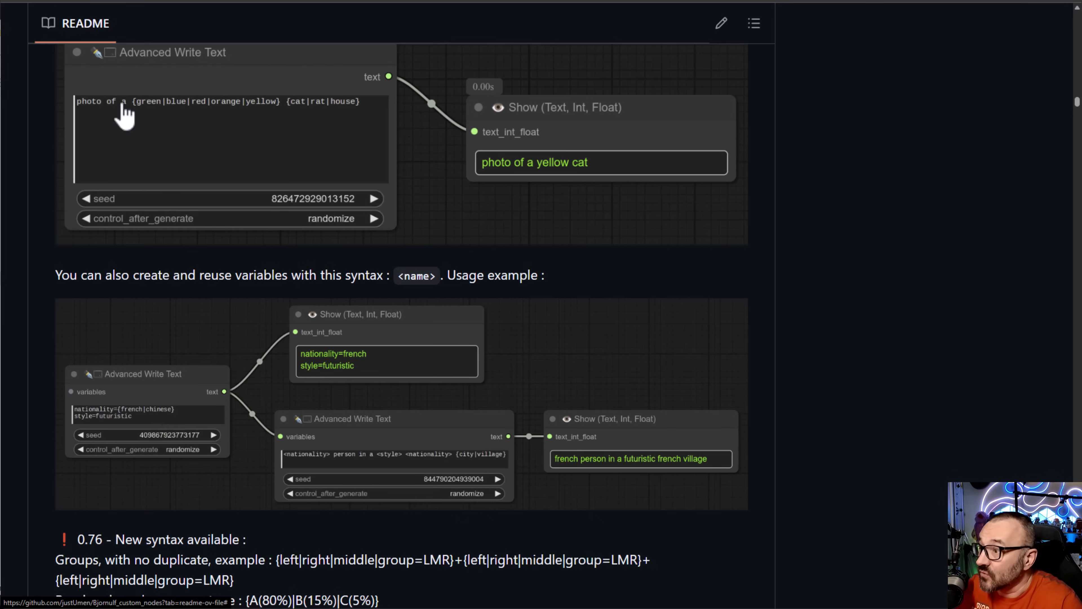
{"action": "scroll", "coordinate": [495, 476], "scroll_direction": "down", "scroll_amount": 5}
{"action": "scroll", "coordinate": [391, 150], "scroll_direction": "down", "scroll_amount": 6}
{"action": "scroll", "coordinate": [490, 283], "scroll_direction": "down", "scroll_amount": 6}
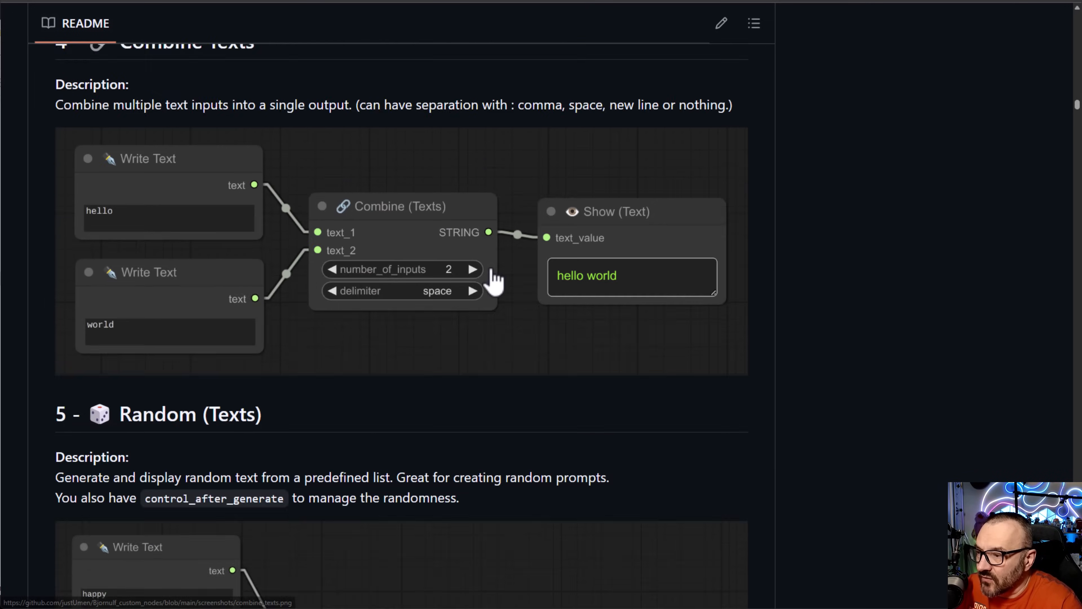
{"action": "scroll", "coordinate": [521, 274], "scroll_direction": "down", "scroll_amount": 5}
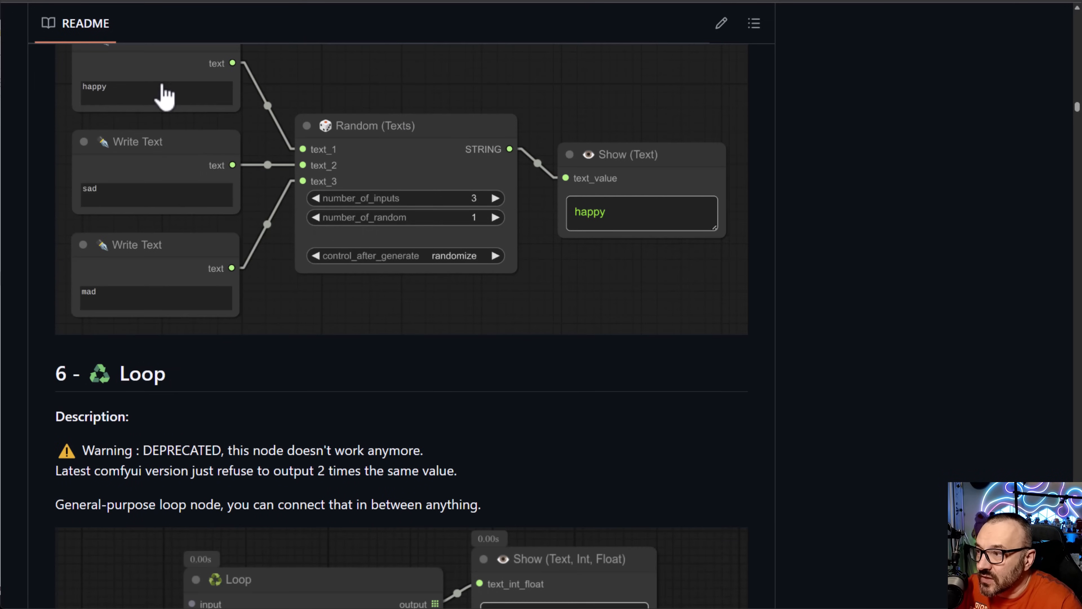
{"action": "scroll", "coordinate": [317, 275], "scroll_direction": "up", "scroll_amount": 3}
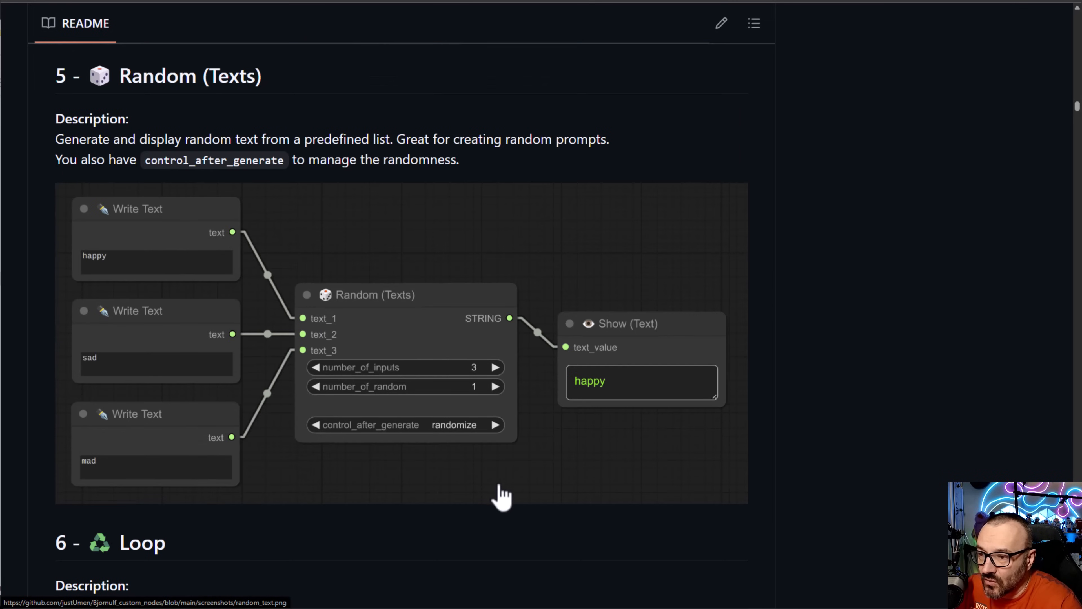
{"action": "scroll", "coordinate": [567, 483], "scroll_direction": "down", "scroll_amount": 5}
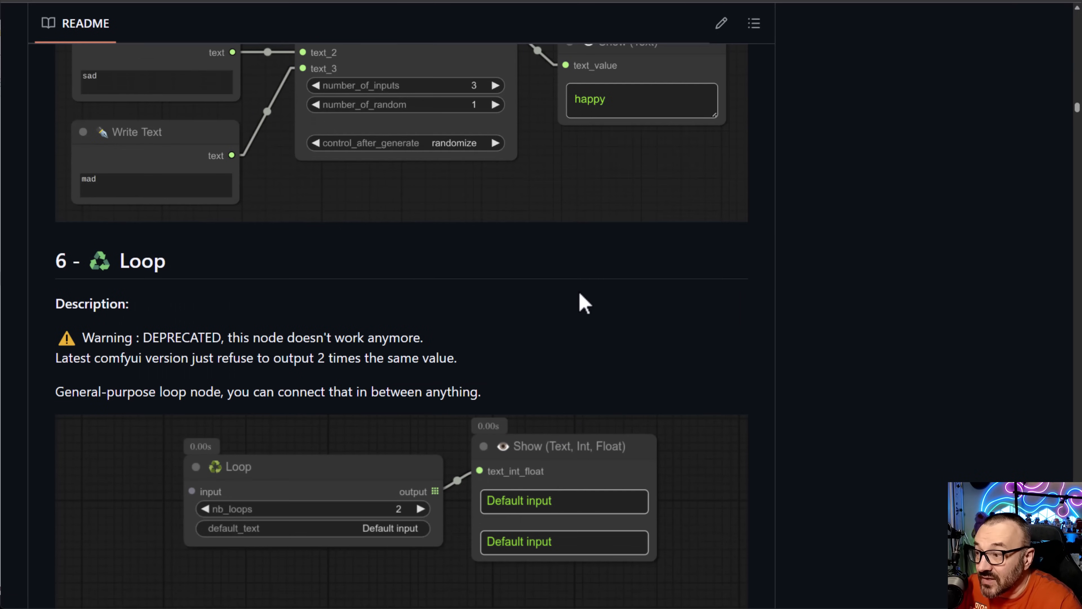
Read the README's Loop and Loop Texts entries, including the random seed and Flux combine-texts example workflows.
{"action": "scroll", "coordinate": [579, 293], "scroll_direction": "down", "scroll_amount": 3}
{"action": "scroll", "coordinate": [498, 432], "scroll_direction": "down", "scroll_amount": 10}
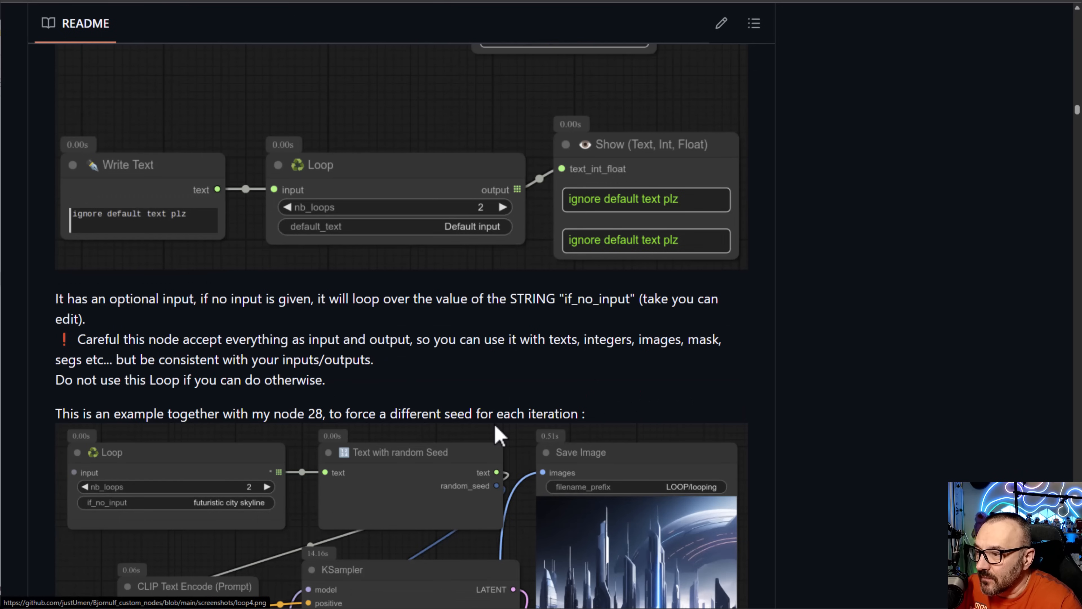
{"action": "scroll", "coordinate": [539, 409], "scroll_direction": "down", "scroll_amount": 2}
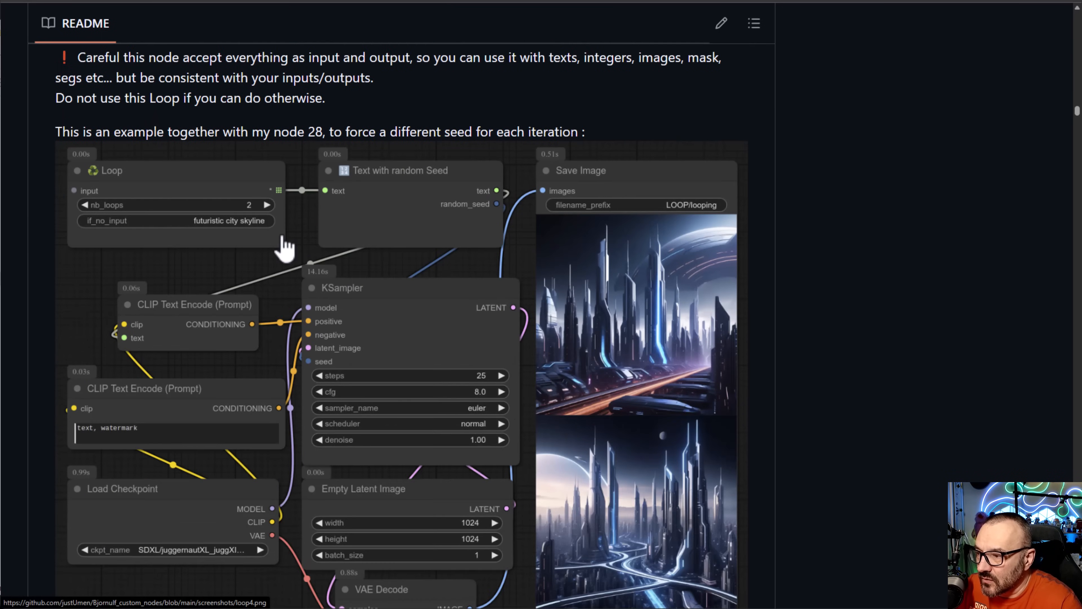
{"action": "scroll", "coordinate": [279, 347], "scroll_direction": "down", "scroll_amount": 1}
{"action": "scroll", "coordinate": [532, 426], "scroll_direction": "down", "scroll_amount": 6}
{"action": "scroll", "coordinate": [515, 431], "scroll_direction": "down", "scroll_amount": 6}
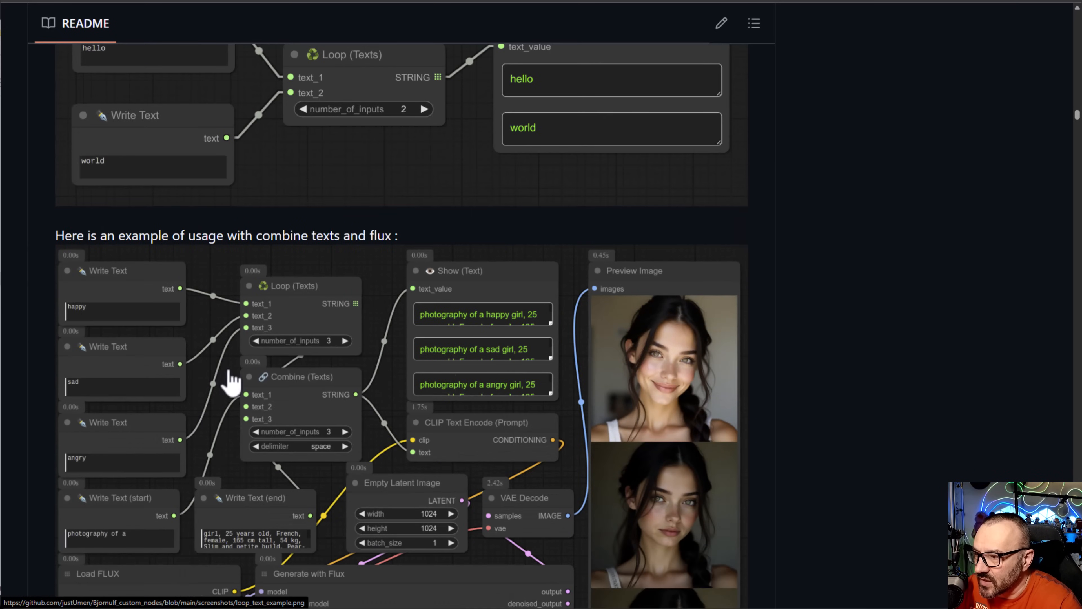
{"action": "scroll", "coordinate": [213, 284], "scroll_direction": "down", "scroll_amount": 1}
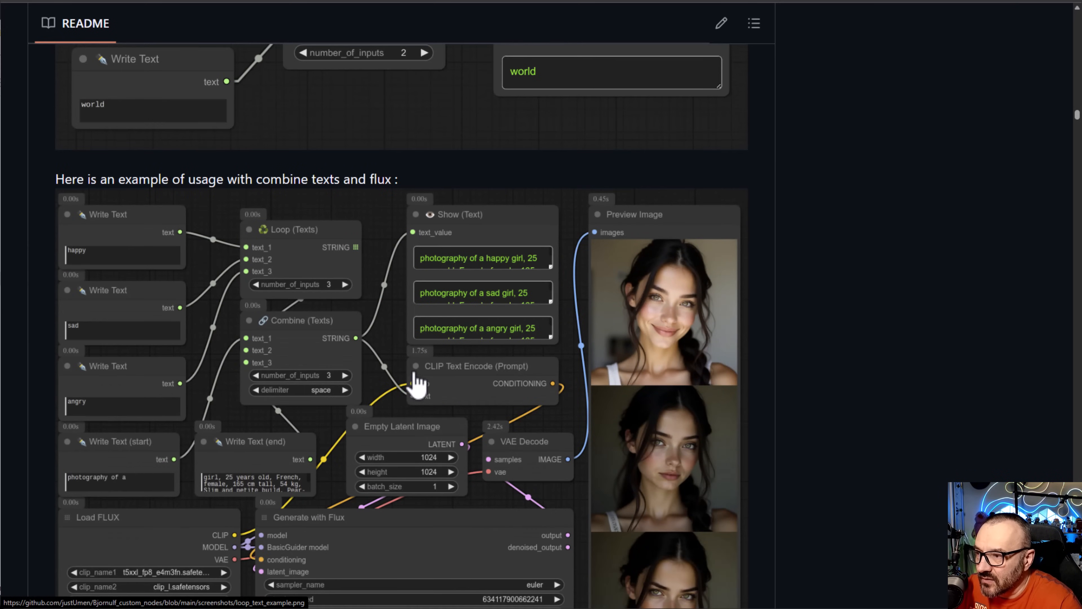
Review the Loop Integer and Loop Float documentation and their KSampler steps and cfg examples.
{"action": "scroll", "coordinate": [503, 401], "scroll_direction": "down", "scroll_amount": 8}
{"action": "scroll", "coordinate": [502, 401], "scroll_direction": "down", "scroll_amount": 2}
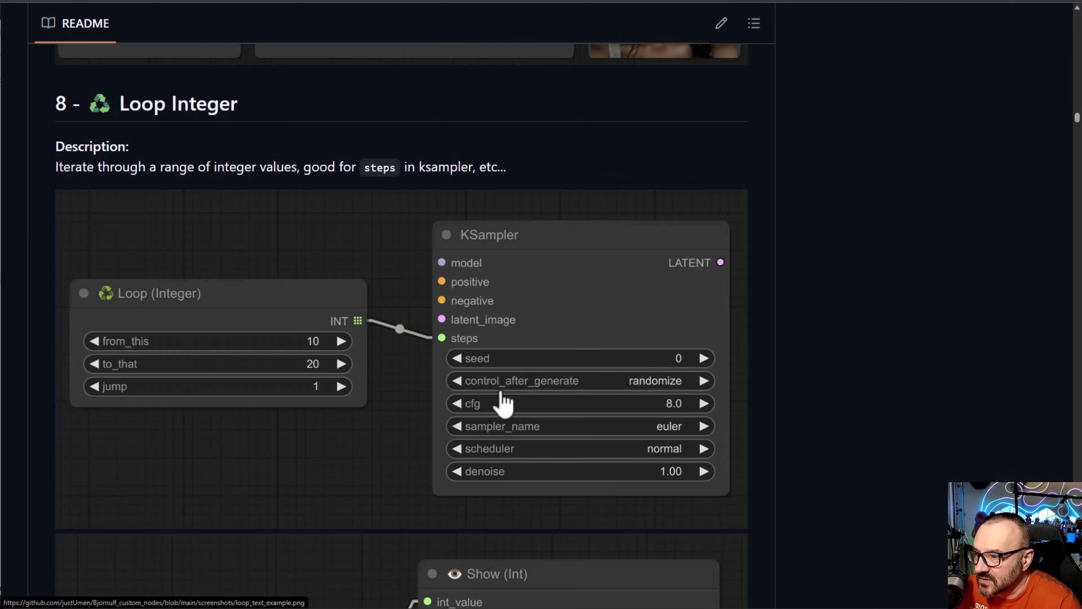
{"action": "scroll", "coordinate": [490, 324], "scroll_direction": "down", "scroll_amount": 13}
{"action": "scroll", "coordinate": [490, 341], "scroll_direction": "down", "scroll_amount": 7}
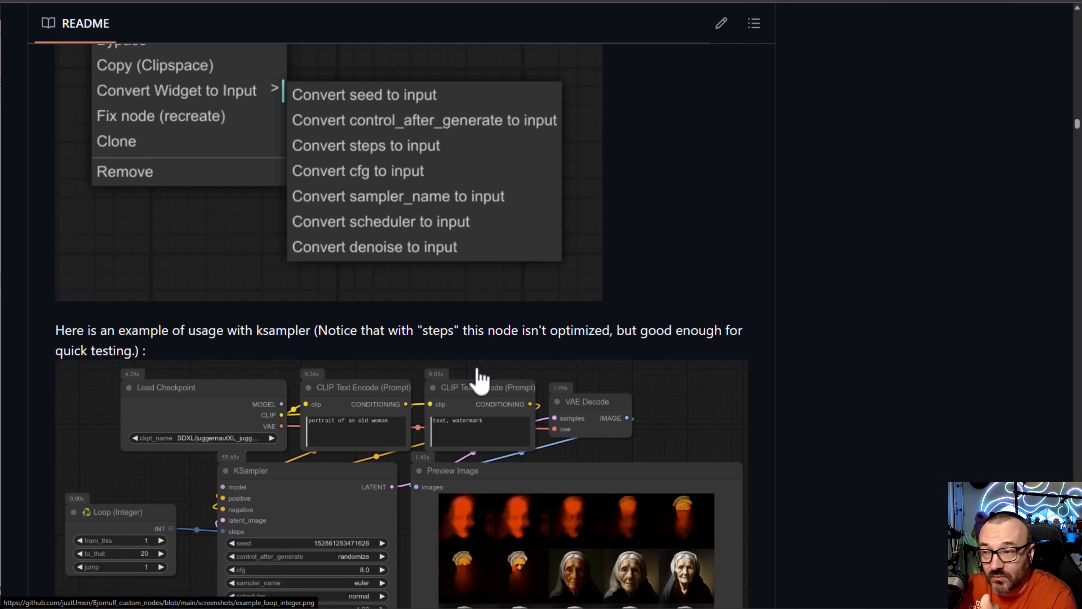
{"action": "scroll", "coordinate": [524, 363], "scroll_direction": "down", "scroll_amount": 2}
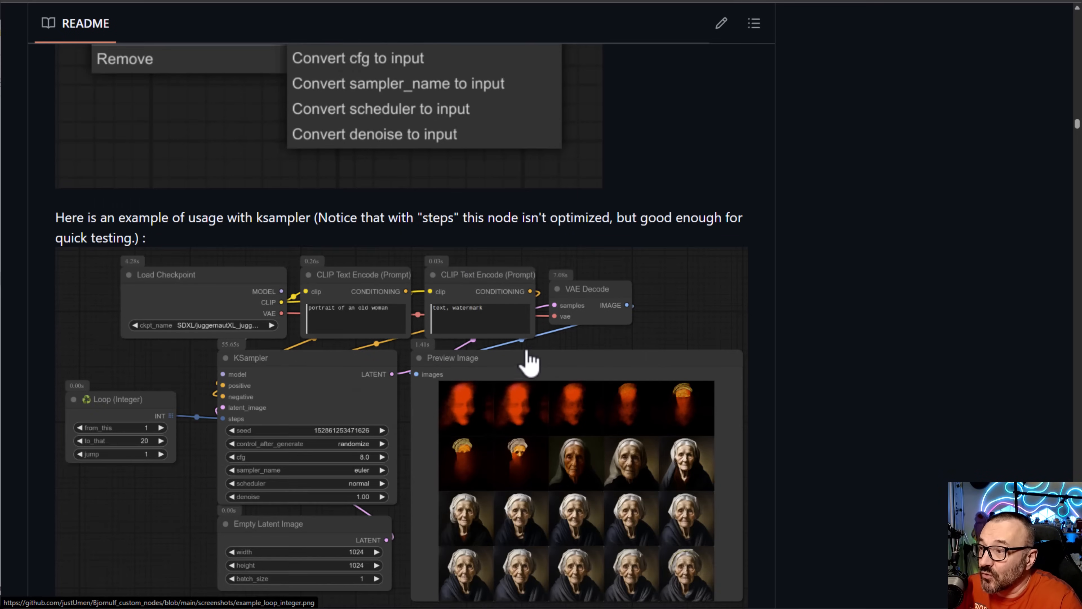
{"action": "scroll", "coordinate": [526, 362], "scroll_direction": "down", "scroll_amount": 10}
{"action": "scroll", "coordinate": [660, 358], "scroll_direction": "down", "scroll_amount": 10}
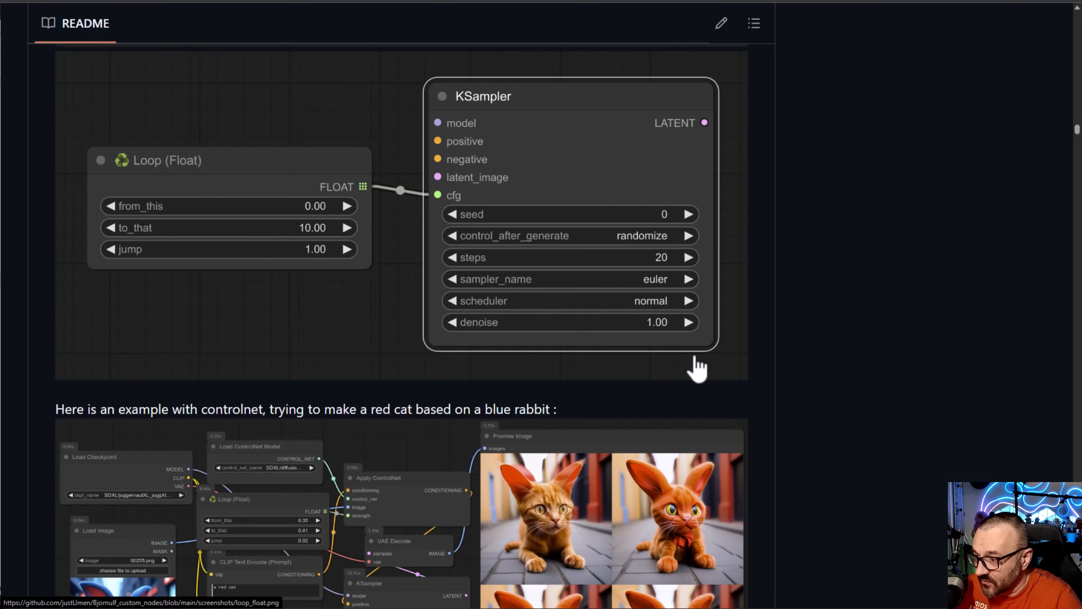
Examine the Loop All Samplers, Loop All Schedulers and Loop Combos entries and their dancing bear comparison examples.
{"action": "scroll", "coordinate": [700, 351], "scroll_direction": "down", "scroll_amount": 15}
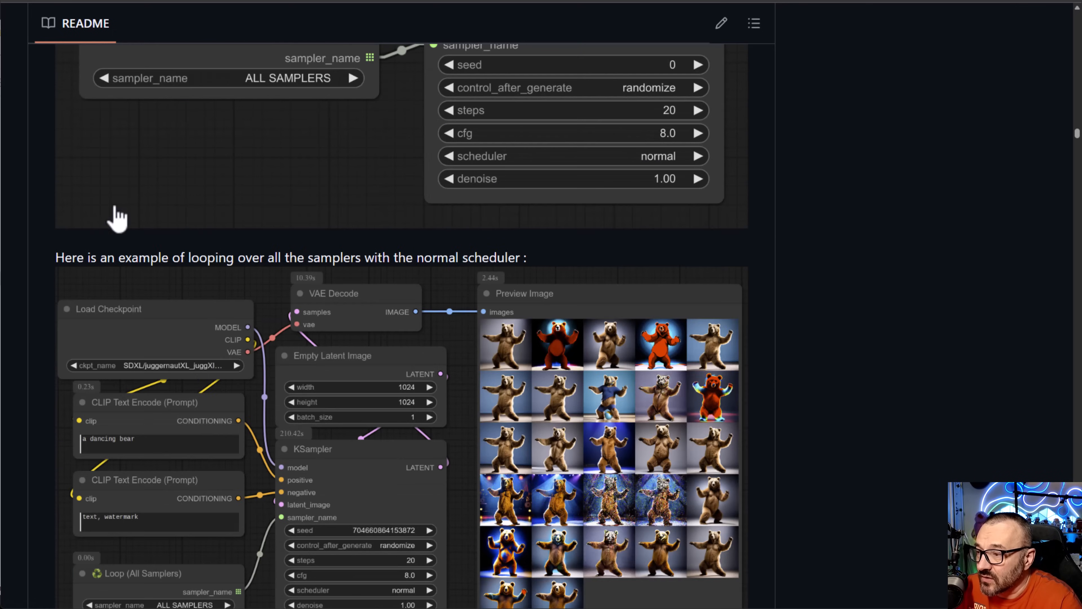
{"action": "scroll", "coordinate": [471, 325], "scroll_direction": "down", "scroll_amount": 8}
{"action": "scroll", "coordinate": [309, 109], "scroll_direction": "up", "scroll_amount": 6}
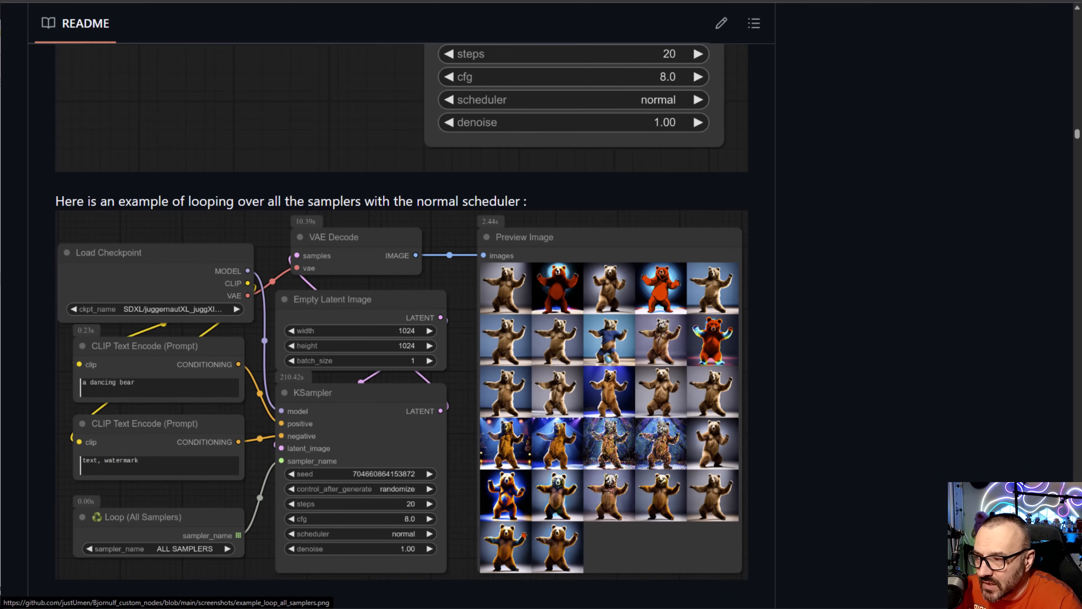
{"action": "scroll", "coordinate": [507, 435], "scroll_direction": "down", "scroll_amount": 5}
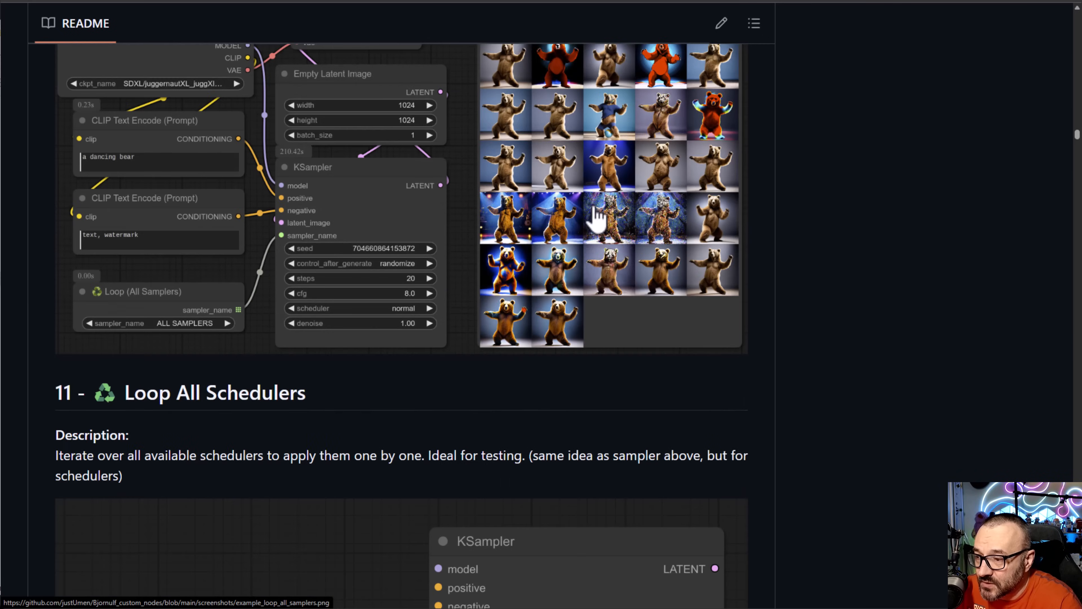
{"action": "scroll", "coordinate": [495, 406], "scroll_direction": "down", "scroll_amount": 15}
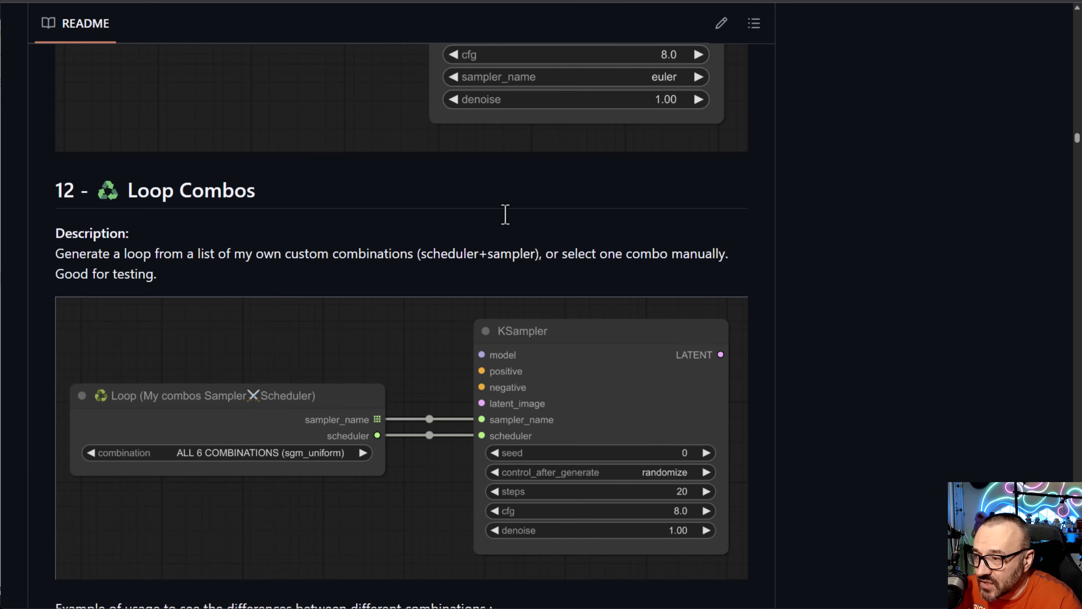
{"action": "scroll", "coordinate": [306, 309], "scroll_direction": "down", "scroll_amount": 5}
{"action": "scroll", "coordinate": [407, 260], "scroll_direction": "down", "scroll_amount": 5}
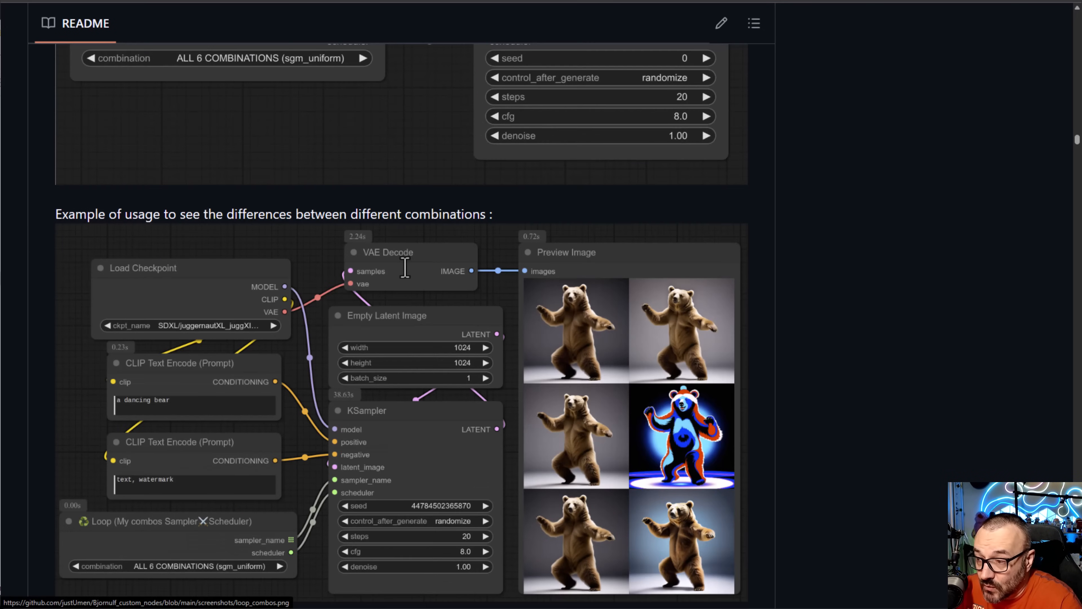
Skim the README's resize and save nodes, from Resize and Save Exact name to Save image to a chosen folder name.
{"action": "scroll", "coordinate": [410, 341], "scroll_direction": "down", "scroll_amount": 7}
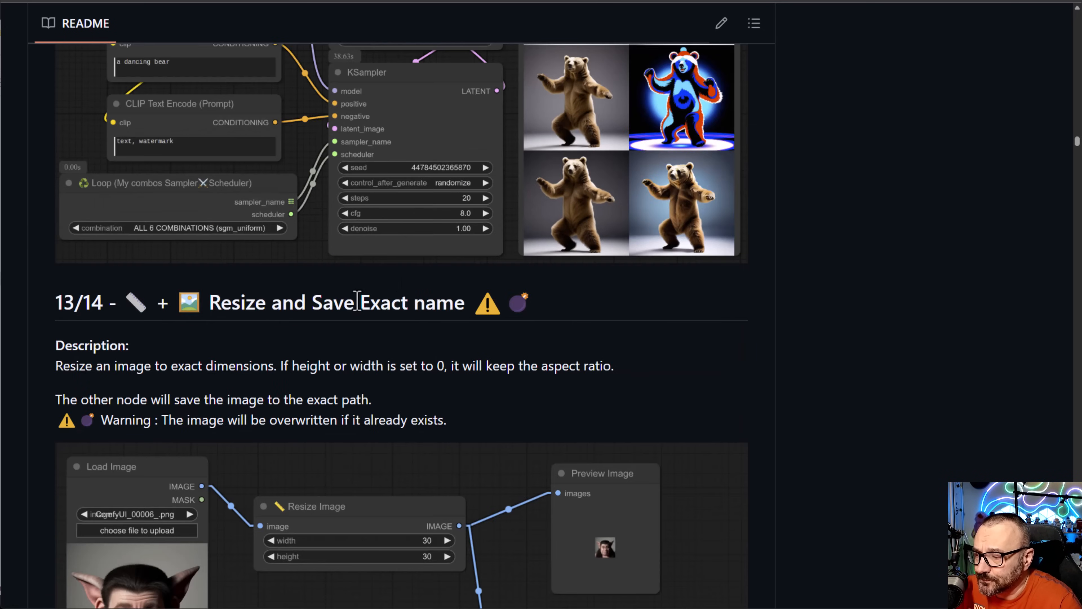
{"action": "scroll", "coordinate": [357, 302], "scroll_direction": "down", "scroll_amount": 13}
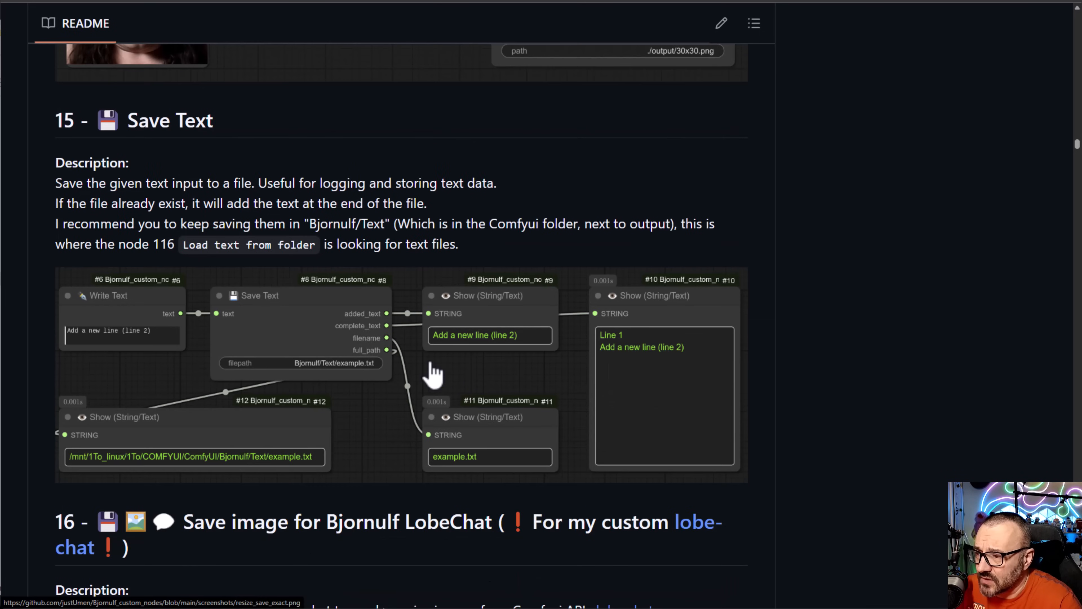
{"action": "scroll", "coordinate": [422, 341], "scroll_direction": "down", "scroll_amount": 11}
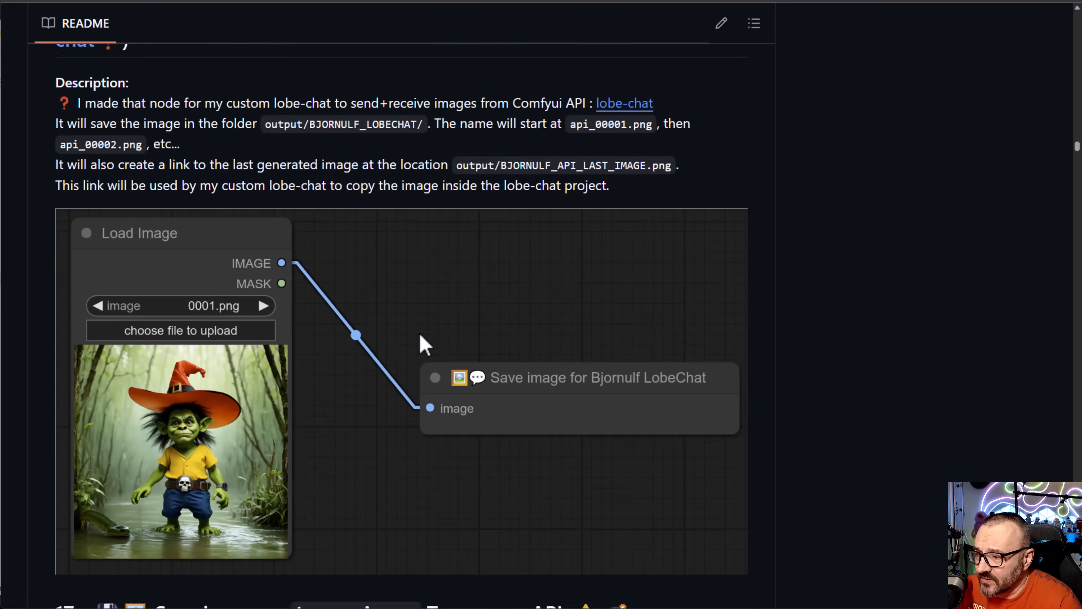
{"action": "scroll", "coordinate": [420, 337], "scroll_direction": "down", "scroll_amount": 15}
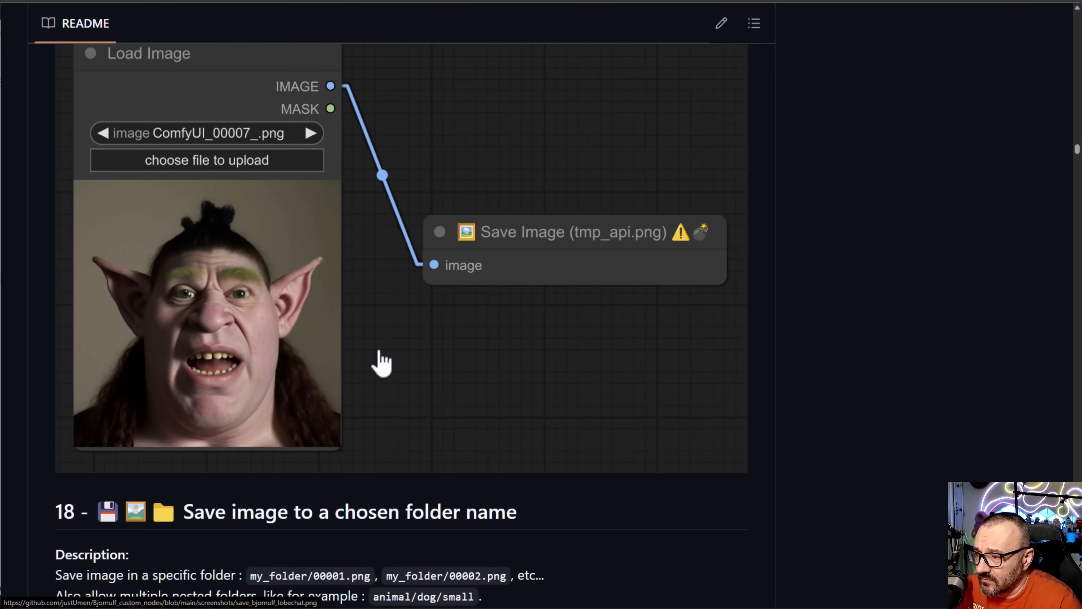
{"action": "scroll", "coordinate": [295, 322], "scroll_direction": "up", "scroll_amount": 1}
{"action": "scroll", "coordinate": [396, 454], "scroll_direction": "down", "scroll_amount": 15}
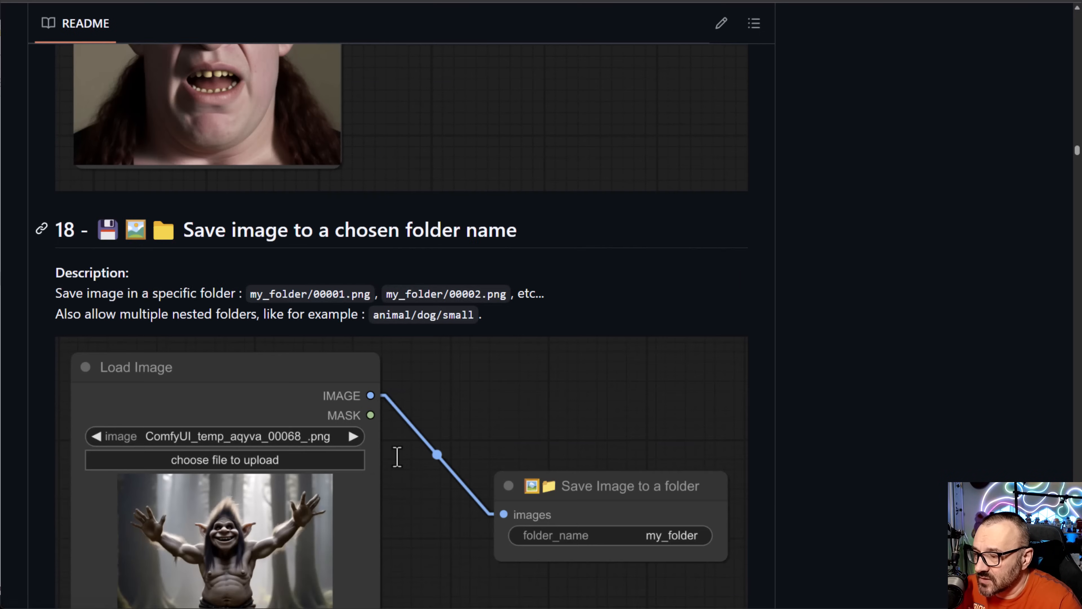
{"action": "scroll", "coordinate": [397, 455], "scroll_direction": "down", "scroll_amount": 5}
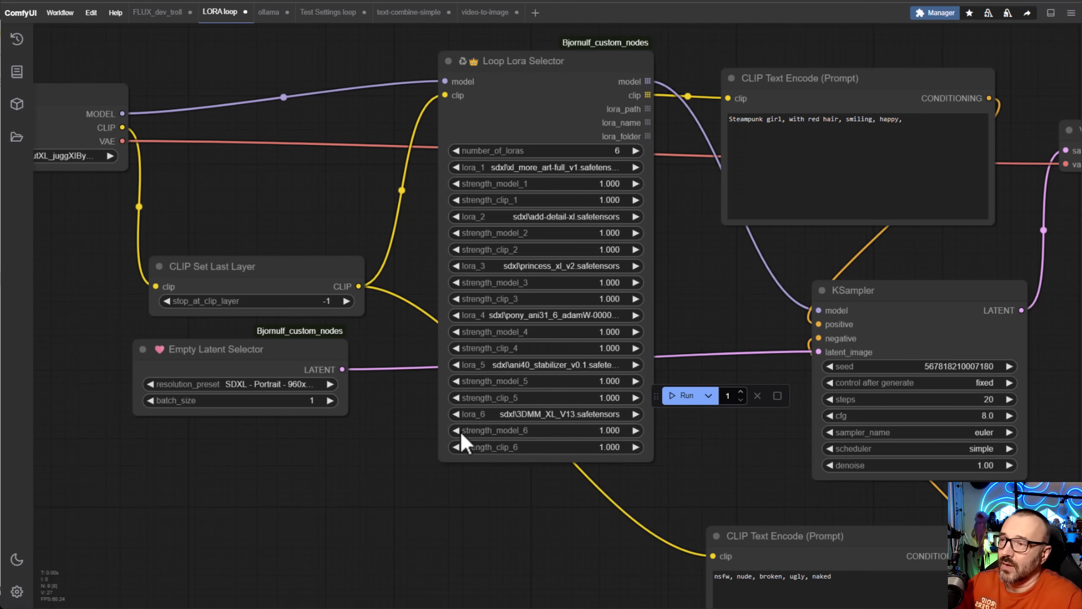
Switch to the ollama workflow in ComfyUI and examine the source picture in its Load Image node.
{"action": "left_click", "coordinate": [261, 19]}
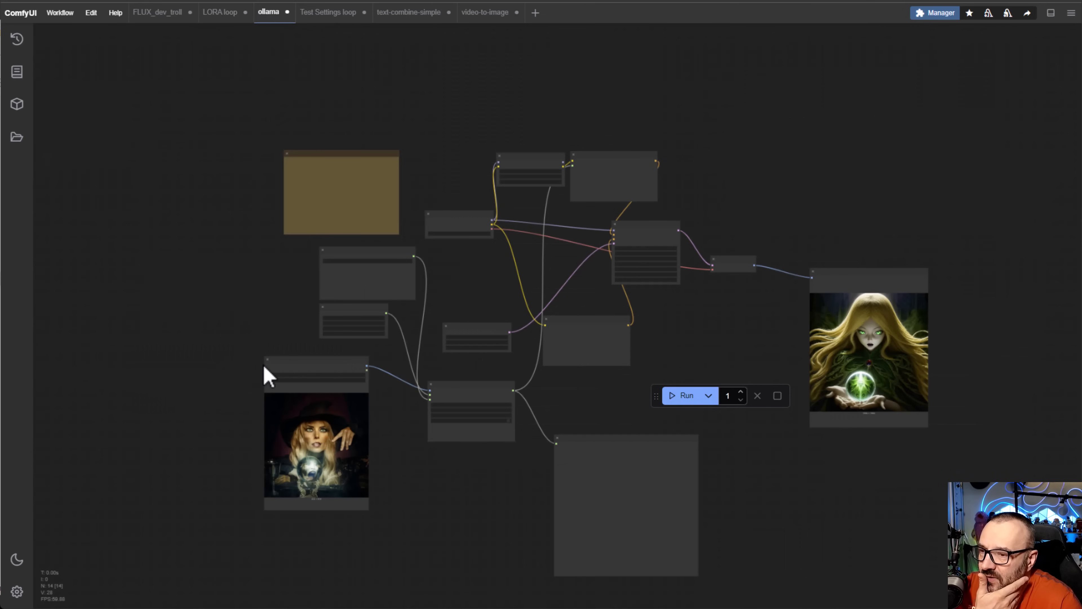
{"action": "scroll", "coordinate": [254, 377], "scroll_direction": "up", "scroll_amount": 2}
{"action": "scroll", "coordinate": [247, 369], "scroll_direction": "up", "scroll_amount": 4}
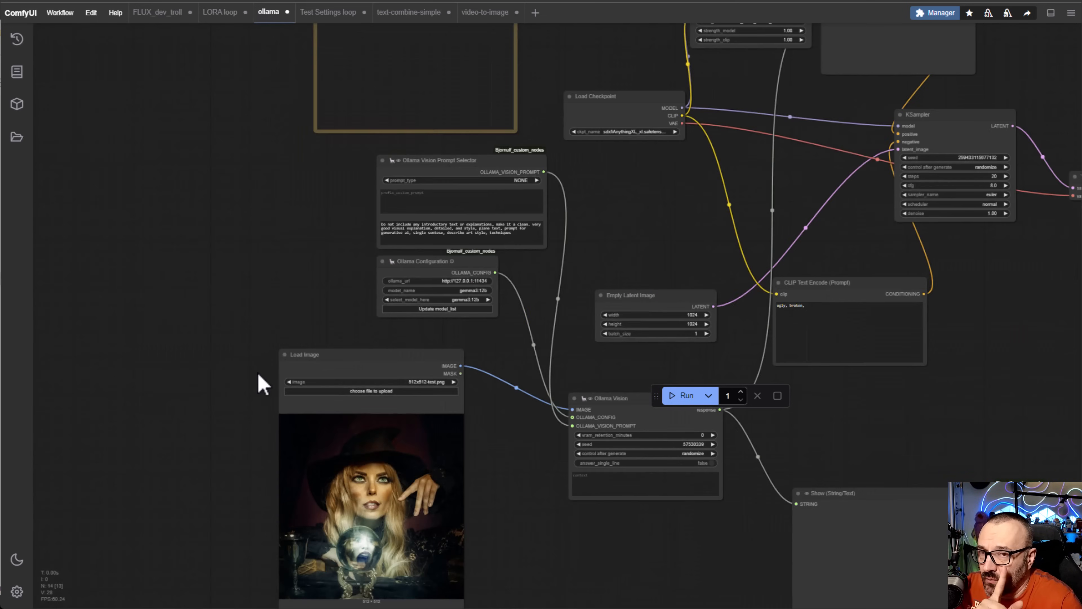
{"action": "scroll", "coordinate": [258, 374], "scroll_direction": "up", "scroll_amount": 4}
{"action": "left_click_drag", "start_coordinate": [260, 356], "coordinate": [333, 192]}
{"action": "scroll", "coordinate": [526, 381], "scroll_direction": "up", "scroll_amount": 7}
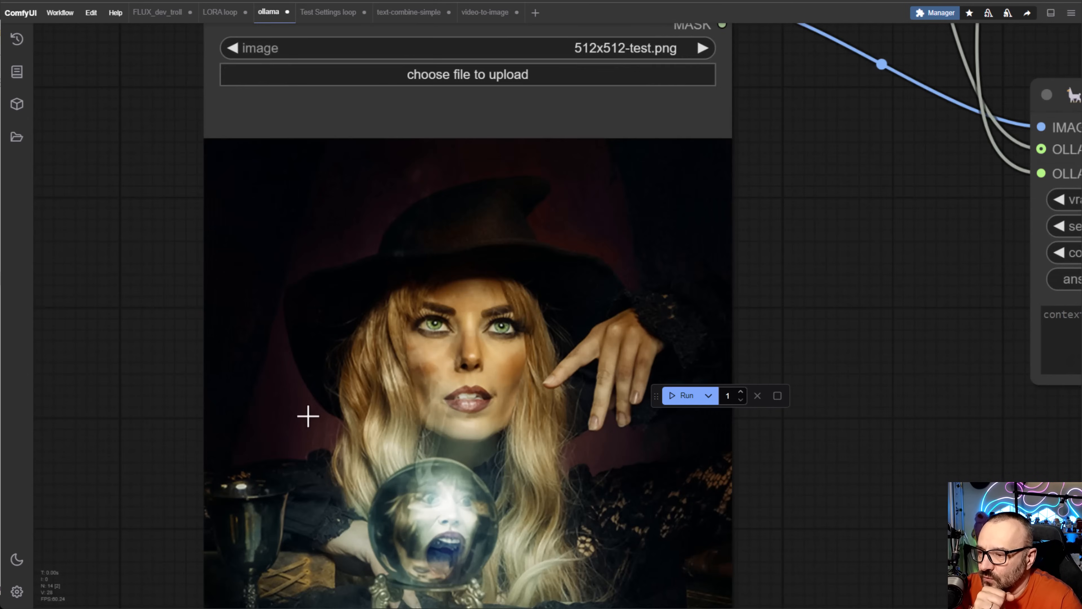
{"action": "scroll", "coordinate": [307, 416], "scroll_direction": "down", "scroll_amount": 4}
{"action": "left_click_drag", "start_coordinate": [628, 536], "coordinate": [575, 314]}
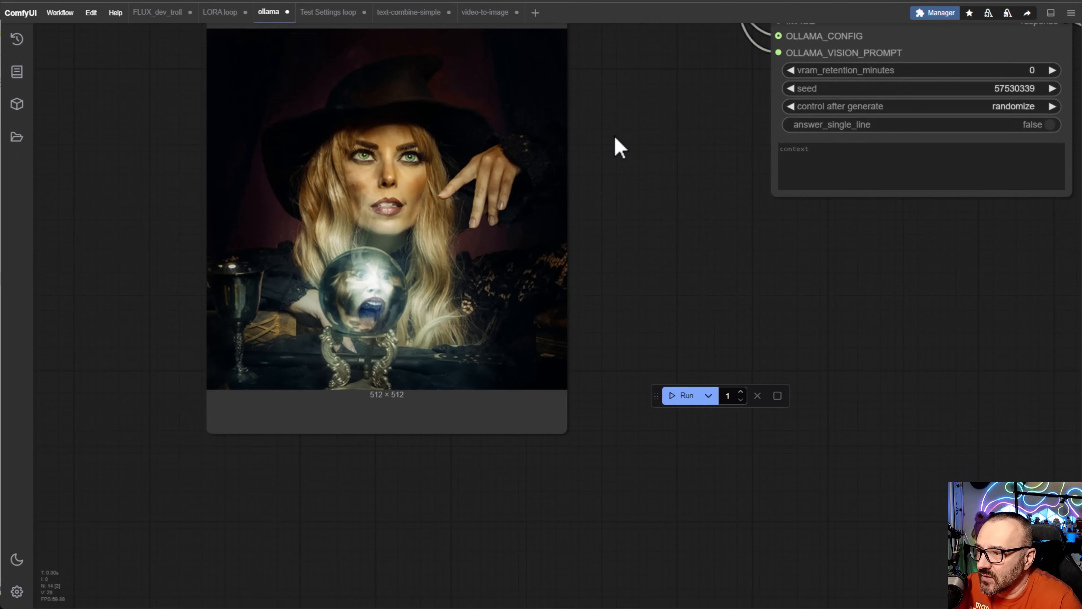
Inspect the Ollama Vision node and the Ollama Configuration and Ollama Vision Prompt Selector nodes that feed it.
{"action": "left_click_drag", "start_coordinate": [615, 138], "coordinate": [625, 370]}
{"action": "left_click_drag", "start_coordinate": [639, 290], "coordinate": [328, 310]}
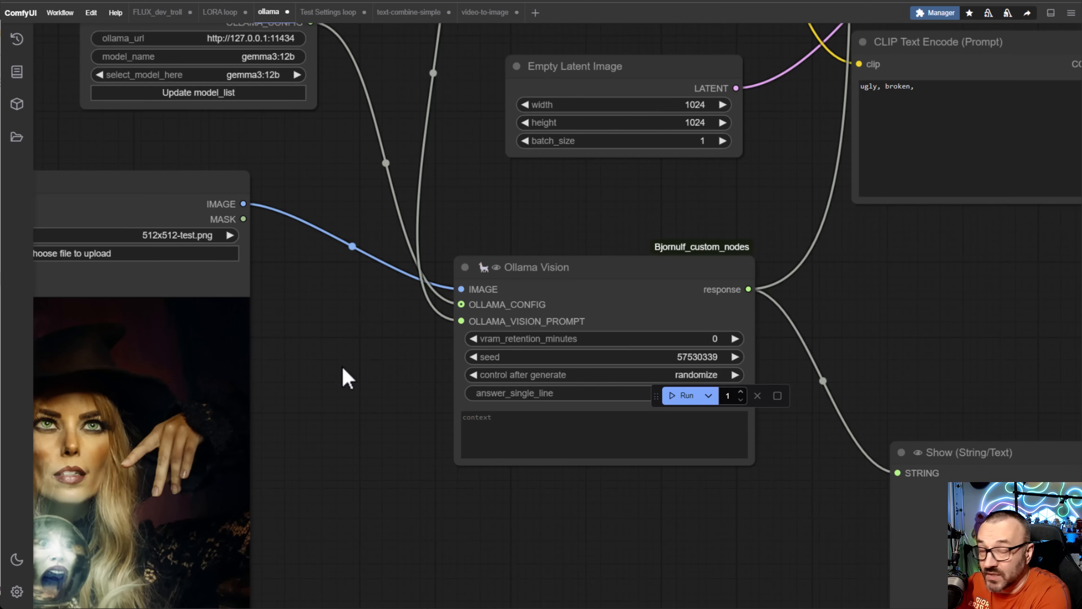
{"action": "left_click_drag", "start_coordinate": [346, 177], "coordinate": [576, 295]}
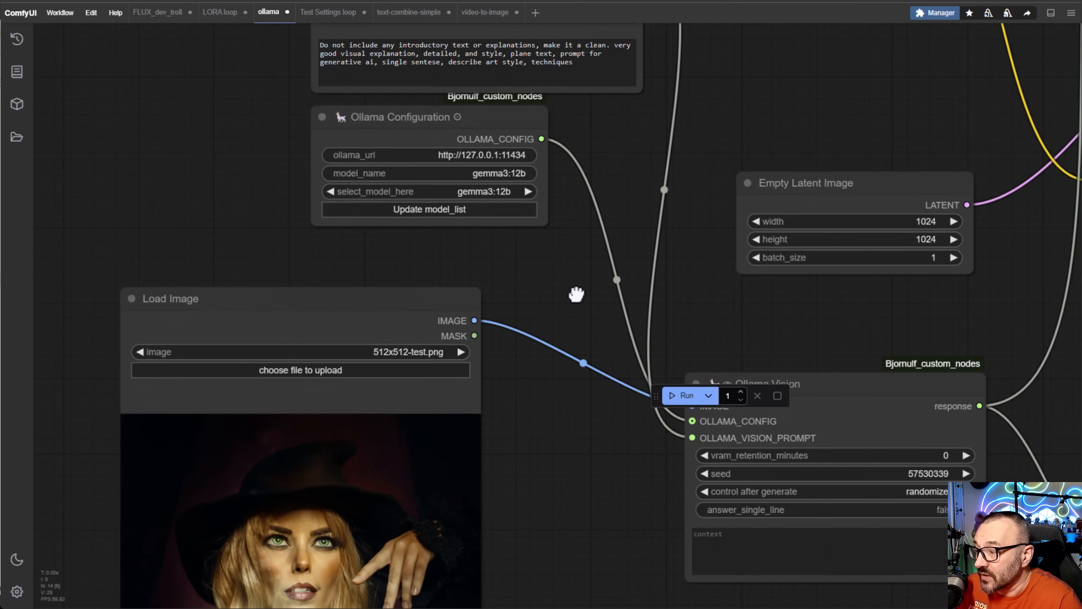
{"action": "left_click_drag", "start_coordinate": [623, 192], "coordinate": [649, 473]}
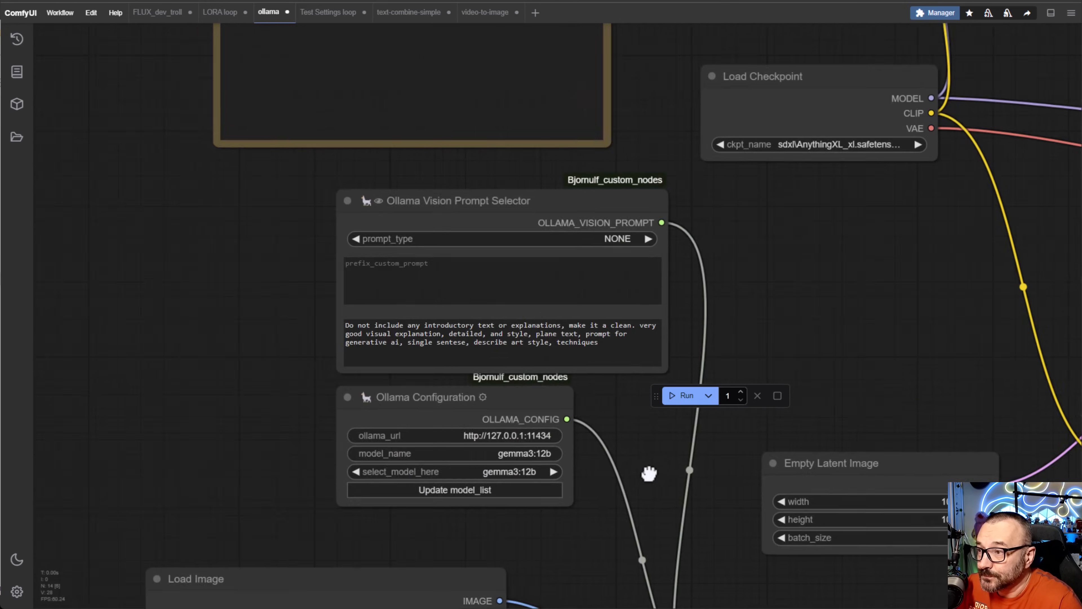
Review the ollama pull commands for llama2:7b and gemma3:12b in the Note node, highlighting their text.
{"action": "left_click_drag", "start_coordinate": [662, 261], "coordinate": [738, 561]}
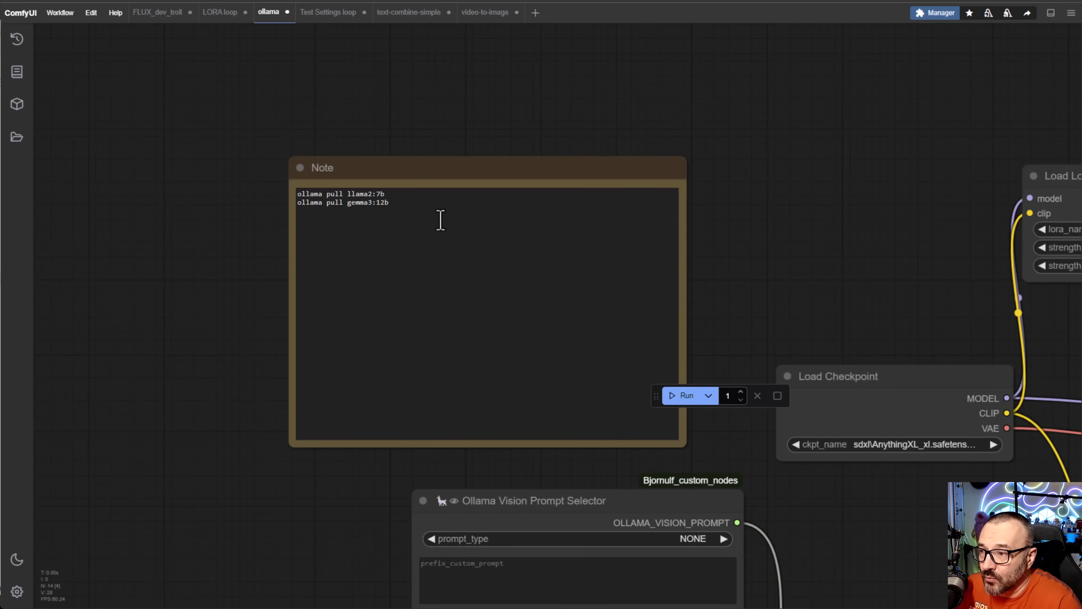
{"action": "left_click_drag", "start_coordinate": [440, 220], "coordinate": [285, 186]}
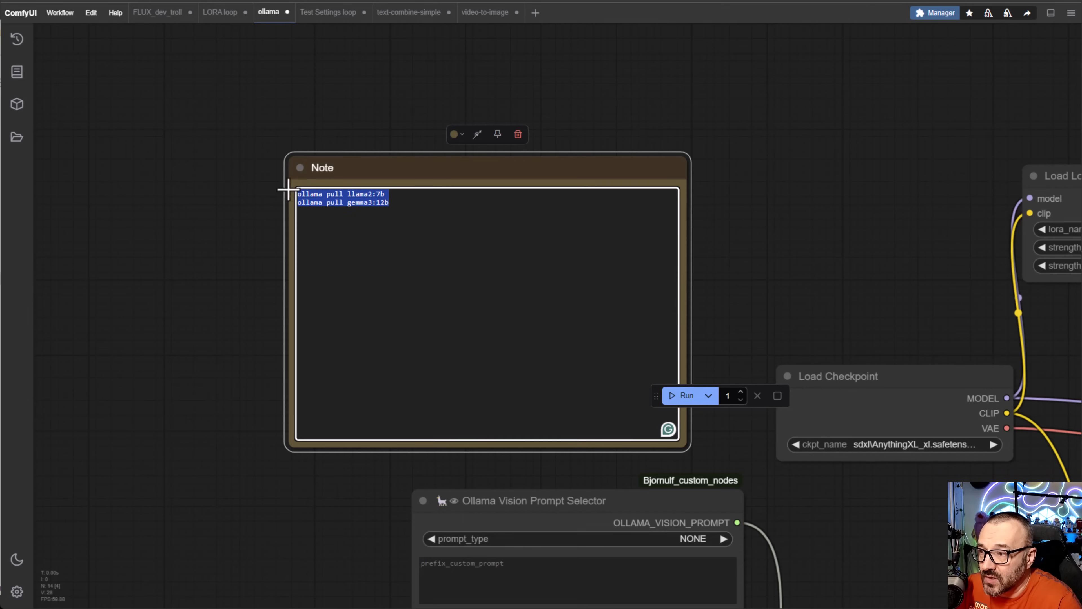
{"action": "left_click", "coordinate": [350, 218]}
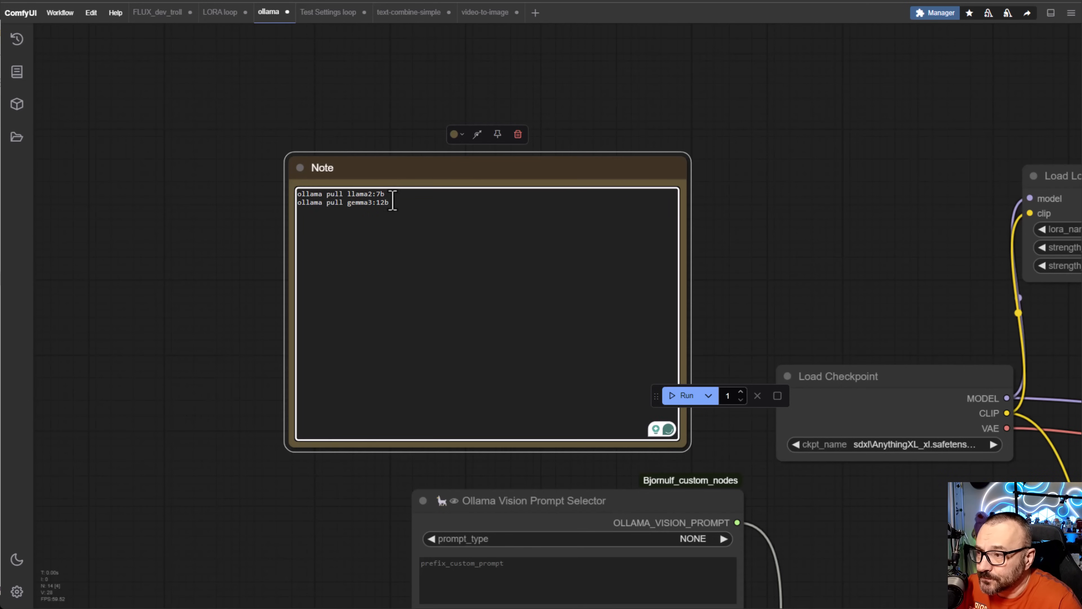
{"action": "left_click_drag", "start_coordinate": [390, 194], "coordinate": [289, 208]}
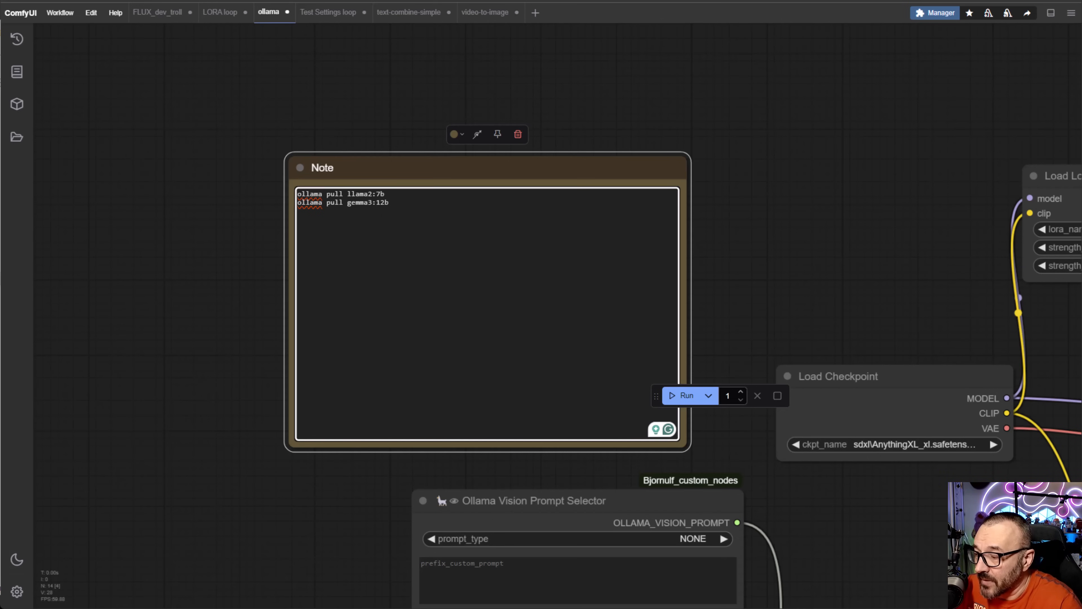
Review the ollama pull gemma3:12b output in the Command Prompt, then return to the ollama workflow in ComfyUI.
{"action": "left_click_drag", "start_coordinate": [353, 547], "coordinate": [569, 236]}
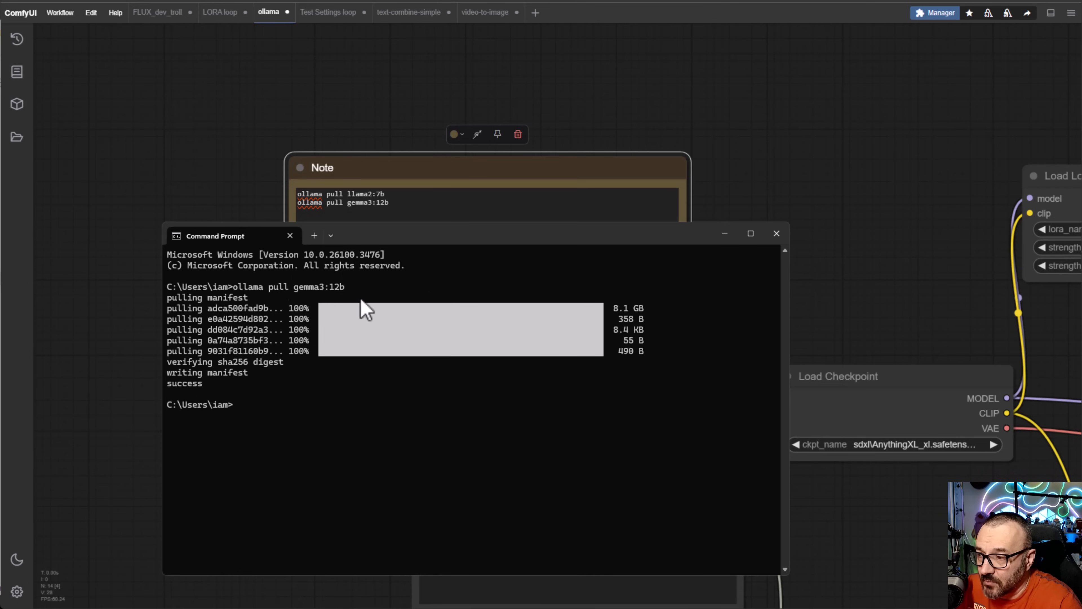
{"action": "left_click_drag", "start_coordinate": [362, 299], "coordinate": [187, 291]}
{"action": "left_click", "coordinate": [293, 351]}
{"action": "left_click_drag", "start_coordinate": [263, 383], "coordinate": [151, 289]}
{"action": "left_click", "coordinate": [268, 370]}
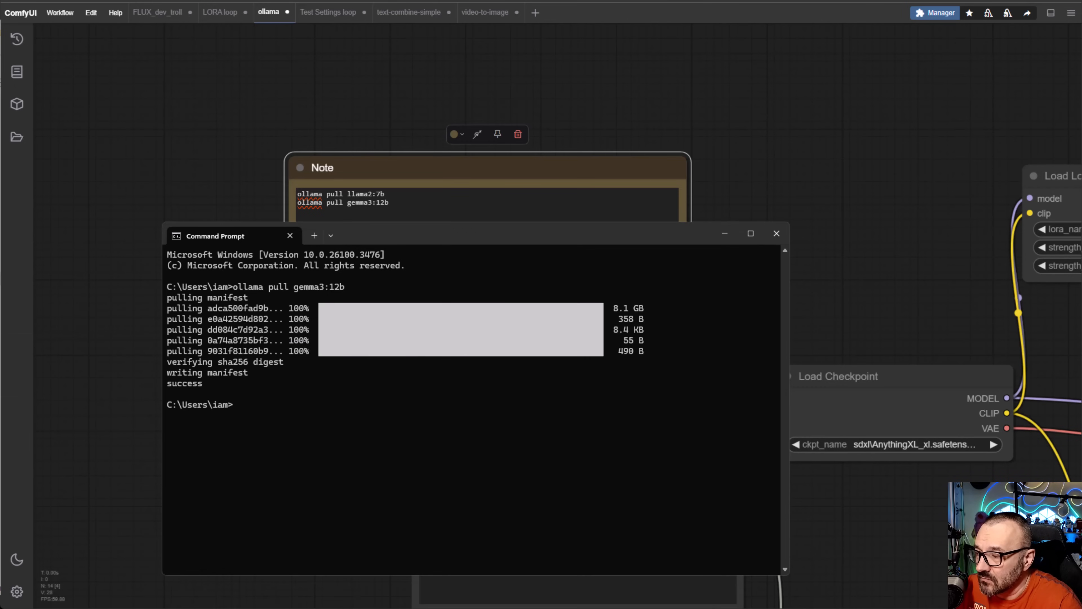
{"action": "key", "text": "alt+Tab"}
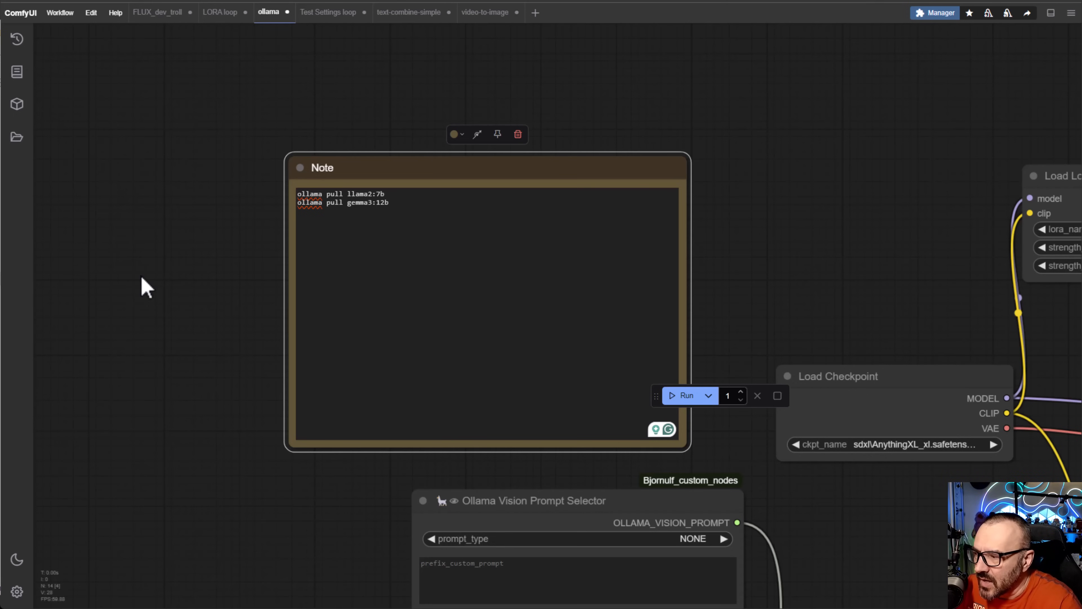
Inspect the ollama_url, model_name and select_model_here settings in the Ollama Configuration node.
{"action": "left_click_drag", "start_coordinate": [746, 227], "coordinate": [433, 1]}
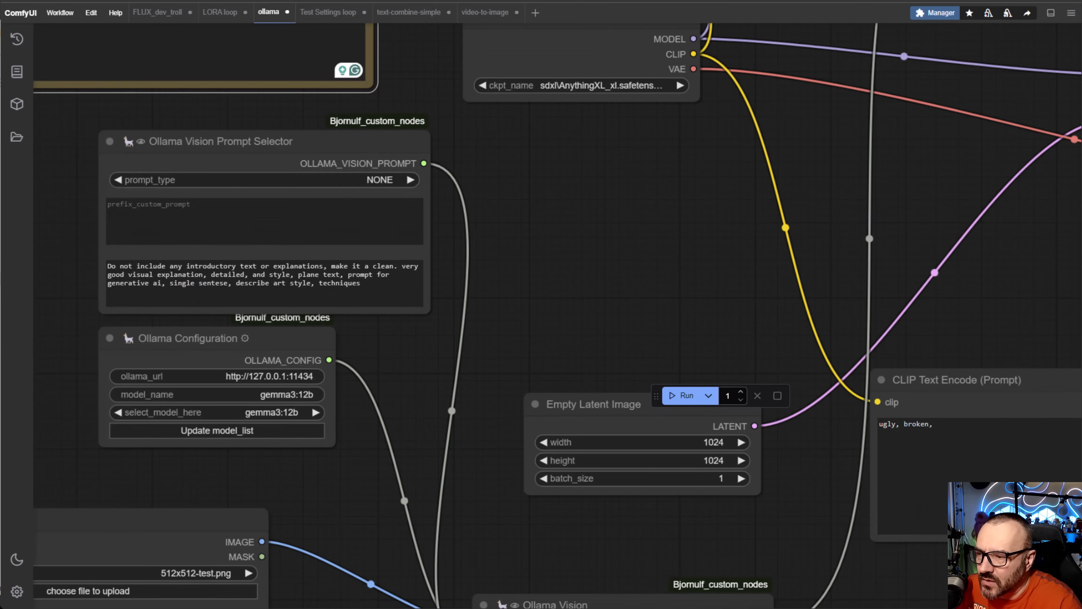
{"action": "left_click_drag", "start_coordinate": [436, 344], "coordinate": [520, 289]}
{"action": "scroll", "coordinate": [469, 298], "scroll_direction": "down", "scroll_amount": 3}
{"action": "scroll", "coordinate": [416, 319], "scroll_direction": "up", "scroll_amount": 11}
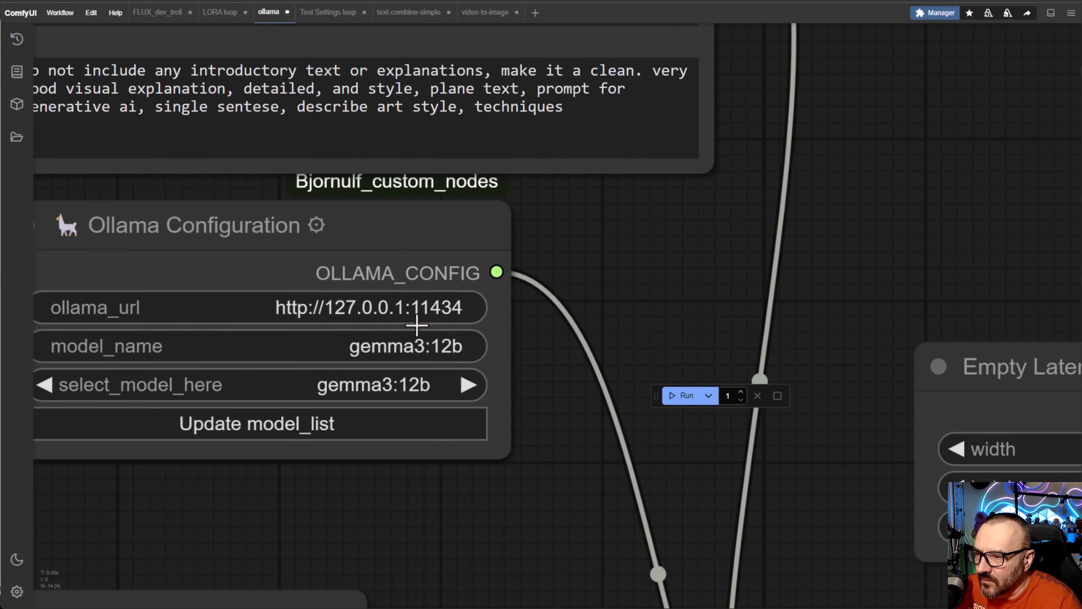
{"action": "left_click_drag", "start_coordinate": [561, 329], "coordinate": [785, 322]}
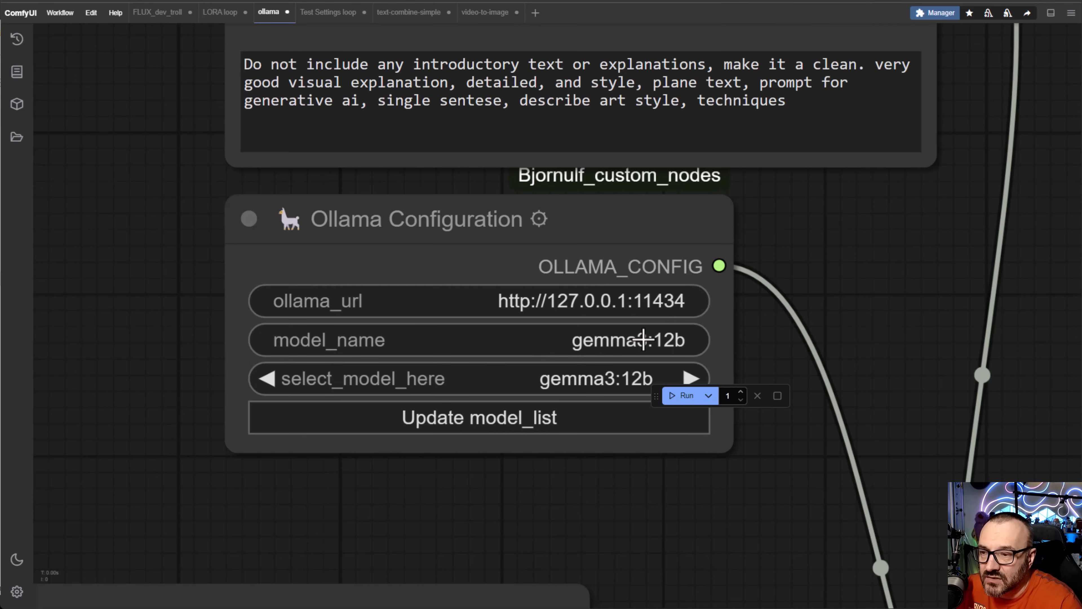
{"action": "scroll", "coordinate": [756, 351], "scroll_direction": "down", "scroll_amount": 3}
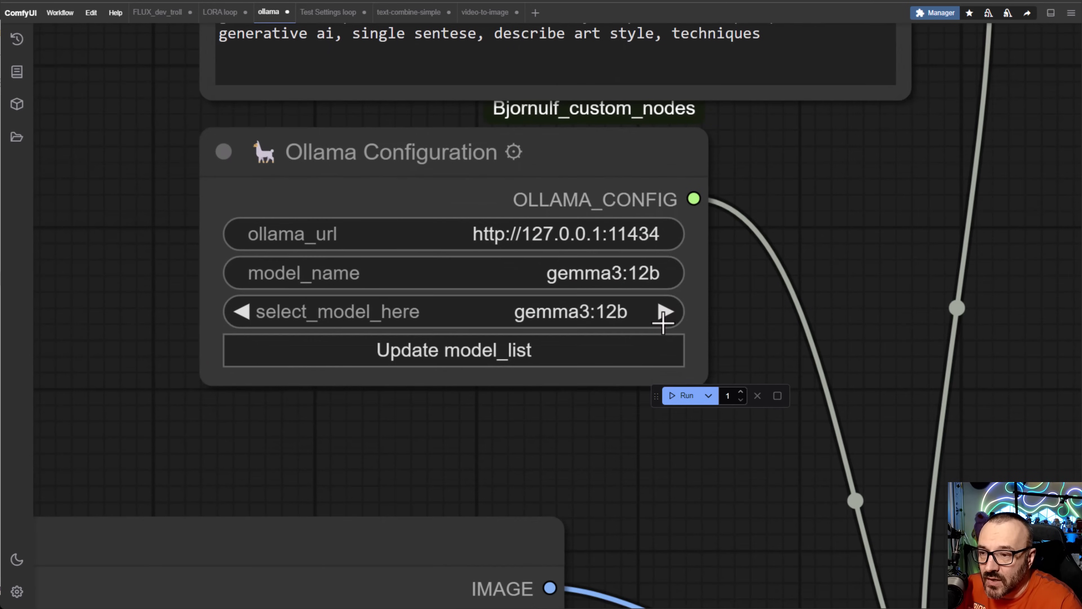
{"action": "left_click", "coordinate": [663, 323]}
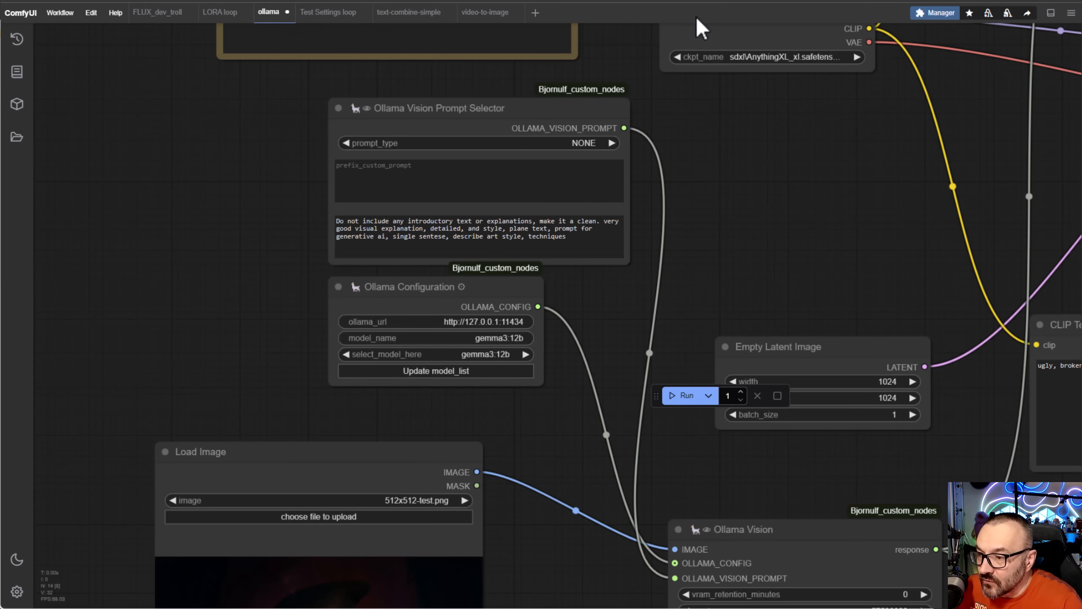
Open the ollama_url value of the Ollama Configuration node for editing to check the server address and port.
{"action": "scroll", "coordinate": [493, 327], "scroll_direction": "up", "scroll_amount": 4}
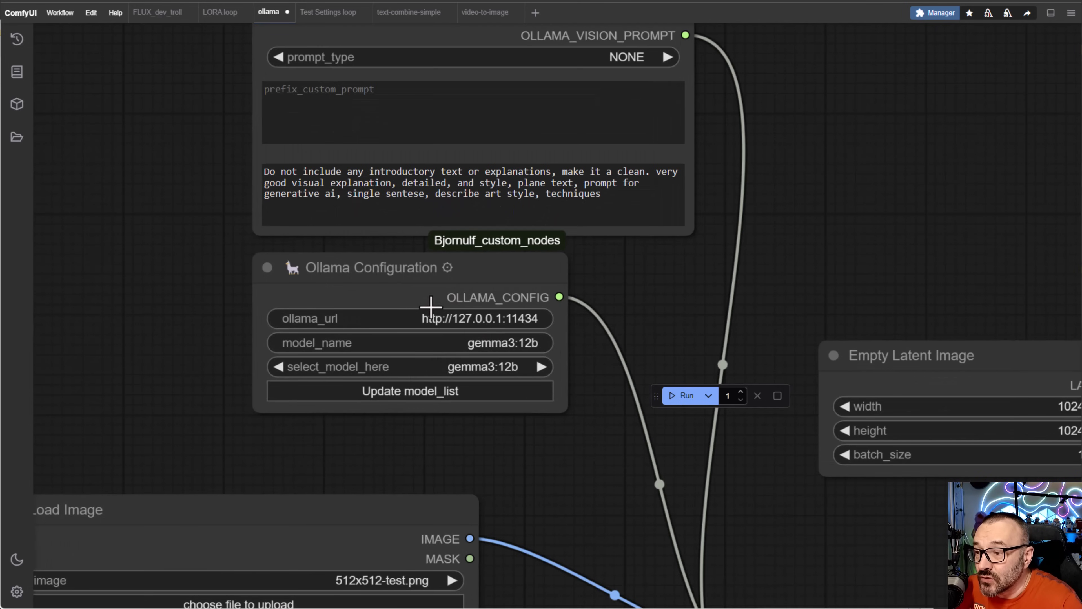
{"action": "left_click", "coordinate": [535, 317]}
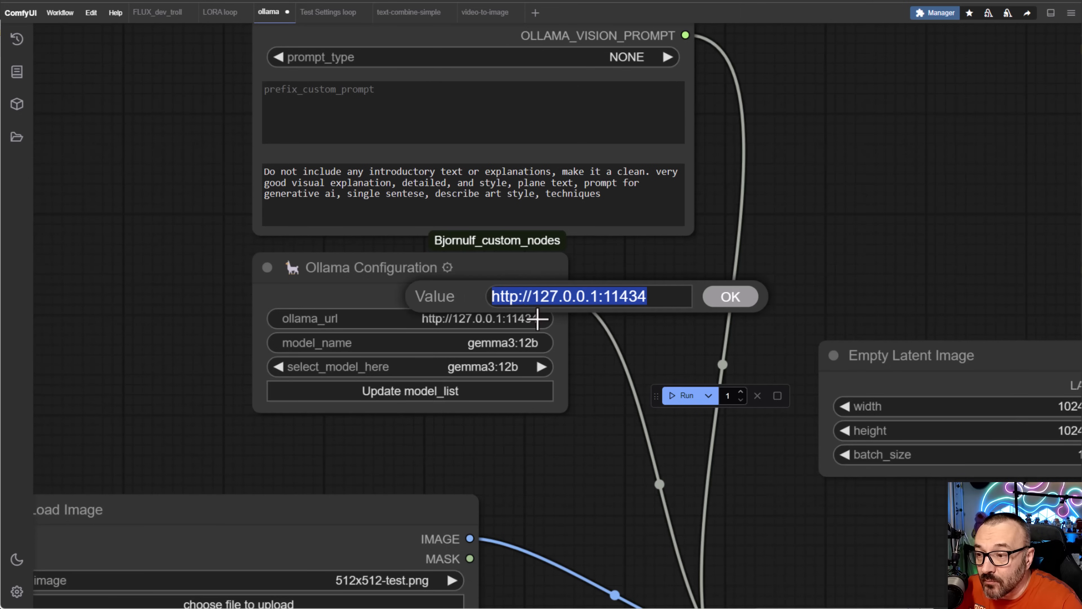
{"action": "left_click", "coordinate": [656, 296]}
{"action": "type", "text": "/"}
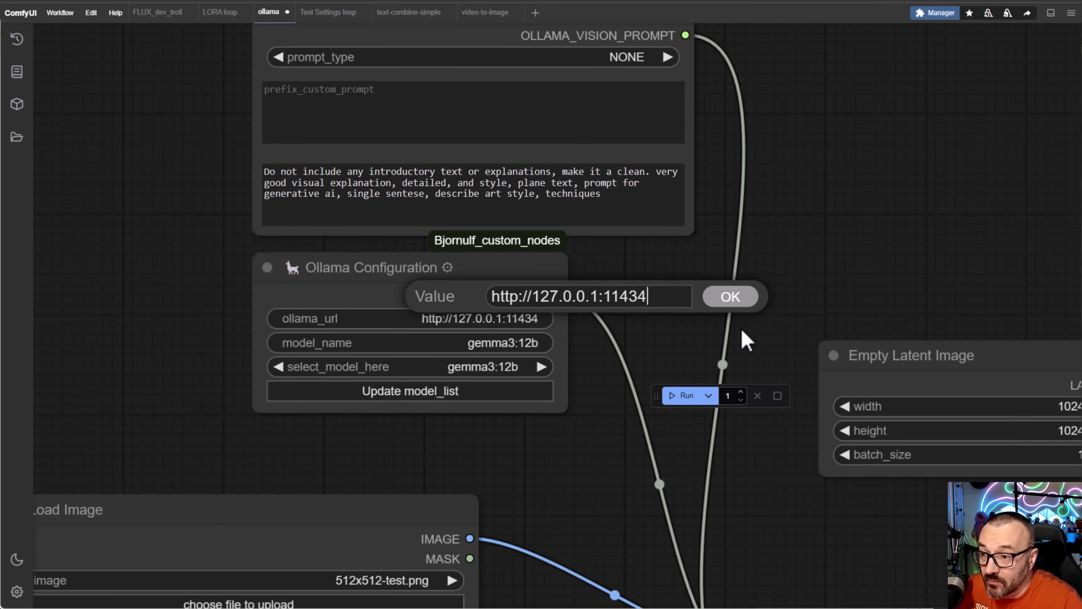
{"action": "left_click", "coordinate": [797, 163]}
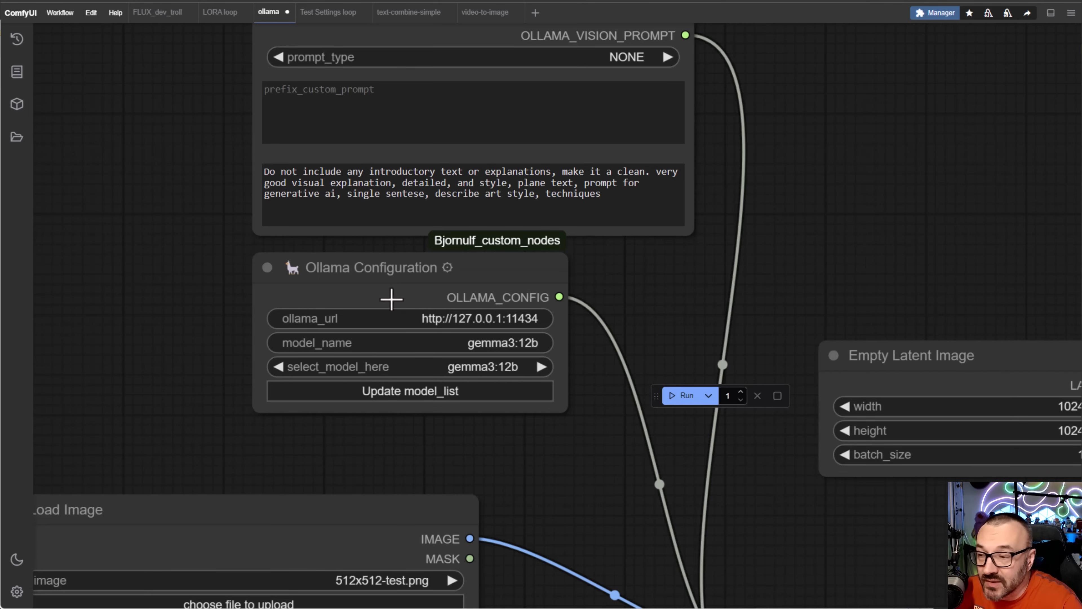
Cycle the Ollama Configuration node's select_model_here option forward and back to gemma3:12b.
{"action": "scroll", "coordinate": [447, 309], "scroll_direction": "up", "scroll_amount": 6}
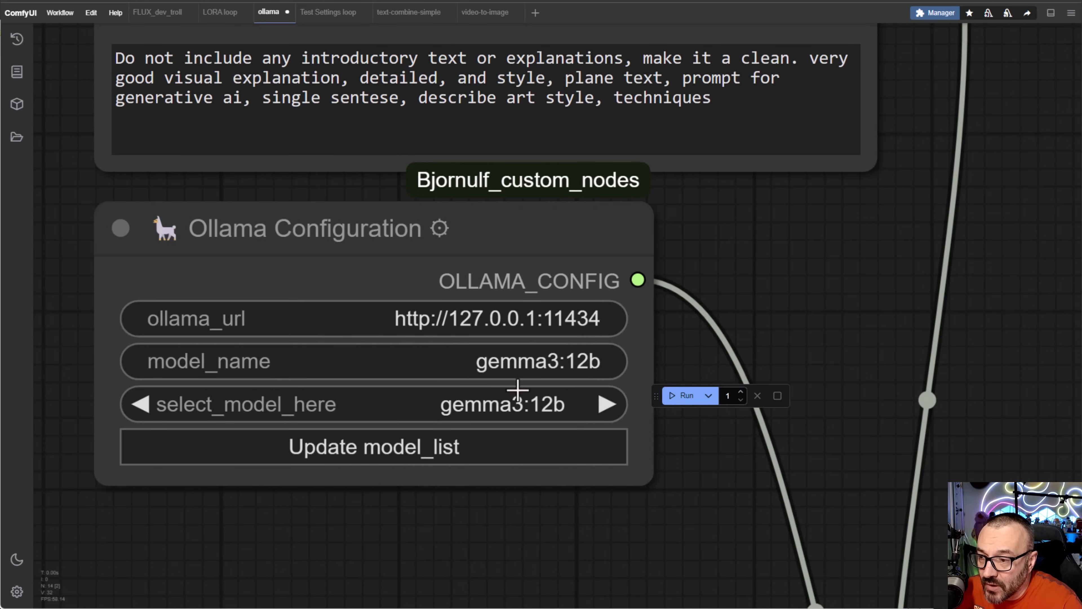
{"action": "left_click", "coordinate": [605, 403]}
{"action": "left_click", "coordinate": [140, 404]}
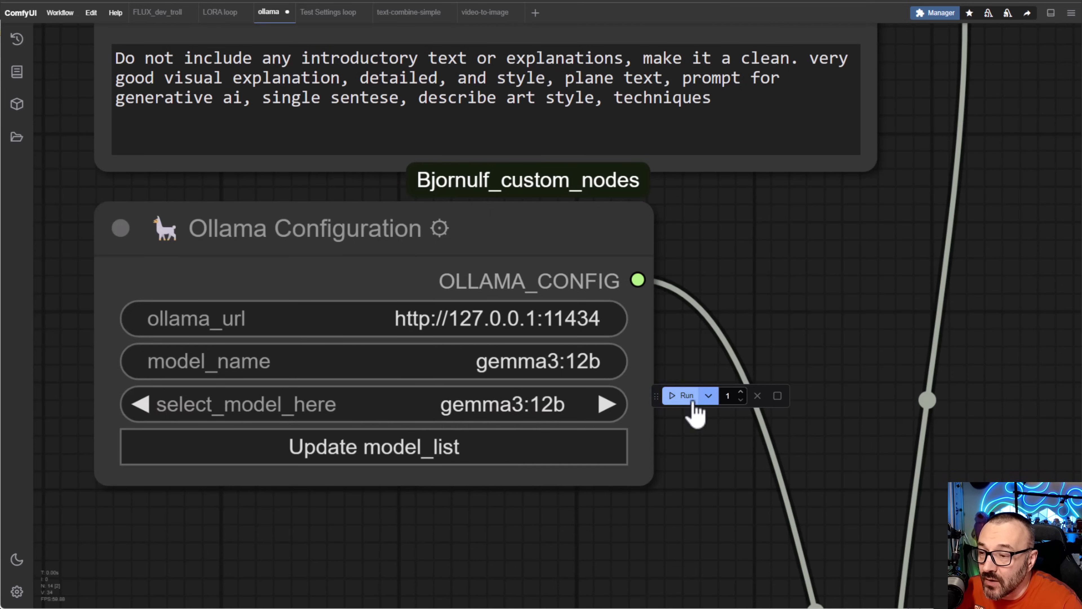
Examine the Ollama Vision node's image, configuration and prompt inputs along with its retention, seed and single-line answer settings.
{"action": "scroll", "coordinate": [658, 481], "scroll_direction": "down", "scroll_amount": 3}
{"action": "scroll", "coordinate": [720, 503], "scroll_direction": "down", "scroll_amount": 1}
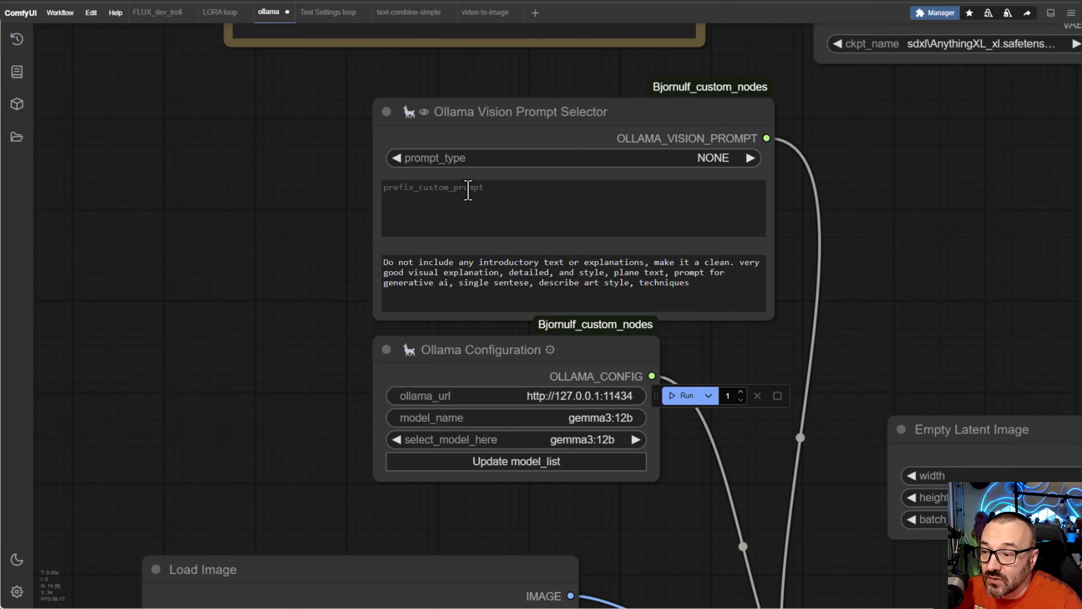
{"action": "left_click_drag", "start_coordinate": [742, 587], "coordinate": [610, 272]}
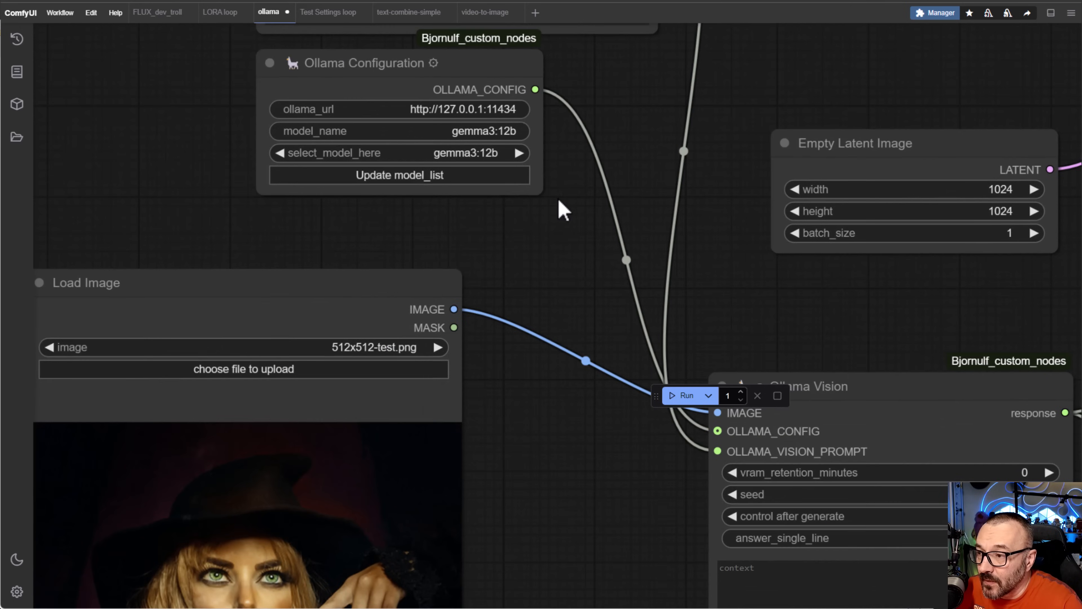
{"action": "scroll", "coordinate": [611, 222], "scroll_direction": "down", "scroll_amount": 3}
{"action": "left_click_drag", "start_coordinate": [611, 222], "coordinate": [391, 278]}
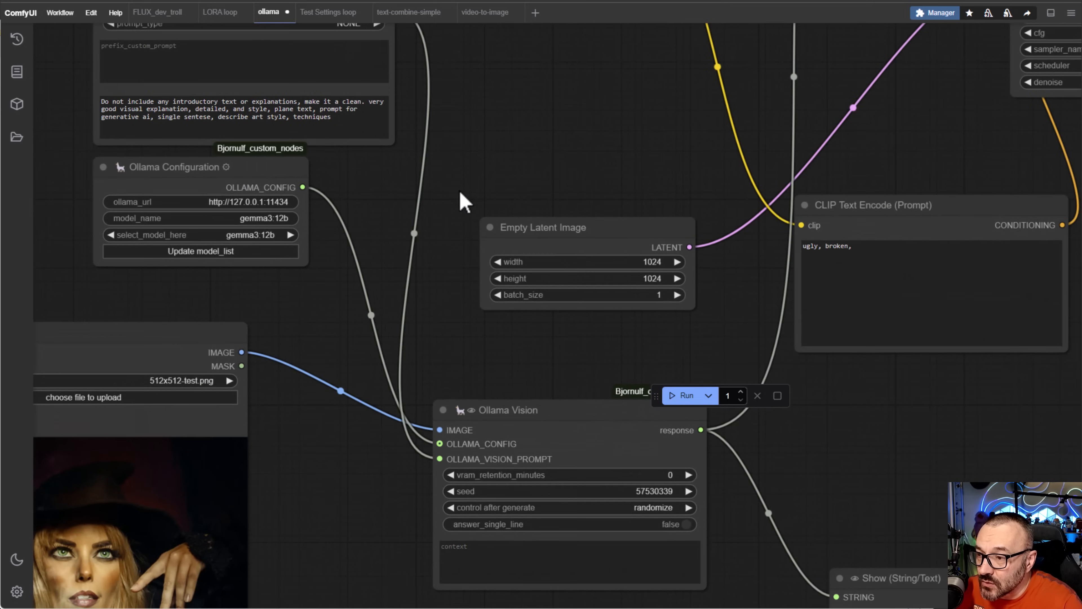
{"action": "left_click_drag", "start_coordinate": [623, 386], "coordinate": [804, 311]}
{"action": "left_click_drag", "start_coordinate": [728, 320], "coordinate": [577, 157]}
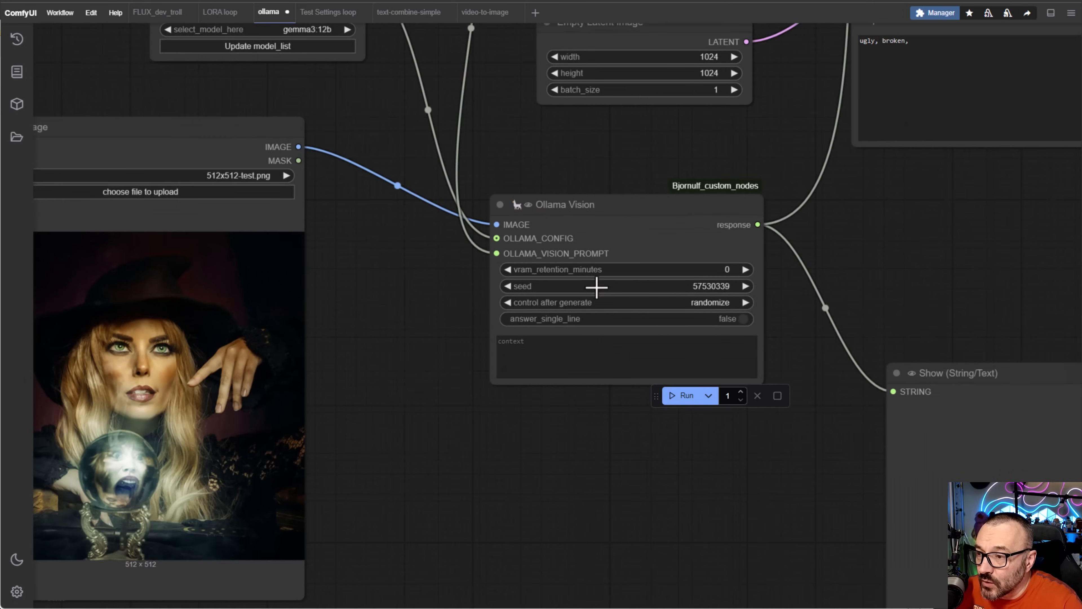
{"action": "scroll", "coordinate": [638, 232], "scroll_direction": "up", "scroll_amount": 5}
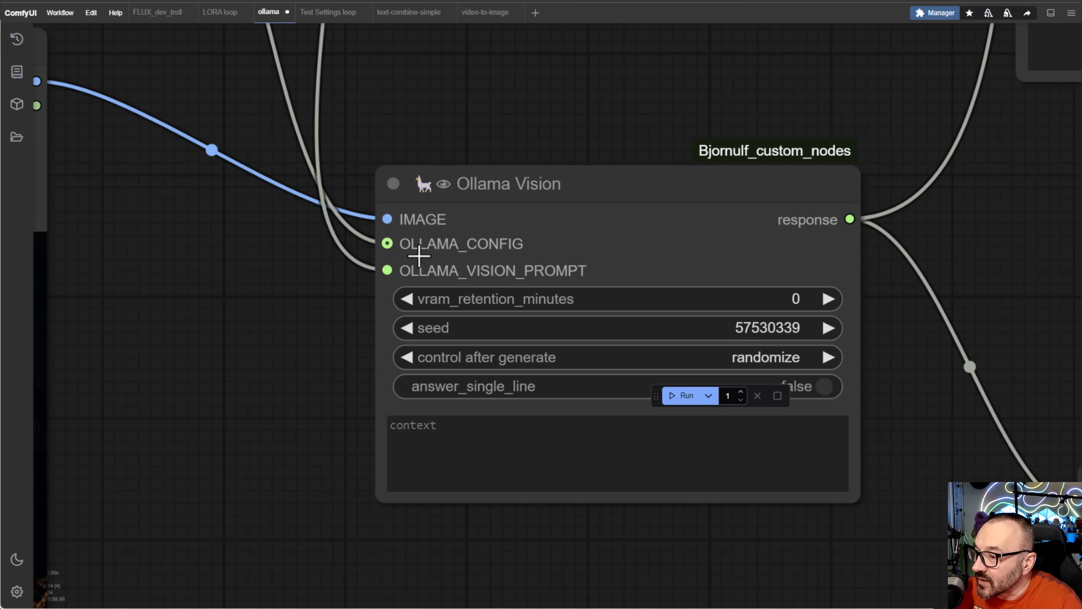
{"action": "scroll", "coordinate": [141, 333], "scroll_direction": "down", "scroll_amount": 5}
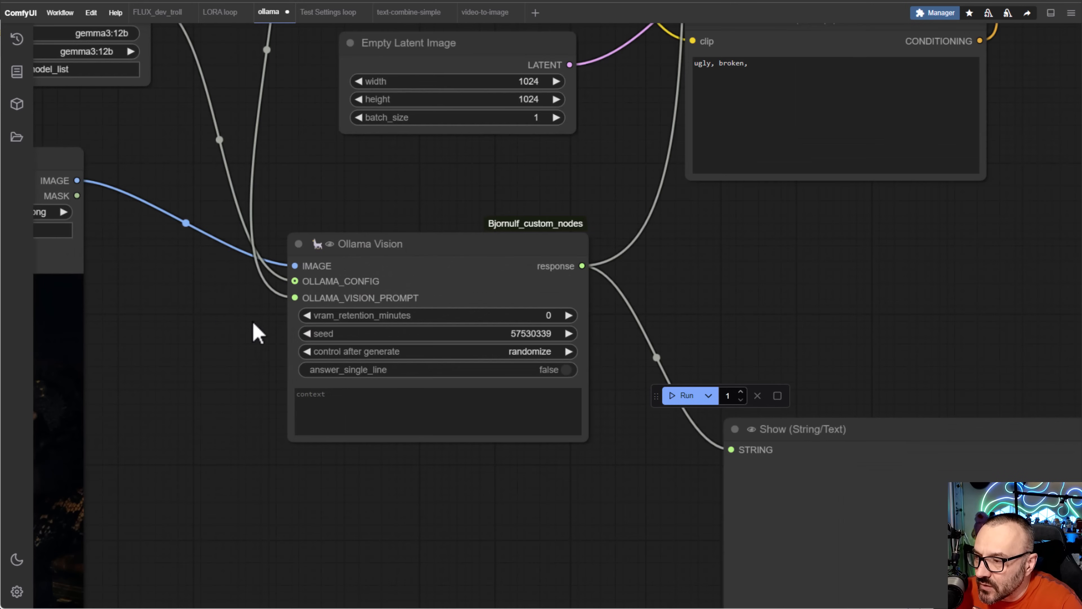
Trace the Ollama Vision response to the positive CLIP Text Encode node and move the Load LoRA node away from it.
{"action": "left_click_drag", "start_coordinate": [240, 338], "coordinate": [382, 339]}
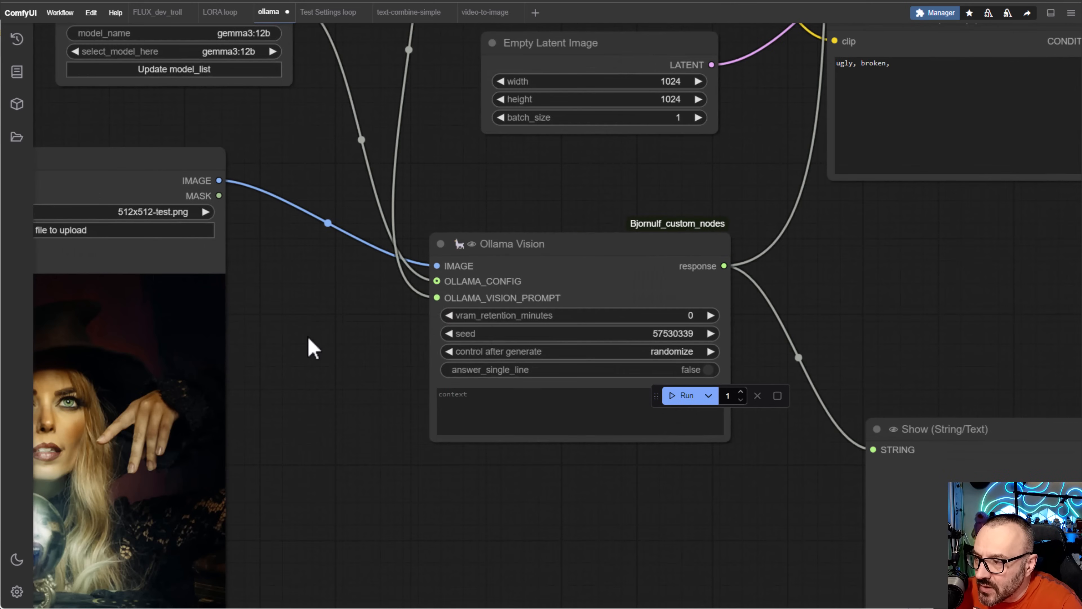
{"action": "left_click_drag", "start_coordinate": [309, 339], "coordinate": [422, 223]}
{"action": "left_click_drag", "start_coordinate": [527, 378], "coordinate": [127, 595]}
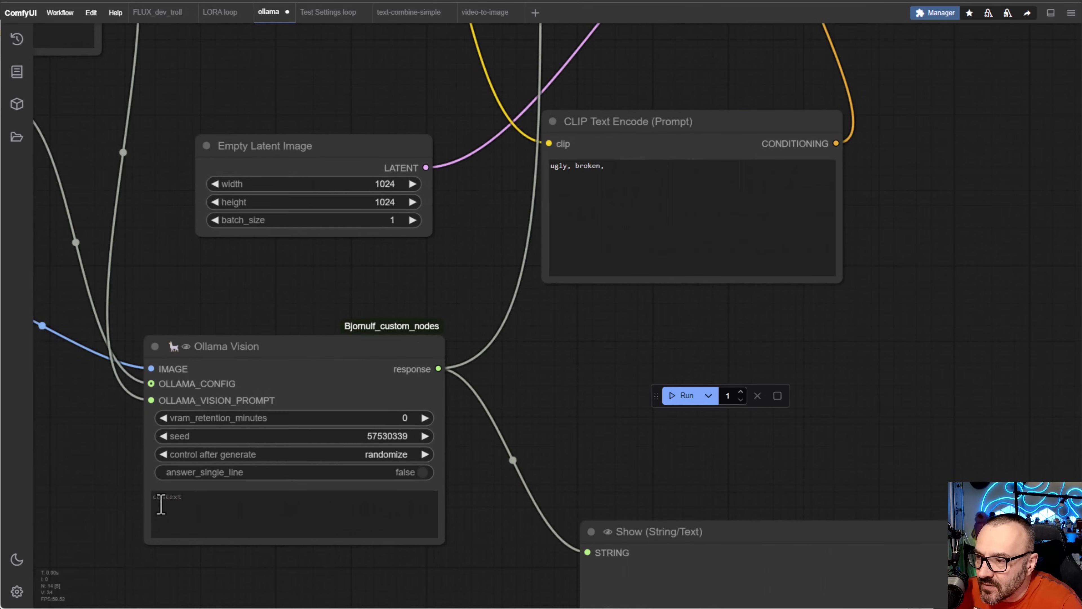
{"action": "left_click_drag", "start_coordinate": [581, 239], "coordinate": [566, 539]}
{"action": "left_click_drag", "start_coordinate": [569, 43], "coordinate": [552, 376]}
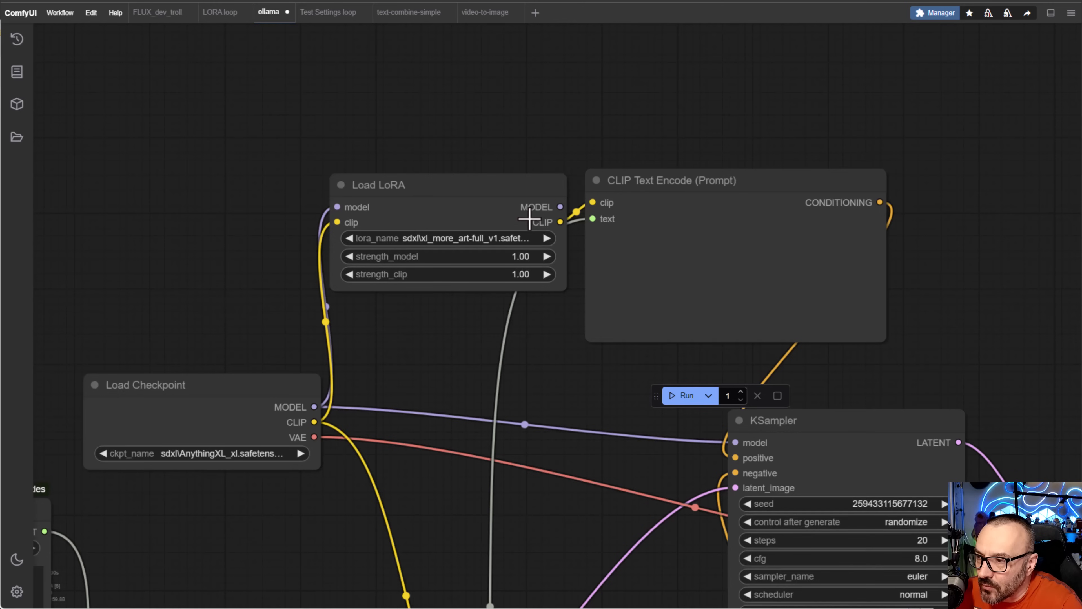
{"action": "left_click_drag", "start_coordinate": [530, 184], "coordinate": [496, 172]}
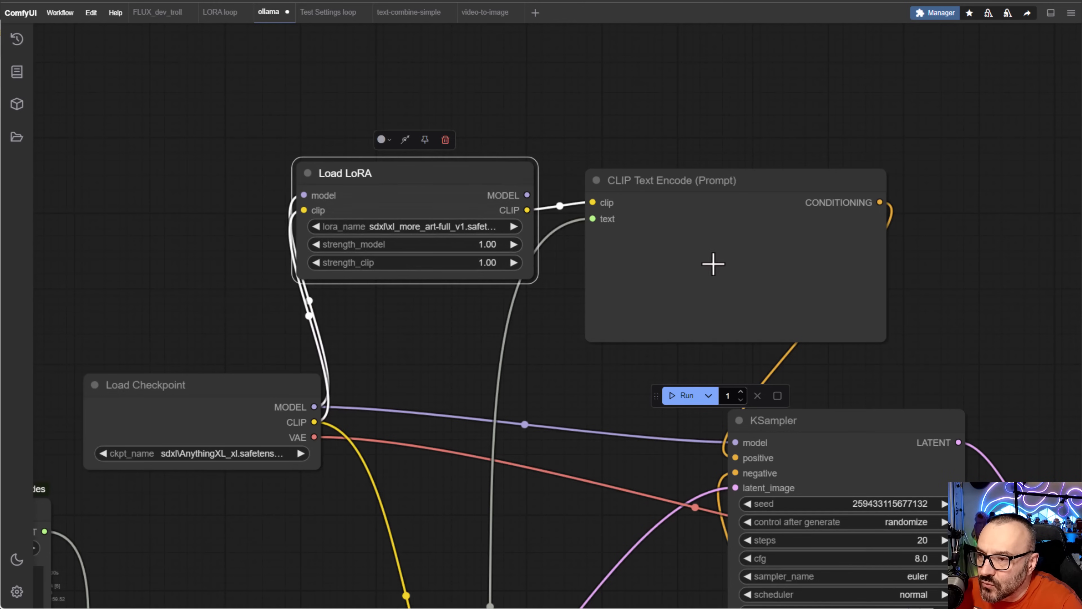
Follow the second Ollama Vision response link to the Show (String/Text) node and check its display area.
{"action": "left_click_drag", "start_coordinate": [616, 381], "coordinate": [405, 29]}
{"action": "left_click_drag", "start_coordinate": [507, 145], "coordinate": [336, 501]}
{"action": "left_click_drag", "start_coordinate": [246, 313], "coordinate": [458, 0]}
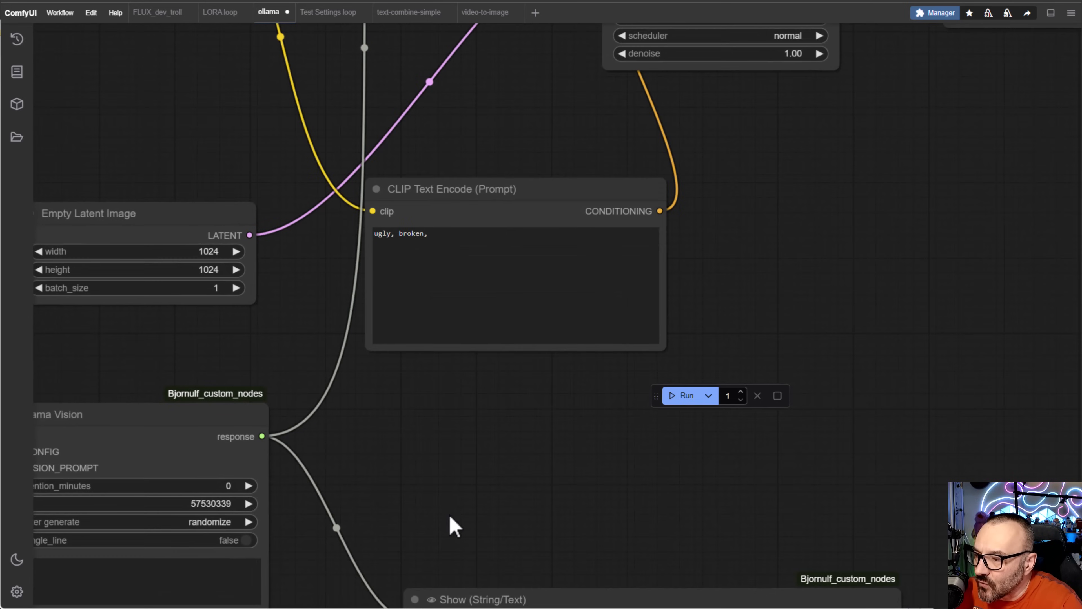
{"action": "left_click_drag", "start_coordinate": [455, 526], "coordinate": [478, 131]}
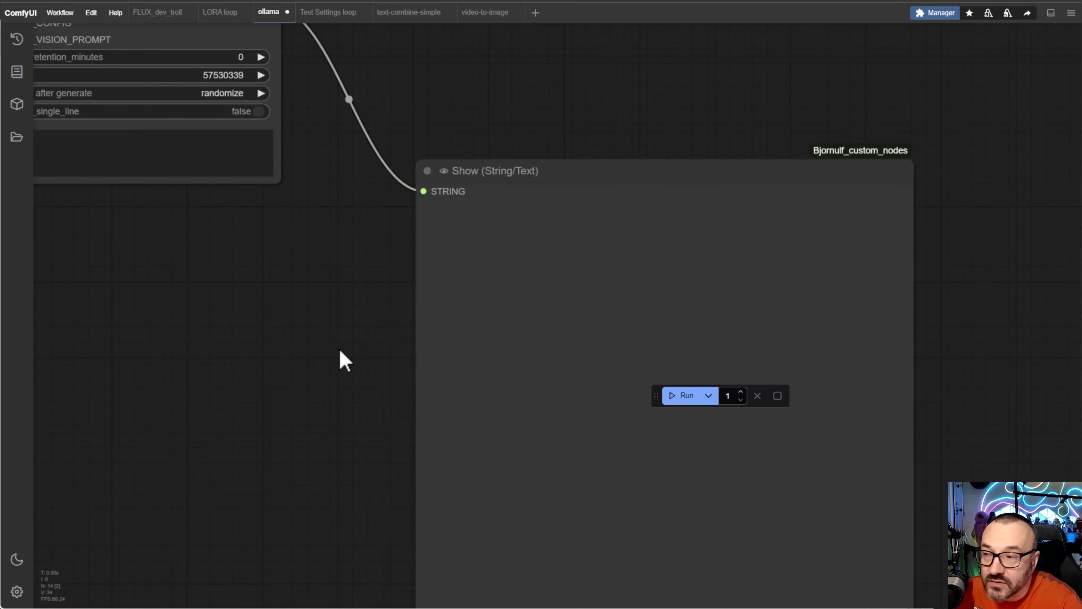
Set the Load Checkpoint node's model to sdxl\juggernautXL_juggXIByRundiffusion.safetensors.
{"action": "left_click_drag", "start_coordinate": [401, 379], "coordinate": [634, 579]}
{"action": "scroll", "coordinate": [527, 508], "scroll_direction": "down", "scroll_amount": 4}
{"action": "left_click_drag", "start_coordinate": [613, 295], "coordinate": [697, 384]}
{"action": "left_click_drag", "start_coordinate": [519, 234], "coordinate": [438, 385]}
{"action": "scroll", "coordinate": [417, 179], "scroll_direction": "up", "scroll_amount": 5}
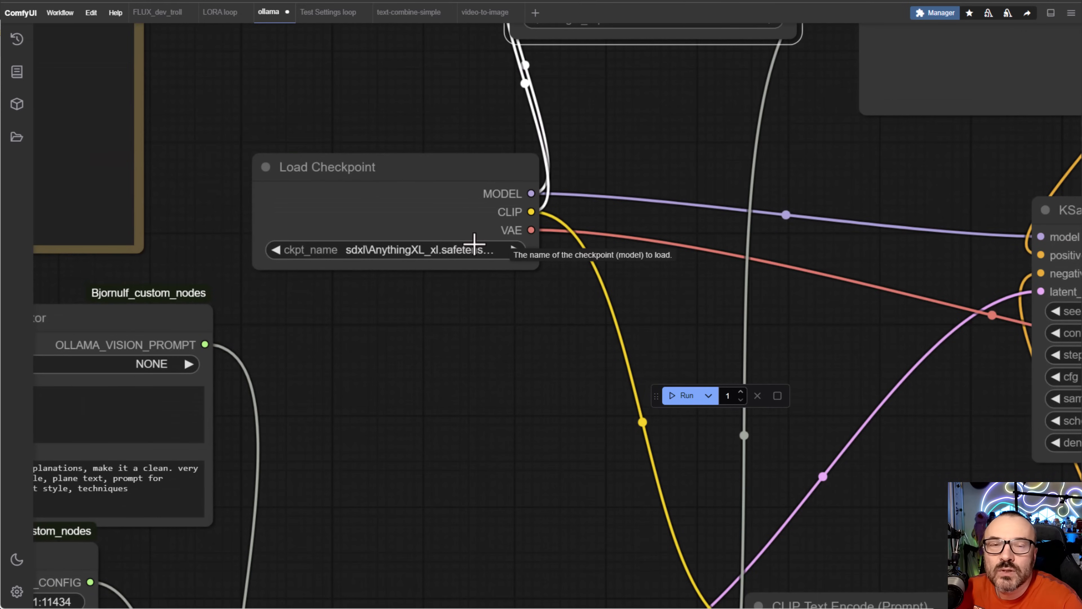
{"action": "left_click", "coordinate": [474, 245]}
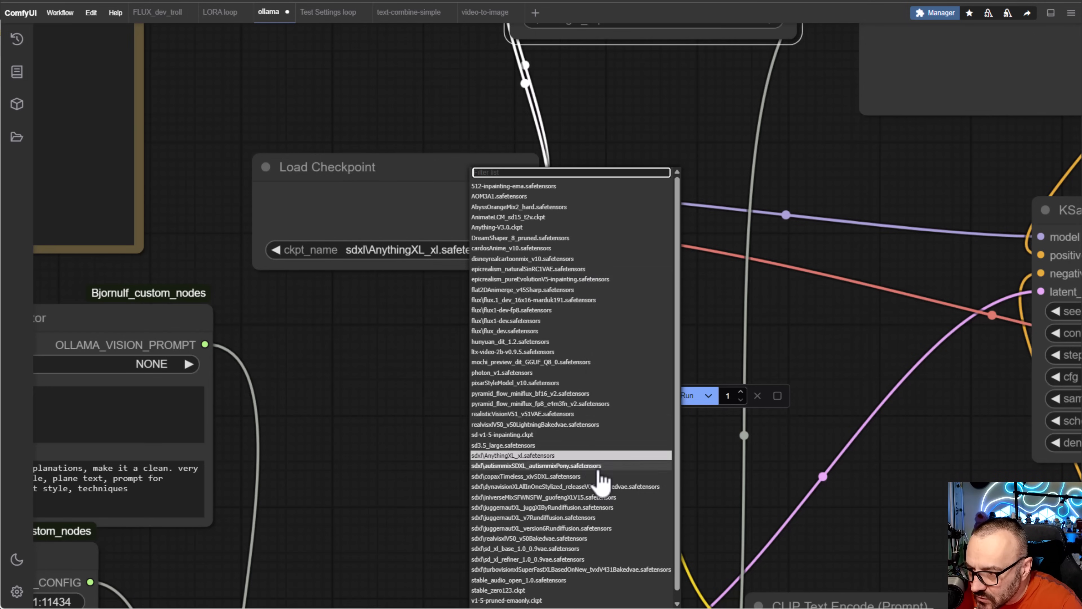
{"action": "left_click", "coordinate": [589, 509]}
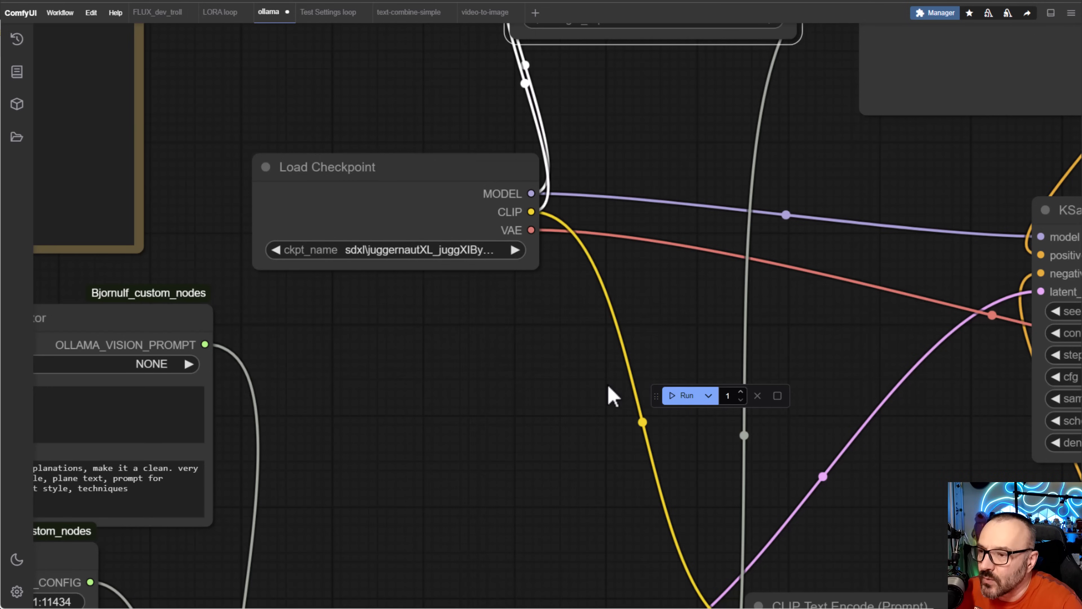
Run the ollama workflow once and follow the Ollama Vision node as it processes the source picture.
{"action": "left_click", "coordinate": [677, 397]}
{"action": "scroll", "coordinate": [475, 465], "scroll_direction": "down", "scroll_amount": 5}
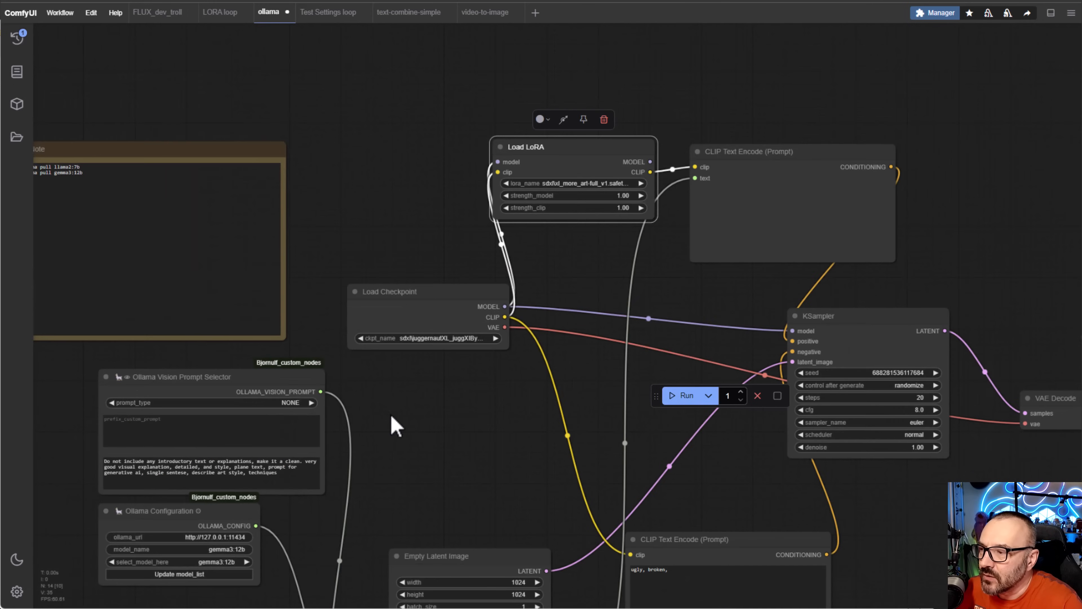
{"action": "left_click_drag", "start_coordinate": [391, 423], "coordinate": [493, 43]}
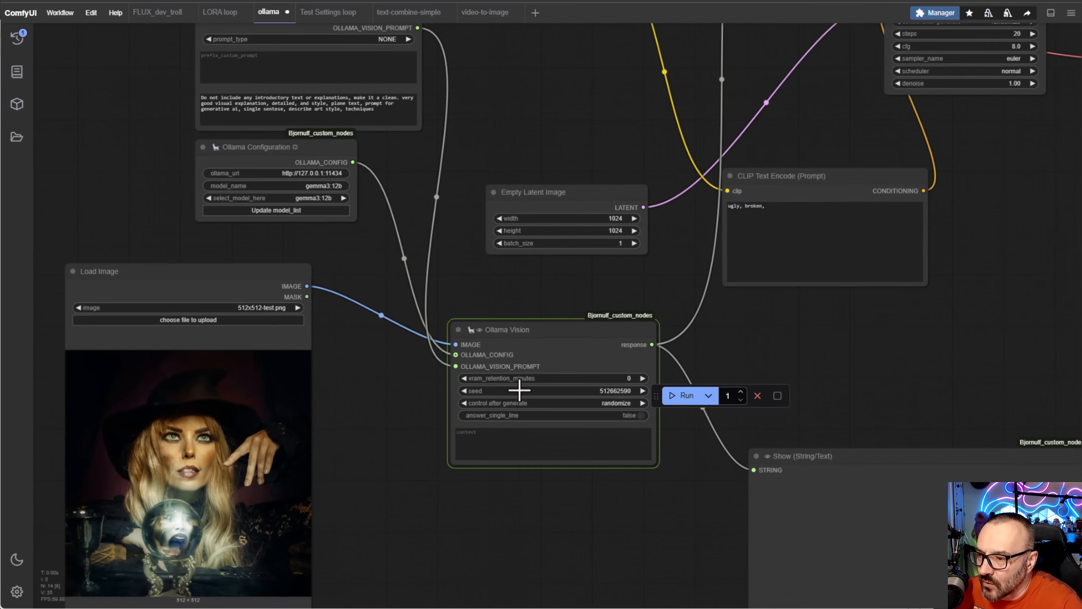
{"action": "scroll", "coordinate": [520, 388], "scroll_direction": "up", "scroll_amount": 3}
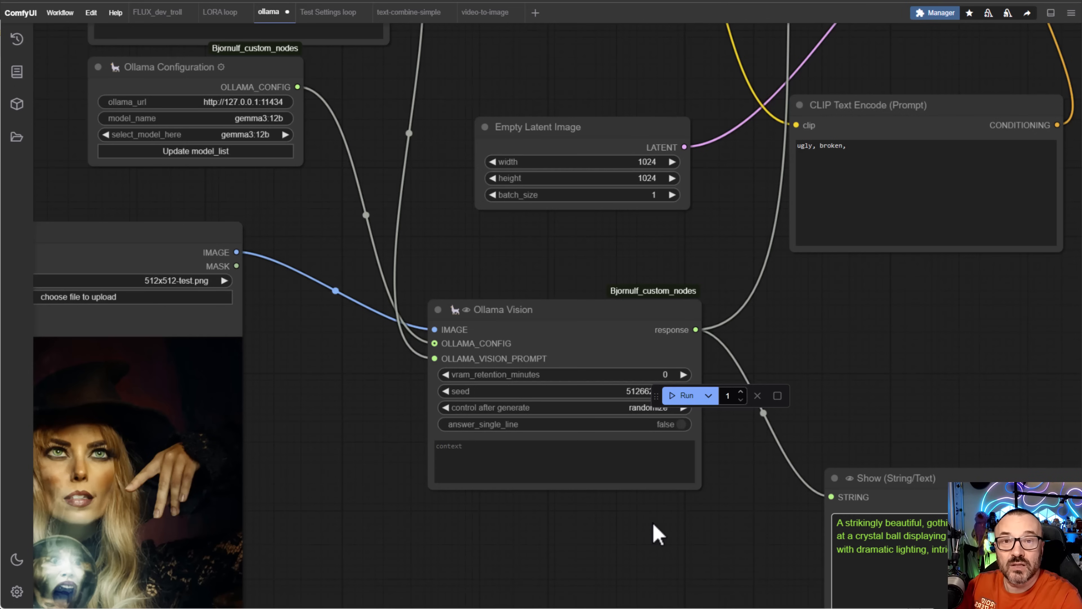
Read the generated image description in the Show (String/Text) node.
{"action": "left_click_drag", "start_coordinate": [852, 410], "coordinate": [399, 187]}
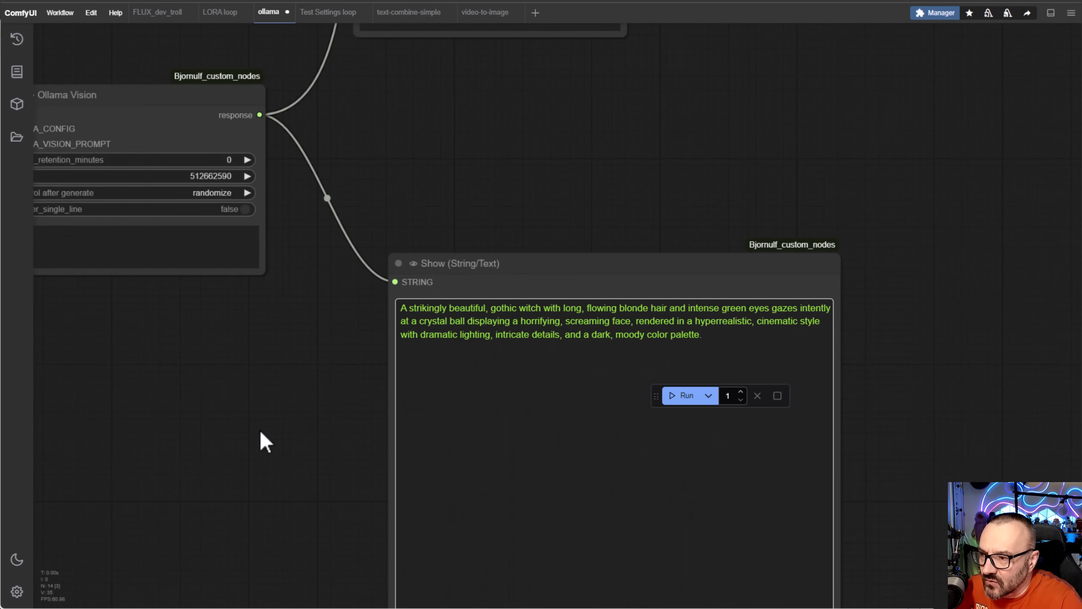
{"action": "scroll", "coordinate": [260, 433], "scroll_direction": "up", "scroll_amount": 5}
{"action": "left_click_drag", "start_coordinate": [818, 357], "coordinate": [464, 399]}
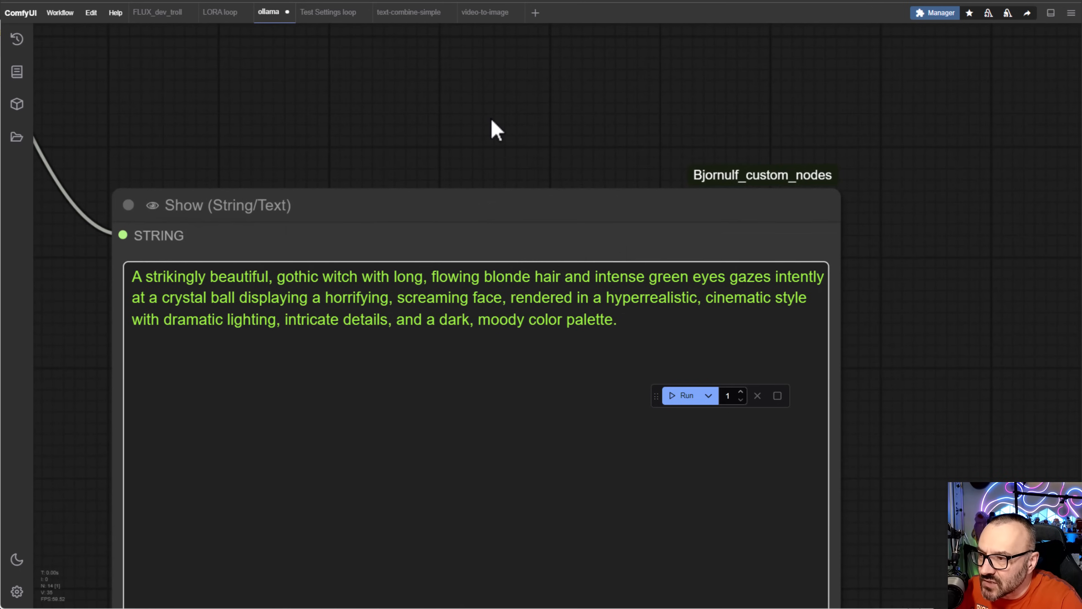
Examine the generated picture in the Preview Image node beside the VAE Decode node.
{"action": "scroll", "coordinate": [493, 128], "scroll_direction": "down", "scroll_amount": 5}
{"action": "left_click_drag", "start_coordinate": [198, 277], "coordinate": [7, 583]}
{"action": "scroll", "coordinate": [420, 316], "scroll_direction": "up", "scroll_amount": 1}
{"action": "left_click_drag", "start_coordinate": [419, 316], "coordinate": [360, 281]}
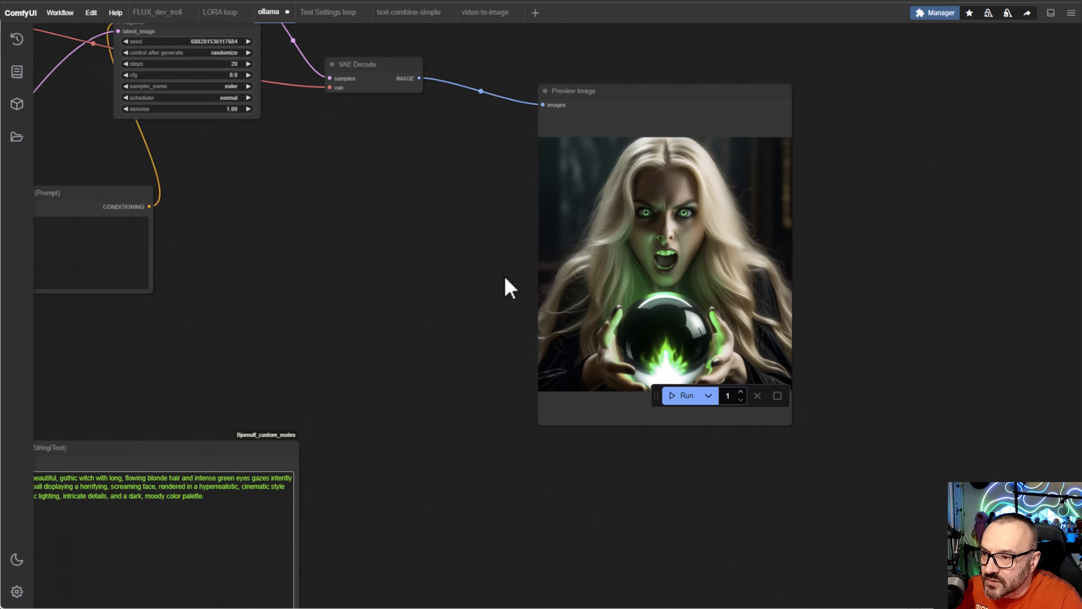
Compare the generated picture in the Preview Image node with the source picture in the Load Image node.
{"action": "scroll", "coordinate": [332, 307], "scroll_direction": "down", "scroll_amount": 3}
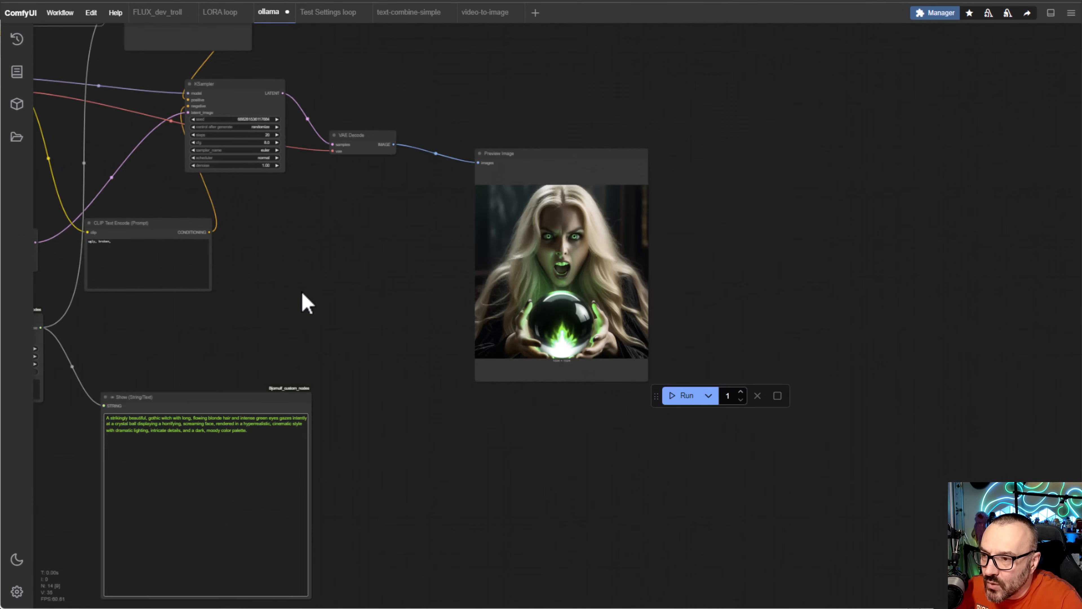
{"action": "left_click_drag", "start_coordinate": [307, 302], "coordinate": [716, 239]}
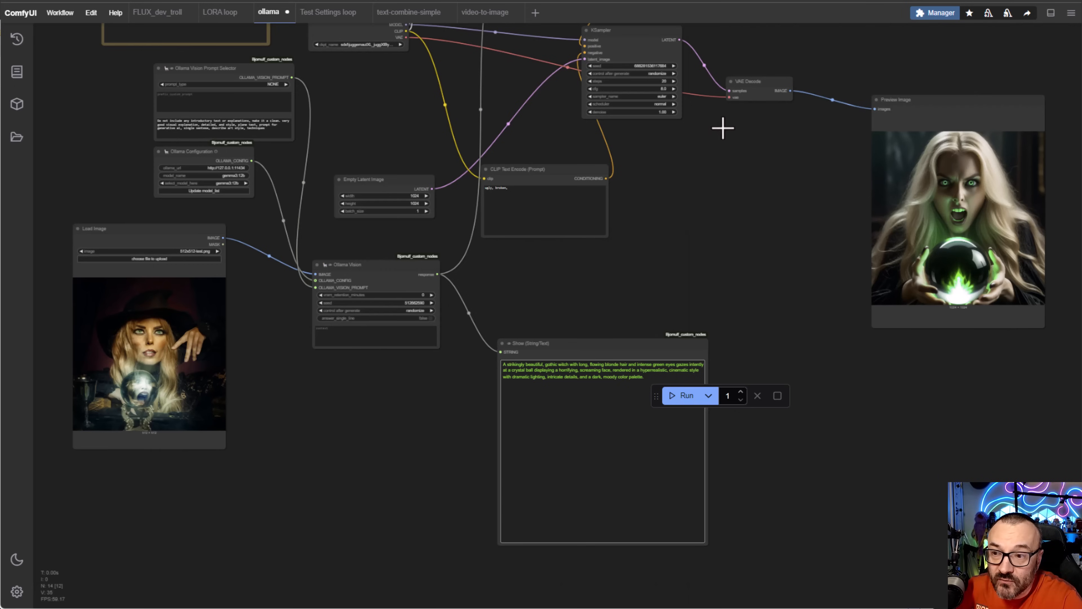
{"action": "left_click_drag", "start_coordinate": [734, 269], "coordinate": [425, 374]}
{"action": "scroll", "coordinate": [719, 314], "scroll_direction": "up", "scroll_amount": 10}
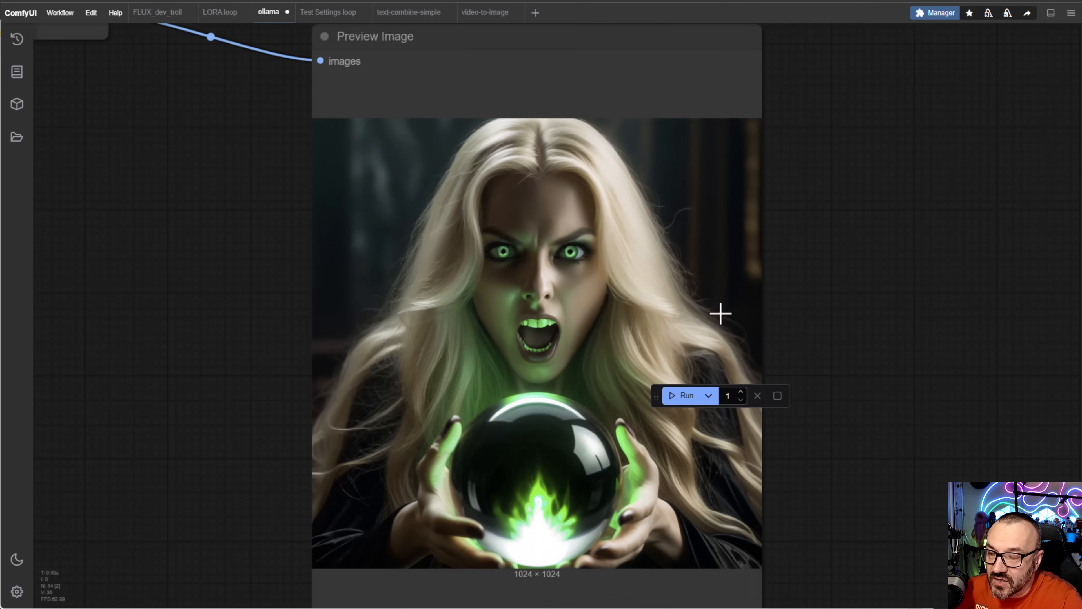
{"action": "left_click_drag", "start_coordinate": [128, 339], "coordinate": [302, 210]}
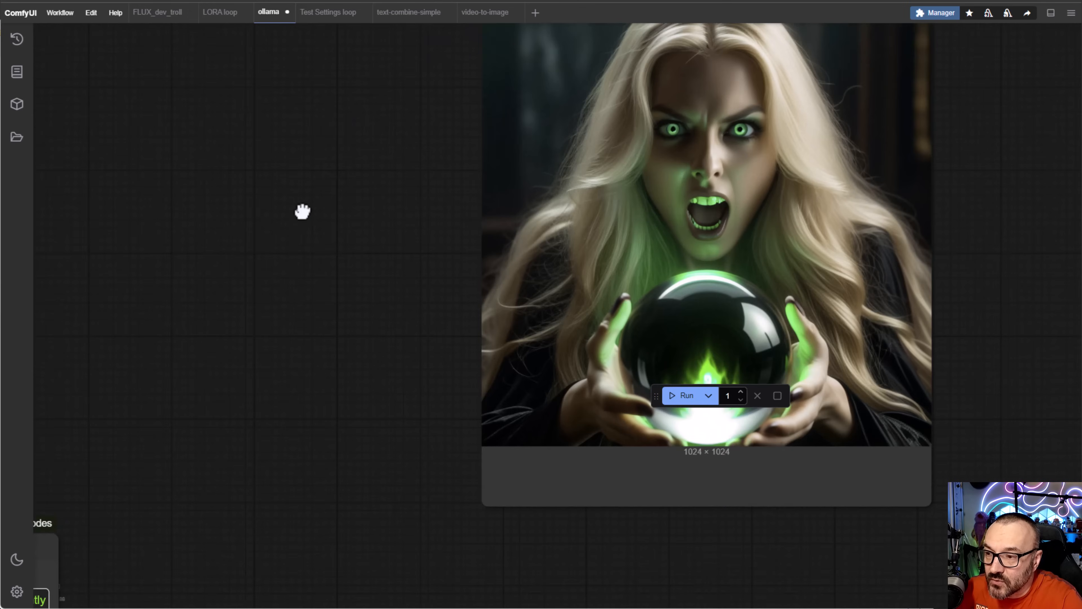
Examine the Ollama Vision Prompt Selector and Ollama Configuration nodes and their links to the Ollama Vision node.
{"action": "scroll", "coordinate": [471, 257], "scroll_direction": "down", "scroll_amount": 7}
{"action": "left_click_drag", "start_coordinate": [198, 282], "coordinate": [1023, 358]}
{"action": "scroll", "coordinate": [264, 149], "scroll_direction": "up", "scroll_amount": 7}
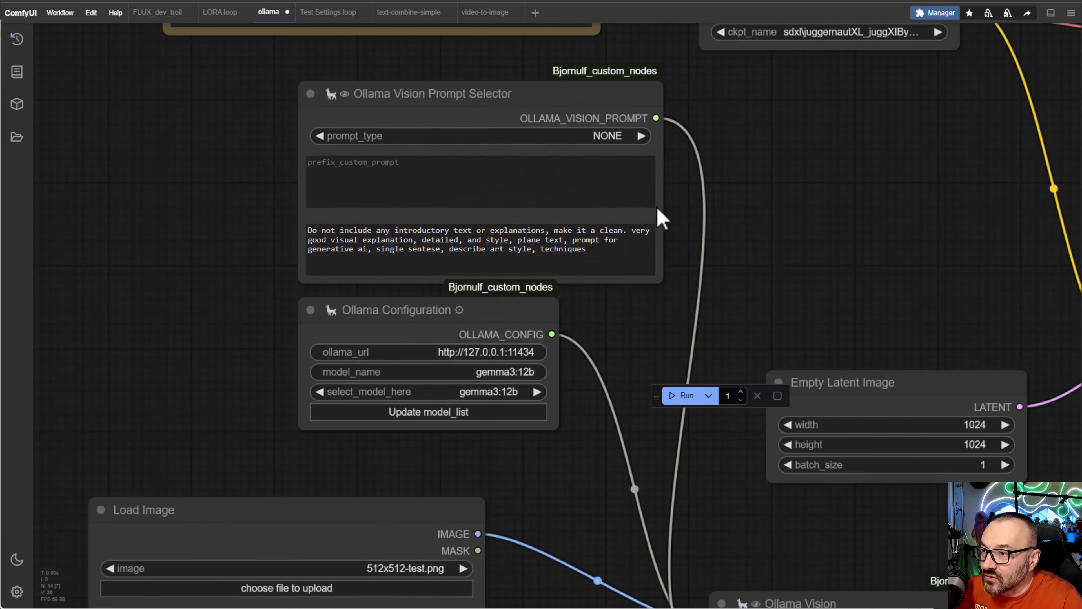
{"action": "scroll", "coordinate": [271, 217], "scroll_direction": "up", "scroll_amount": 5}
{"action": "scroll", "coordinate": [261, 218], "scroll_direction": "down", "scroll_amount": 2}
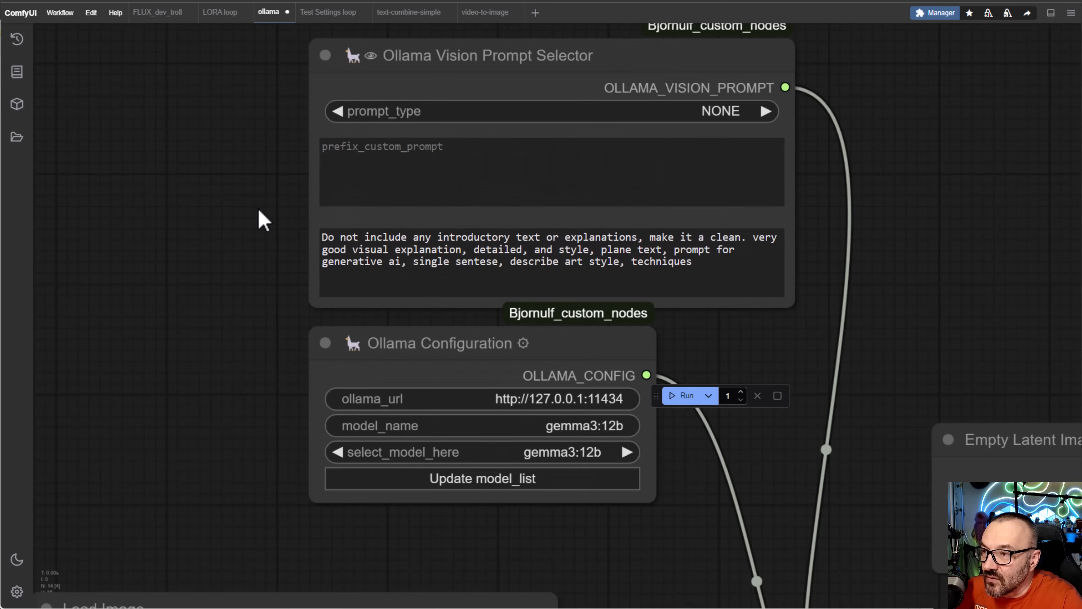
{"action": "left_click_drag", "start_coordinate": [181, 240], "coordinate": [75, 273]}
{"action": "left_click_drag", "start_coordinate": [624, 530], "coordinate": [517, 188]}
{"action": "mouse_move", "coordinate": [230, 101]}
{"action": "left_mouse_down"}
{"action": "mouse_move", "coordinate": [489, 290]}
{"action": "mouse_move", "coordinate": [511, 446]}
{"action": "mouse_move", "coordinate": [203, 125]}
{"action": "mouse_move", "coordinate": [270, 88]}
{"action": "mouse_move", "coordinate": [233, 102]}
{"action": "left_mouse_up"}
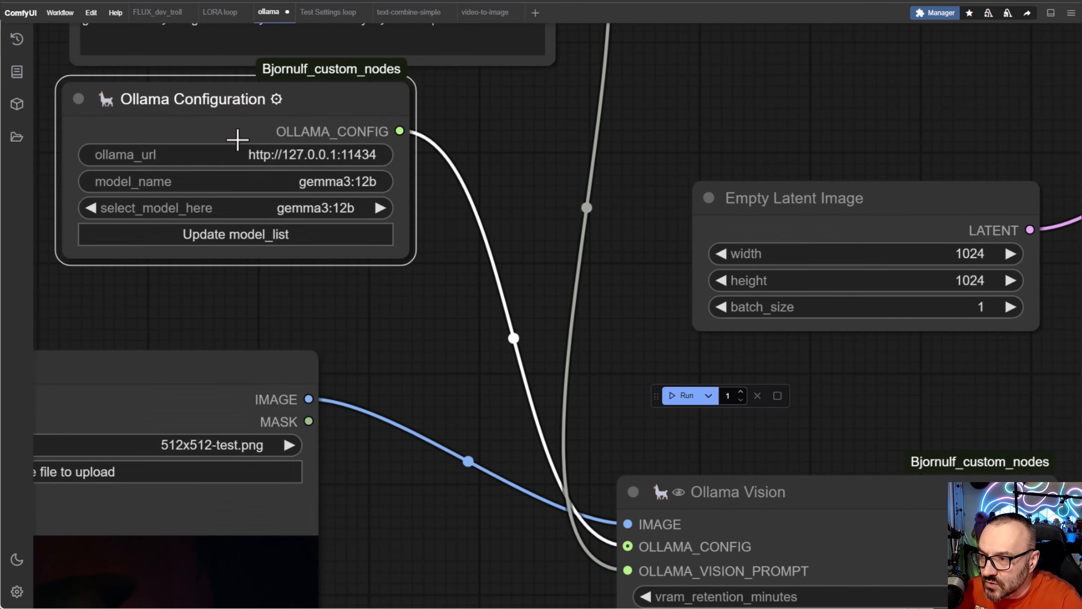
Review the custom prompt instructions in the Ollama Vision Prompt Selector node.
{"action": "left_click_drag", "start_coordinate": [614, 380], "coordinate": [539, 173]}
{"action": "left_click_drag", "start_coordinate": [611, 224], "coordinate": [710, 606]}
{"action": "left_click_drag", "start_coordinate": [402, 75], "coordinate": [404, 53]}
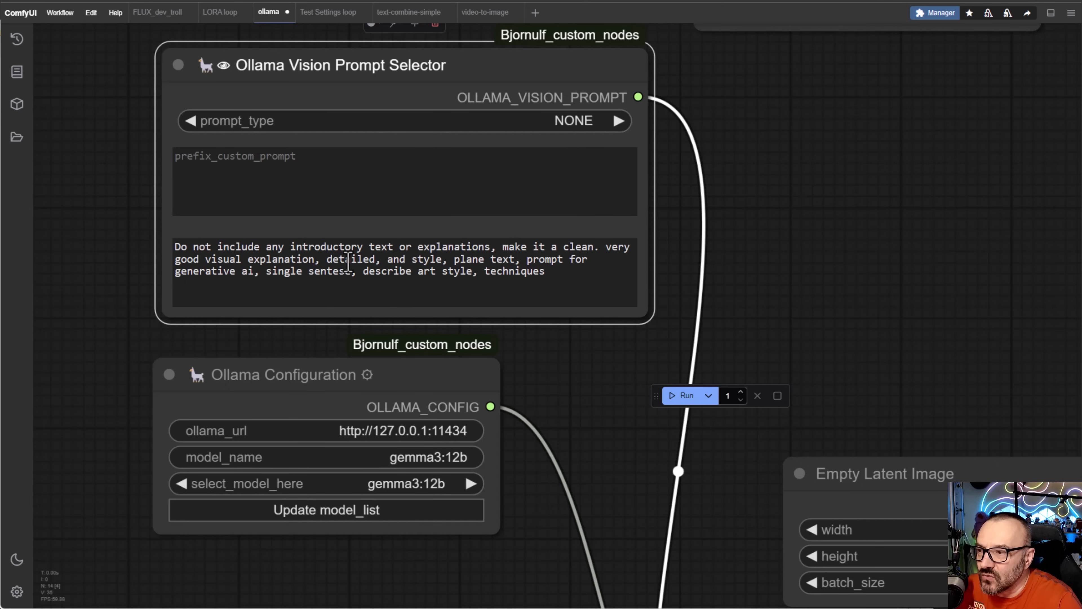
{"action": "left_click_drag", "start_coordinate": [552, 284], "coordinate": [176, 258]}
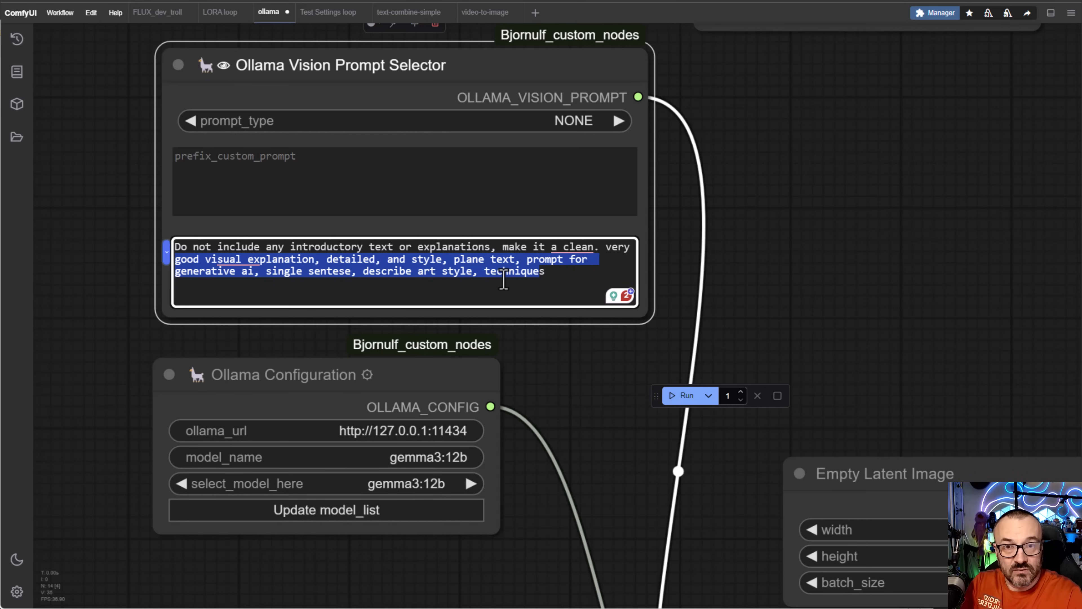
{"action": "left_click", "coordinate": [678, 189]}
Switch to the Bjornulf_custom_nodes README on GitHub and read the Ollama Talk section, including its context file and waiting_for_prompt examples.
{"action": "left_click_drag", "start_coordinate": [748, 370], "coordinate": [371, 16]}
{"action": "scroll", "coordinate": [609, 274], "scroll_direction": "down", "scroll_amount": 10}
{"action": "scroll", "coordinate": [592, 287], "scroll_direction": "down", "scroll_amount": 1}
{"action": "left_click_drag", "start_coordinate": [917, 359], "coordinate": [460, 475]}
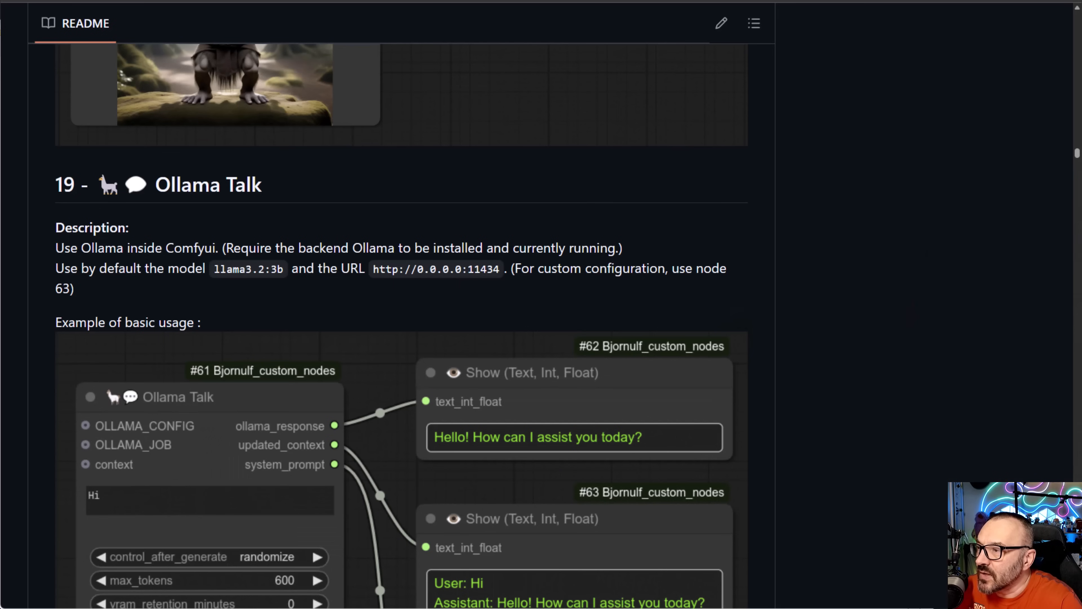
{"action": "scroll", "coordinate": [470, 286], "scroll_direction": "down", "scroll_amount": 10}
{"action": "scroll", "coordinate": [473, 315], "scroll_direction": "down", "scroll_amount": 20}
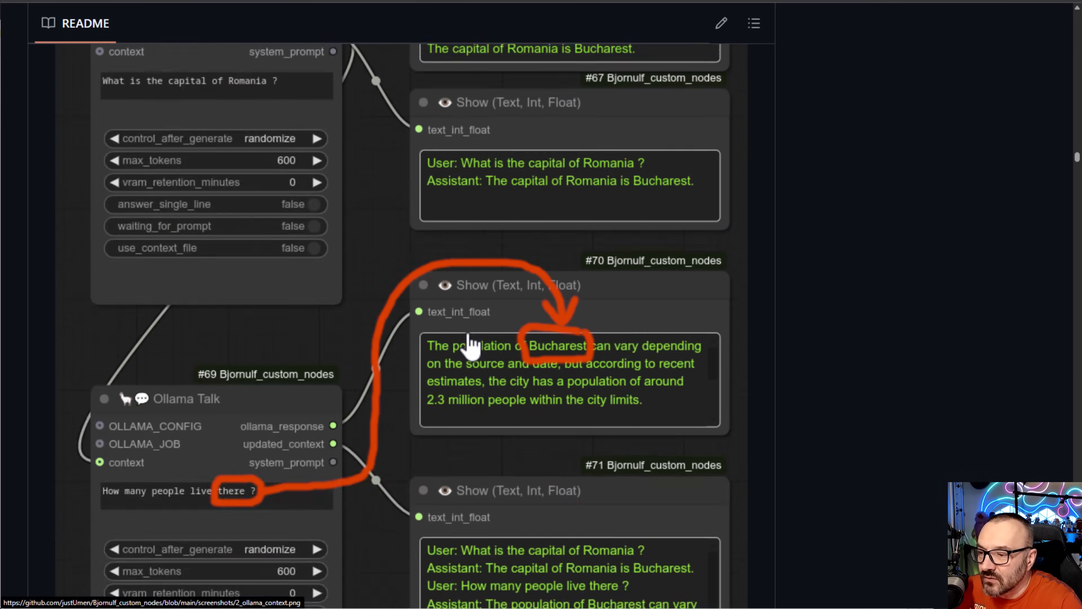
{"action": "scroll", "coordinate": [455, 379], "scroll_direction": "down", "scroll_amount": 15}
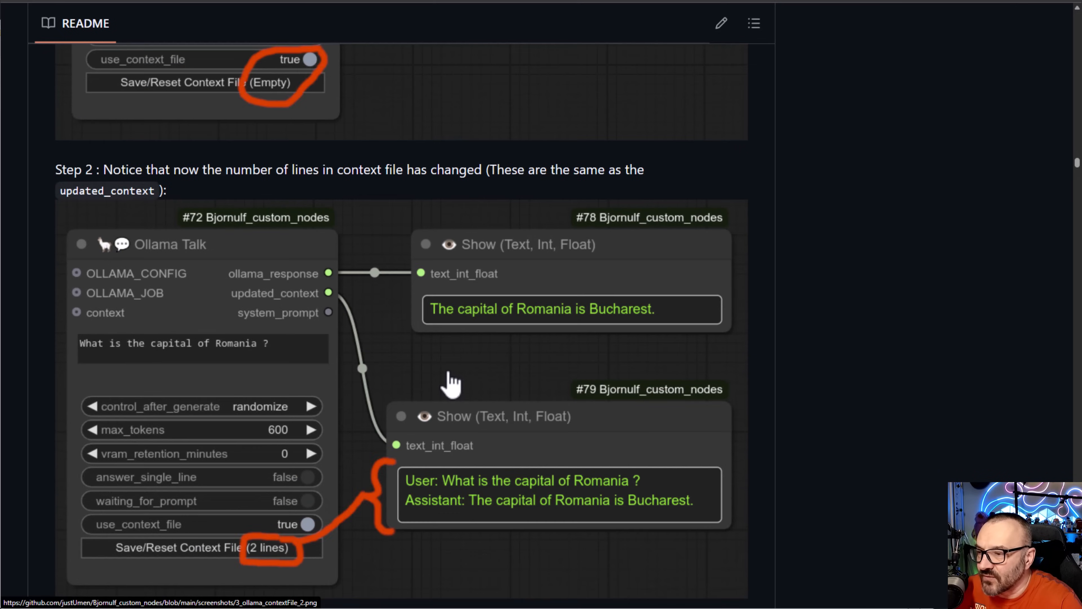
{"action": "scroll", "coordinate": [465, 390], "scroll_direction": "down", "scroll_amount": 10}
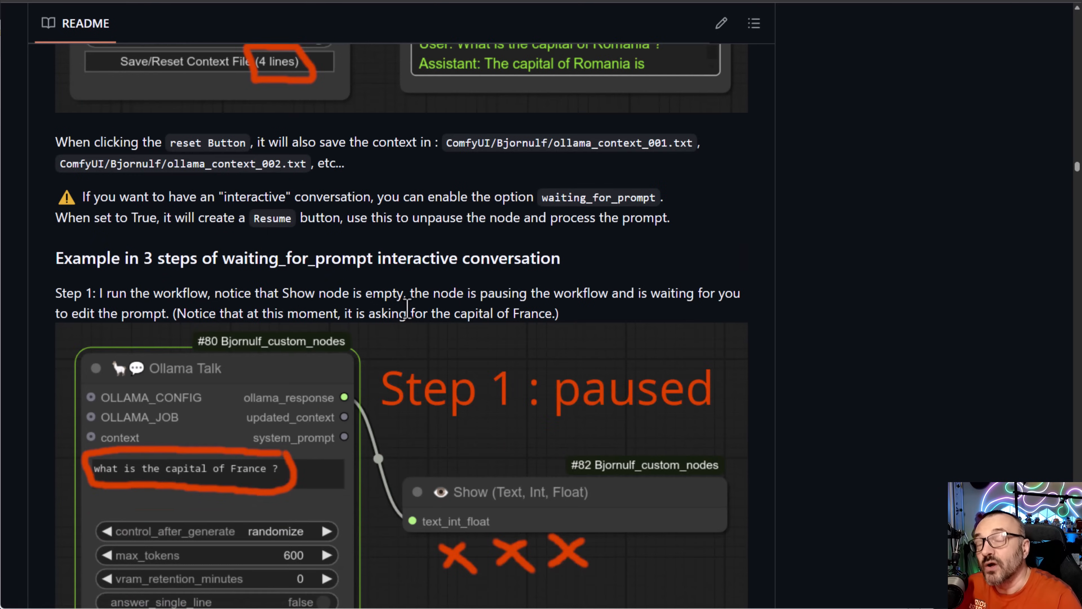
{"action": "scroll", "coordinate": [408, 307], "scroll_direction": "down", "scroll_amount": 15}
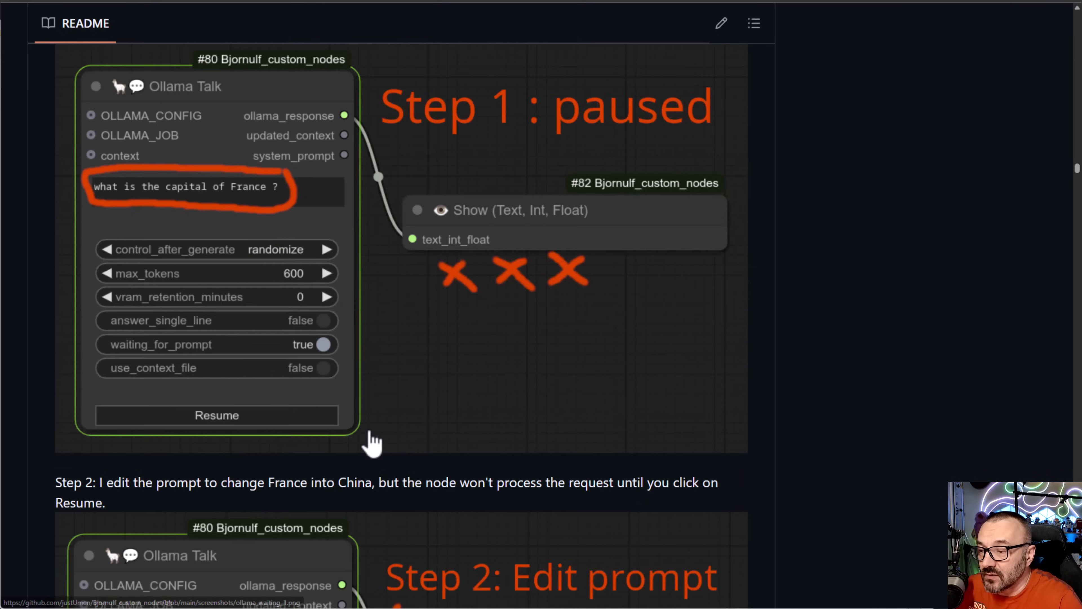
{"action": "scroll", "coordinate": [387, 465], "scroll_direction": "down", "scroll_amount": 15}
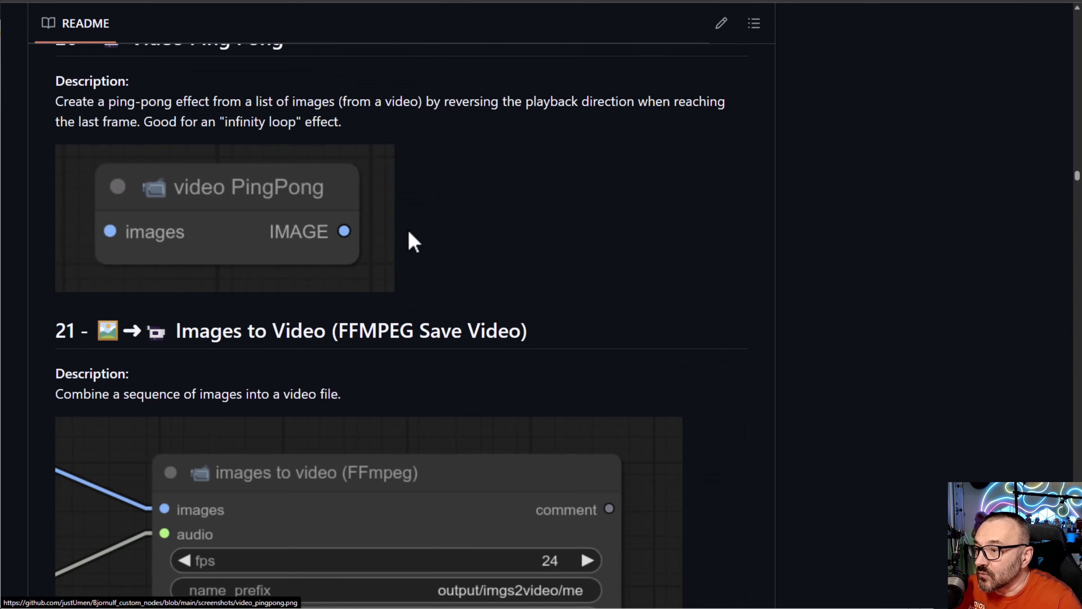
Read the README sections on Video Ping Pong and Images to Video (FFMPEG Save Video).
{"action": "scroll", "coordinate": [413, 239], "scroll_direction": "up", "scroll_amount": 5}
{"action": "scroll", "coordinate": [438, 245], "scroll_direction": "down", "scroll_amount": 10}
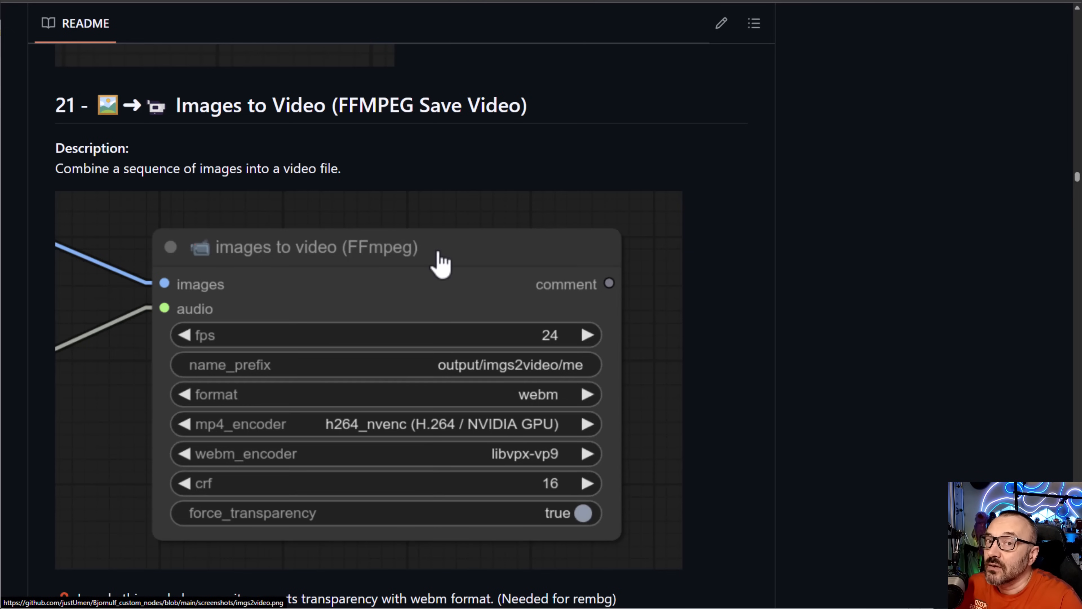
{"action": "scroll", "coordinate": [616, 326], "scroll_direction": "down", "scroll_amount": 2}
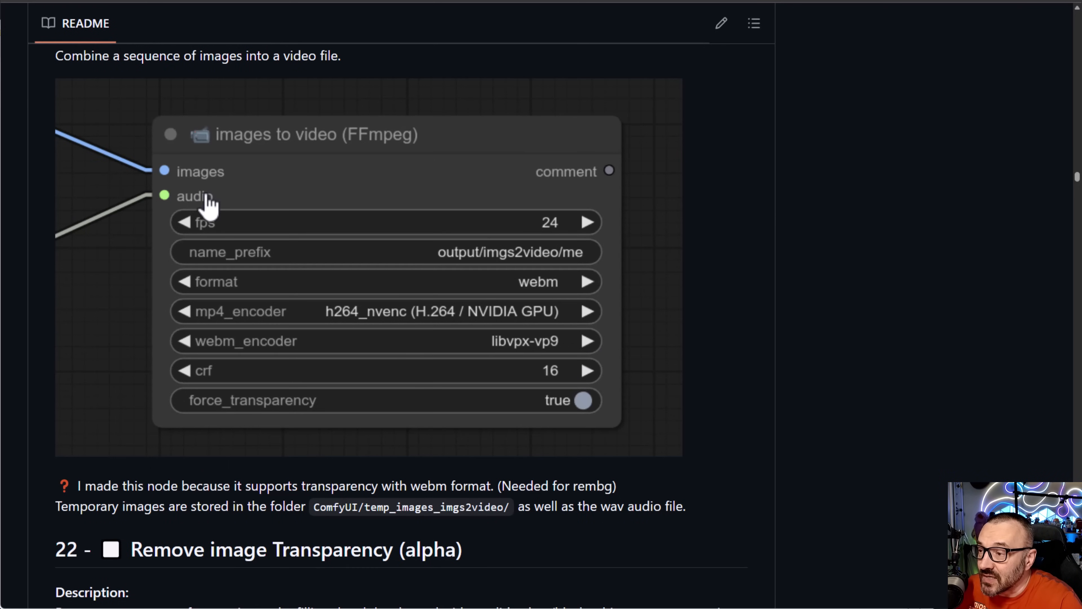
{"action": "scroll", "coordinate": [729, 191], "scroll_direction": "down", "scroll_amount": 17}
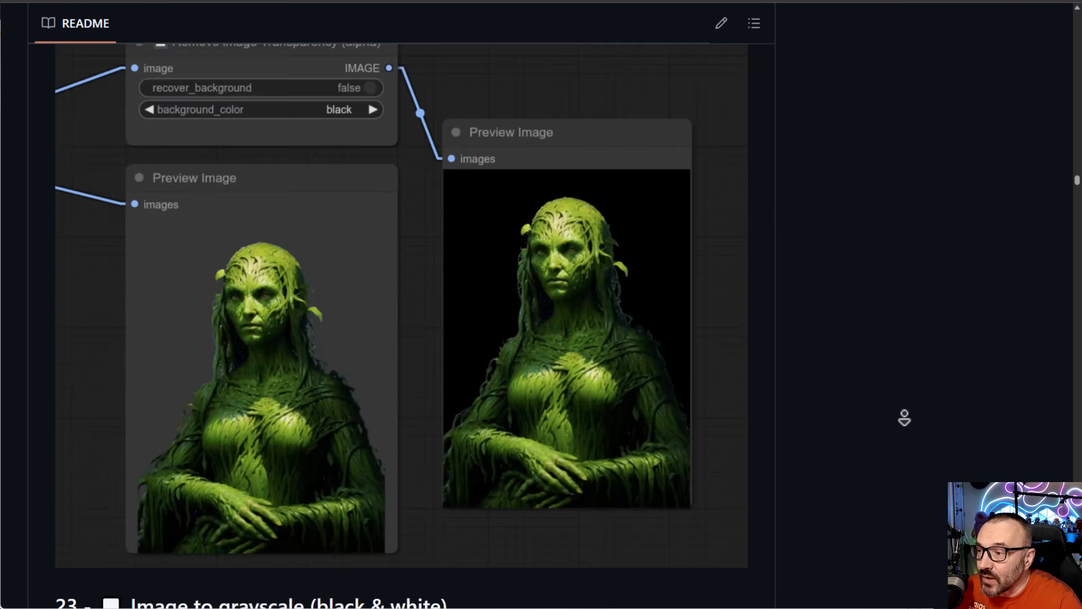
{"action": "scroll", "coordinate": [718, 283], "scroll_direction": "up", "scroll_amount": 9}
{"action": "scroll", "coordinate": [659, 298], "scroll_direction": "up", "scroll_amount": 10}
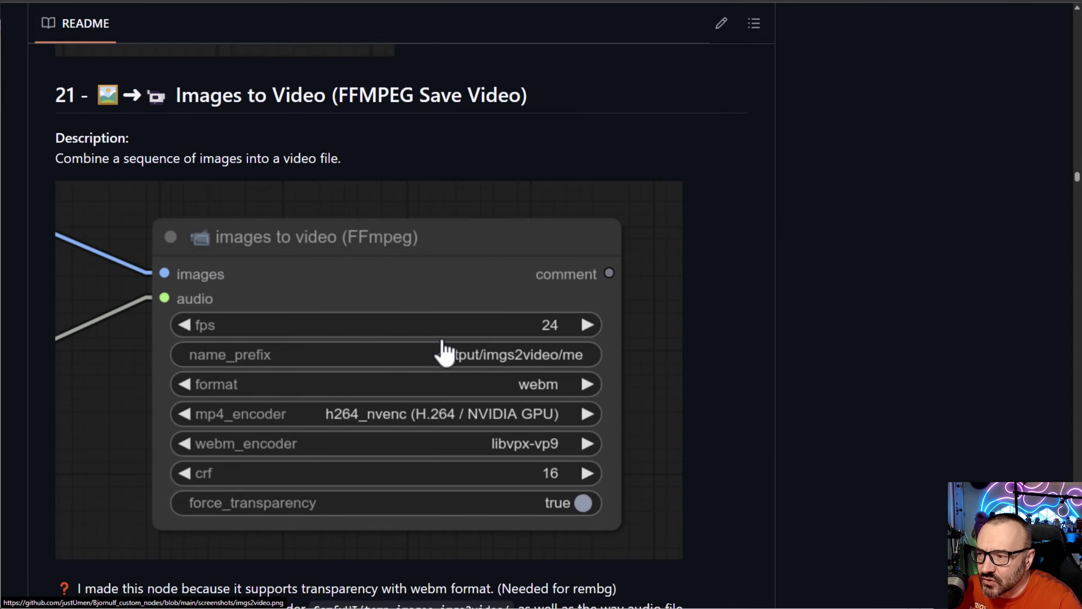
Review the Remove image Transparency (alpha) and Image to grayscale (black & white) sections of the README.
{"action": "scroll", "coordinate": [692, 375], "scroll_direction": "down", "scroll_amount": 9}
{"action": "scroll", "coordinate": [694, 390], "scroll_direction": "down", "scroll_amount": 3}
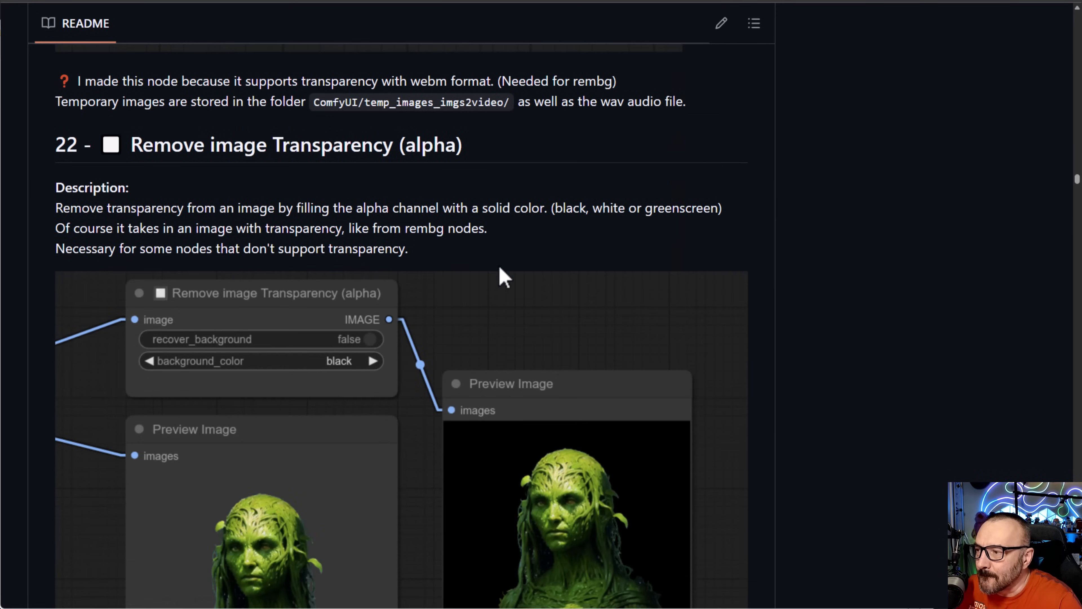
{"action": "scroll", "coordinate": [537, 273], "scroll_direction": "down", "scroll_amount": 4}
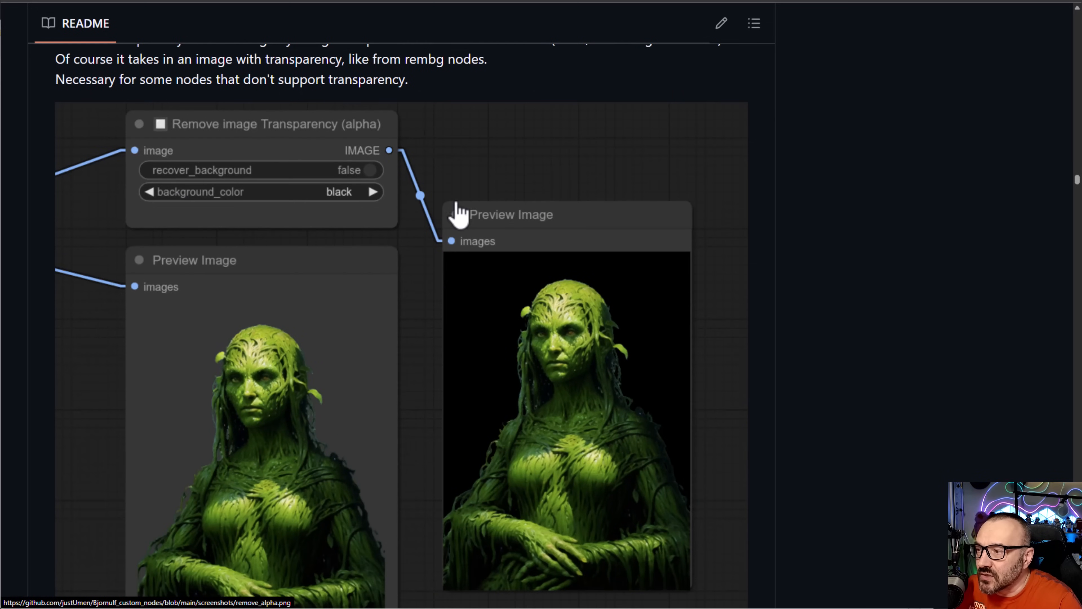
{"action": "scroll", "coordinate": [630, 373], "scroll_direction": "down", "scroll_amount": 5}
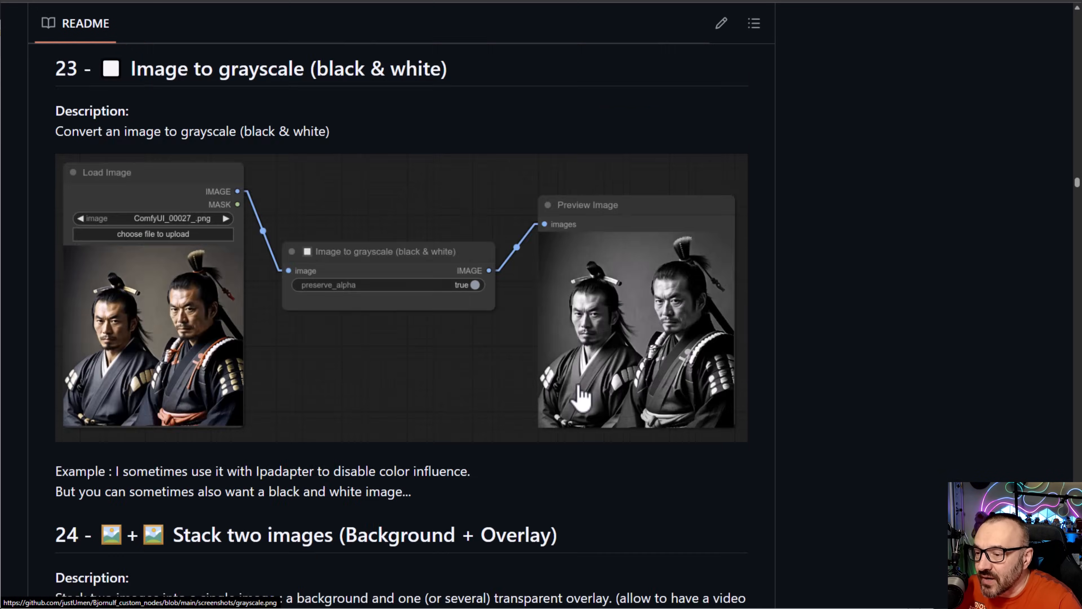
{"action": "scroll", "coordinate": [552, 420], "scroll_direction": "up", "scroll_amount": 3}
Study the Stack two images (Background + Overlay) section with its example of combined pictures and its warnings.
{"action": "scroll", "coordinate": [552, 420], "scroll_direction": "down", "scroll_amount": 10}
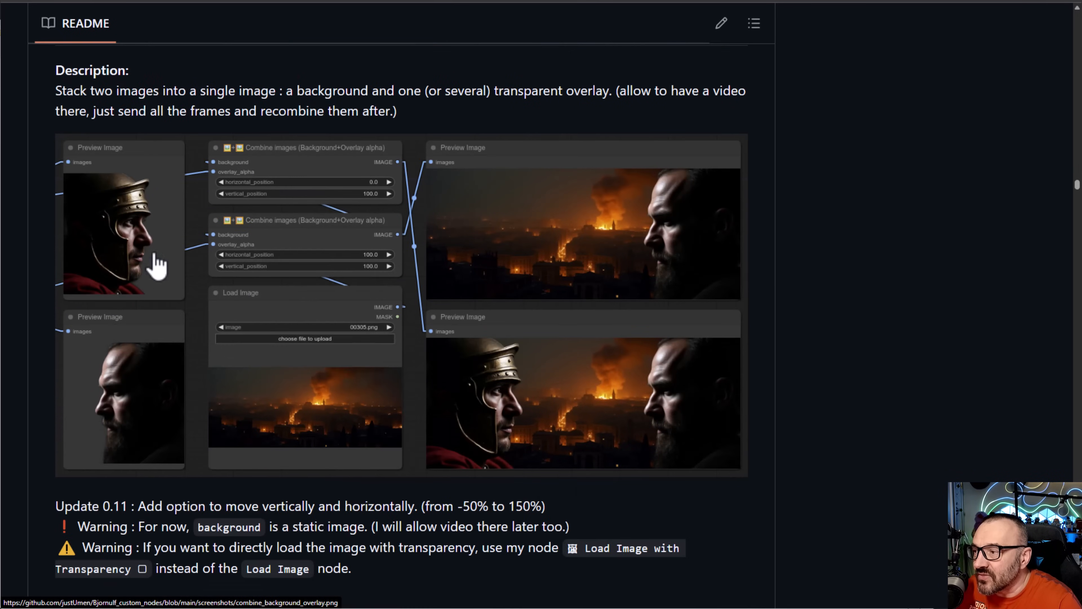
{"action": "scroll", "coordinate": [162, 150], "scroll_direction": "up", "scroll_amount": 3}
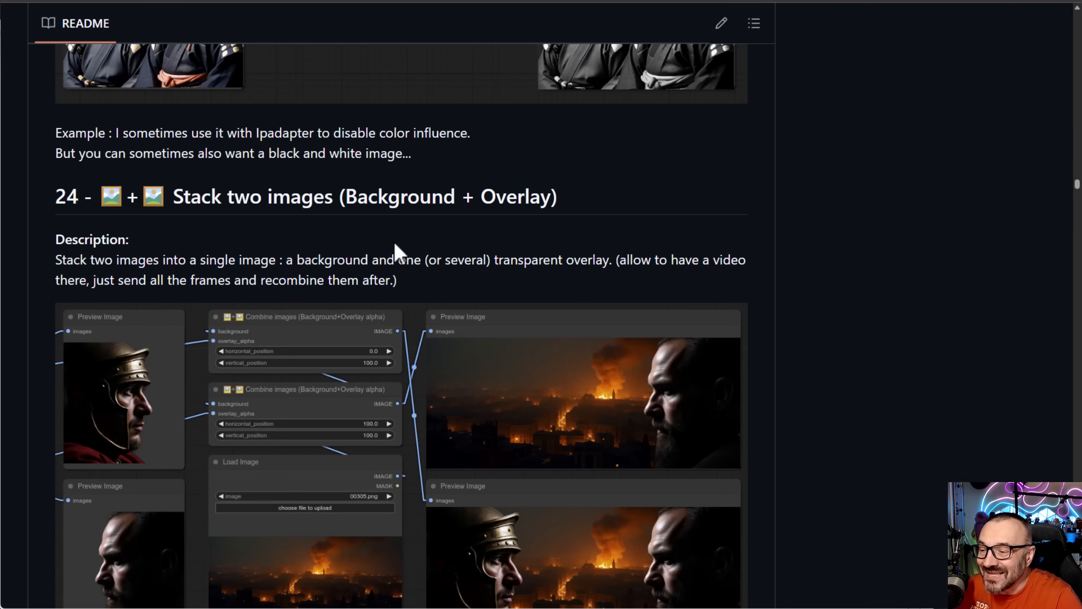
{"action": "scroll", "coordinate": [393, 255], "scroll_direction": "down", "scroll_amount": 4}
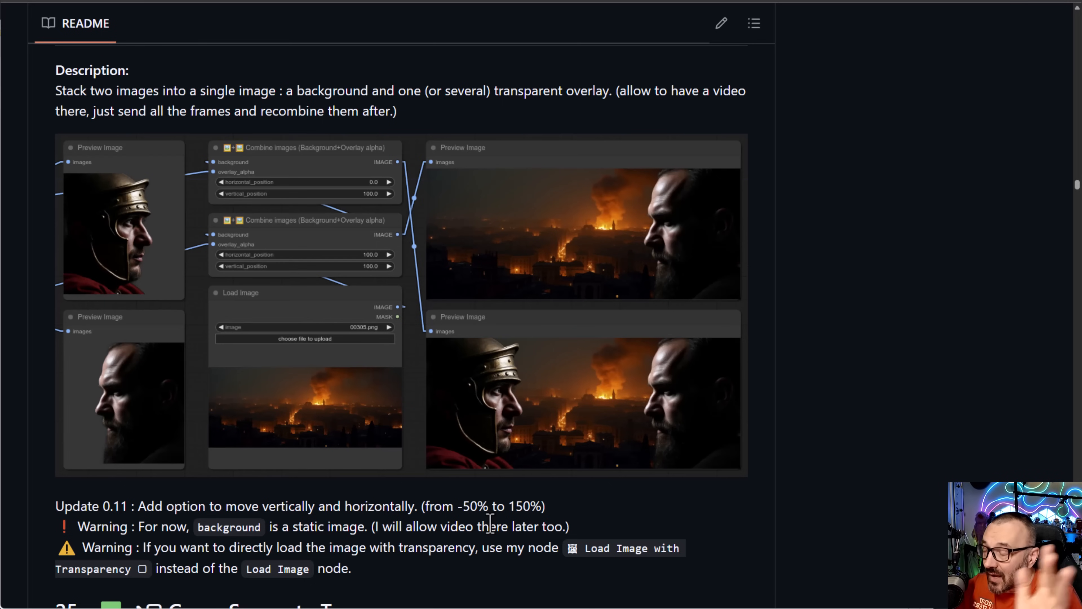
{"action": "scroll", "coordinate": [551, 454], "scroll_direction": "down", "scroll_amount": 5}
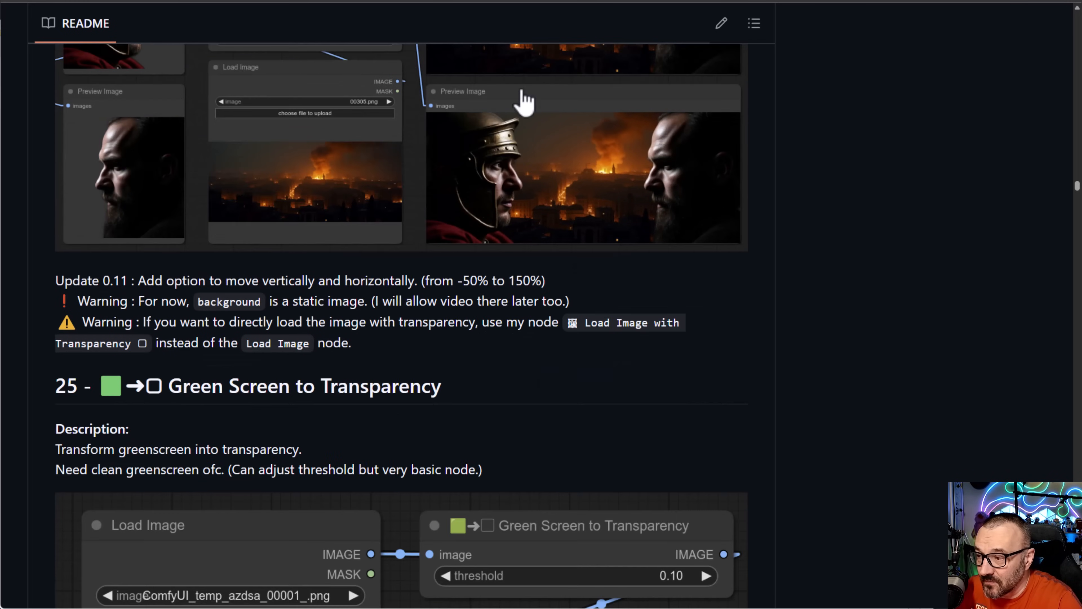
{"action": "scroll", "coordinate": [521, 102], "scroll_direction": "up", "scroll_amount": 3}
{"action": "scroll", "coordinate": [455, 413], "scroll_direction": "up", "scroll_amount": 1}
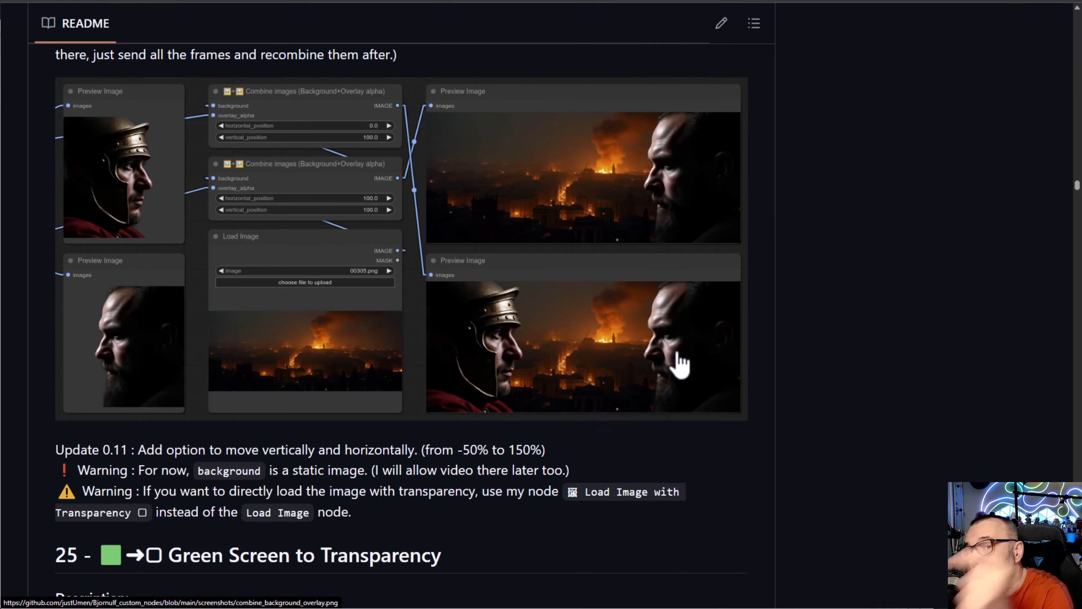
Look through the Green Screen to Transparency, Random line from input and Loop (All Lines from input) sections.
{"action": "scroll", "coordinate": [680, 364], "scroll_direction": "down", "scroll_amount": 5}
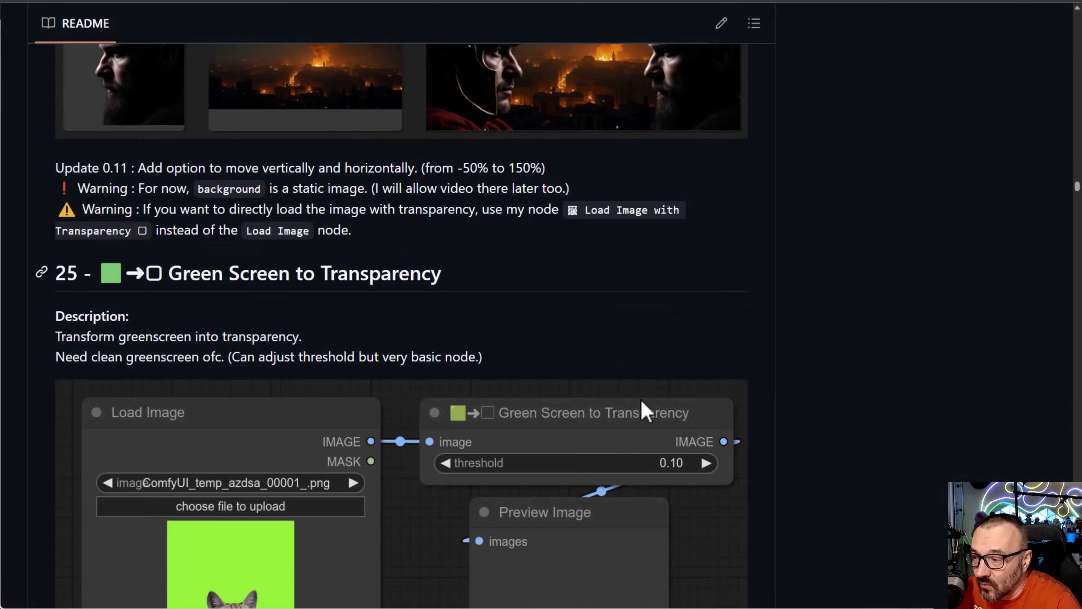
{"action": "scroll", "coordinate": [404, 375], "scroll_direction": "down", "scroll_amount": 5}
{"action": "scroll", "coordinate": [560, 430], "scroll_direction": "down", "scroll_amount": 20}
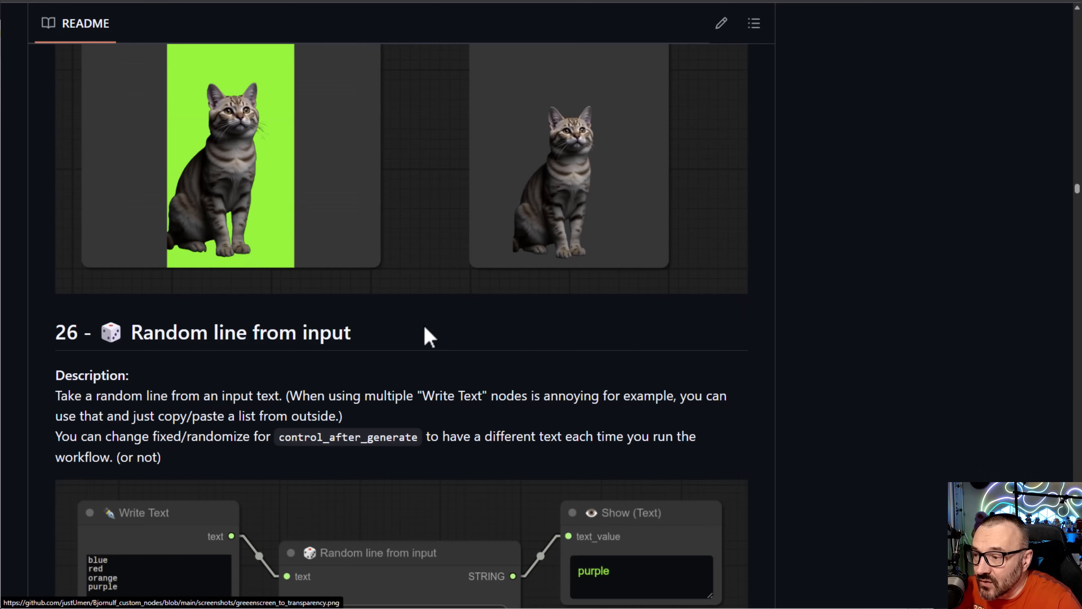
{"action": "scroll", "coordinate": [458, 326], "scroll_direction": "down", "scroll_amount": 4}
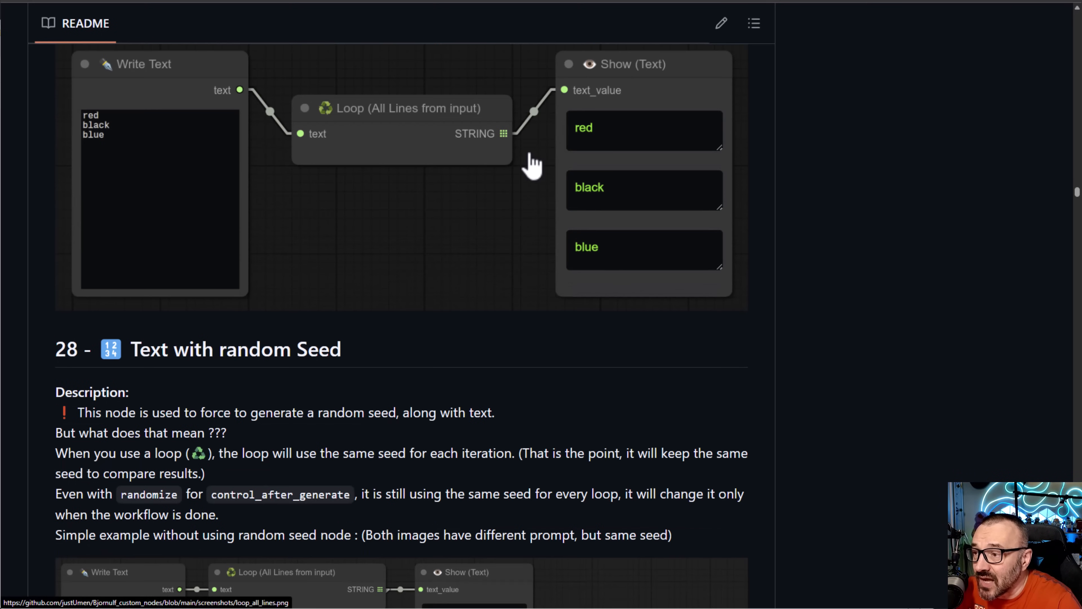
Study the Text with random Seed section and its example images with and without the random seed node.
{"action": "scroll", "coordinate": [532, 164], "scroll_direction": "down", "scroll_amount": 9}
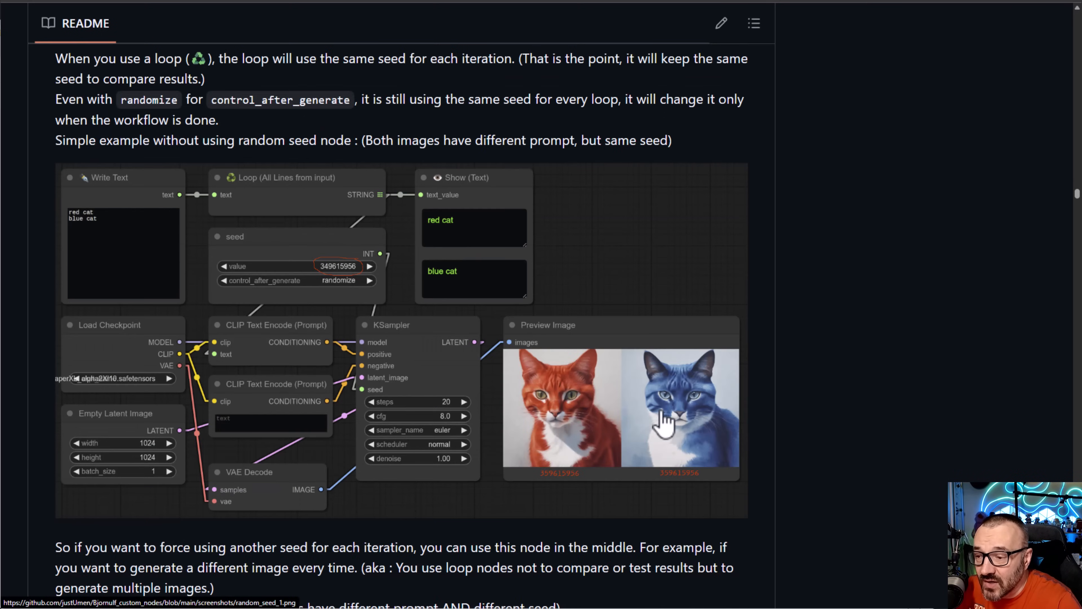
{"action": "scroll", "coordinate": [652, 424], "scroll_direction": "down", "scroll_amount": 12}
{"action": "scroll", "coordinate": [626, 458], "scroll_direction": "down", "scroll_amount": 6}
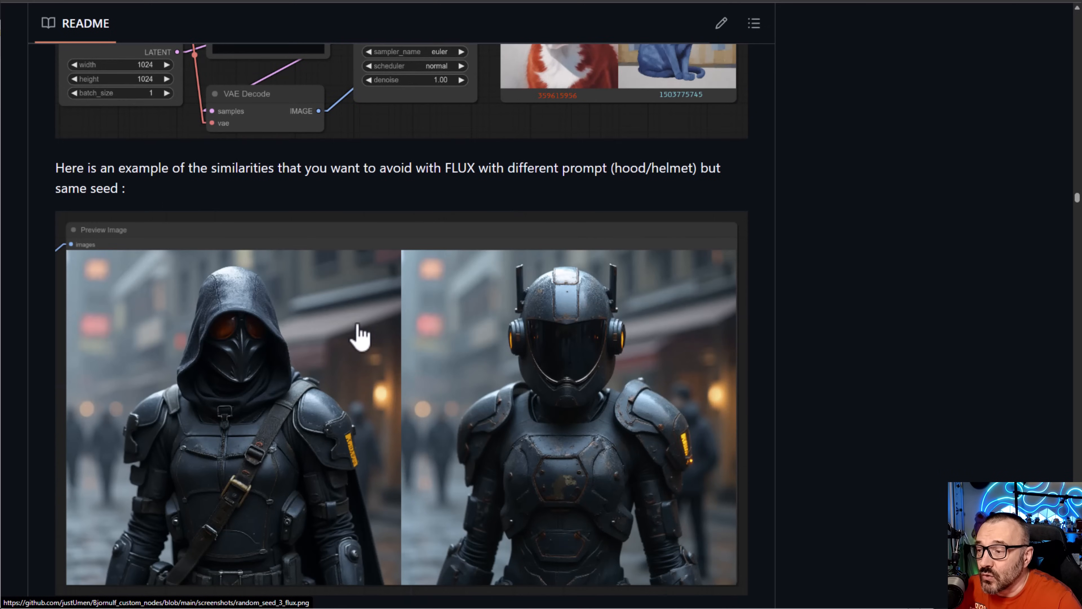
{"action": "scroll", "coordinate": [367, 343], "scroll_direction": "down", "scroll_amount": 9}
{"action": "scroll", "coordinate": [297, 374], "scroll_direction": "down", "scroll_amount": 15}
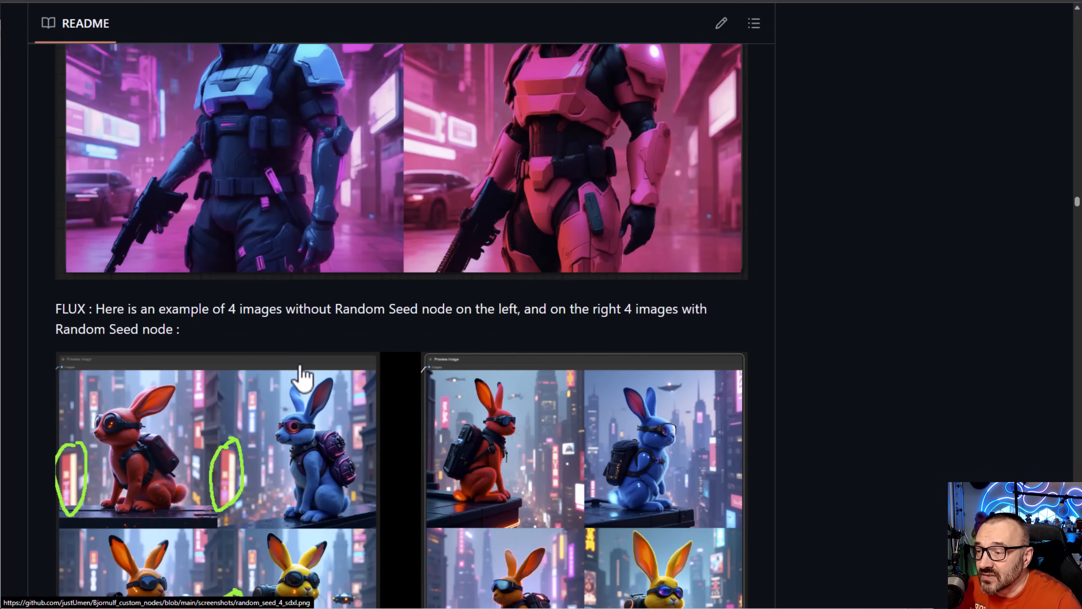
Look over the README sections from Load Image with Transparency to TTS - Text to Speech.
{"action": "scroll", "coordinate": [410, 429], "scroll_direction": "down", "scroll_amount": 6}
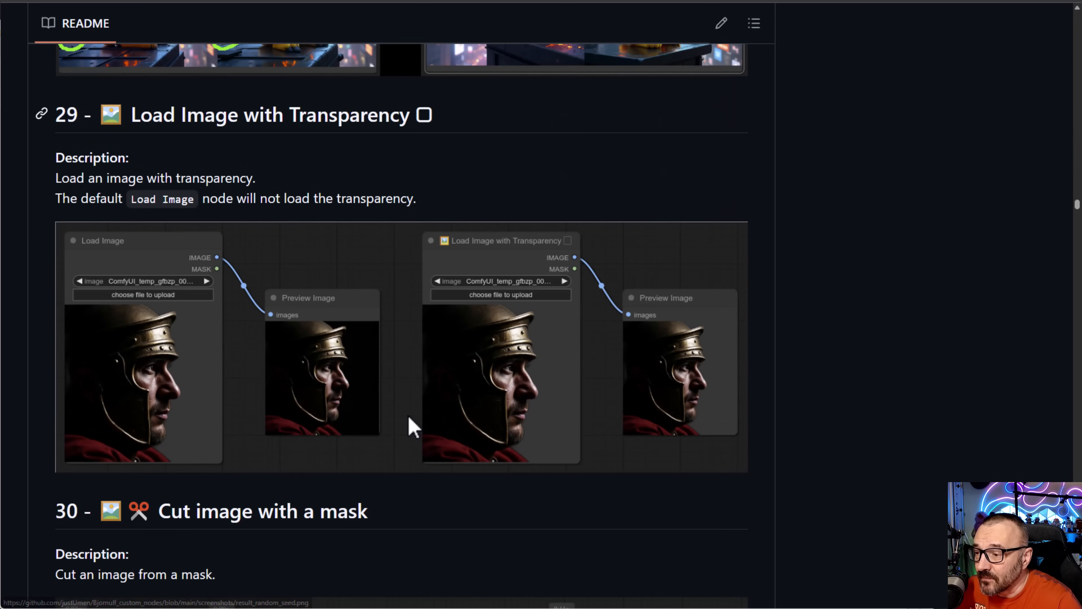
{"action": "scroll", "coordinate": [515, 415], "scroll_direction": "down", "scroll_amount": 10}
{"action": "scroll", "coordinate": [516, 413], "scroll_direction": "down", "scroll_amount": 20}
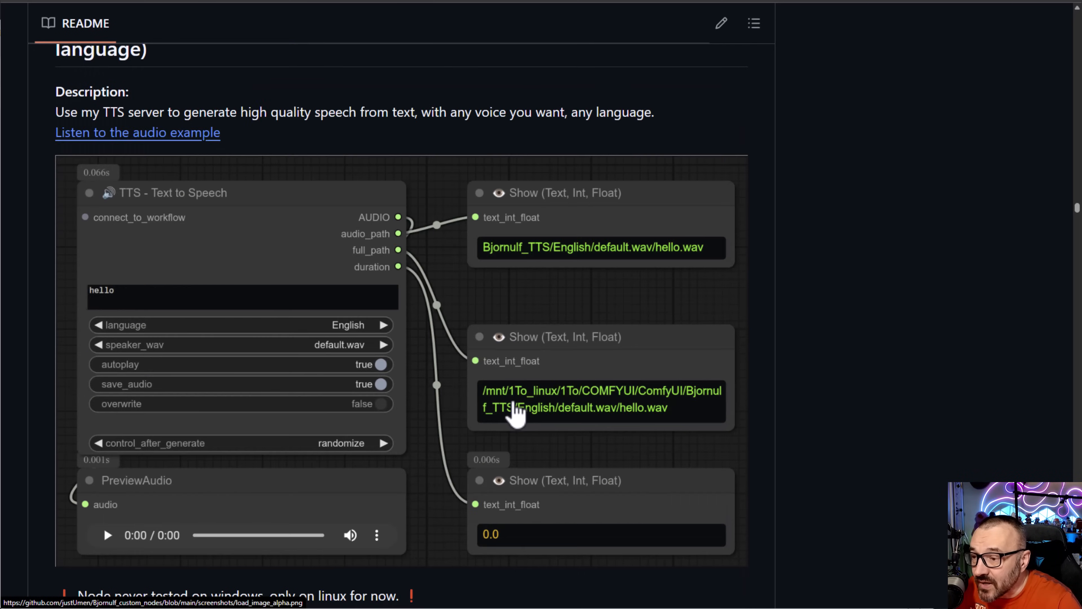
Read the rest of the TTS - Text to Speech section, including the example that announces a finished workflow.
{"action": "scroll", "coordinate": [513, 404], "scroll_direction": "down", "scroll_amount": 8}
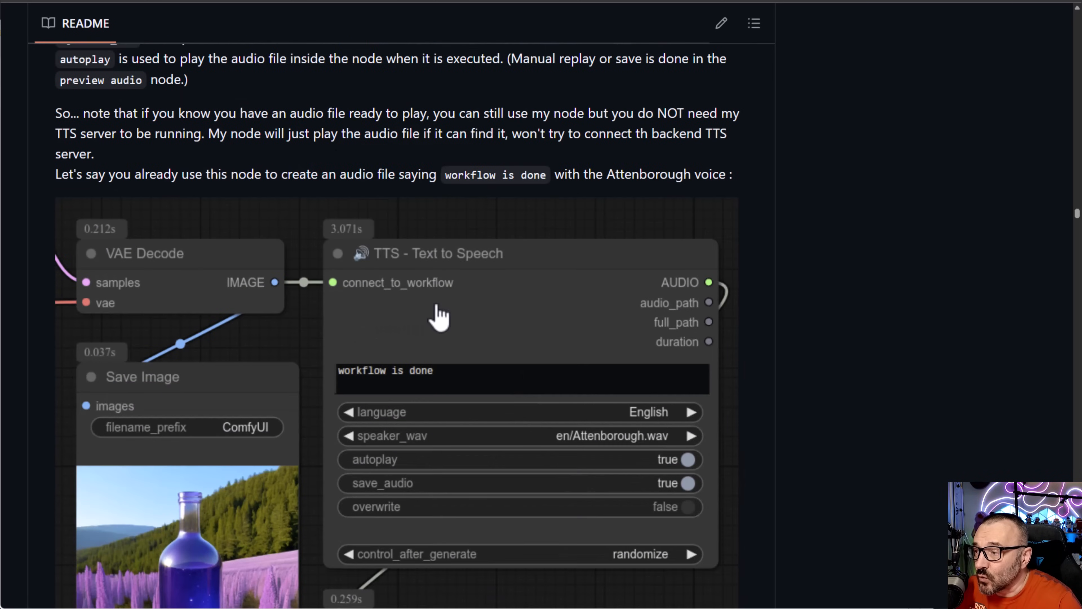
{"action": "scroll", "coordinate": [437, 309], "scroll_direction": "down", "scroll_amount": 5}
{"action": "scroll", "coordinate": [439, 316], "scroll_direction": "up", "scroll_amount": 10}
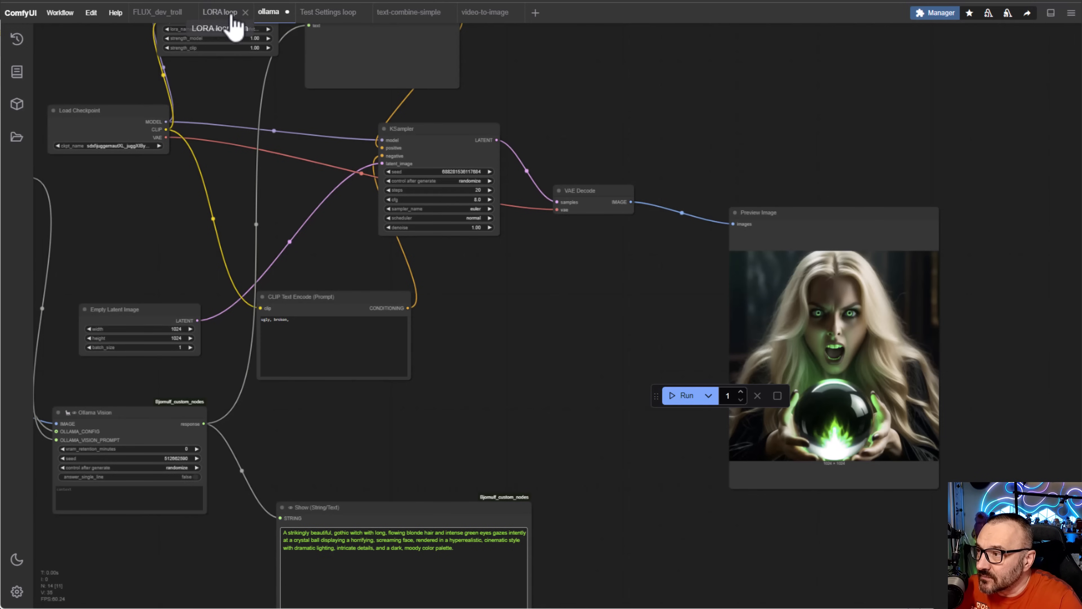
Open the video-to-image workflow in ComfyUI and shift the Video Preview and Video Path to Images nodes slightly upward.
{"action": "left_click", "coordinate": [484, 14]}
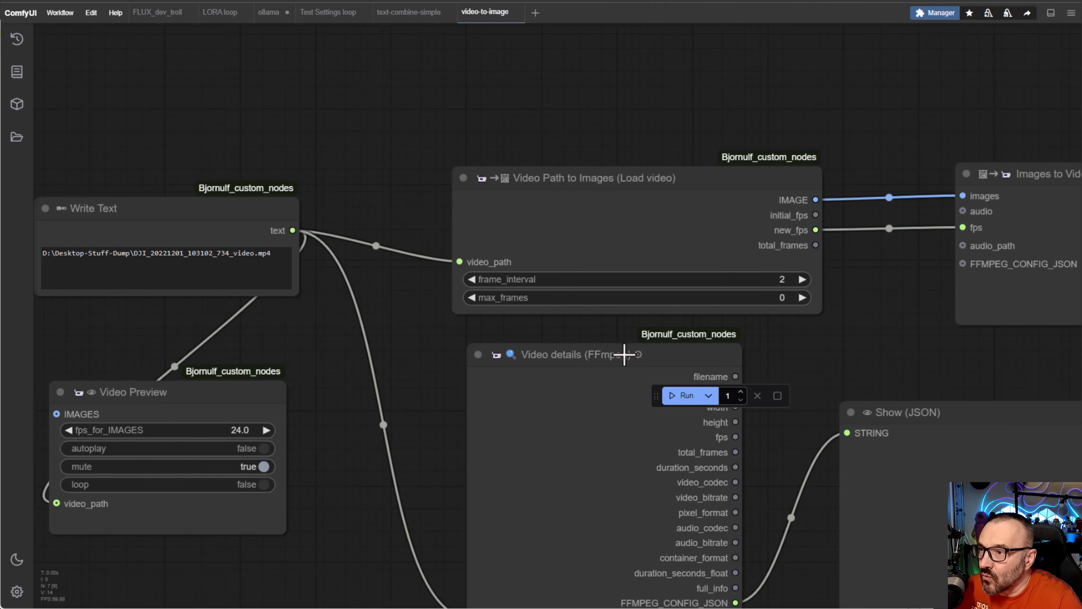
{"action": "left_click_drag", "start_coordinate": [446, 375], "coordinate": [514, 262]}
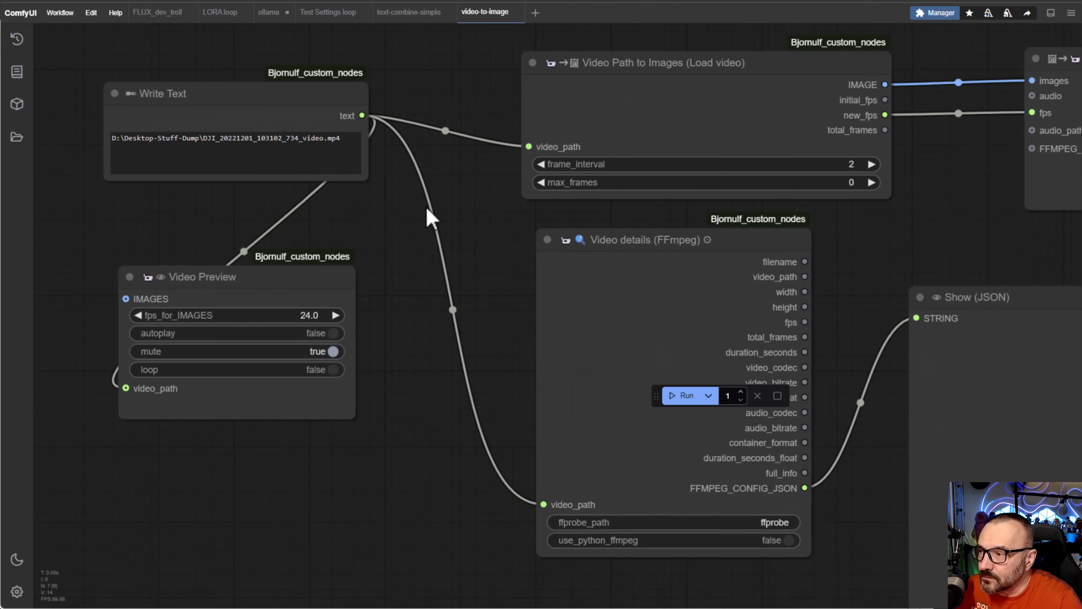
{"action": "left_click_drag", "start_coordinate": [427, 209], "coordinate": [405, 278]}
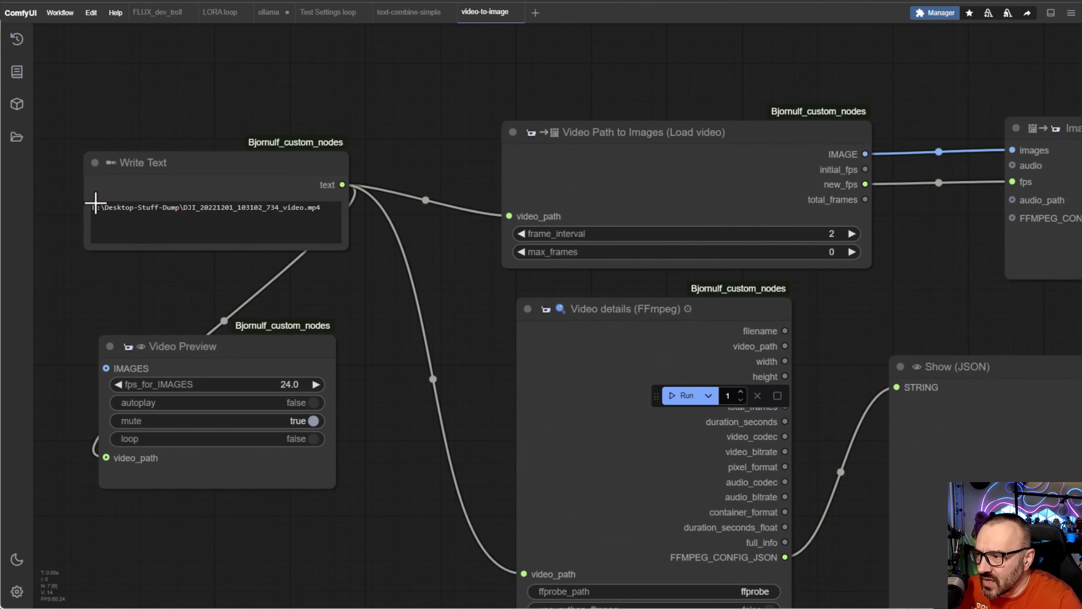
{"action": "left_click_drag", "start_coordinate": [312, 341], "coordinate": [318, 292]}
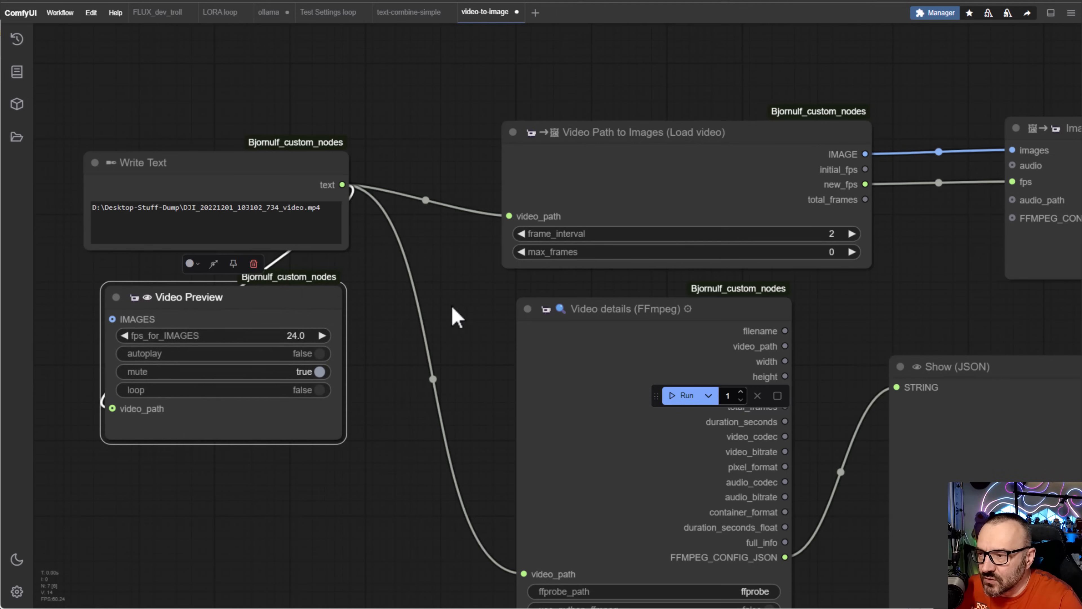
{"action": "left_click_drag", "start_coordinate": [453, 315], "coordinate": [172, 303]}
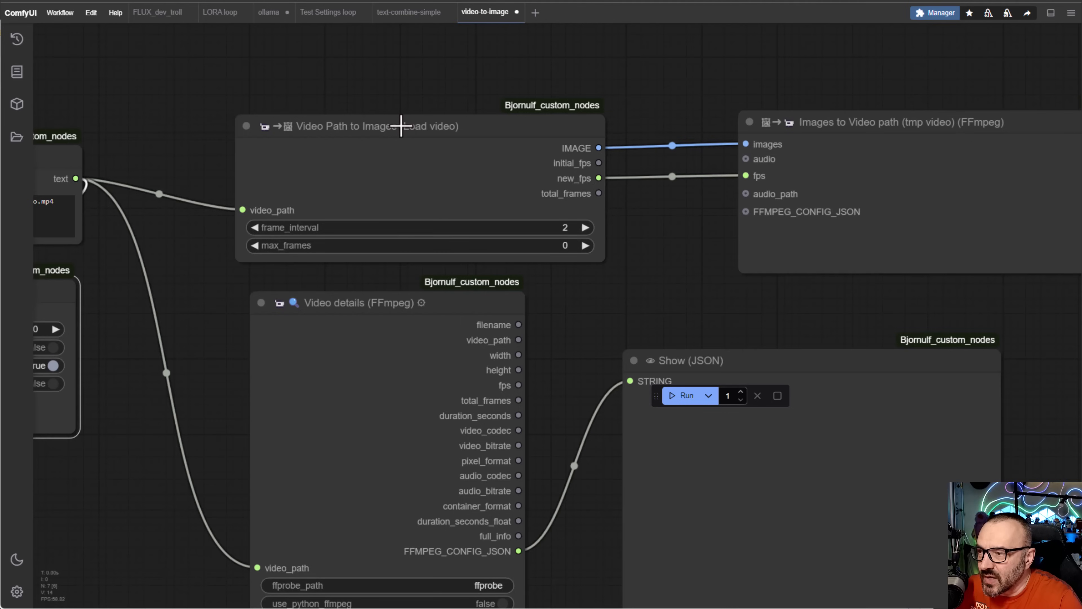
{"action": "left_click_drag", "start_coordinate": [401, 127], "coordinate": [397, 118]}
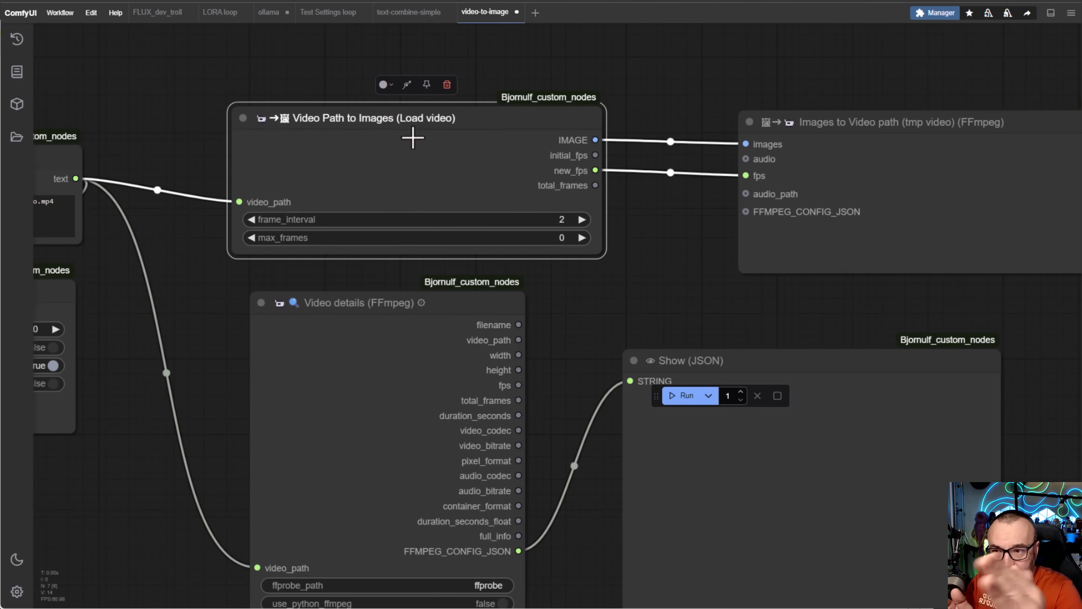
Examine how Write Text, Video Path to Images, Images to Video path and Video details (FFmpeg) are connected.
{"action": "left_click_drag", "start_coordinate": [668, 322], "coordinate": [313, 281]}
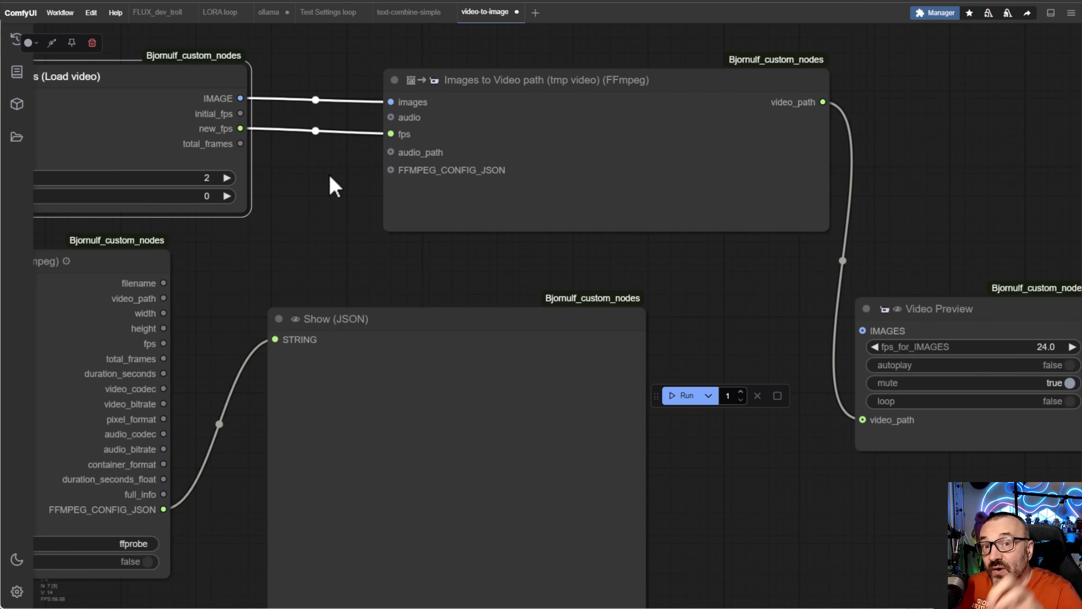
{"action": "left_click_drag", "start_coordinate": [333, 242], "coordinate": [699, 201]}
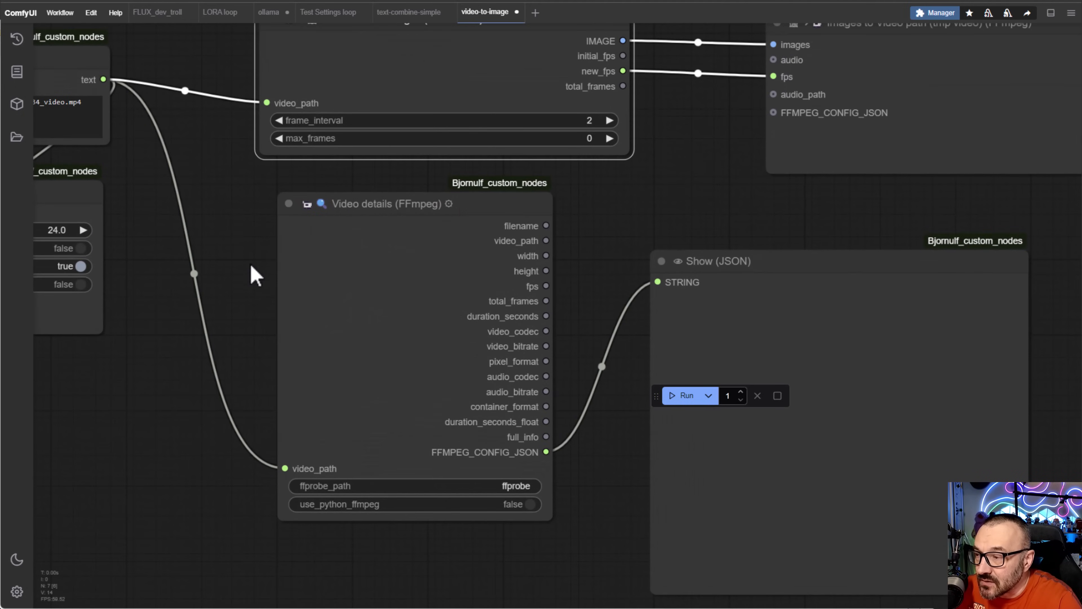
{"action": "left_click_drag", "start_coordinate": [169, 111], "coordinate": [242, 114]}
{"action": "left_click_drag", "start_coordinate": [213, 155], "coordinate": [358, 237]}
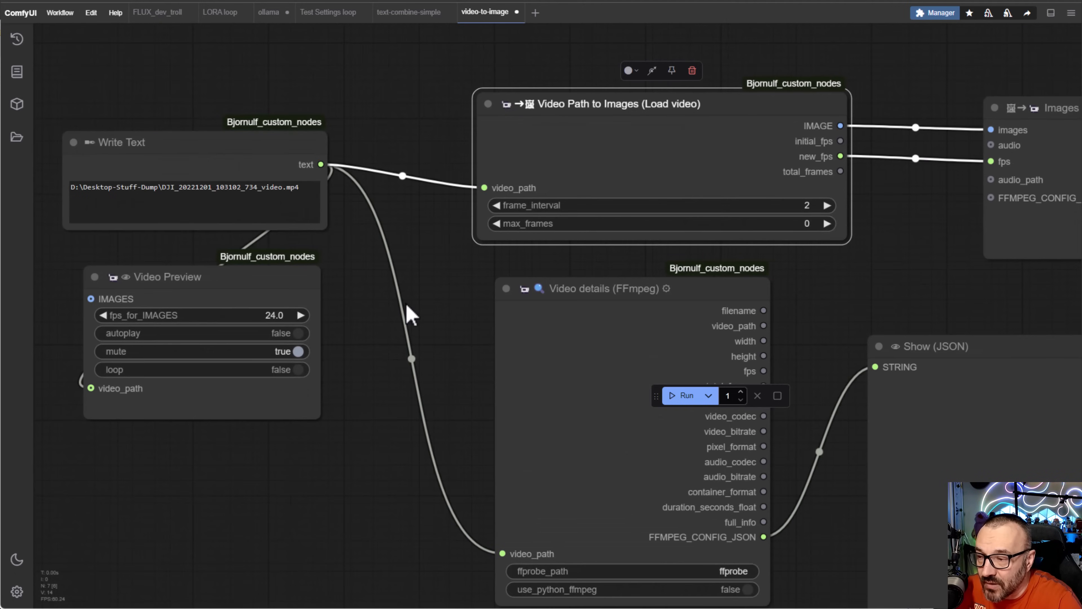
{"action": "left_click_drag", "start_coordinate": [411, 314], "coordinate": [172, 103]}
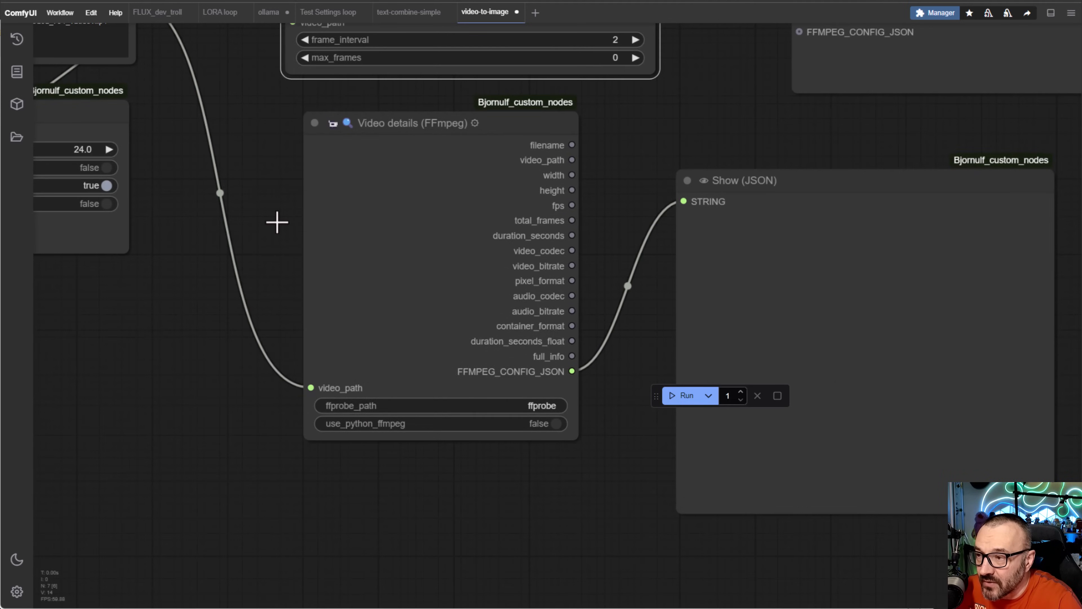
{"action": "scroll", "coordinate": [278, 220], "scroll_direction": "up", "scroll_amount": 2}
{"action": "left_click_drag", "start_coordinate": [644, 140], "coordinate": [551, 169]}
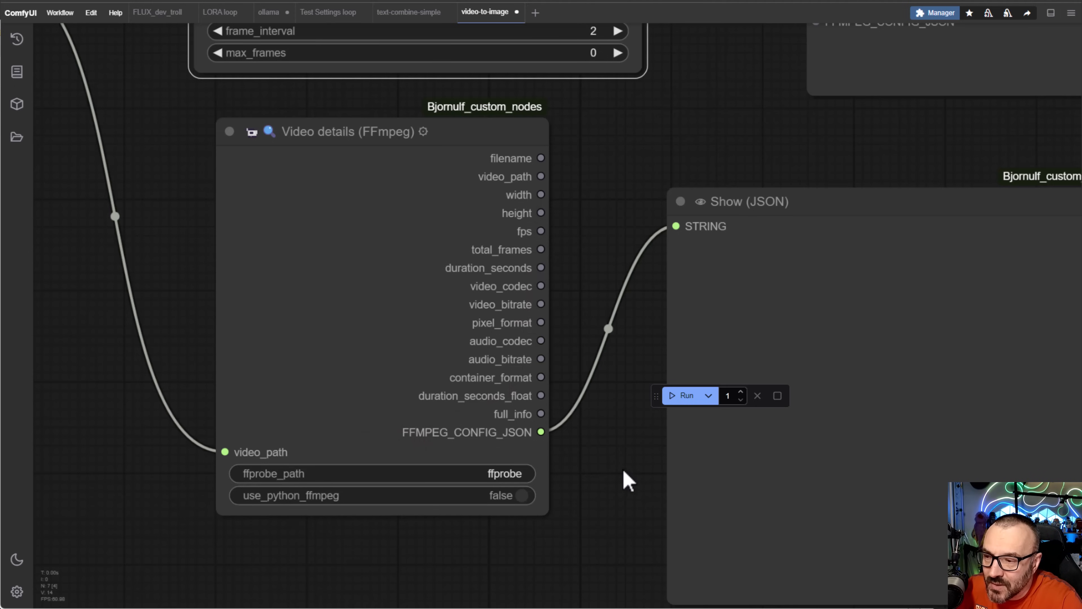
Inspect the Show (JSON) and output Video Preview nodes and the frame_interval setting of Video Path to Images.
{"action": "scroll", "coordinate": [915, 486], "scroll_direction": "down", "scroll_amount": 3}
{"action": "left_click_drag", "start_coordinate": [916, 486], "coordinate": [560, 394]}
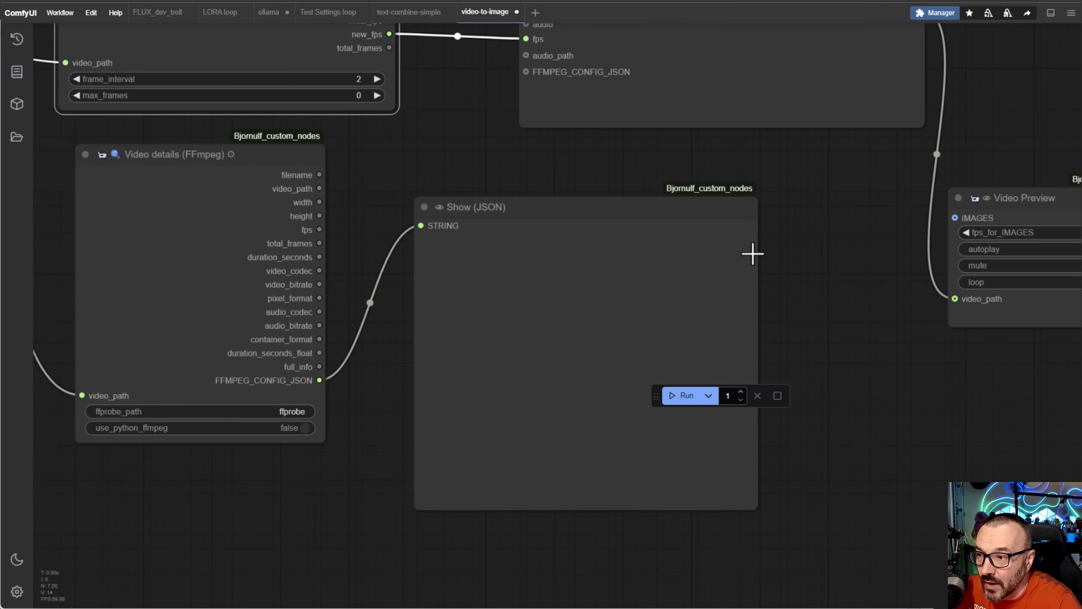
{"action": "scroll", "coordinate": [751, 251], "scroll_direction": "down", "scroll_amount": 3}
{"action": "left_click_drag", "start_coordinate": [983, 380], "coordinate": [788, 466]}
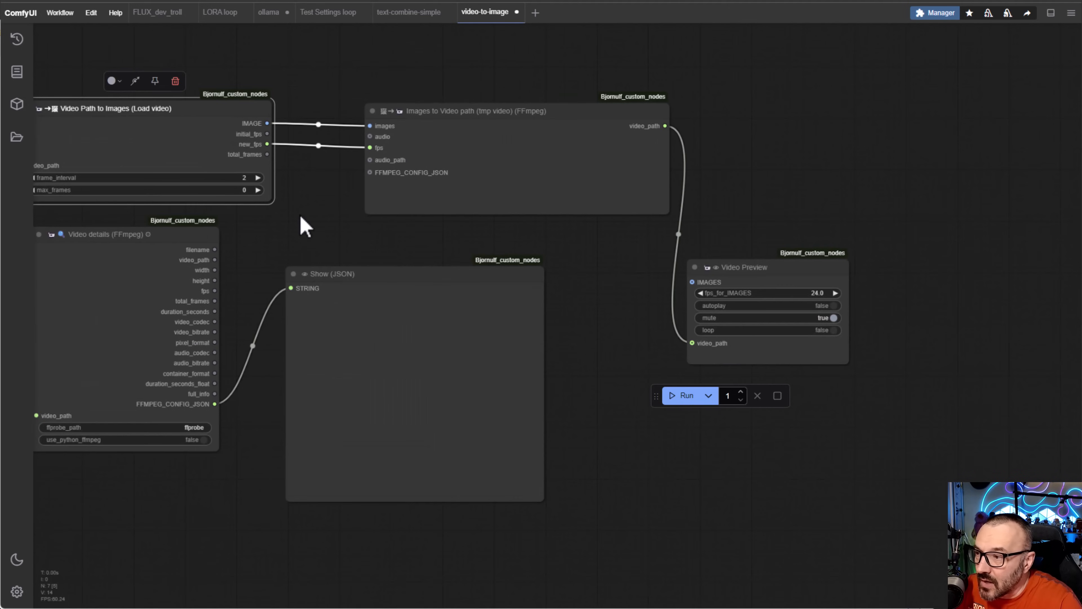
{"action": "left_click_drag", "start_coordinate": [313, 216], "coordinate": [694, 236]}
{"action": "scroll", "coordinate": [561, 172], "scroll_direction": "up", "scroll_amount": 7}
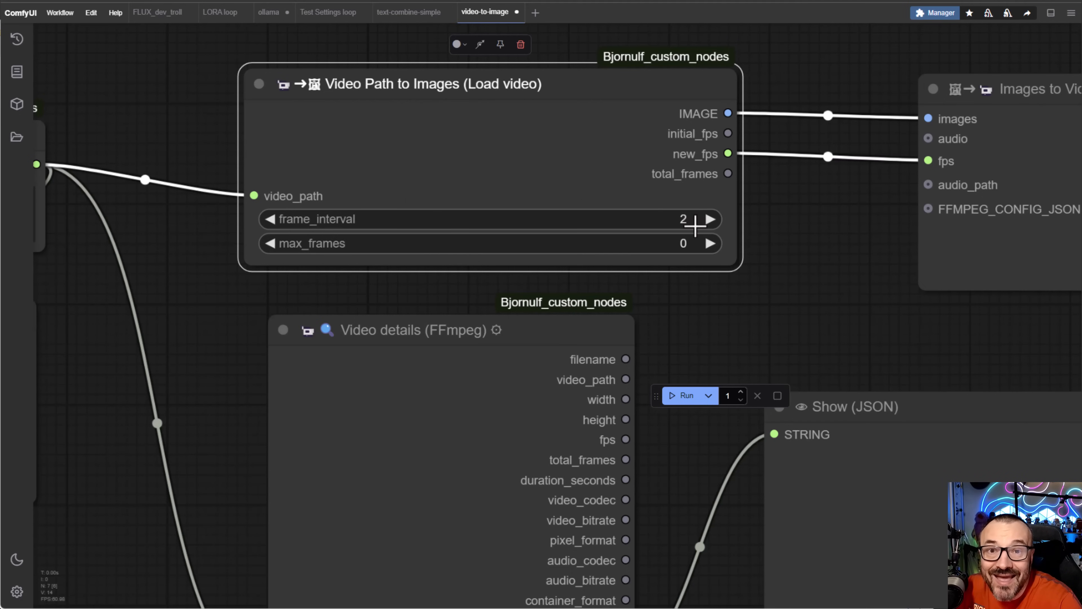
{"action": "scroll", "coordinate": [724, 301], "scroll_direction": "down", "scroll_amount": 3}
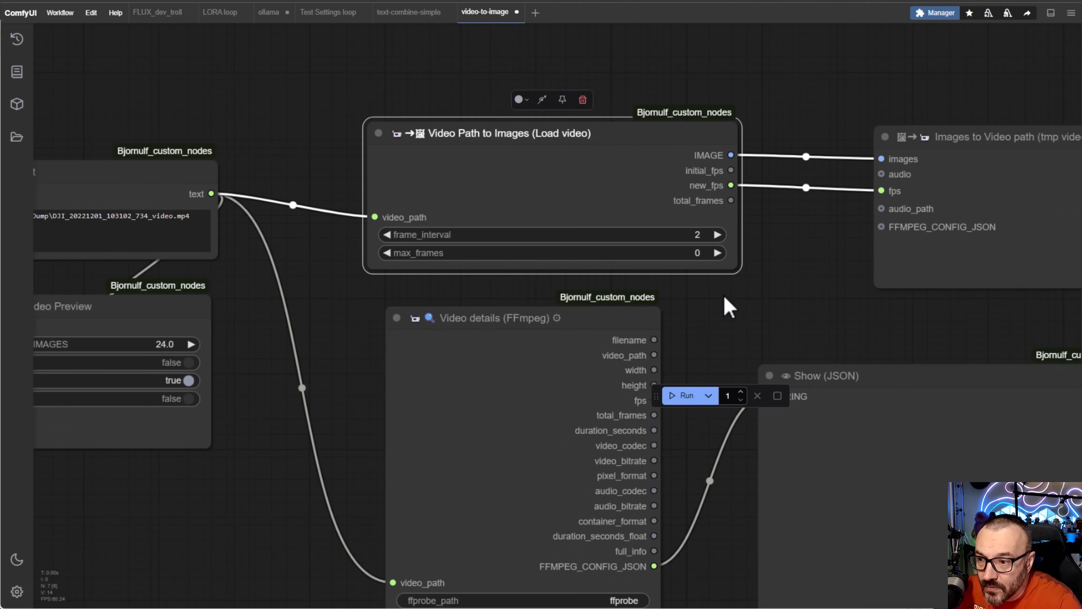
Run the video-to-image workflow and bring up the FFmpeg configuration output in the Show (JSON) node.
{"action": "left_click", "coordinate": [686, 398]}
{"action": "left_click_drag", "start_coordinate": [674, 319], "coordinate": [362, 31]}
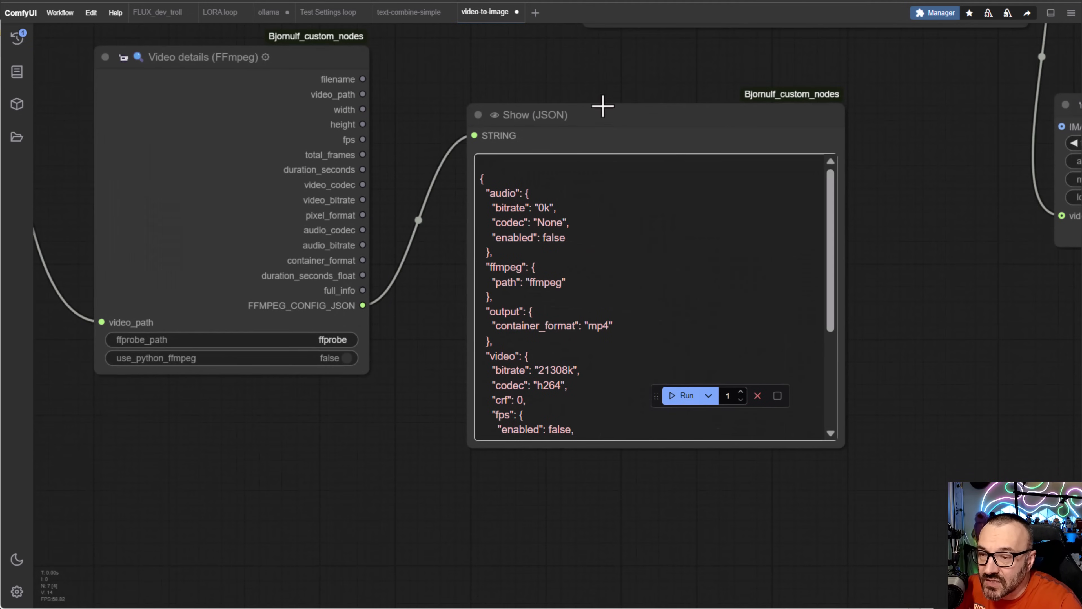
{"action": "scroll", "coordinate": [592, 222], "scroll_direction": "down", "scroll_amount": 3}
{"action": "scroll", "coordinate": [549, 285], "scroll_direction": "up", "scroll_amount": 3}
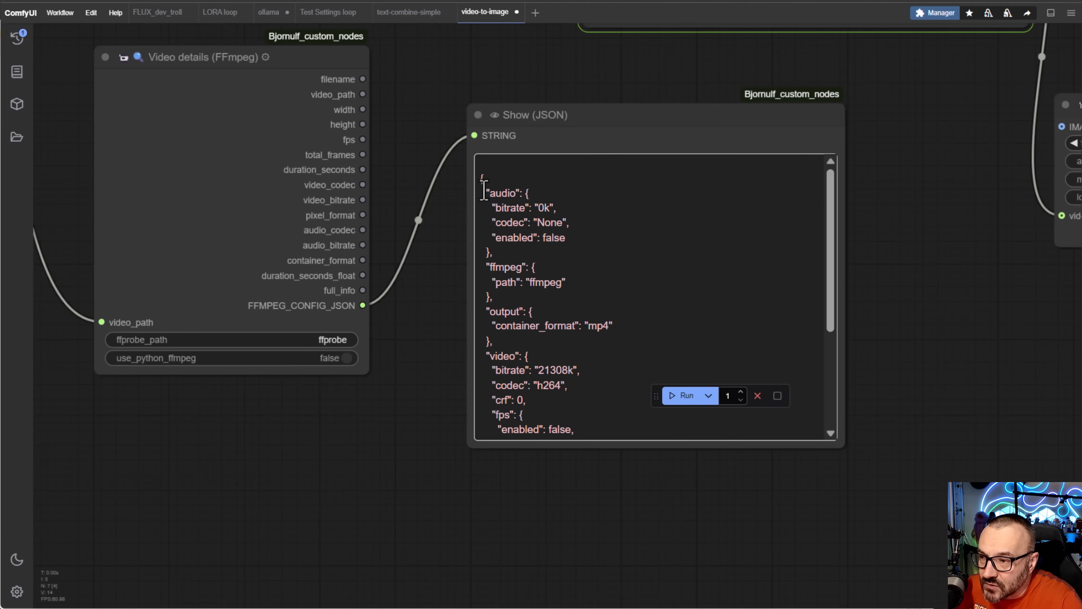
Read the audio, ffmpeg and output sections of the JSON in the Show (JSON) node.
{"action": "left_click_drag", "start_coordinate": [569, 240], "coordinate": [480, 192]}
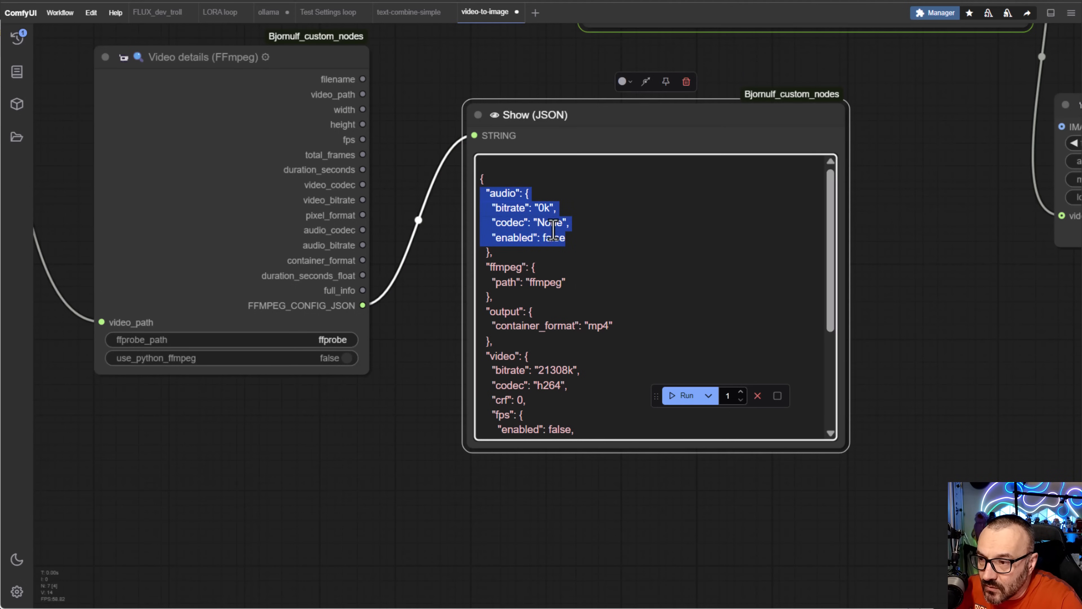
{"action": "scroll", "coordinate": [508, 196], "scroll_direction": "down", "scroll_amount": 4}
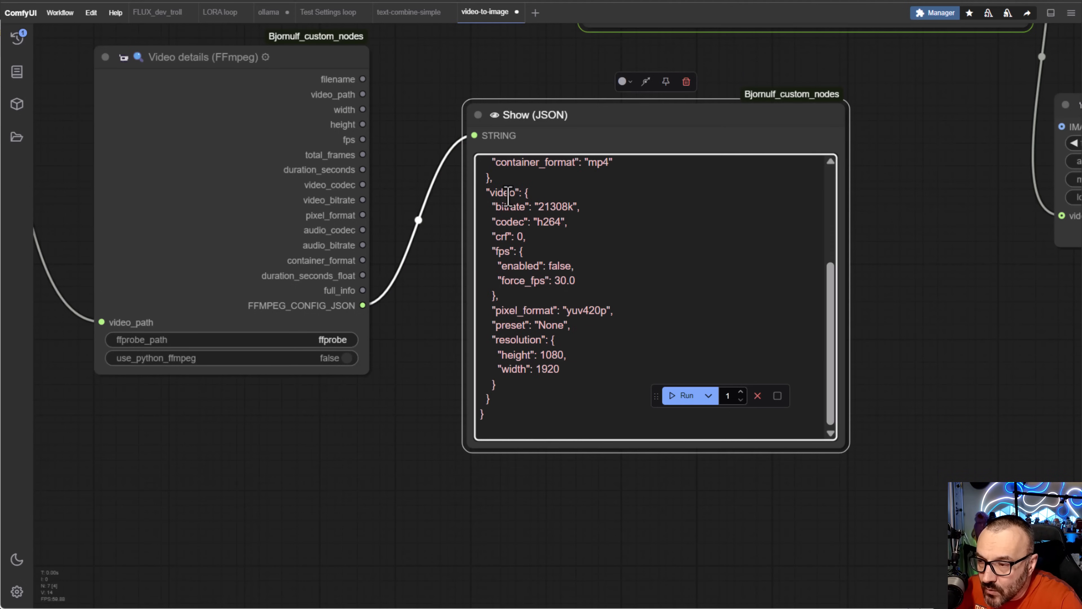
{"action": "scroll", "coordinate": [581, 340], "scroll_direction": "up", "scroll_amount": 4}
{"action": "left_click", "coordinate": [556, 281]}
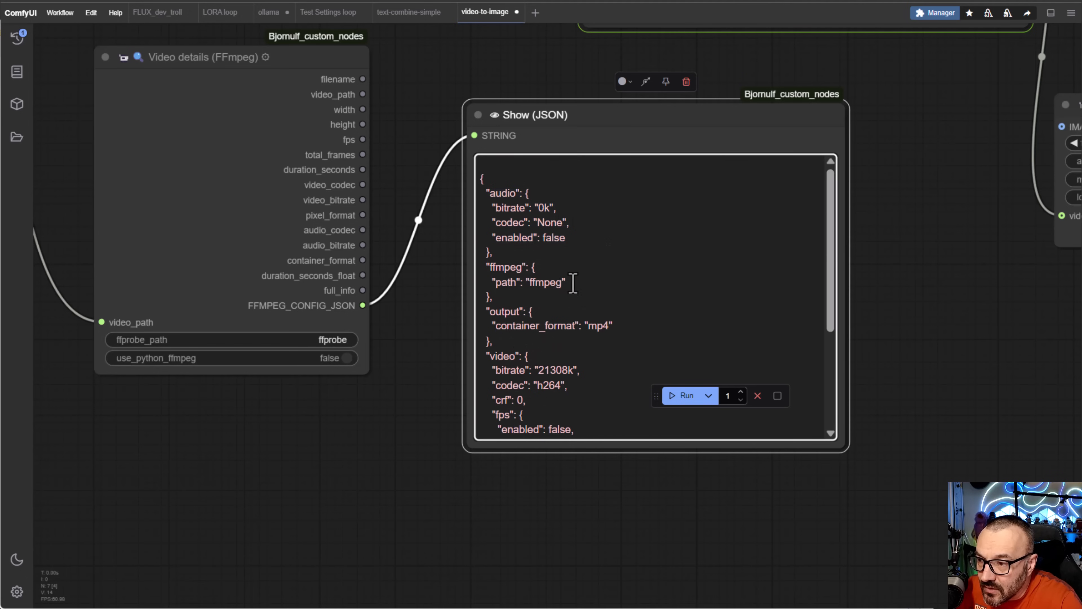
{"action": "left_click_drag", "start_coordinate": [573, 283], "coordinate": [496, 297]}
{"action": "scroll", "coordinate": [569, 313], "scroll_direction": "down", "scroll_amount": 2}
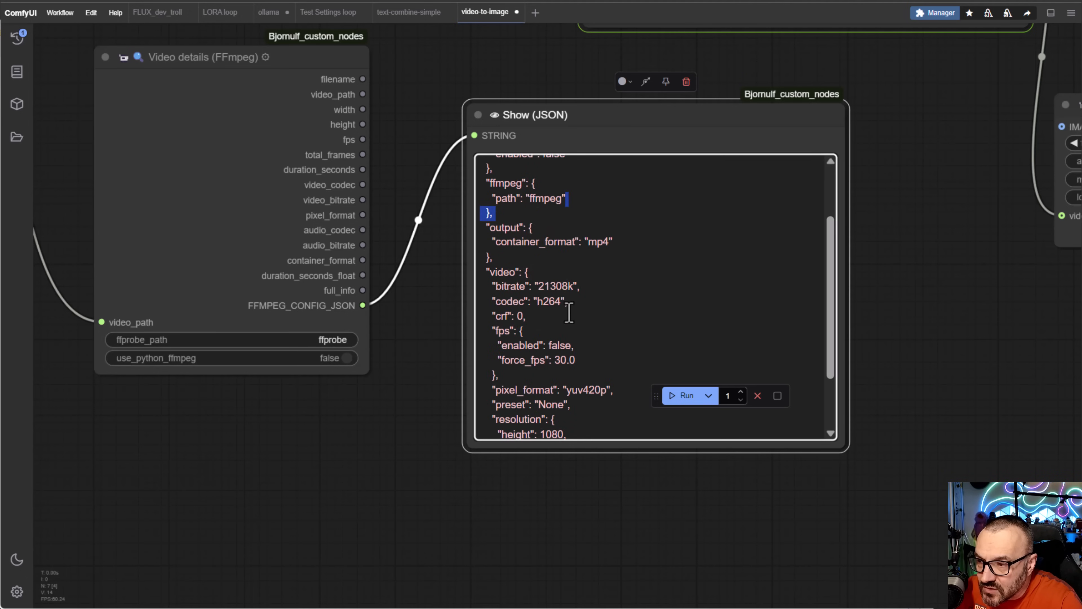
{"action": "left_click", "coordinate": [563, 243]}
{"action": "scroll", "coordinate": [604, 319], "scroll_direction": "down", "scroll_amount": 2}
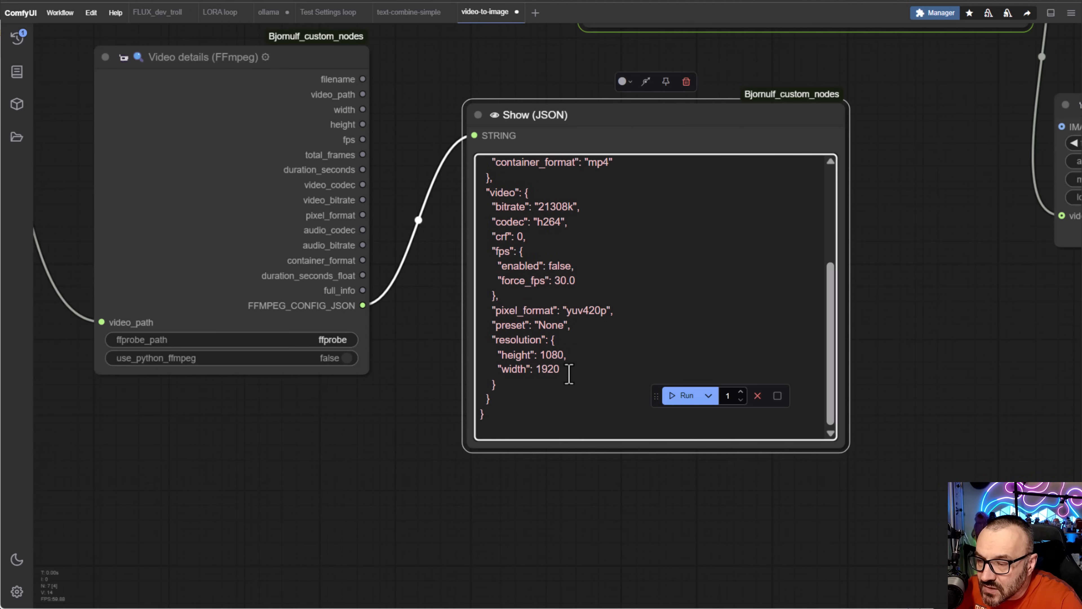
Check the video resolution, fps and codec entries in the Show (JSON) output.
{"action": "left_click_drag", "start_coordinate": [570, 374], "coordinate": [480, 353]}
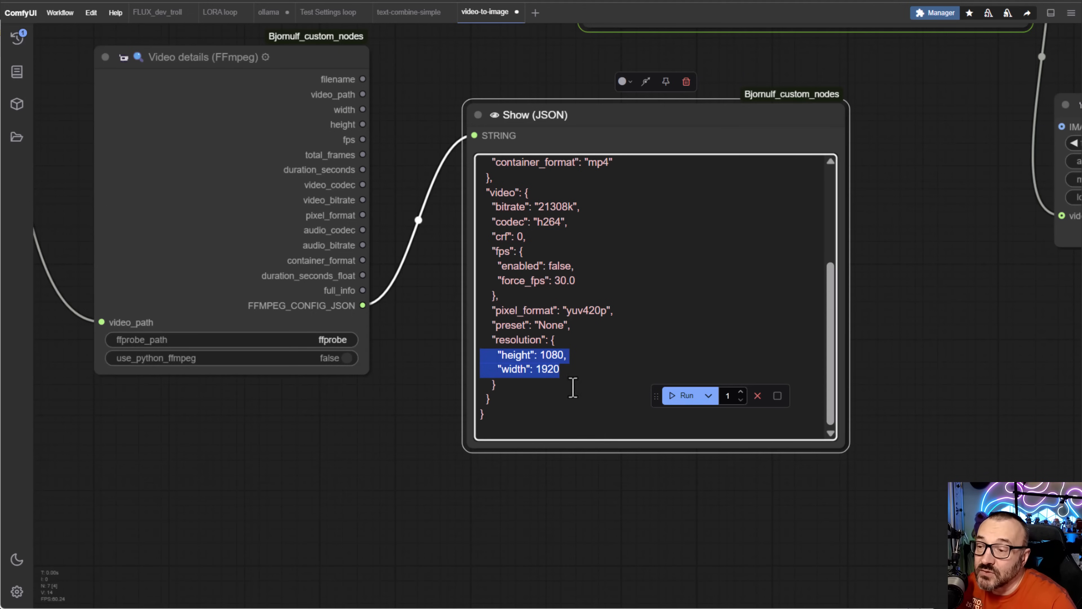
{"action": "left_click_drag", "start_coordinate": [576, 266], "coordinate": [502, 267]}
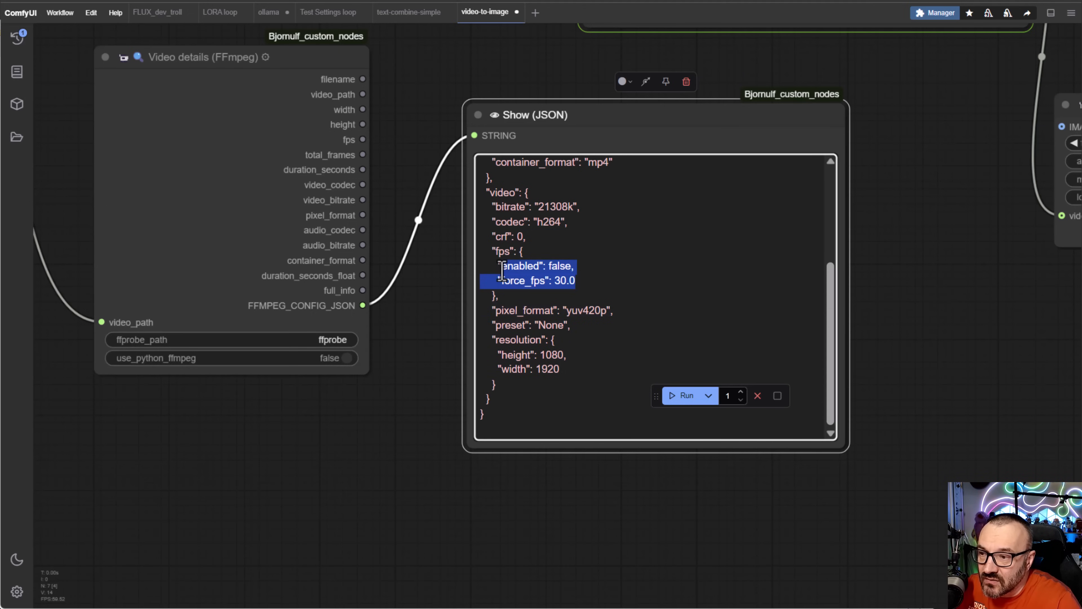
{"action": "left_click", "coordinate": [596, 354]}
{"action": "double_click", "coordinate": [554, 355]}
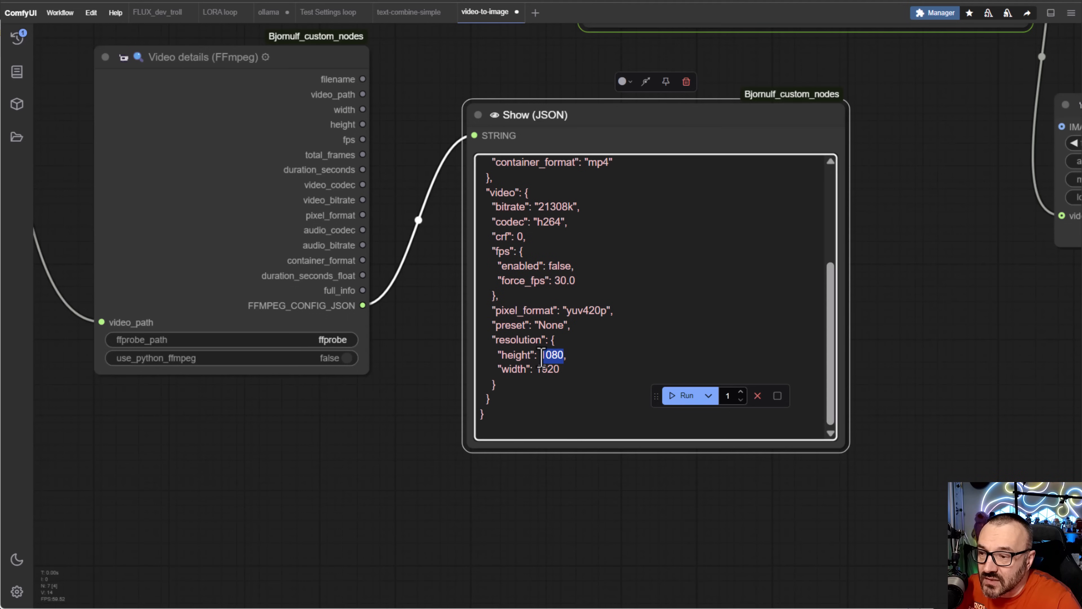
{"action": "left_click", "coordinate": [549, 369]}
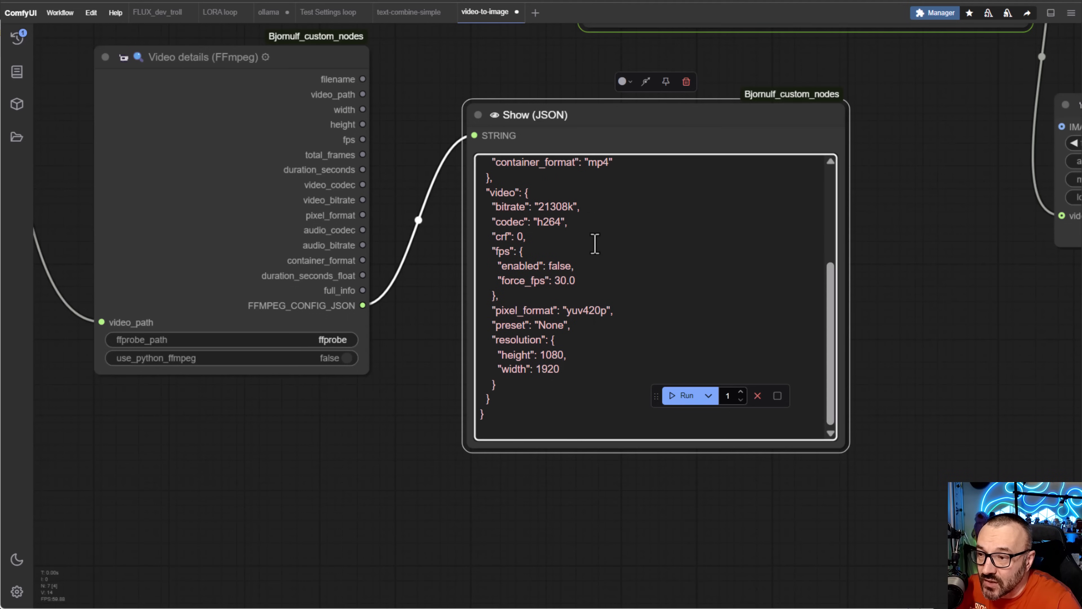
{"action": "left_click_drag", "start_coordinate": [590, 221], "coordinate": [497, 220]}
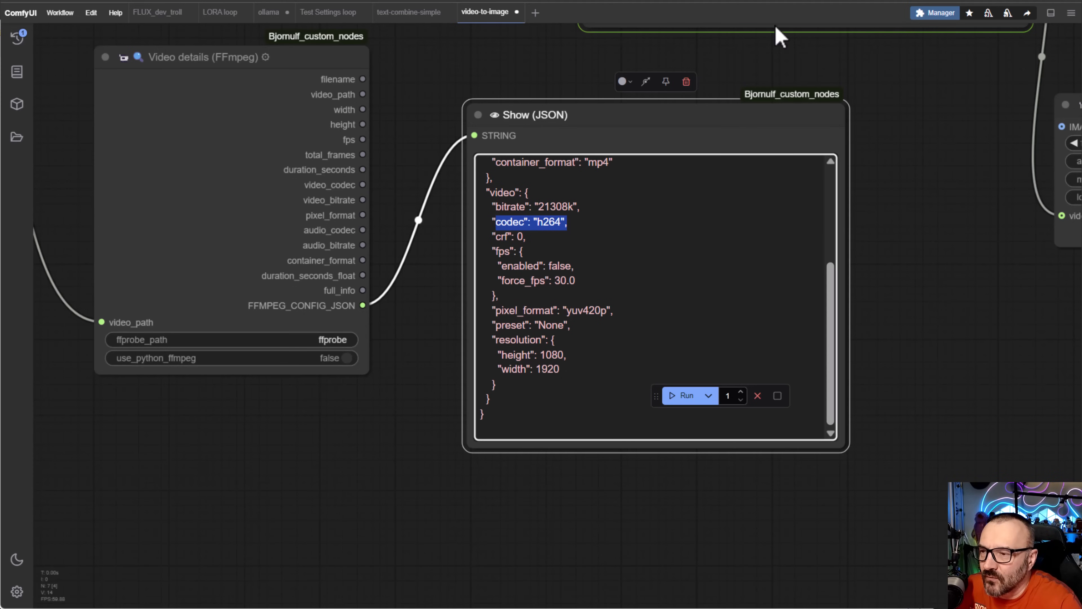
Check the Images to Video path (FFmpeg) node and its Video Preview while the workflow is running.
{"action": "scroll", "coordinate": [1023, 367], "scroll_direction": "down", "scroll_amount": 4}
{"action": "left_click_drag", "start_coordinate": [962, 376], "coordinate": [753, 440]}
{"action": "scroll", "coordinate": [555, 84], "scroll_direction": "up", "scroll_amount": 7}
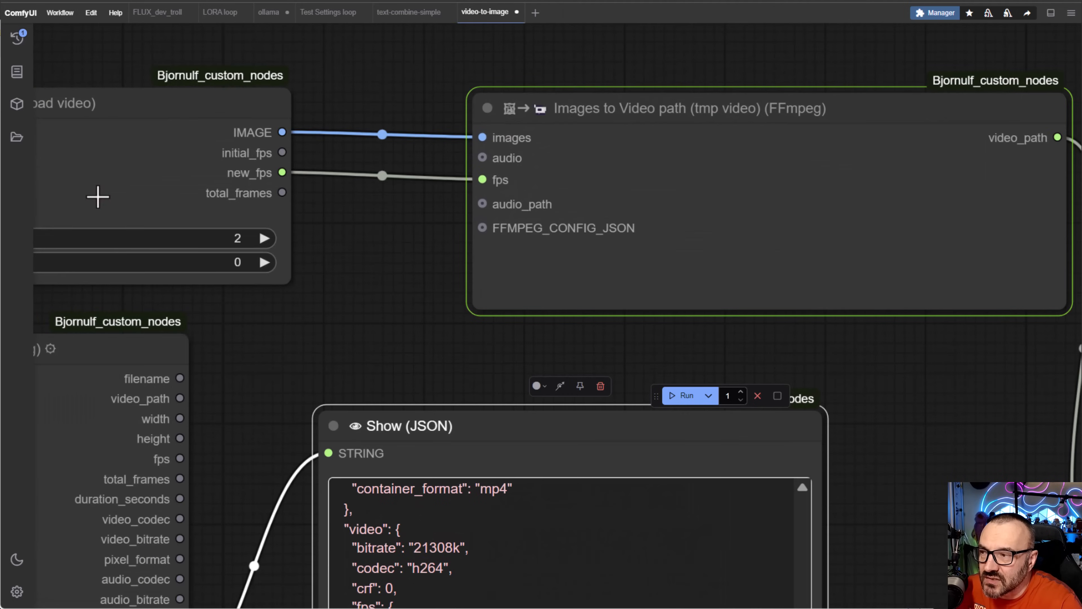
{"action": "left_click_drag", "start_coordinate": [903, 382], "coordinate": [369, 281]}
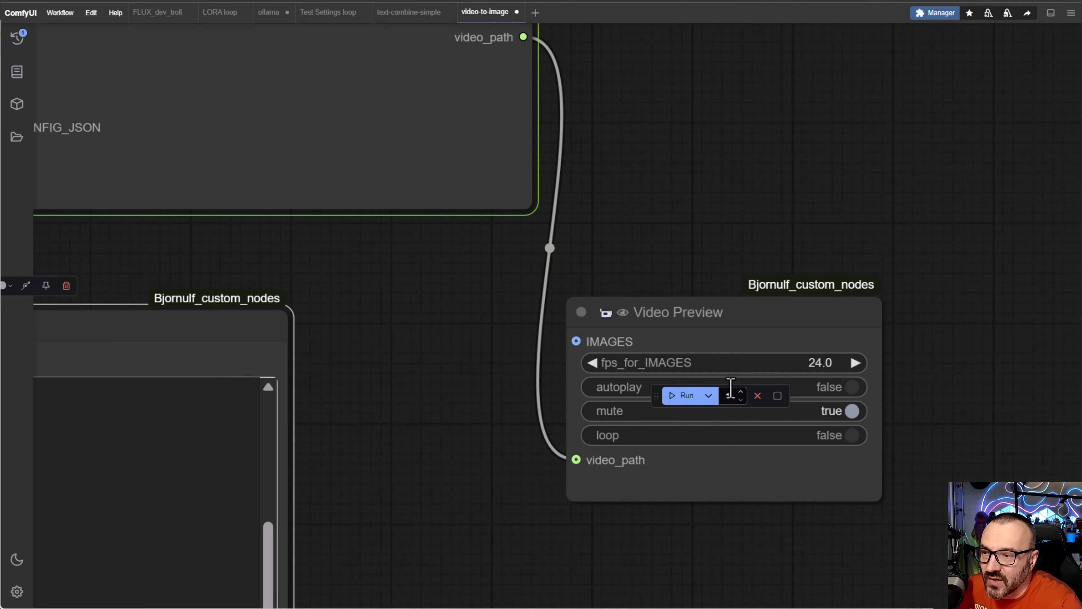
{"action": "scroll", "coordinate": [418, 407], "scroll_direction": "down", "scroll_amount": 5}
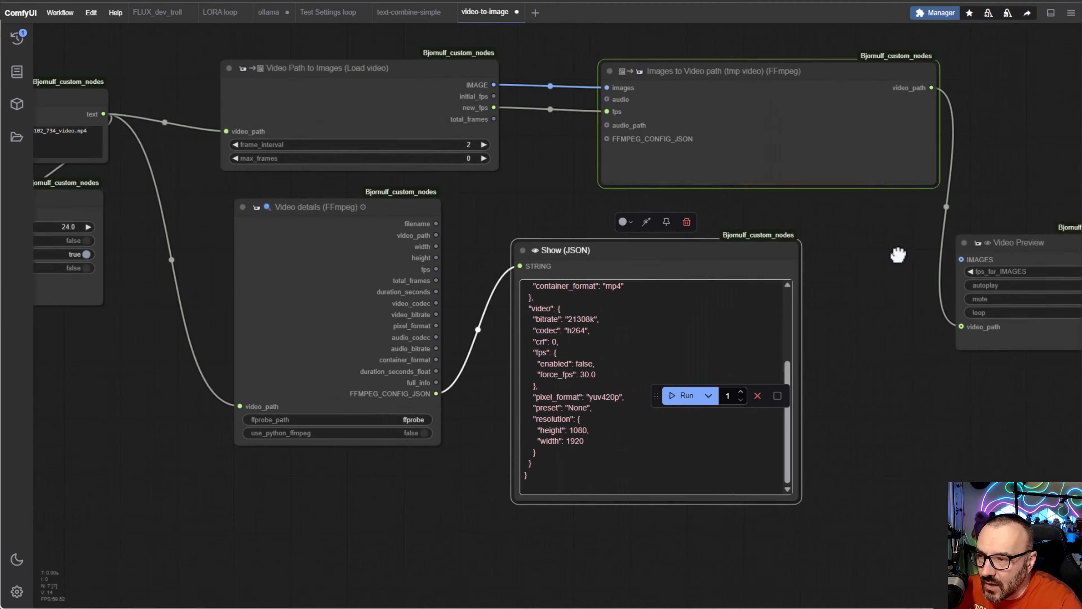
{"action": "left_click_drag", "start_coordinate": [428, 357], "coordinate": [898, 249]}
Switch to File Explorer, open the Bjornulf images_to_video folder and select the last video file.
{"action": "key", "text": "alt+Tab"}
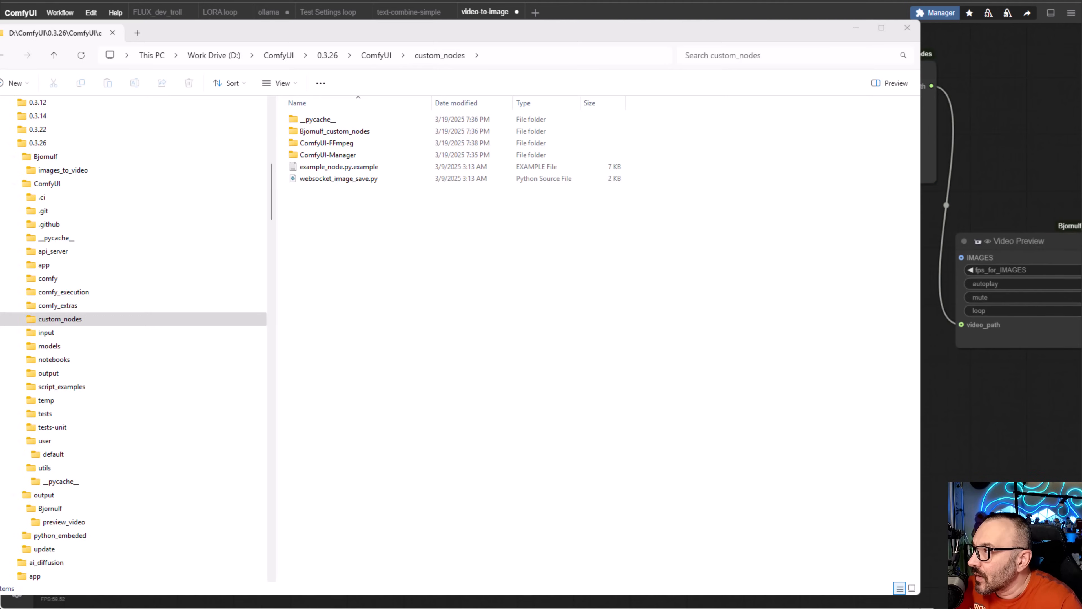
{"action": "left_click", "coordinate": [66, 173]}
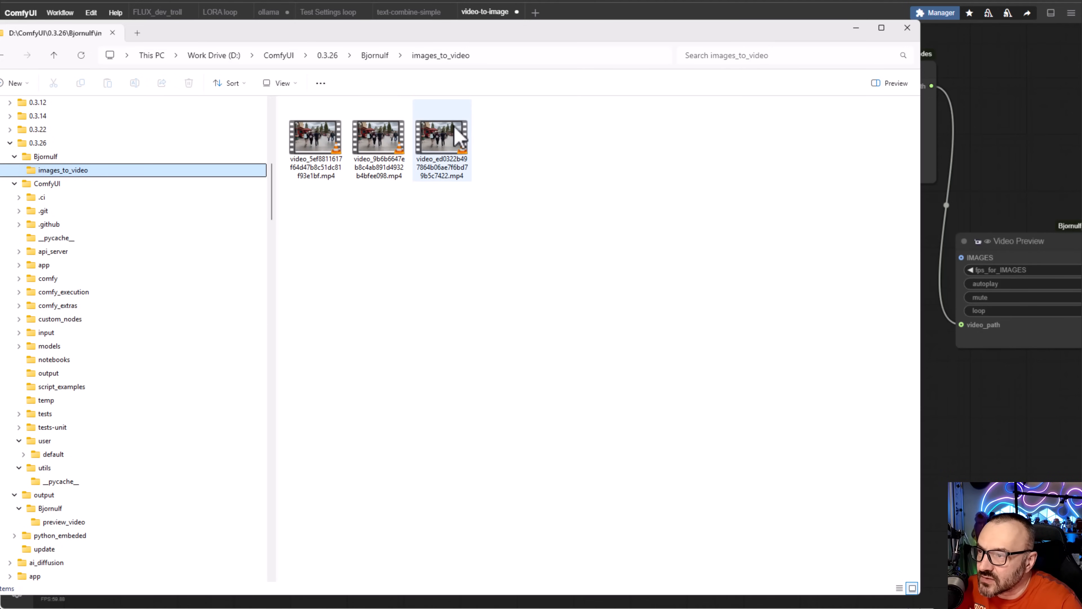
{"action": "left_click", "coordinate": [446, 142]}
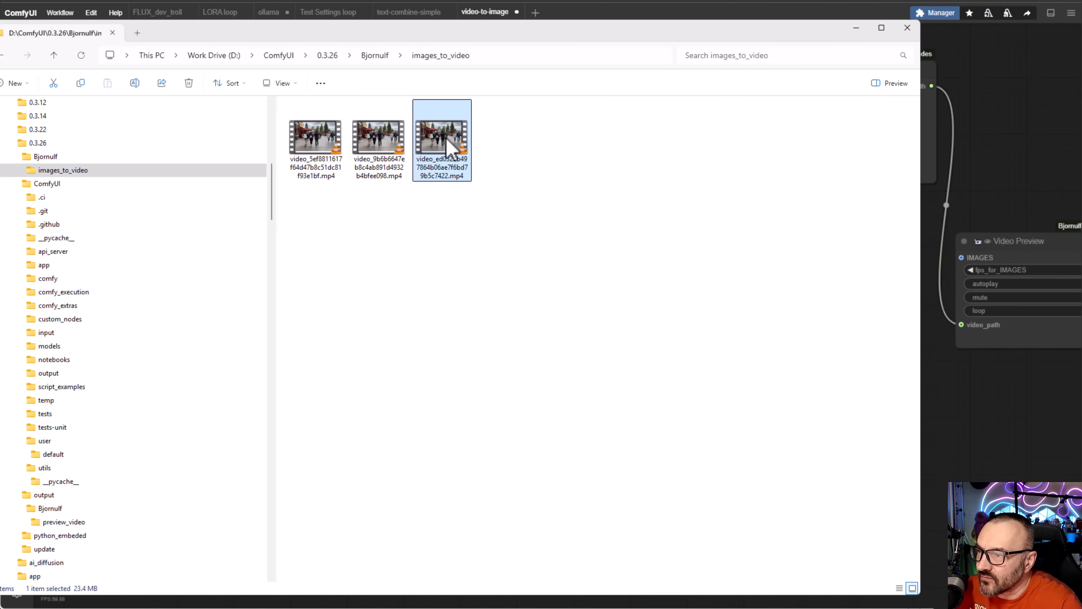
Play the three generated videos in the images_to_video folder one after another, closing the player after each.
{"action": "double_click", "coordinate": [451, 147]}
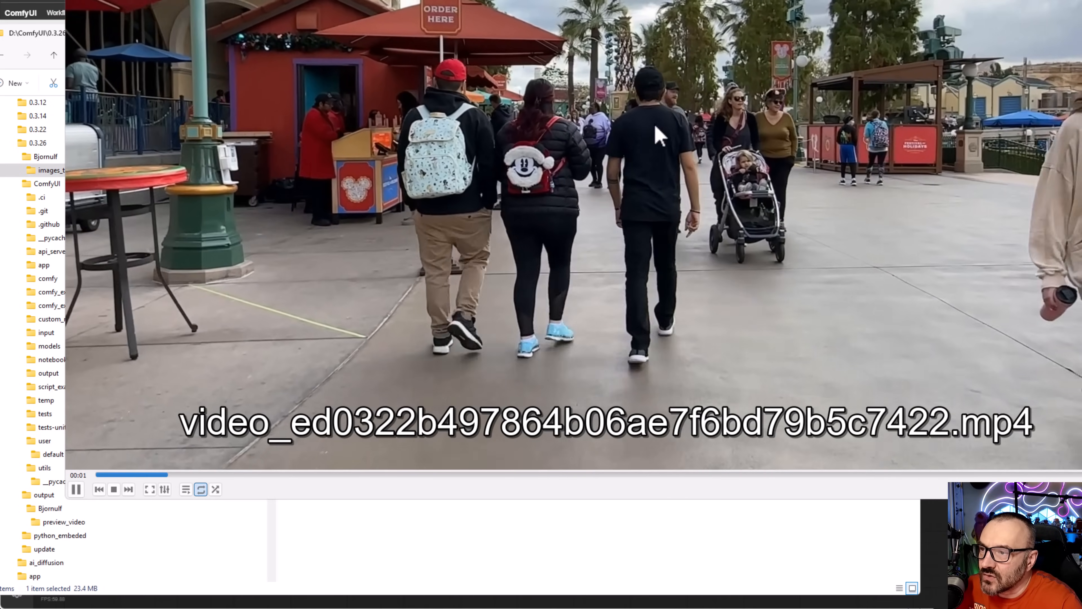
{"action": "key", "text": "alt+F4"}
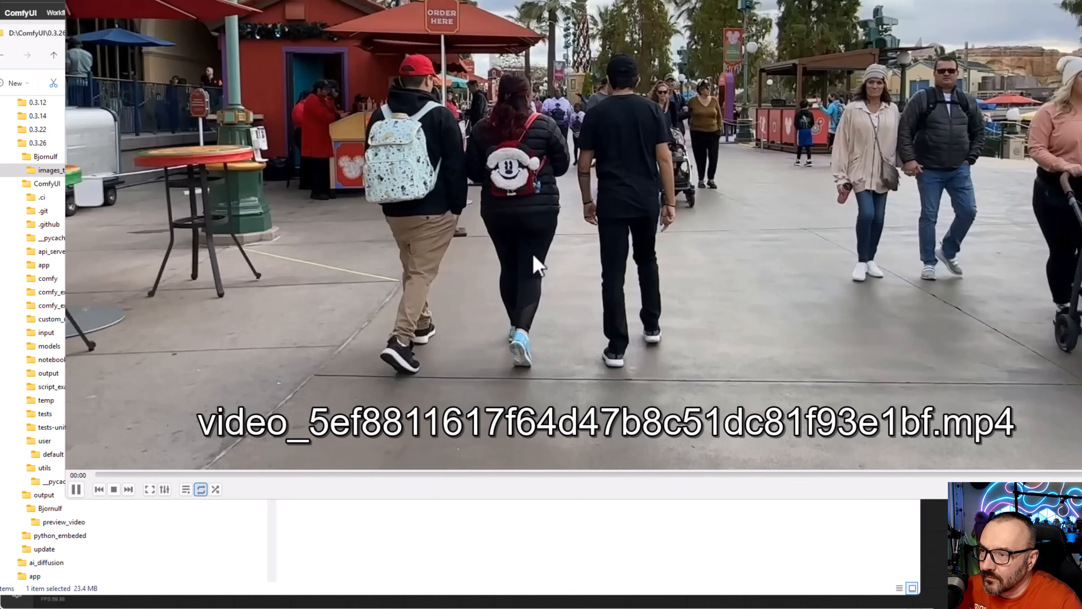
{"action": "key", "text": "alt+F4"}
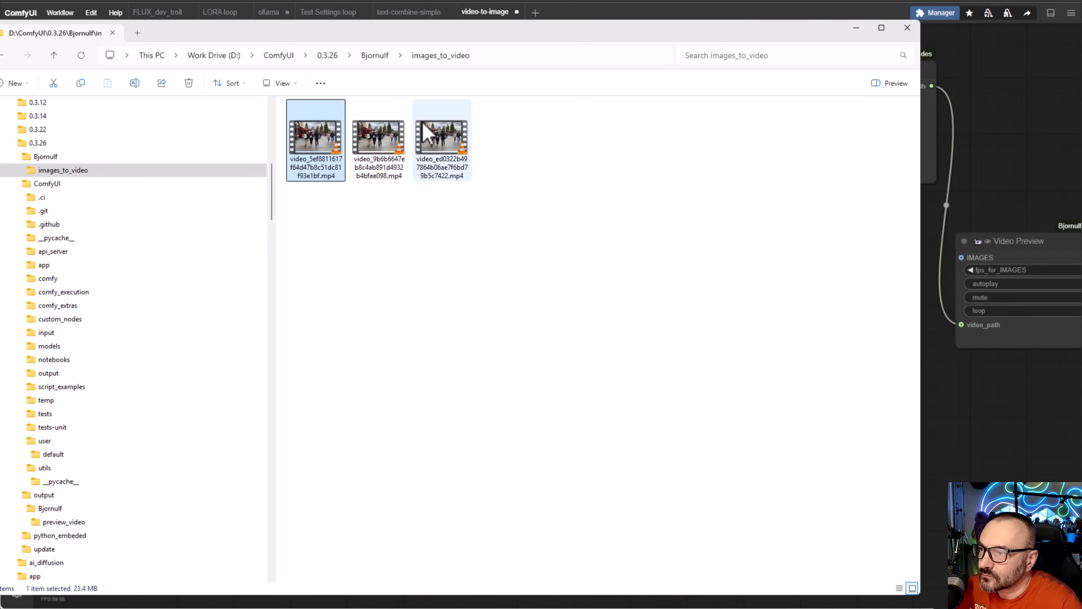
{"action": "double_click", "coordinate": [356, 145]}
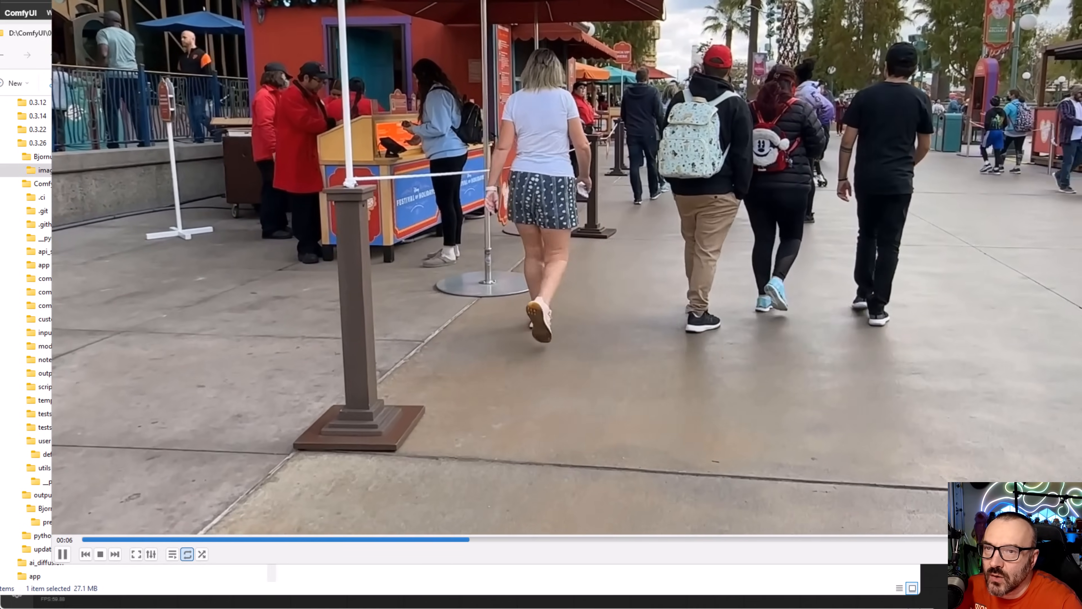
{"action": "key", "text": "alt+F4"}
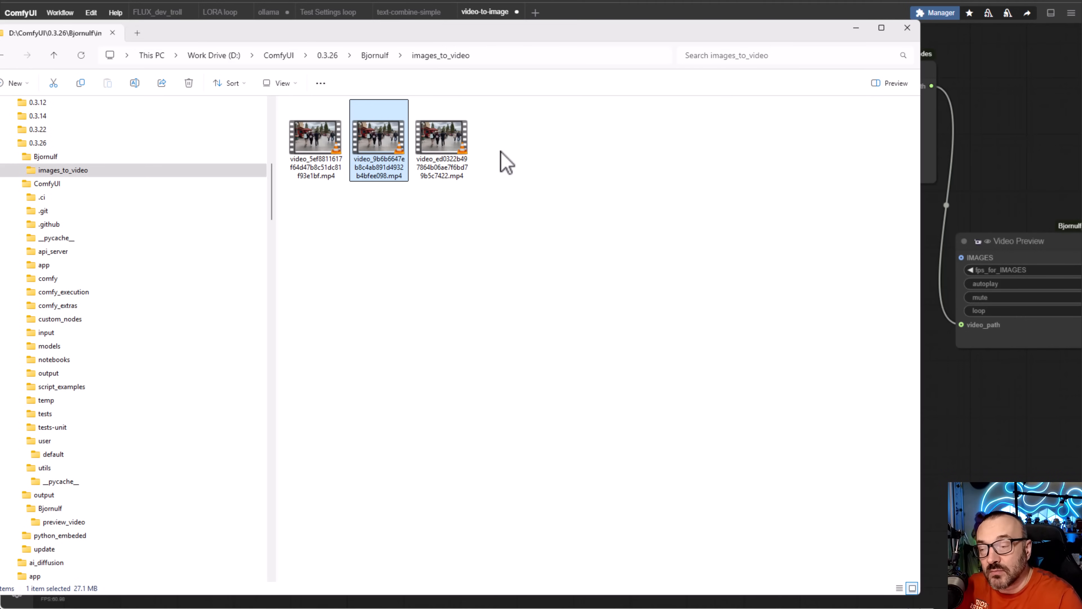
{"action": "double_click", "coordinate": [448, 140]}
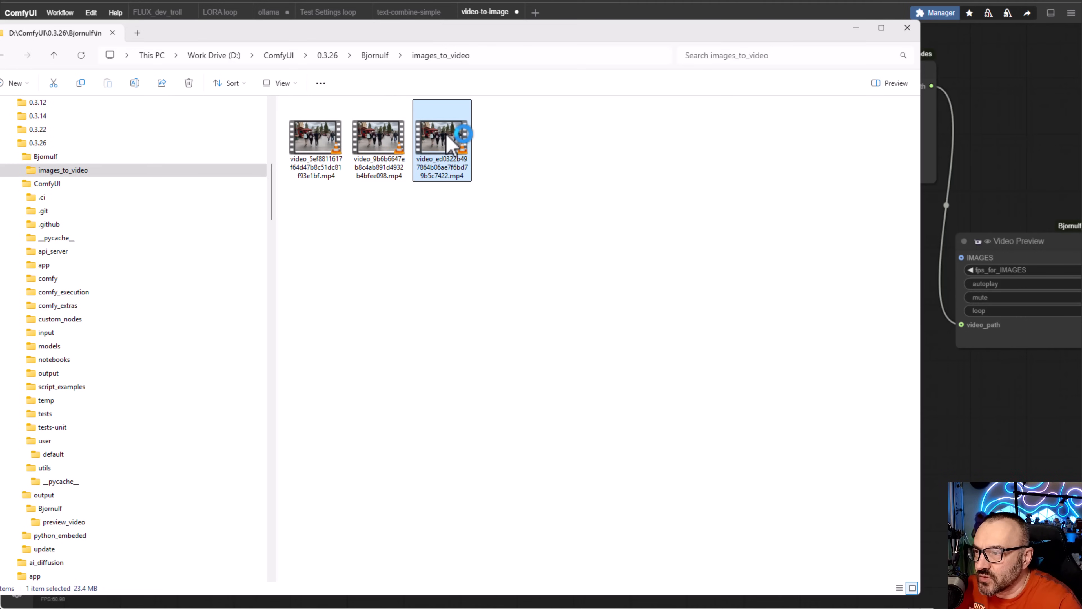
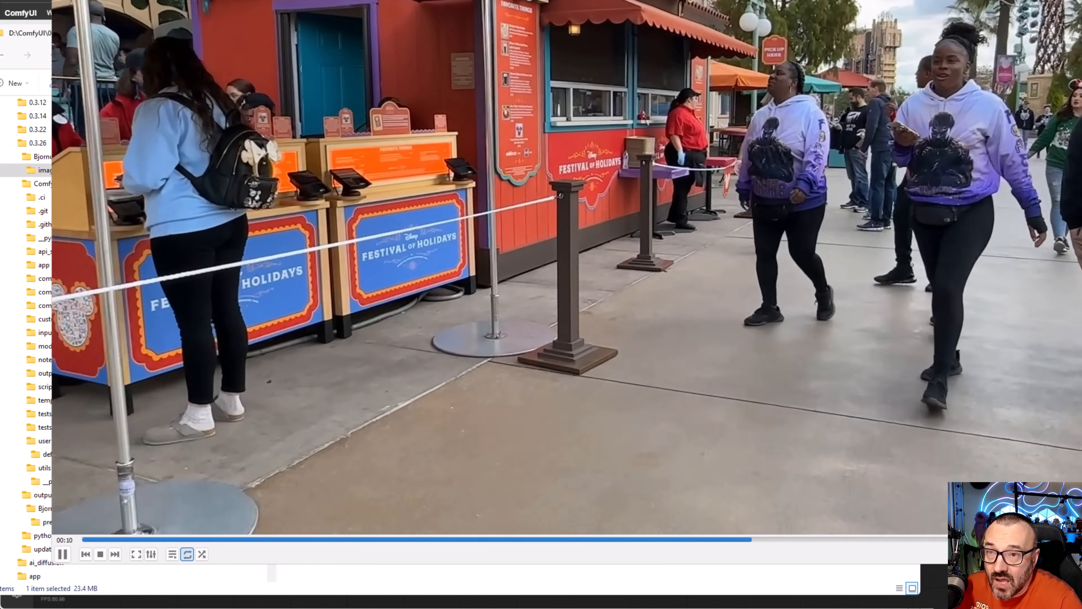
{"action": "key", "text": "alt+F4"}
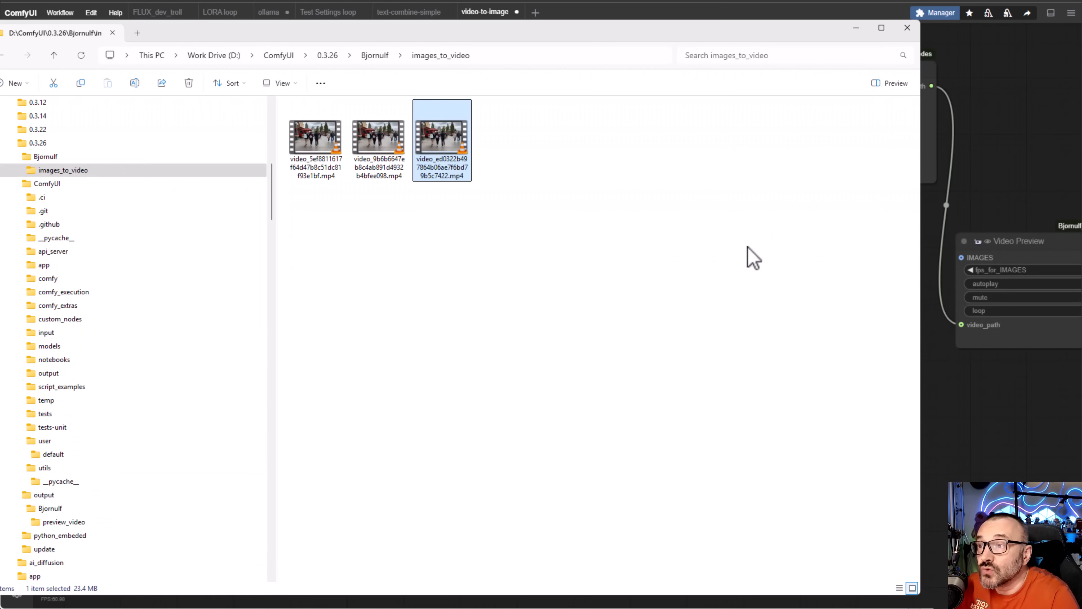
Return to the ComfyUI workflow, then switch to the Bjornulf GitHub README and read the TTS - Text to Speech node section.
{"action": "left_click", "coordinate": [990, 121]}
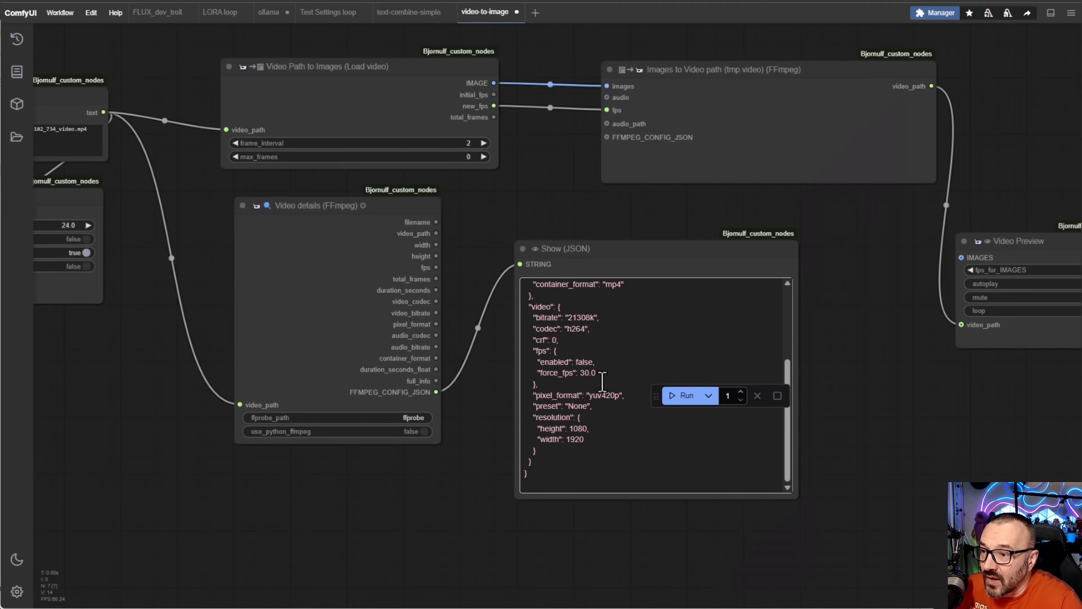
{"action": "scroll", "coordinate": [566, 188], "scroll_direction": "down", "scroll_amount": 1}
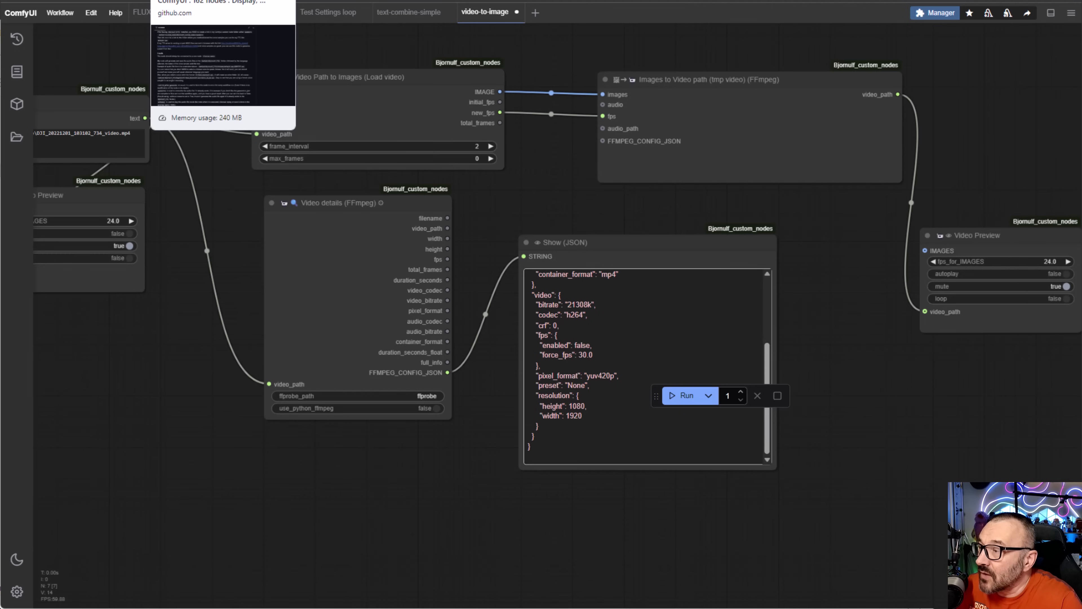
{"action": "left_click", "coordinate": [129, 1]}
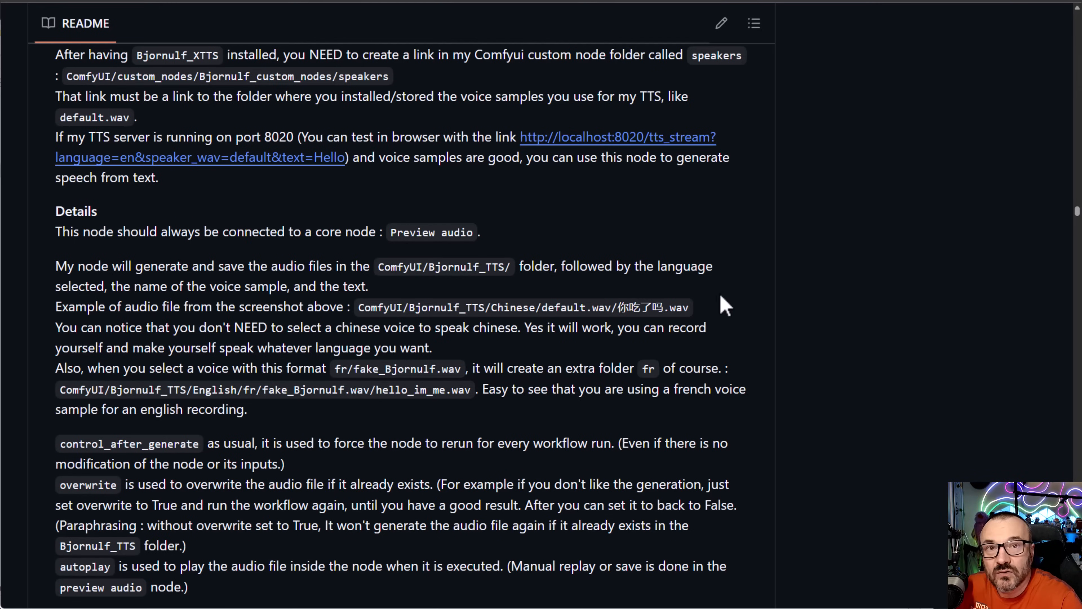
{"action": "scroll", "coordinate": [719, 295], "scroll_direction": "down", "scroll_amount": 15}
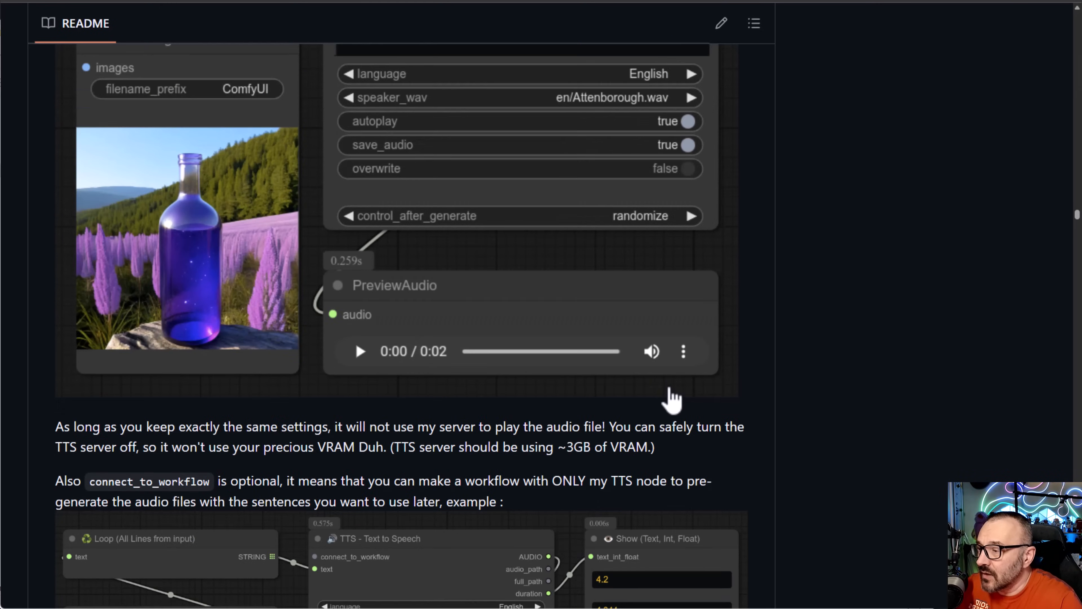
{"action": "scroll", "coordinate": [672, 401], "scroll_direction": "down", "scroll_amount": 10}
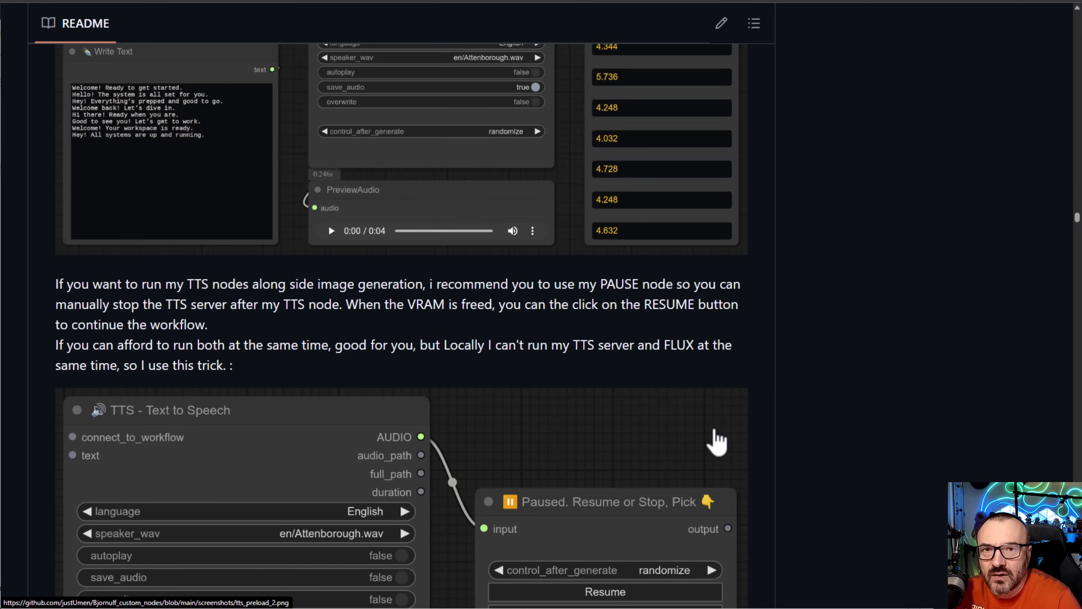
{"action": "scroll", "coordinate": [717, 442], "scroll_direction": "down", "scroll_amount": 10}
Review the Character Description Generator section of the README and its example workflow screenshots.
{"action": "scroll", "coordinate": [720, 442], "scroll_direction": "down", "scroll_amount": 8}
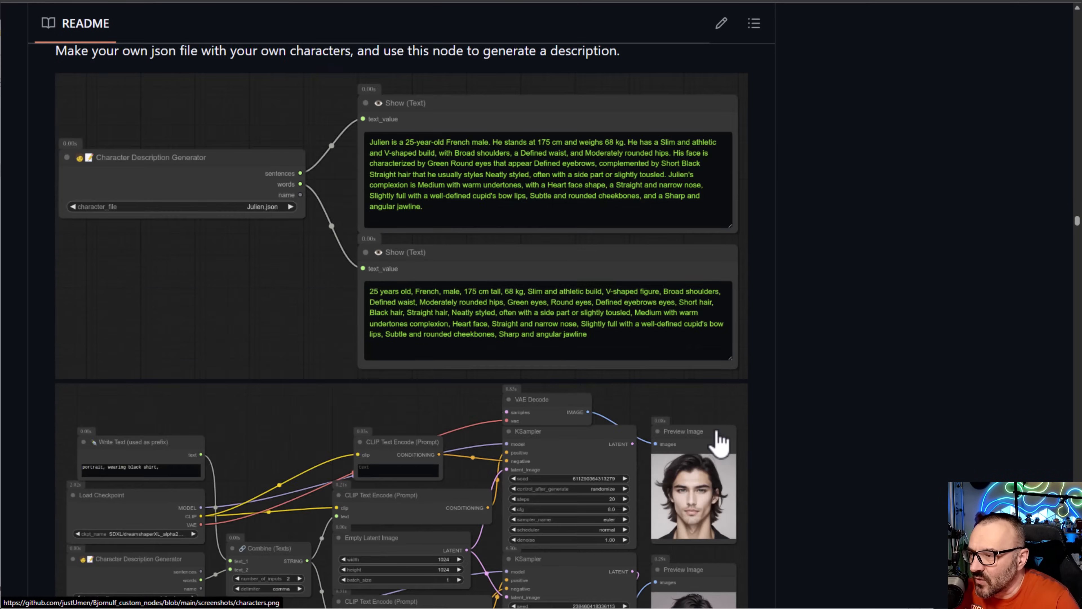
{"action": "scroll", "coordinate": [719, 442], "scroll_direction": "up", "scroll_amount": 5}
{"action": "scroll", "coordinate": [719, 442], "scroll_direction": "down", "scroll_amount": 8}
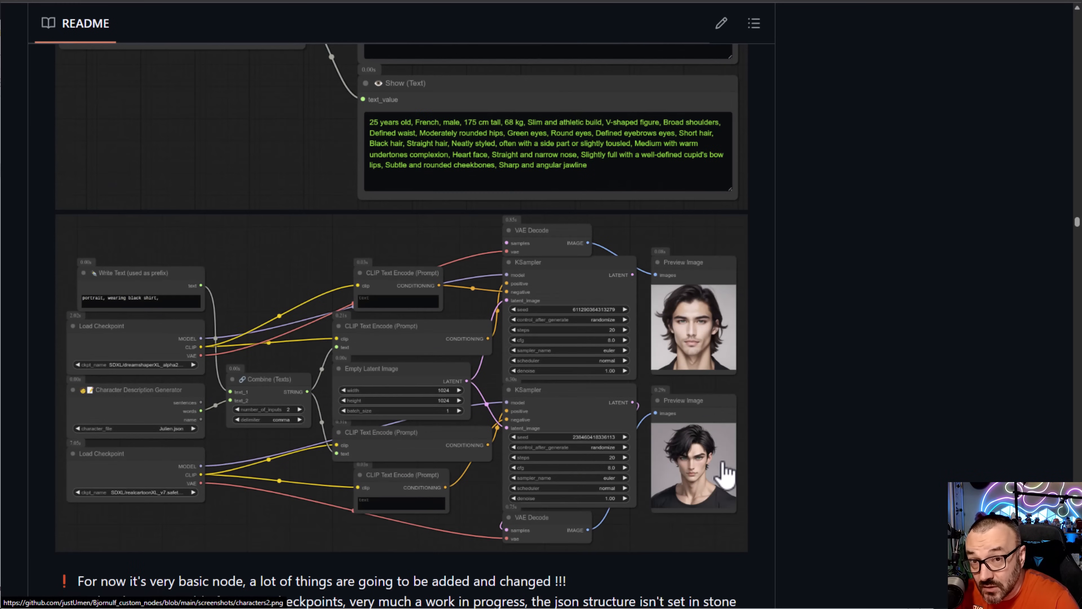
Read the Free VRAM hack node section, including its before-and-after screenshots and usage notes.
{"action": "scroll", "coordinate": [724, 473], "scroll_direction": "down", "scroll_amount": 10}
{"action": "scroll", "coordinate": [727, 474], "scroll_direction": "down", "scroll_amount": 5}
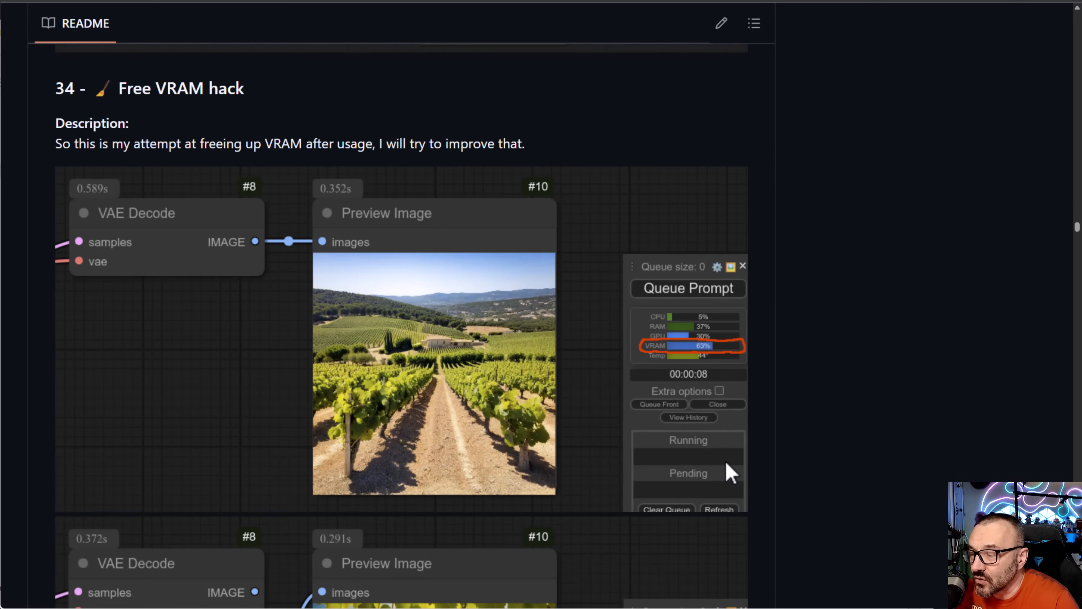
{"action": "scroll", "coordinate": [730, 471], "scroll_direction": "down", "scroll_amount": 6}
{"action": "scroll", "coordinate": [732, 490], "scroll_direction": "down", "scroll_amount": 5}
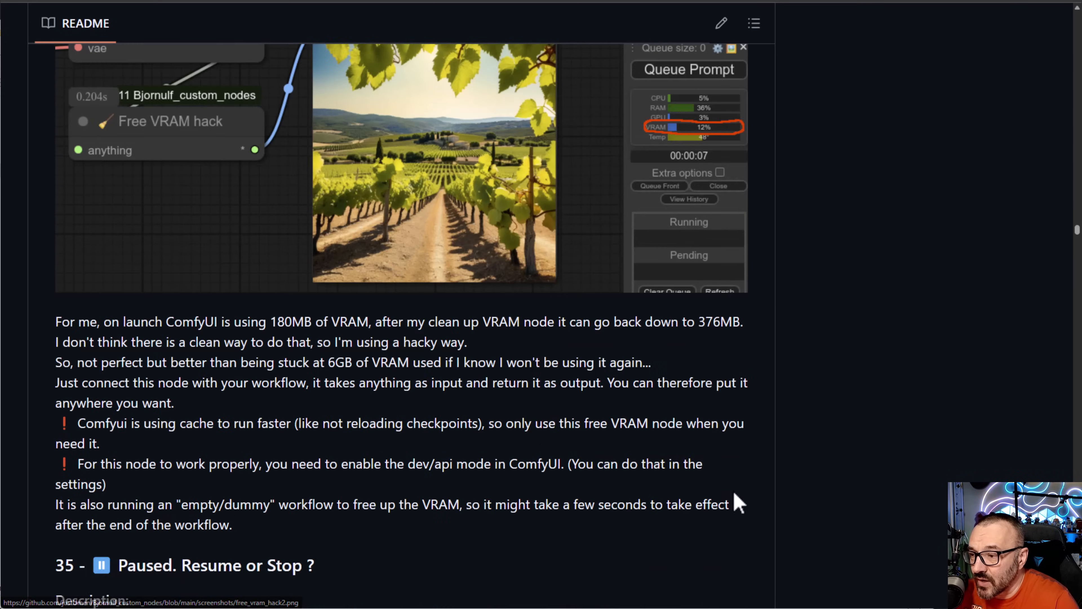
Read the README sections on the two pause nodes, "Paused. Resume or Stop ?" and "Paused. Select input, Pick one".
{"action": "scroll", "coordinate": [738, 503], "scroll_direction": "down", "scroll_amount": 4}
{"action": "scroll", "coordinate": [737, 505], "scroll_direction": "down", "scroll_amount": 7}
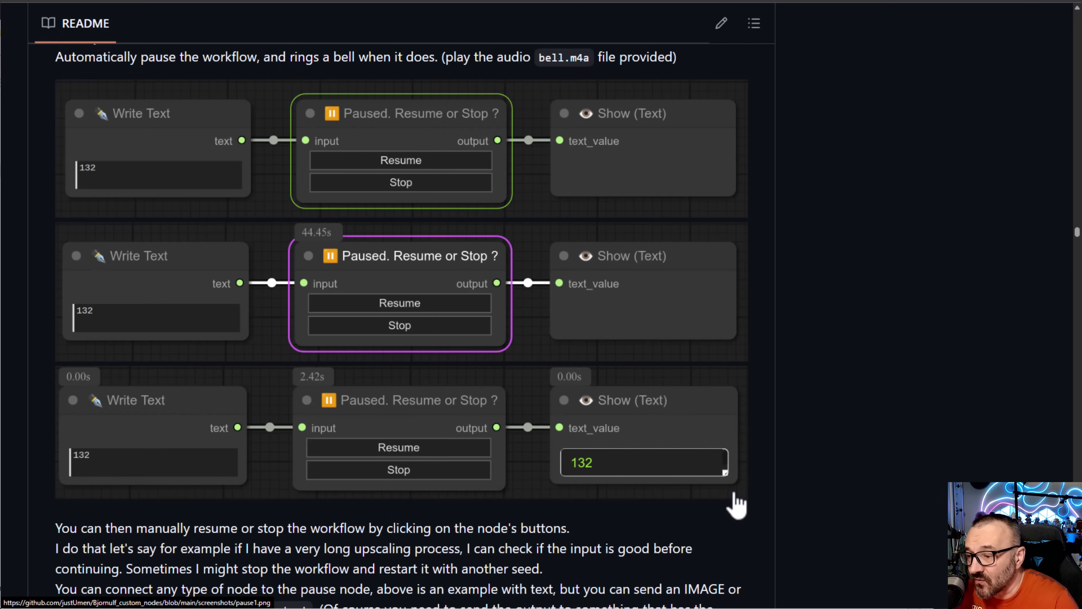
{"action": "scroll", "coordinate": [739, 507], "scroll_direction": "down", "scroll_amount": 6}
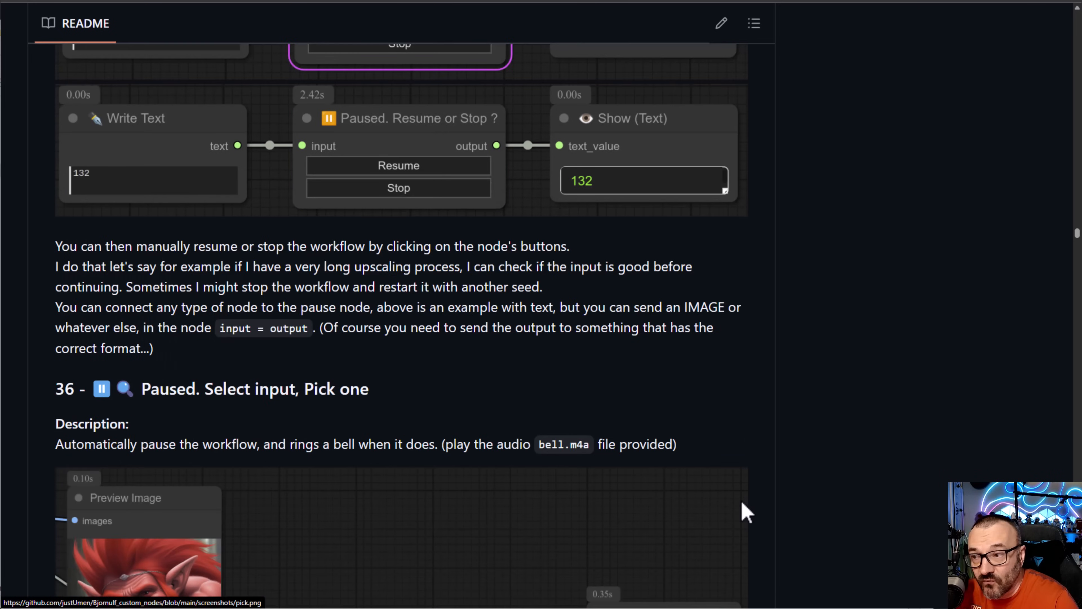
{"action": "scroll", "coordinate": [743, 514], "scroll_direction": "down", "scroll_amount": 1}
{"action": "scroll", "coordinate": [745, 525], "scroll_direction": "down", "scroll_amount": 2}
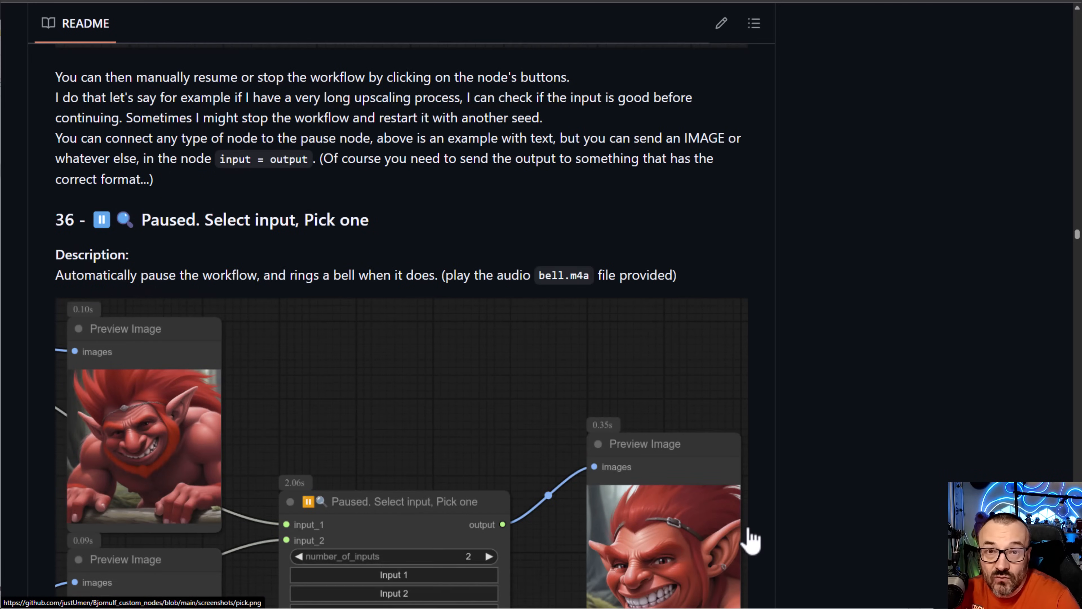
Skim the README node sections from Random Image through Loop (Advanced Write Text) and Random Load checkpoint to Load Images from folder.
{"action": "scroll", "coordinate": [750, 539], "scroll_direction": "down", "scroll_amount": 19}
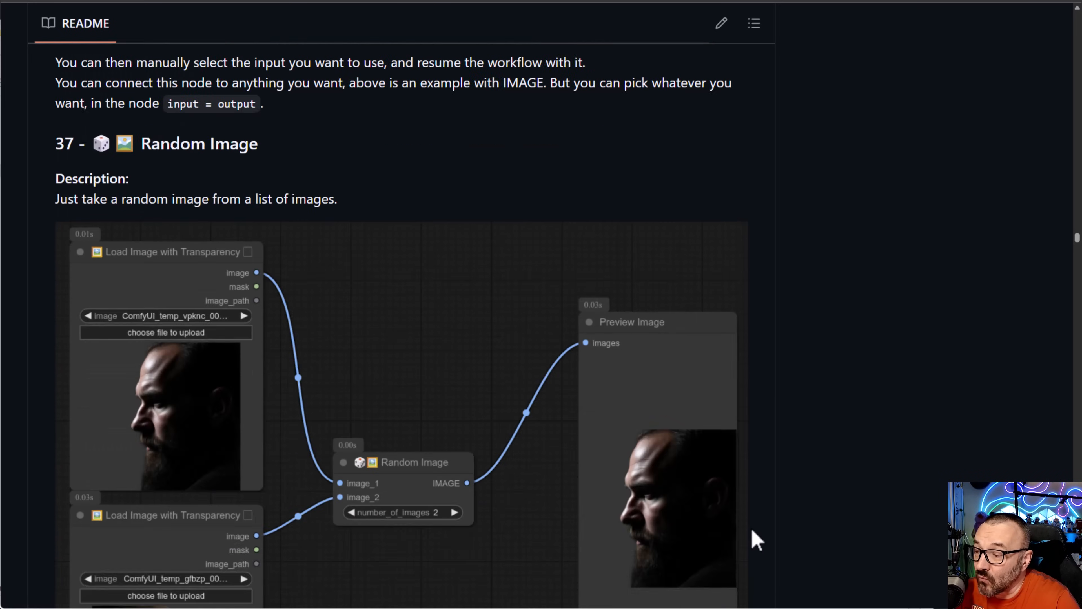
{"action": "scroll", "coordinate": [754, 539], "scroll_direction": "down", "scroll_amount": 20}
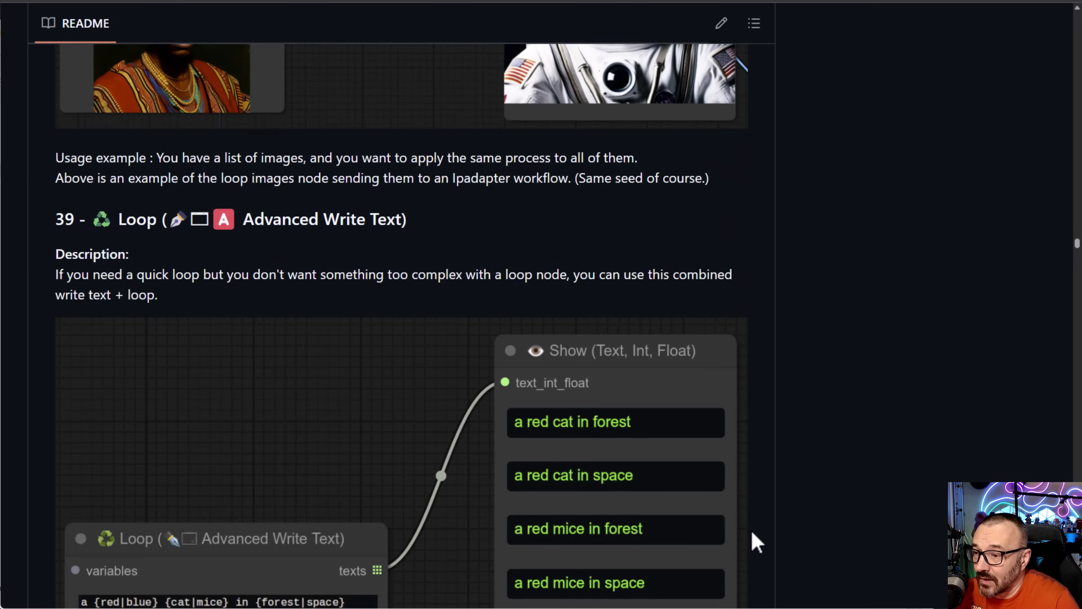
{"action": "scroll", "coordinate": [755, 532], "scroll_direction": "down", "scroll_amount": 20}
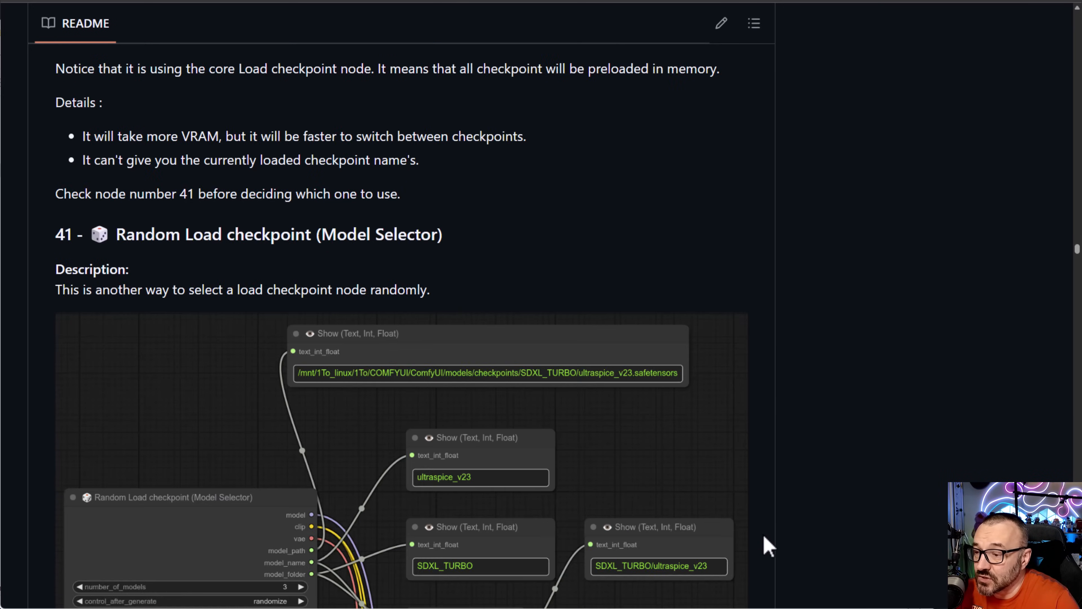
{"action": "scroll", "coordinate": [766, 544], "scroll_direction": "down", "scroll_amount": 20}
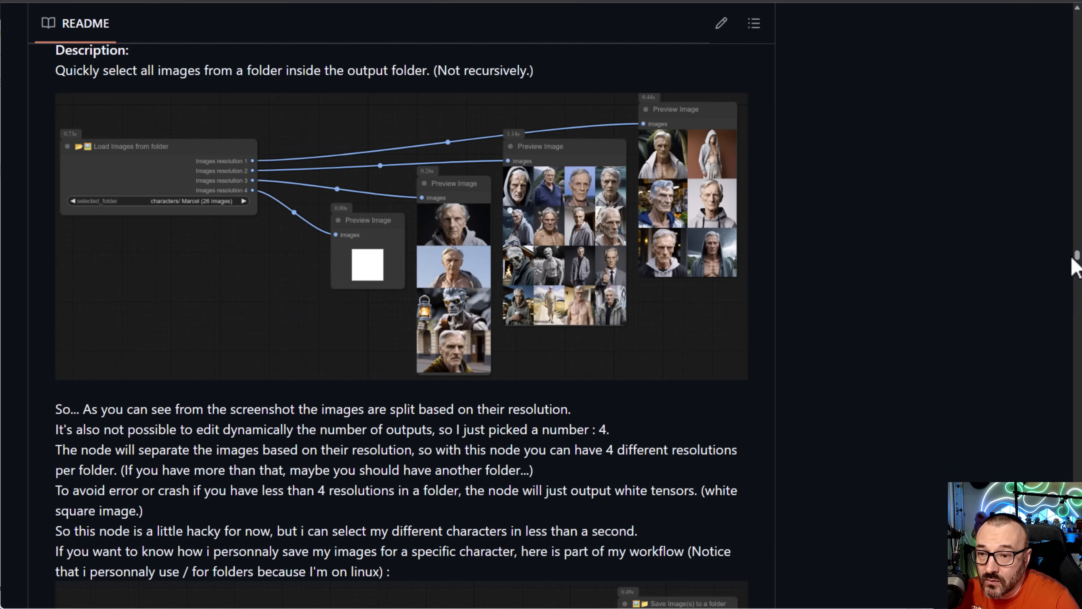
Jump ahead to the Load checkpoint Pony section, then go back to the README's beginning and find "Nodes menu by category".
{"action": "left_click_drag", "start_coordinate": [1076, 264], "coordinate": [1076, 460]}
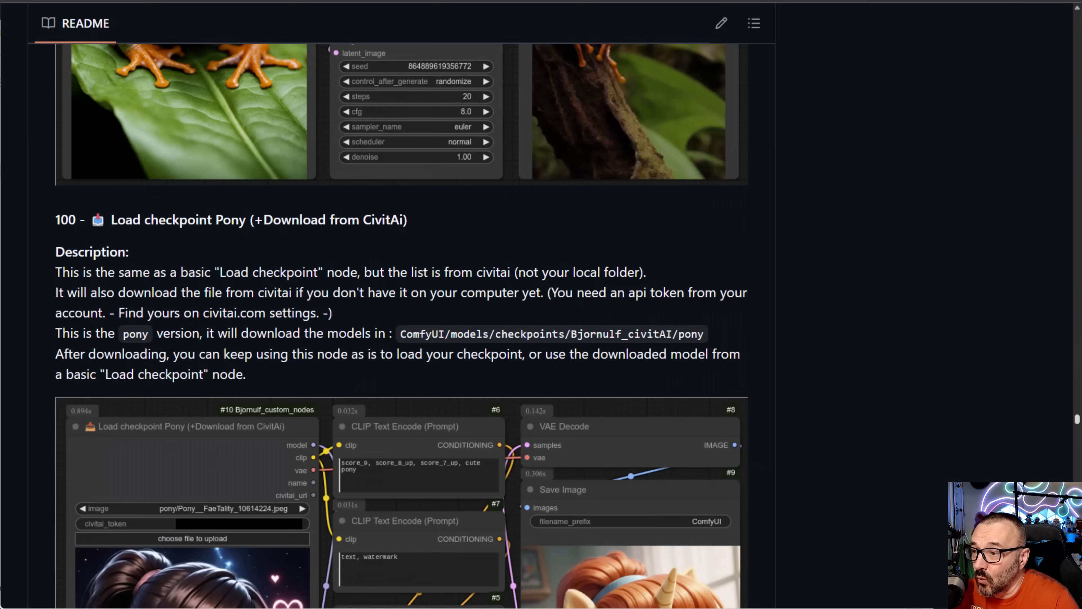
{"action": "left_click_drag", "start_coordinate": [1076, 419], "coordinate": [1076, 40]}
{"action": "scroll", "coordinate": [857, 336], "scroll_direction": "up", "scroll_amount": 5}
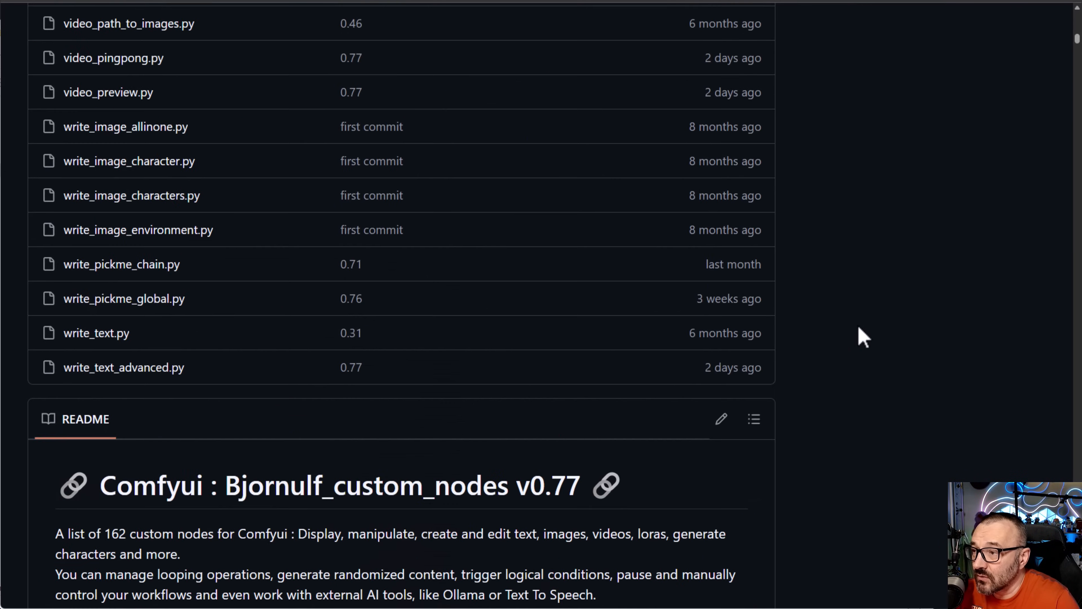
{"action": "scroll", "coordinate": [877, 352], "scroll_direction": "down", "scroll_amount": 3}
{"action": "scroll", "coordinate": [881, 375], "scroll_direction": "down", "scroll_amount": 12}
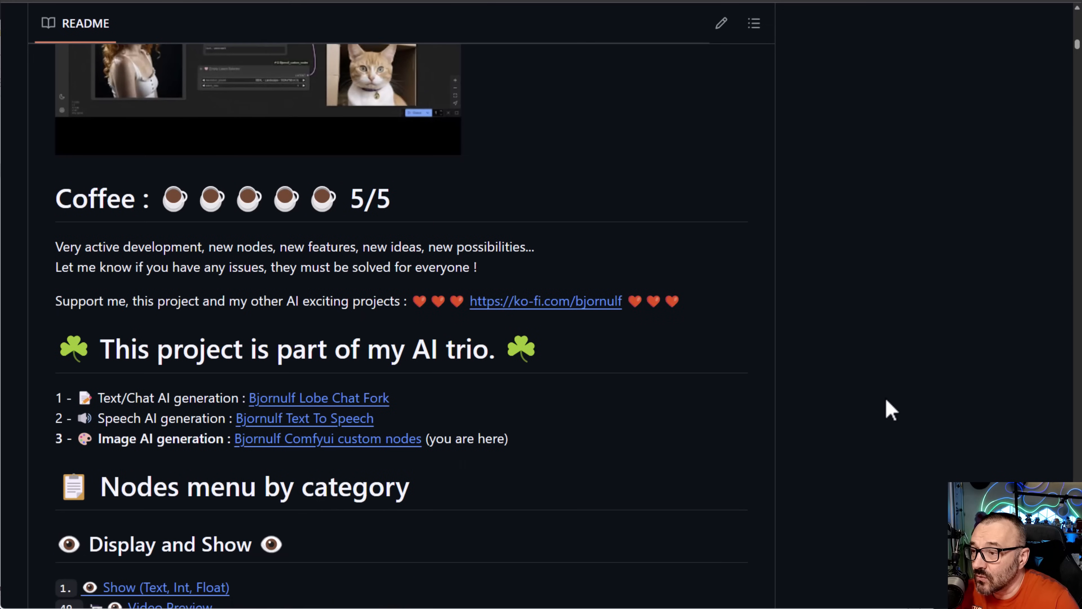